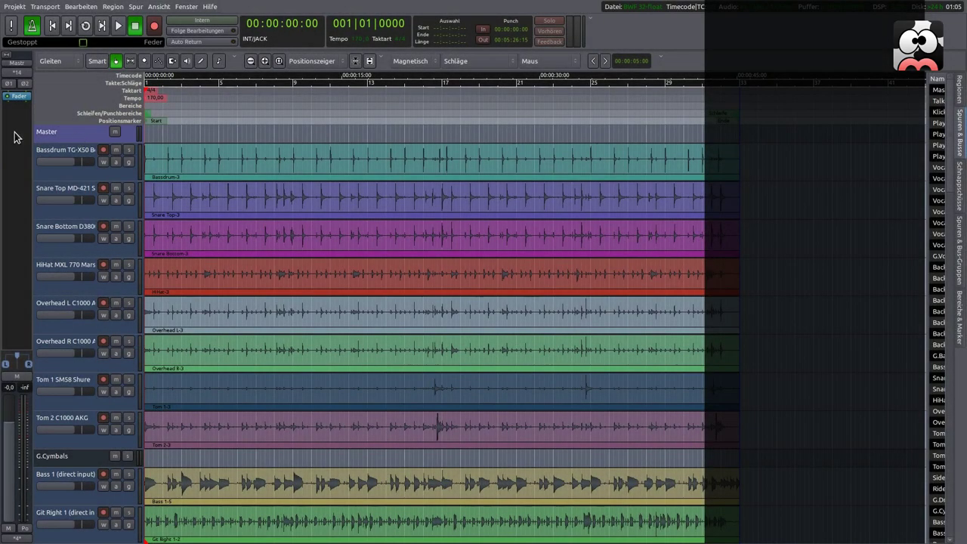
- Insert the Calf Multiband Limiter plugin with default settings in the Master channel's processor box
{"action": "right_click", "coordinate": [16, 124]}
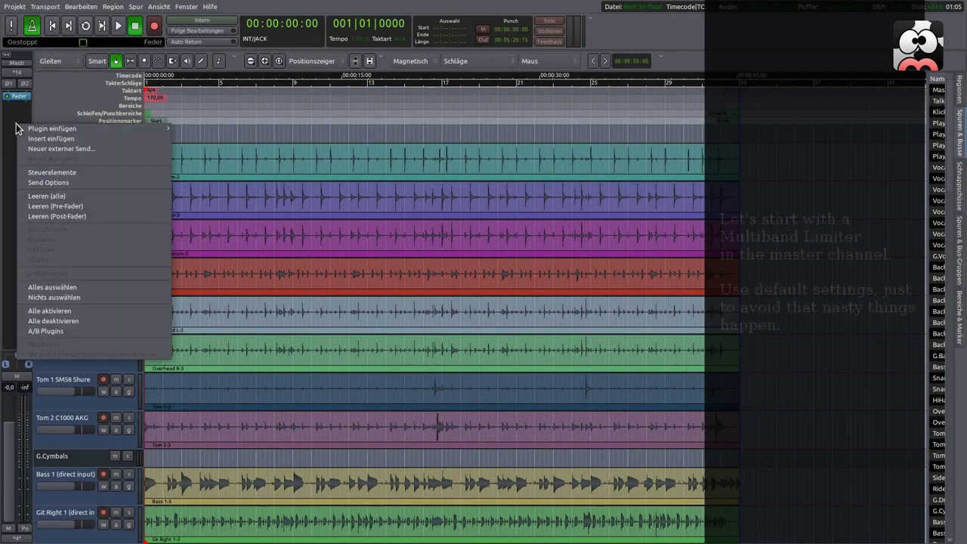
{"action": "mouse_move", "coordinate": [68, 128]}
{"action": "mouse_move", "coordinate": [208, 129]}
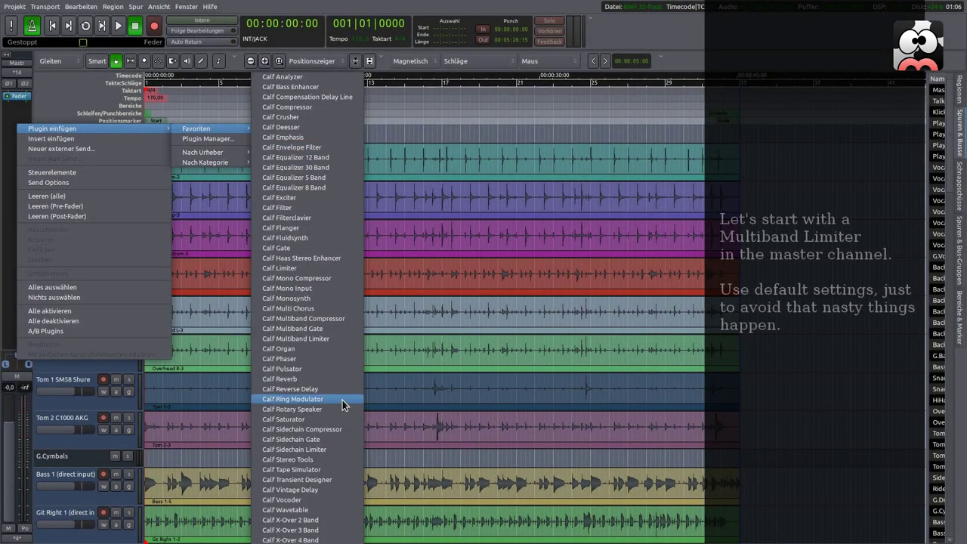
{"action": "left_click", "coordinate": [323, 337]}
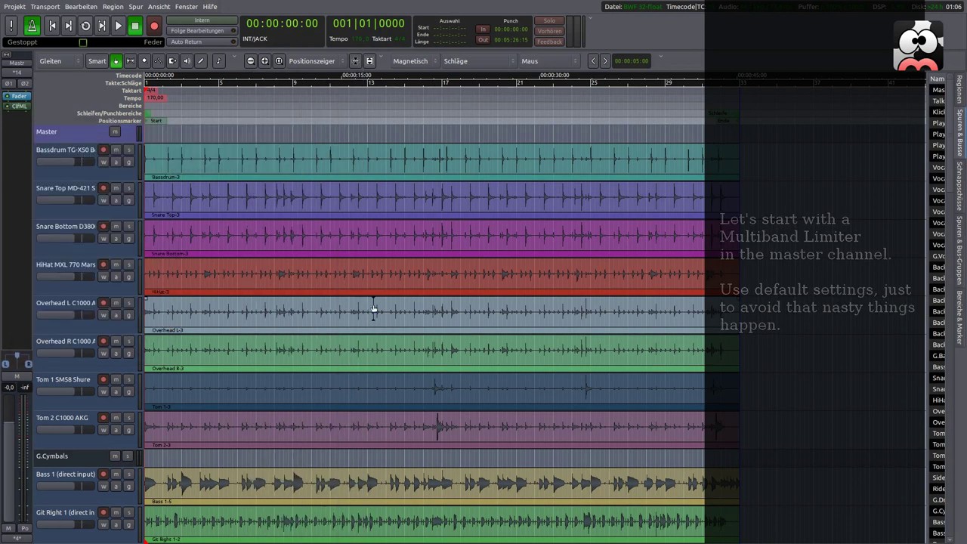
- Start loop playback of the session and look over the recorded tracks and the mixer channels
{"action": "scroll", "coordinate": [375, 301], "scroll_direction": "down", "scroll_amount": 2}
{"action": "scroll", "coordinate": [410, 331], "scroll_direction": "up", "scroll_amount": 2}
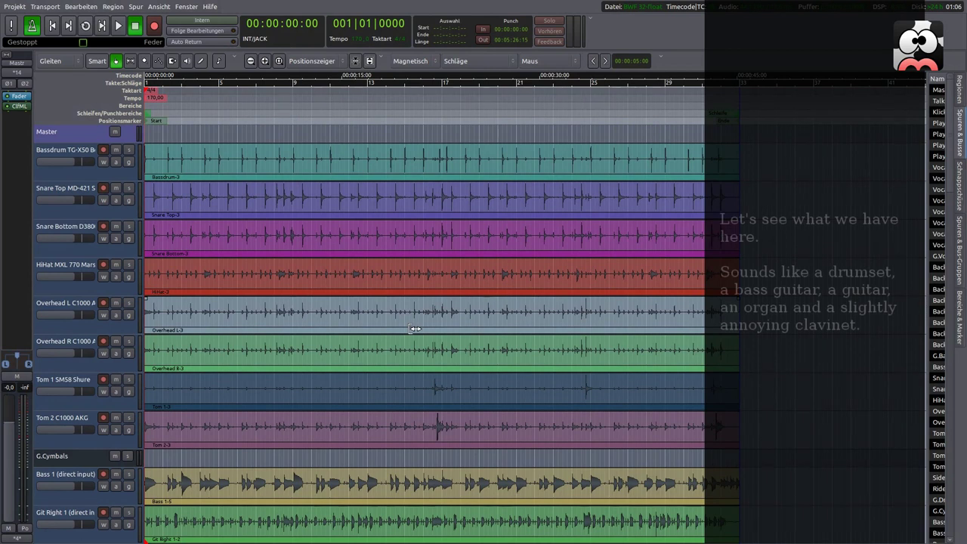
{"action": "key", "text": "l"}
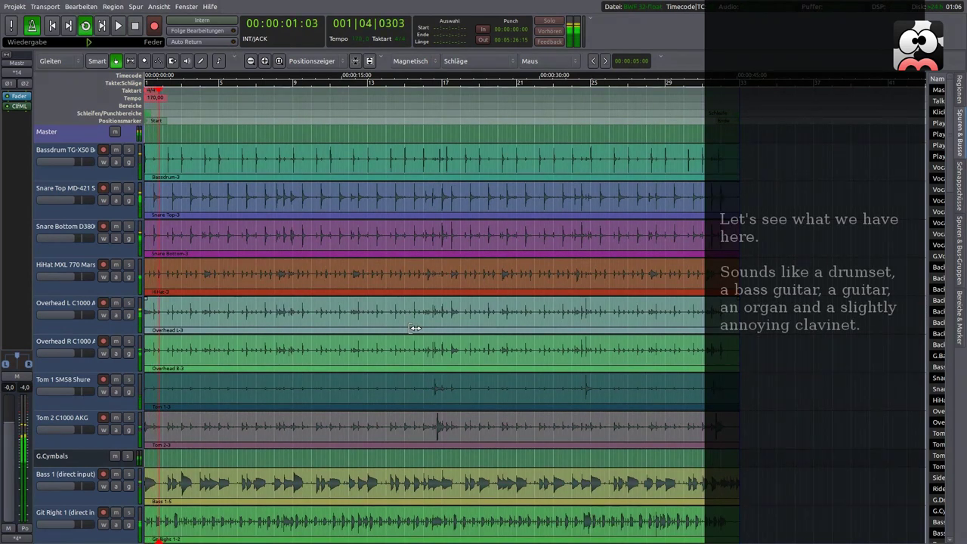
{"action": "scroll", "coordinate": [403, 322], "scroll_direction": "down", "scroll_amount": 2}
{"action": "scroll", "coordinate": [404, 322], "scroll_direction": "up", "scroll_amount": 1}
{"action": "scroll", "coordinate": [404, 322], "scroll_direction": "down", "scroll_amount": 1}
{"action": "scroll", "coordinate": [403, 322], "scroll_direction": "up", "scroll_amount": 2}
{"action": "scroll", "coordinate": [403, 322], "scroll_direction": "up", "scroll_amount": 1}
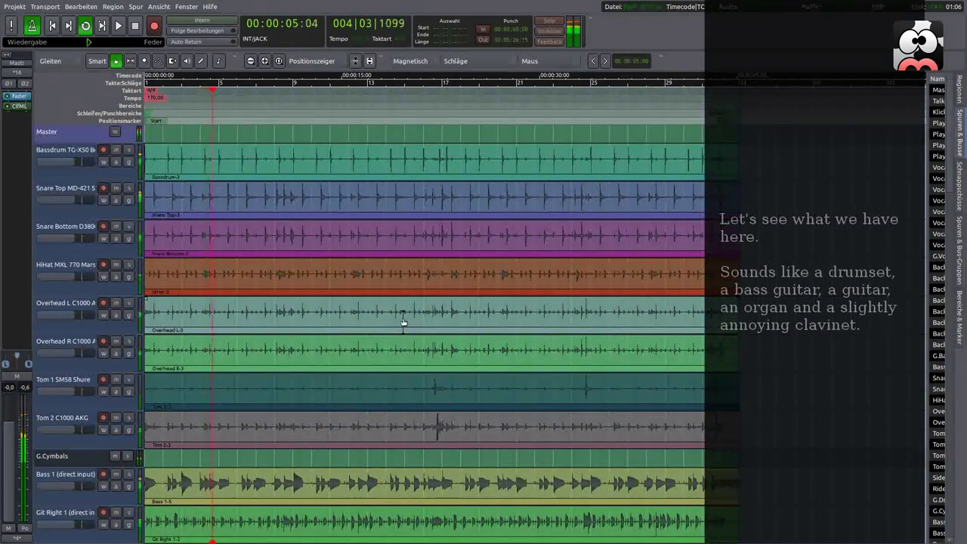
{"action": "key", "text": "alt+m"}
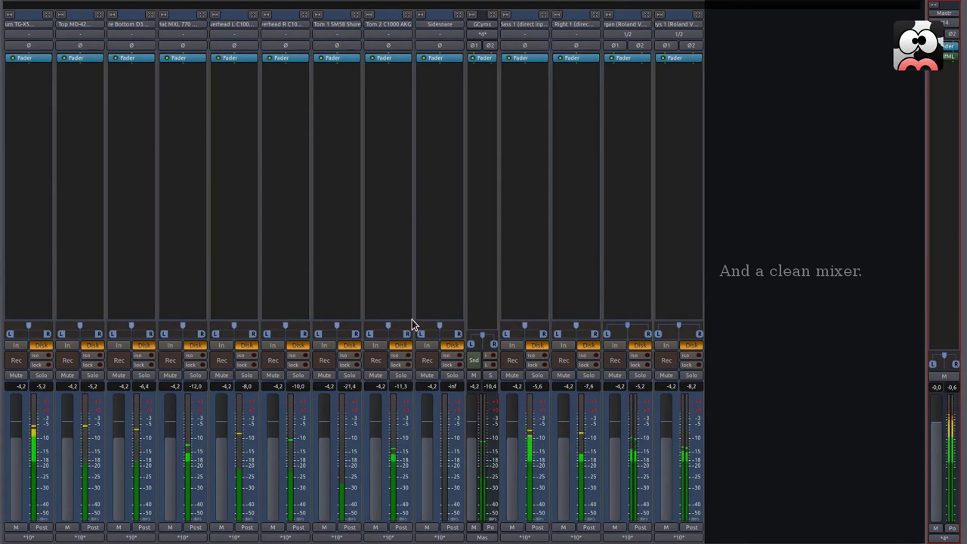
{"action": "key", "text": "alt+m"}
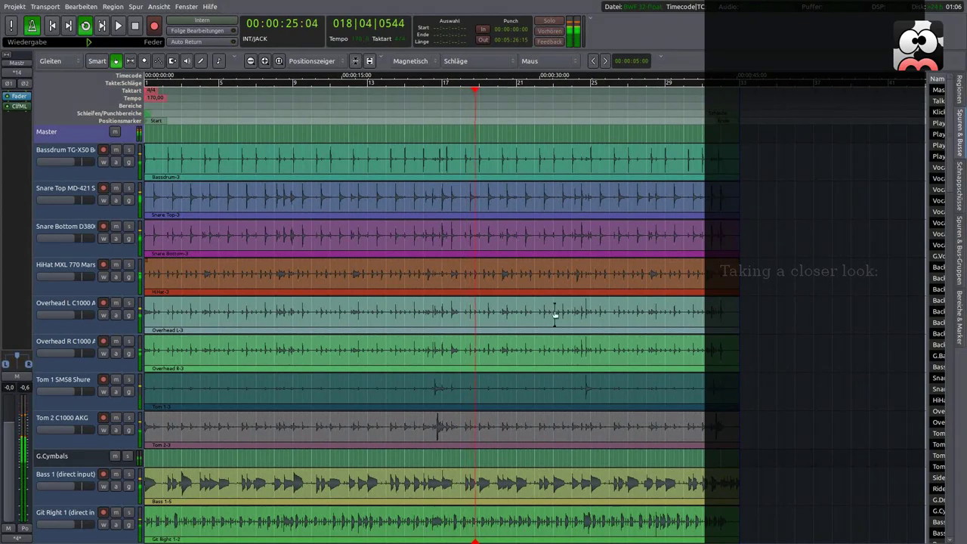
- Audition the Keys 1 and Organ tracks in solo one after the other, unsoloing and muting each
{"action": "scroll", "coordinate": [223, 499], "scroll_direction": "down", "scroll_amount": 2}
{"action": "left_click", "coordinate": [127, 514]}
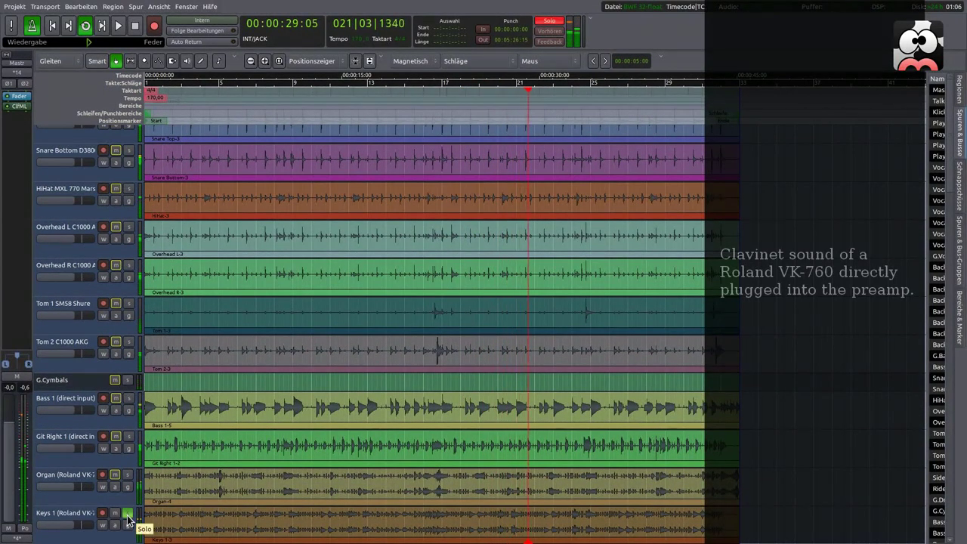
{"action": "left_click", "coordinate": [128, 514]}
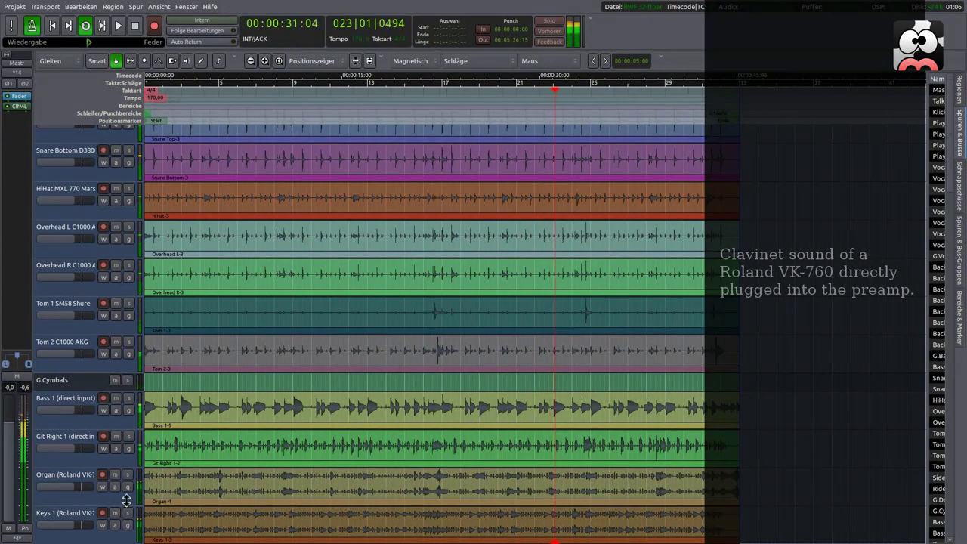
{"action": "left_click", "coordinate": [114, 513]}
{"action": "left_click", "coordinate": [128, 476]}
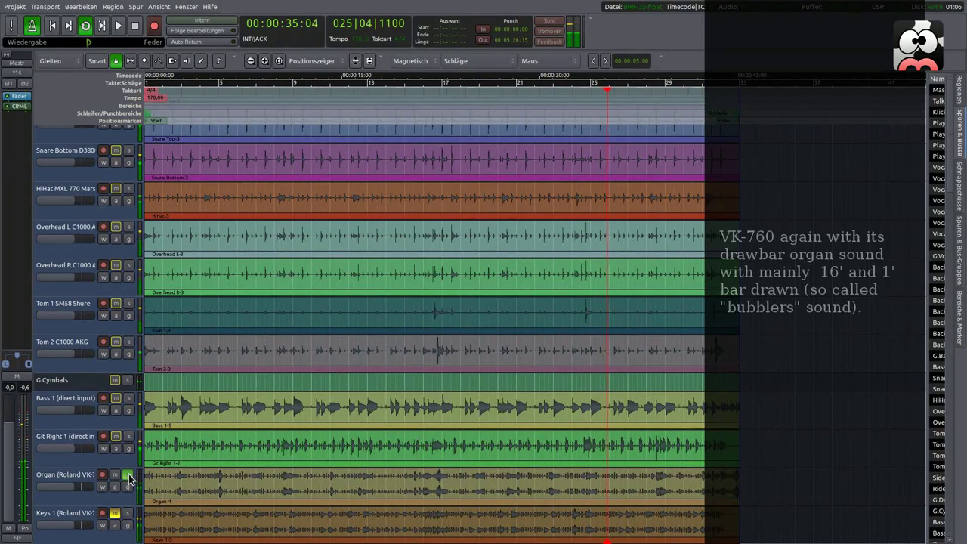
{"action": "left_click", "coordinate": [128, 476]}
{"action": "left_click", "coordinate": [115, 474]}
- Audition the Git Right 1 and Bass 1 tracks in solo, restarting playback for the bass, and mute both
{"action": "left_click", "coordinate": [129, 437]}
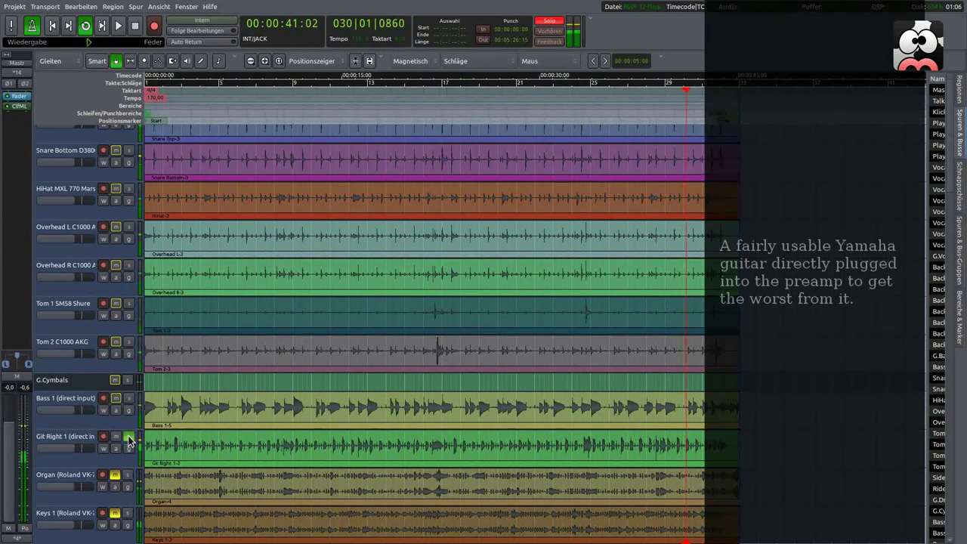
{"action": "left_click", "coordinate": [128, 441]}
{"action": "left_click", "coordinate": [127, 399]}
{"action": "key", "text": "space"}
{"action": "key", "text": "space"}
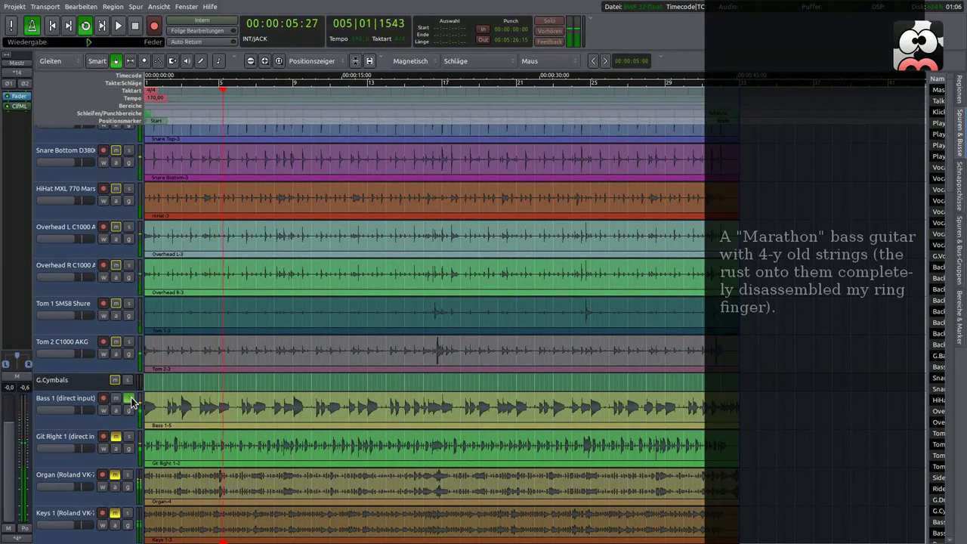
{"action": "left_click", "coordinate": [130, 399]}
{"action": "left_click", "coordinate": [130, 380]}
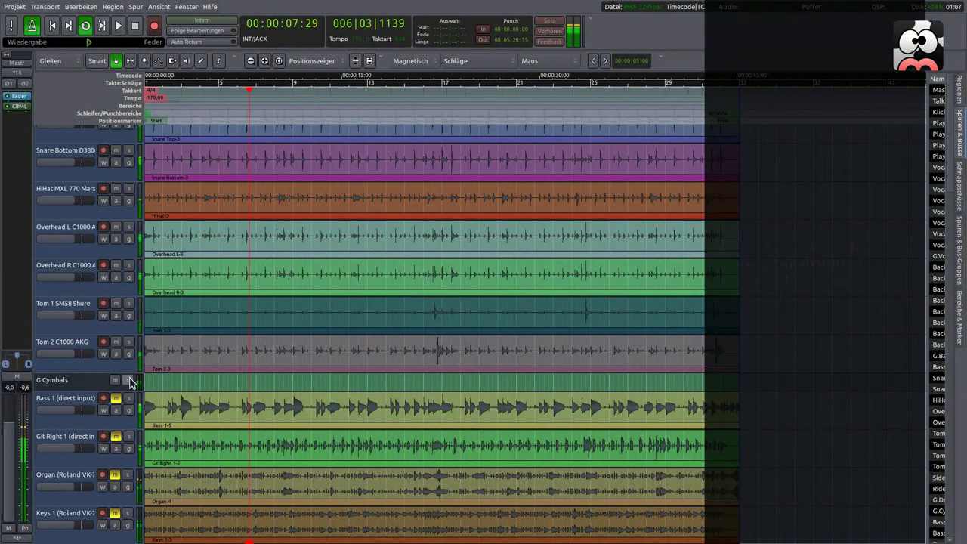
- Audition Tom 2 and Tom 1 in solo, moving playback to about bar 24 for Tom 1, and mute both
{"action": "left_click", "coordinate": [128, 342]}
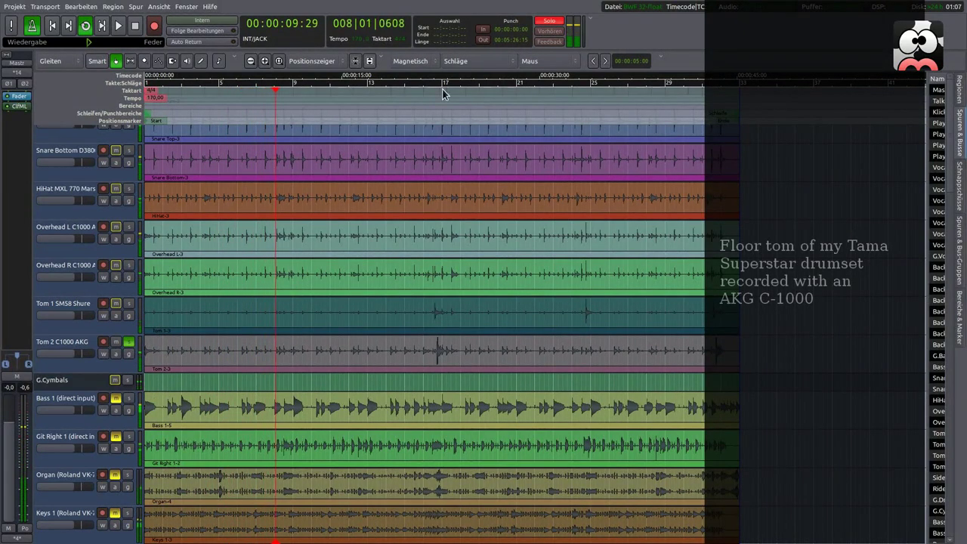
{"action": "left_click", "coordinate": [128, 342]}
{"action": "left_click", "coordinate": [128, 303]}
{"action": "left_click", "coordinate": [570, 83]}
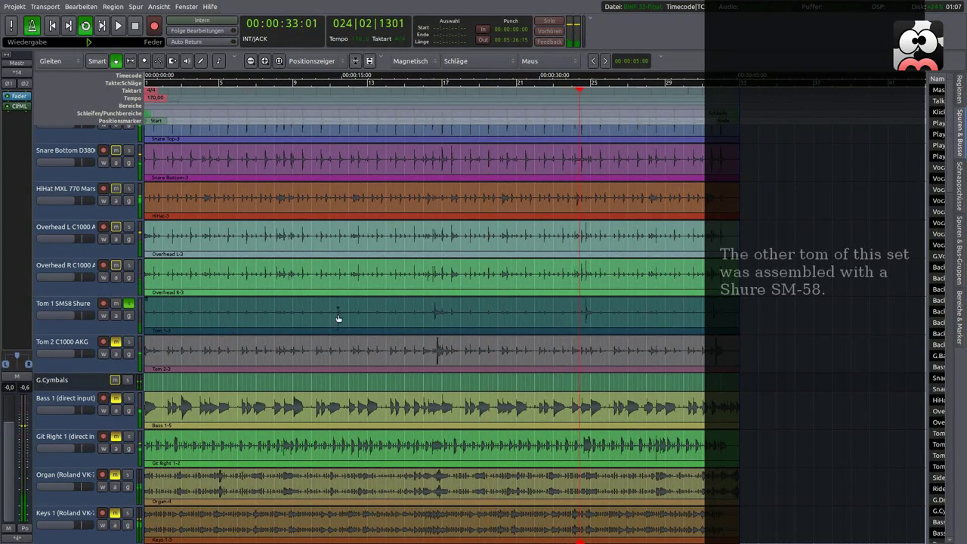
{"action": "left_click", "coordinate": [128, 306]}
- Audition the Overhead R and Overhead L tracks together in solo, then unsolo and mute both
{"action": "left_click", "coordinate": [128, 266]}
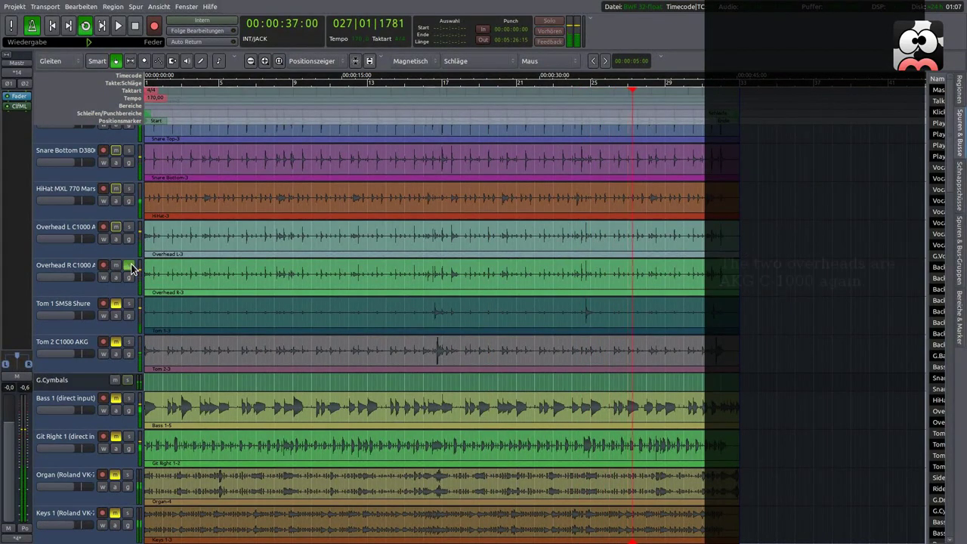
{"action": "left_click", "coordinate": [128, 227]}
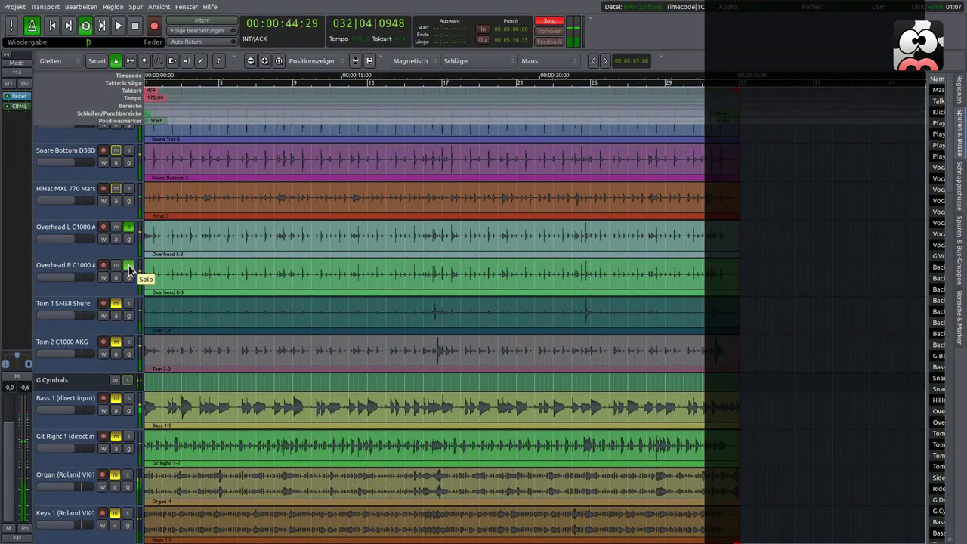
{"action": "left_click", "coordinate": [128, 265]}
{"action": "left_click", "coordinate": [127, 230]}
{"action": "left_click", "coordinate": [116, 227]}
{"action": "left_click", "coordinate": [116, 265]}
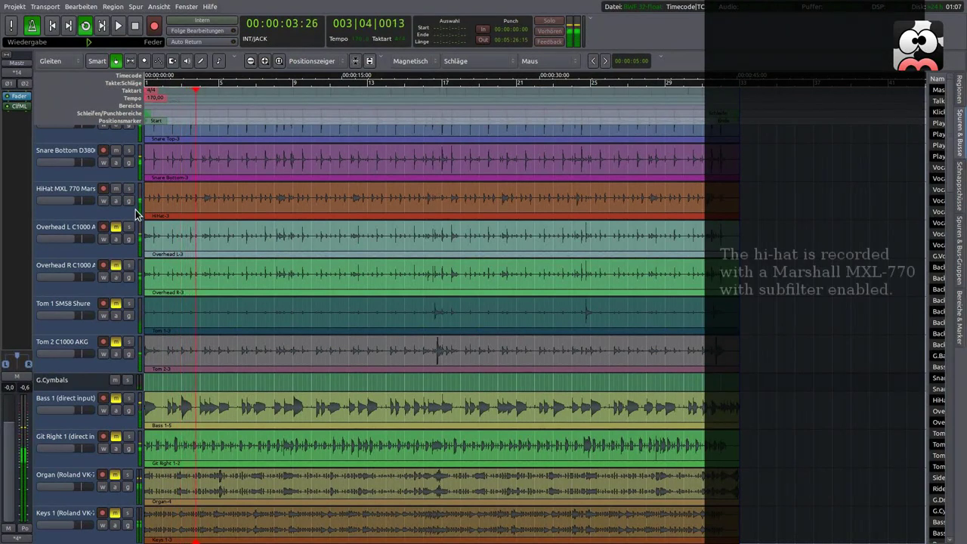
- Audition the HiHat track in solo, then unsolo and mute it
{"action": "left_click", "coordinate": [128, 189]}
{"action": "scroll", "coordinate": [173, 206], "scroll_direction": "up", "scroll_amount": 2}
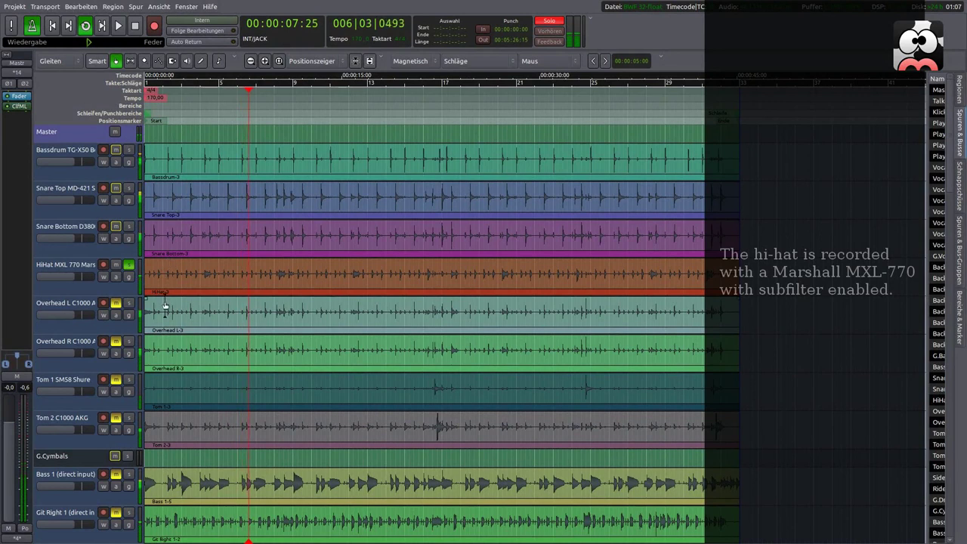
{"action": "left_click", "coordinate": [129, 269]}
- Audition Snare Bottom and Snare Top in solo one after the other, unsoloing and muting each
{"action": "left_click", "coordinate": [129, 226]}
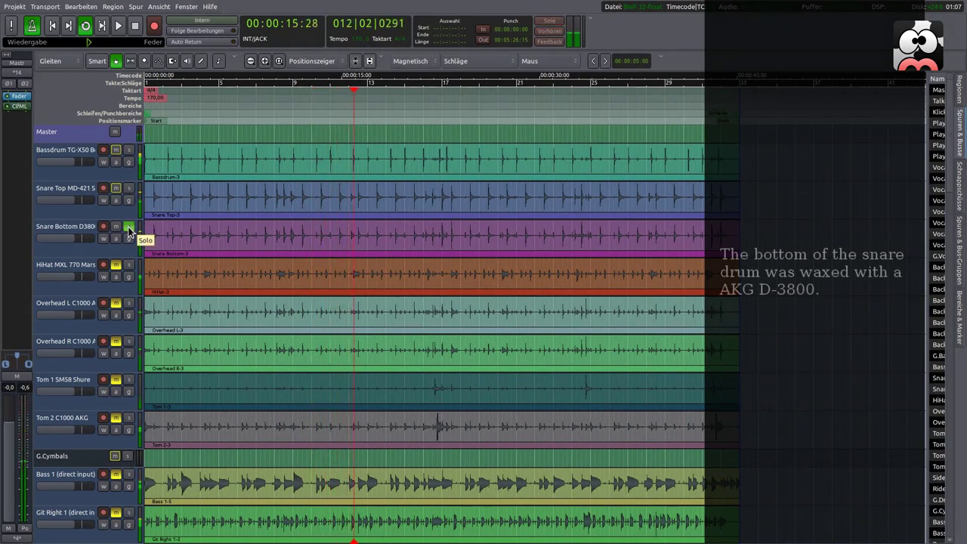
{"action": "left_click", "coordinate": [128, 229]}
{"action": "left_click", "coordinate": [116, 228]}
{"action": "left_click", "coordinate": [128, 188]}
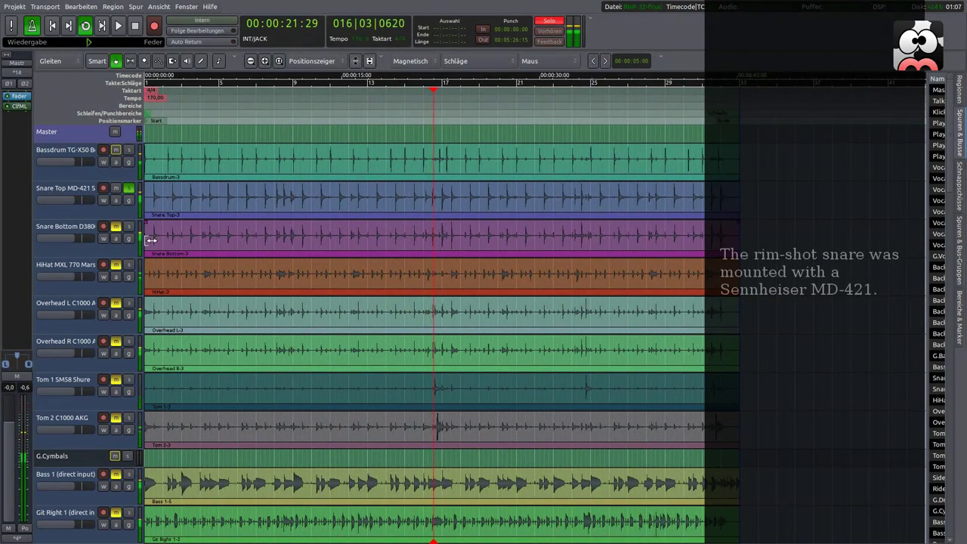
{"action": "left_click", "coordinate": [129, 188]}
{"action": "left_click", "coordinate": [117, 188]}
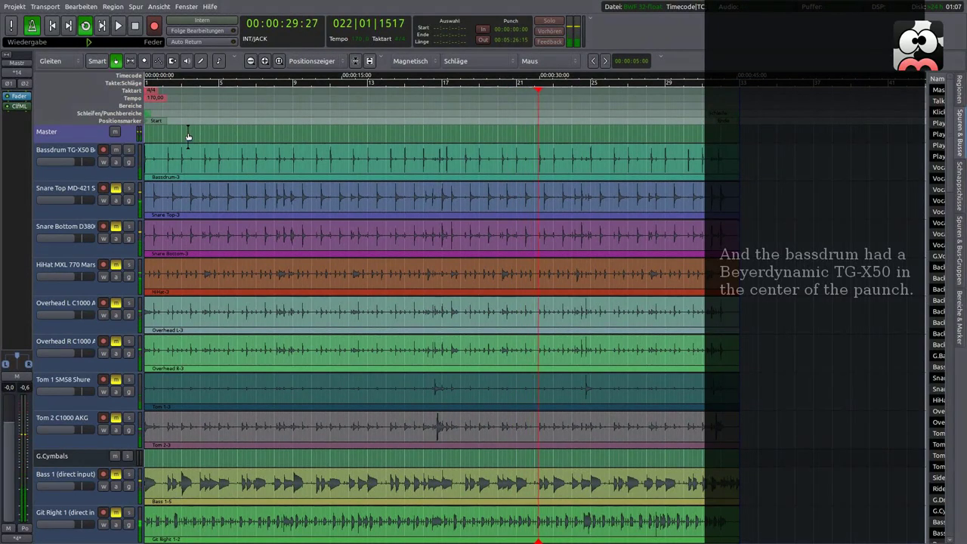
- In the mixer, mute the bassdrum, unmute both snare channels and invert the phase of Snare Bottom
{"action": "key", "text": "alt+m"}
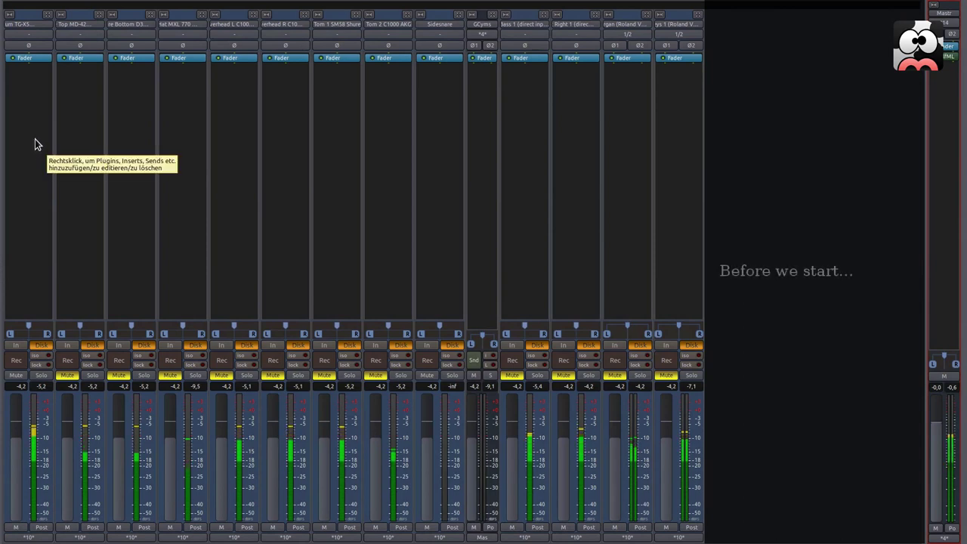
{"action": "left_click", "coordinate": [16, 375]}
{"action": "left_click", "coordinate": [73, 375]}
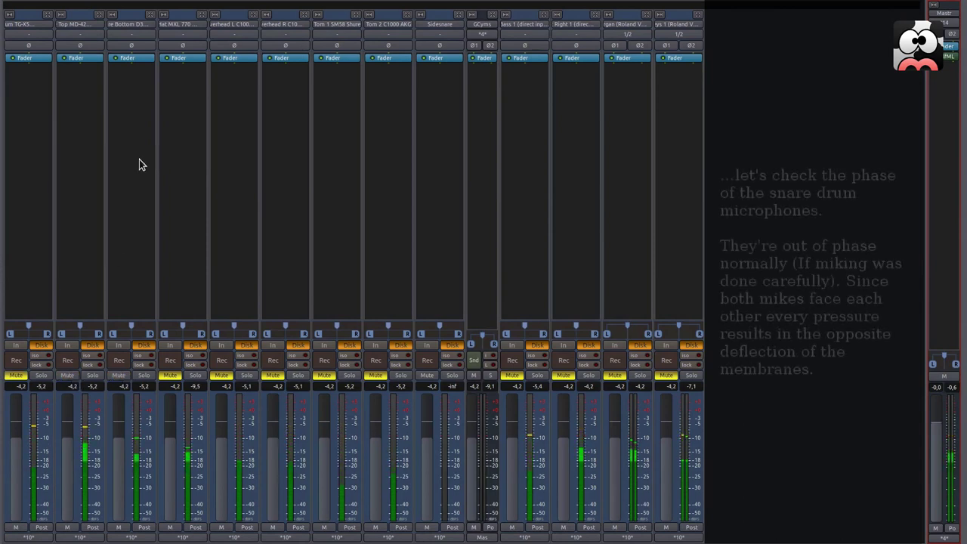
{"action": "left_click", "coordinate": [137, 47]}
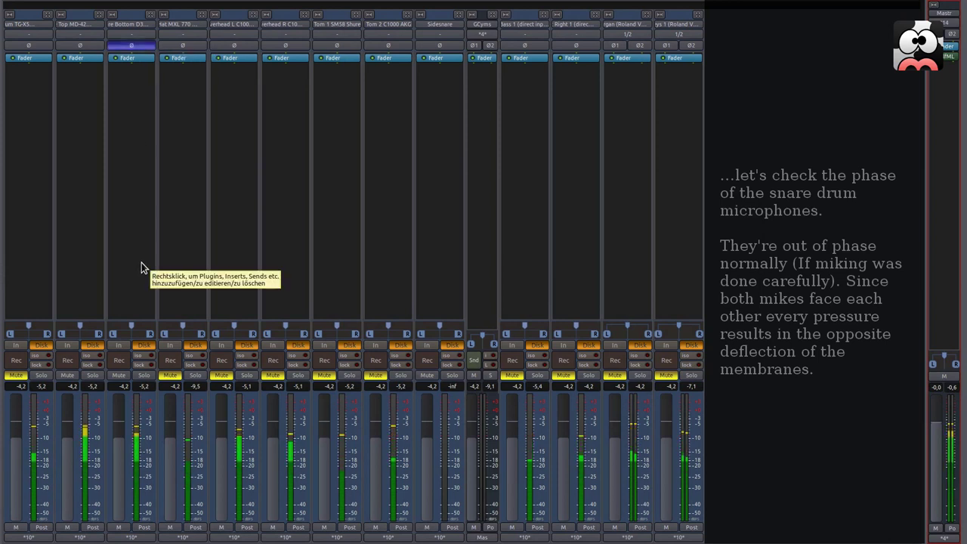
- Mute the Snare Bottom and Snare Top channels again and unmute the bassdrum
{"action": "left_click", "coordinate": [119, 375]}
{"action": "left_click", "coordinate": [68, 375]}
{"action": "left_click", "coordinate": [15, 376]}
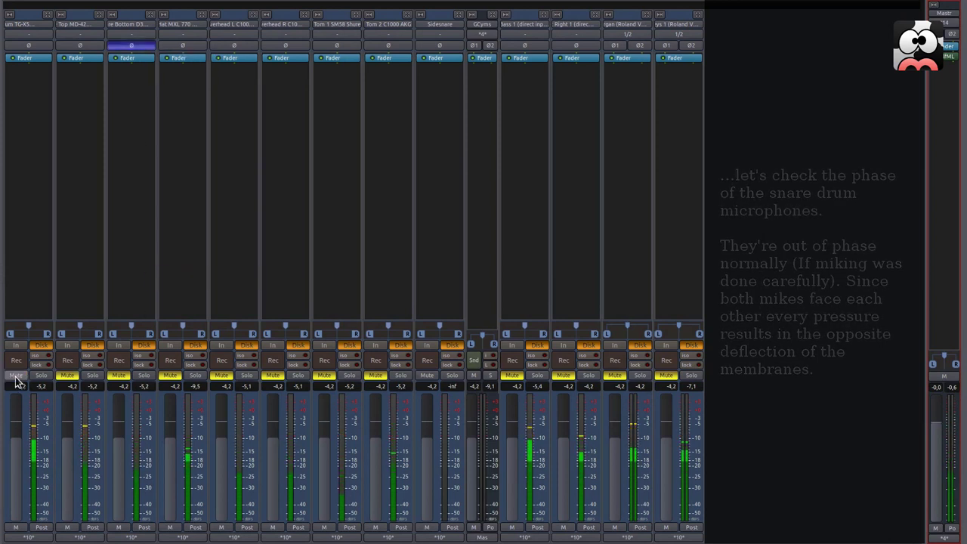
- Insert the Calf Bass Enhancer plugin on the bassdrum channel and open its window clear of the channel's processor box
{"action": "right_click", "coordinate": [36, 142]}
{"action": "mouse_move", "coordinate": [49, 145]}
{"action": "mouse_move", "coordinate": [222, 147]}
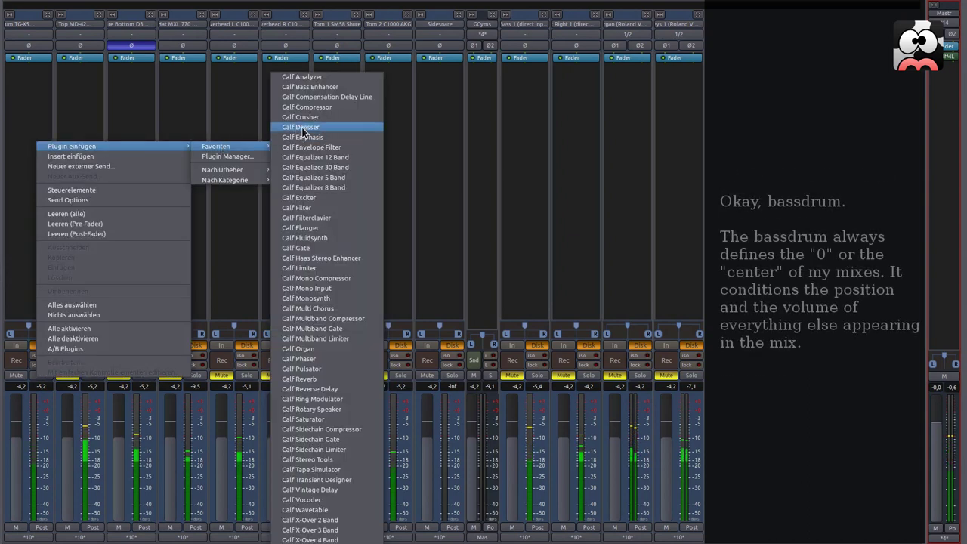
{"action": "left_click", "coordinate": [310, 87]}
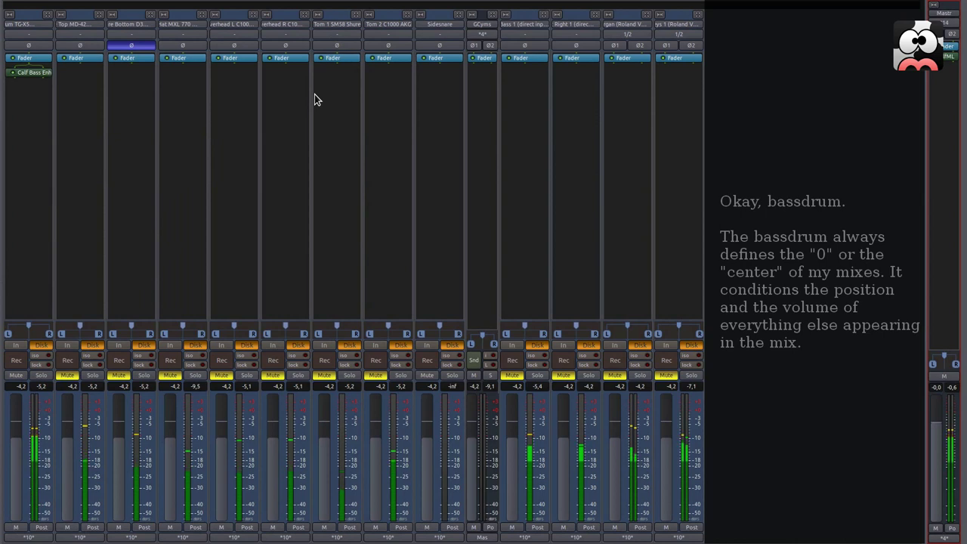
{"action": "double_click", "coordinate": [30, 72]}
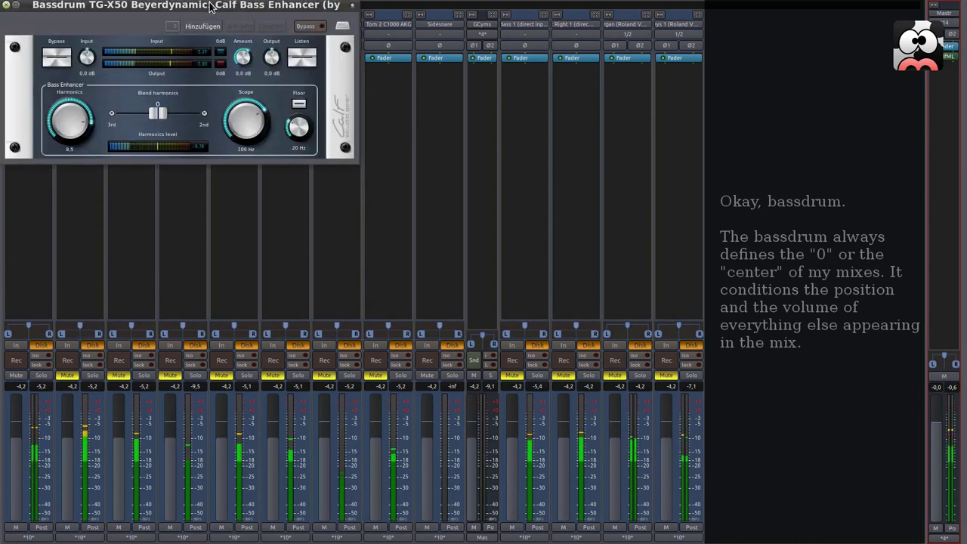
{"action": "left_click_drag", "start_coordinate": [210, 6], "coordinate": [322, 101]}
- While monitoring with Listen, set the Bass Enhancer's Amount to 11.1 dB, Blend harmonics to -10 and Scope to about 64.7 Hz, then disable Listen
{"action": "left_click", "coordinate": [406, 159]}
{"action": "left_click_drag", "start_coordinate": [276, 215], "coordinate": [212, 217]}
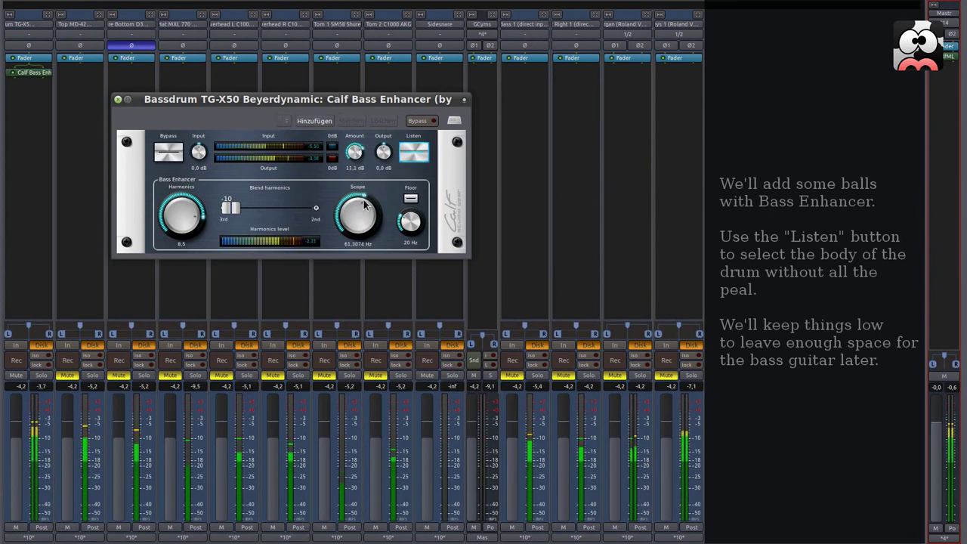
{"action": "scroll", "coordinate": [365, 205], "scroll_direction": "down", "scroll_amount": 1}
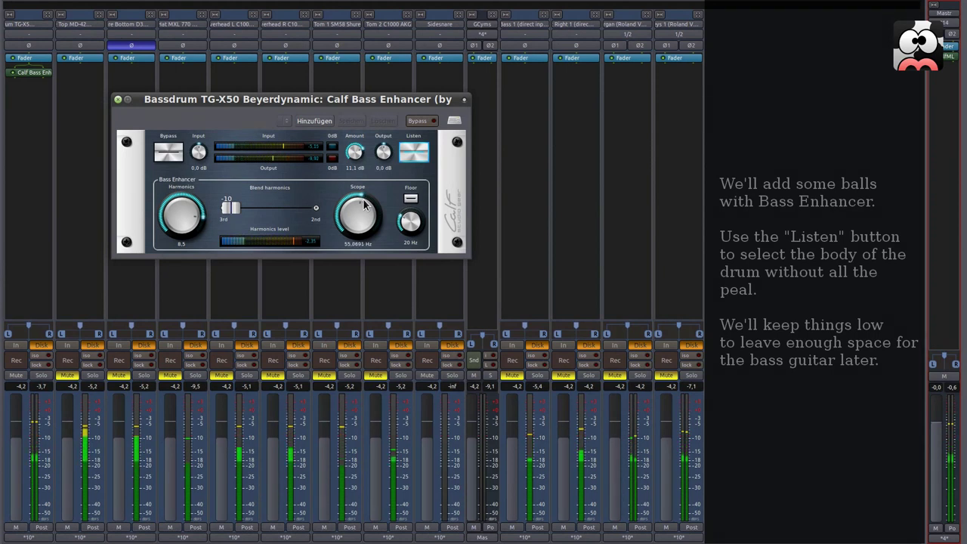
{"action": "scroll", "coordinate": [364, 205], "scroll_direction": "down", "scroll_amount": 2}
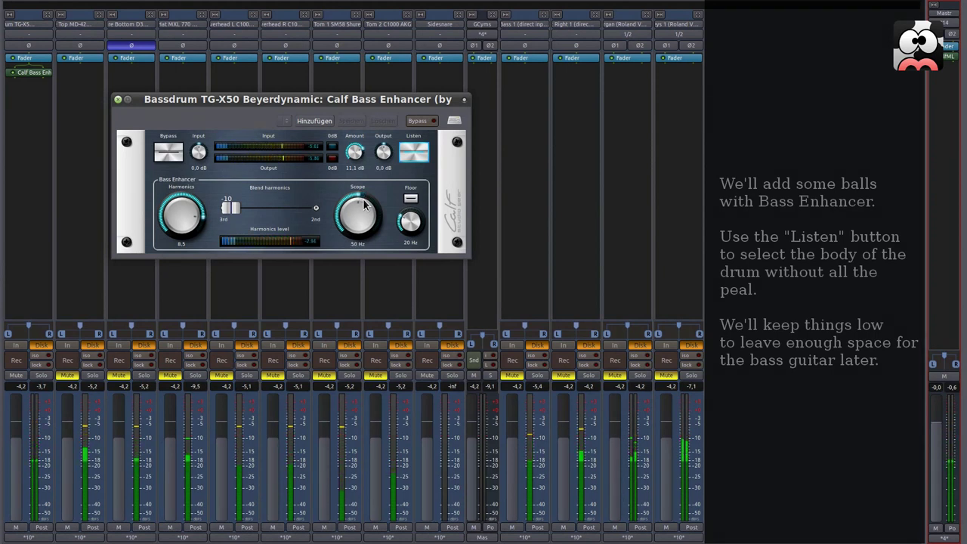
{"action": "scroll", "coordinate": [364, 204], "scroll_direction": "up", "scroll_amount": 2}
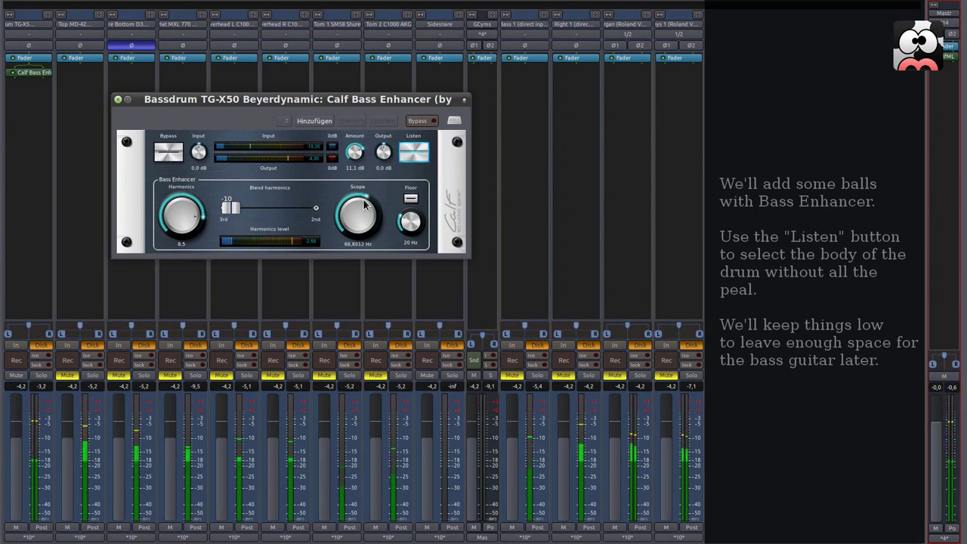
{"action": "scroll", "coordinate": [365, 204], "scroll_direction": "down", "scroll_amount": 1}
{"action": "left_click", "coordinate": [415, 154]}
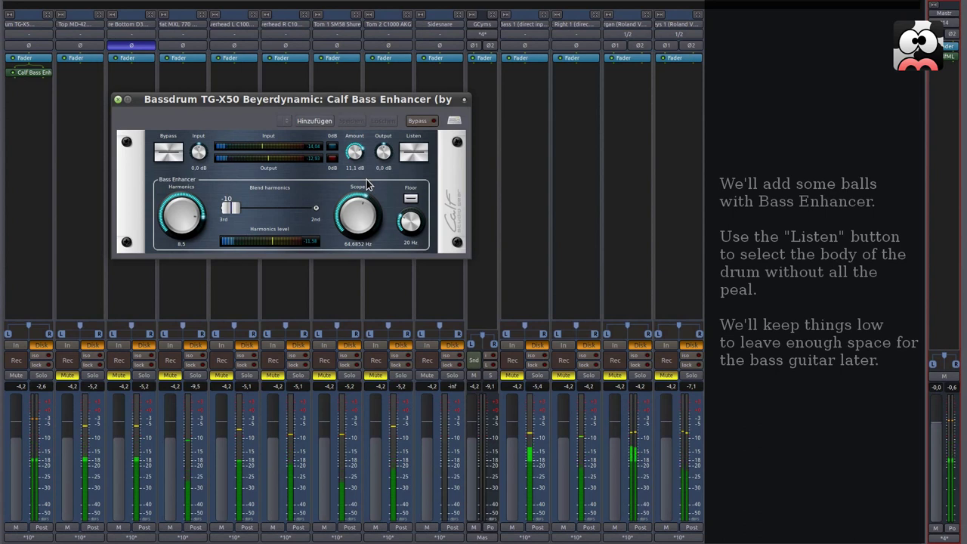
- Reduce the Bass Enhancer's Amount to 10.1 dB, toggle its bypass for comparison and close the plugin window
{"action": "scroll", "coordinate": [354, 154], "scroll_direction": "down", "scroll_amount": 1}
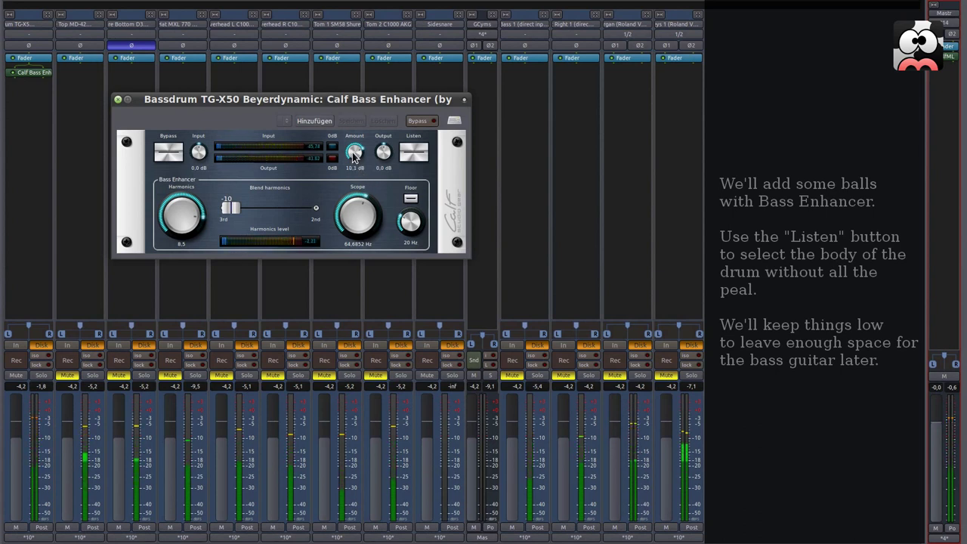
{"action": "left_click", "coordinate": [174, 150]}
{"action": "left_click", "coordinate": [119, 100]}
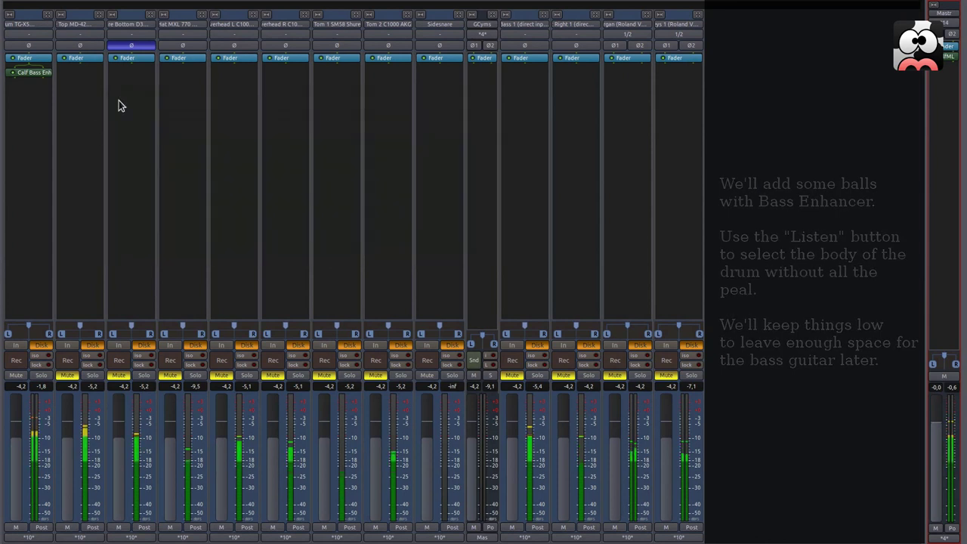
- Insert the Calf Equalizer 5 Band after the Bass Enhancer on the bassdrum channel and open its window fully in view
{"action": "right_click", "coordinate": [31, 98]}
{"action": "mouse_move", "coordinate": [59, 100]}
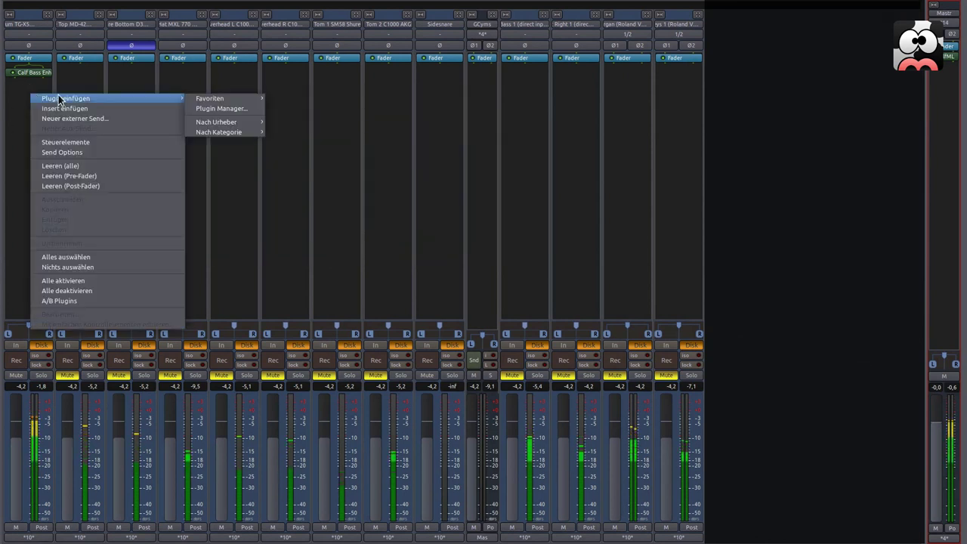
{"action": "mouse_move", "coordinate": [235, 98]}
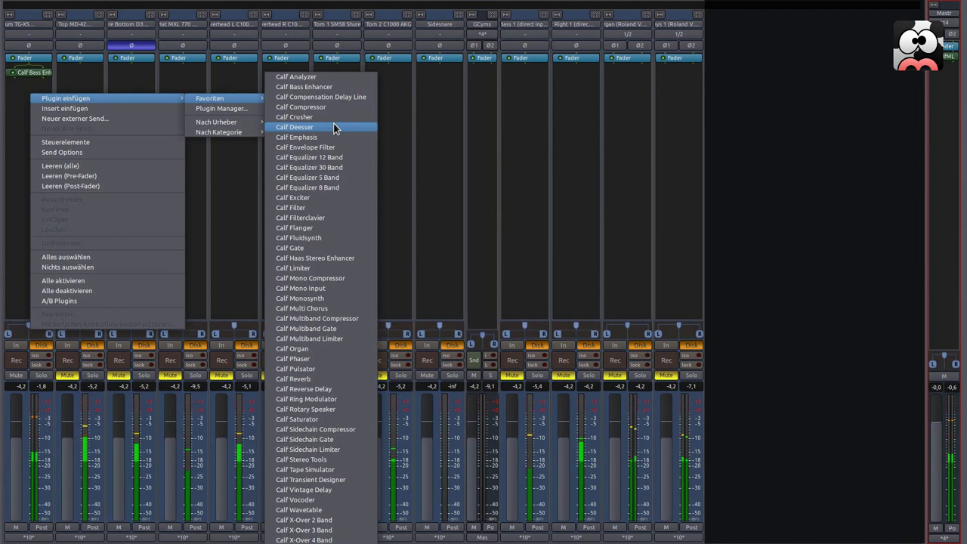
{"action": "left_click", "coordinate": [337, 176]}
{"action": "double_click", "coordinate": [45, 83]}
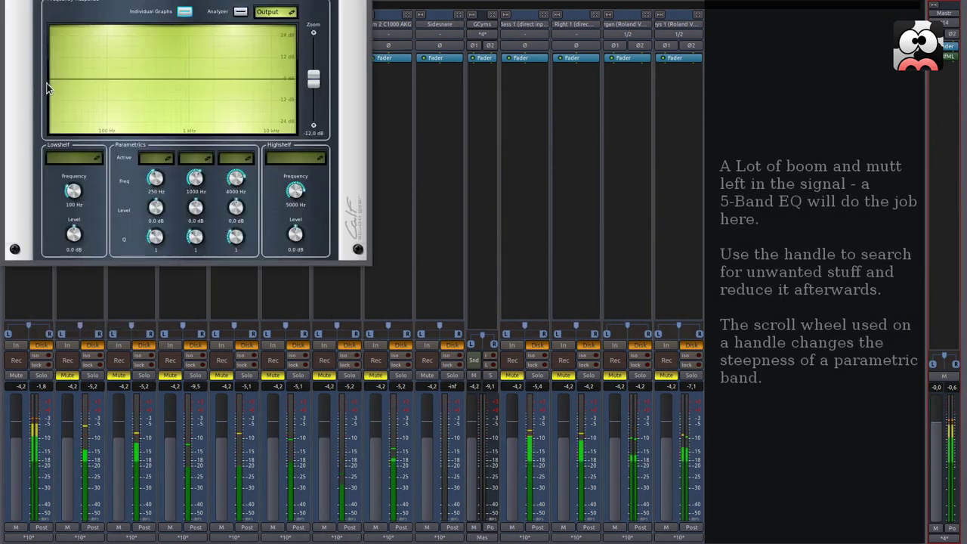
{"action": "left_click_drag", "start_coordinate": [194, 12], "coordinate": [305, 204]}
- Activate the equalizer's second parametric band and sweep it for unwanted frequencies, settling at about 1137 Hz and -5.7 dB
{"action": "left_click", "coordinate": [317, 356]}
{"action": "left_click", "coordinate": [314, 366]}
{"action": "left_click_drag", "start_coordinate": [298, 270], "coordinate": [256, 238]}
- Activate the equalizer's first parametric band and set it to about 337 Hz, -13.7 dB and a Q of about 0.5
{"action": "left_click", "coordinate": [271, 350]}
{"action": "left_click", "coordinate": [272, 362]}
{"action": "left_click_drag", "start_coordinate": [255, 237], "coordinate": [263, 297]}
{"action": "scroll", "coordinate": [263, 297], "scroll_direction": "down", "scroll_amount": 3}
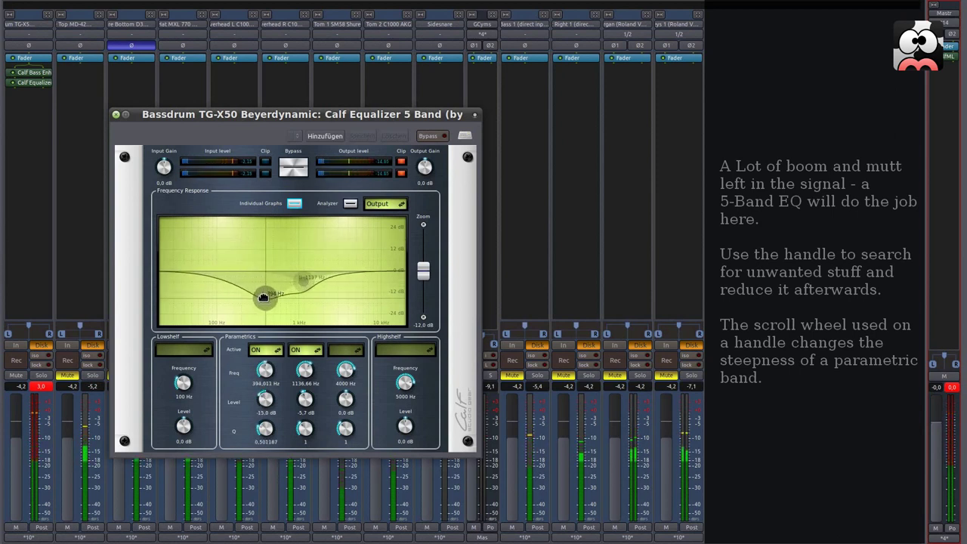
{"action": "left_click_drag", "start_coordinate": [263, 297], "coordinate": [258, 299]}
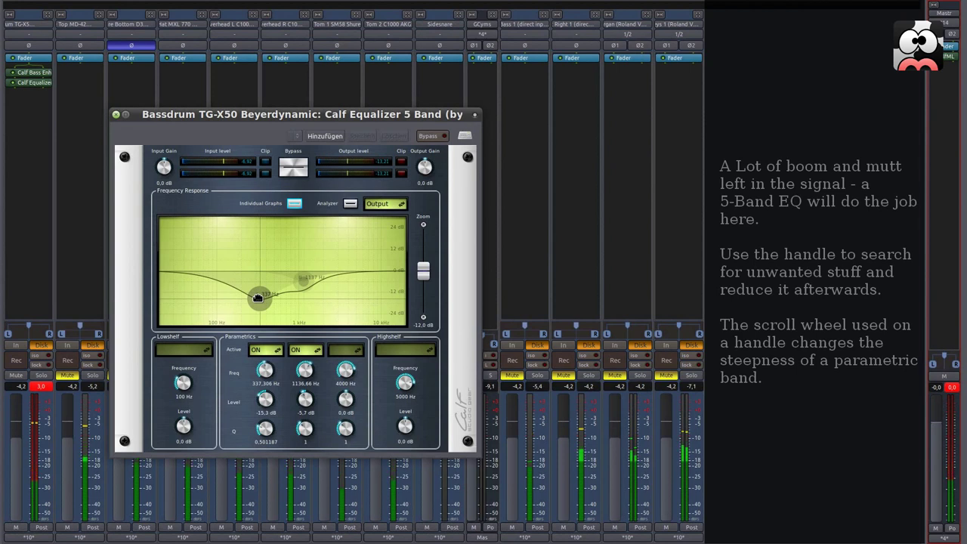
{"action": "scroll", "coordinate": [266, 399], "scroll_direction": "up", "scroll_amount": 2}
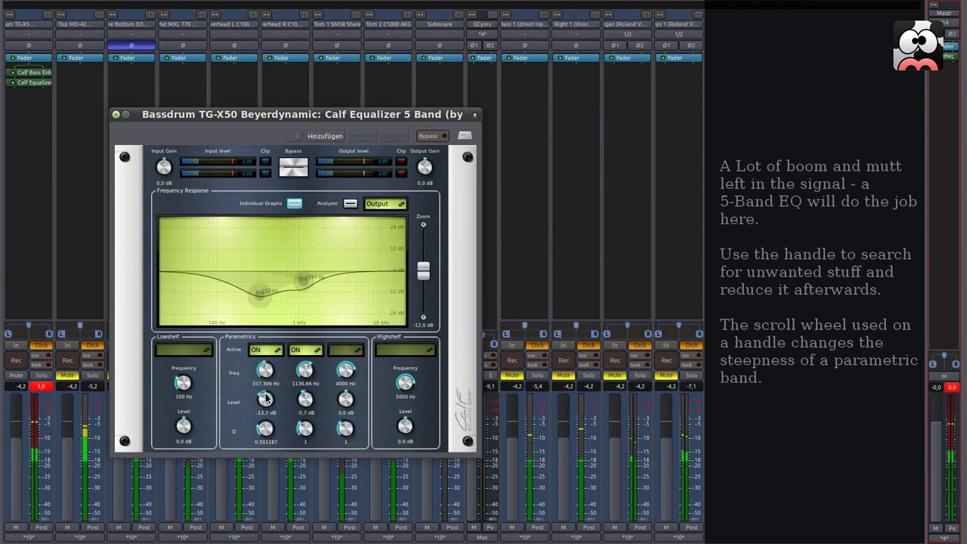
- Compare the equalizer with its bypass, set the second parametric band's level to -3.6 dB and close the window
{"action": "left_click", "coordinate": [299, 172]}
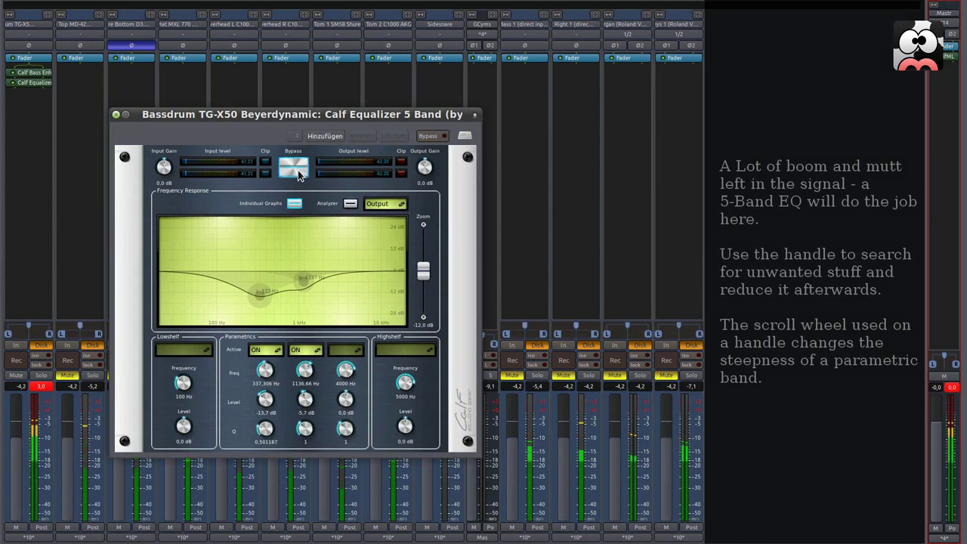
{"action": "left_click", "coordinate": [298, 170]}
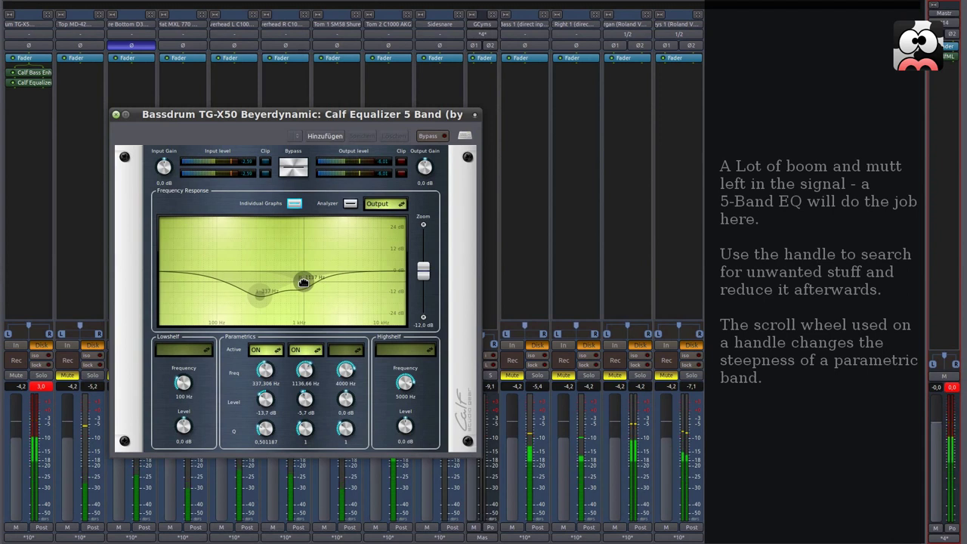
{"action": "scroll", "coordinate": [305, 400], "scroll_direction": "up", "scroll_amount": 2}
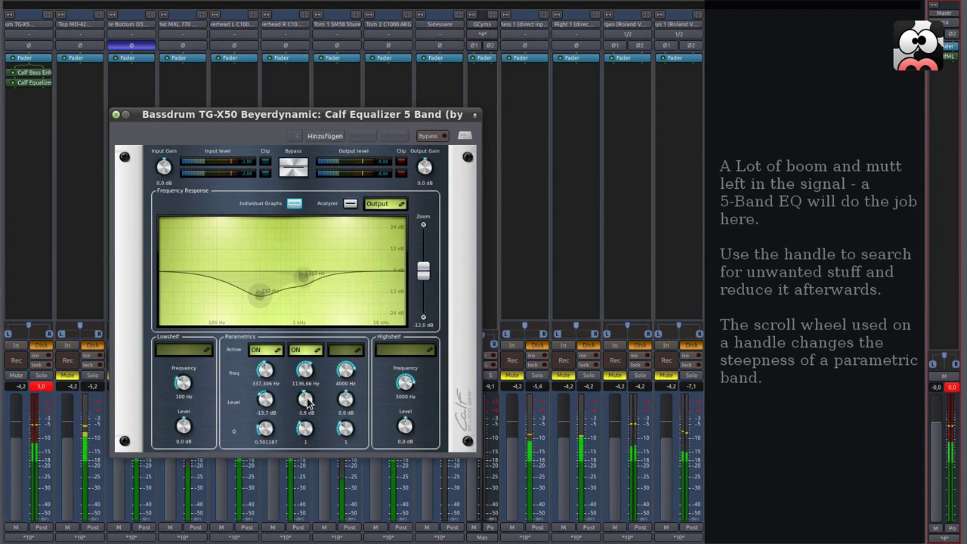
{"action": "left_click", "coordinate": [116, 115]}
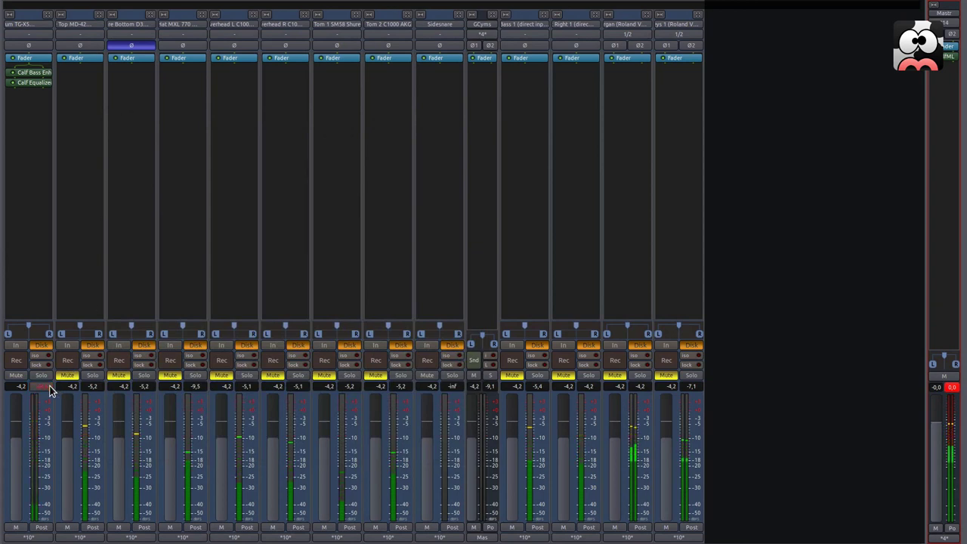
- Insert the Calf Transient Designer after the equalizer on the bassdrum channel and open its window
{"action": "right_click", "coordinate": [33, 146]}
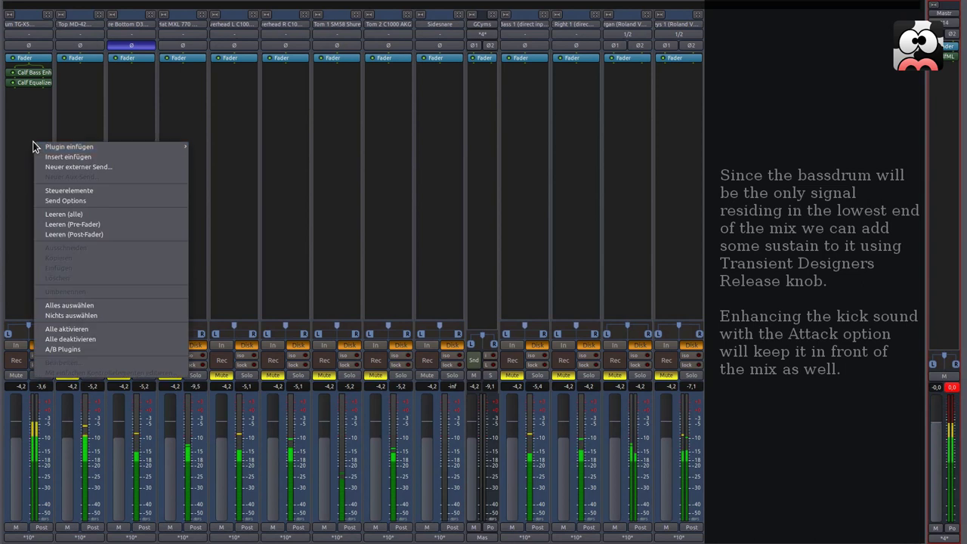
{"action": "mouse_move", "coordinate": [46, 147]}
{"action": "mouse_move", "coordinate": [241, 148]}
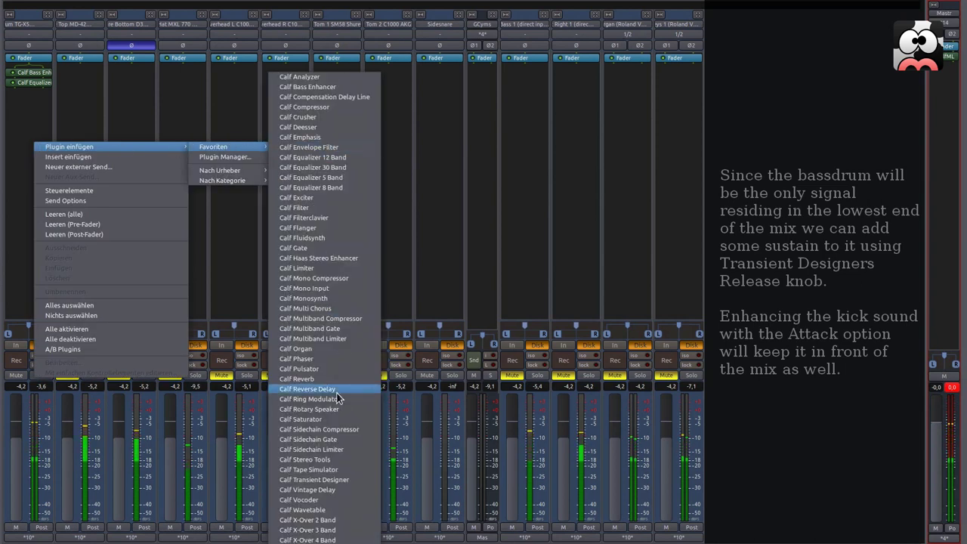
{"action": "left_click", "coordinate": [325, 479]}
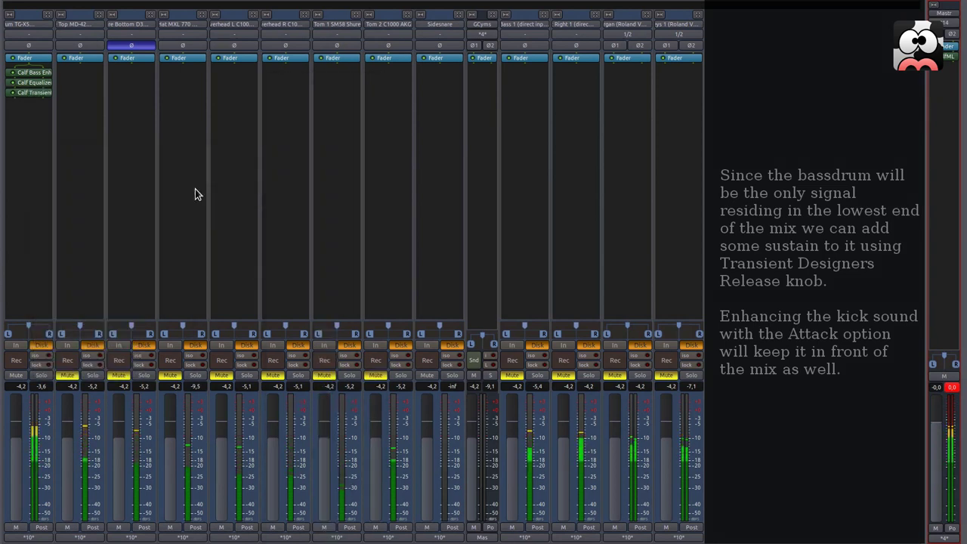
{"action": "double_click", "coordinate": [34, 94]}
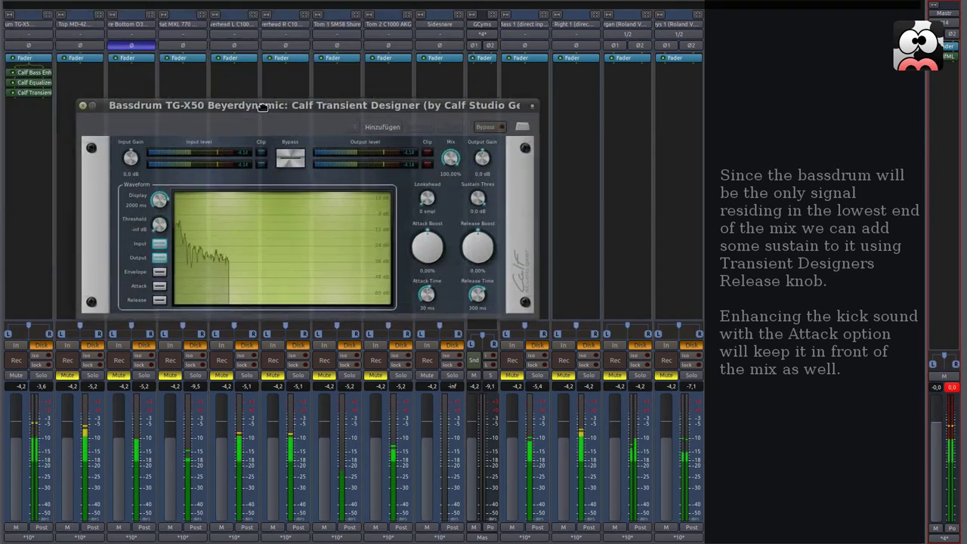
- Set the Transient Designer's waveform Display to about 792 ms and its Attack Boost to 16%
{"action": "scroll", "coordinate": [160, 205], "scroll_direction": "up", "scroll_amount": 5}
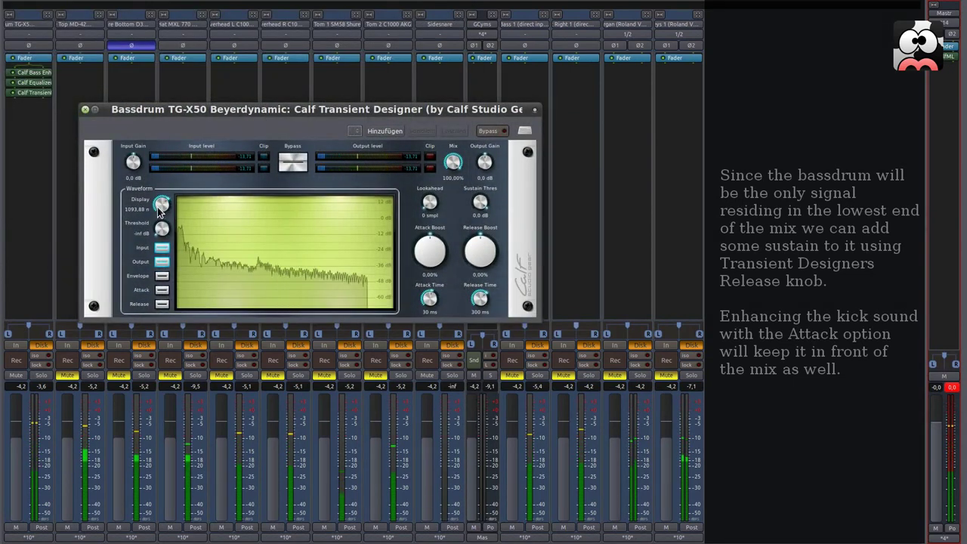
{"action": "scroll", "coordinate": [160, 205], "scroll_direction": "down", "scroll_amount": 1}
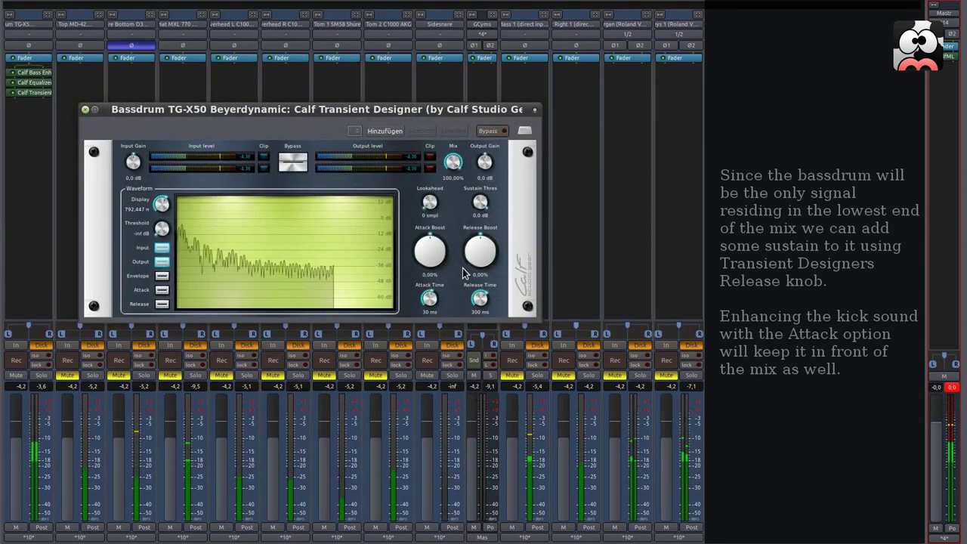
{"action": "scroll", "coordinate": [432, 261], "scroll_direction": "up", "scroll_amount": 4}
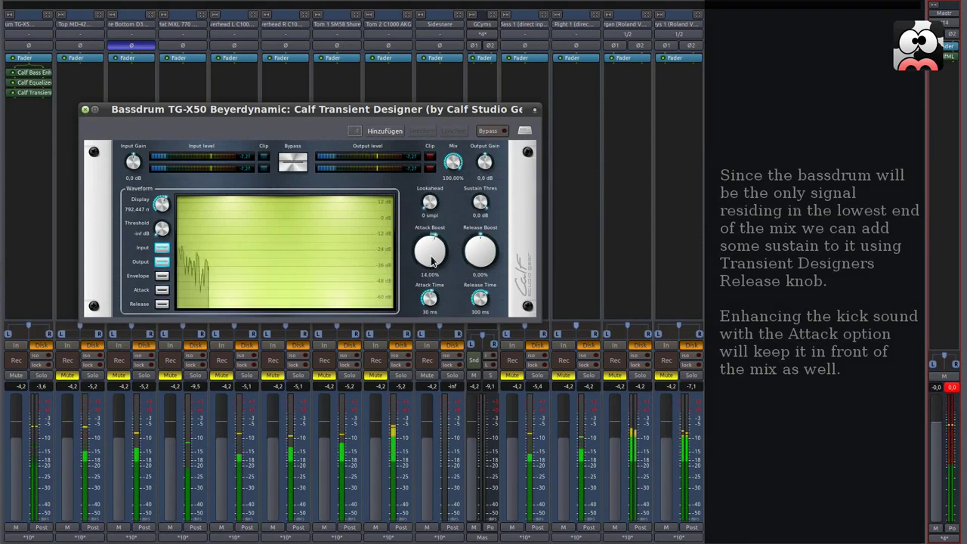
{"action": "scroll", "coordinate": [432, 261], "scroll_direction": "up", "scroll_amount": 3}
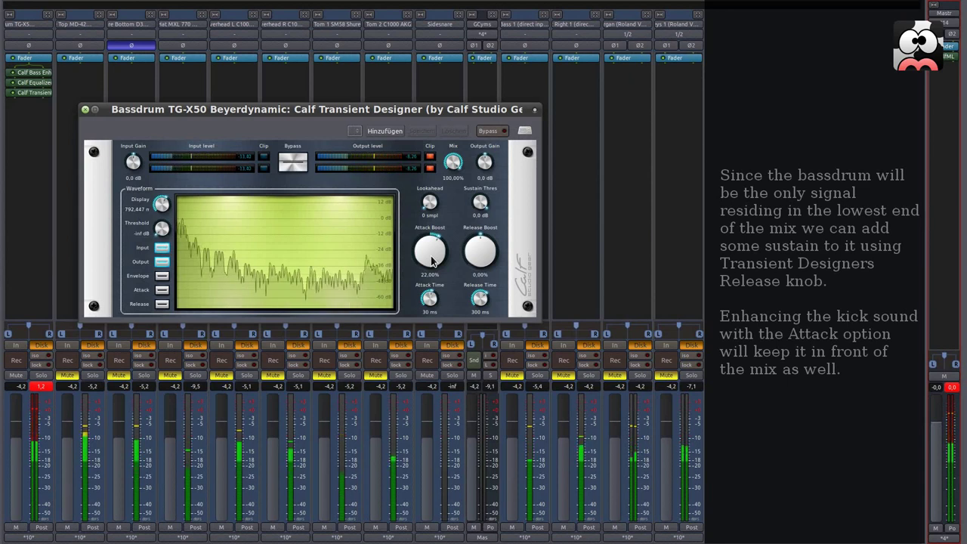
{"action": "scroll", "coordinate": [432, 262], "scroll_direction": "down", "scroll_amount": 1}
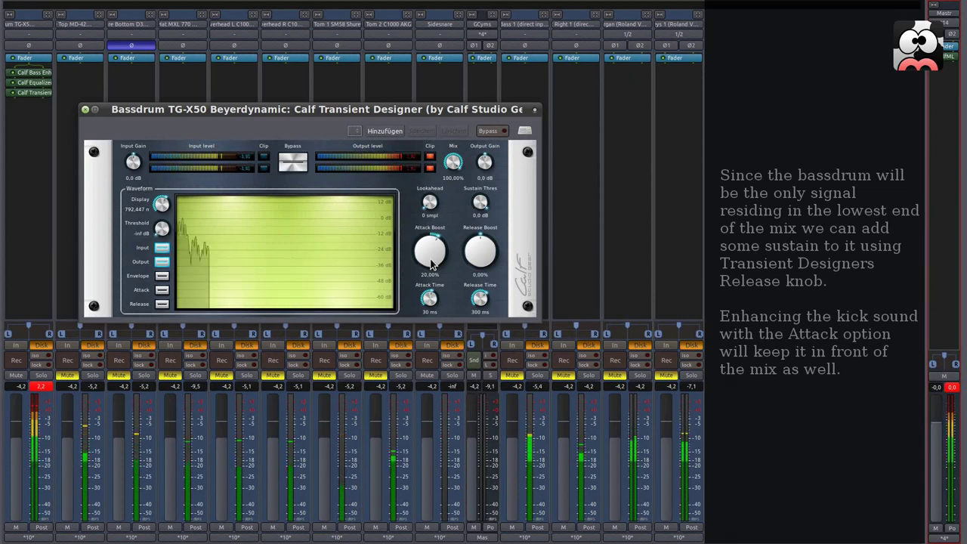
{"action": "scroll", "coordinate": [432, 262], "scroll_direction": "down", "scroll_amount": 1}
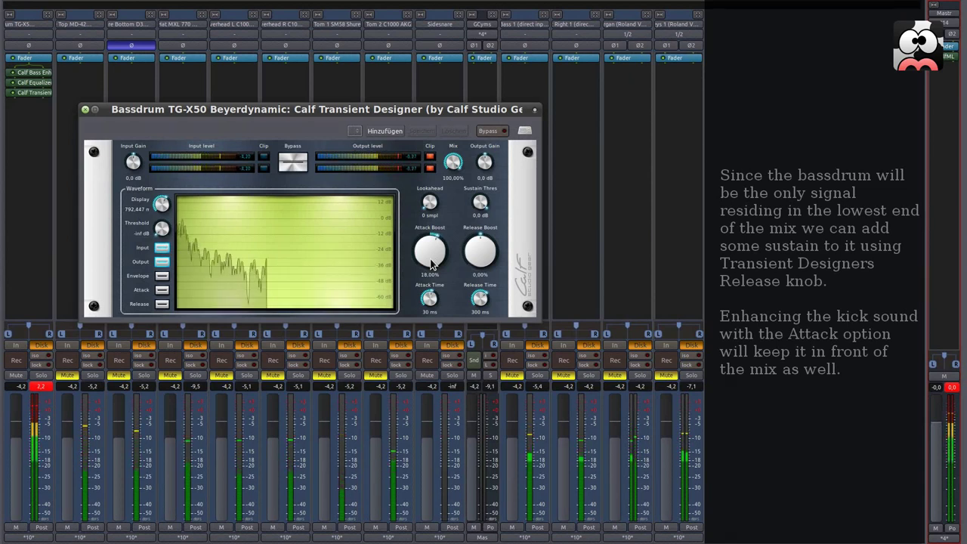
- Set the Transient Designer's Release Boost to 24% and close its window
{"action": "scroll", "coordinate": [486, 259], "scroll_direction": "up", "scroll_amount": 6}
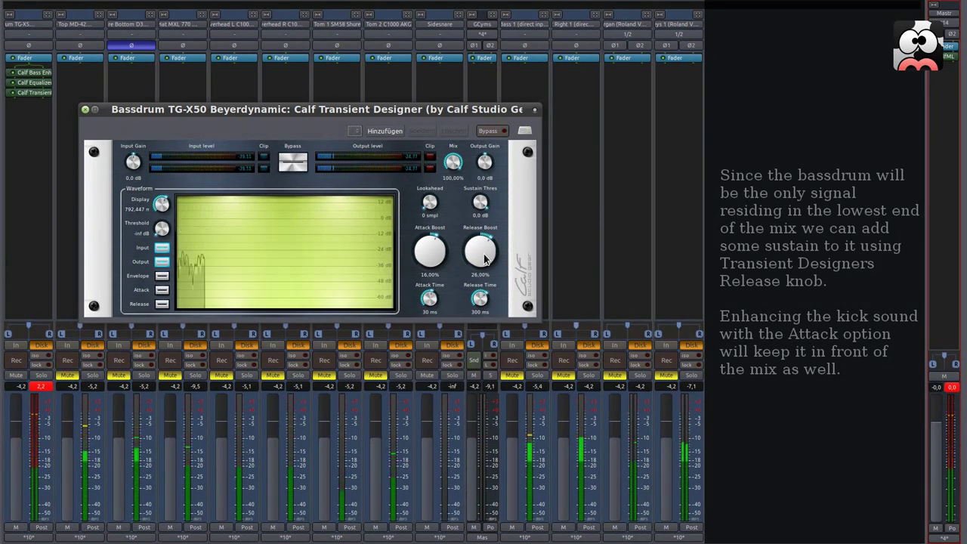
{"action": "scroll", "coordinate": [486, 259], "scroll_direction": "down", "scroll_amount": 1}
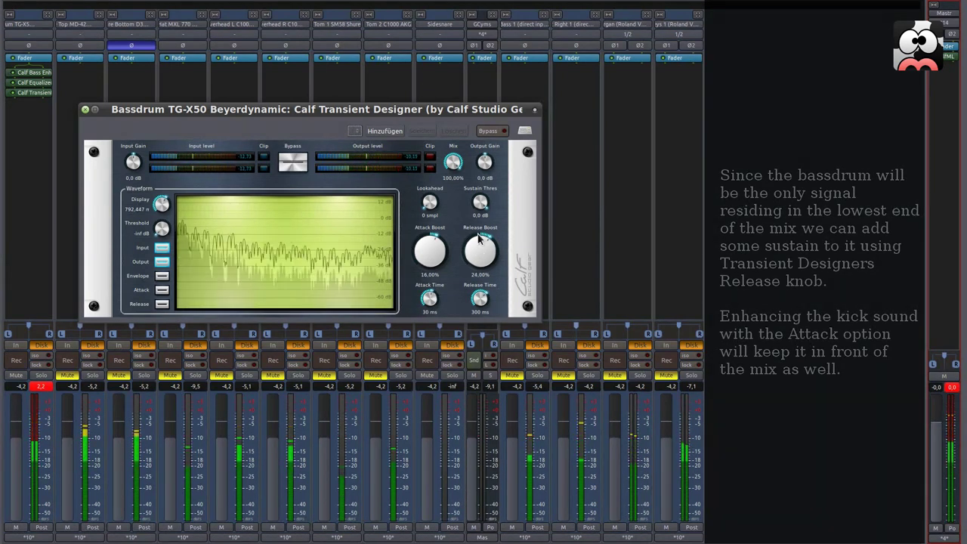
{"action": "left_click", "coordinate": [85, 111]}
- Insert the Calf Gate at the end of the bassdrum's plugin chain and open its window clear of the processor box
{"action": "right_click", "coordinate": [28, 111]}
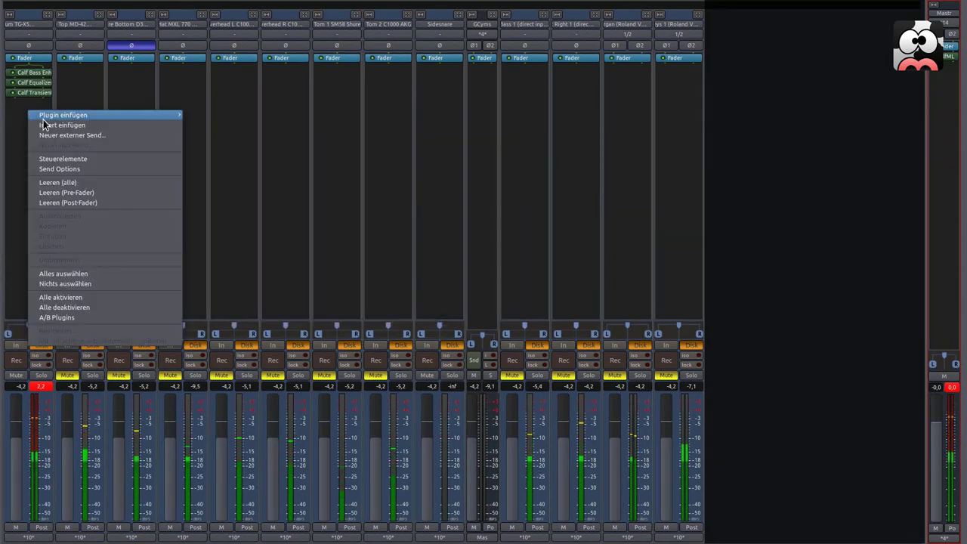
{"action": "mouse_move", "coordinate": [62, 114]}
{"action": "mouse_move", "coordinate": [237, 115]}
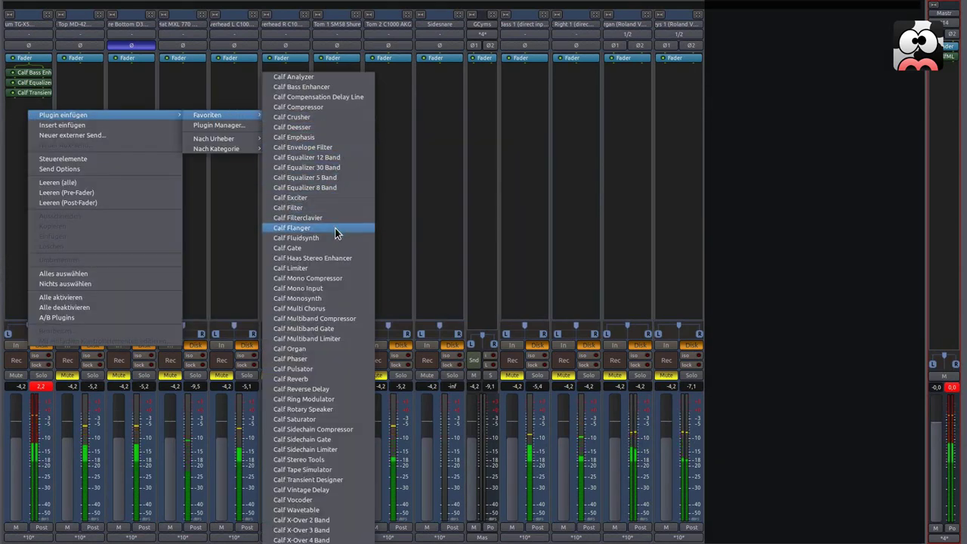
{"action": "left_click", "coordinate": [337, 249]}
{"action": "double_click", "coordinate": [33, 103]}
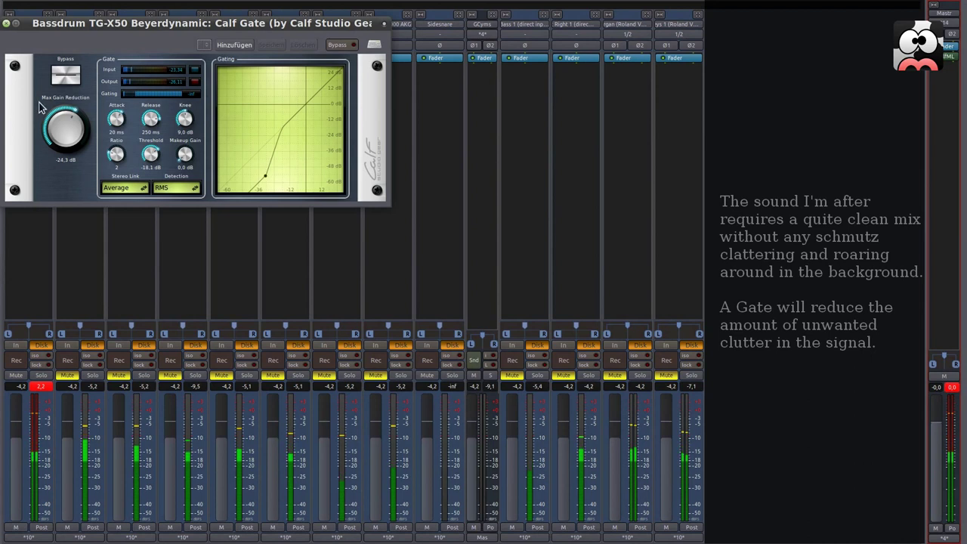
{"action": "left_click_drag", "start_coordinate": [207, 27], "coordinate": [300, 150]}
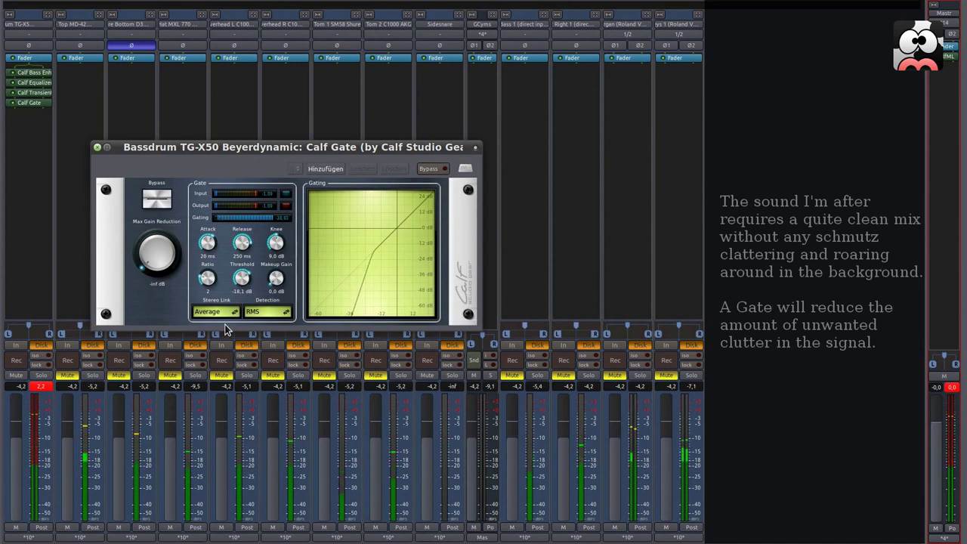
- Set the Gate's Max Gain Reduction to -inf, Ratio to about 4.12, Attack 17.1 ms, Release 320.5 ms and Knee 11.2 dB, and close its window
{"action": "left_click_drag", "start_coordinate": [206, 281], "coordinate": [205, 279]}
{"action": "scroll", "coordinate": [207, 280], "scroll_direction": "up", "scroll_amount": 3}
{"action": "scroll", "coordinate": [207, 280], "scroll_direction": "up", "scroll_amount": 2}
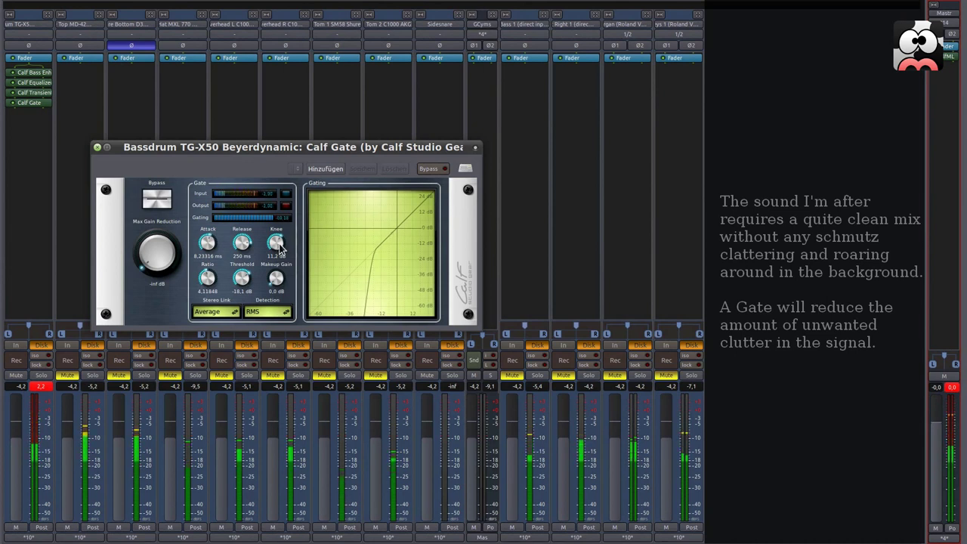
{"action": "scroll", "coordinate": [241, 245], "scroll_direction": "down", "scroll_amount": 3}
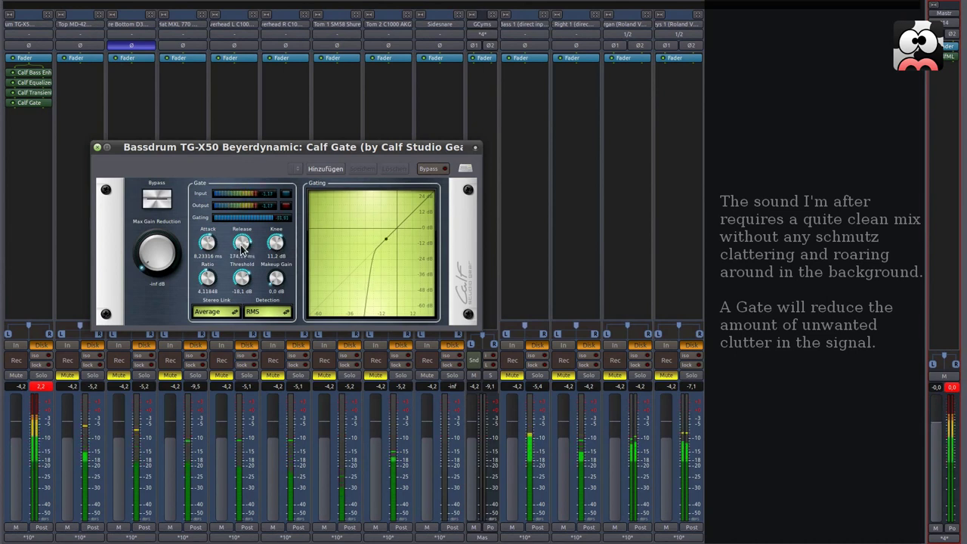
{"action": "scroll", "coordinate": [242, 246], "scroll_direction": "up", "scroll_amount": 2}
{"action": "scroll", "coordinate": [210, 243], "scroll_direction": "up", "scroll_amount": 2}
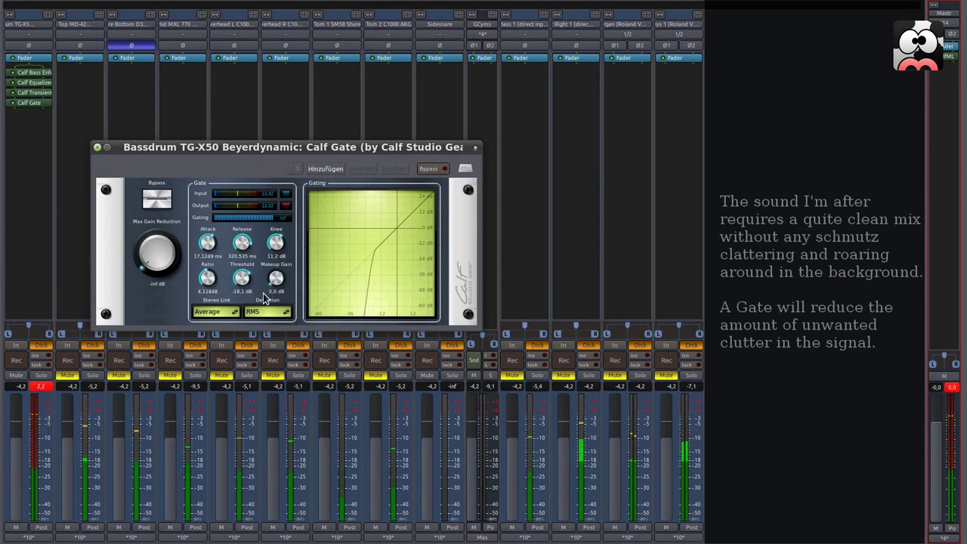
{"action": "left_click", "coordinate": [97, 147]}
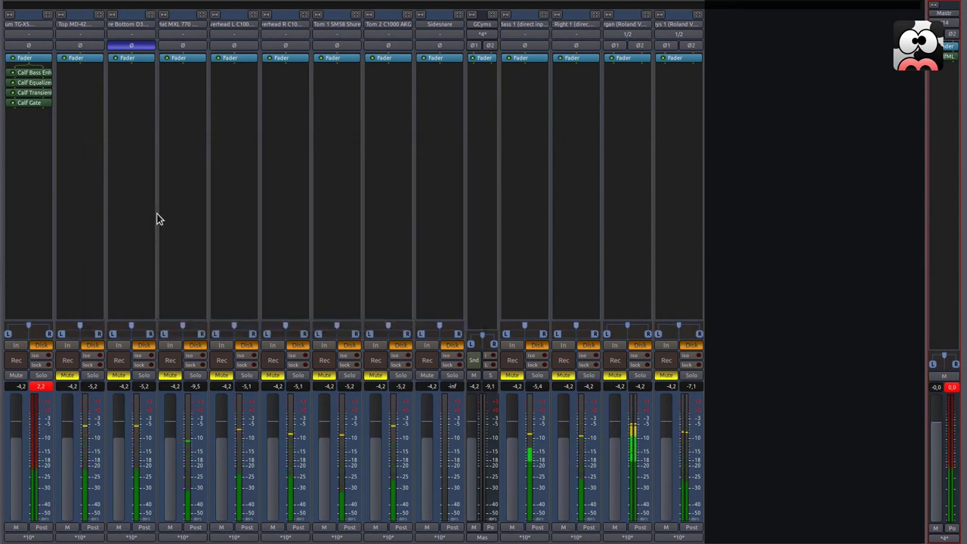
- Reset the bassdrum's peak meter and unmute the Snare Top channel, soloing it briefly
{"action": "left_click", "coordinate": [41, 389]}
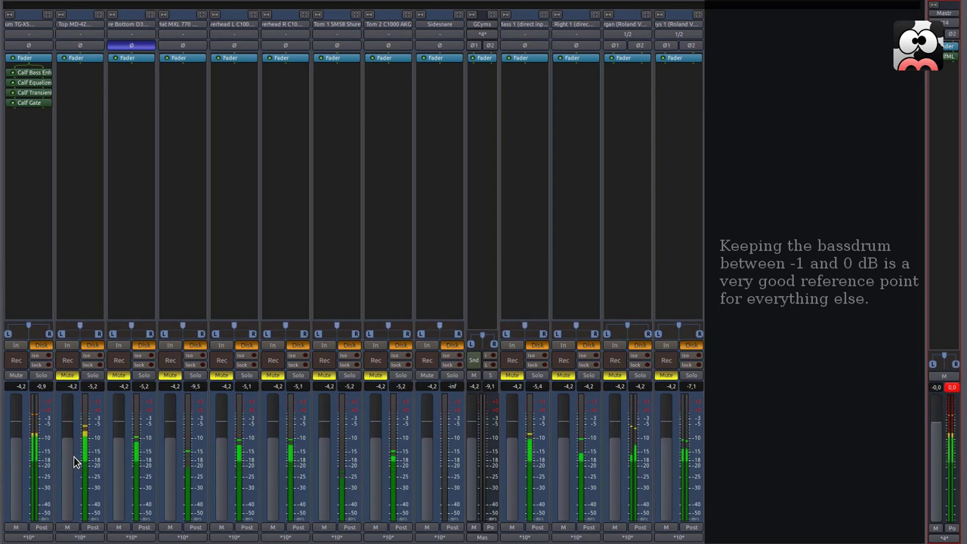
{"action": "left_click", "coordinate": [91, 376]}
{"action": "left_click", "coordinate": [67, 376]}
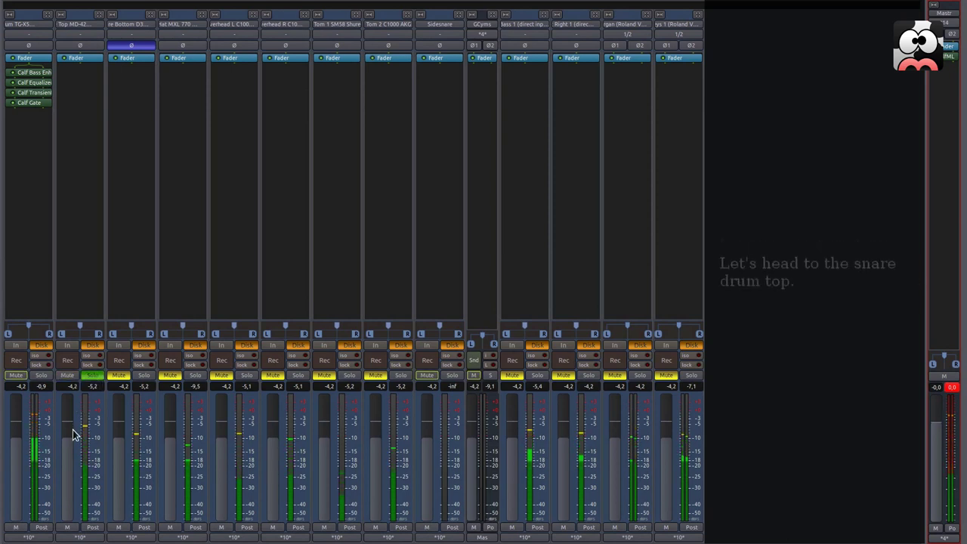
{"action": "left_click", "coordinate": [91, 375]}
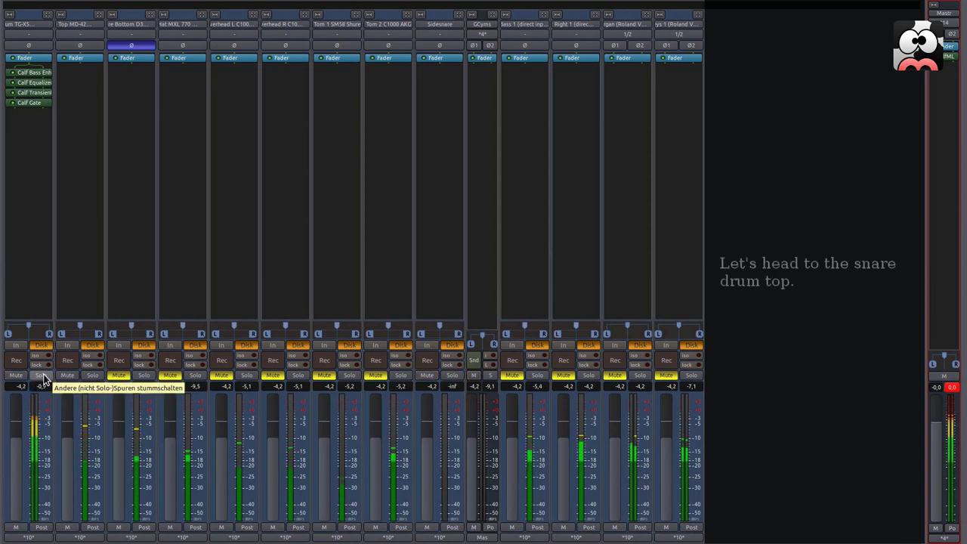
- Move the bassdrum's four Calf plugins ahead of the fader so they process pre-fader
{"action": "right_click", "coordinate": [88, 217]}
{"action": "left_click", "coordinate": [89, 158]}
{"action": "mouse_move", "coordinate": [34, 73]}
{"action": "left_mouse_down"}
{"action": "mouse_move", "coordinate": [34, 62]}
{"action": "mouse_move", "coordinate": [35, 89]}
{"action": "left_mouse_up"}
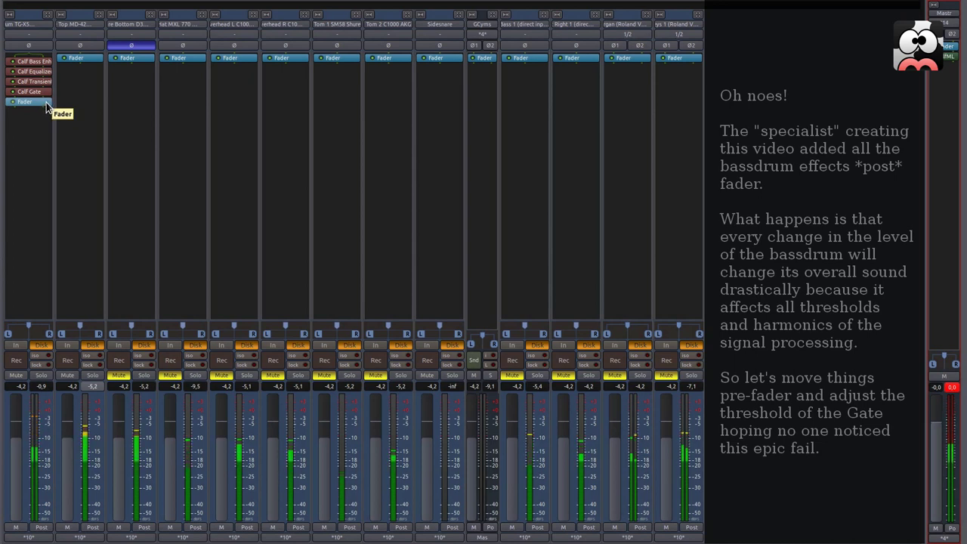
- Set the bassdrum Gate's Threshold to about -13.8 dB while the Snare Top is muted, close its window and unmute the Snare Top
{"action": "left_click", "coordinate": [73, 376]}
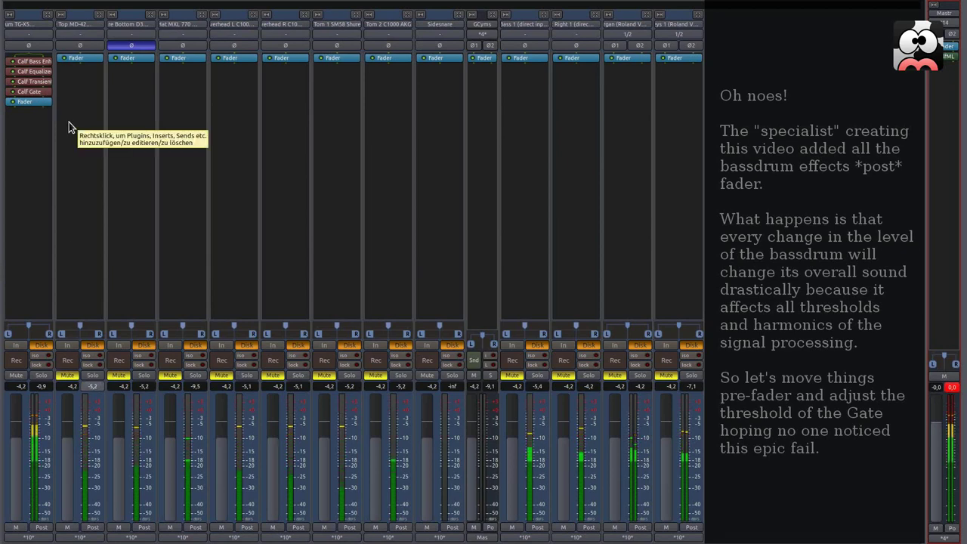
{"action": "double_click", "coordinate": [28, 92]}
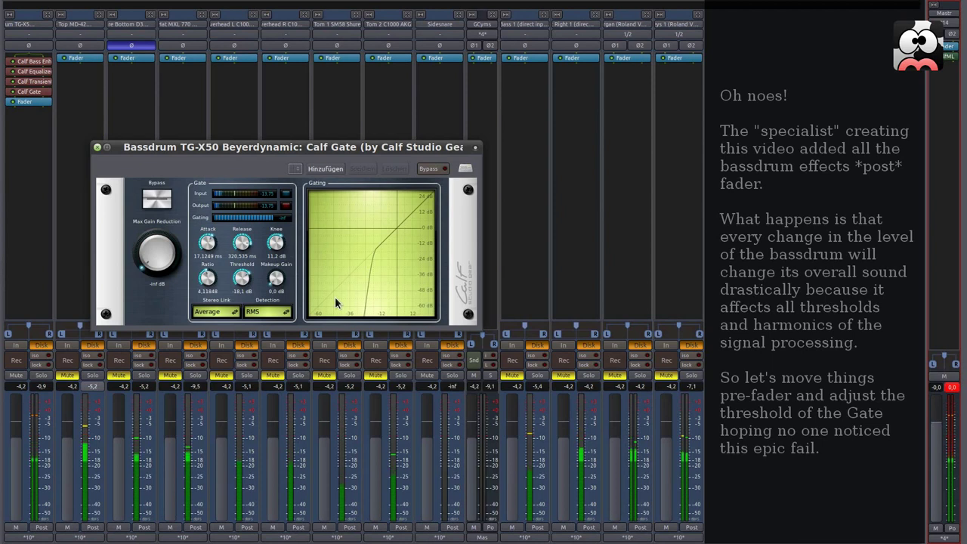
{"action": "scroll", "coordinate": [249, 285], "scroll_direction": "up", "scroll_amount": 2}
{"action": "scroll", "coordinate": [250, 286], "scroll_direction": "down", "scroll_amount": 3}
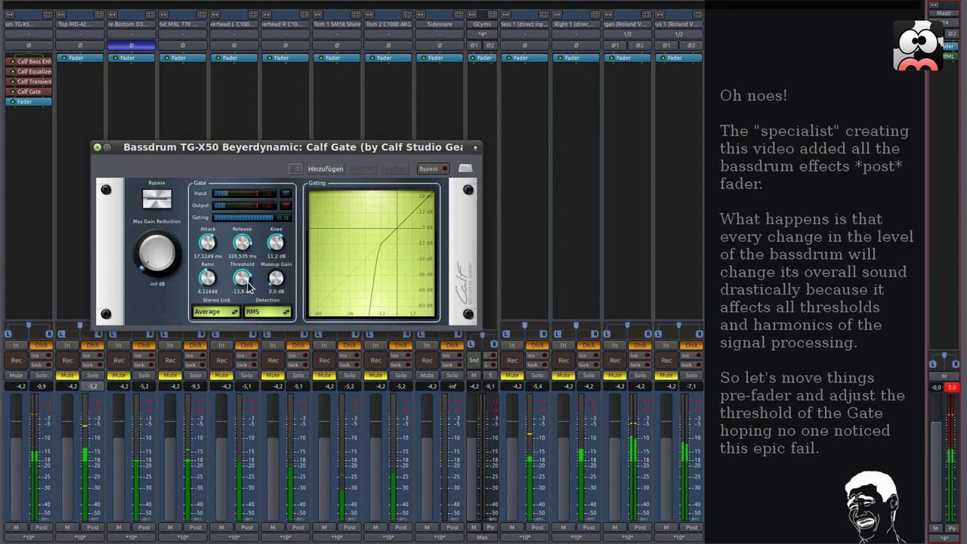
{"action": "left_click", "coordinate": [96, 147]}
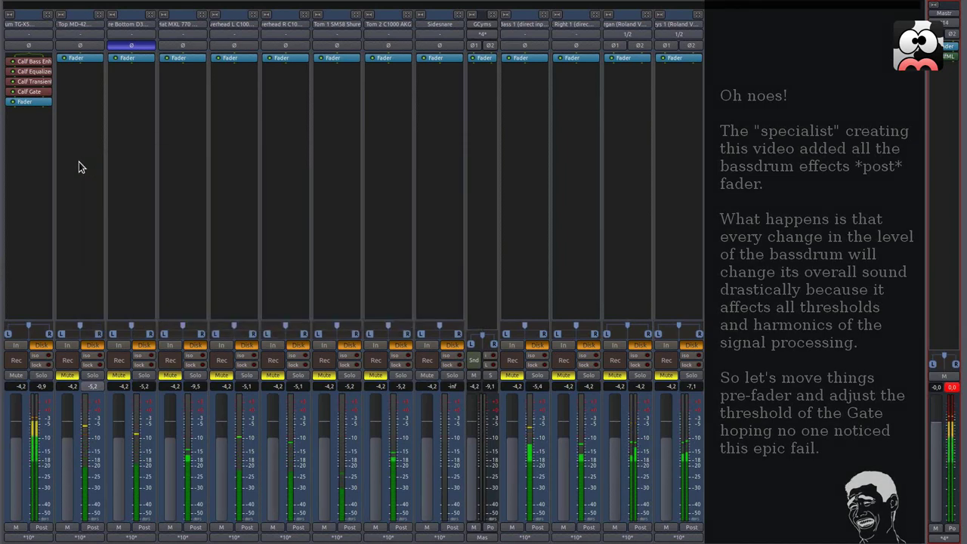
{"action": "left_click", "coordinate": [70, 375]}
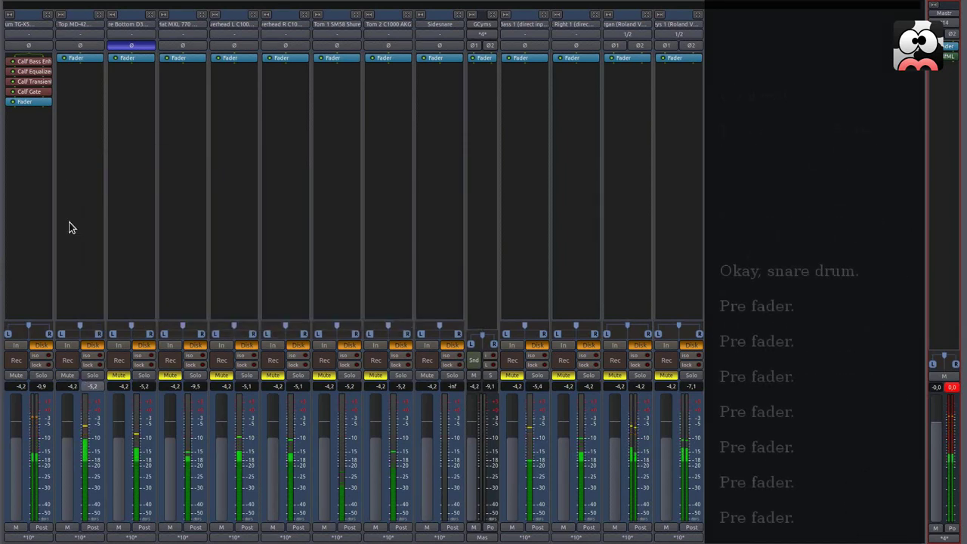
- Insert the Calf Transient Designer pre-fader on the Snare Top channel and open its window
{"action": "right_click", "coordinate": [87, 59]}
{"action": "mouse_move", "coordinate": [167, 62]}
{"action": "mouse_move", "coordinate": [274, 64]}
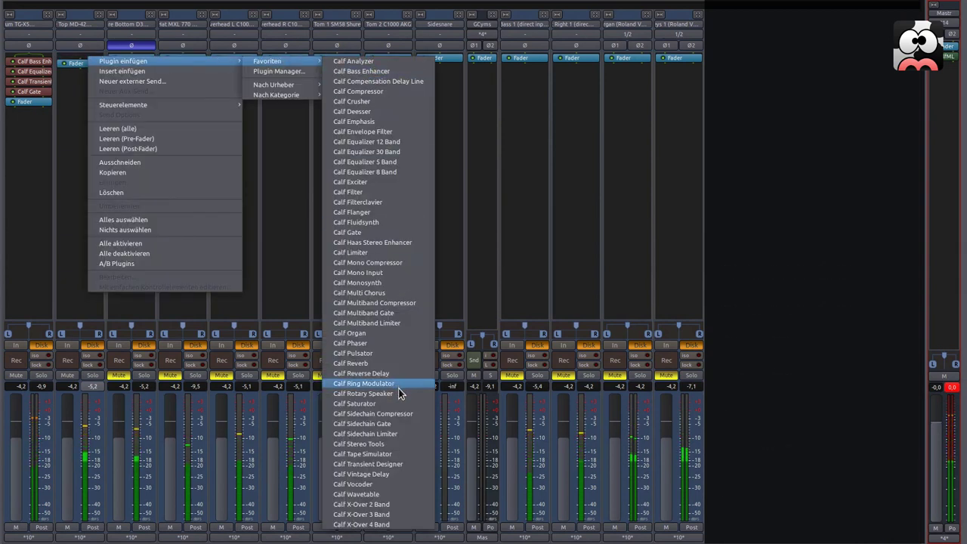
{"action": "left_click", "coordinate": [395, 464]}
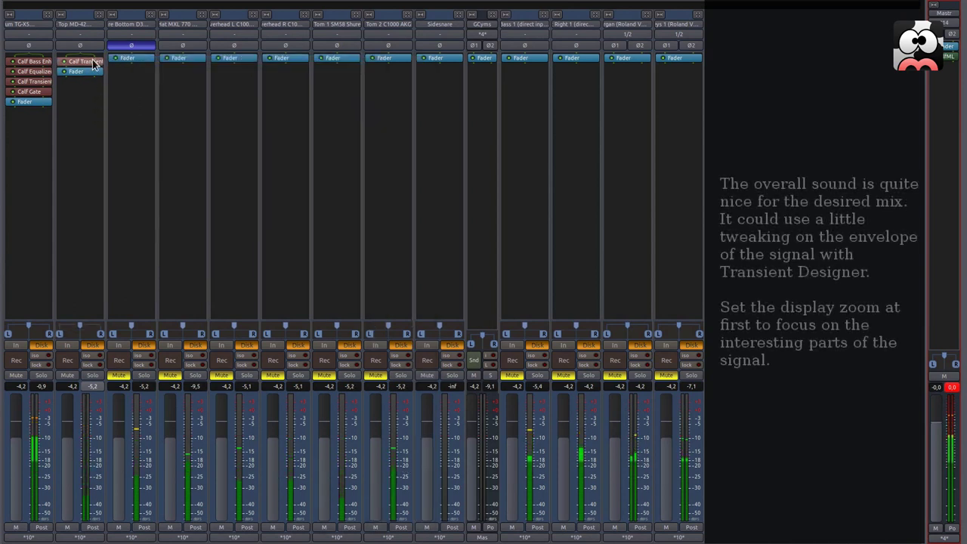
{"action": "double_click", "coordinate": [93, 65]}
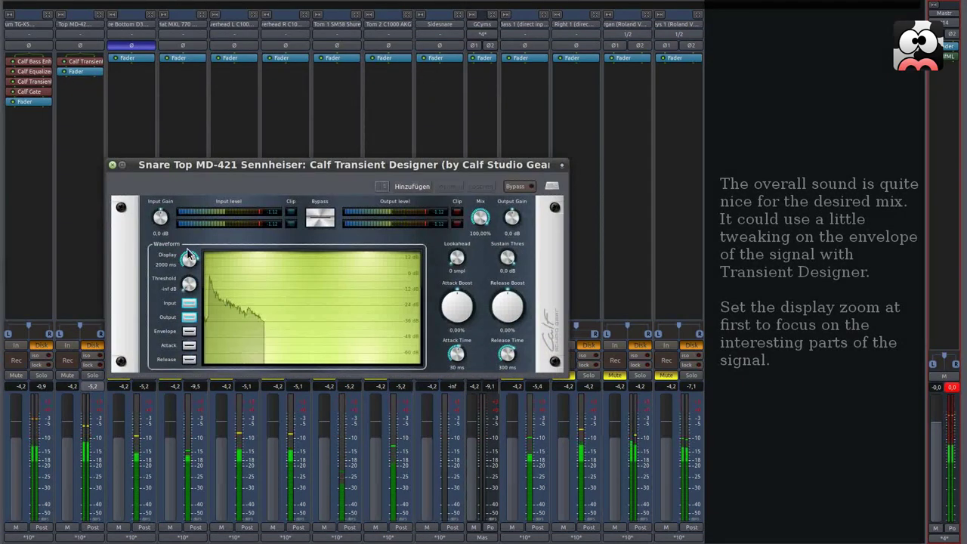
- Set the Transient Designer's Display to about 722.7 ms, Attack Boost to 32%, Attack Time to about 23.8 ms and Release Boost to 22%
{"action": "left_click_drag", "start_coordinate": [185, 250], "coordinate": [188, 260]}
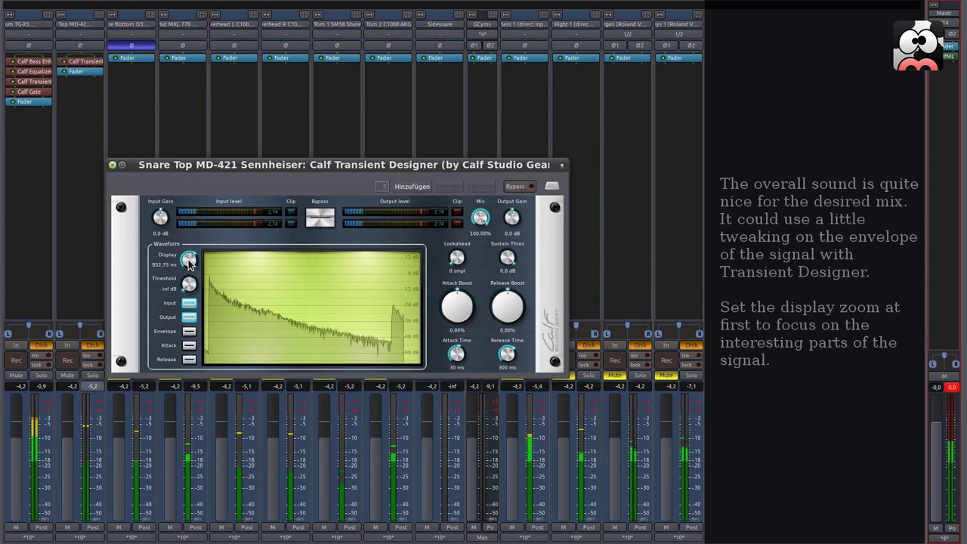
{"action": "scroll", "coordinate": [188, 259], "scroll_direction": "down", "scroll_amount": 3}
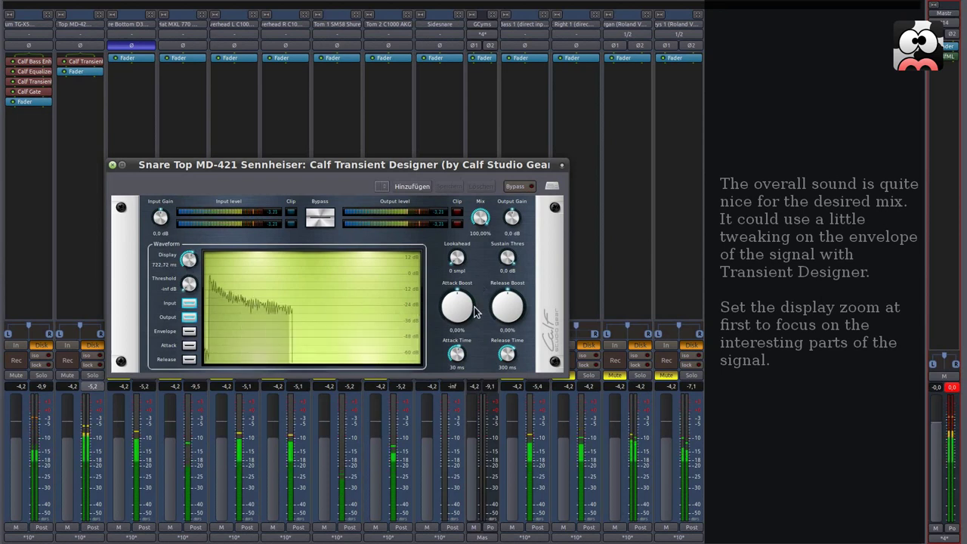
{"action": "scroll", "coordinate": [465, 312], "scroll_direction": "up", "scroll_amount": 13}
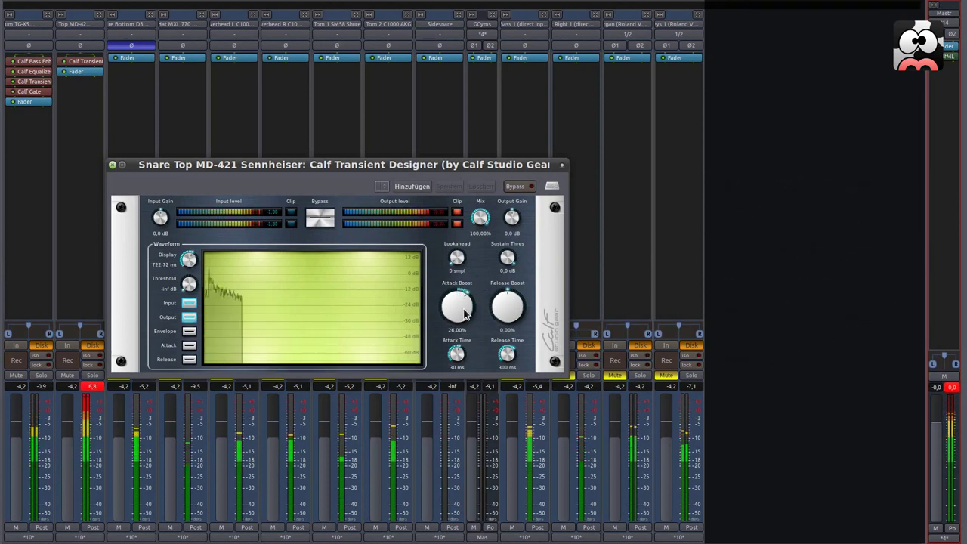
{"action": "scroll", "coordinate": [464, 313], "scroll_direction": "up", "scroll_amount": 2}
{"action": "scroll", "coordinate": [465, 313], "scroll_direction": "up", "scroll_amount": 1}
{"action": "scroll", "coordinate": [457, 355], "scroll_direction": "down", "scroll_amount": 3}
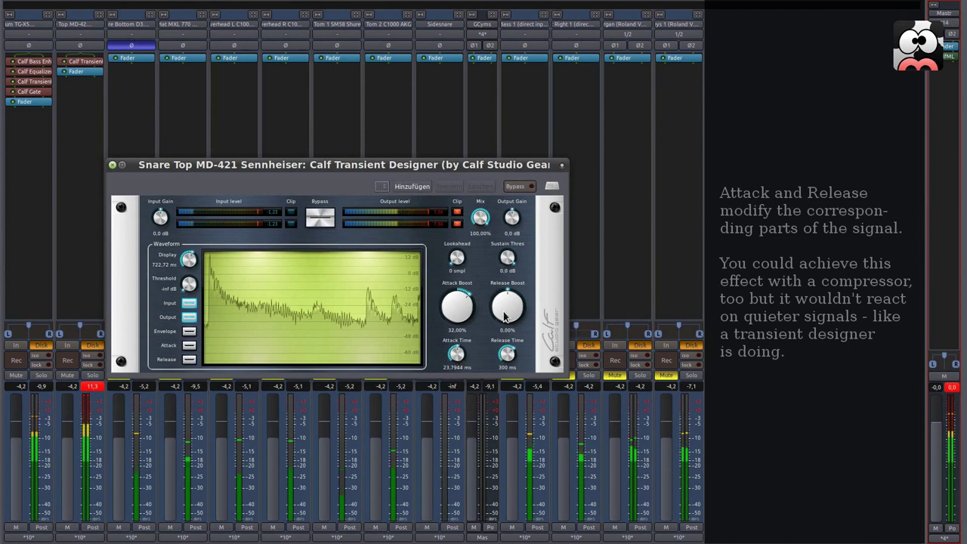
{"action": "scroll", "coordinate": [505, 318], "scroll_direction": "up", "scroll_amount": 8}
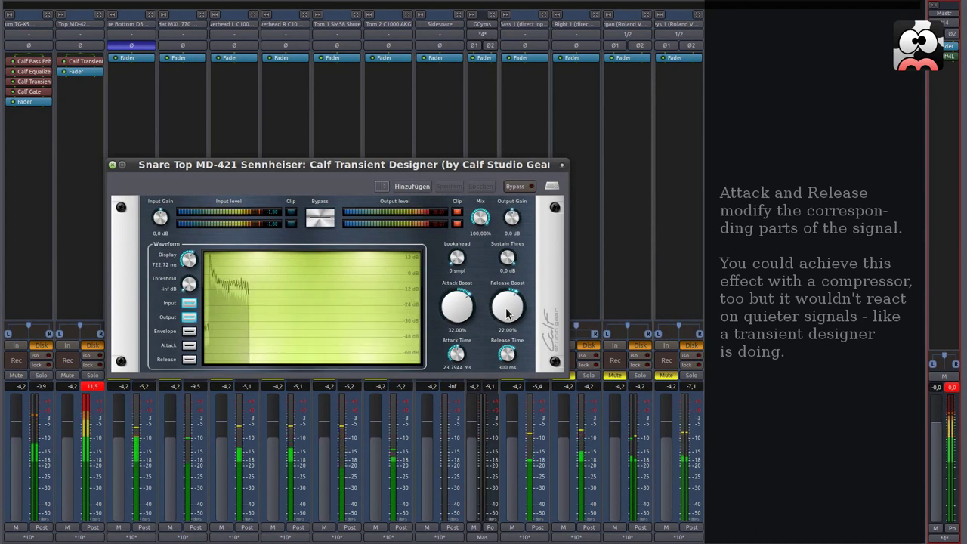
- Compare the snare sound with the Transient Designer bypassed and active, leave it active and close its window
{"action": "left_click", "coordinate": [322, 219]}
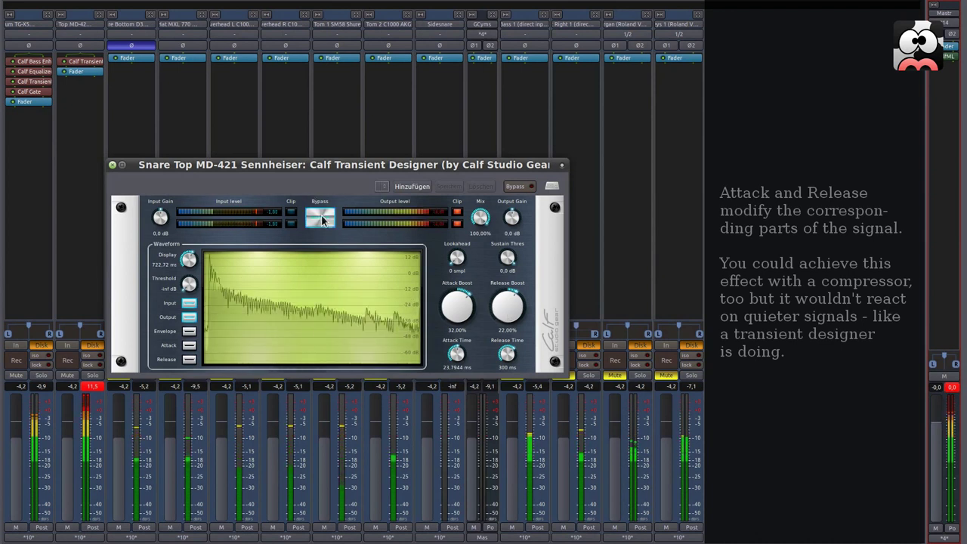
{"action": "left_click", "coordinate": [322, 220]}
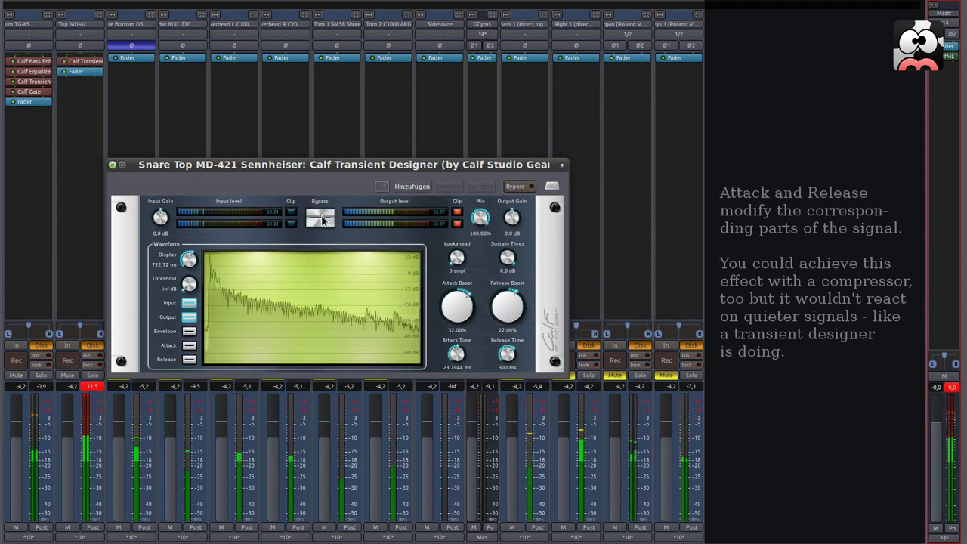
{"action": "left_click", "coordinate": [112, 165]}
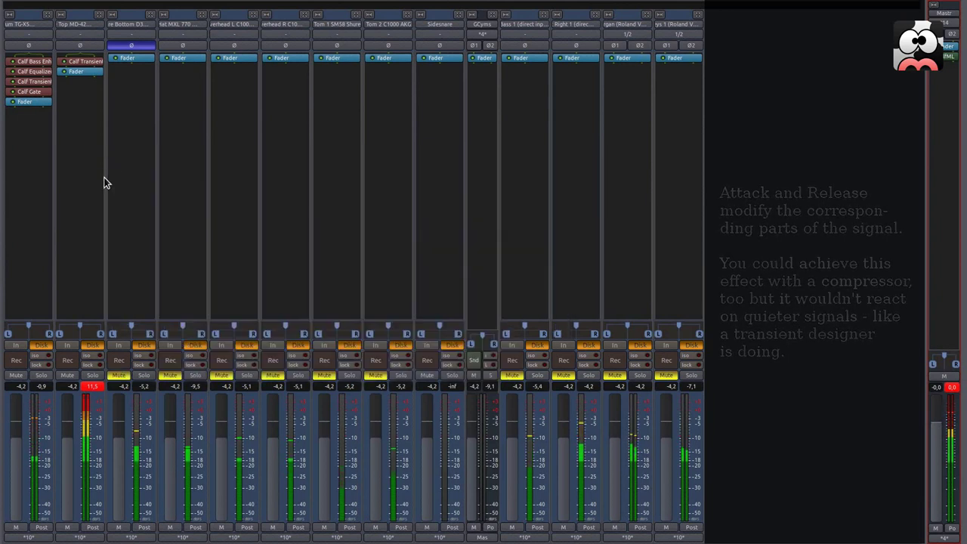
- Insert the Calf Reverb between the Transient Designer and the fader on the Snare Top, and open its window clear of the plugin list
{"action": "right_click", "coordinate": [86, 73]}
{"action": "mouse_move", "coordinate": [117, 78]}
{"action": "mouse_move", "coordinate": [282, 79]}
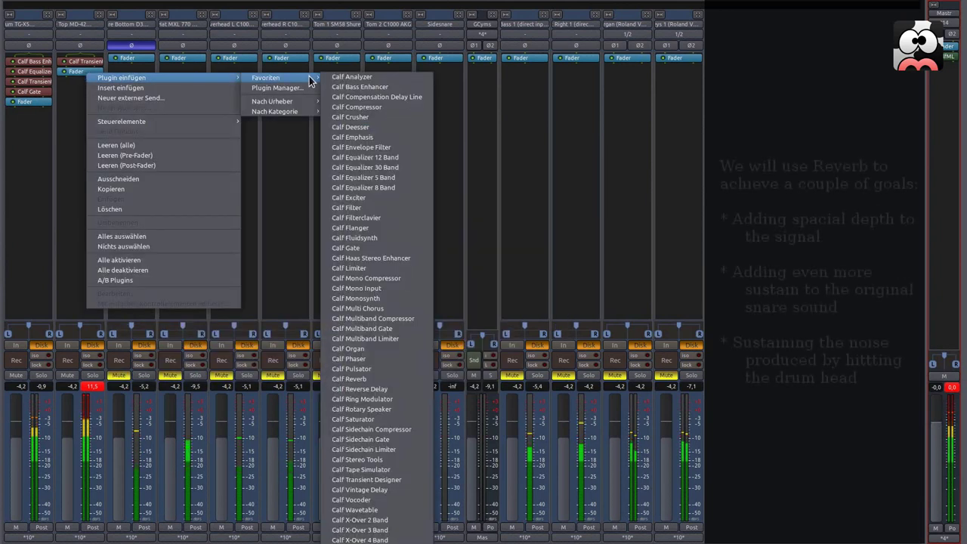
{"action": "left_click", "coordinate": [377, 379]}
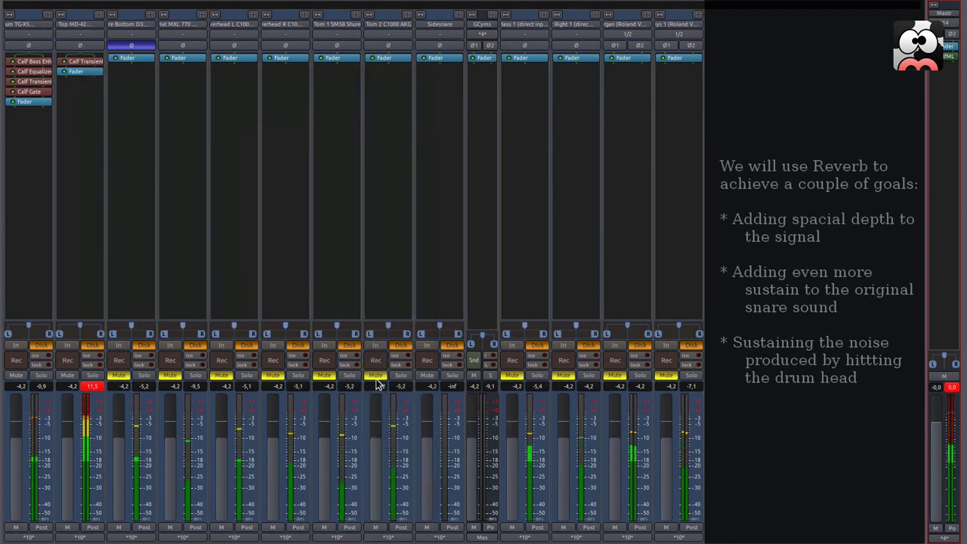
{"action": "left_click_drag", "start_coordinate": [85, 87], "coordinate": [88, 73]}
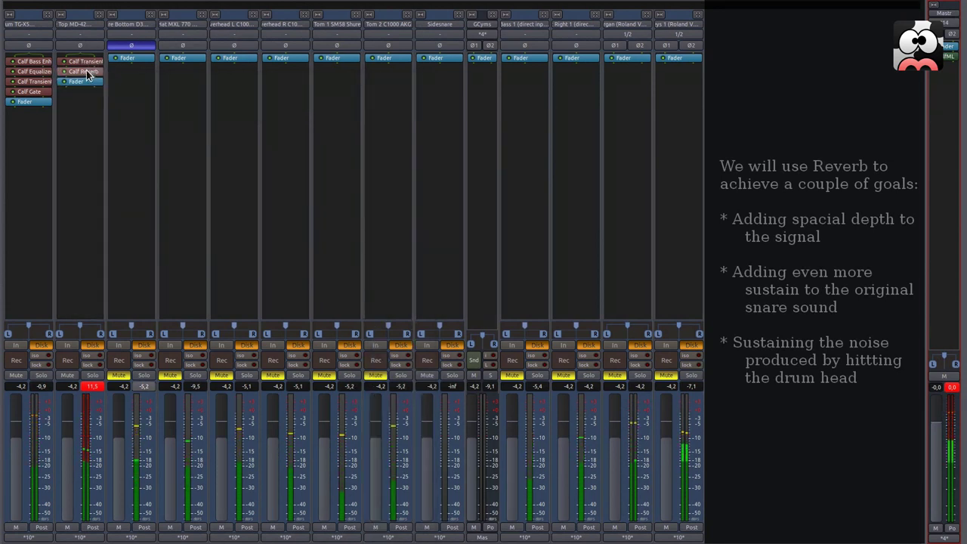
{"action": "double_click", "coordinate": [88, 72]}
{"action": "left_click_drag", "start_coordinate": [204, 12], "coordinate": [306, 155]}
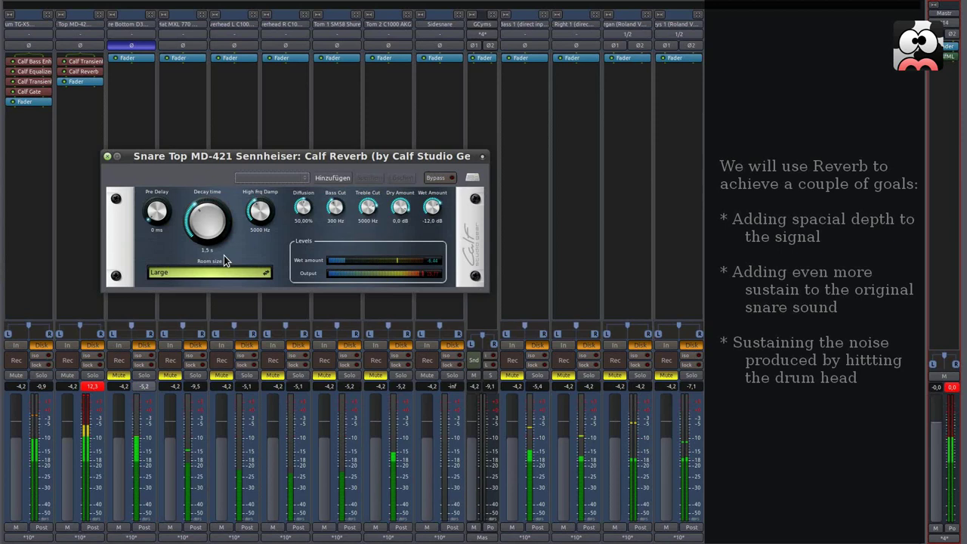
- Set the Reverb's High Frq Damp to about 13151 Hz, Treble Cut to about 12105 Hz, Diffusion to 71.6% and Bass Cut to about 102 Hz
{"action": "left_click_drag", "start_coordinate": [260, 212], "coordinate": [257, 163]}
{"action": "left_click_drag", "start_coordinate": [378, 230], "coordinate": [371, 197]}
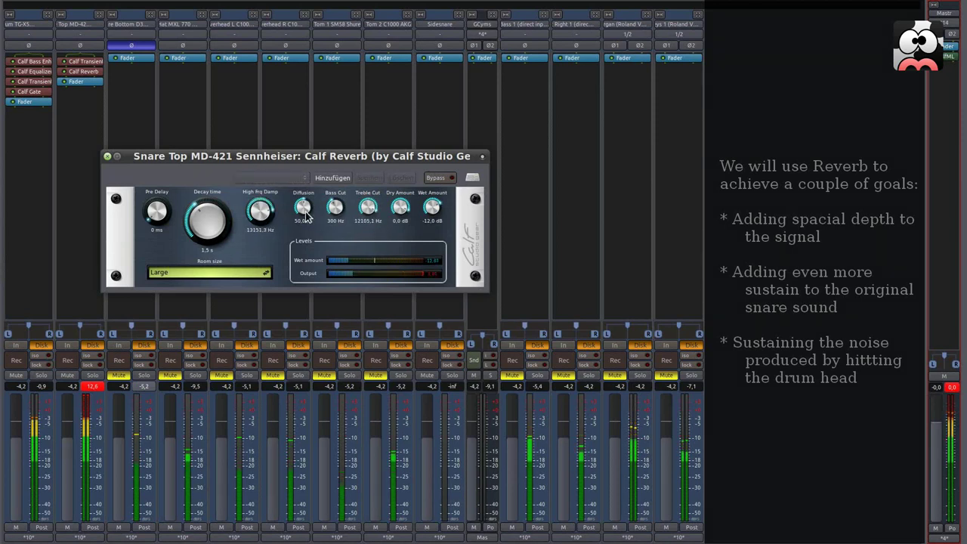
{"action": "left_click_drag", "start_coordinate": [306, 216], "coordinate": [343, 233]}
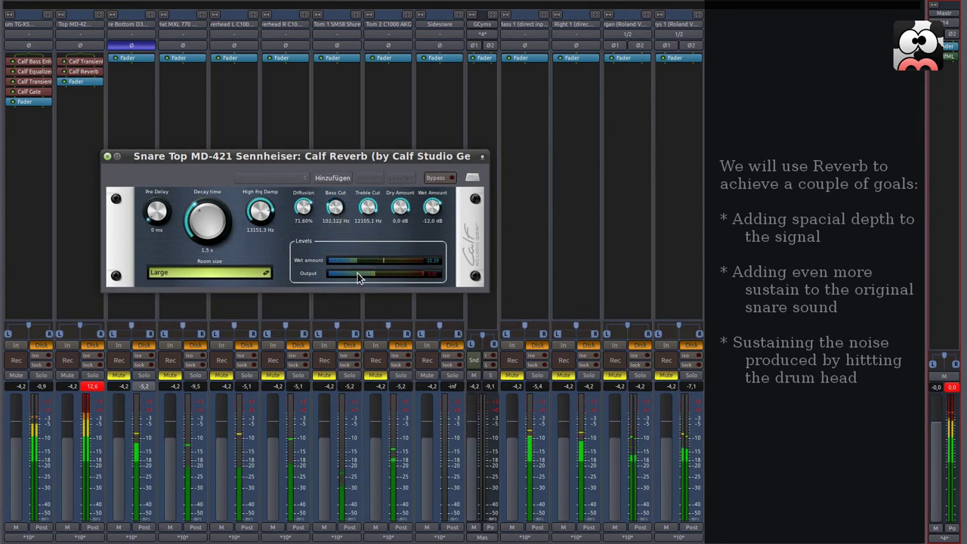
- Set the Reverb's Wet Amount to about -19 dB, Decay time to about 2.03 s and High Frq Damp to 20000 Hz, and close its window
{"action": "mouse_move", "coordinate": [432, 210]}
{"action": "left_mouse_down"}
{"action": "mouse_move", "coordinate": [434, 219]}
{"action": "mouse_move", "coordinate": [434, 209]}
{"action": "left_mouse_up"}
{"action": "left_click_drag", "start_coordinate": [215, 228], "coordinate": [215, 223]}
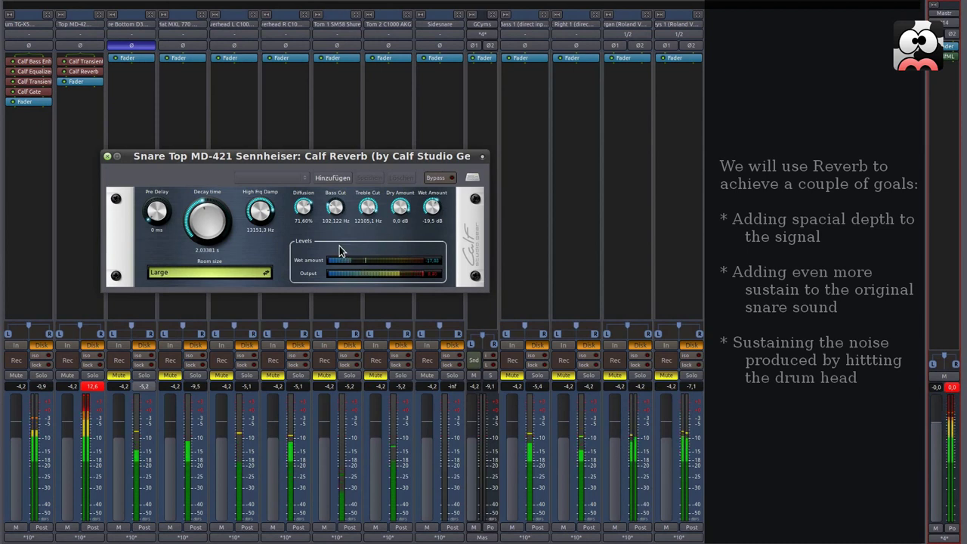
{"action": "left_click_drag", "start_coordinate": [260, 212], "coordinate": [272, 144]}
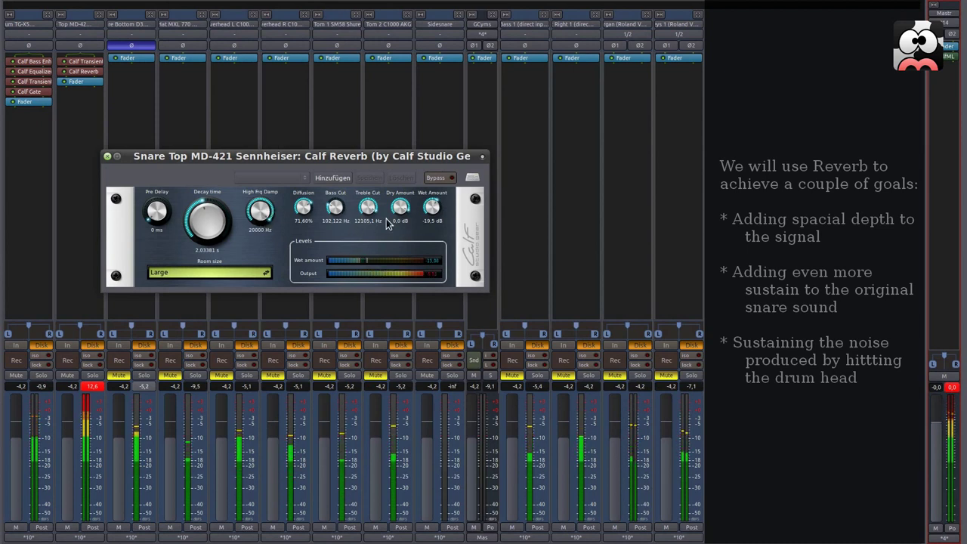
{"action": "left_click", "coordinate": [107, 156]}
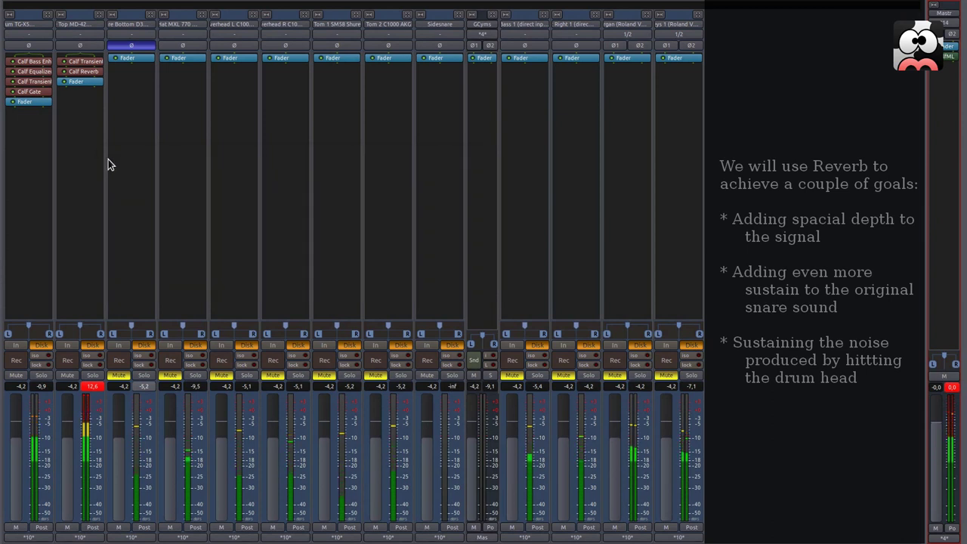
- Insert the Calf Gate after the Reverb, pre-fader, on the Snare Top and bring its window fully into view
{"action": "right_click", "coordinate": [80, 80]}
{"action": "mouse_move", "coordinate": [151, 86]}
{"action": "mouse_move", "coordinate": [266, 87]}
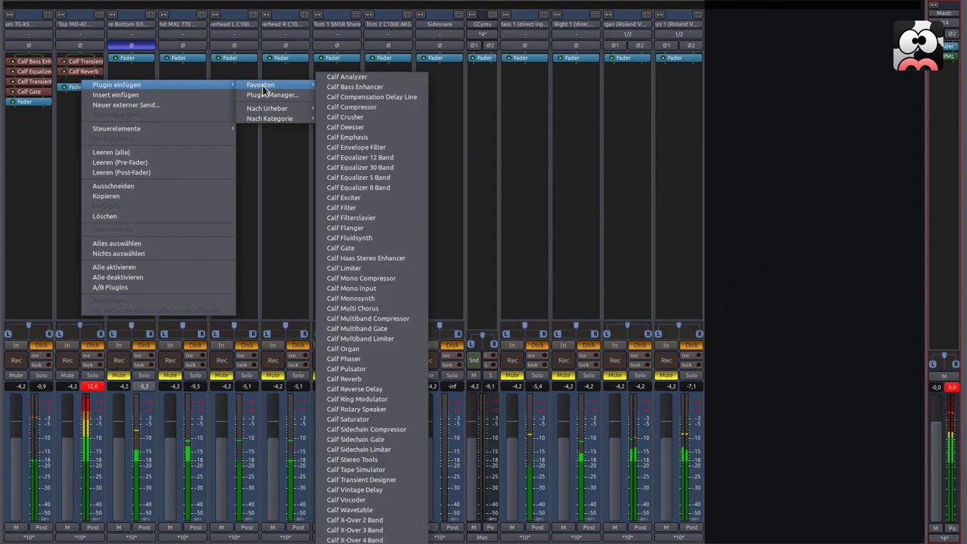
{"action": "left_click", "coordinate": [355, 248]}
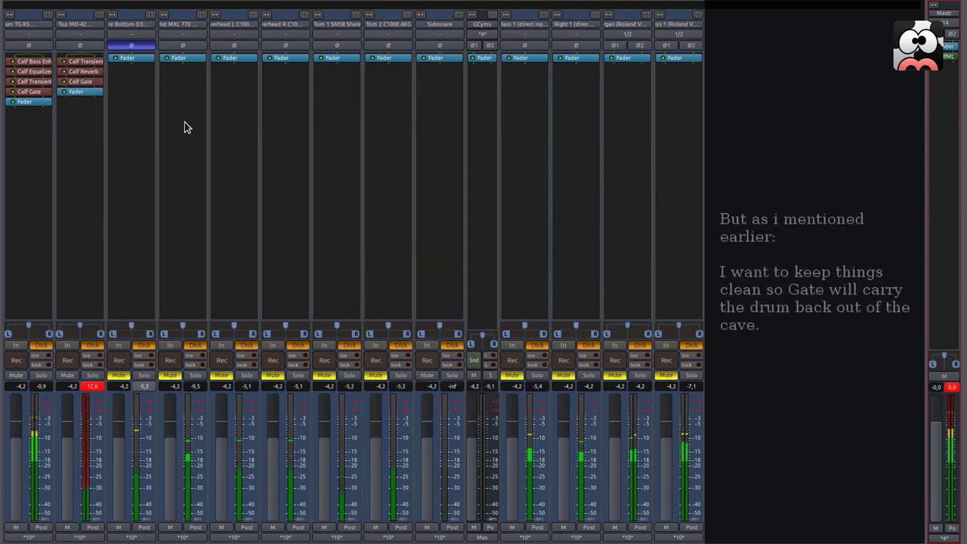
{"action": "double_click", "coordinate": [93, 82]}
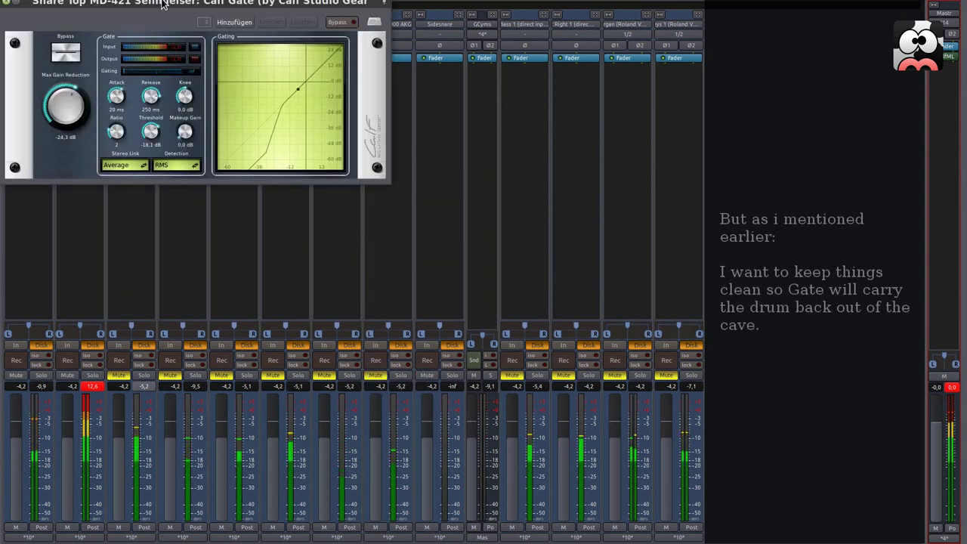
{"action": "left_click_drag", "start_coordinate": [162, 4], "coordinate": [250, 68]}
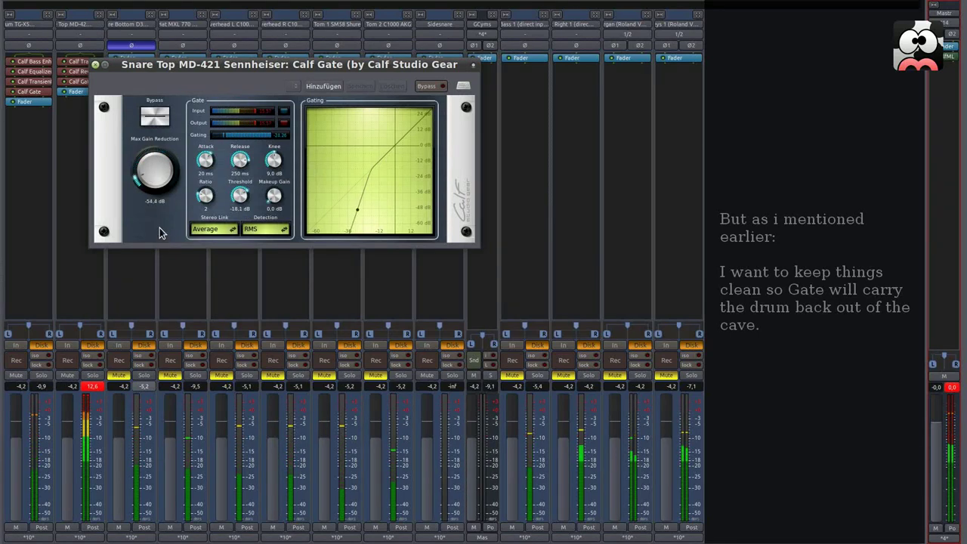
- Set the snare Gate's Max Gain Reduction to -54.4 dB, Ratio to about 2.54, Release to about 226.7 ms, Knee to 10.7 dB and Threshold to about -17.8 dB
{"action": "left_click_drag", "start_coordinate": [209, 202], "coordinate": [201, 191]}
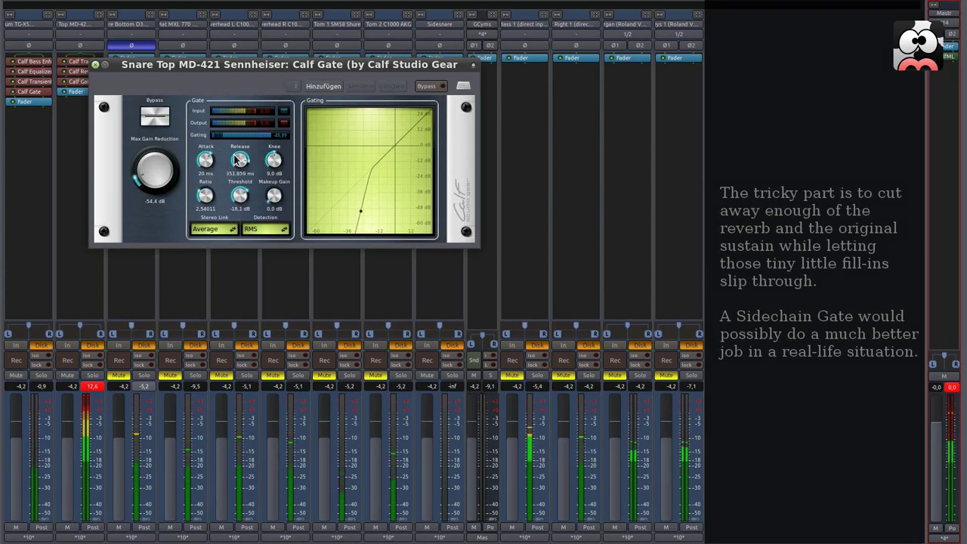
{"action": "scroll", "coordinate": [242, 198], "scroll_direction": "down", "scroll_amount": 2}
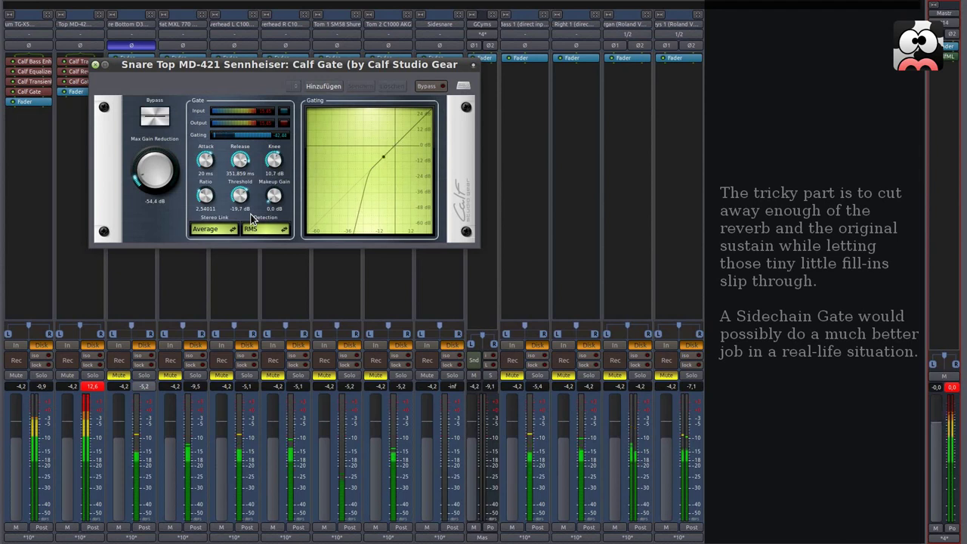
{"action": "scroll", "coordinate": [240, 172], "scroll_direction": "down", "scroll_amount": 3}
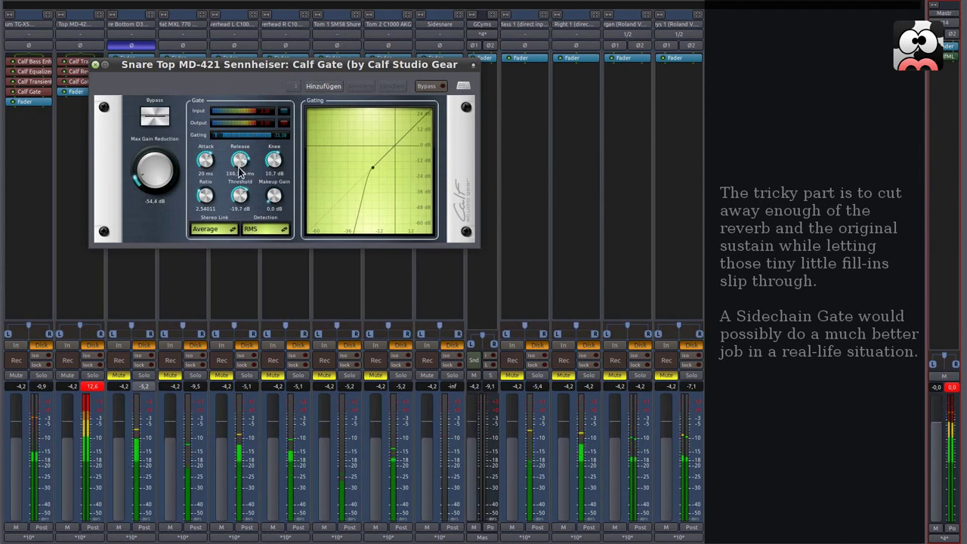
{"action": "left_click_drag", "start_coordinate": [239, 162], "coordinate": [240, 153]}
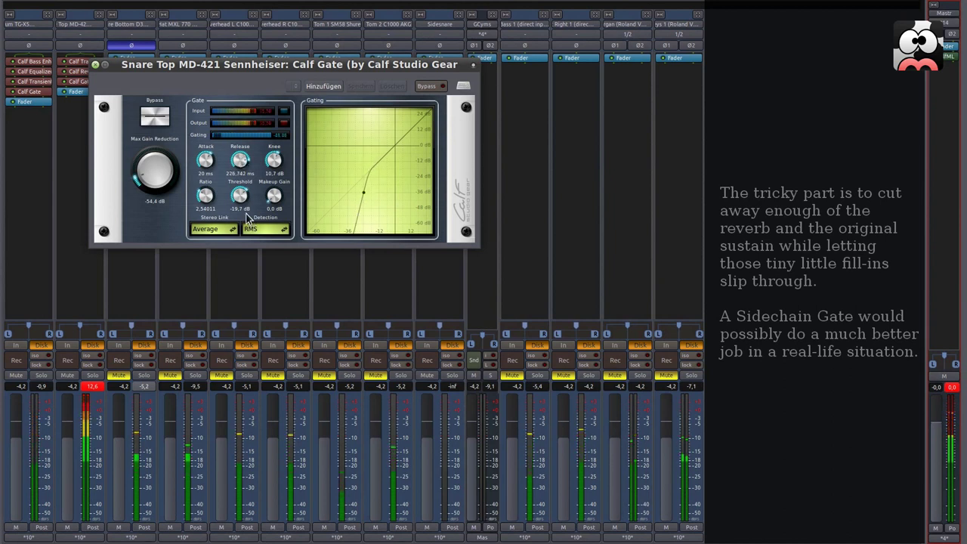
{"action": "left_click_drag", "start_coordinate": [239, 199], "coordinate": [239, 197]}
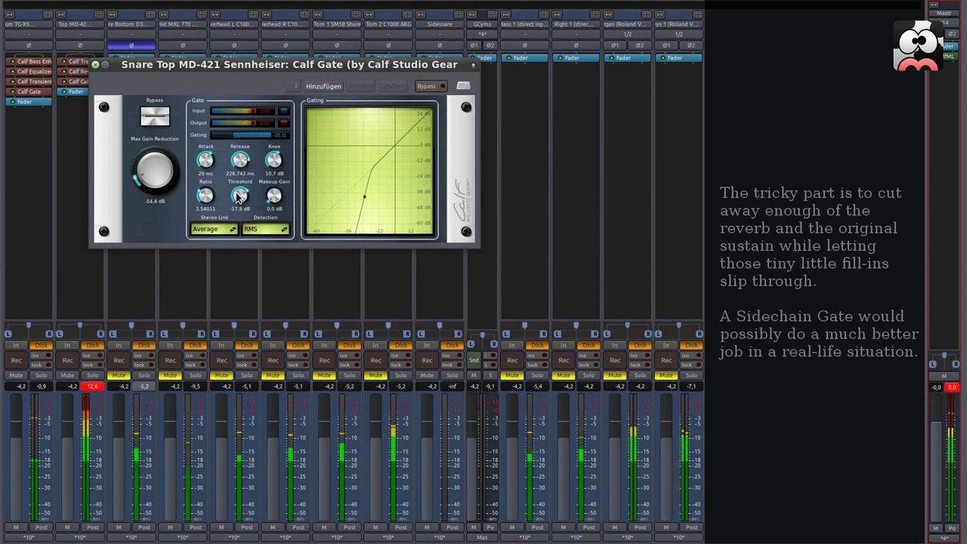
- Lower the snare Gate's Max Gain Reduction to -inf dB and close its window
{"action": "left_click_drag", "start_coordinate": [148, 160], "coordinate": [153, 198]}
{"action": "left_click", "coordinate": [102, 66]}
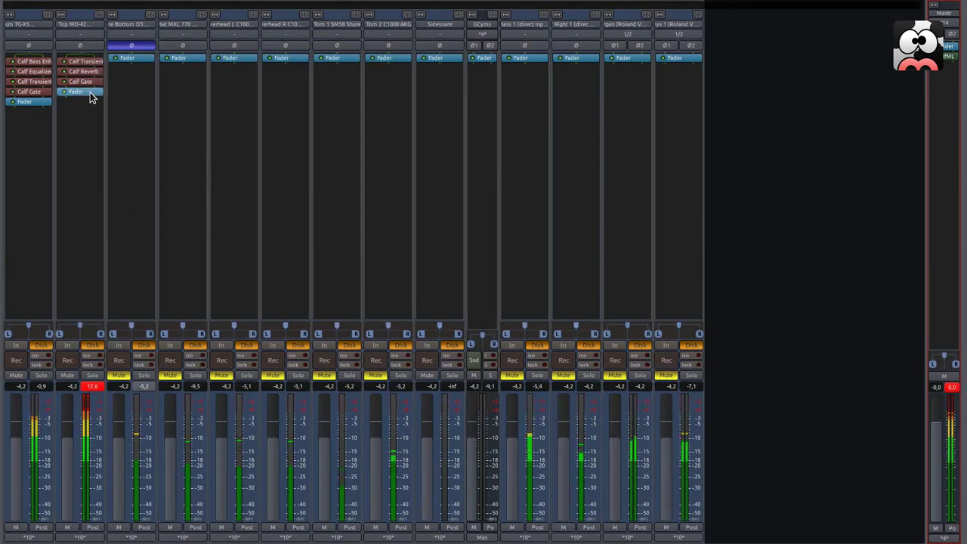
- Insert the Calf Compressor after the Gate, pre-fader, on the Snare Top and bring its window fully into view
{"action": "right_click", "coordinate": [94, 92]}
{"action": "mouse_move", "coordinate": [125, 97]}
{"action": "mouse_move", "coordinate": [287, 96]}
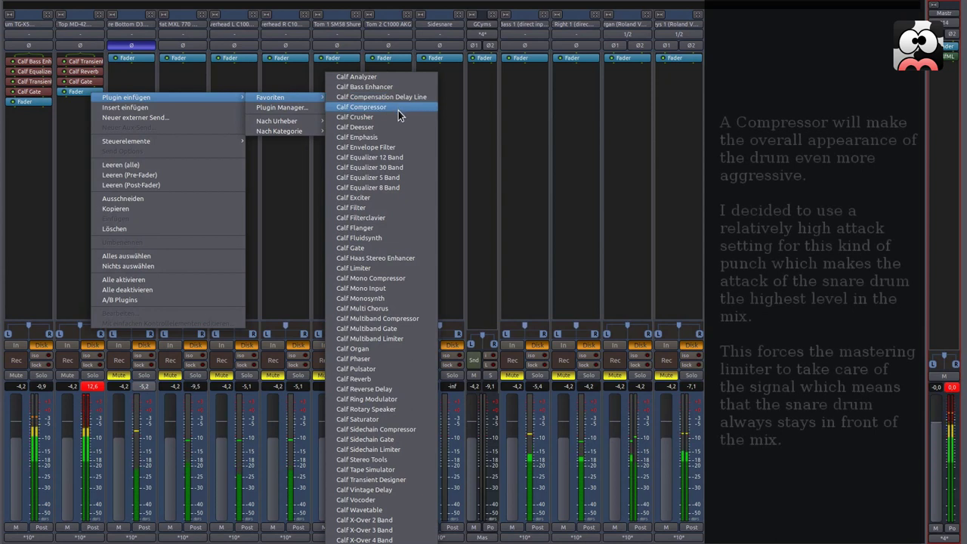
{"action": "left_click", "coordinate": [398, 109]}
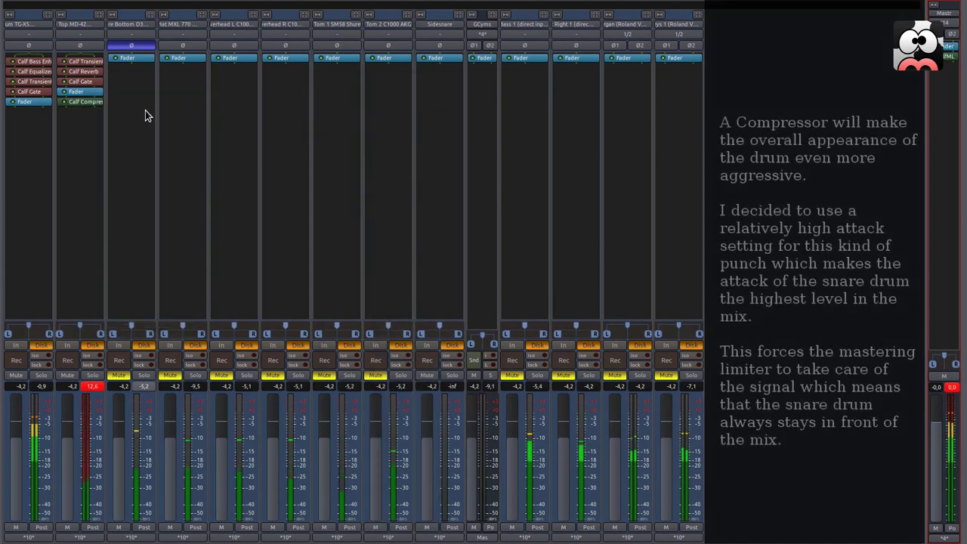
{"action": "double_click", "coordinate": [95, 102]}
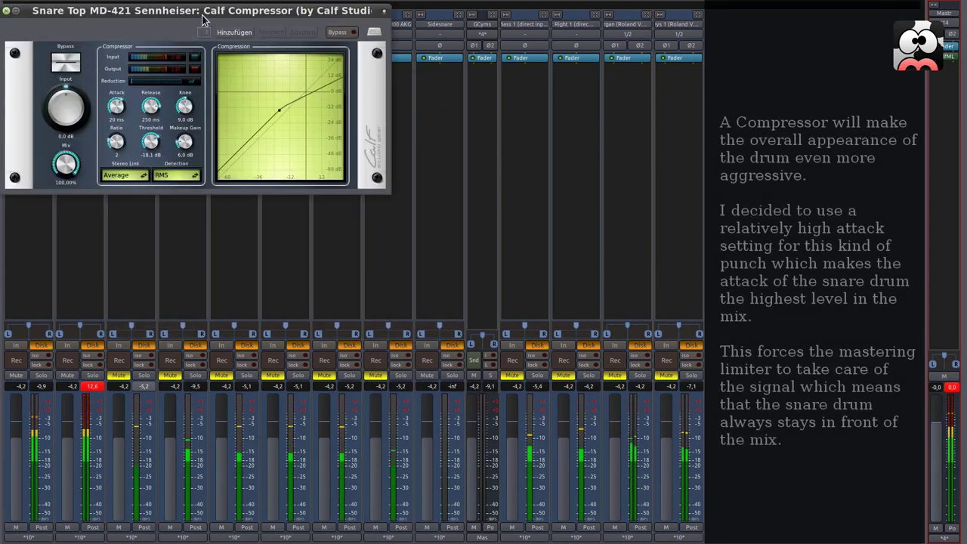
{"action": "left_click_drag", "start_coordinate": [204, 12], "coordinate": [267, 100]}
- Set the snare Compressor's Attack to about 67.8 ms, Ratio to about 5.68 and Release to about 289.4 ms
{"action": "left_click_drag", "start_coordinate": [181, 239], "coordinate": [181, 193]}
{"action": "left_click_drag", "start_coordinate": [180, 228], "coordinate": [179, 231]}
{"action": "left_click_drag", "start_coordinate": [179, 194], "coordinate": [213, 193]}
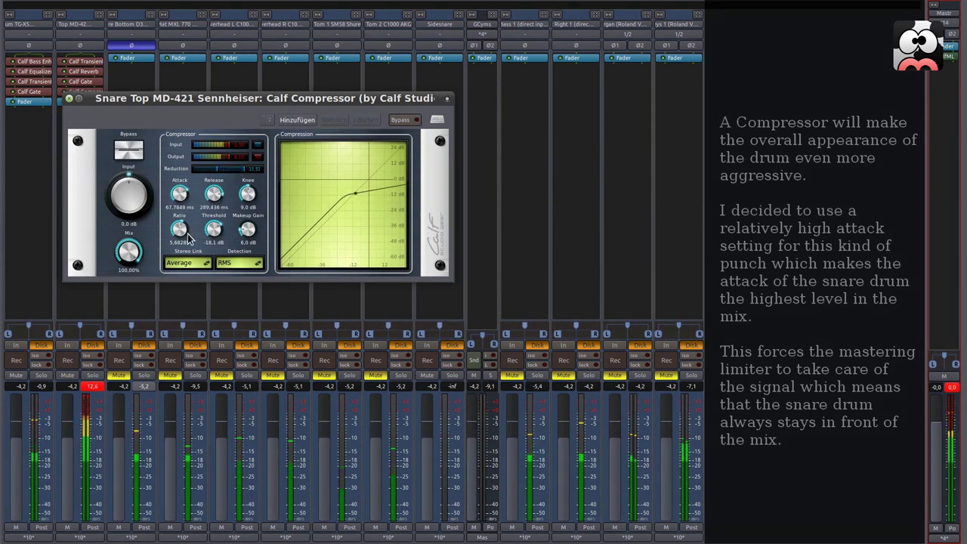
- Set the Compressor's Threshold to -13.2 dB, Release to about 495.2 ms and Knee to 11 dB, and close its window
{"action": "left_click_drag", "start_coordinate": [213, 232], "coordinate": [212, 218]}
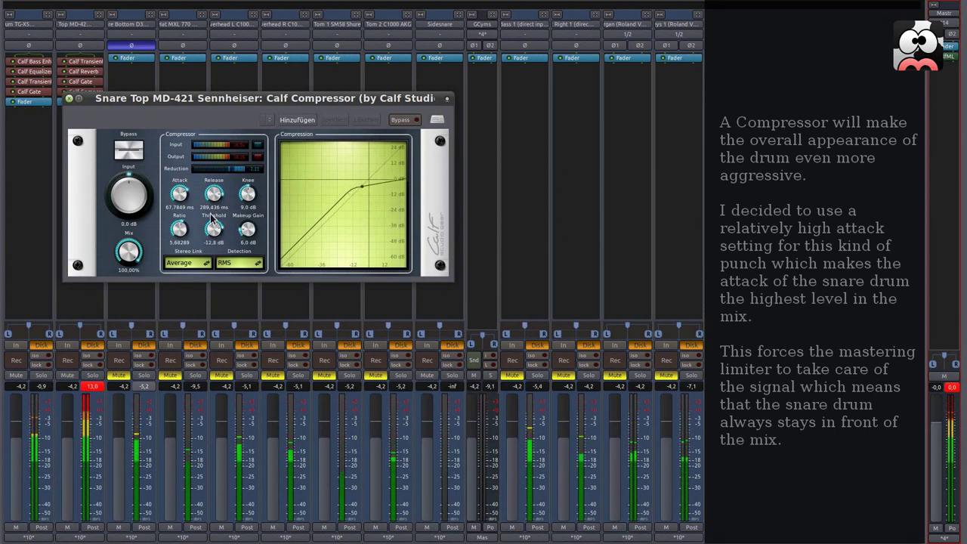
{"action": "left_click_drag", "start_coordinate": [214, 195], "coordinate": [215, 191]}
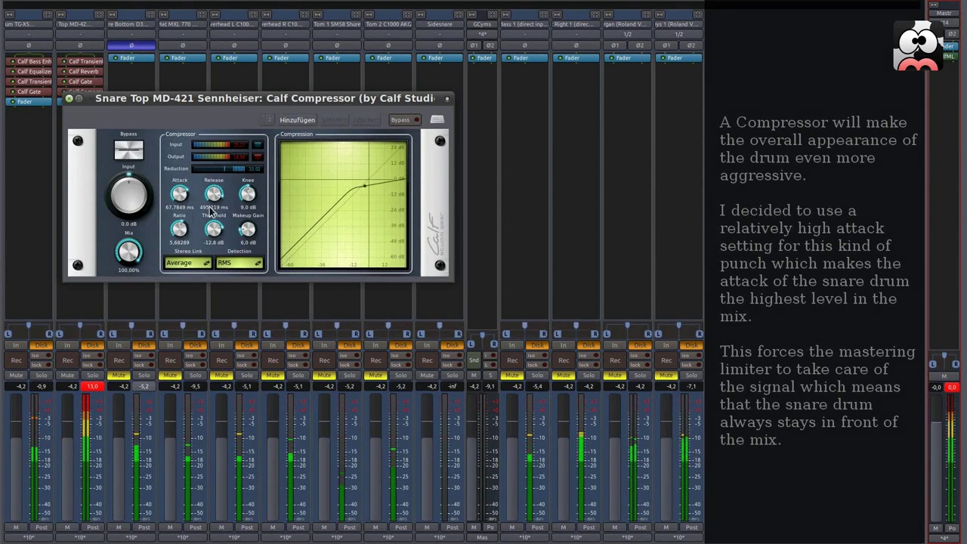
{"action": "left_click_drag", "start_coordinate": [248, 198], "coordinate": [249, 186]}
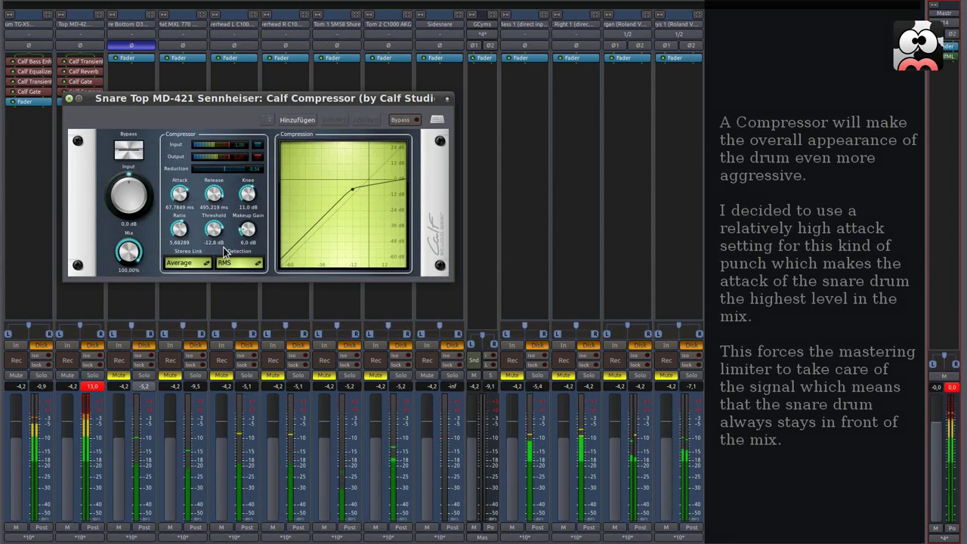
{"action": "left_click_drag", "start_coordinate": [212, 227], "coordinate": [213, 229]}
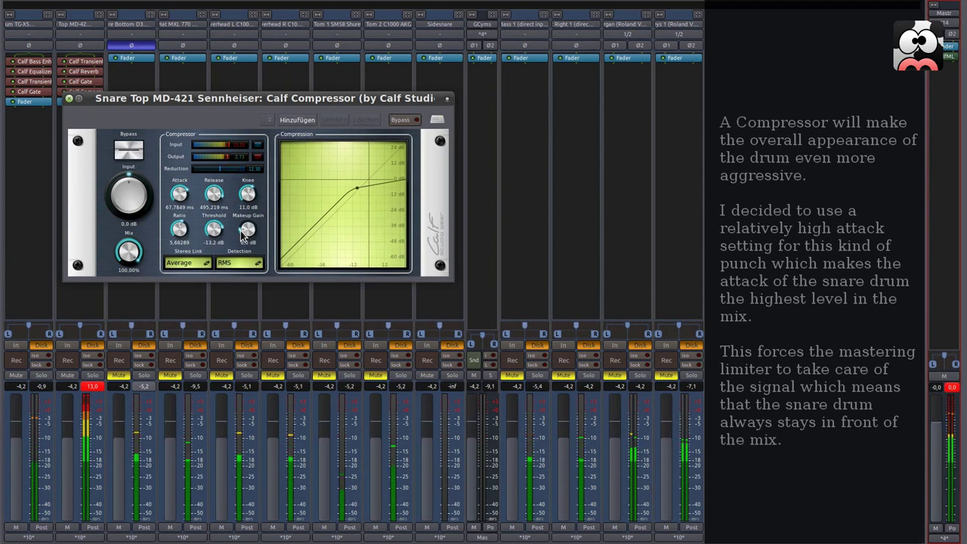
{"action": "left_click", "coordinate": [70, 98]}
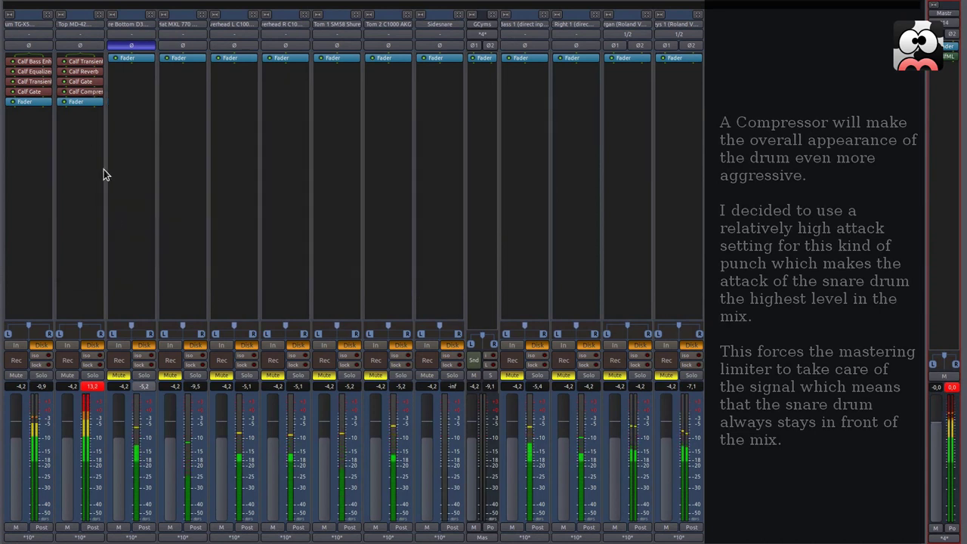
- Reset the Snare Top's peak display and lower its fader to -8.3 dB
{"action": "left_click", "coordinate": [92, 386]}
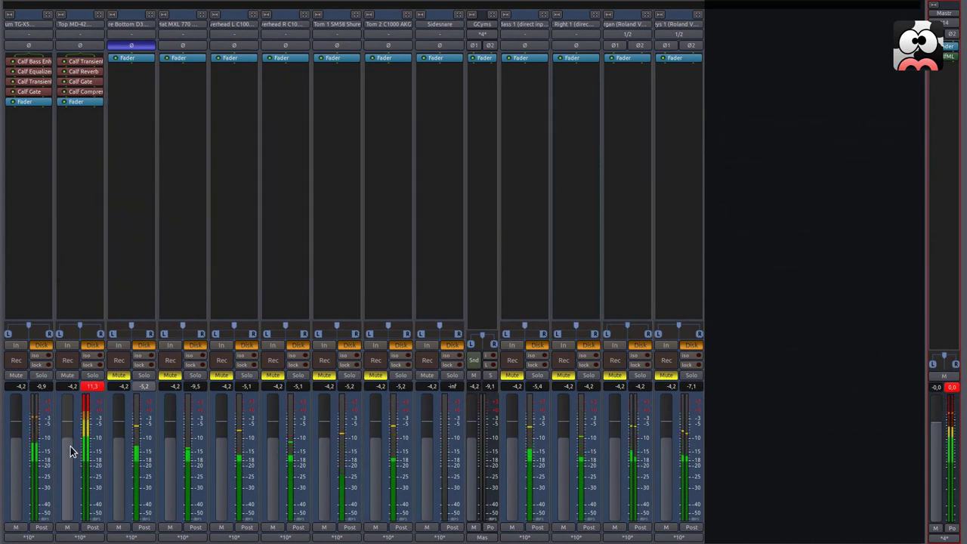
{"action": "left_click", "coordinate": [93, 386]}
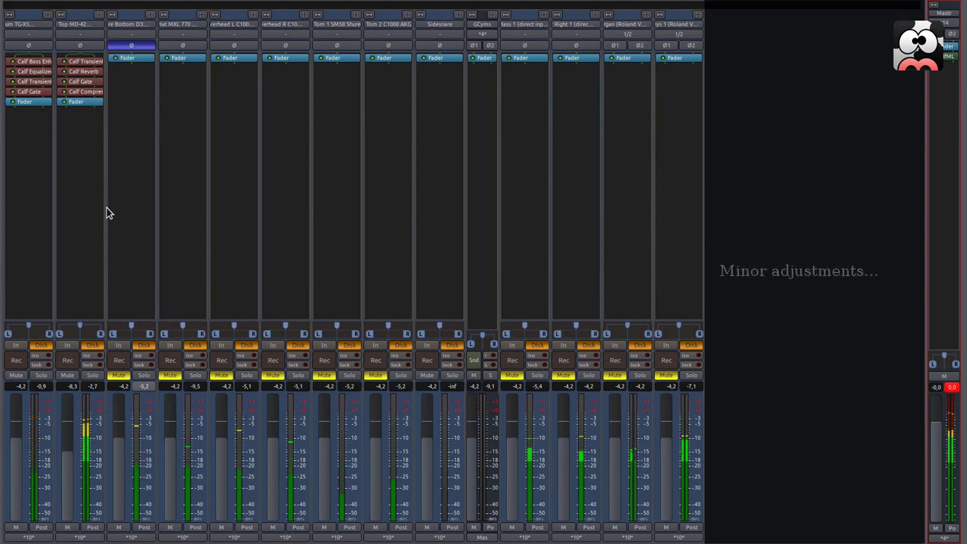
- Set the snare Compressor's Attack to about 25.5 ms and Makeup Gain to about 9 dB, close it and reset the track's peak display
{"action": "double_click", "coordinate": [83, 91]}
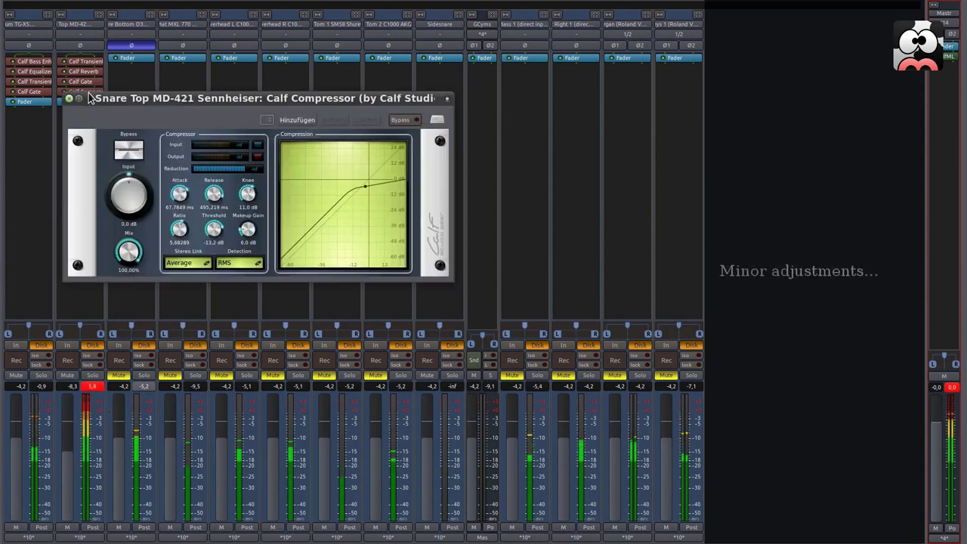
{"action": "left_click_drag", "start_coordinate": [179, 195], "coordinate": [182, 204]}
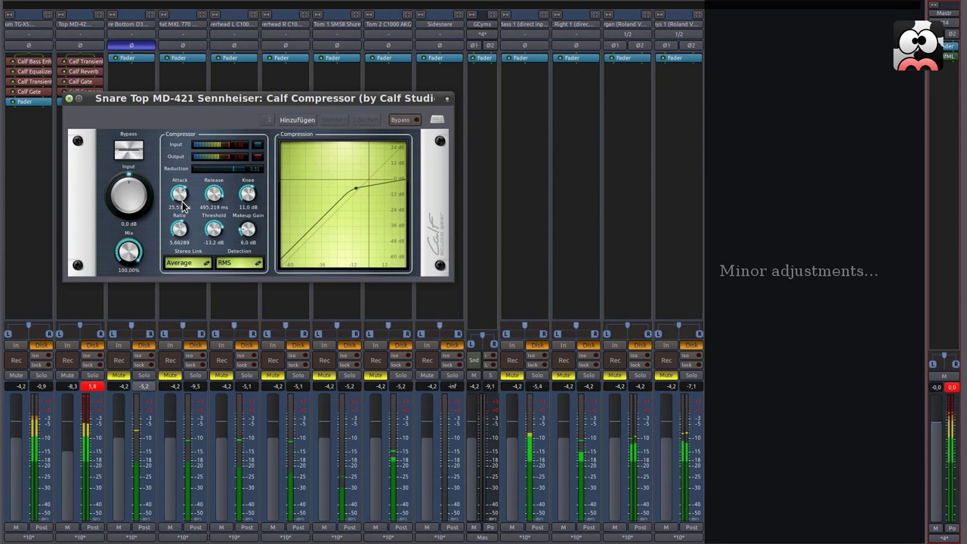
{"action": "scroll", "coordinate": [244, 228], "scroll_direction": "up", "scroll_amount": 3}
{"action": "middle_click", "coordinate": [243, 228]}
{"action": "left_click", "coordinate": [243, 229]}
{"action": "scroll", "coordinate": [243, 230], "scroll_direction": "up", "scroll_amount": 4}
{"action": "scroll", "coordinate": [245, 233], "scroll_direction": "up", "scroll_amount": 1}
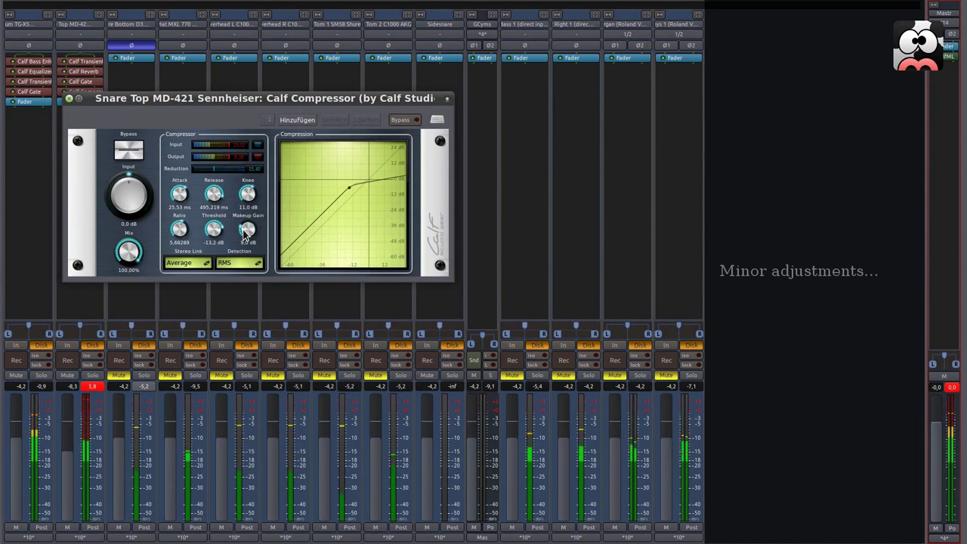
{"action": "left_click", "coordinate": [69, 98]}
{"action": "left_click", "coordinate": [98, 386]}
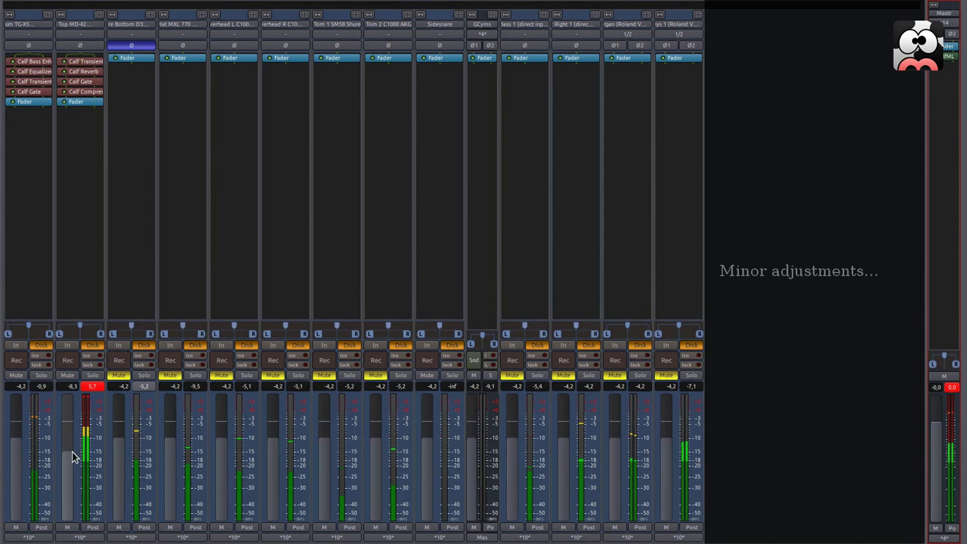
- Reopen the snare Gate, shorten its Release, set the Ratio to about 2.2 and close its window
{"action": "left_click", "coordinate": [100, 203]}
{"action": "double_click", "coordinate": [89, 81]}
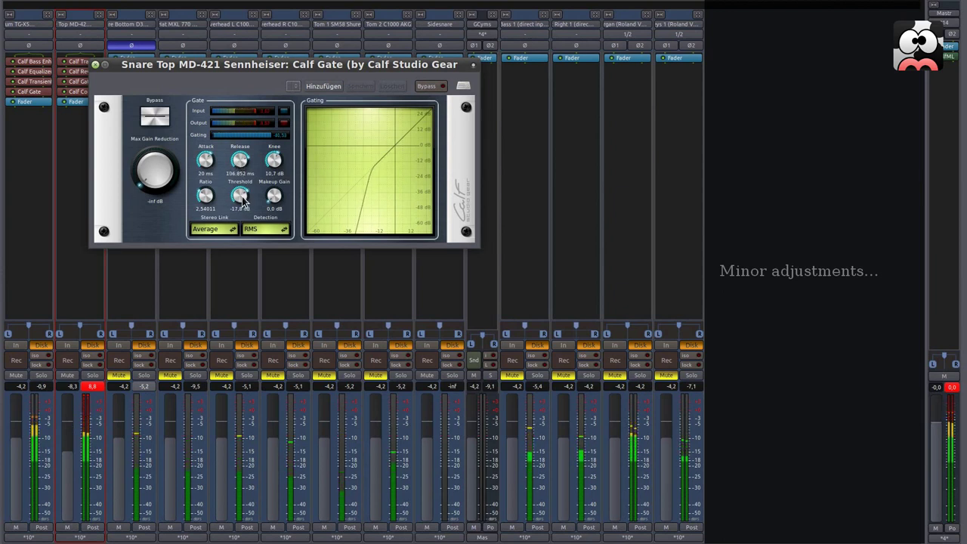
{"action": "left_click_drag", "start_coordinate": [202, 195], "coordinate": [202, 198]}
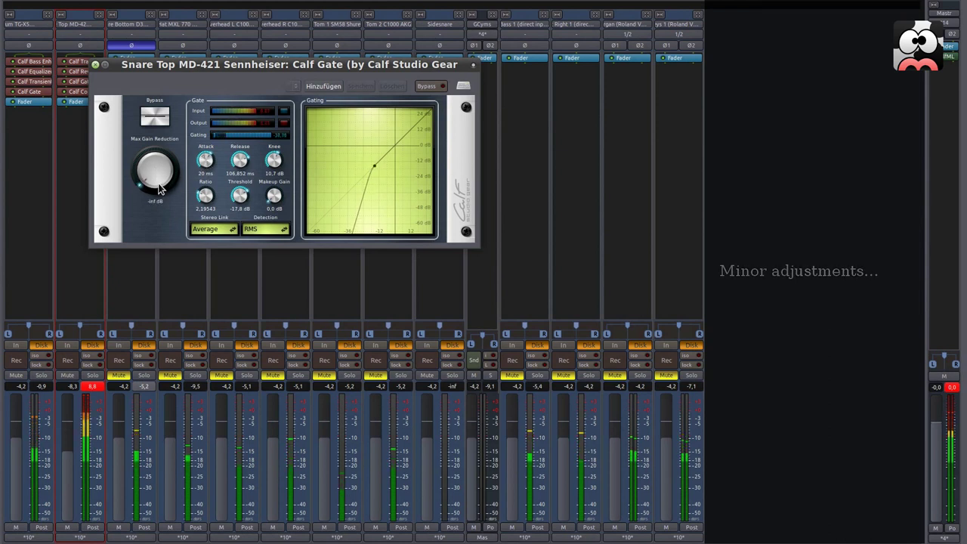
{"action": "left_click", "coordinate": [97, 67]}
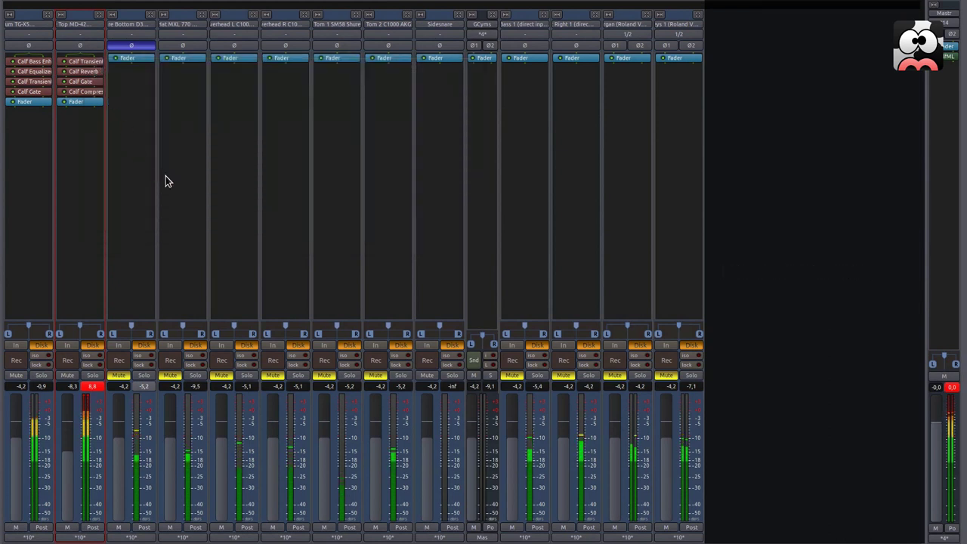
- Insert the Calf Saturator after the Compressor, pre-fader, on the Snare Top and bring its window fully into view
{"action": "right_click", "coordinate": [79, 104]}
{"action": "mouse_move", "coordinate": [181, 108]}
{"action": "mouse_move", "coordinate": [261, 108]}
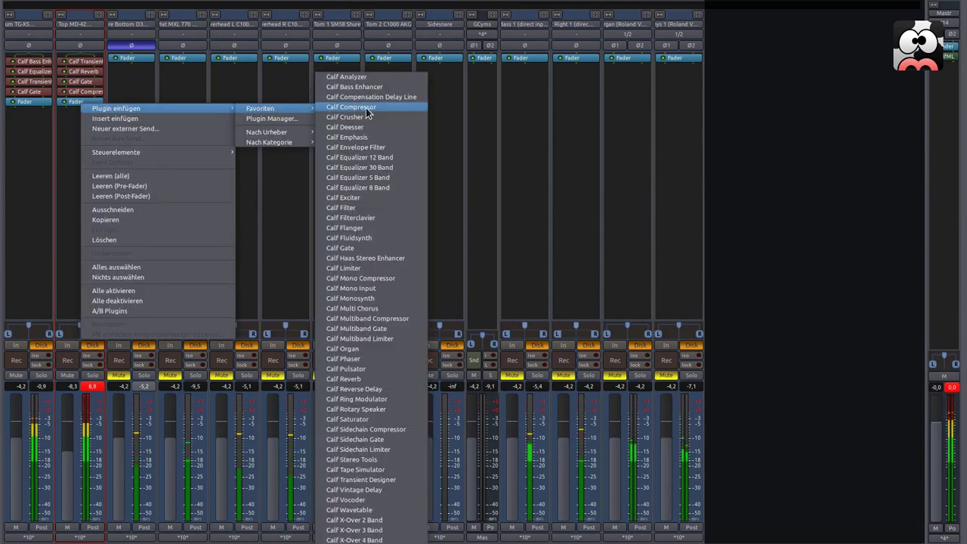
{"action": "left_click", "coordinate": [378, 419]}
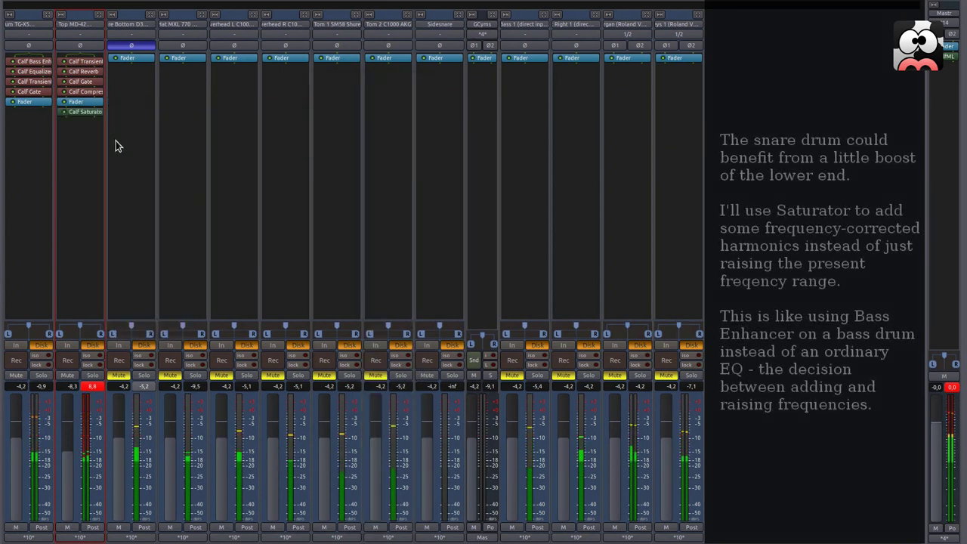
{"action": "left_click_drag", "start_coordinate": [93, 119], "coordinate": [89, 99]}
{"action": "double_click", "coordinate": [87, 99]}
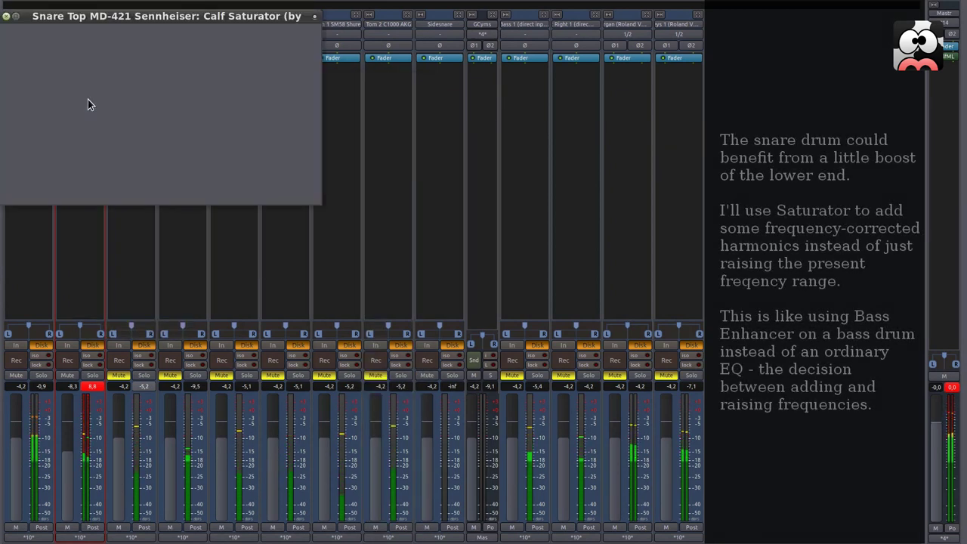
{"action": "left_click_drag", "start_coordinate": [168, 23], "coordinate": [276, 137]}
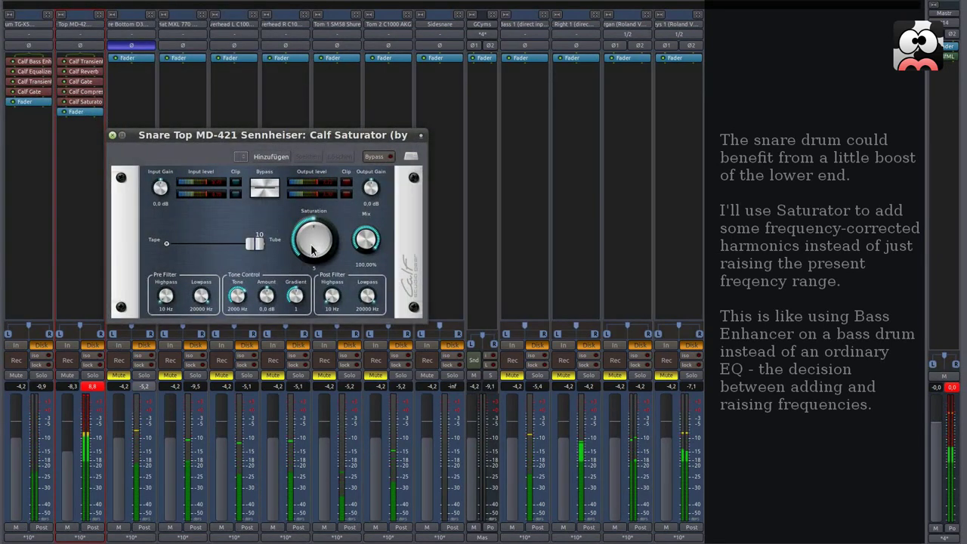
- Set the Saturator's Tone to about 395 Hz, Amount to 7.1 dB and Gradient to about 0.73
{"action": "left_click_drag", "start_coordinate": [267, 303], "coordinate": [264, 275]}
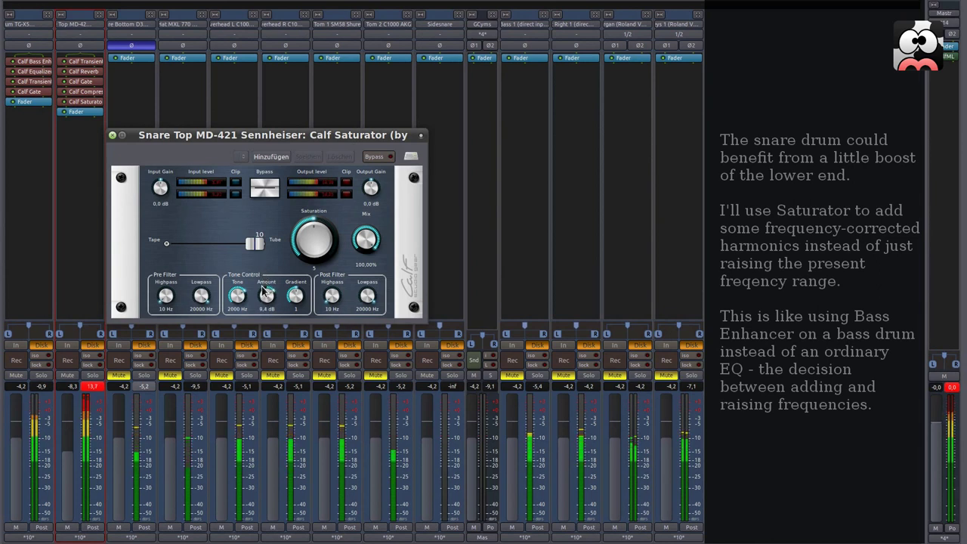
{"action": "left_click_drag", "start_coordinate": [244, 314], "coordinate": [243, 340]}
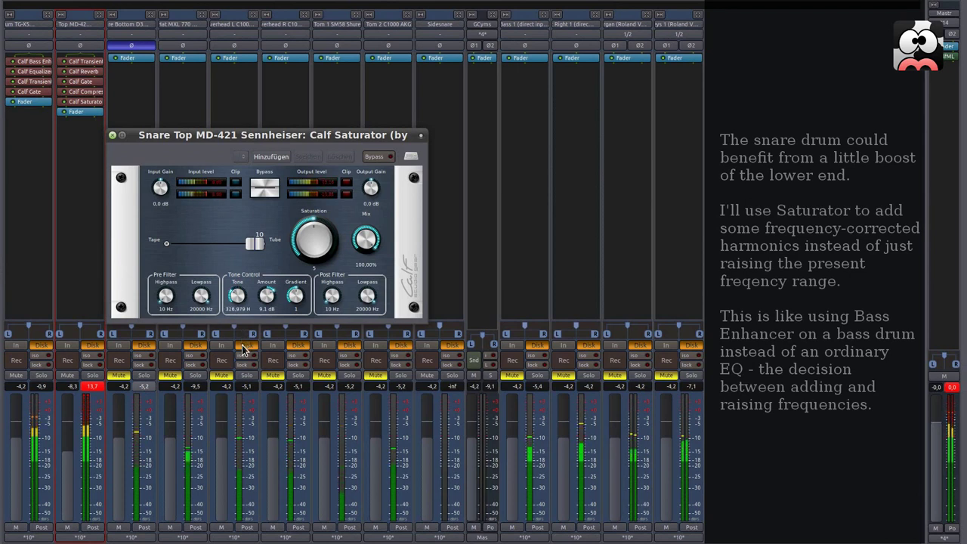
{"action": "left_click_drag", "start_coordinate": [243, 346], "coordinate": [243, 345]}
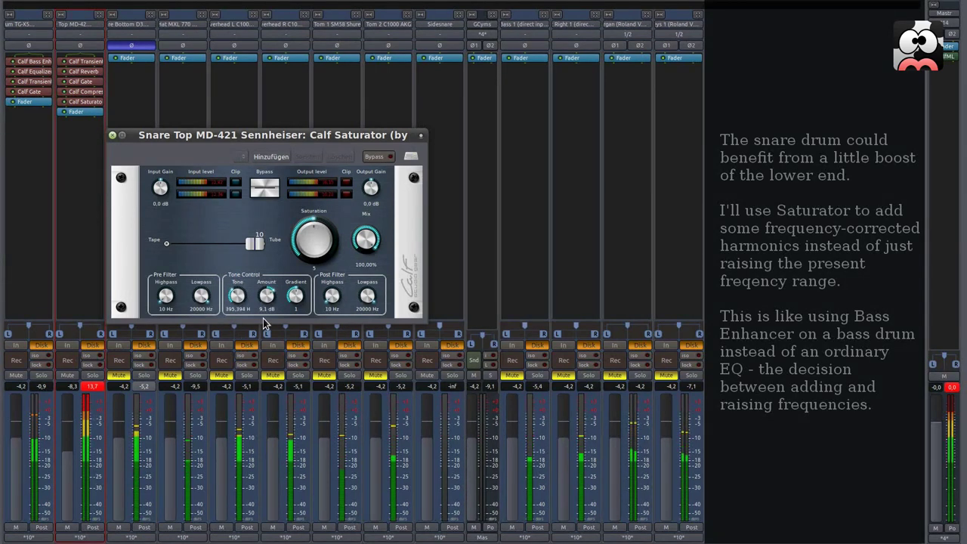
{"action": "left_click_drag", "start_coordinate": [274, 299], "coordinate": [296, 314]}
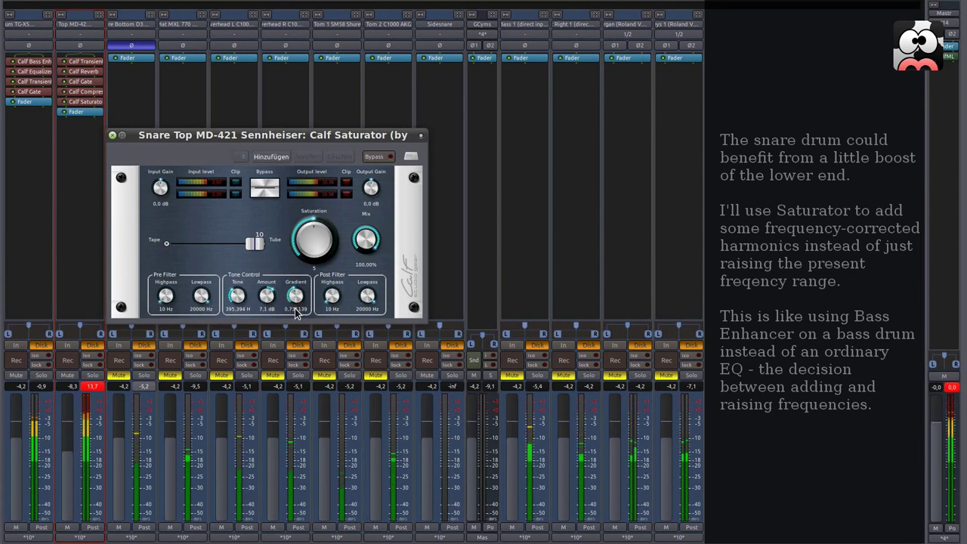
- Set the Saturation to about 1.32, compare the sound with the Saturator bypassed and active, and close its window
{"action": "left_click_drag", "start_coordinate": [313, 243], "coordinate": [319, 291]}
{"action": "left_click", "coordinate": [263, 188]}
{"action": "left_click", "coordinate": [263, 189]}
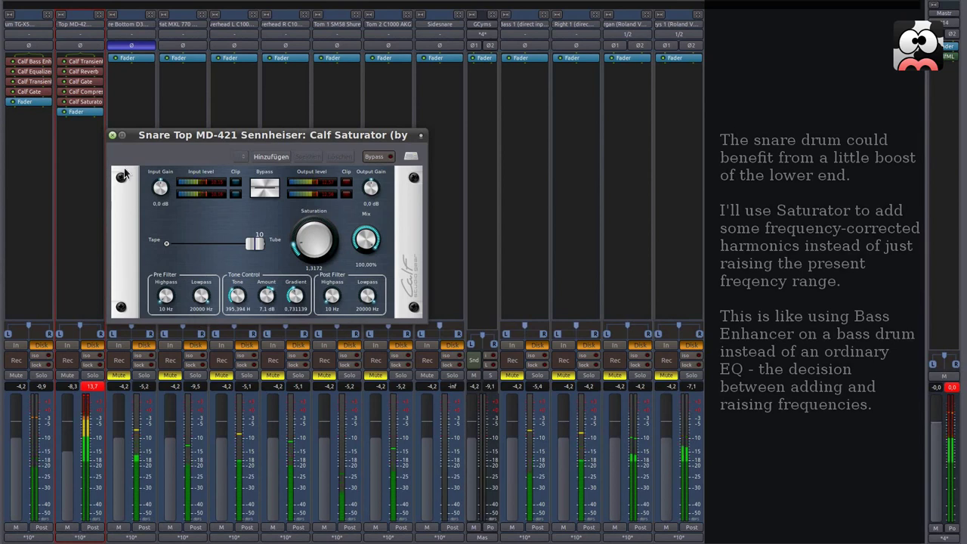
{"action": "left_click", "coordinate": [111, 133]}
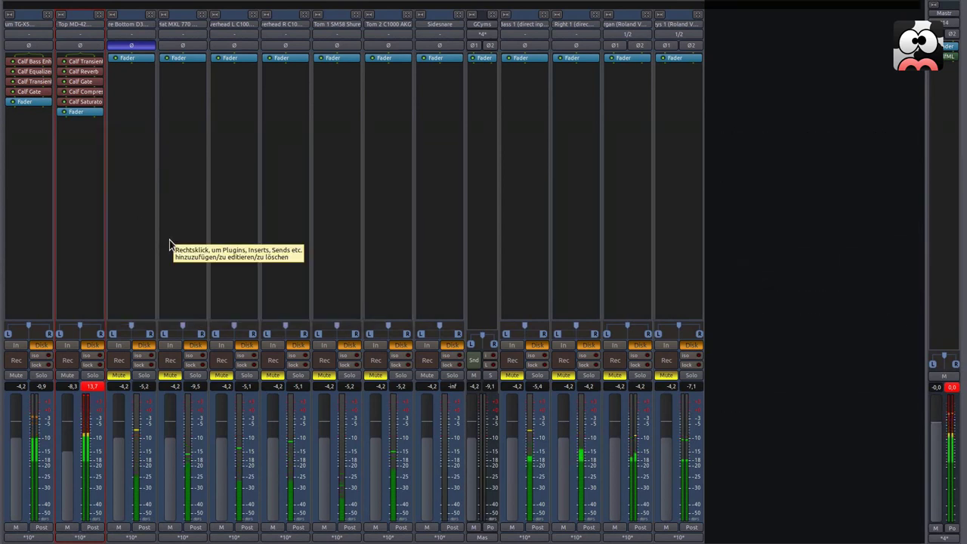
- Lower the Snare Top's fader to -13.3 dB to level it against the bass drum, resetting its peak display
{"action": "left_click", "coordinate": [99, 388]}
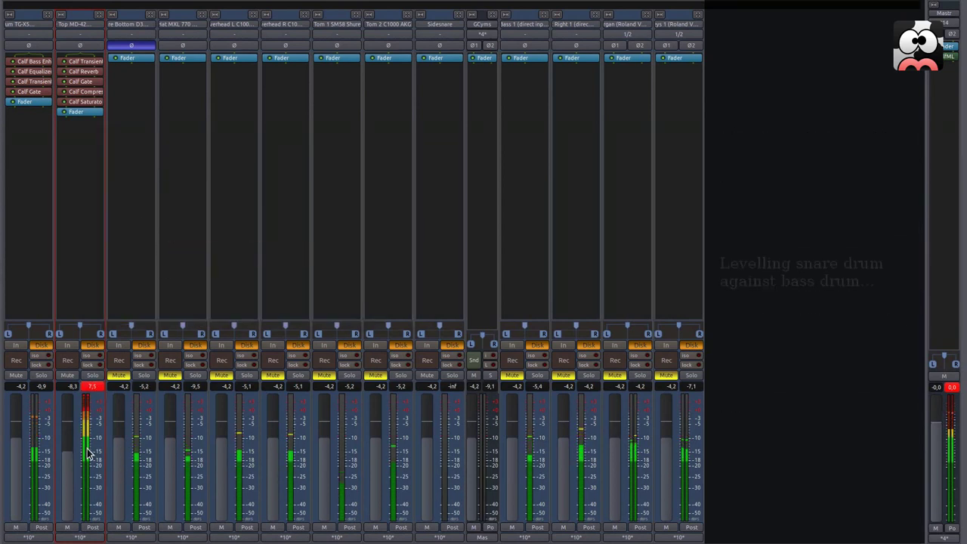
{"action": "left_click_drag", "start_coordinate": [65, 464], "coordinate": [67, 471]}
{"action": "left_click_drag", "start_coordinate": [68, 487], "coordinate": [69, 485]}
{"action": "left_click", "coordinate": [94, 388]}
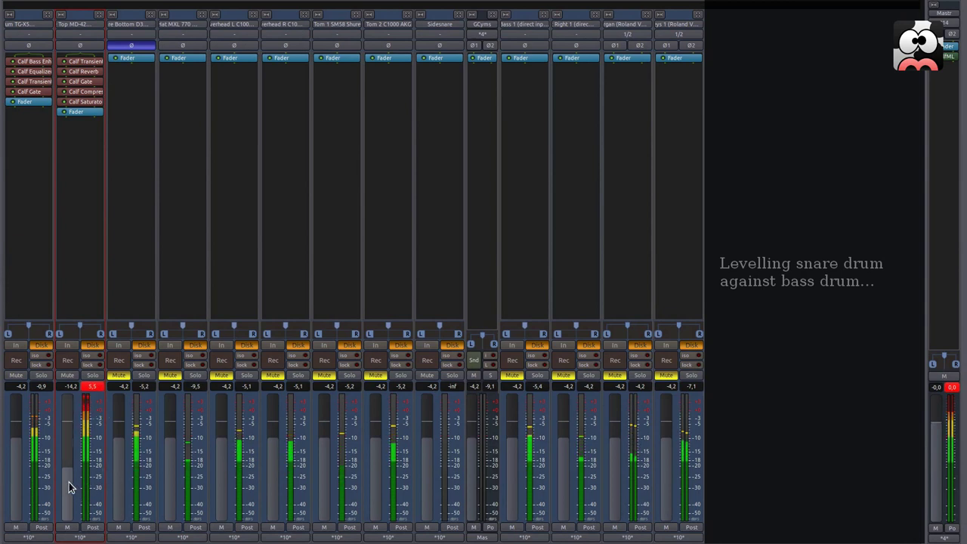
{"action": "left_click_drag", "start_coordinate": [69, 480], "coordinate": [69, 479]}
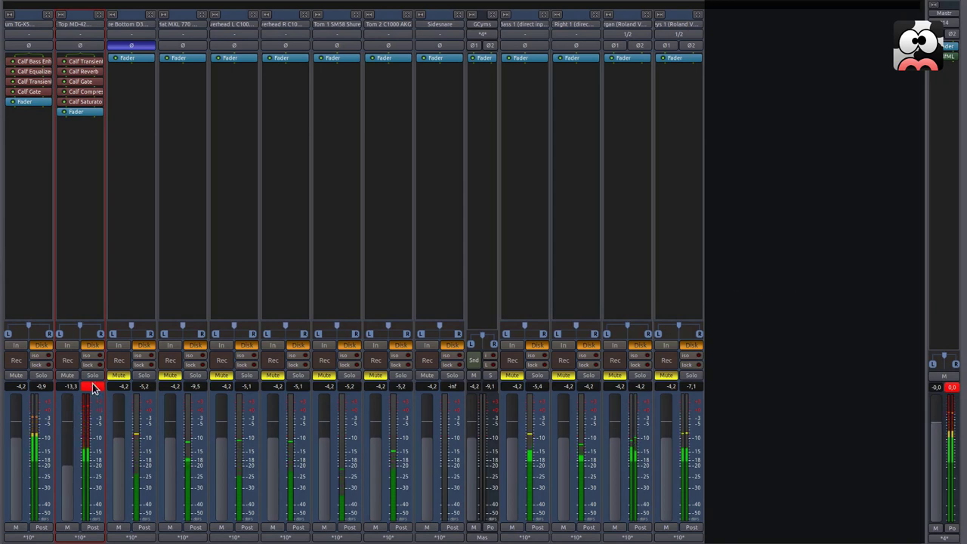
- Unmute the Snare Bottom track and mute the Snare Top and bass drum tracks
{"action": "left_click", "coordinate": [126, 376]}
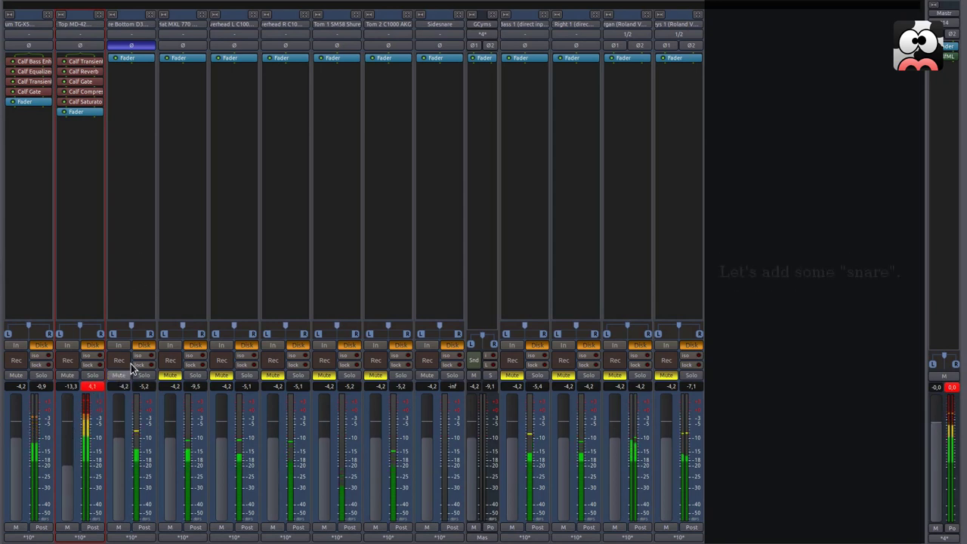
{"action": "left_click", "coordinate": [67, 376]}
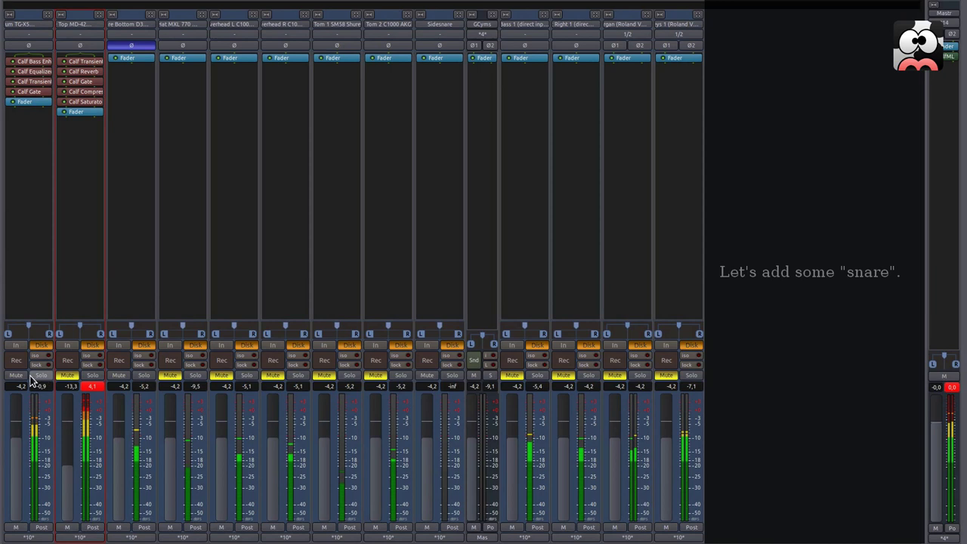
- Insert a Calf Equalizer 8 Band ahead of the fader on the Snare Bottom track and open its window
{"action": "right_click", "coordinate": [134, 191]}
{"action": "mouse_move", "coordinate": [177, 196]}
{"action": "mouse_move", "coordinate": [299, 198]}
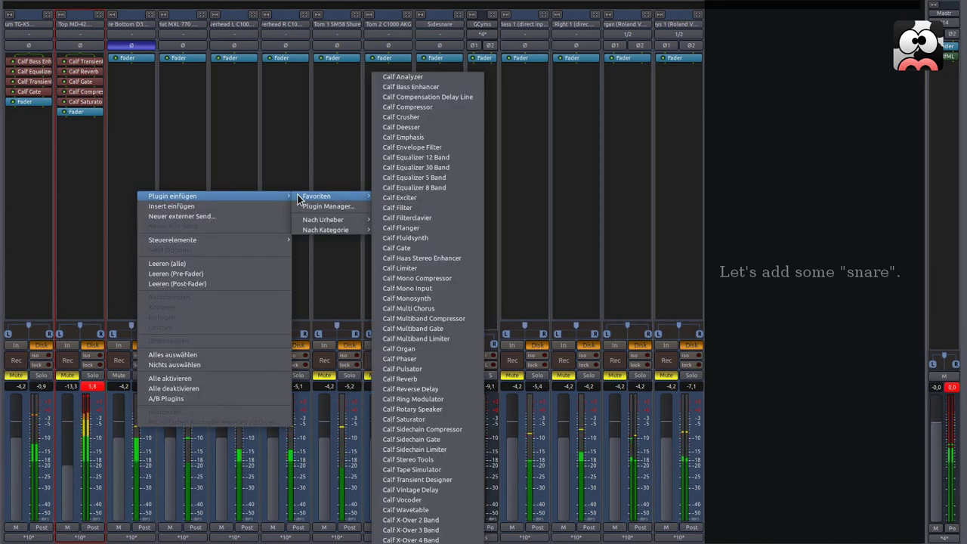
{"action": "left_click", "coordinate": [423, 187]}
{"action": "left_click_drag", "start_coordinate": [138, 73], "coordinate": [139, 59]}
{"action": "double_click", "coordinate": [139, 63]}
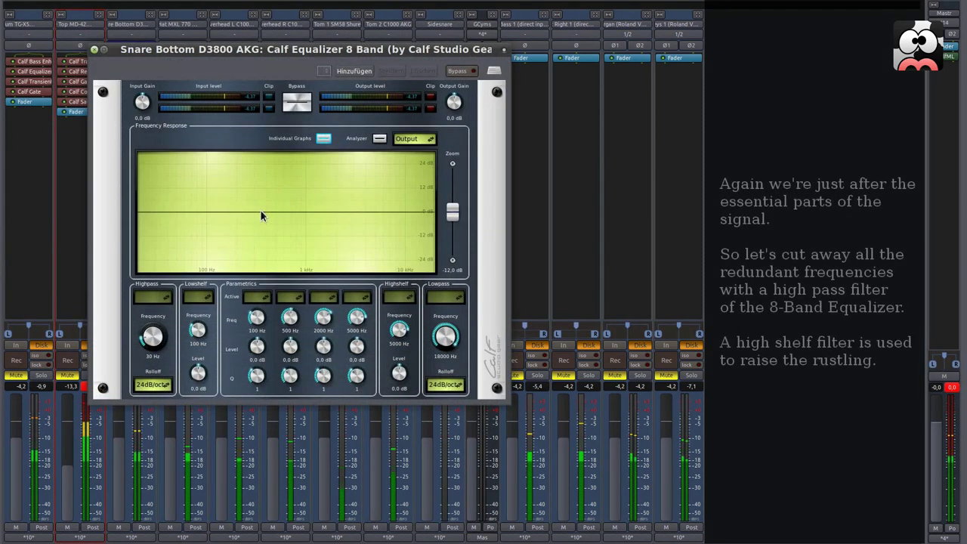
- Enable the equalizer's Highpass filter and set its frequency to about 586 Hz
{"action": "left_click", "coordinate": [153, 296]}
{"action": "left_click", "coordinate": [151, 307]}
{"action": "left_click_drag", "start_coordinate": [158, 216], "coordinate": [280, 228]}
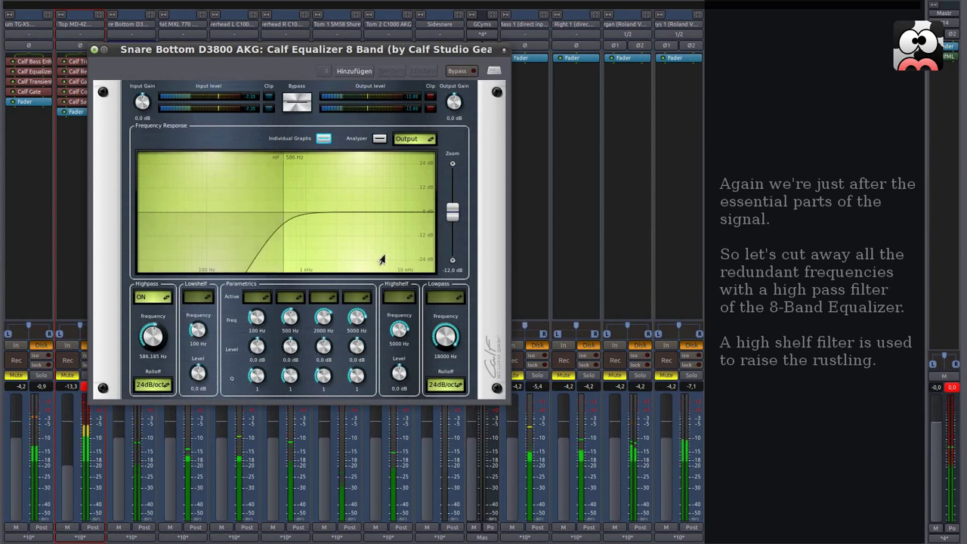
- Enable the Highshelf filter at about 3630 Hz with a 4.2 dB level, and close the equalizer's window
{"action": "left_click", "coordinate": [399, 296]}
{"action": "left_click", "coordinate": [403, 306]}
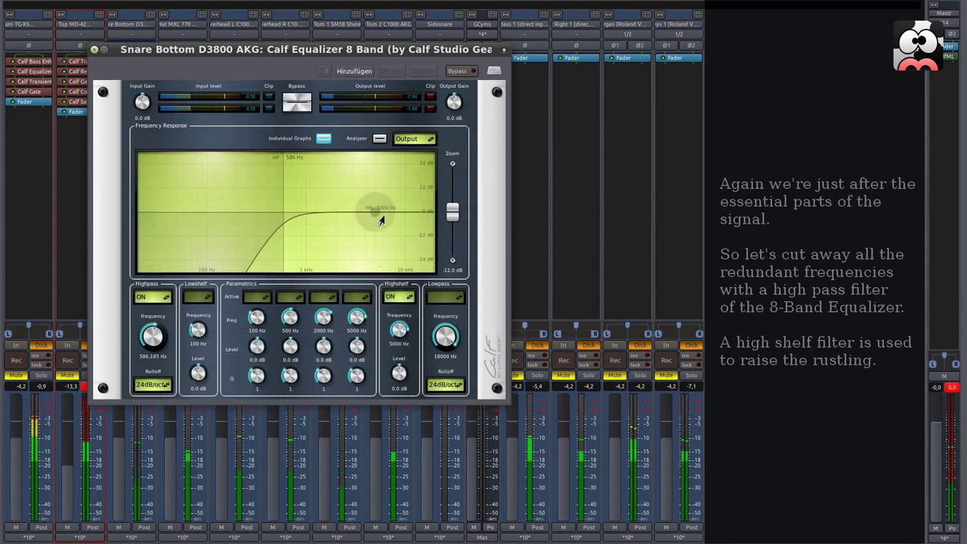
{"action": "left_click_drag", "start_coordinate": [378, 212], "coordinate": [361, 203]}
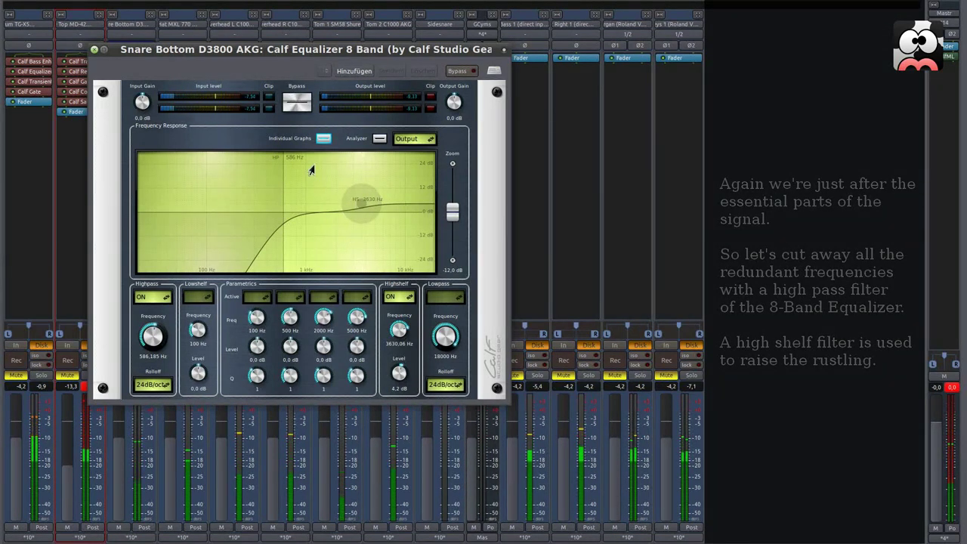
{"action": "left_click", "coordinate": [94, 50]}
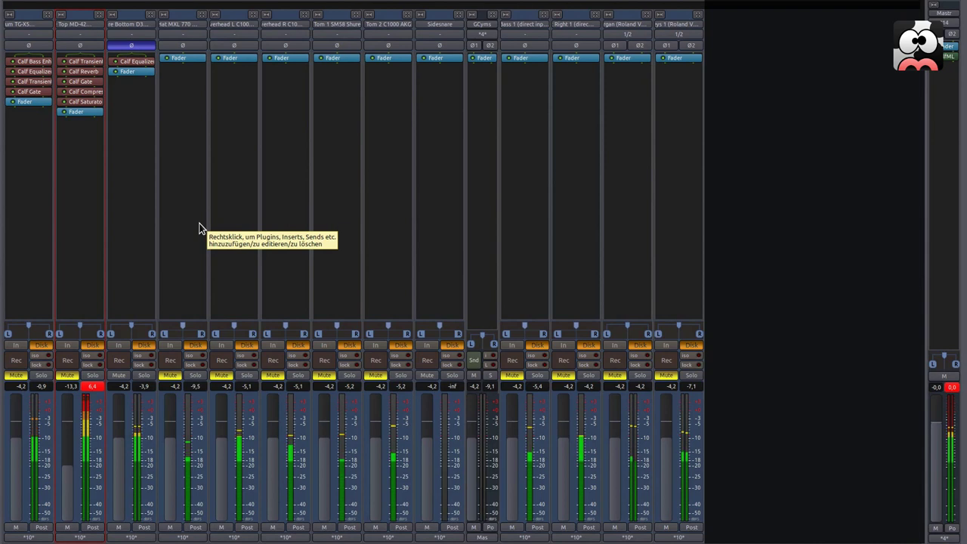
- Insert a Calf Gate between the equalizer and the fader on the Snare Bottom track and open its window
{"action": "right_click", "coordinate": [140, 158]}
{"action": "mouse_move", "coordinate": [172, 166]}
{"action": "left_click", "coordinate": [136, 71]}
{"action": "right_click", "coordinate": [141, 60]}
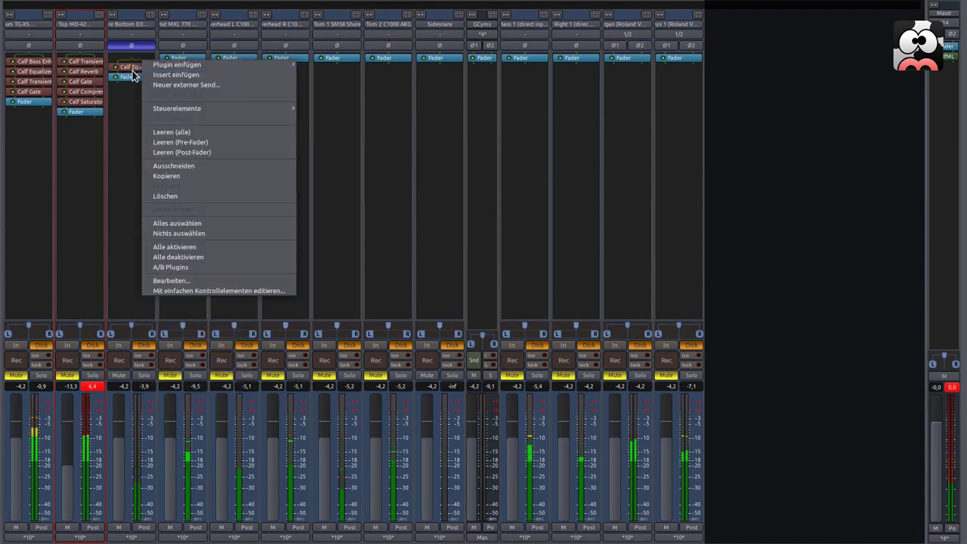
{"action": "left_click", "coordinate": [131, 71]}
{"action": "right_click", "coordinate": [130, 71]}
{"action": "mouse_move", "coordinate": [203, 78]}
{"action": "mouse_move", "coordinate": [321, 77]}
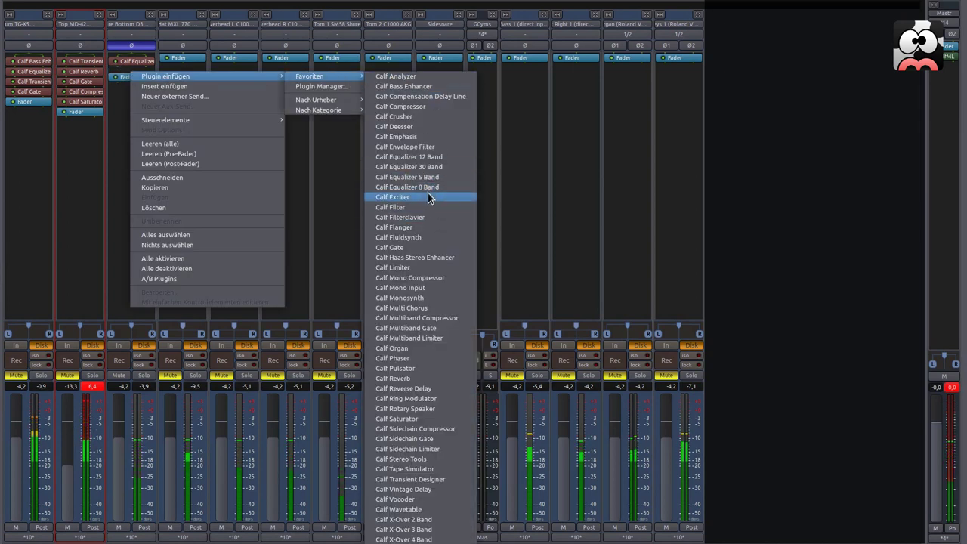
{"action": "left_click", "coordinate": [423, 247]}
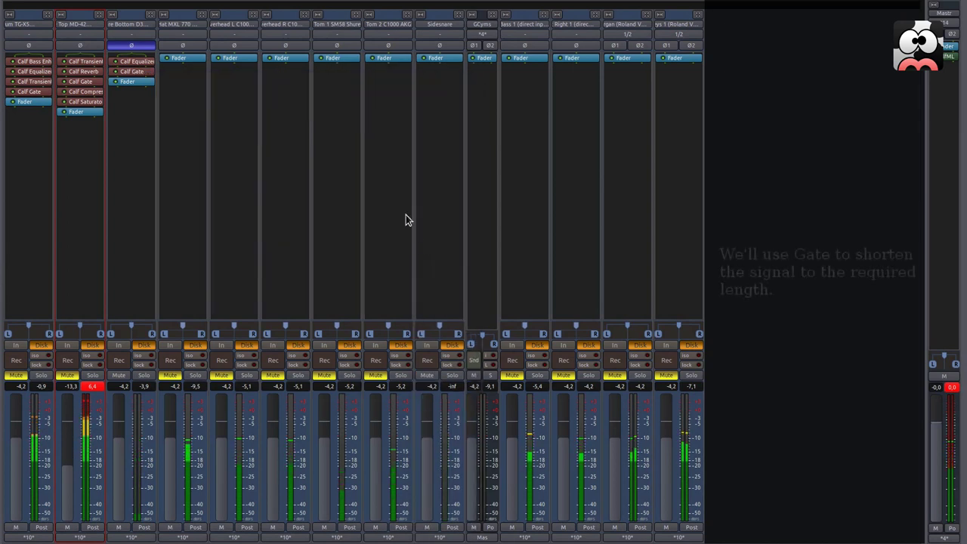
{"action": "double_click", "coordinate": [140, 77]}
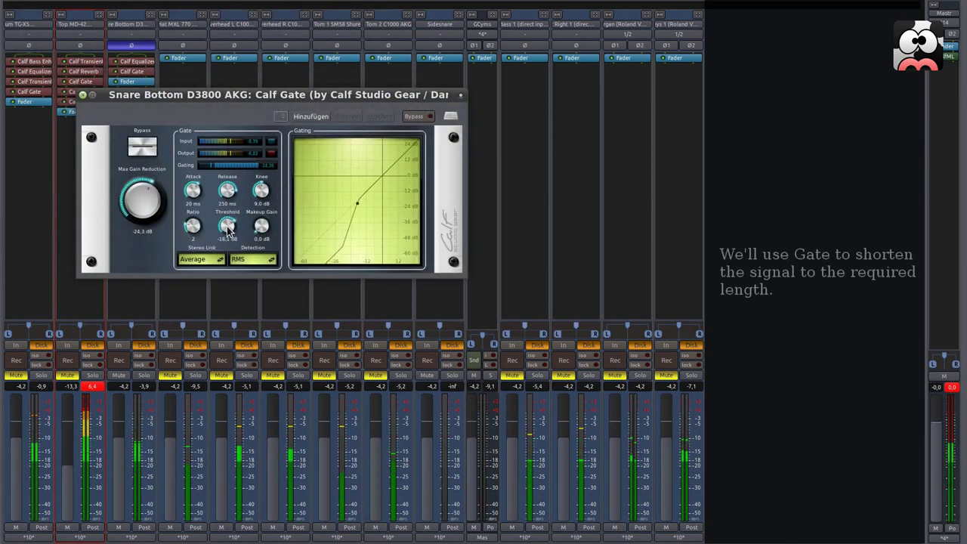
- Set the Snare Bottom Gate's Threshold to -25.9 dB, Ratio to about 2.45 and Max Gain Reduction to -inf dB
{"action": "scroll", "coordinate": [228, 230], "scroll_direction": "down", "scroll_amount": 4}
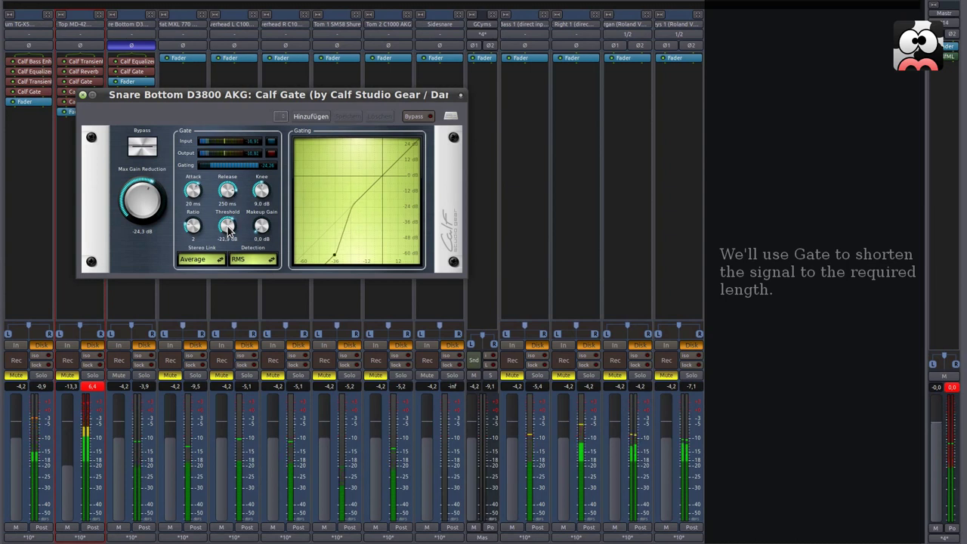
{"action": "scroll", "coordinate": [228, 229], "scroll_direction": "down", "scroll_amount": 2}
{"action": "mouse_move", "coordinate": [192, 227]}
{"action": "left_mouse_down"}
{"action": "mouse_move", "coordinate": [191, 202]}
{"action": "mouse_move", "coordinate": [191, 227]}
{"action": "mouse_move", "coordinate": [188, 217]}
{"action": "left_mouse_up"}
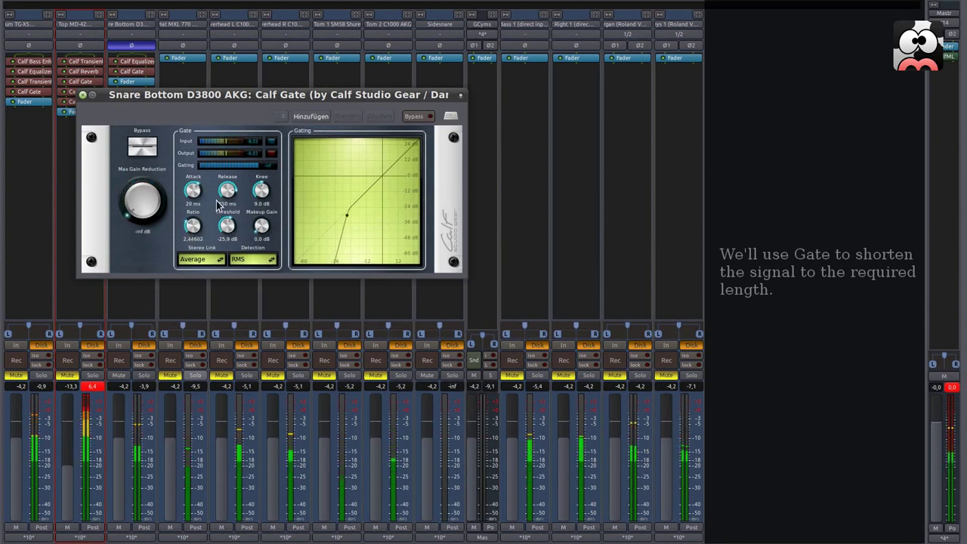
- Set the Gate's Attack to about 10.5 ms, Release to about 174 ms, Knee to 15 dB and Ratio to about 3.85, lower the Threshold, and close it
{"action": "left_click_drag", "start_coordinate": [194, 189], "coordinate": [196, 193]}
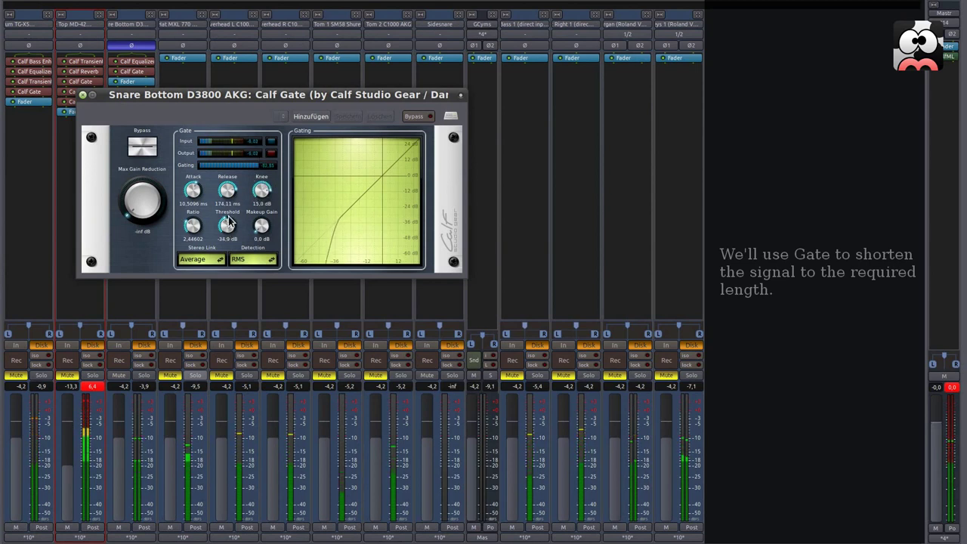
{"action": "left_click_drag", "start_coordinate": [195, 226], "coordinate": [193, 212]}
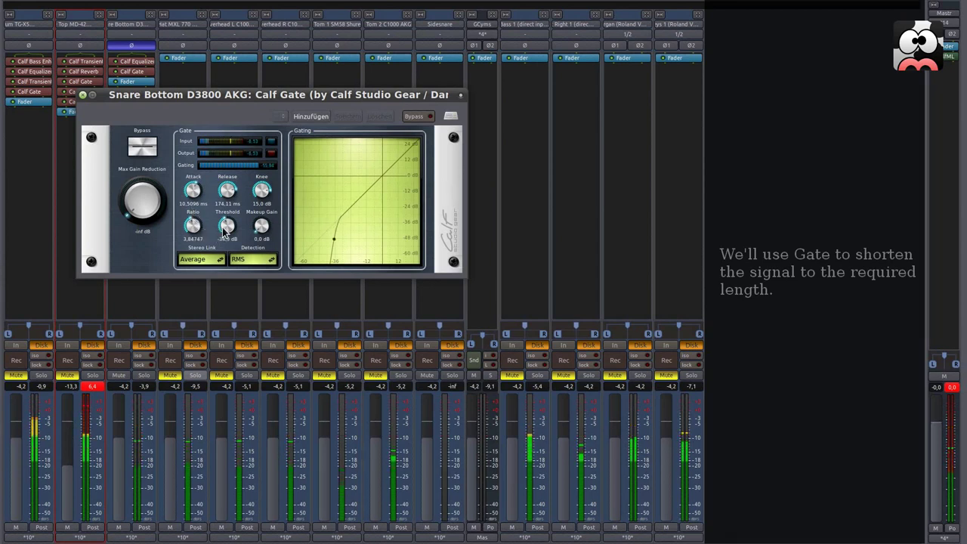
{"action": "left_click", "coordinate": [83, 95]}
- Insert a Calf Compressor between the Gate and the fader on the Snare Bottom track and open its window
{"action": "right_click", "coordinate": [142, 85]}
{"action": "left_click", "coordinate": [132, 81]}
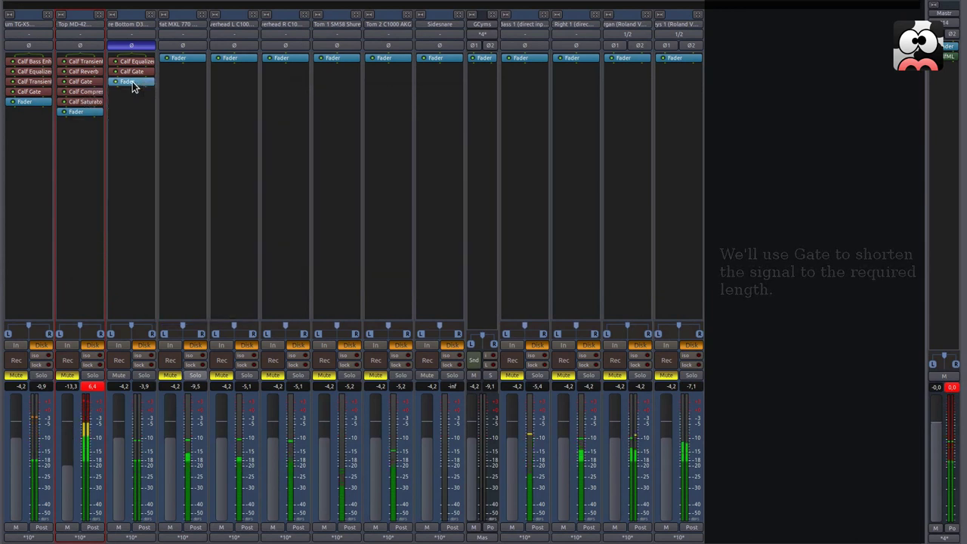
{"action": "right_click", "coordinate": [133, 80]}
{"action": "mouse_move", "coordinate": [152, 87]}
{"action": "mouse_move", "coordinate": [312, 86]}
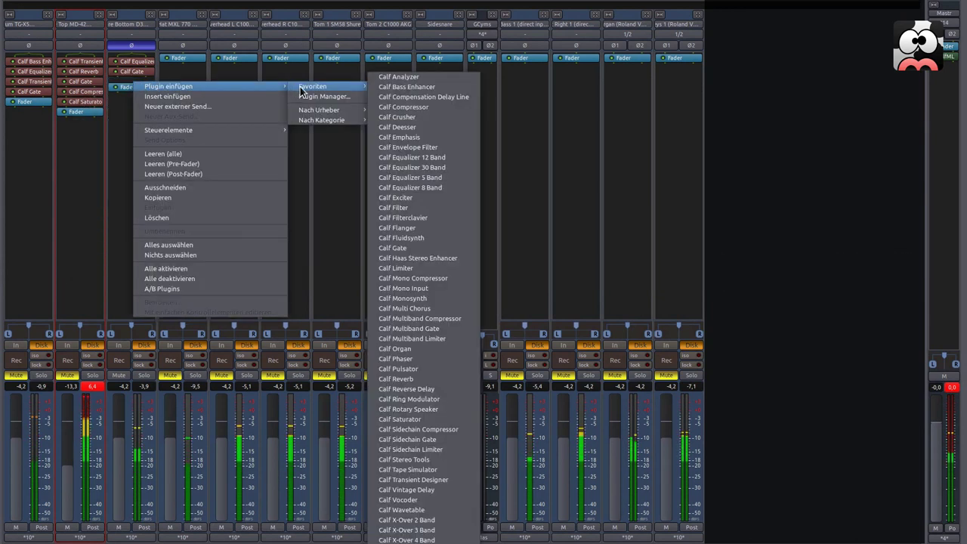
{"action": "left_click", "coordinate": [438, 107]}
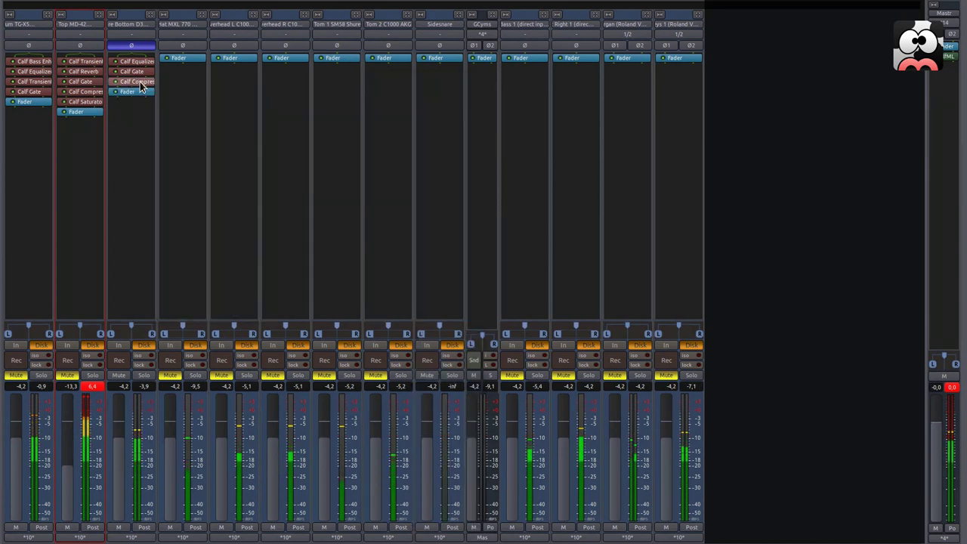
{"action": "double_click", "coordinate": [143, 88]}
- Set the Compressor's Ratio to about 10.6, Attack to about 13.4 ms, Release to about 409 ms and Makeup Gain to 7.6 dB
{"action": "scroll", "coordinate": [204, 224], "scroll_direction": "up", "scroll_amount": 5}
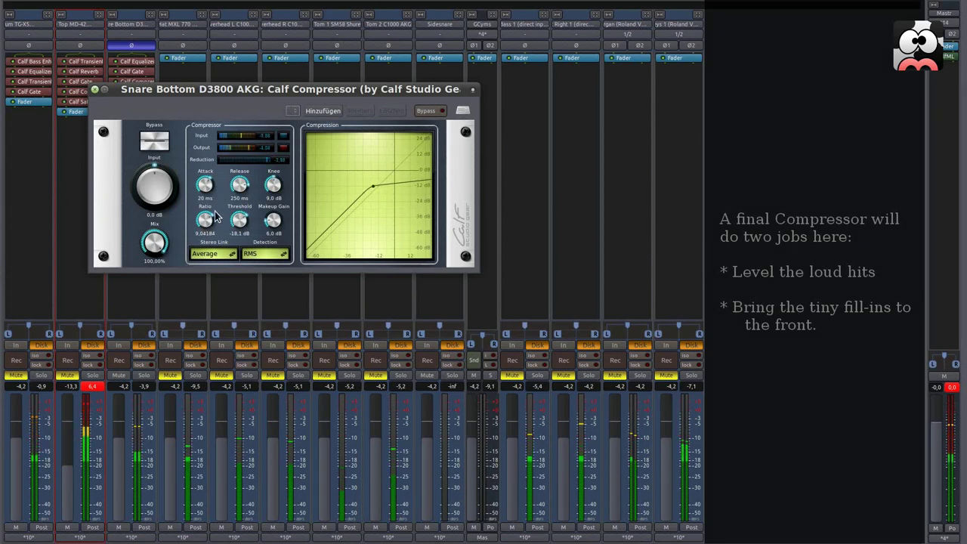
{"action": "scroll", "coordinate": [210, 186], "scroll_direction": "down", "scroll_amount": 2}
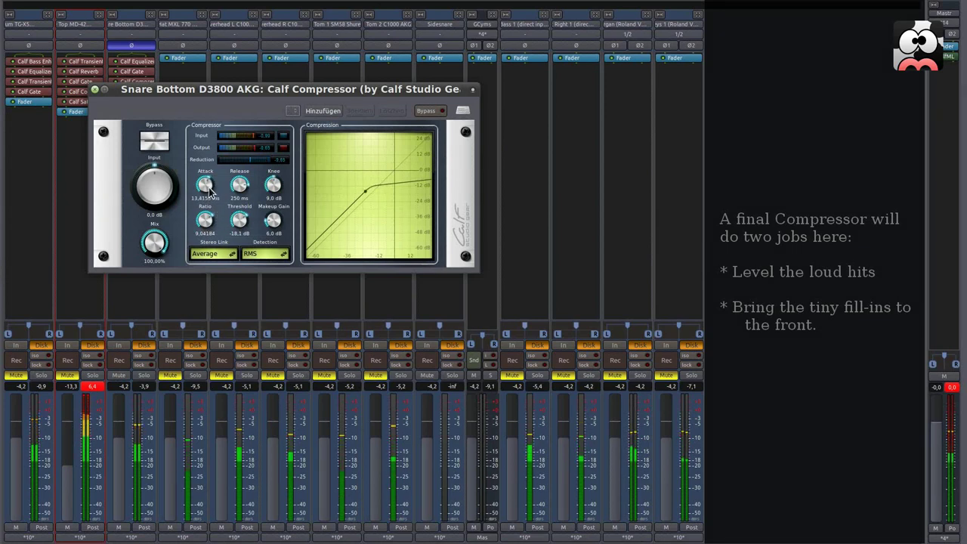
{"action": "scroll", "coordinate": [240, 187], "scroll_direction": "up", "scroll_amount": 3}
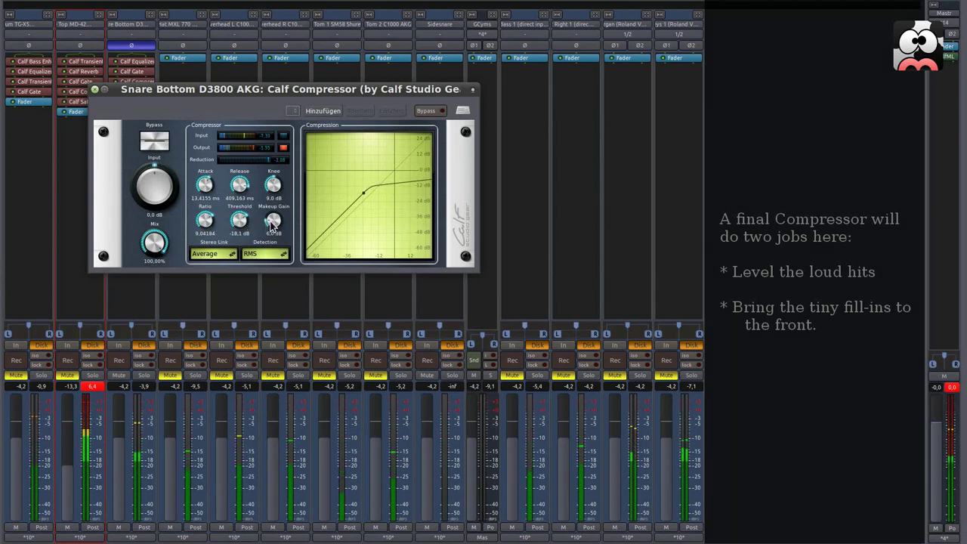
{"action": "scroll", "coordinate": [272, 221], "scroll_direction": "up", "scroll_amount": 3}
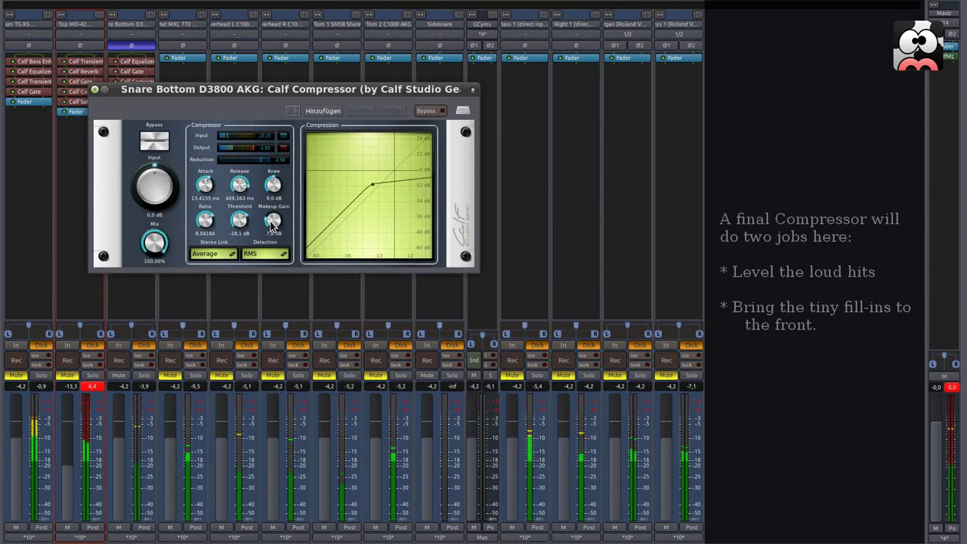
{"action": "scroll", "coordinate": [207, 221], "scroll_direction": "up", "scroll_amount": 1}
- Compare the Snare Bottom sound with the Compressor bypassed and active, and close its window
{"action": "left_click", "coordinate": [149, 144]}
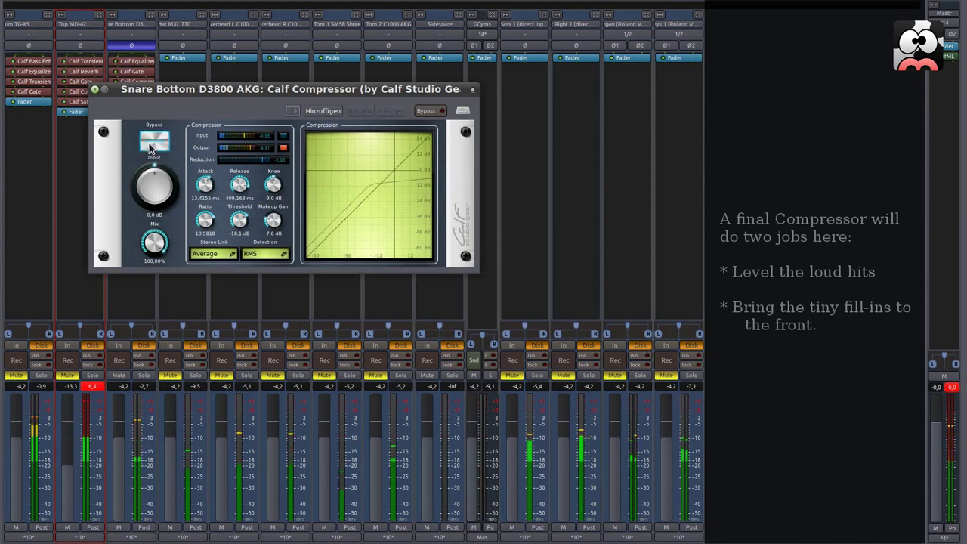
{"action": "left_click", "coordinate": [149, 143]}
{"action": "left_click", "coordinate": [94, 90]}
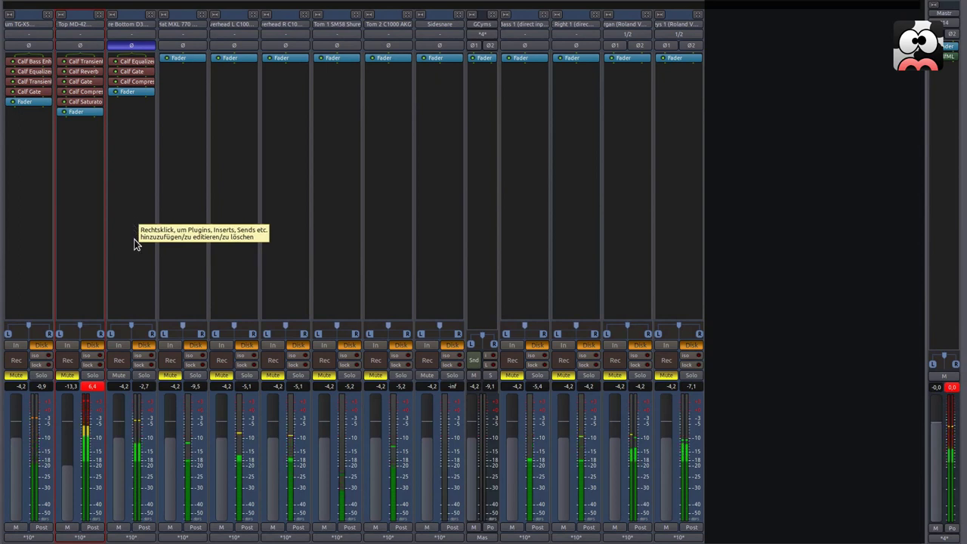
- Unmute the Snare Top and bass drum tracks, set the Snare Bottom fader to -12.4 dB and Snare Top to -11.8 dB, resetting Snare Top's peak display
{"action": "left_click", "coordinate": [100, 386]}
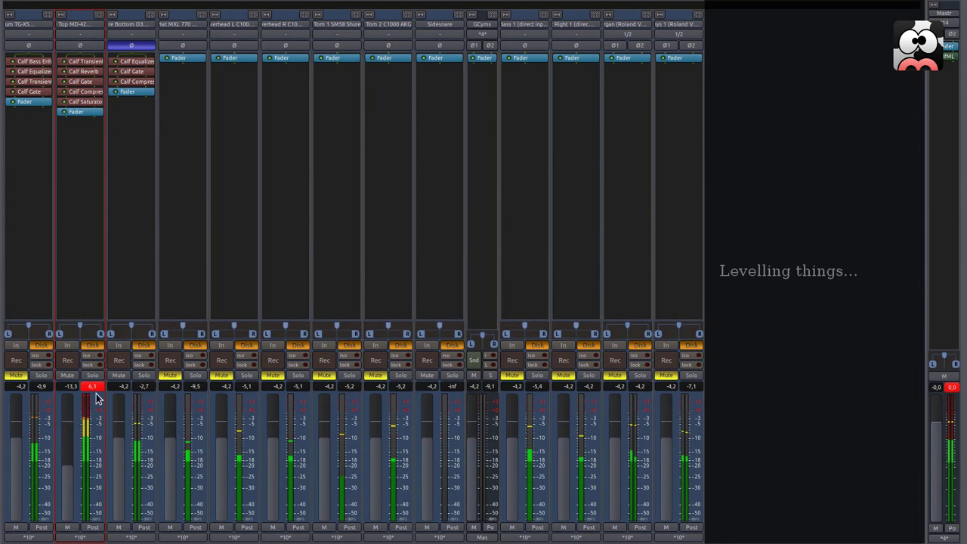
{"action": "left_click_drag", "start_coordinate": [121, 449], "coordinate": [67, 470]}
{"action": "left_click", "coordinate": [21, 376]}
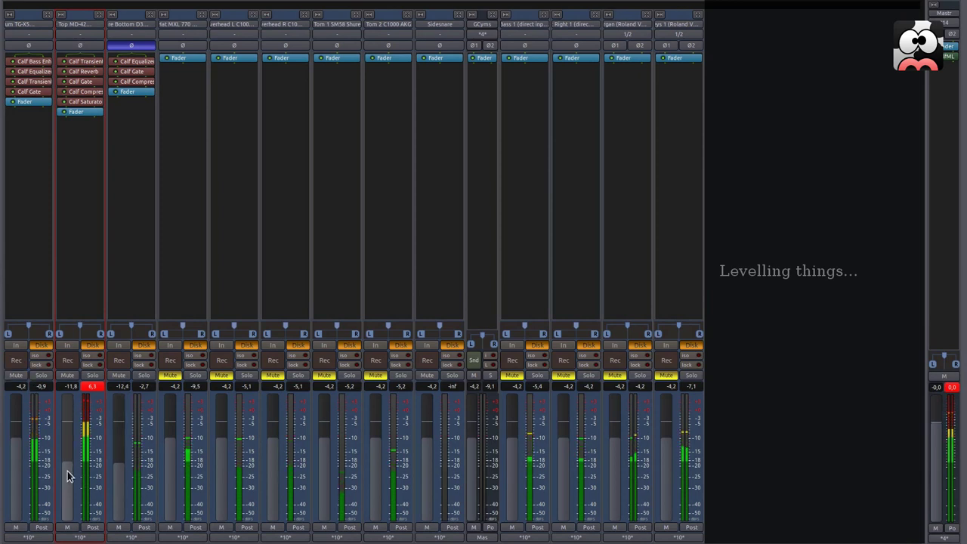
{"action": "left_click", "coordinate": [91, 389]}
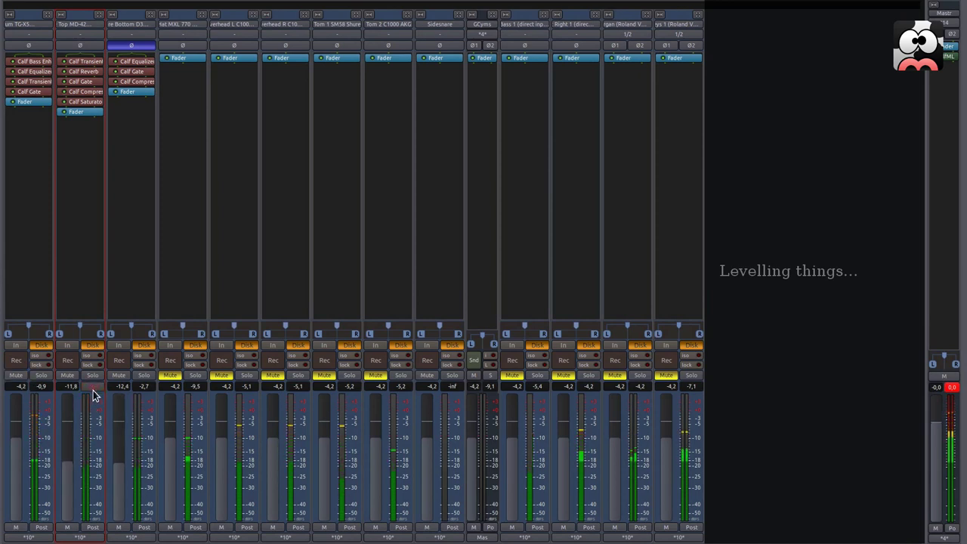
- Open the Snare Top's Calf Gate and set its Release to about 25.9 ms, Attack to about 48.2 ms and Knee to 18.1 dB
{"action": "double_click", "coordinate": [92, 81]}
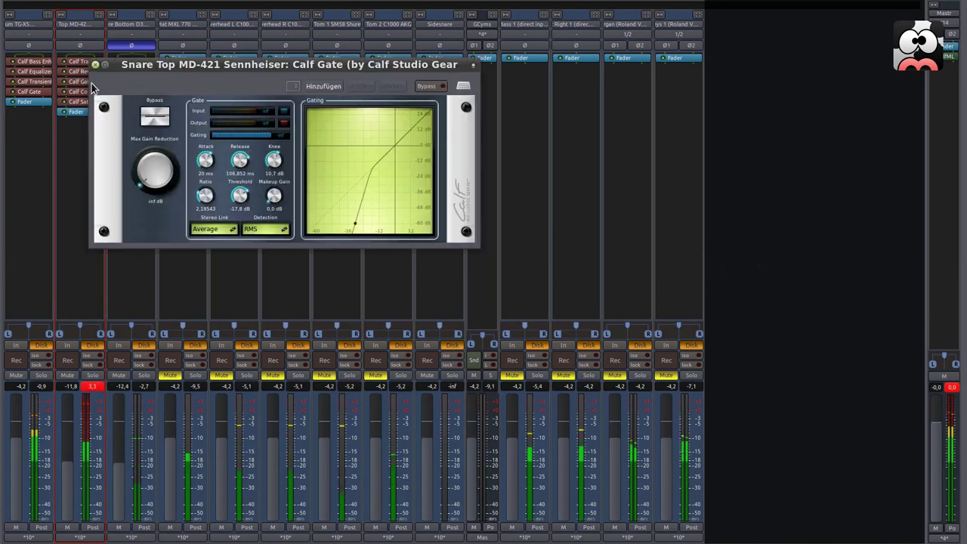
{"action": "scroll", "coordinate": [240, 172], "scroll_direction": "down", "scroll_amount": 3}
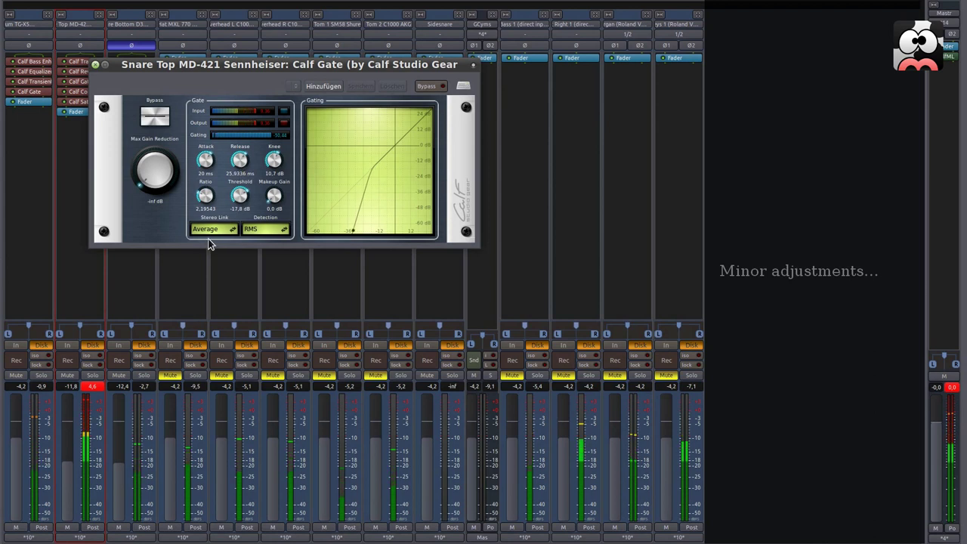
{"action": "scroll", "coordinate": [205, 161], "scroll_direction": "up", "scroll_amount": 3}
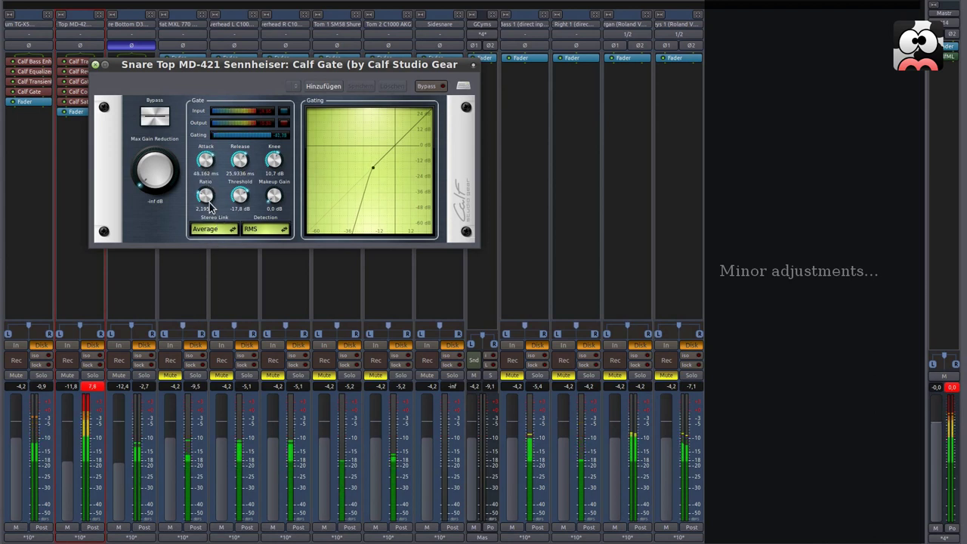
{"action": "scroll", "coordinate": [274, 160], "scroll_direction": "down", "scroll_amount": 4}
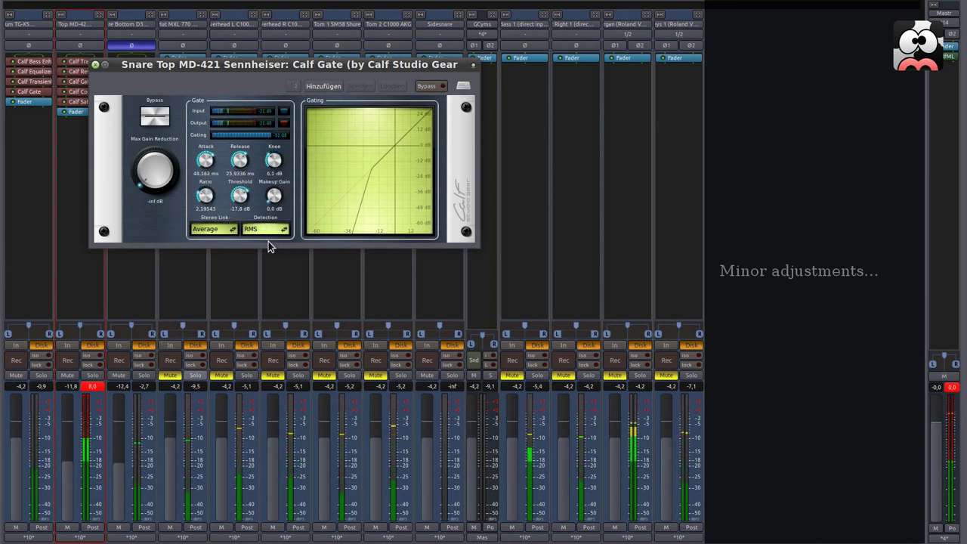
{"action": "scroll", "coordinate": [273, 160], "scroll_direction": "up", "scroll_amount": 8}
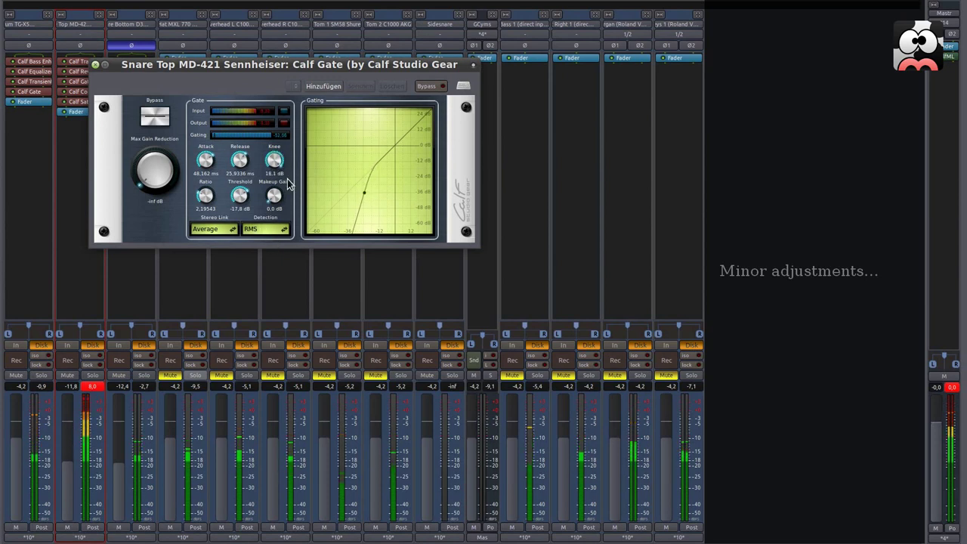
- Set the Snare Top Gate's Ratio to about 2.65 and Release to about 118 ms, and lower its Threshold slightly
{"action": "scroll", "coordinate": [204, 198], "scroll_direction": "down", "scroll_amount": 3}
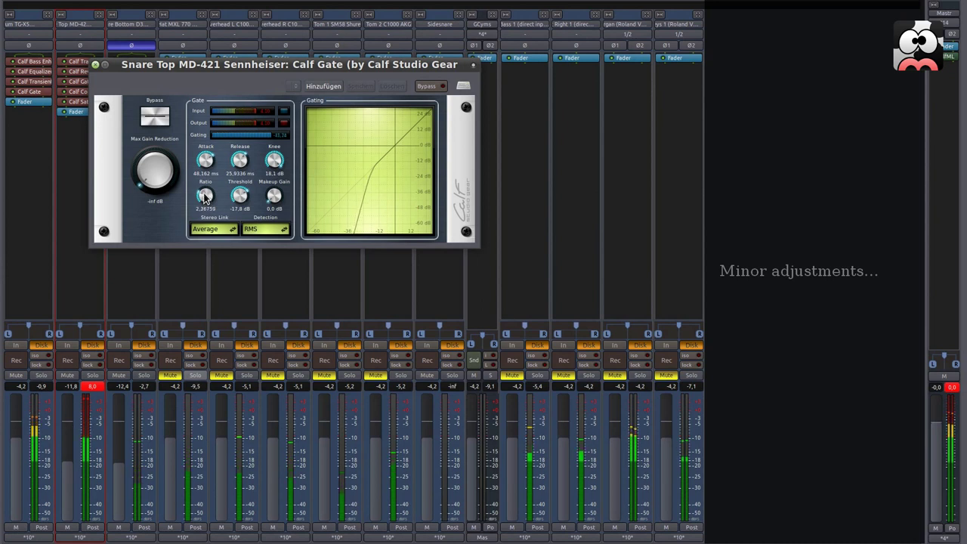
{"action": "left_click_drag", "start_coordinate": [204, 204], "coordinate": [205, 194]}
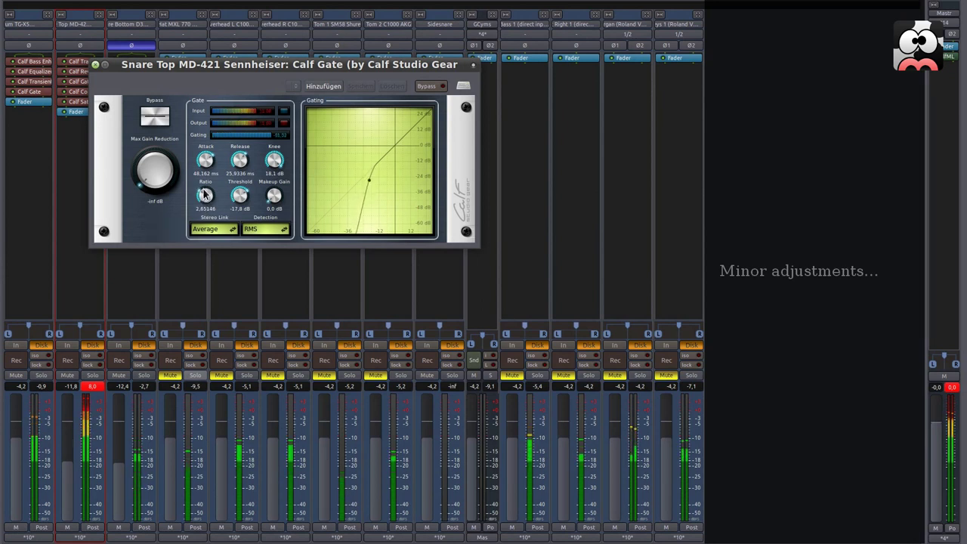
{"action": "scroll", "coordinate": [204, 193], "scroll_direction": "down", "scroll_amount": 1}
{"action": "left_click_drag", "start_coordinate": [238, 170], "coordinate": [240, 149]}
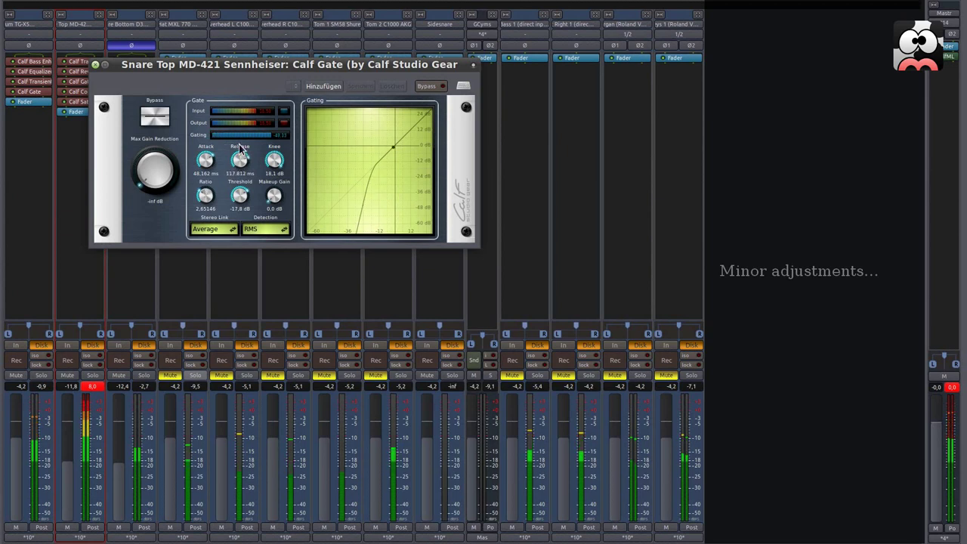
{"action": "left_click_drag", "start_coordinate": [241, 199], "coordinate": [241, 202]}
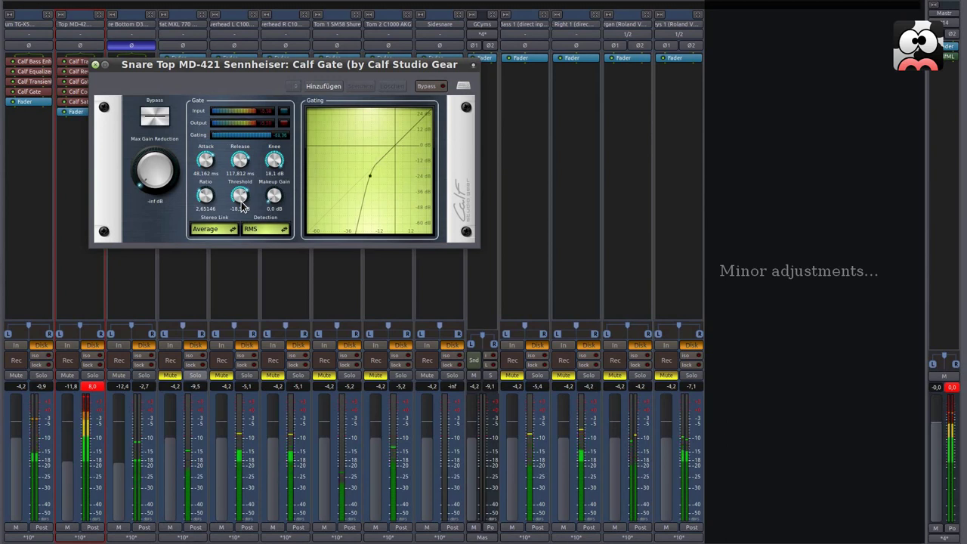
- Raise the Snare Top Gate's Threshold slightly, close its window, and mute the bass drum, Snare Top and Snare Bottom tracks
{"action": "left_click_drag", "start_coordinate": [242, 206], "coordinate": [242, 205]}
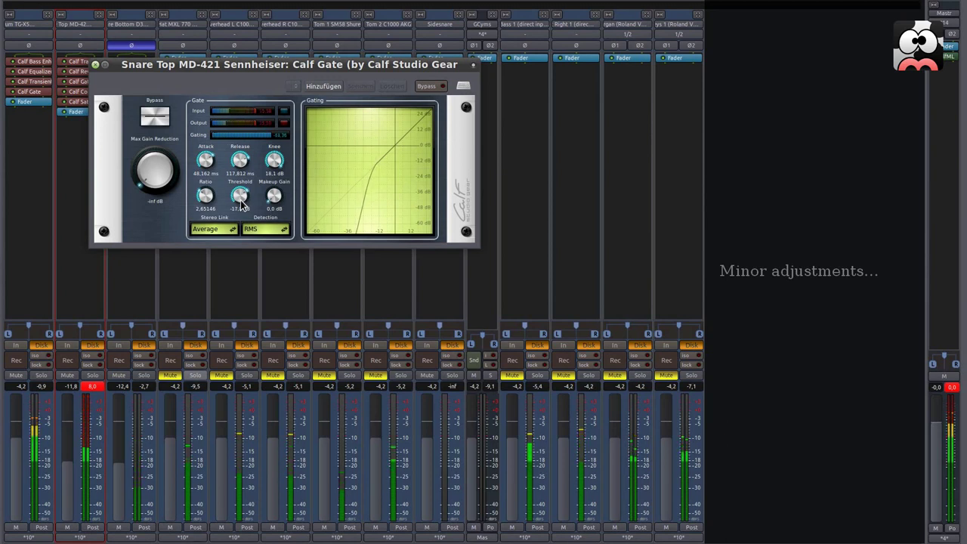
{"action": "left_click", "coordinate": [96, 65]}
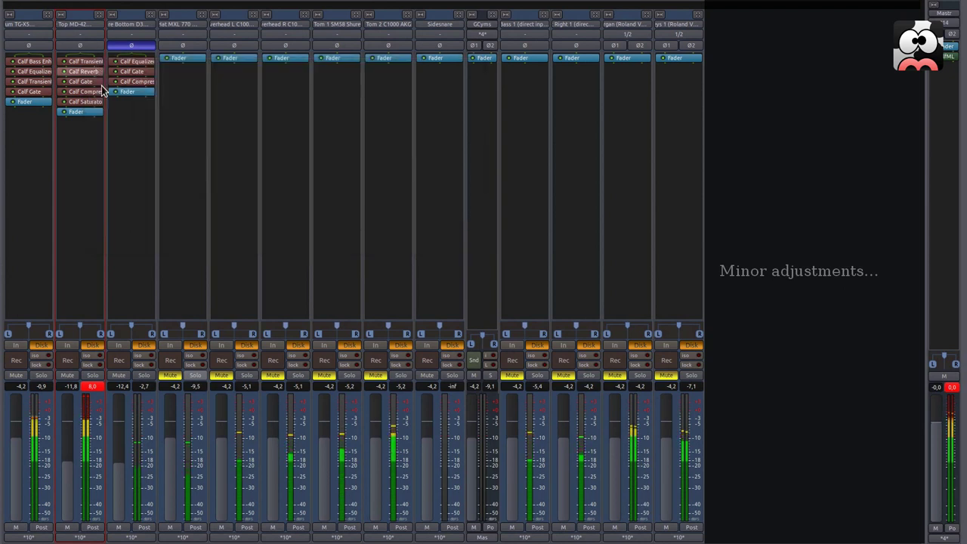
{"action": "left_click", "coordinate": [16, 376]}
{"action": "left_click", "coordinate": [66, 375]}
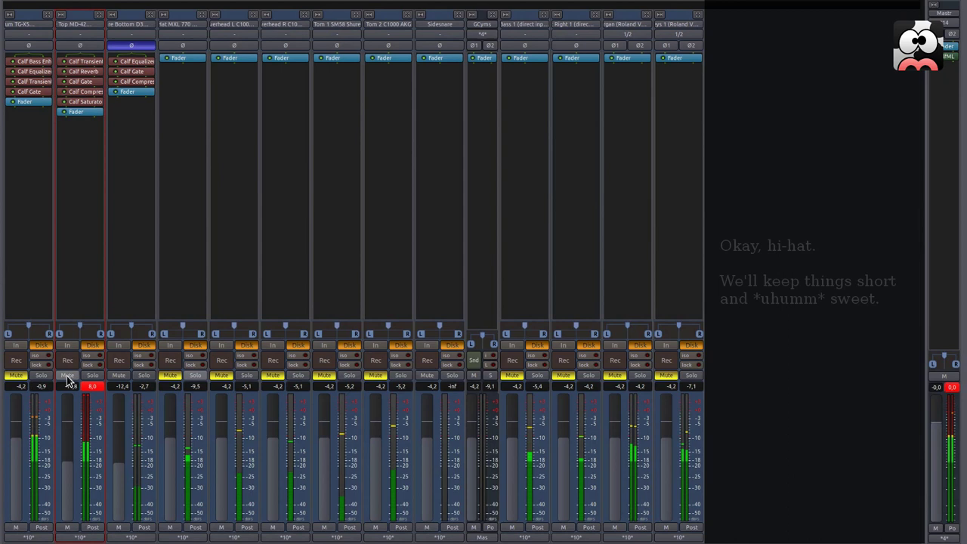
{"action": "left_click", "coordinate": [121, 376]}
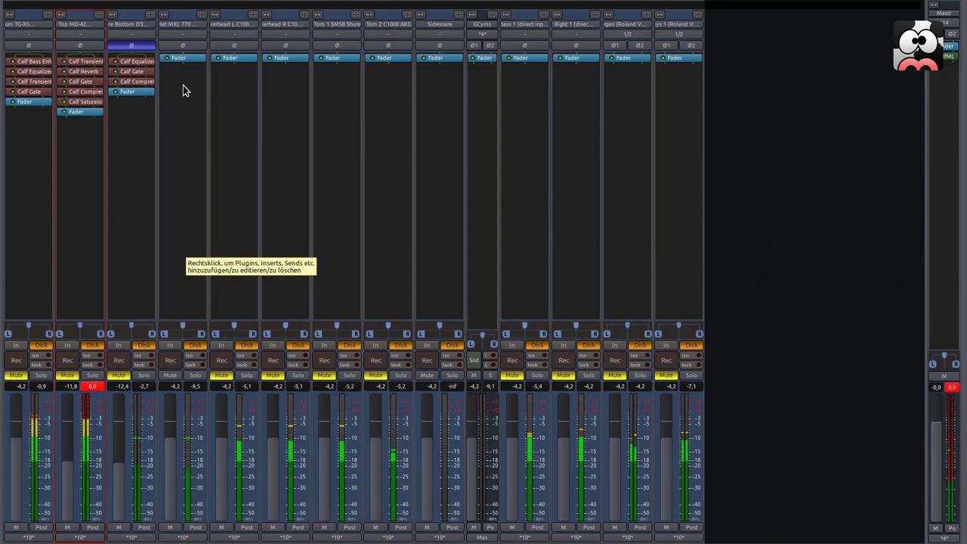
- Insert a Calf Gate before the fader on the HiHat track and open its window
{"action": "right_click", "coordinate": [183, 59]}
{"action": "mouse_move", "coordinate": [200, 62]}
{"action": "mouse_move", "coordinate": [367, 62]}
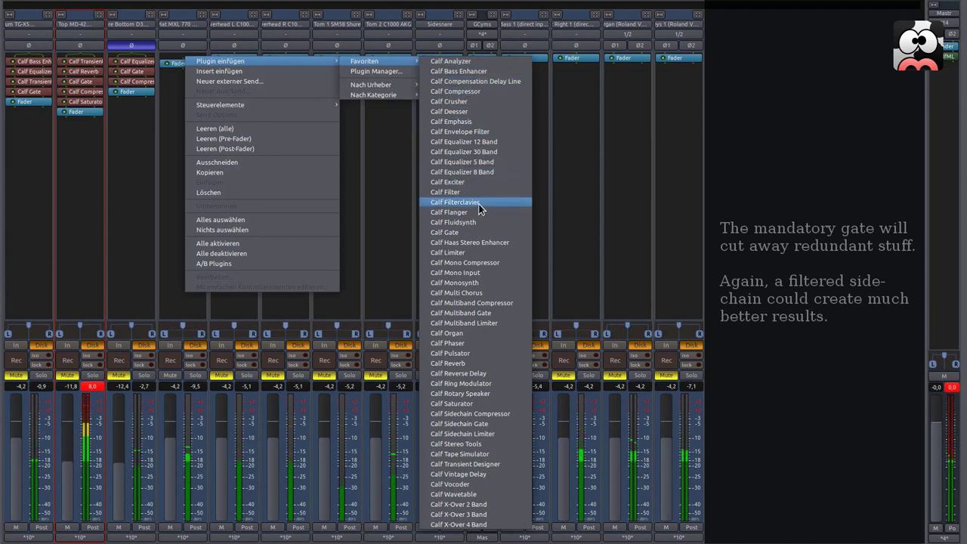
{"action": "left_click", "coordinate": [461, 232]}
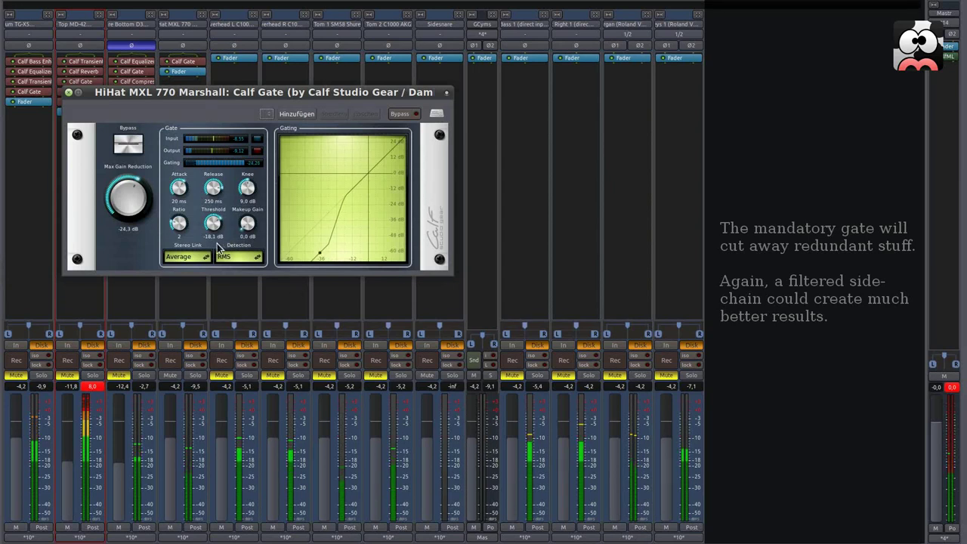
- Set the HiHat Gate's Max Gain Reduction to -inf dB, Ratio to about 2.27, Knee to 13 dB and Threshold to -30.8 dB
{"action": "left_click_drag", "start_coordinate": [139, 204], "coordinate": [133, 259]}
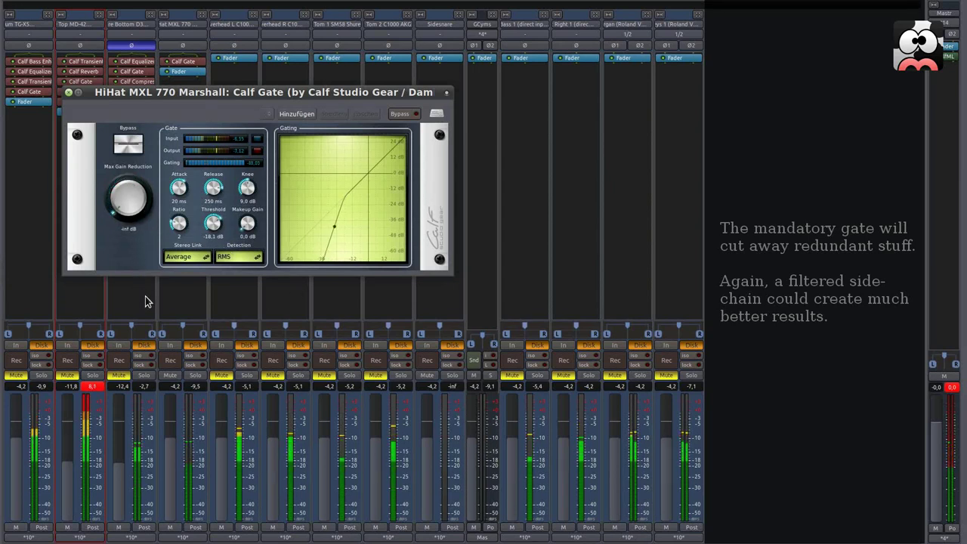
{"action": "left_click_drag", "start_coordinate": [179, 230], "coordinate": [179, 229]}
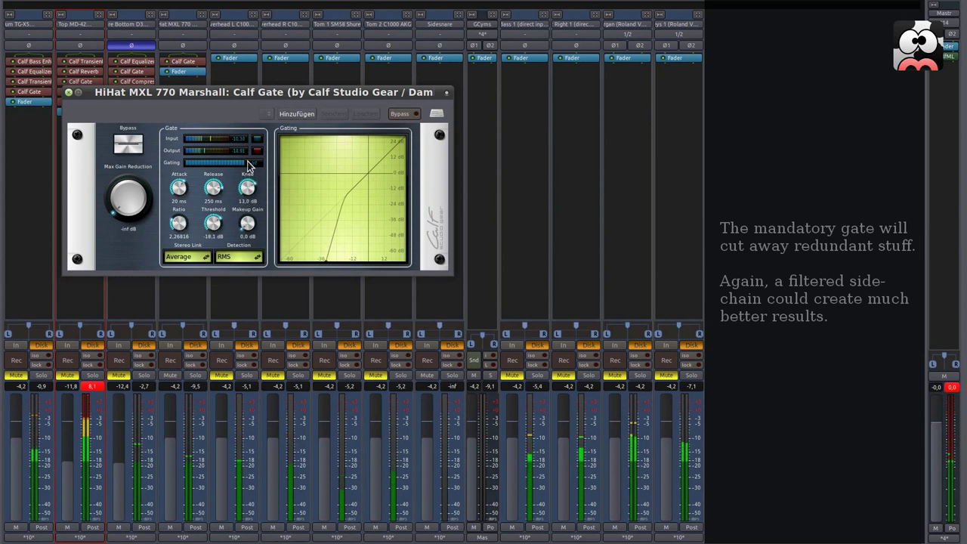
{"action": "mouse_move", "coordinate": [213, 230]}
{"action": "left_mouse_down"}
{"action": "mouse_move", "coordinate": [212, 259]}
{"action": "mouse_move", "coordinate": [212, 235]}
{"action": "left_mouse_up"}
- Compare the HiHat sound with the Gate bypassed and active, set its Attack to about 15.7 ms and close its window
{"action": "left_click", "coordinate": [134, 152]}
{"action": "left_click", "coordinate": [135, 151]}
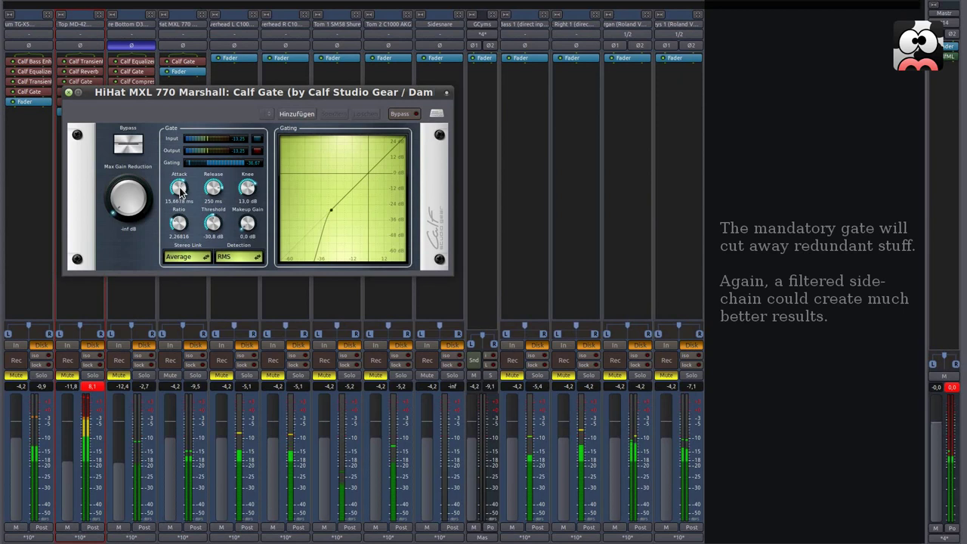
{"action": "left_click", "coordinate": [68, 92]}
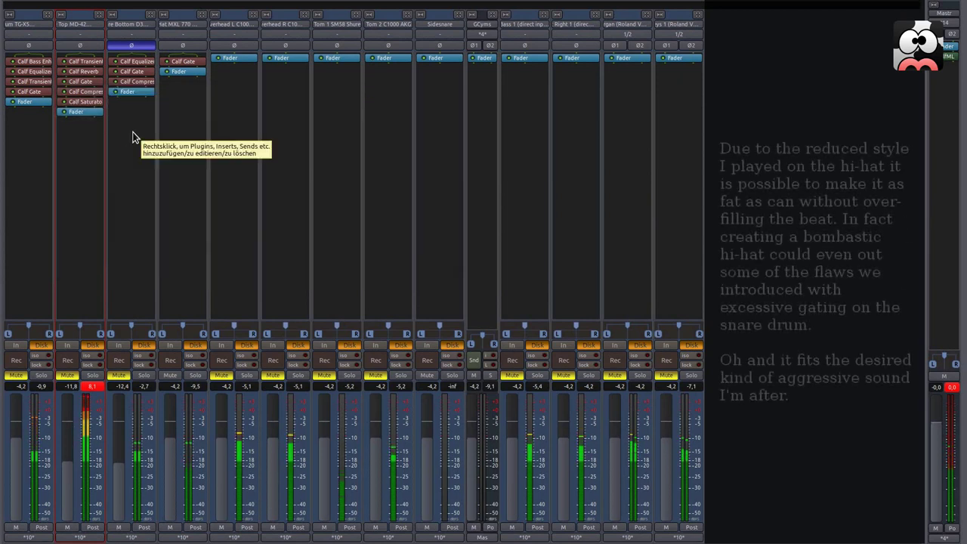
- Insert a Calf Tape Simulator after the Gate on the HiHat track and open its window
{"action": "right_click", "coordinate": [187, 65]}
{"action": "mouse_move", "coordinate": [217, 68]}
{"action": "mouse_move", "coordinate": [404, 76]}
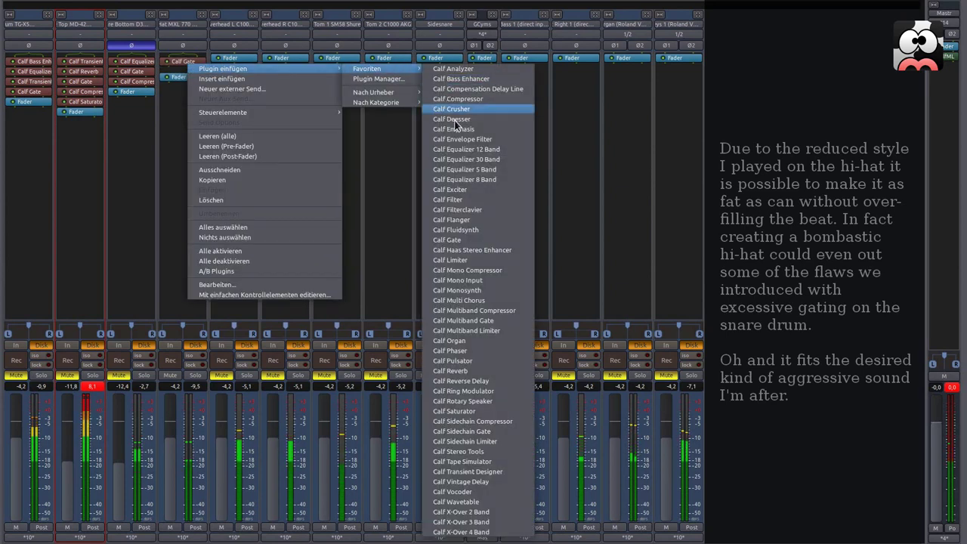
{"action": "left_click", "coordinate": [456, 466]}
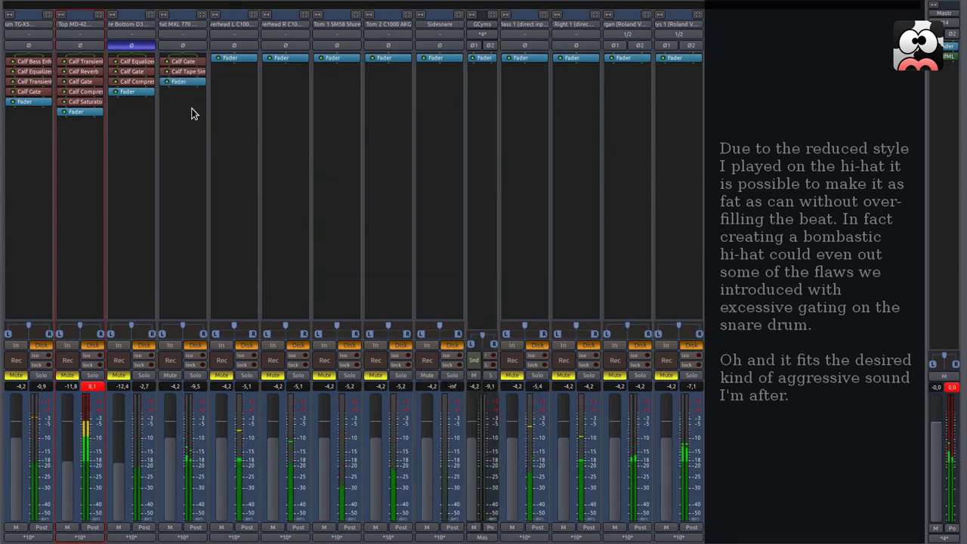
{"action": "double_click", "coordinate": [193, 77]}
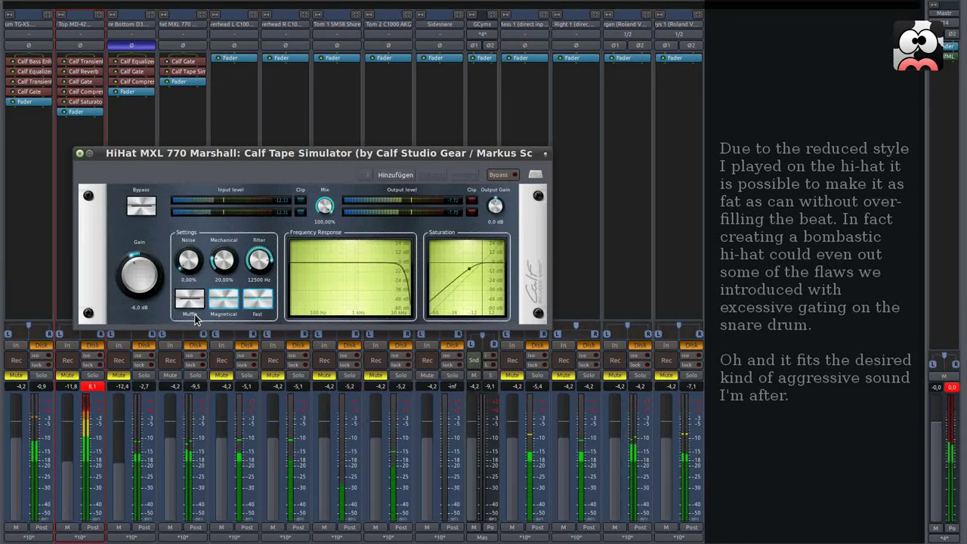
- Turn off the Tape Simulator's Magnetical option, raise its Gain to 36.1 dB and lower its Output Gain to -12.7 dB
{"action": "left_click", "coordinate": [225, 301]}
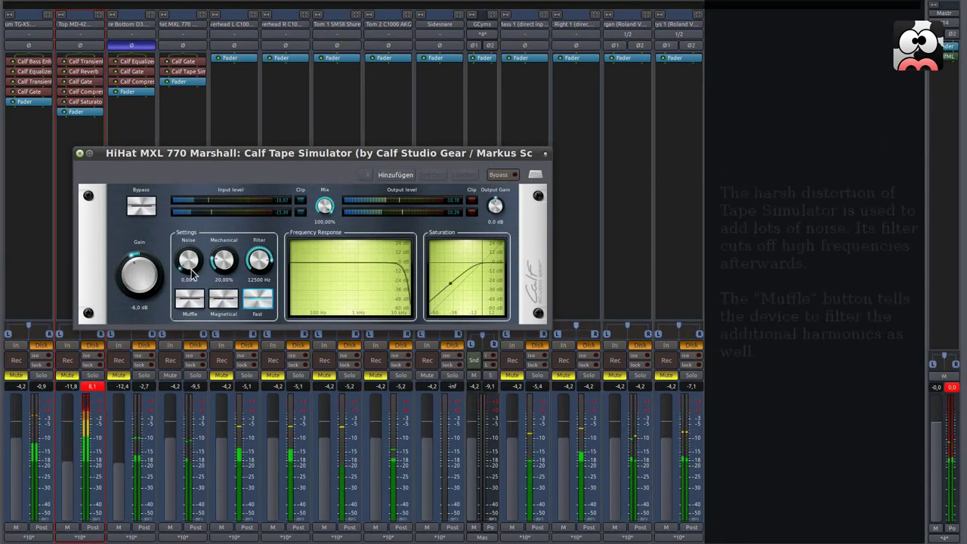
{"action": "left_click_drag", "start_coordinate": [139, 261], "coordinate": [138, 161]}
{"action": "left_click_drag", "start_coordinate": [495, 207], "coordinate": [496, 239]}
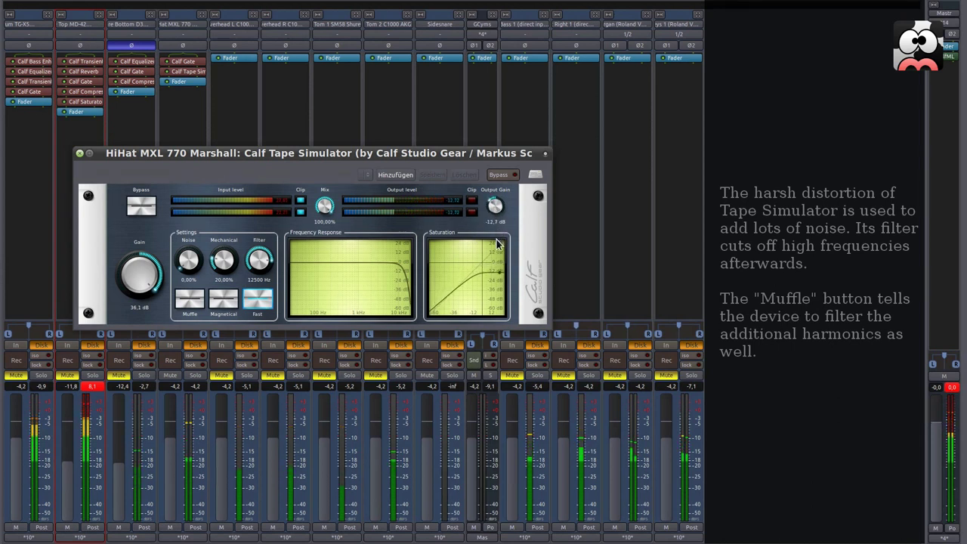
- Set the Tape Simulator's Filter to about 5600 Hz with Muffle on and Output Gain to -13.3 dB, check the bypass and close its window
{"action": "left_click_drag", "start_coordinate": [269, 261], "coordinate": [259, 287]}
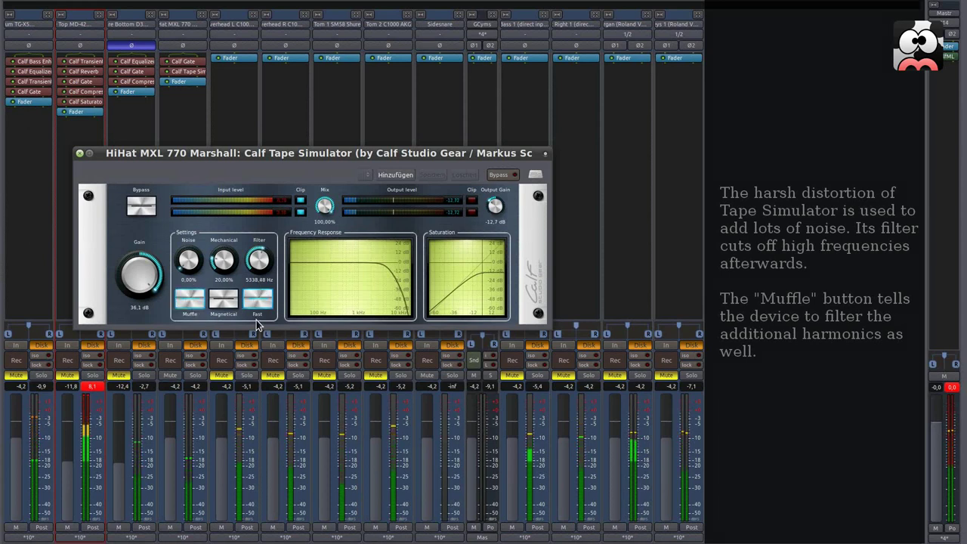
{"action": "left_click", "coordinate": [194, 304]}
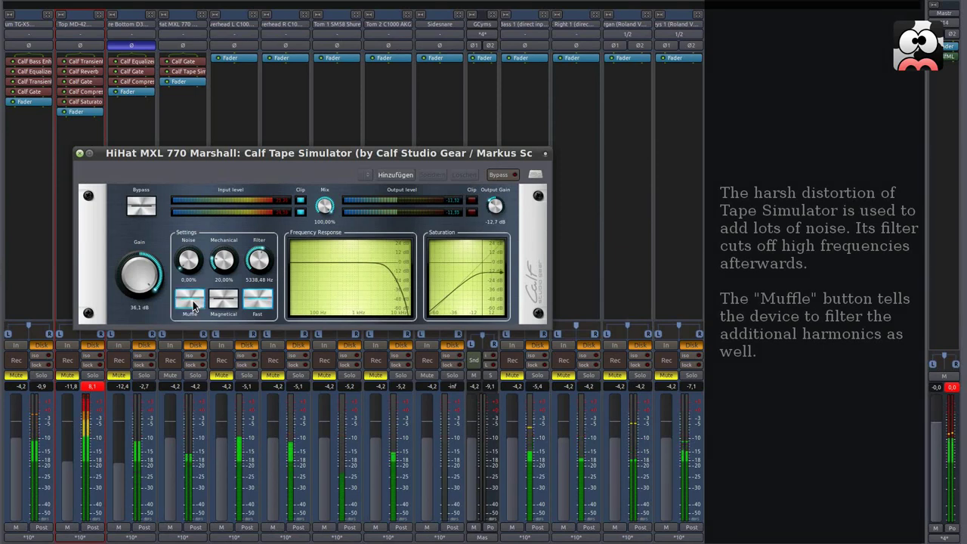
{"action": "scroll", "coordinate": [257, 261], "scroll_direction": "up", "scroll_amount": 1}
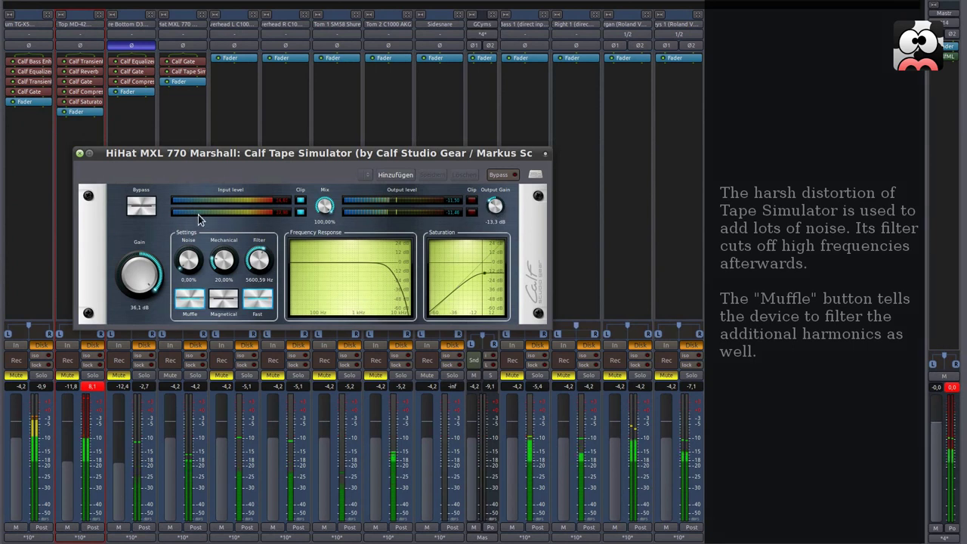
{"action": "left_click", "coordinate": [148, 210]}
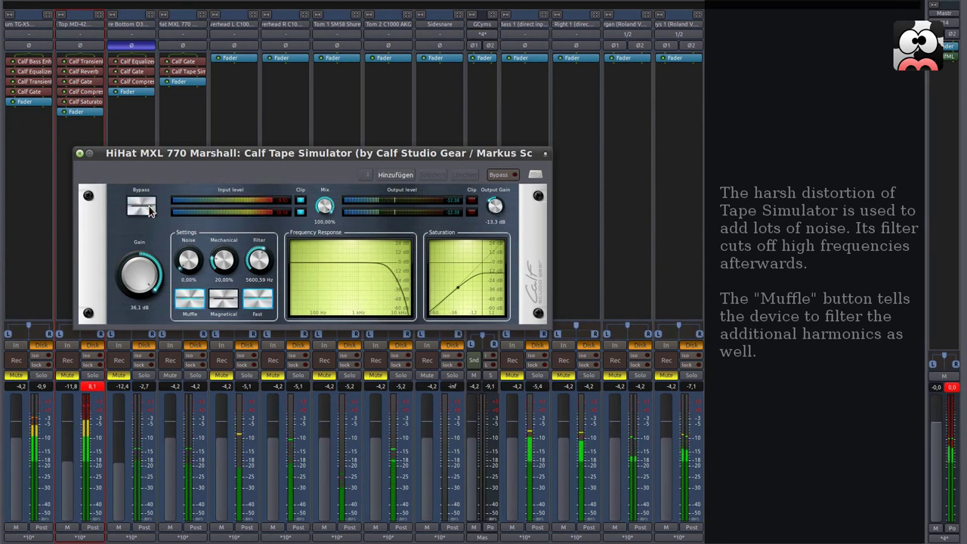
{"action": "left_click", "coordinate": [80, 153]}
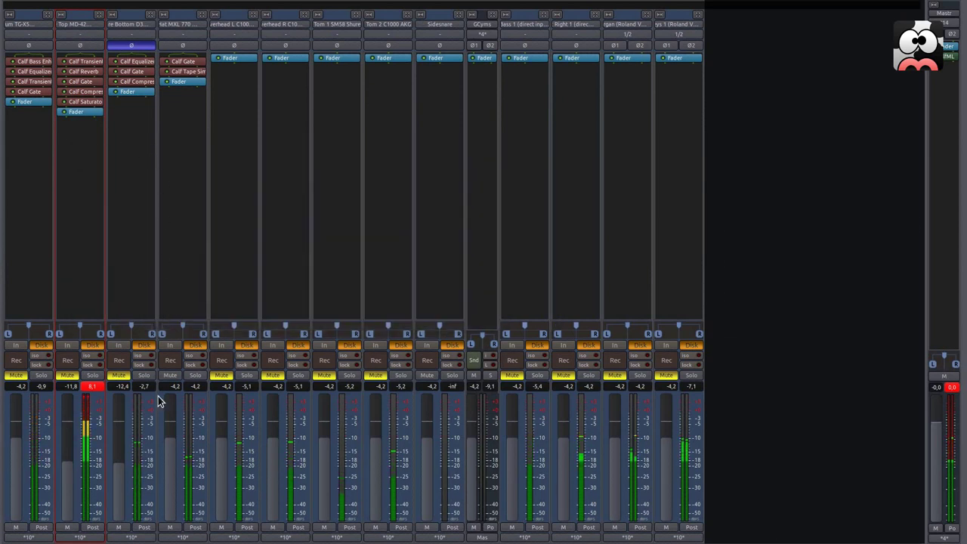
- Set the HiHat fader to -9.4 dB and unmute the Snare Bottom, Snare Top and bass drum tracks
{"action": "left_click_drag", "start_coordinate": [166, 459], "coordinate": [169, 484]}
{"action": "left_click", "coordinate": [119, 375]}
{"action": "left_click", "coordinate": [67, 375]}
{"action": "left_click", "coordinate": [16, 375]}
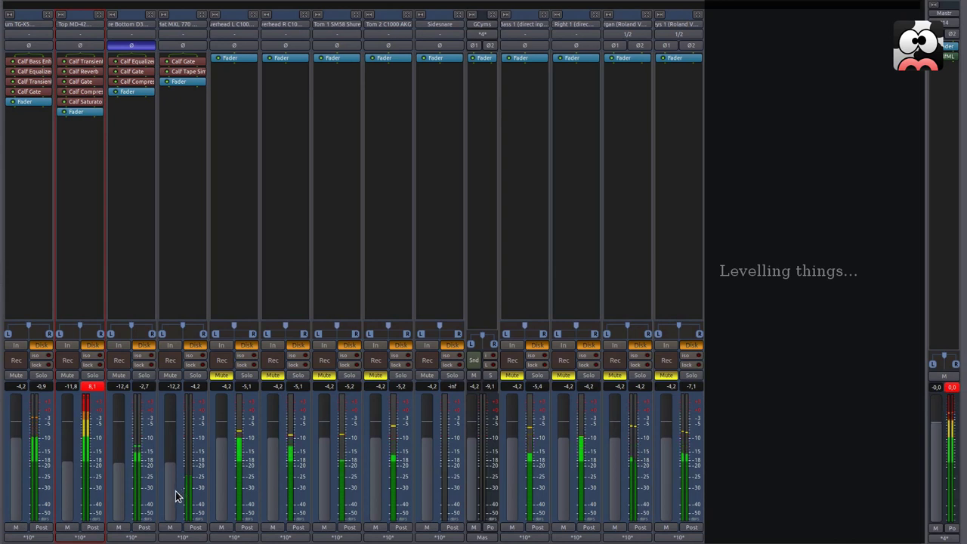
{"action": "left_click_drag", "start_coordinate": [173, 491], "coordinate": [173, 488]}
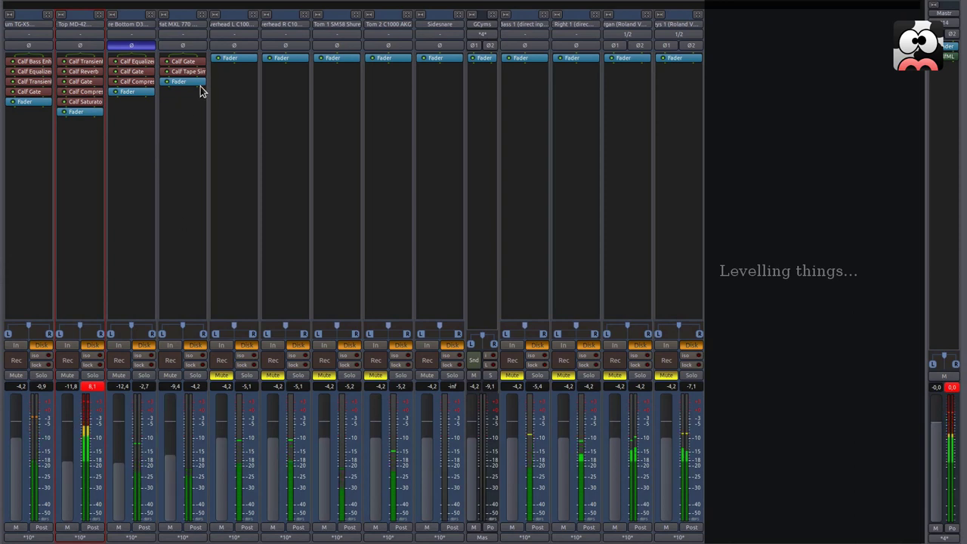
- Reopen the HiHat's Calf Gate, raise its Threshold to about -27.9 dB and close its window
{"action": "double_click", "coordinate": [189, 64]}
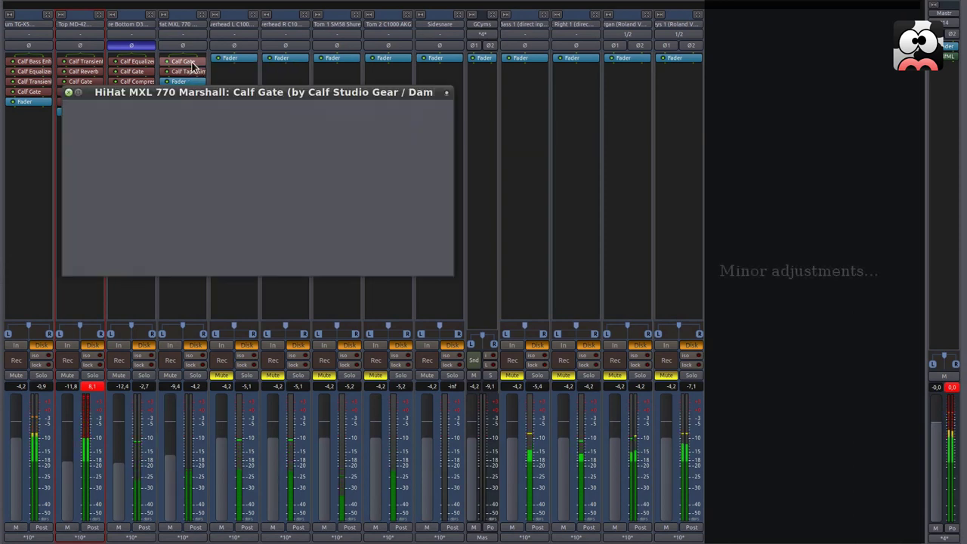
{"action": "left_click_drag", "start_coordinate": [211, 226], "coordinate": [210, 220]}
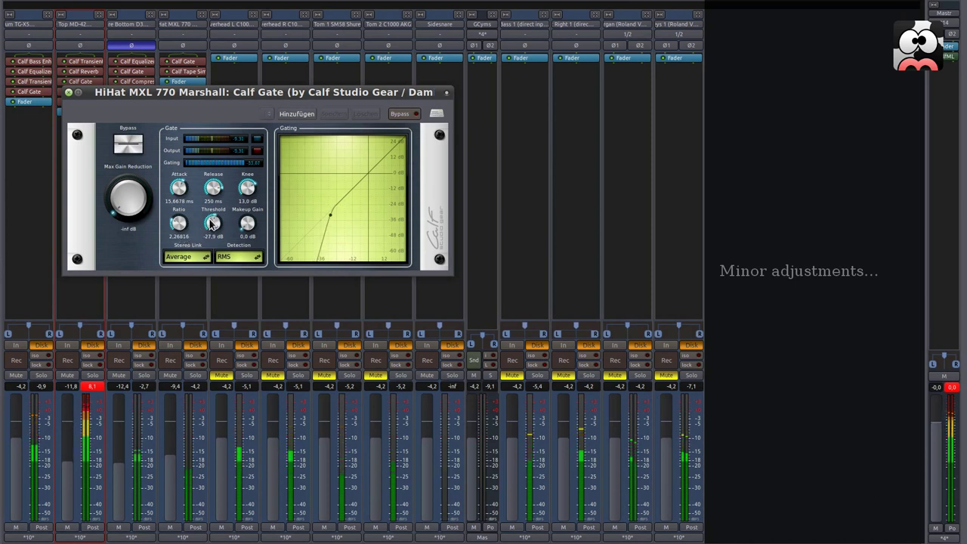
{"action": "left_click", "coordinate": [68, 92]}
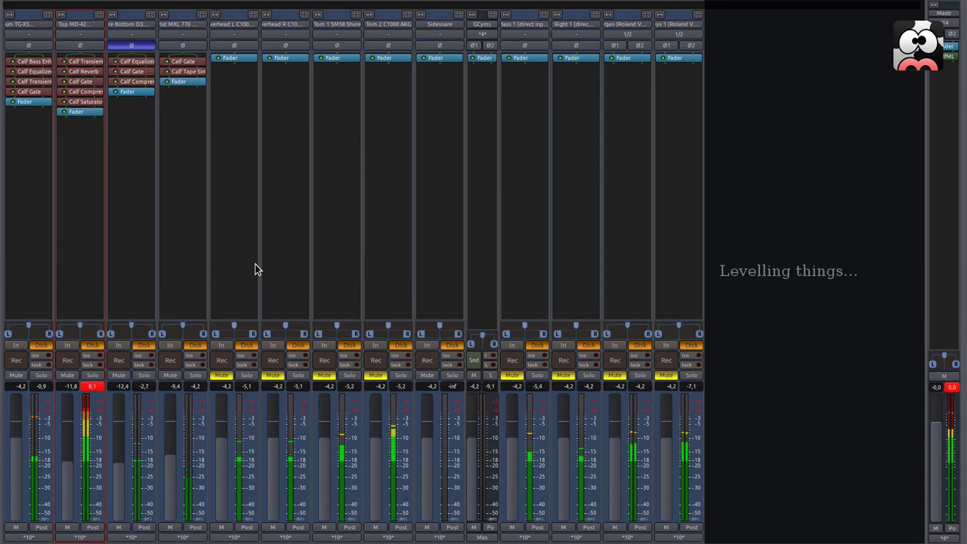
- Set the Snare Top fader to -13.1 dB and the HiHat fader to -8.8 dB, and pan the HiHat partly to the right
{"action": "left_click_drag", "start_coordinate": [71, 451], "coordinate": [71, 466]}
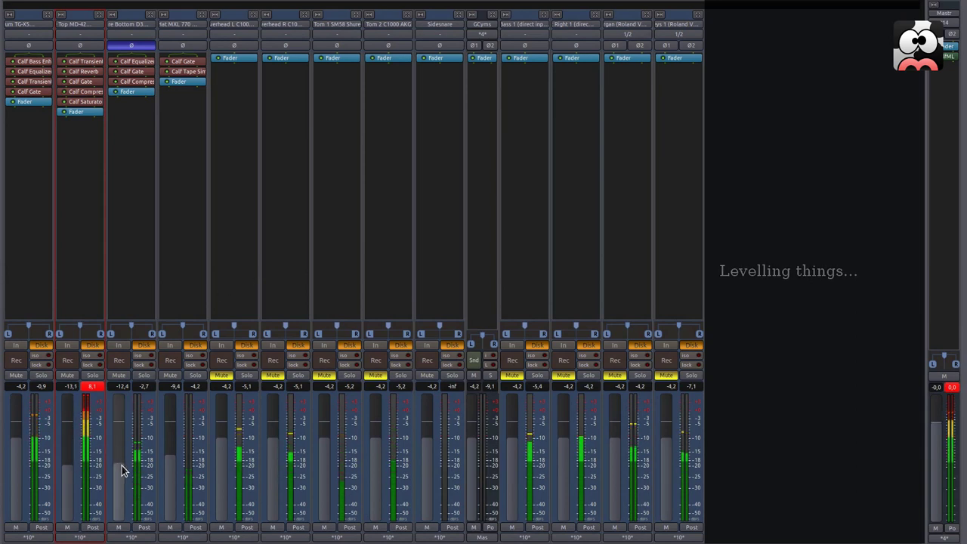
{"action": "left_click_drag", "start_coordinate": [167, 475], "coordinate": [173, 470]}
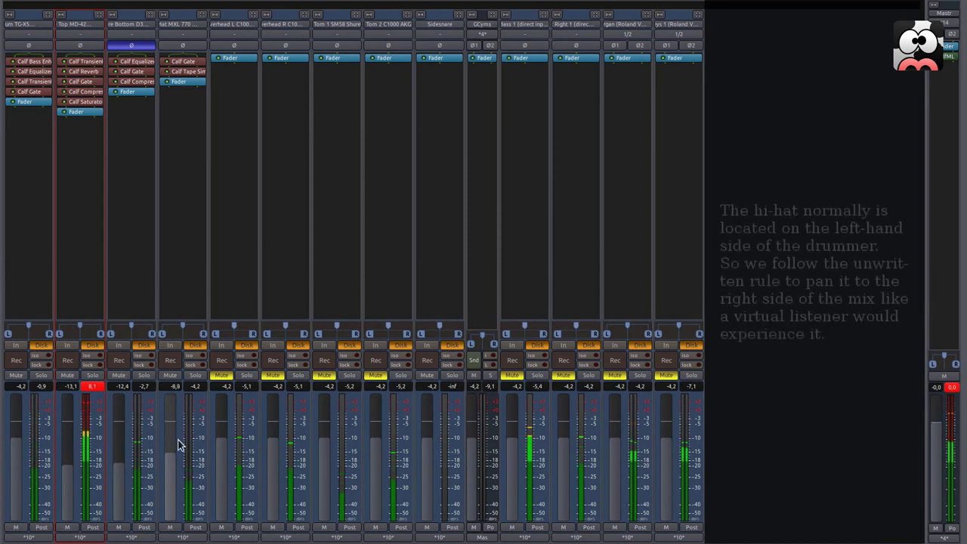
{"action": "left_click_drag", "start_coordinate": [164, 332], "coordinate": [203, 332]}
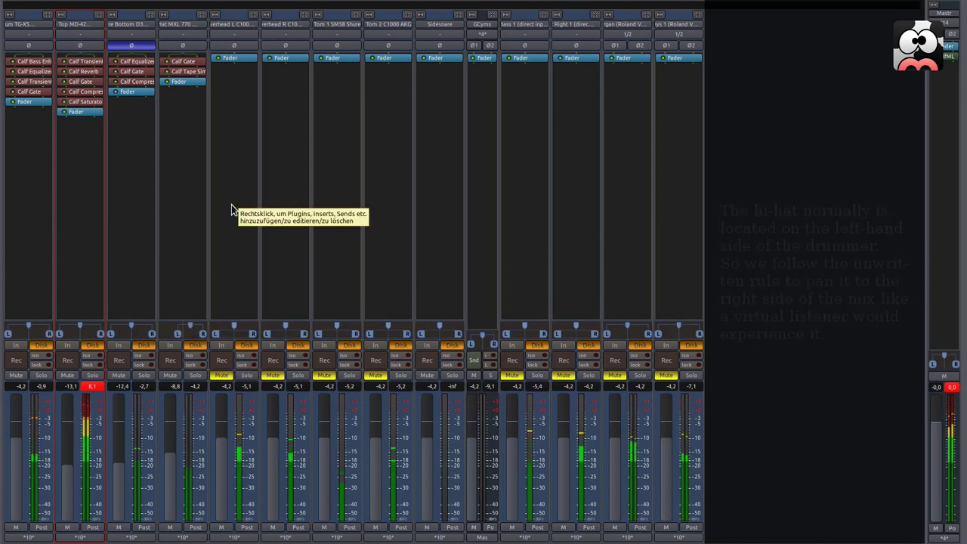
- Unmute the Overhead L and Overhead R tracks and solo both of them
{"action": "left_click", "coordinate": [223, 376]}
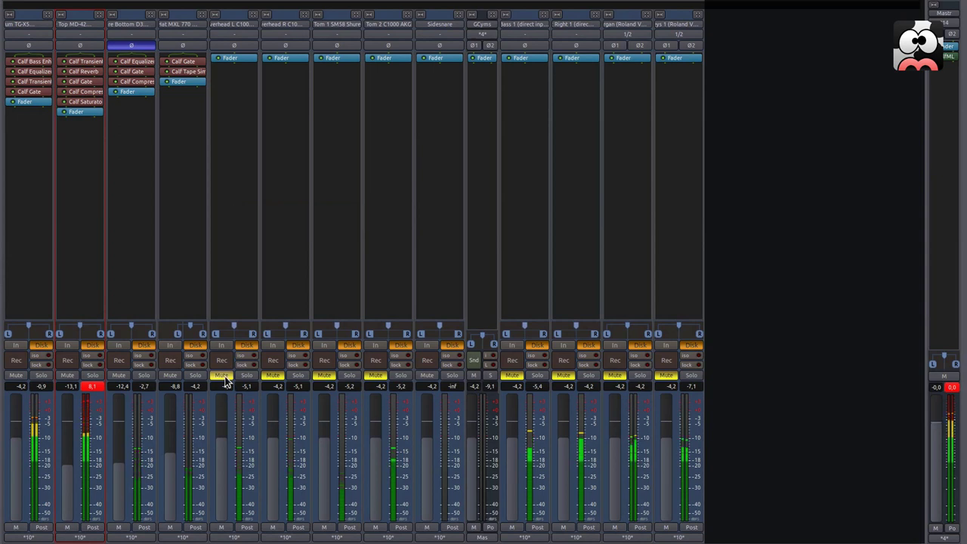
{"action": "left_click", "coordinate": [275, 375]}
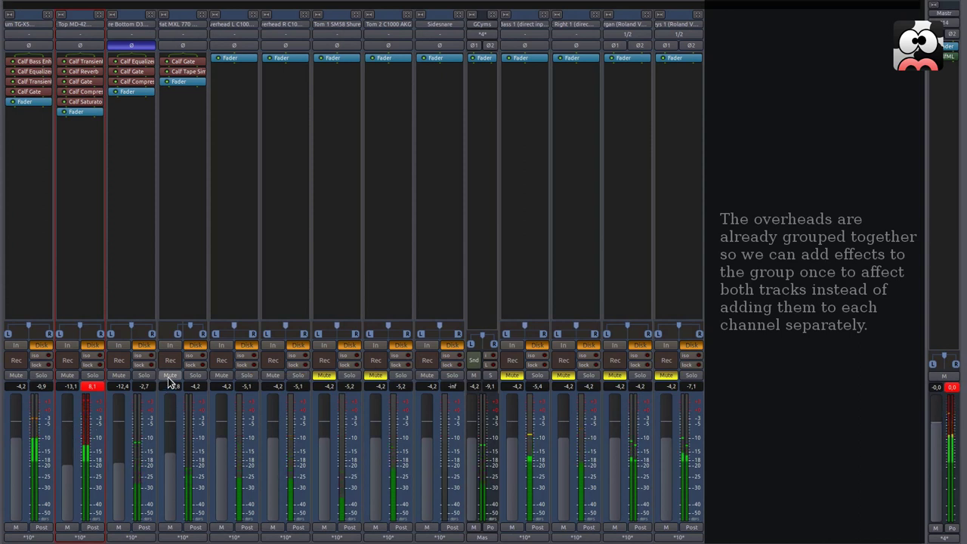
{"action": "left_click", "coordinate": [250, 376]}
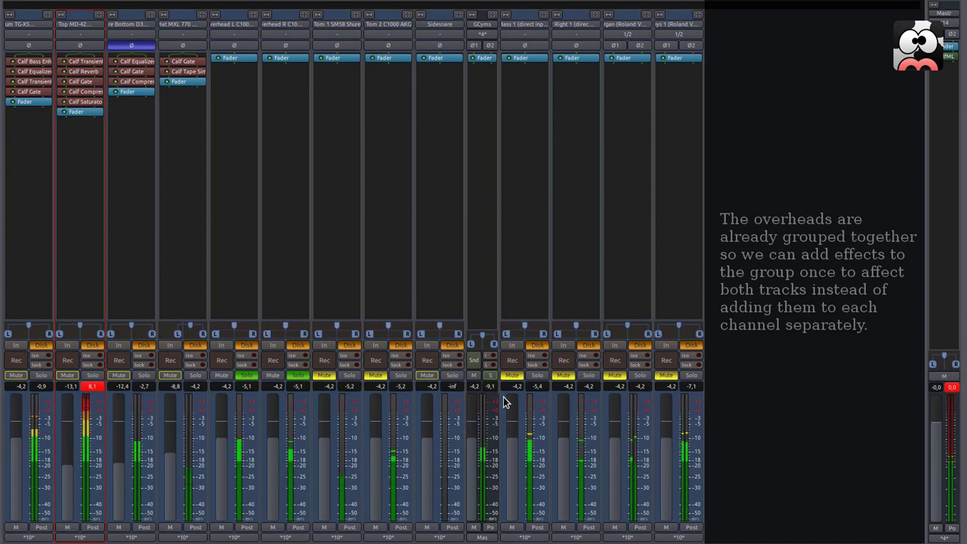
- Insert a Calf Equalizer 8 Band on the cymbals group bus and open its window
{"action": "right_click", "coordinate": [484, 172]}
{"action": "mouse_move", "coordinate": [496, 172]}
{"action": "mouse_move", "coordinate": [655, 172]}
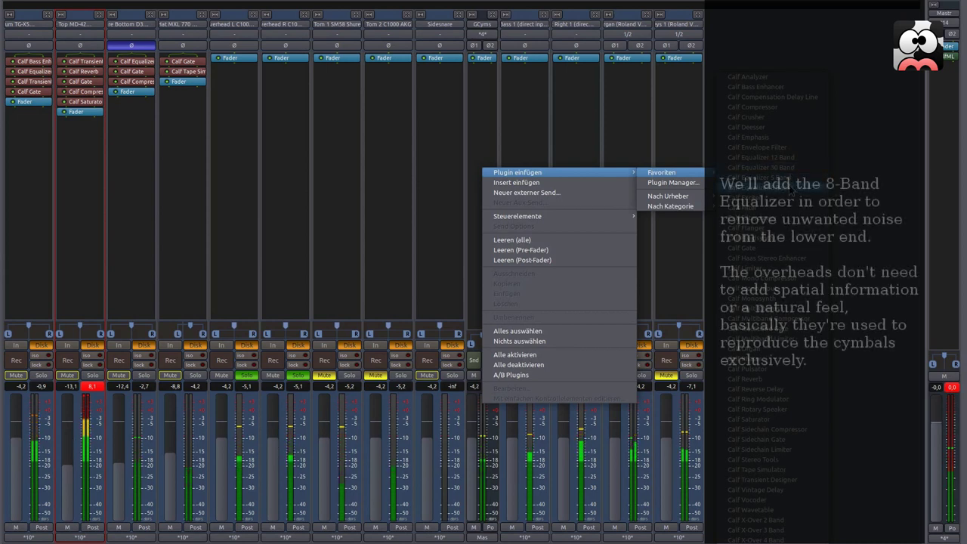
{"action": "left_click", "coordinate": [785, 187]}
{"action": "double_click", "coordinate": [485, 70]}
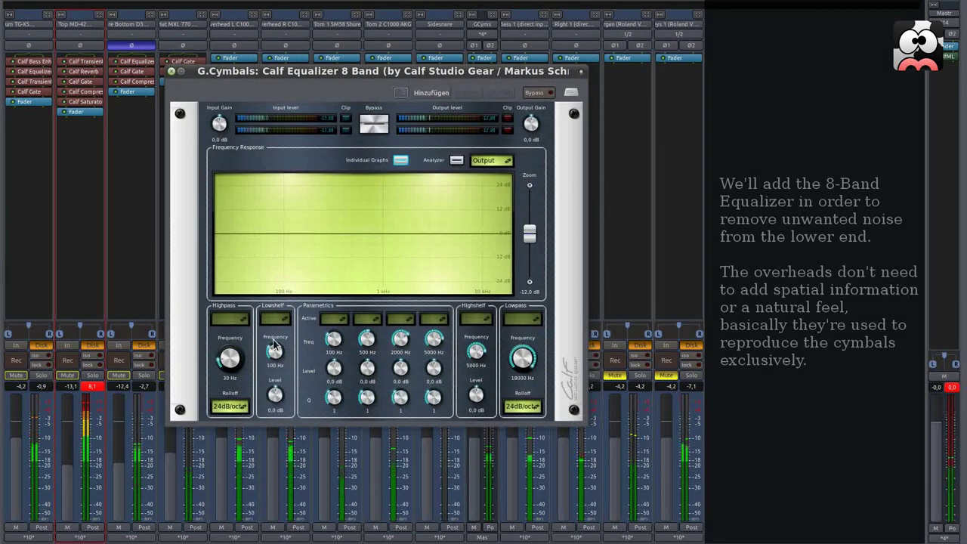
- Switch on the cymbals equalizer's Highpass filter and set its frequency to about 413 Hz
{"action": "left_click", "coordinate": [230, 320]}
{"action": "left_click", "coordinate": [219, 330]}
{"action": "left_click_drag", "start_coordinate": [214, 268], "coordinate": [343, 270]}
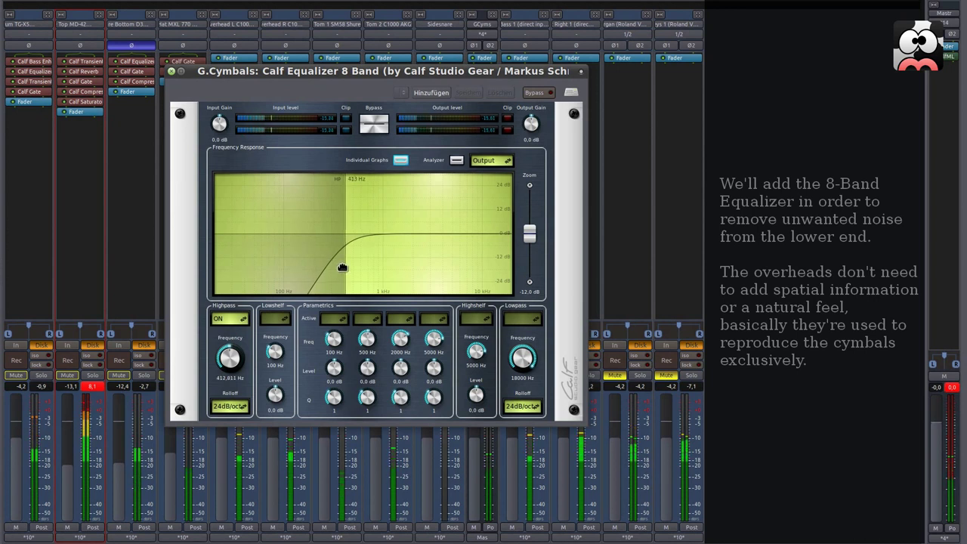
- Switch on the cymbals equalizer's Highshelf filter and set it to about 4750 Hz with a level of 4.4 dB
{"action": "left_click", "coordinate": [476, 318]}
{"action": "left_click", "coordinate": [476, 334]}
{"action": "mouse_move", "coordinate": [451, 232]}
{"action": "left_mouse_down"}
{"action": "mouse_move", "coordinate": [447, 205]}
{"action": "mouse_move", "coordinate": [406, 204]}
{"action": "mouse_move", "coordinate": [448, 224]}
{"action": "left_mouse_up"}
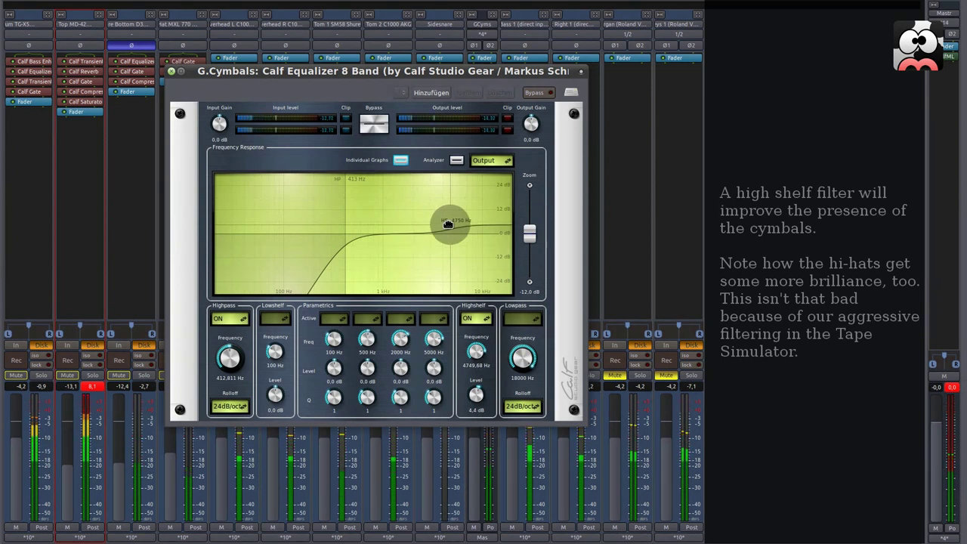
- Raise the cymbals equalizer's Highshelf frequency to about 4862 Hz and close the equalizer window
{"action": "left_click_drag", "start_coordinate": [447, 224], "coordinate": [452, 223]}
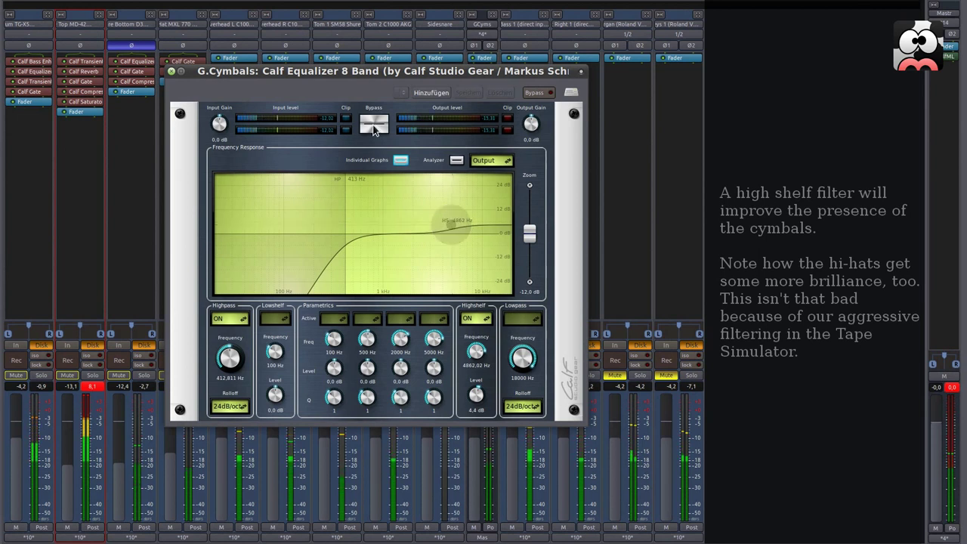
{"action": "left_click", "coordinate": [173, 72]}
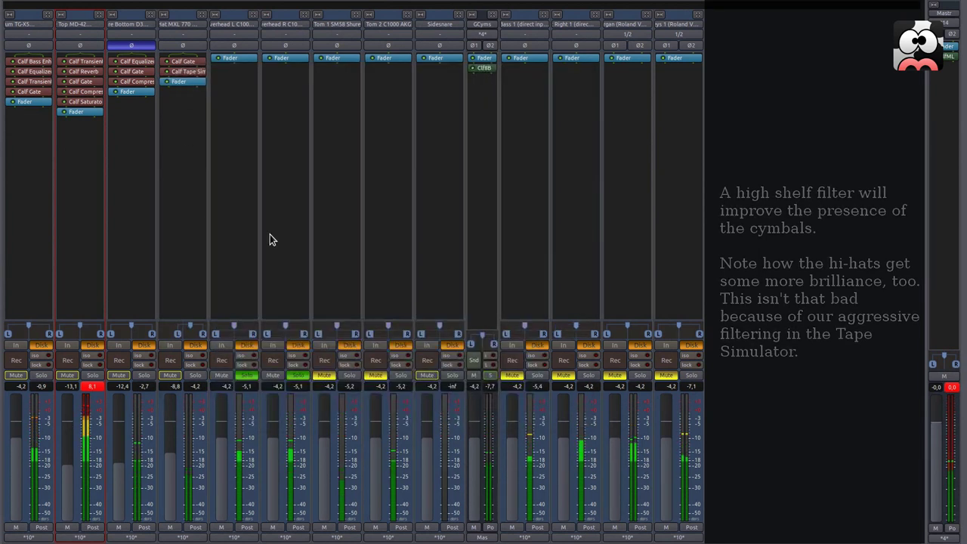
- Replay the soloed overheads from bar 17 and from the song start to judge drums against cymbals, returning to the mixer
{"action": "key", "text": "alt+m"}
{"action": "left_click", "coordinate": [426, 84]}
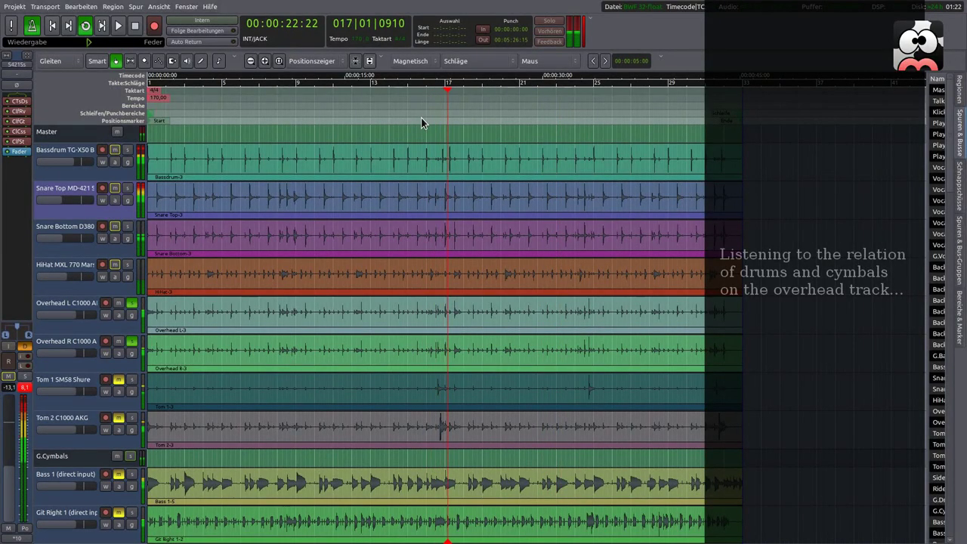
{"action": "left_click", "coordinate": [152, 85]}
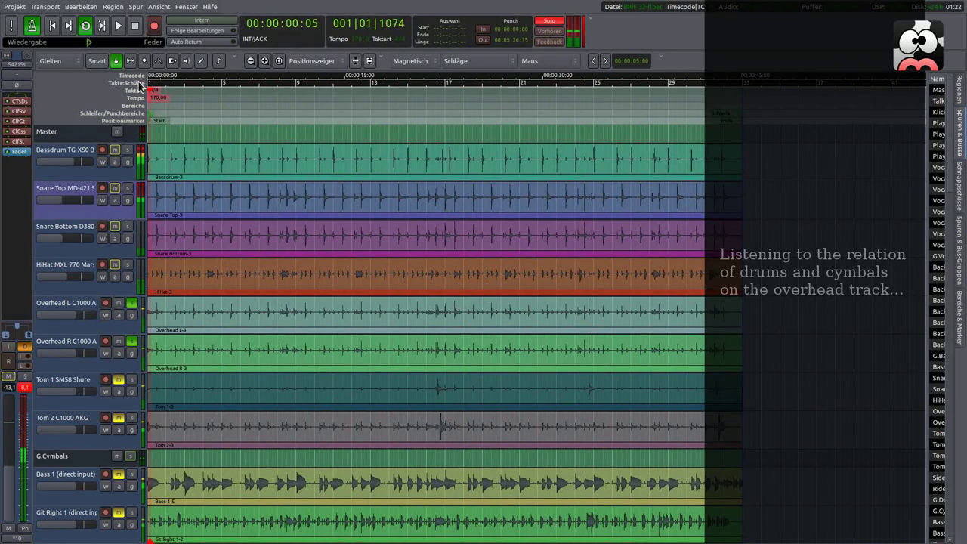
{"action": "key", "text": "alt+m"}
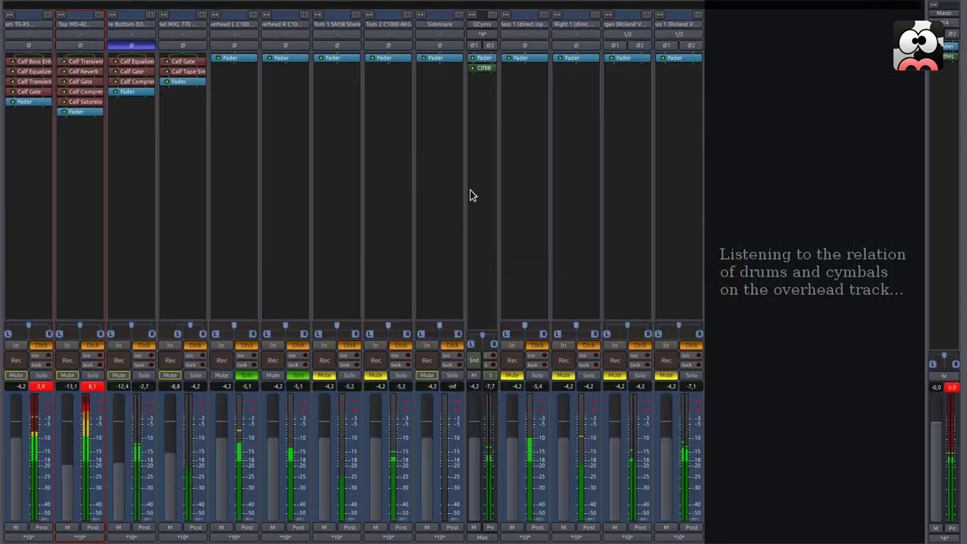
- Insert a Calf Compressor on the cymbals group bus and order the plugins before the fader, equalizer first and compressor second
{"action": "right_click", "coordinate": [488, 70]}
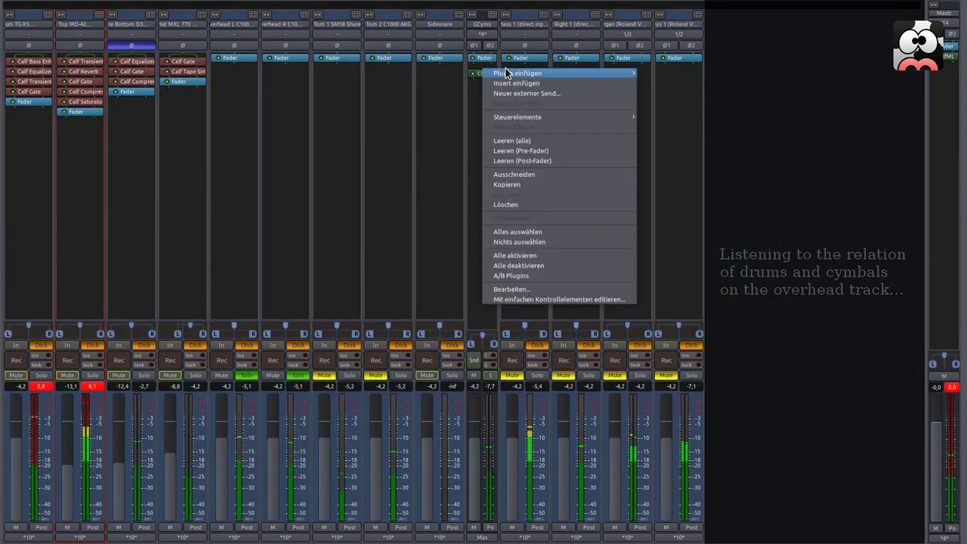
{"action": "mouse_move", "coordinate": [506, 68]}
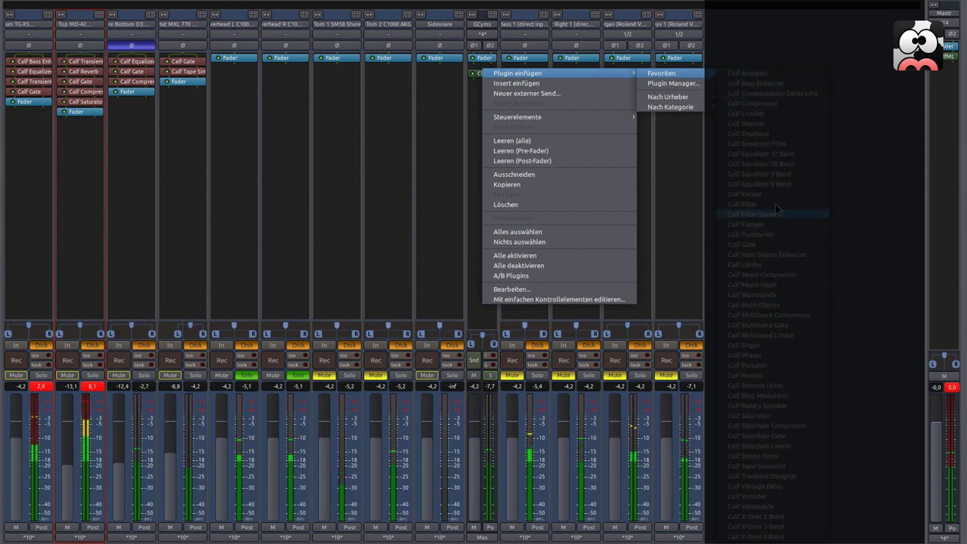
{"action": "left_click", "coordinate": [773, 105]}
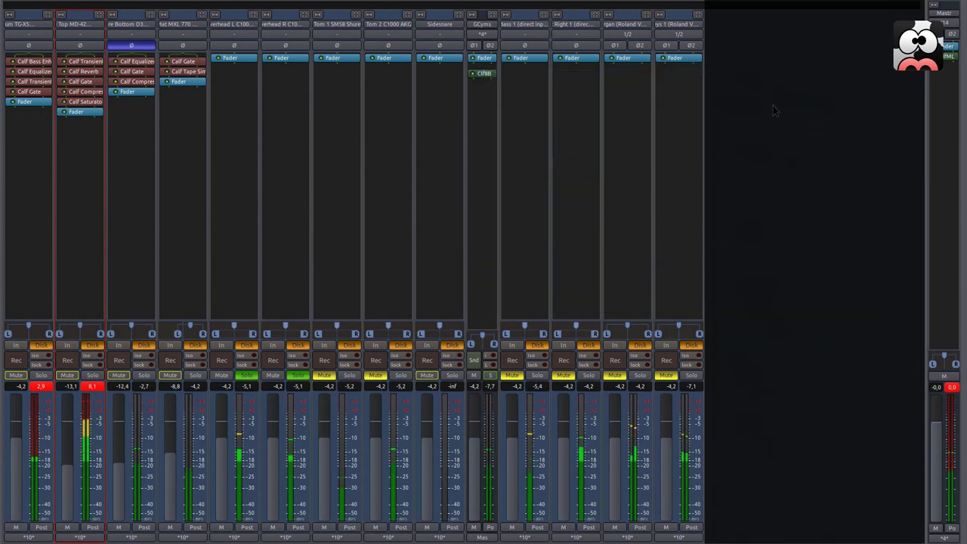
{"action": "double_click", "coordinate": [491, 77]}
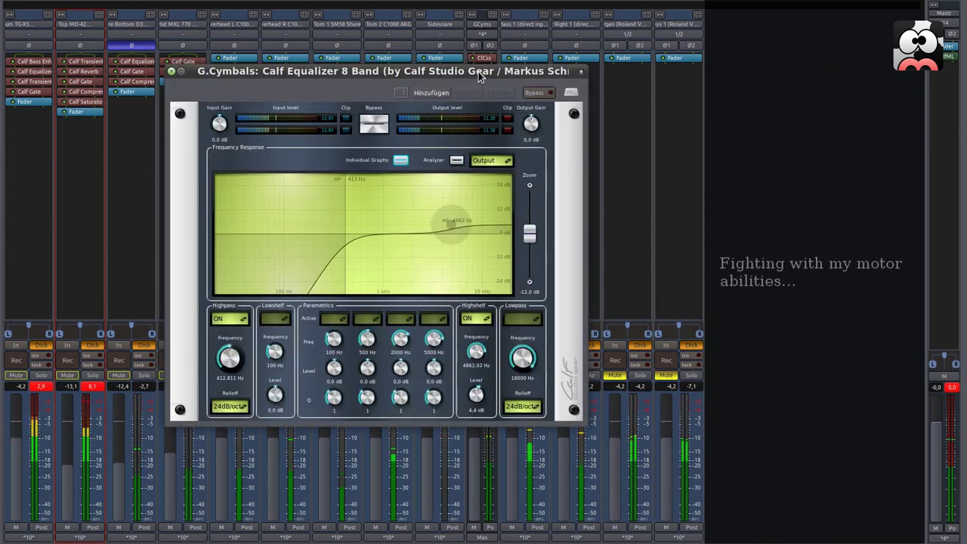
{"action": "left_click_drag", "start_coordinate": [478, 72], "coordinate": [471, 72]}
{"action": "left_click", "coordinate": [163, 73]}
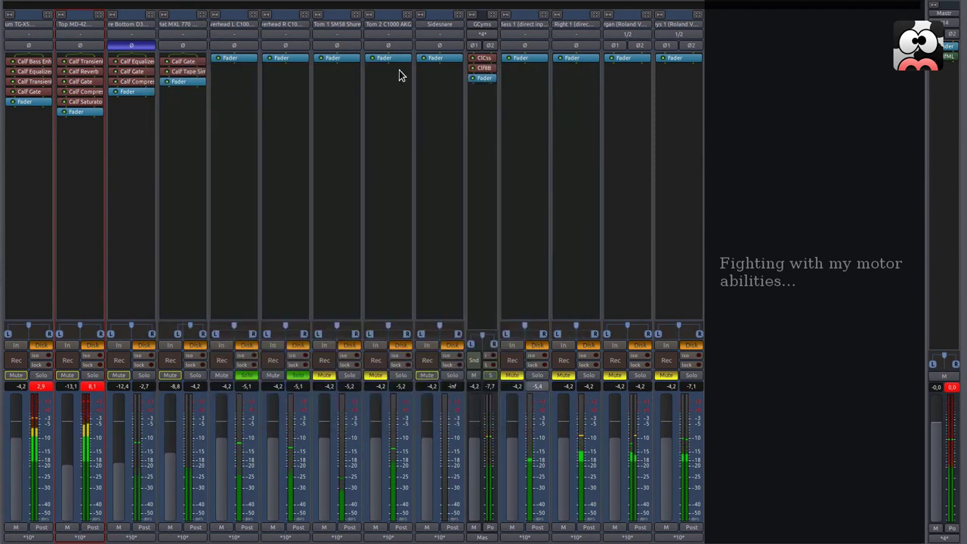
{"action": "mouse_move", "coordinate": [489, 72]}
{"action": "left_mouse_down"}
{"action": "mouse_move", "coordinate": [486, 64]}
{"action": "mouse_move", "coordinate": [484, 76]}
{"action": "left_mouse_up"}
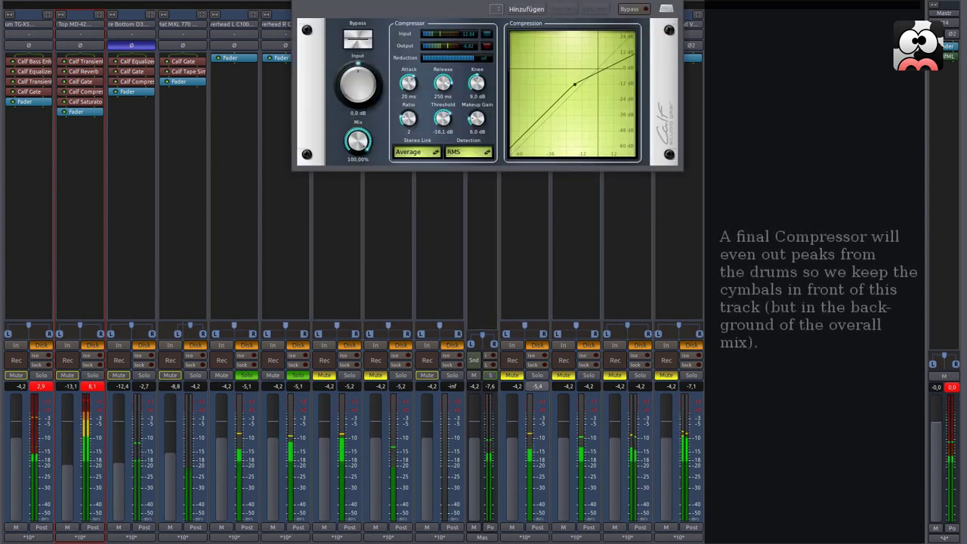
- Set the cymbals compressor to attack 9.16 ms, release 319 ms, knee 8.5 dB, ratio 5.54 and threshold -22.9 dB, compare with bypass, and close it
{"action": "left_click_drag", "start_coordinate": [477, 11], "coordinate": [356, 141]}
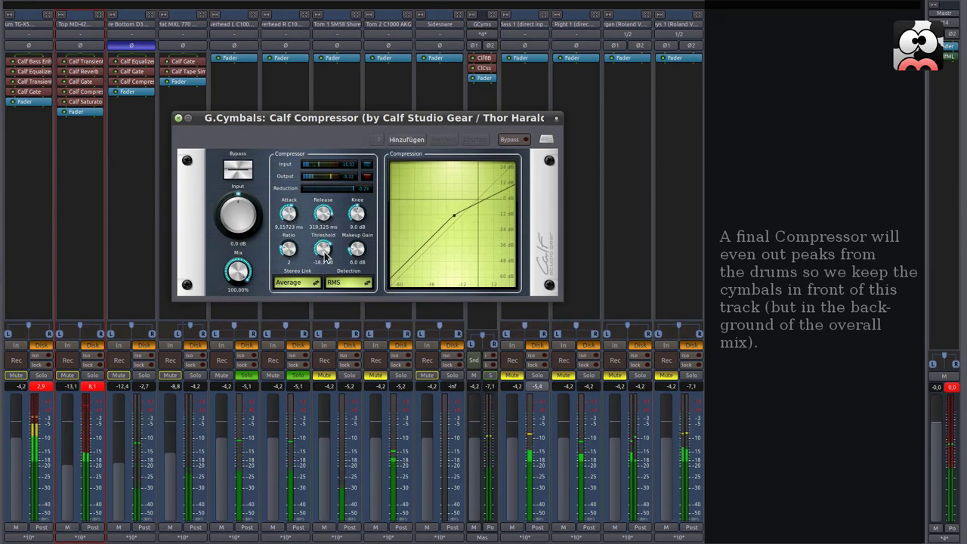
{"action": "left_click_drag", "start_coordinate": [295, 257], "coordinate": [291, 228]}
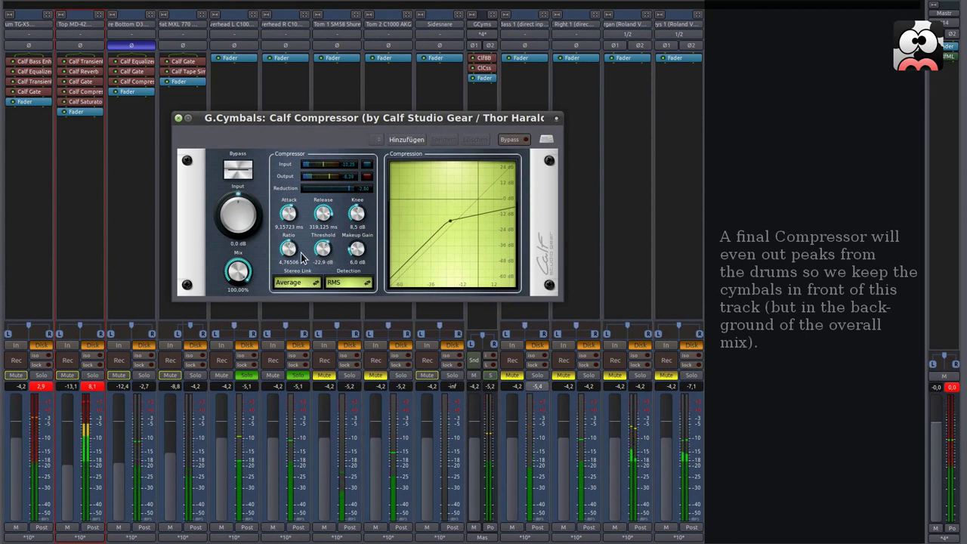
{"action": "left_click_drag", "start_coordinate": [288, 252], "coordinate": [287, 247]}
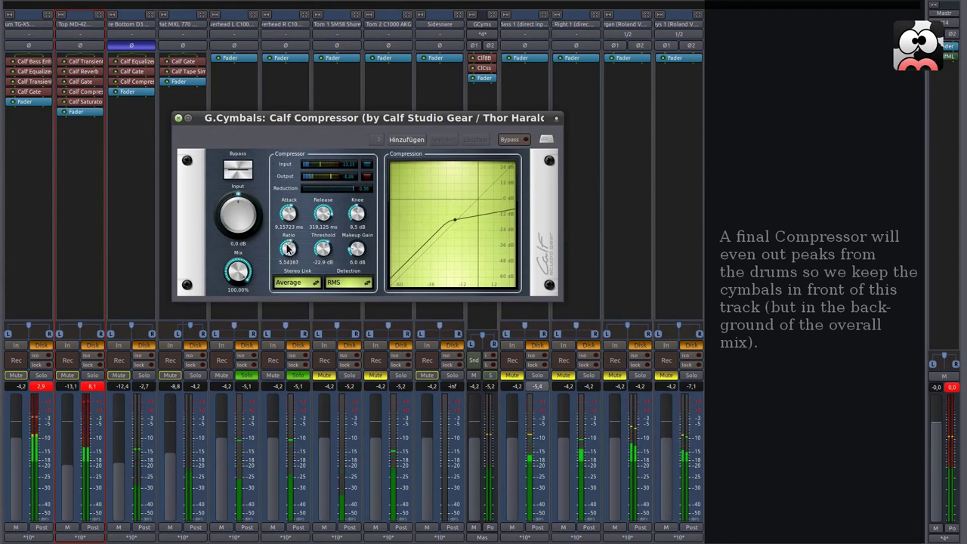
{"action": "left_click", "coordinate": [240, 170]}
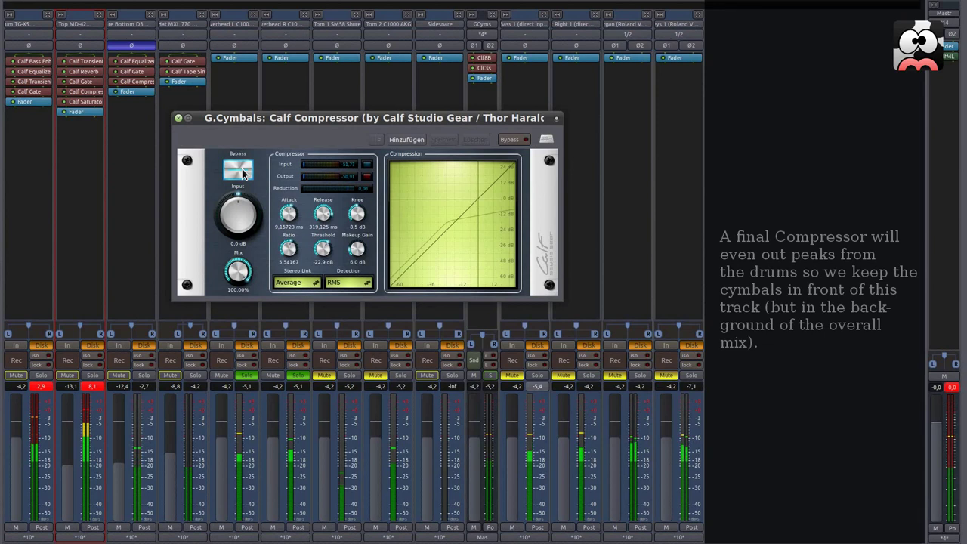
{"action": "left_click", "coordinate": [177, 118]}
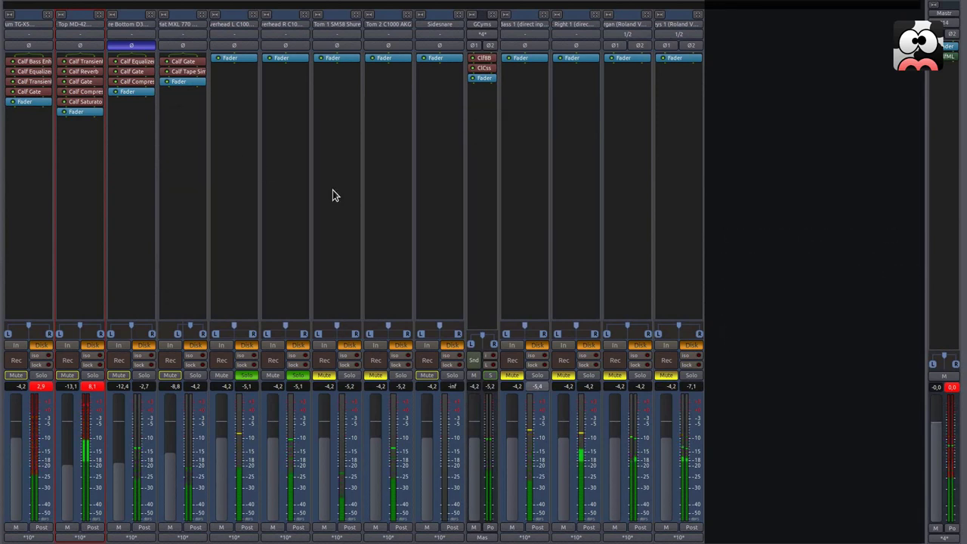
- Unsolo both overhead tracks and pan Overhead R fully right and Overhead L fully left
{"action": "left_click", "coordinate": [295, 375]}
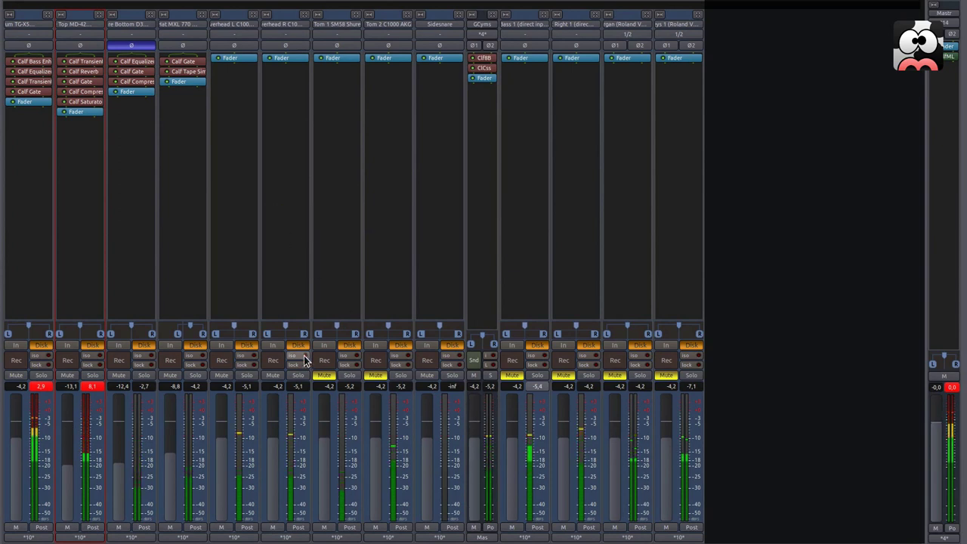
{"action": "mouse_move", "coordinate": [267, 340]}
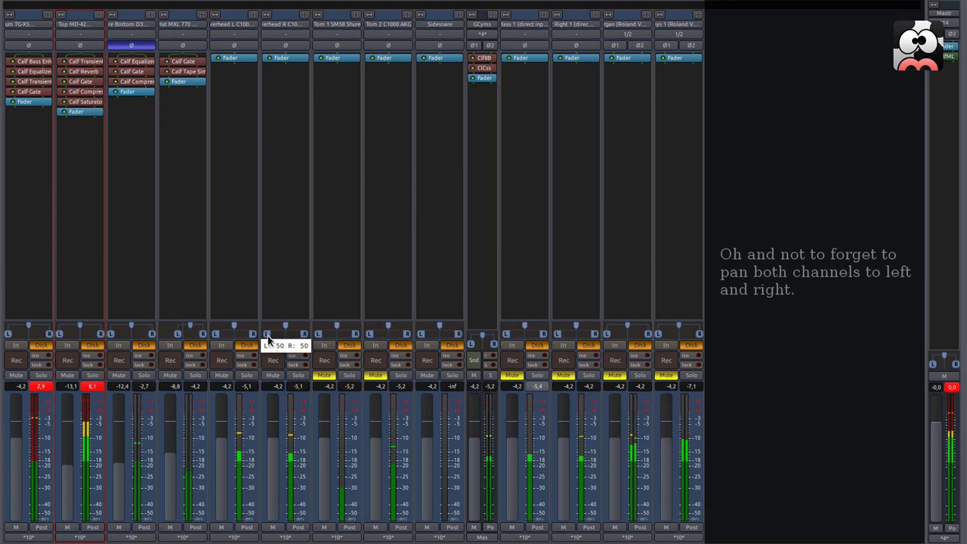
{"action": "left_click_drag", "start_coordinate": [285, 331], "coordinate": [298, 325]}
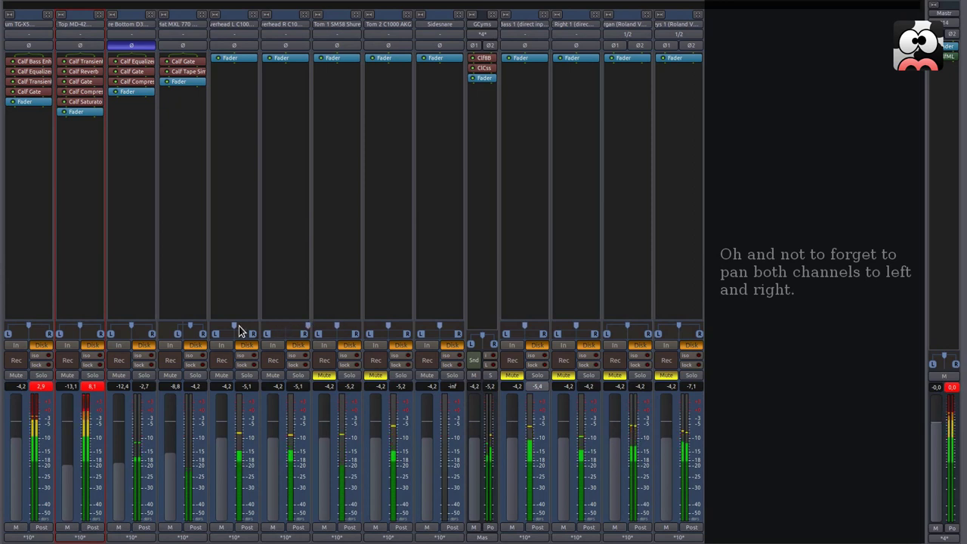
{"action": "left_click_drag", "start_coordinate": [234, 328], "coordinate": [200, 330]}
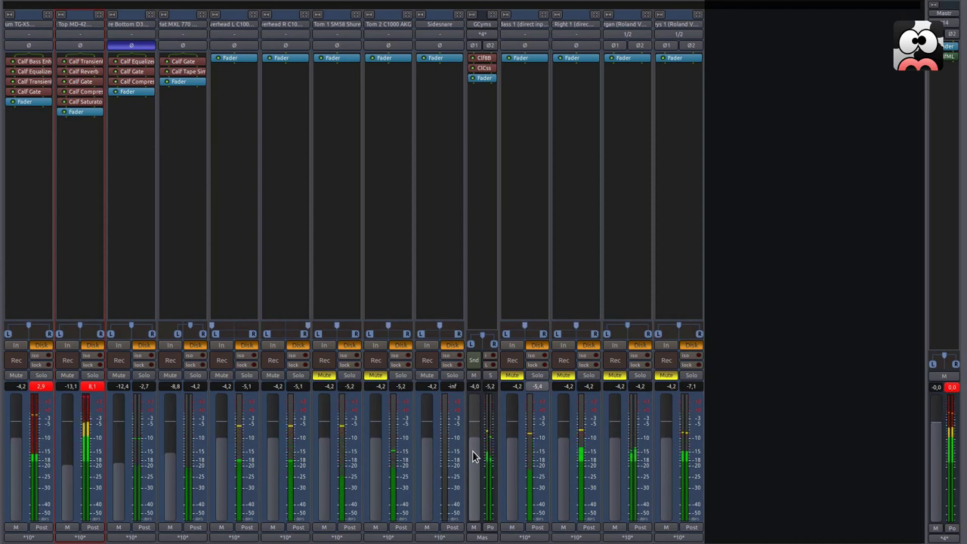
{"action": "key", "text": "alt+e"}
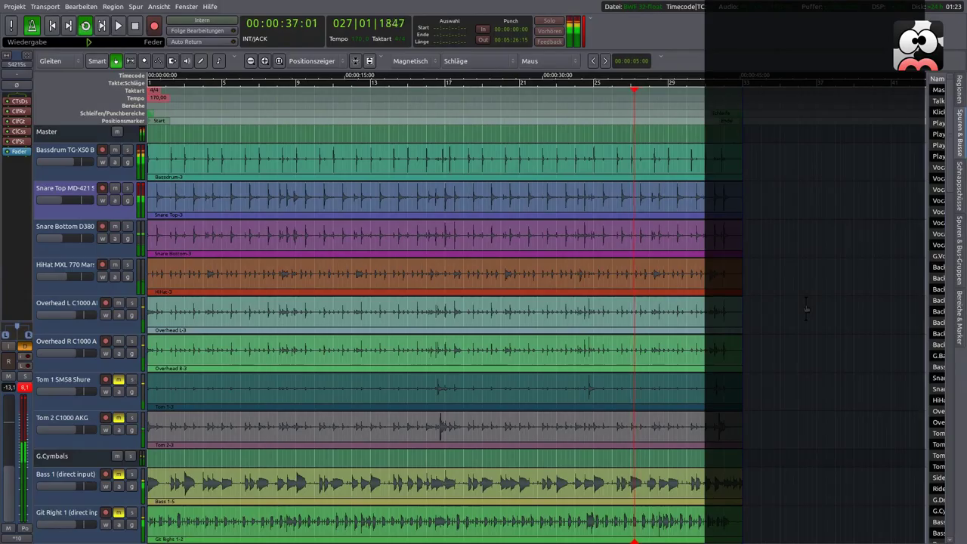
{"action": "key", "text": "alt+m"}
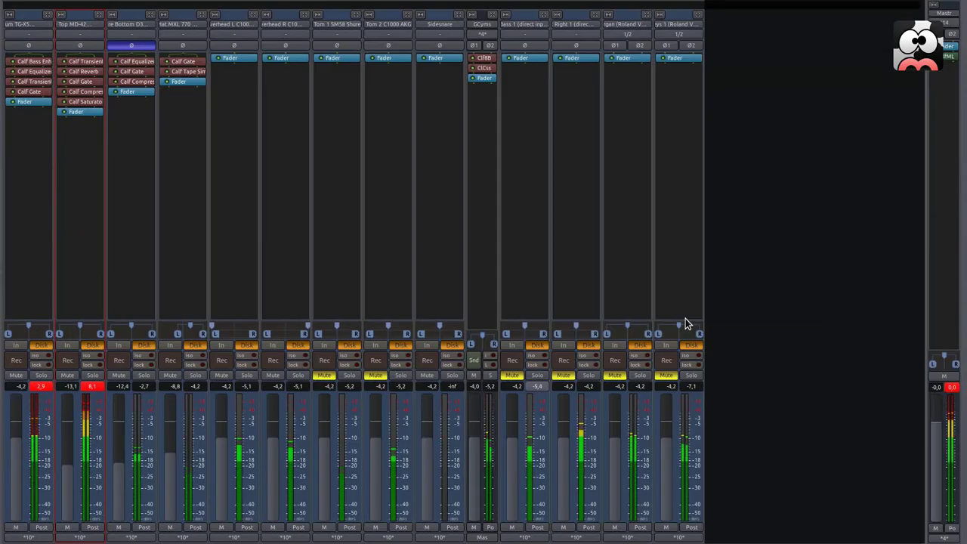
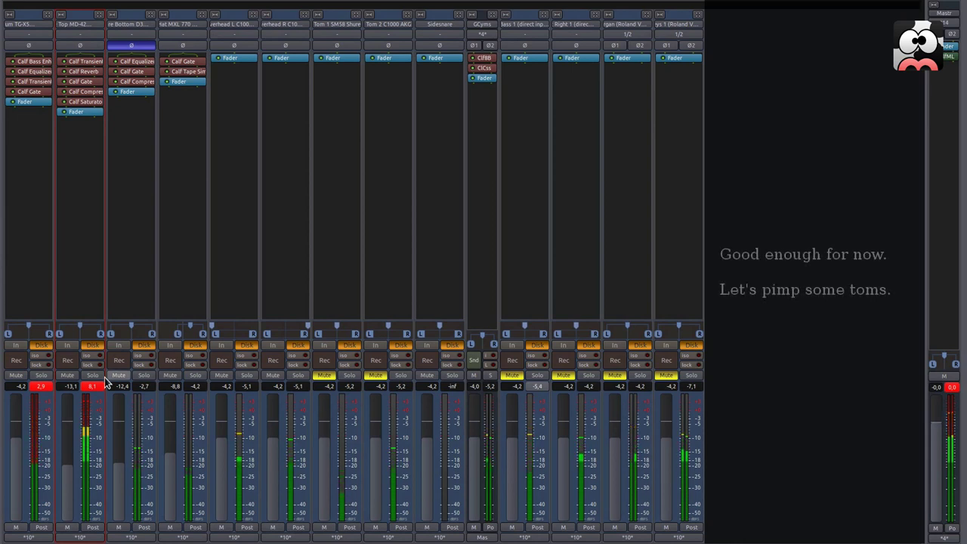
- Unmute and solo the Tom 1 SM58 Shure track and shorten the loop range to the tom hit around bar 17
{"action": "left_click", "coordinate": [326, 375]}
{"action": "left_click", "coordinate": [344, 375]}
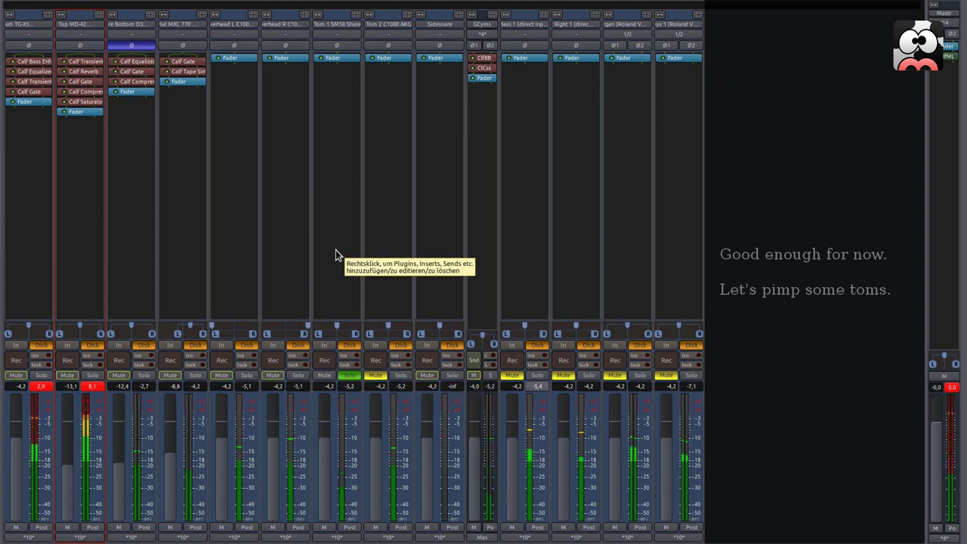
{"action": "key", "text": "alt+e"}
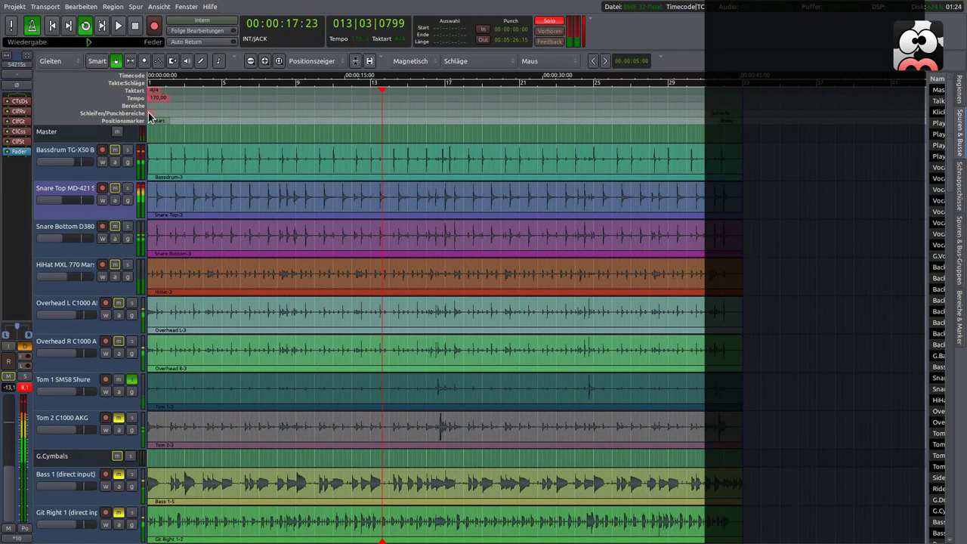
{"action": "left_click_drag", "start_coordinate": [431, 122], "coordinate": [433, 122]}
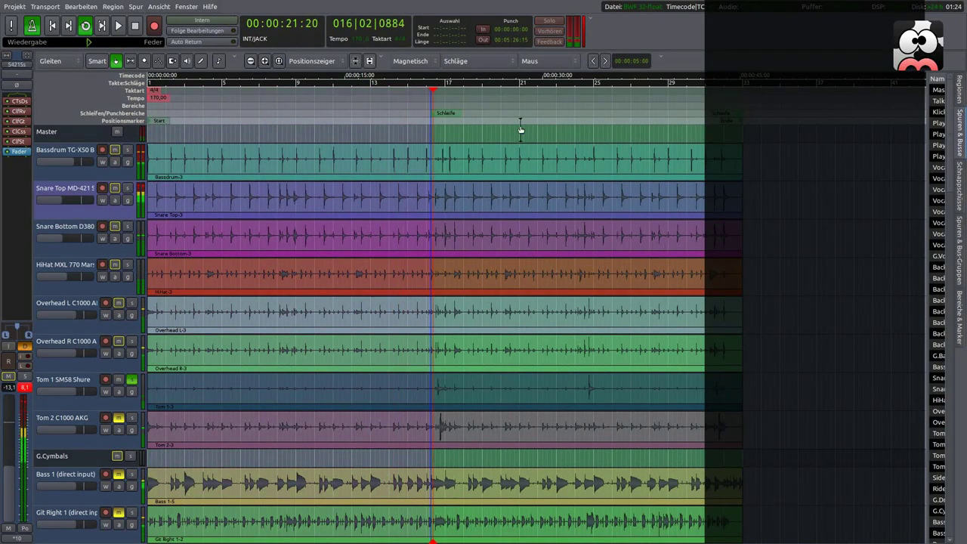
{"action": "mouse_move", "coordinate": [737, 116]}
{"action": "left_mouse_down"}
{"action": "mouse_move", "coordinate": [458, 143]}
{"action": "mouse_move", "coordinate": [426, 117]}
{"action": "mouse_move", "coordinate": [434, 119]}
{"action": "left_mouse_up"}
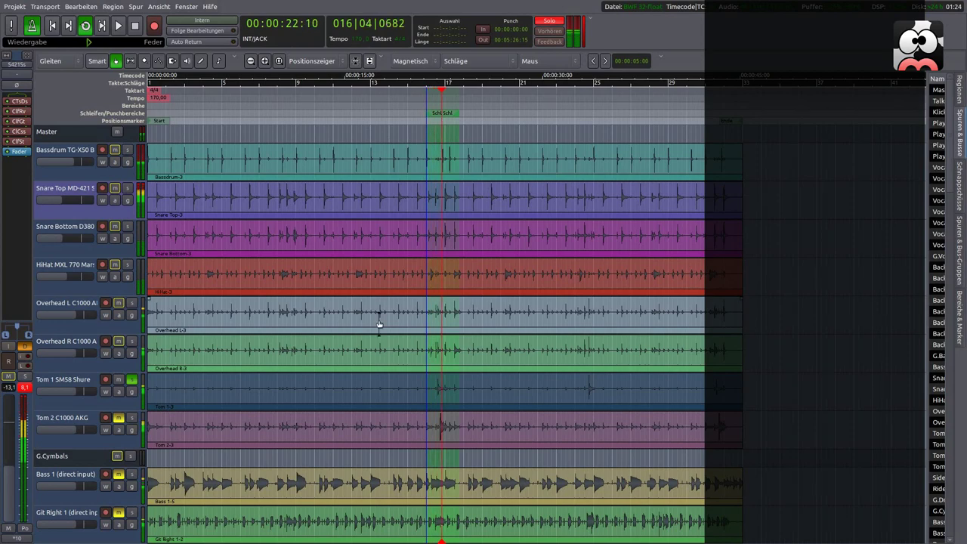
{"action": "key", "text": "alt+m"}
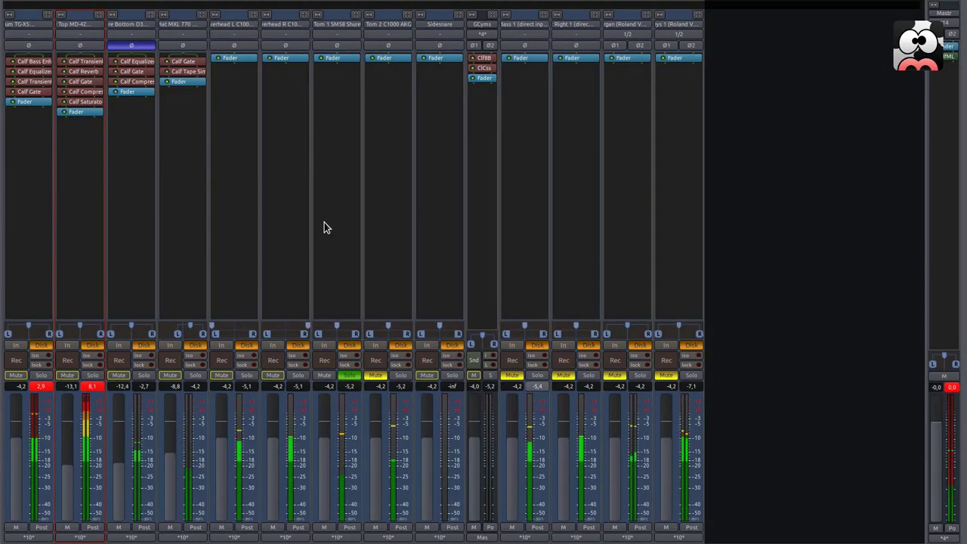
- Insert a Calf Gate before the fader on the Tom 1 track and open its window clear of the plugin list
{"action": "right_click", "coordinate": [341, 59]}
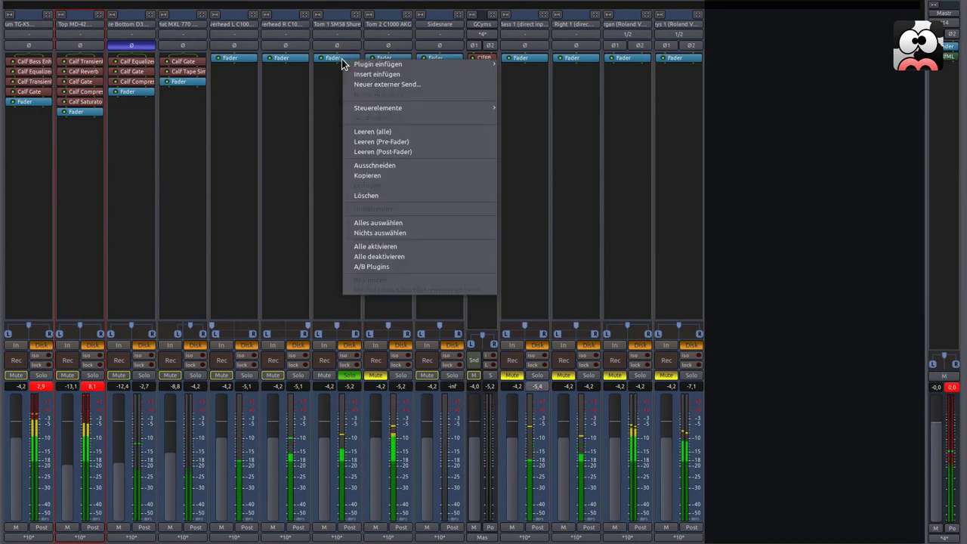
{"action": "mouse_move", "coordinate": [378, 64]}
{"action": "mouse_move", "coordinate": [521, 65]}
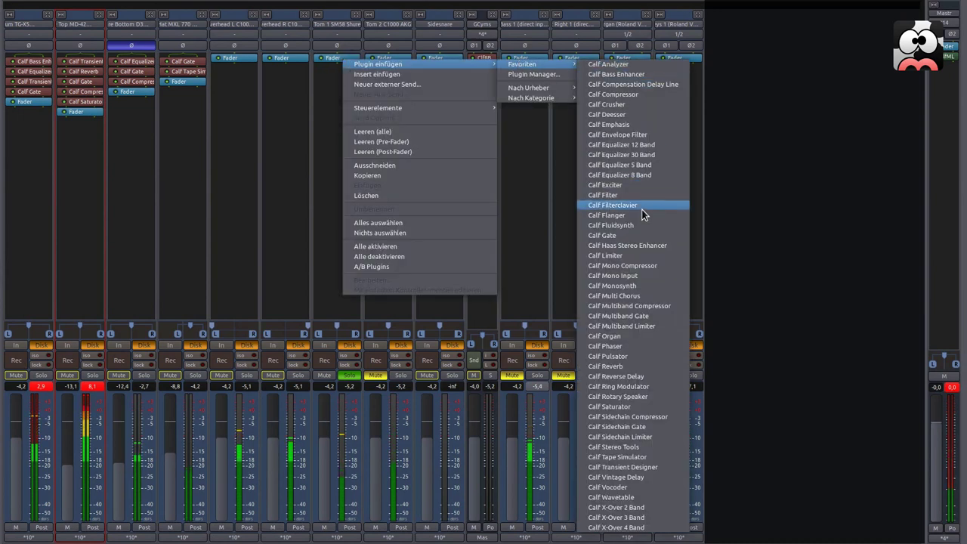
{"action": "left_click", "coordinate": [608, 235]}
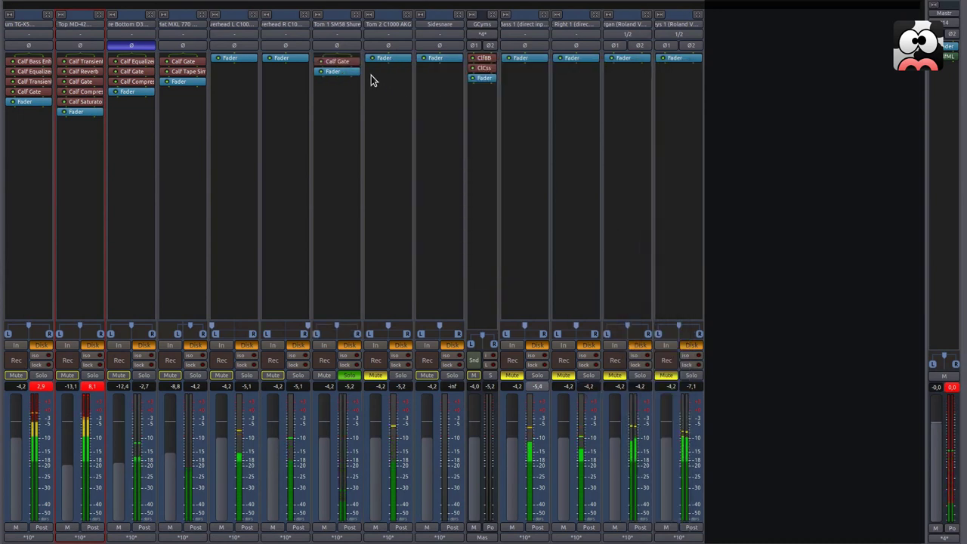
{"action": "double_click", "coordinate": [344, 62]}
{"action": "left_click_drag", "start_coordinate": [366, 4], "coordinate": [395, 95]}
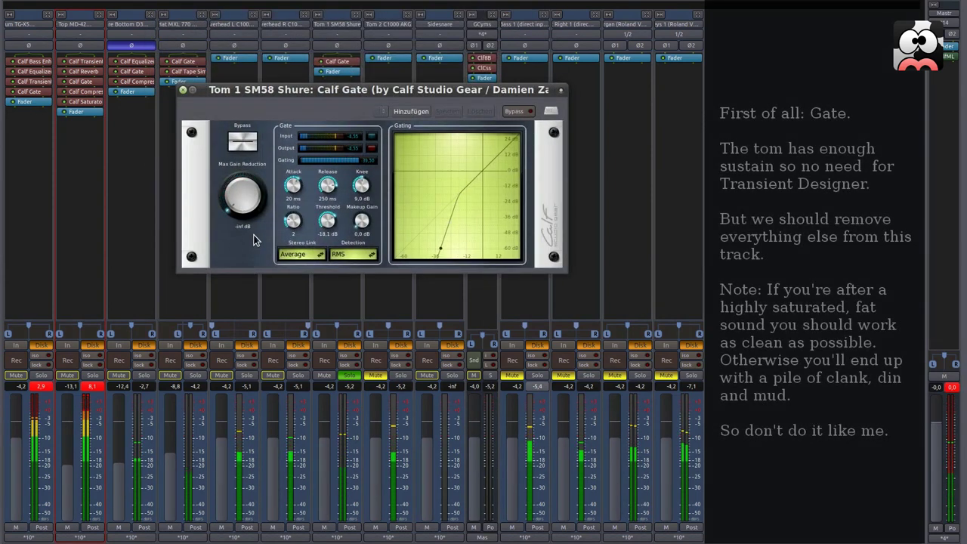
- Set the Tom 1 gate to attack 6.2 ms, release 428 ms, knee 13.7 dB, ratio 3.1 and threshold -16.6 dB
{"action": "left_click_drag", "start_coordinate": [326, 227], "coordinate": [291, 214]}
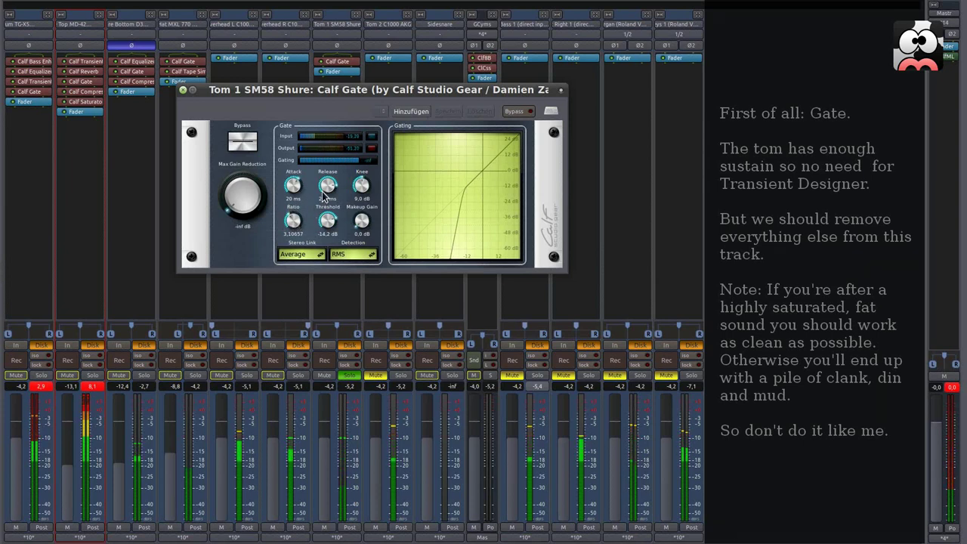
{"action": "mouse_move", "coordinate": [300, 188]}
{"action": "left_mouse_down"}
{"action": "mouse_move", "coordinate": [293, 198]}
{"action": "mouse_move", "coordinate": [293, 187]}
{"action": "left_mouse_up"}
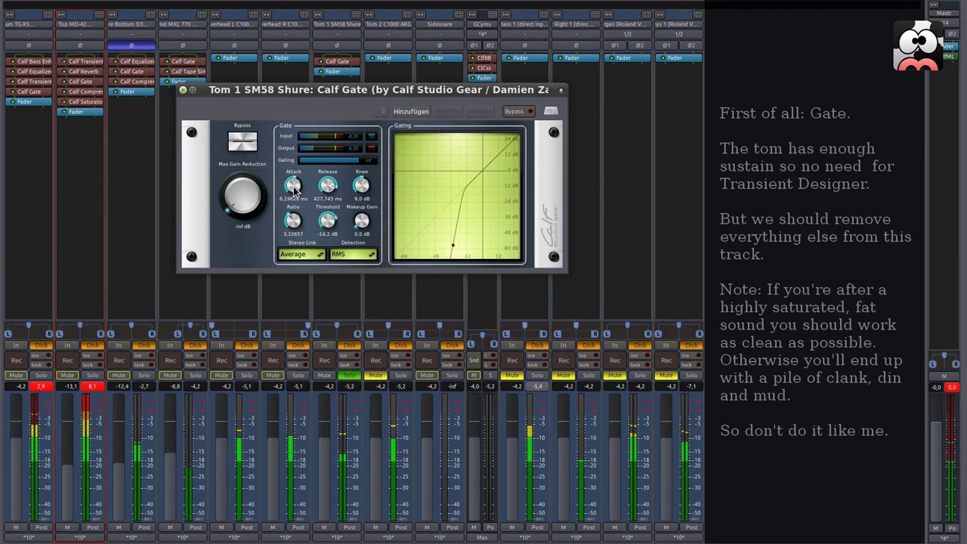
{"action": "left_click_drag", "start_coordinate": [328, 219], "coordinate": [330, 231]}
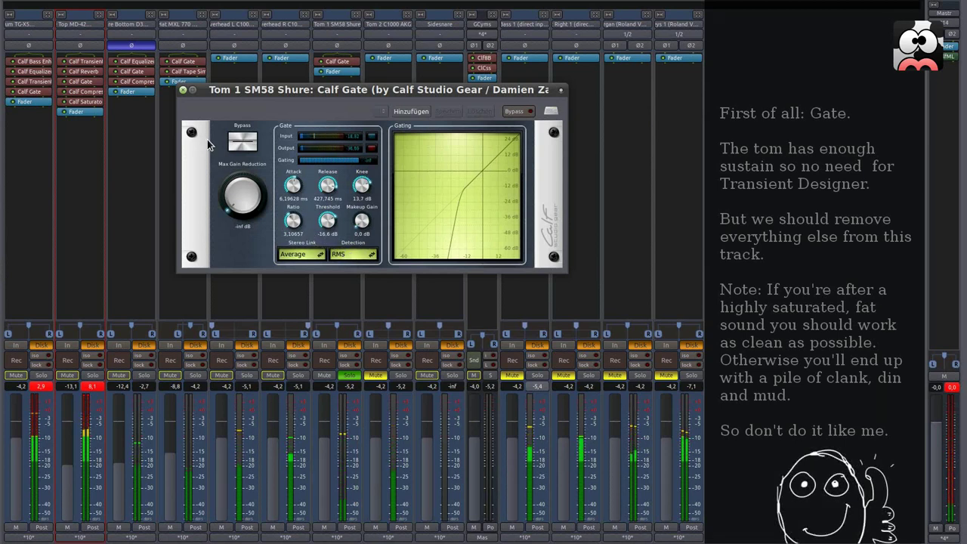
- Compare the Tom 1 sound with the gate bypassed and active, and close the gate window
{"action": "left_click", "coordinate": [241, 144]}
{"action": "left_click", "coordinate": [240, 144]}
{"action": "left_click", "coordinate": [183, 90]}
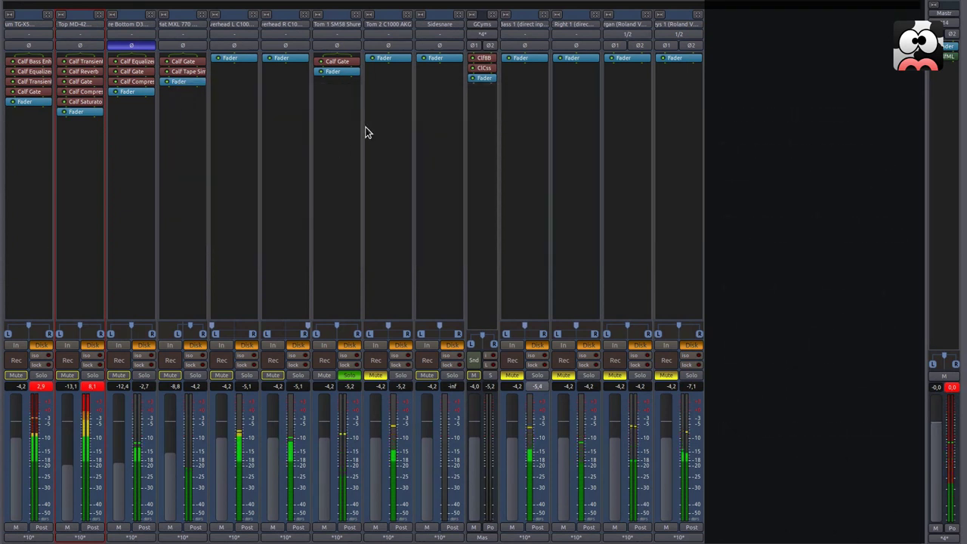
- Insert a Calf Equalizer 8 Band after the gate on the Tom 1 track, open its window and enable the analyzer
{"action": "right_click", "coordinate": [349, 66]}
{"action": "mouse_move", "coordinate": [377, 68]}
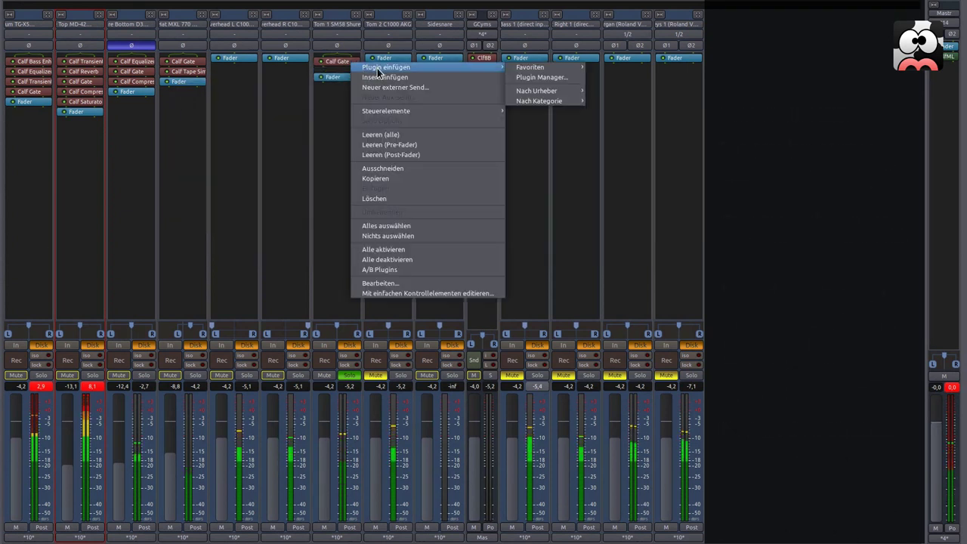
{"action": "mouse_move", "coordinate": [575, 69]}
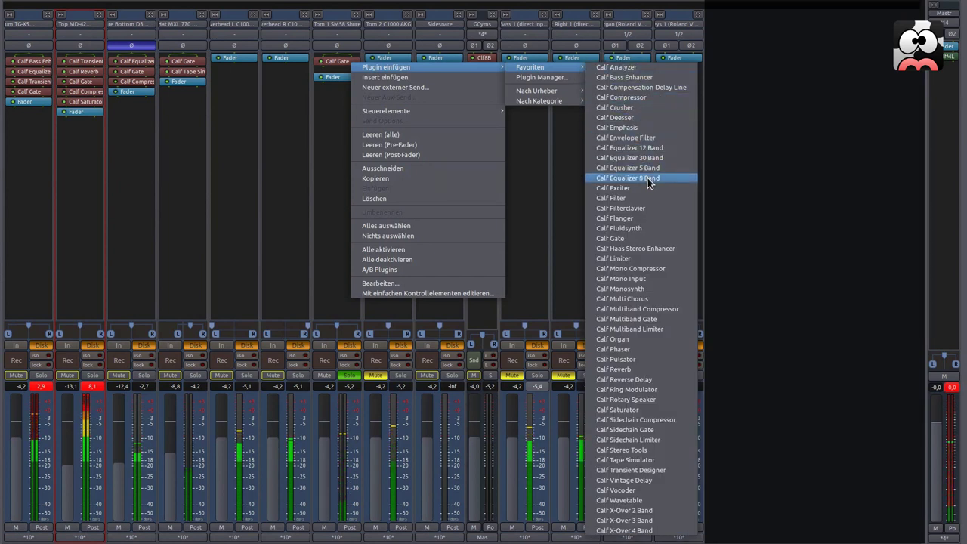
{"action": "left_click", "coordinate": [647, 177]}
{"action": "double_click", "coordinate": [355, 74]}
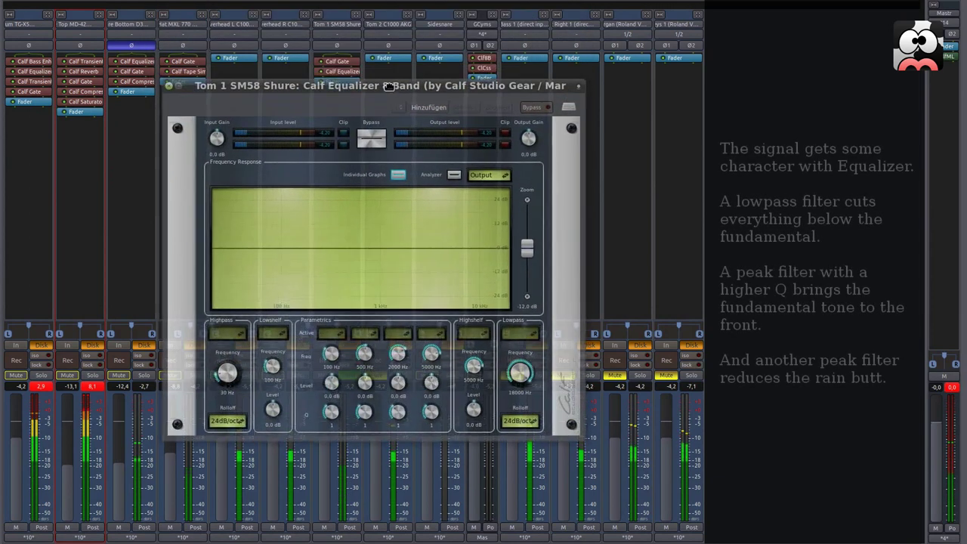
{"action": "left_click_drag", "start_coordinate": [388, 87], "coordinate": [387, 92]}
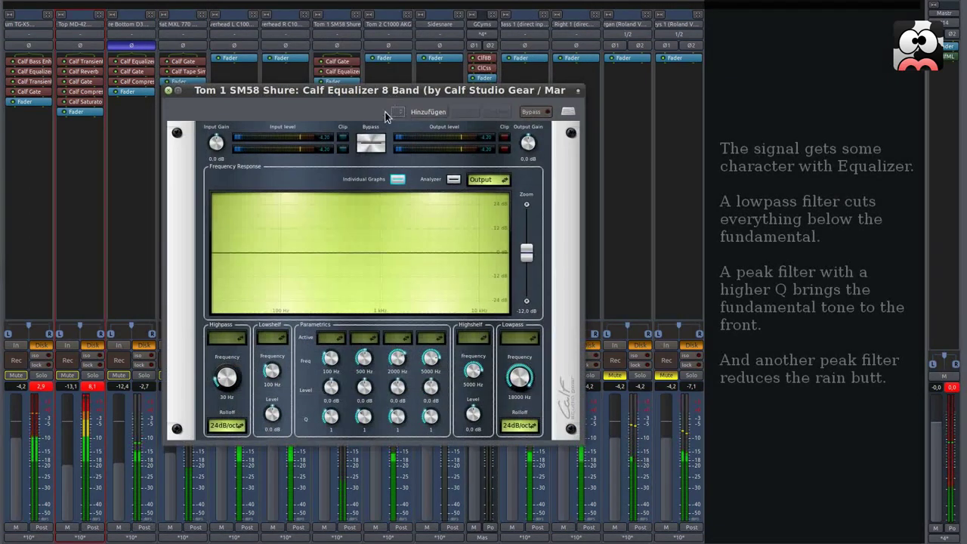
{"action": "left_click", "coordinate": [454, 180]}
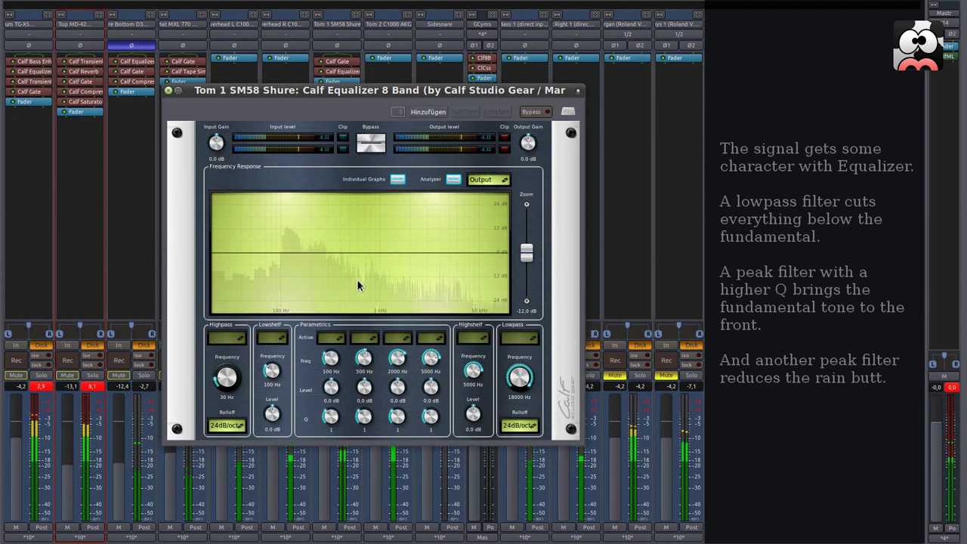
- Enable the Tom 1 equalizer's highpass filter and set its frequency to about 91 Hz
{"action": "left_click", "coordinate": [230, 338]}
{"action": "left_click", "coordinate": [233, 344]}
{"action": "left_click_drag", "start_coordinate": [236, 284], "coordinate": [275, 279]}
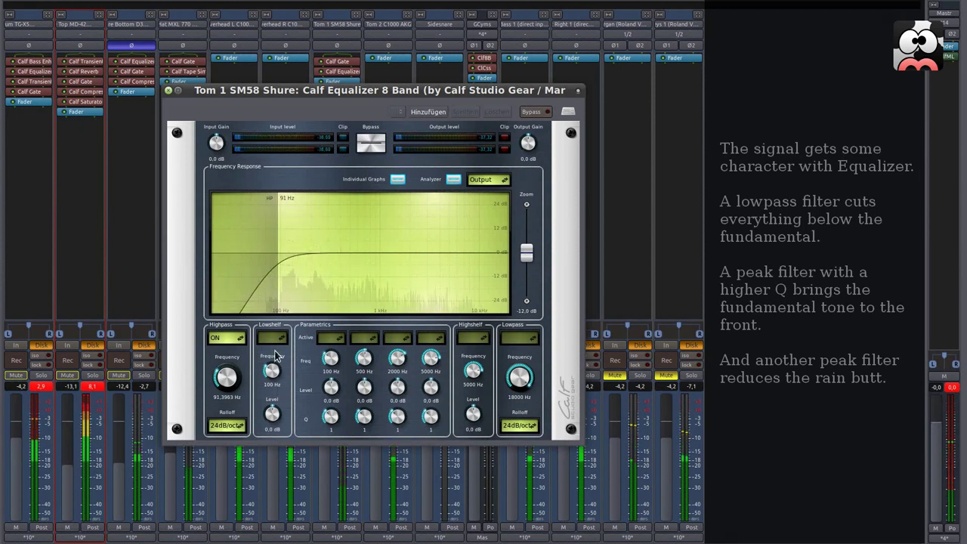
- Enable the first parametric band and boost it 15 dB at about 113 Hz with a Q of about 2.57
{"action": "left_click", "coordinate": [335, 340]}
{"action": "left_click", "coordinate": [326, 349]}
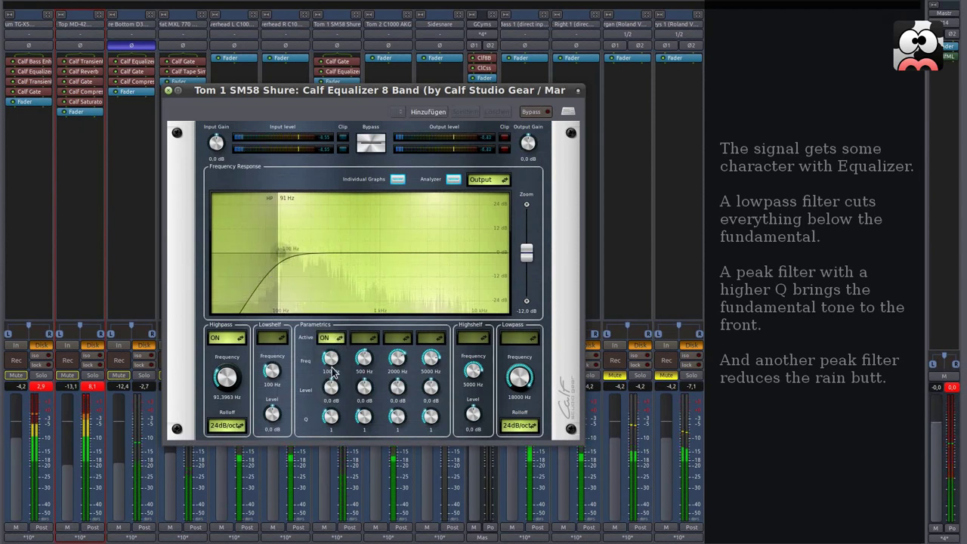
{"action": "scroll", "coordinate": [335, 394], "scroll_direction": "up", "scroll_amount": 20}
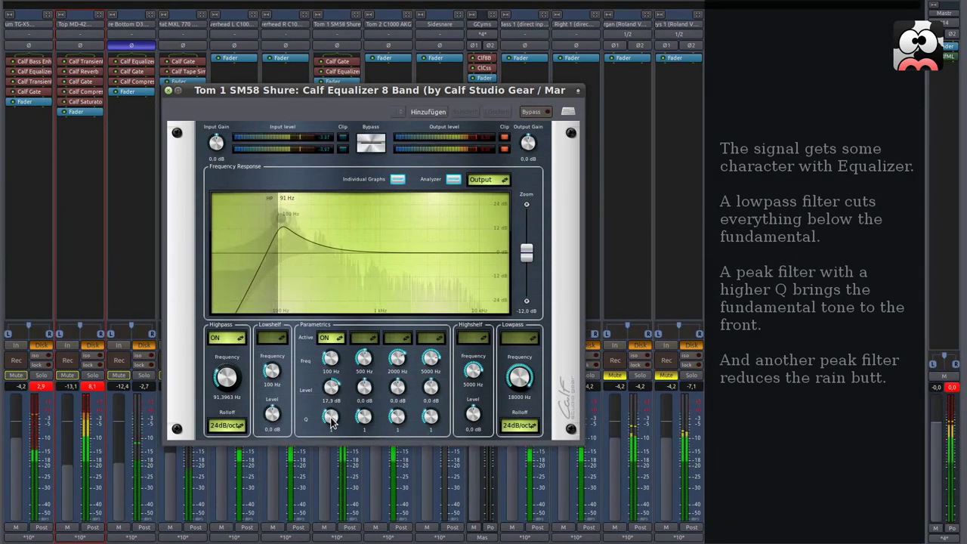
{"action": "scroll", "coordinate": [331, 419], "scroll_direction": "up", "scroll_amount": 3}
{"action": "scroll", "coordinate": [332, 419], "scroll_direction": "up", "scroll_amount": 6}
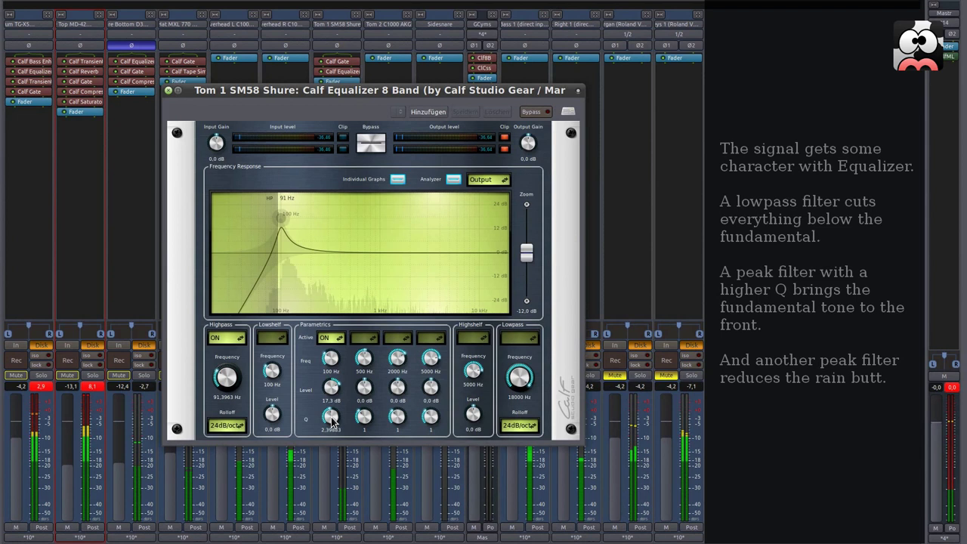
{"action": "scroll", "coordinate": [332, 386], "scroll_direction": "up", "scroll_amount": 3}
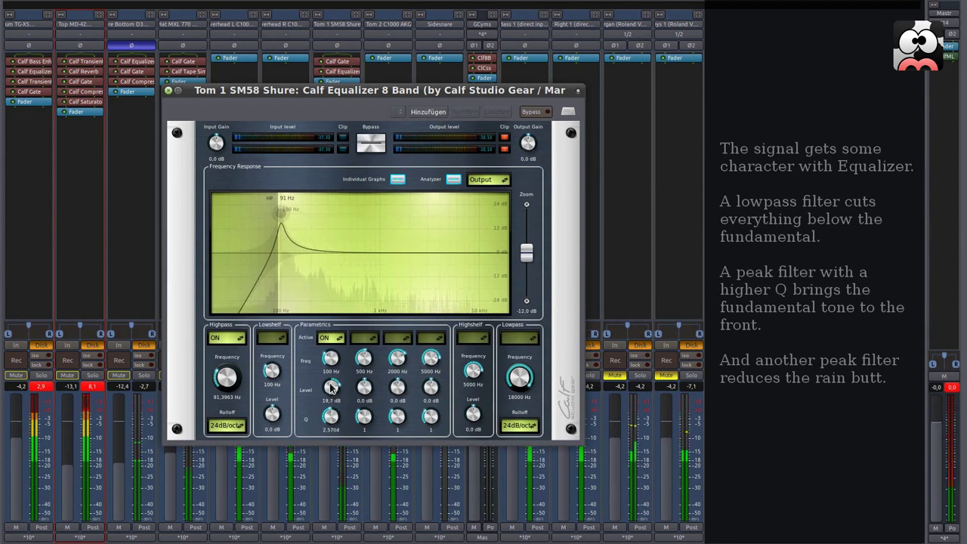
{"action": "scroll", "coordinate": [330, 361], "scroll_direction": "up", "scroll_amount": 4}
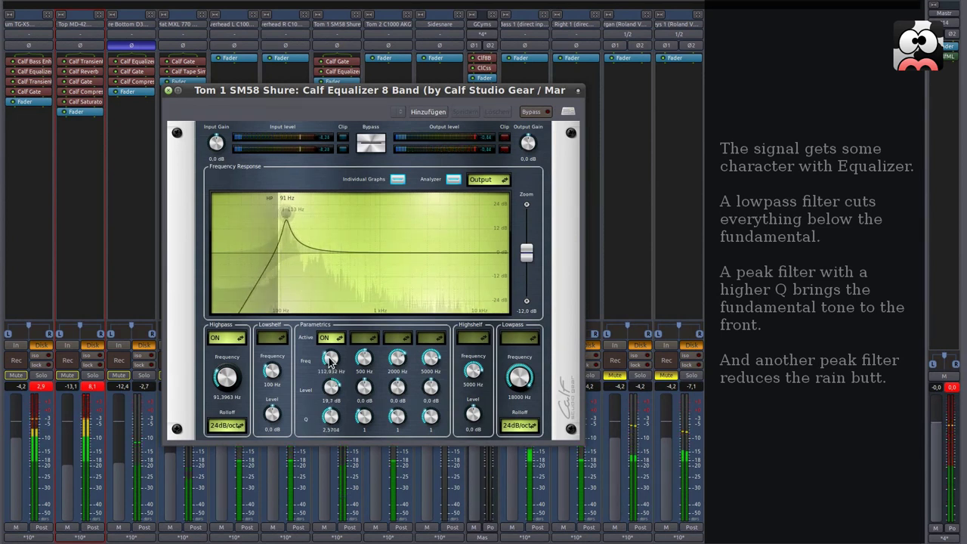
{"action": "scroll", "coordinate": [331, 362], "scroll_direction": "up", "scroll_amount": 1}
{"action": "scroll", "coordinate": [331, 361], "scroll_direction": "up", "scroll_amount": 3}
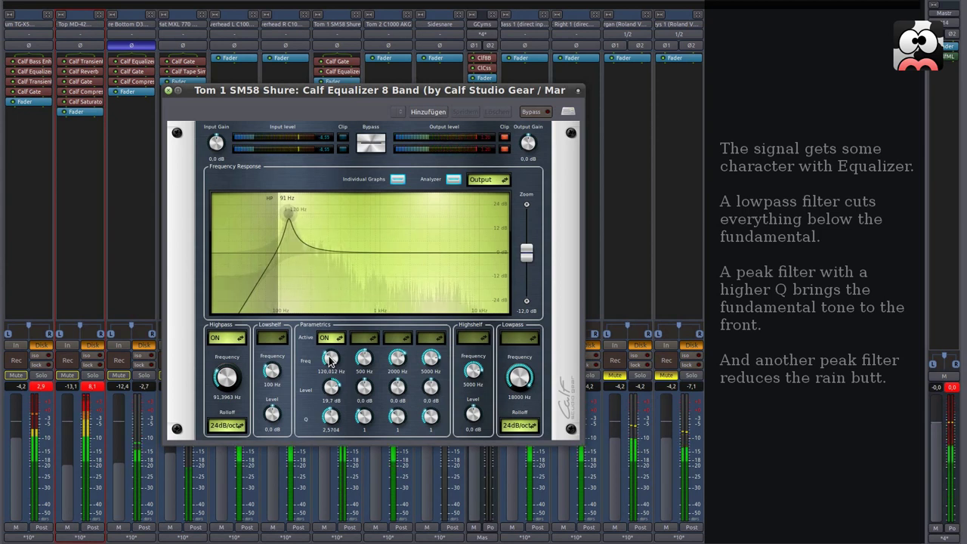
{"action": "scroll", "coordinate": [330, 361], "scroll_direction": "down", "scroll_amount": 1}
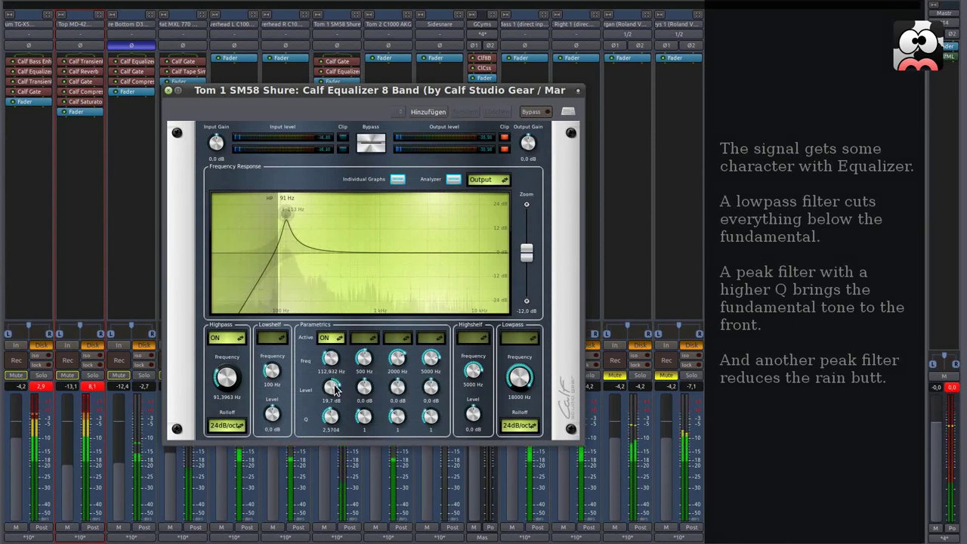
{"action": "left_click_drag", "start_coordinate": [333, 388], "coordinate": [335, 403]}
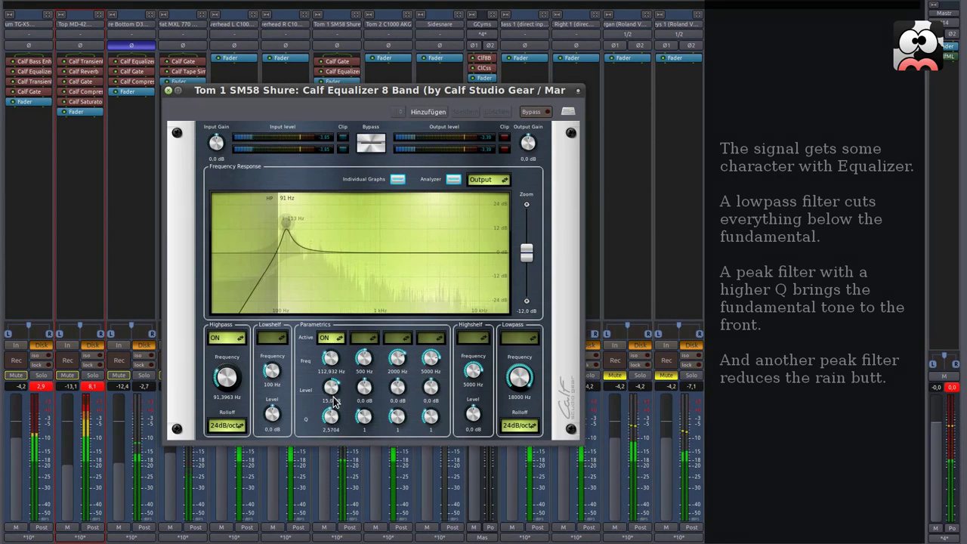
- Enable the second parametric band with an 11.2 dB cut at about 486 Hz, compare against bypass and close the equalizer
{"action": "left_click", "coordinate": [365, 338]}
{"action": "mouse_move", "coordinate": [354, 256]}
{"action": "left_mouse_down"}
{"action": "mouse_move", "coordinate": [360, 224]}
{"action": "mouse_move", "coordinate": [390, 223]}
{"action": "mouse_move", "coordinate": [342, 227]}
{"action": "mouse_move", "coordinate": [346, 268]}
{"action": "left_mouse_up"}
{"action": "left_click_drag", "start_coordinate": [346, 268], "coordinate": [346, 271]}
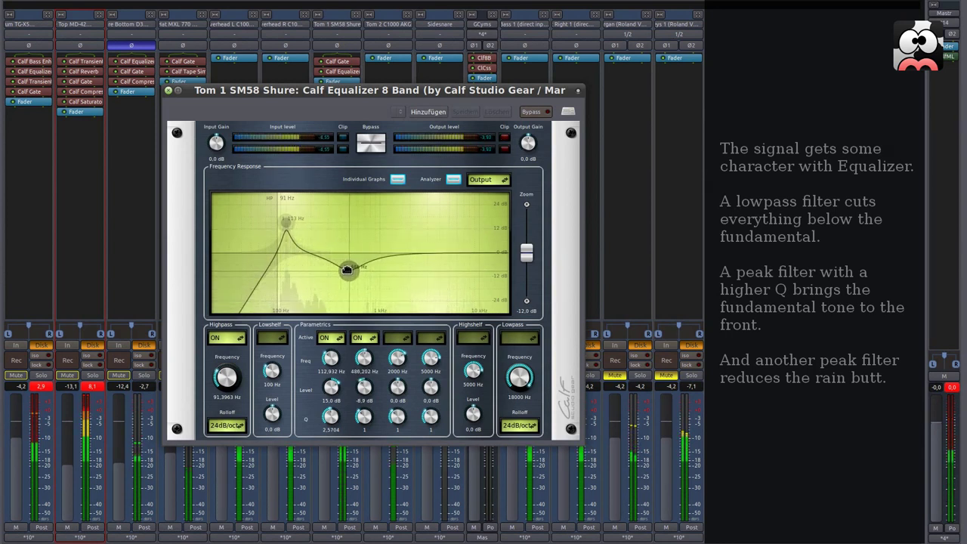
{"action": "left_click_drag", "start_coordinate": [347, 269], "coordinate": [346, 276]}
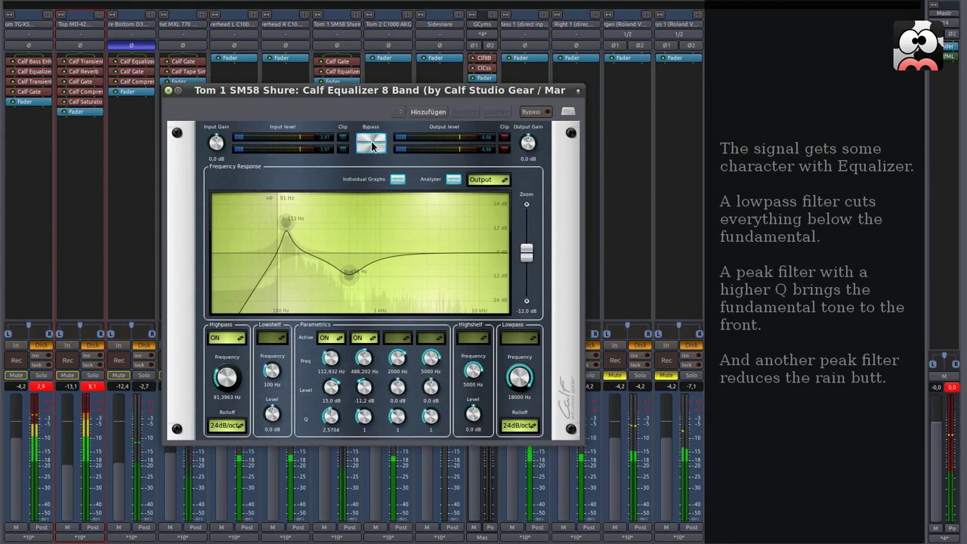
{"action": "left_click", "coordinate": [371, 143]}
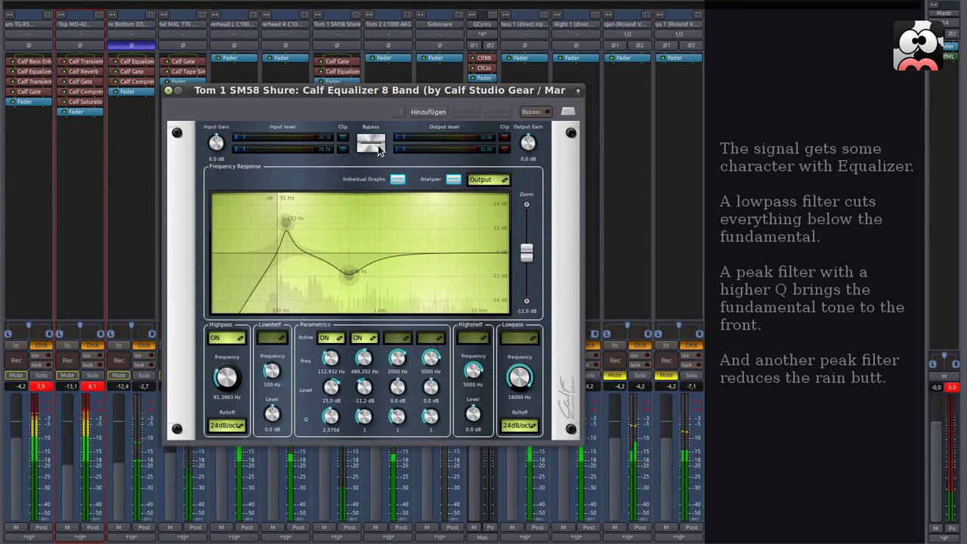
{"action": "left_click", "coordinate": [168, 90]}
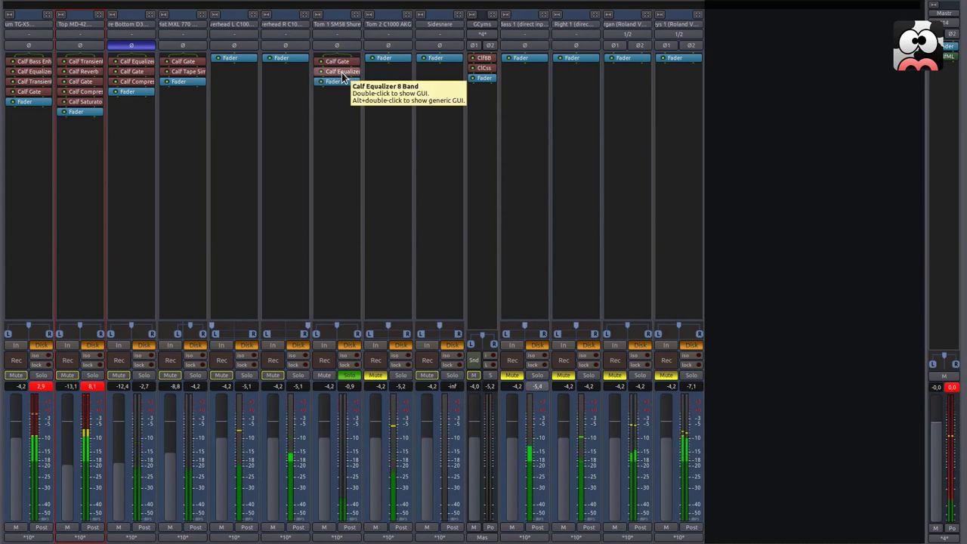
- Toggle loop playback in the editor to check the sound and loudness of other Tom 1 hits, and return to the mixer
{"action": "key", "text": "alt+m"}
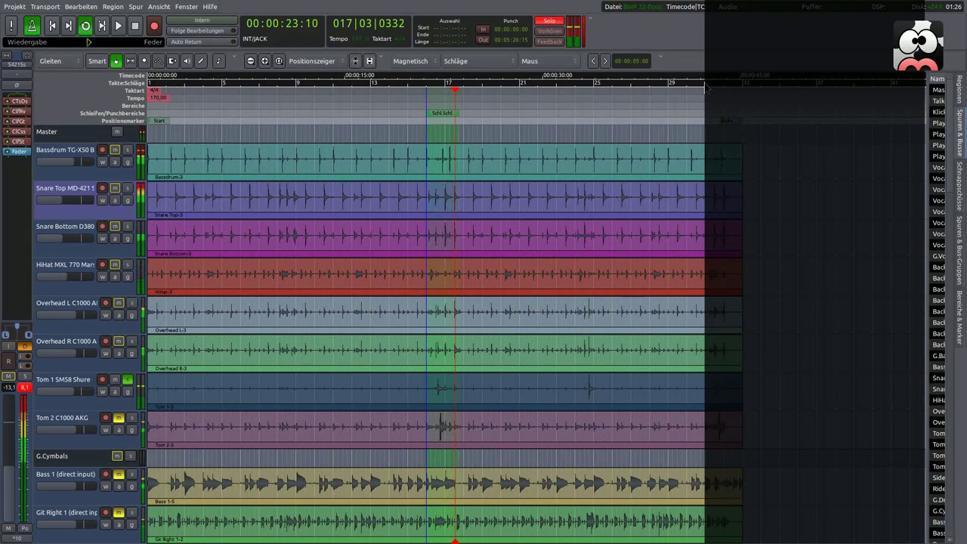
{"action": "key", "text": "l"}
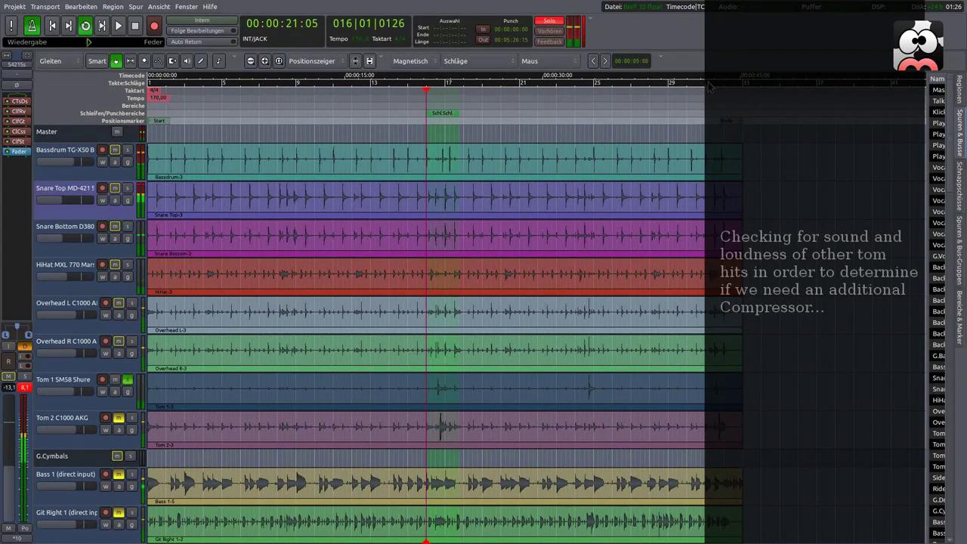
{"action": "key", "text": "l"}
{"action": "key", "text": "l"}
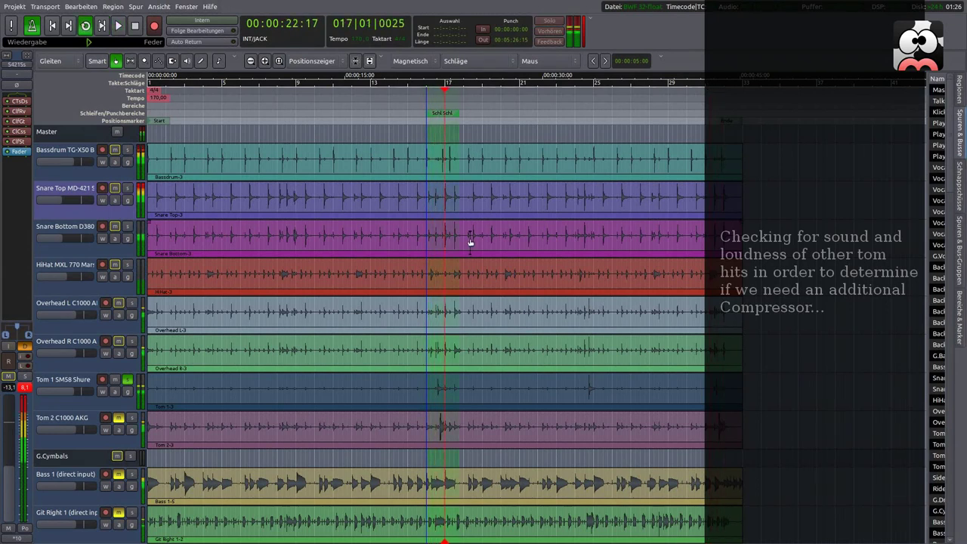
{"action": "key", "text": "alt+m"}
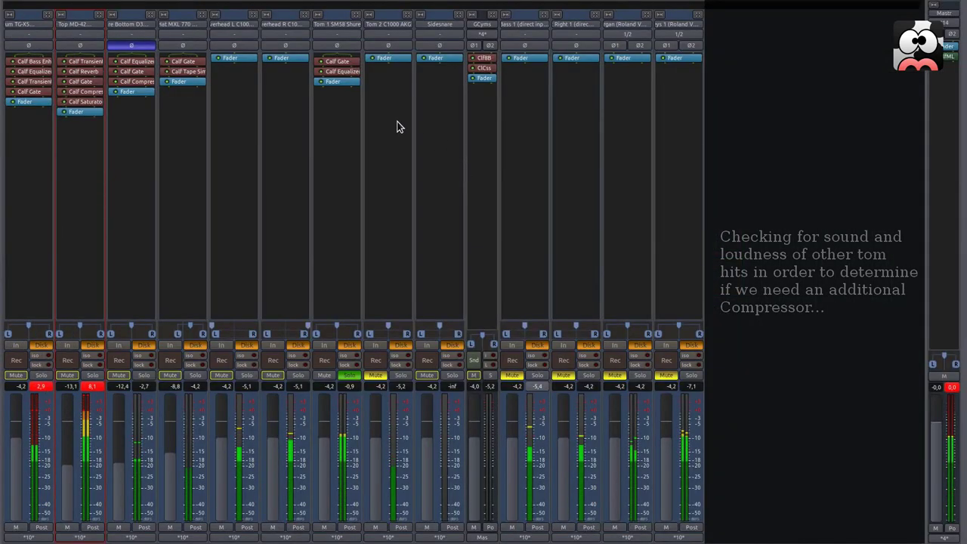
- Insert a Calf Reverb after the equalizer on Tom 1, set its decay time to about 0.54 s and close its window
{"action": "right_click", "coordinate": [349, 85]}
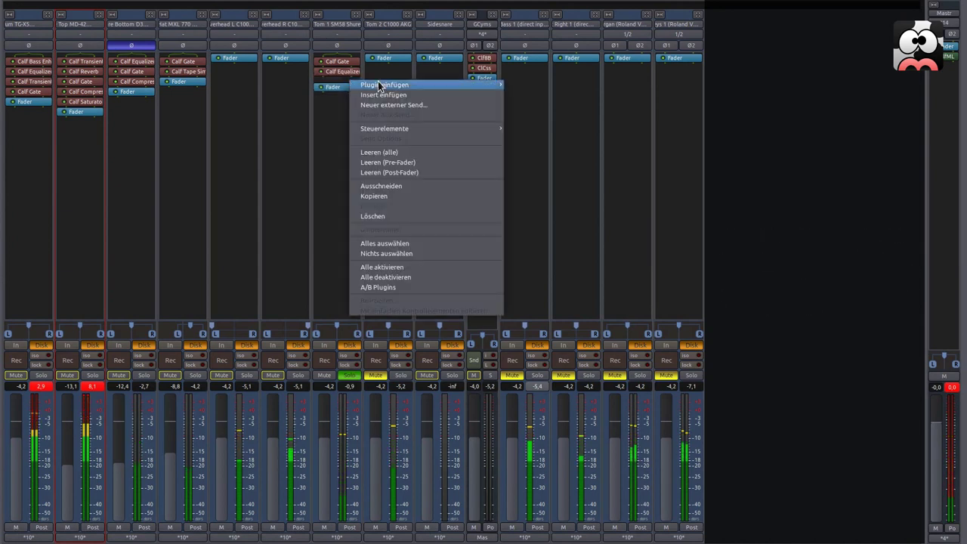
{"action": "mouse_move", "coordinate": [492, 86]}
{"action": "mouse_move", "coordinate": [548, 86]}
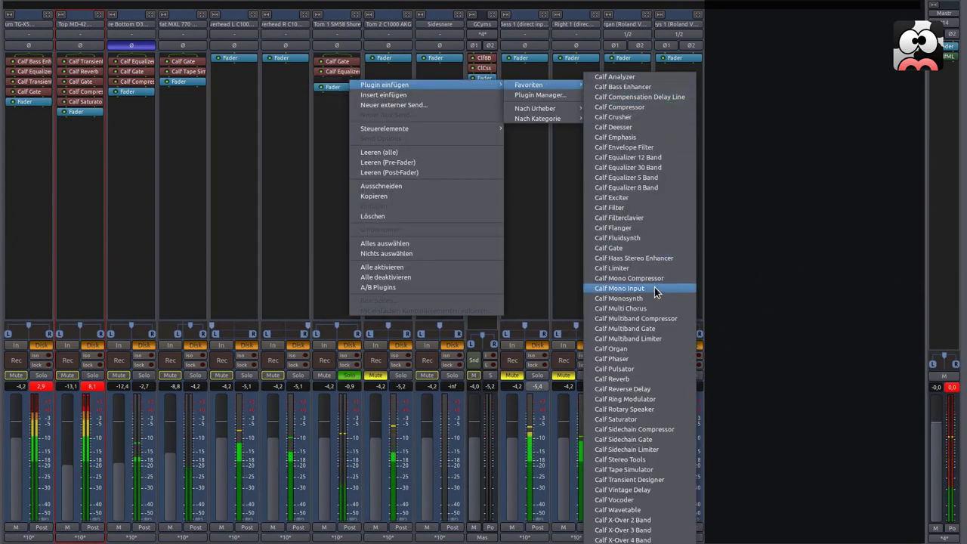
{"action": "left_click", "coordinate": [636, 379]}
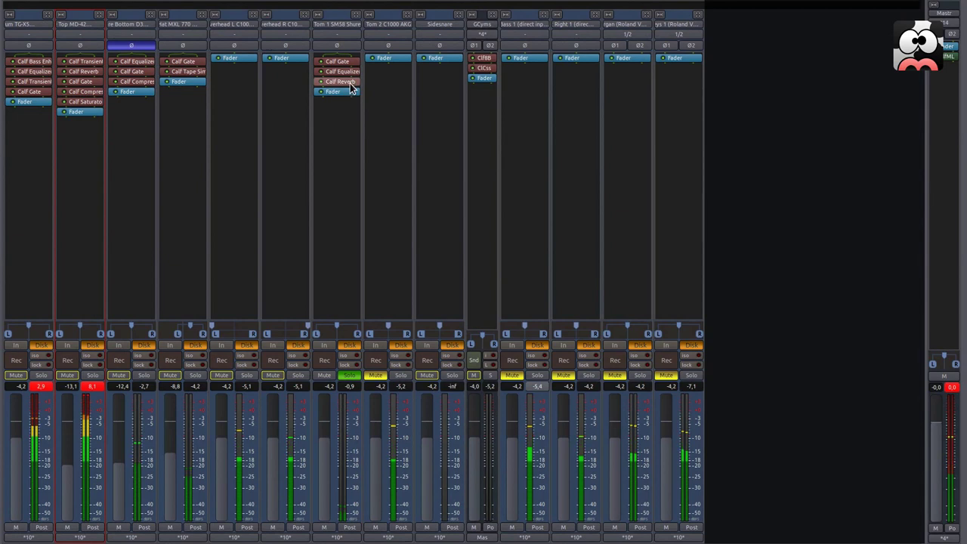
{"action": "double_click", "coordinate": [351, 82]}
{"action": "left_click_drag", "start_coordinate": [272, 98], "coordinate": [264, 110]}
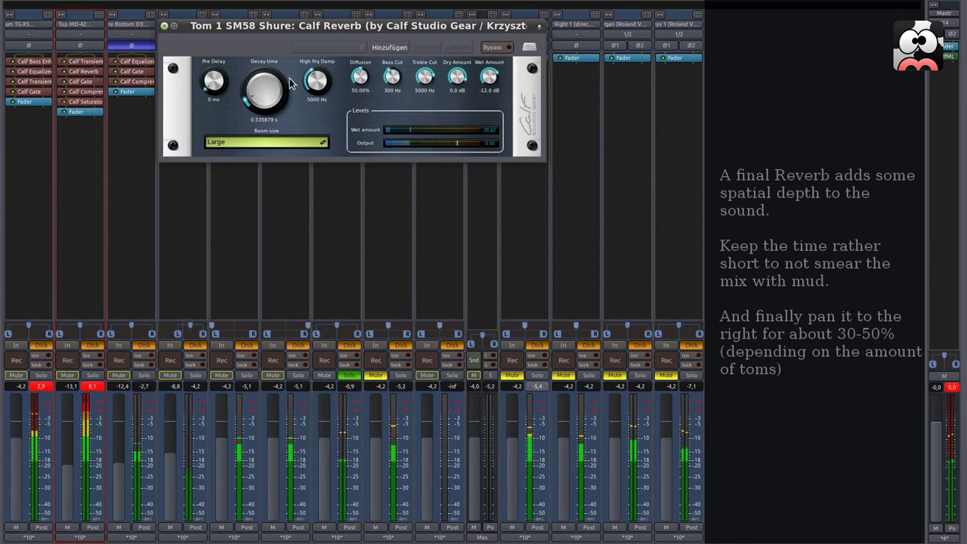
{"action": "left_click", "coordinate": [164, 26]}
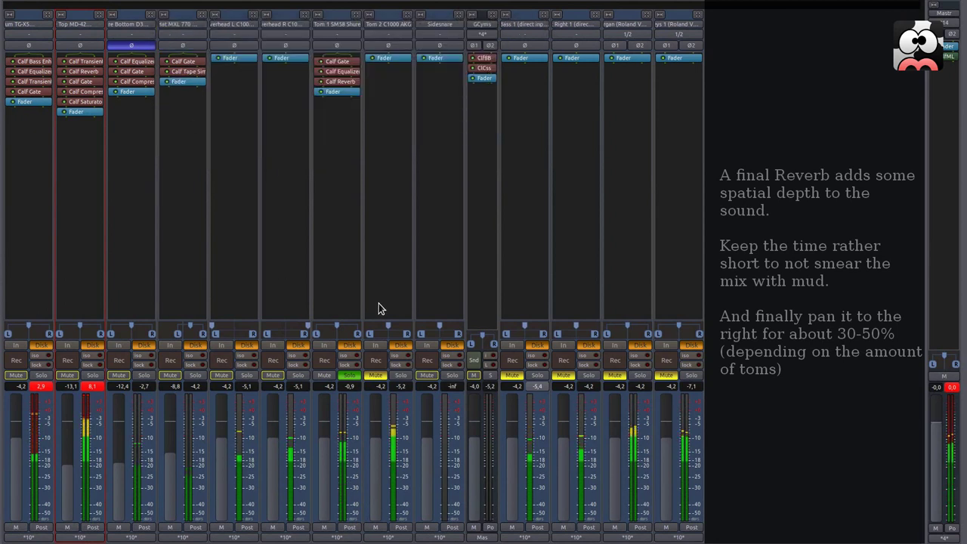
- Pan Tom 1 partway right, and switch the solo from Tom 1 to the unmuted Tom 2 C1000 AKG track
{"action": "left_click_drag", "start_coordinate": [357, 339], "coordinate": [344, 331]}
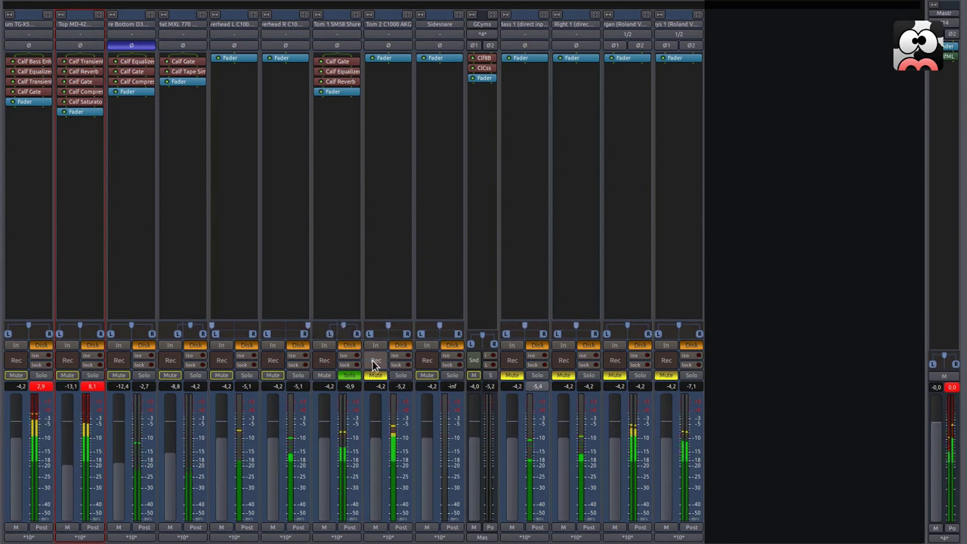
{"action": "left_click", "coordinate": [400, 376]}
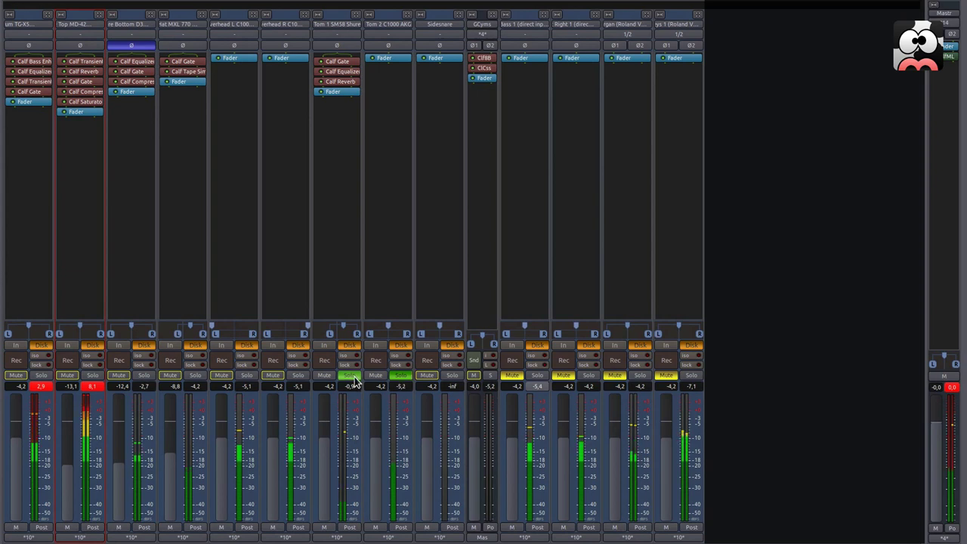
{"action": "left_click", "coordinate": [350, 376]}
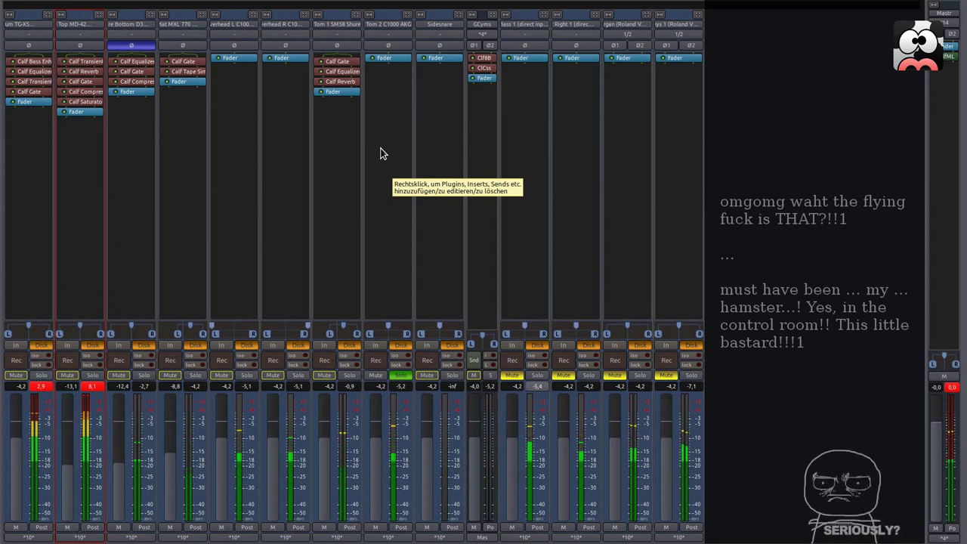
- Insert a Calf Multiband Gate before the fader on the Tom 2 track and open its window
{"action": "right_click", "coordinate": [392, 58]}
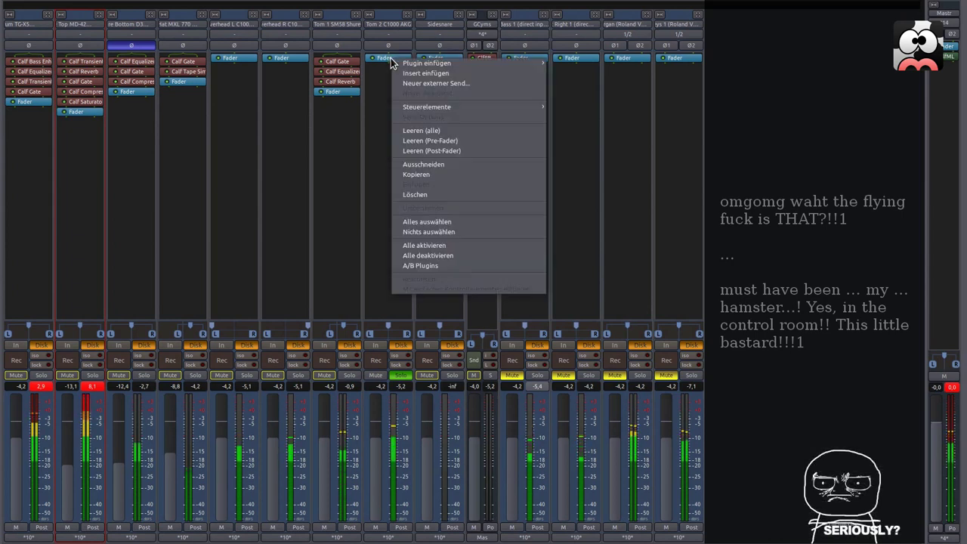
{"action": "mouse_move", "coordinate": [482, 64]}
{"action": "mouse_move", "coordinate": [572, 64]}
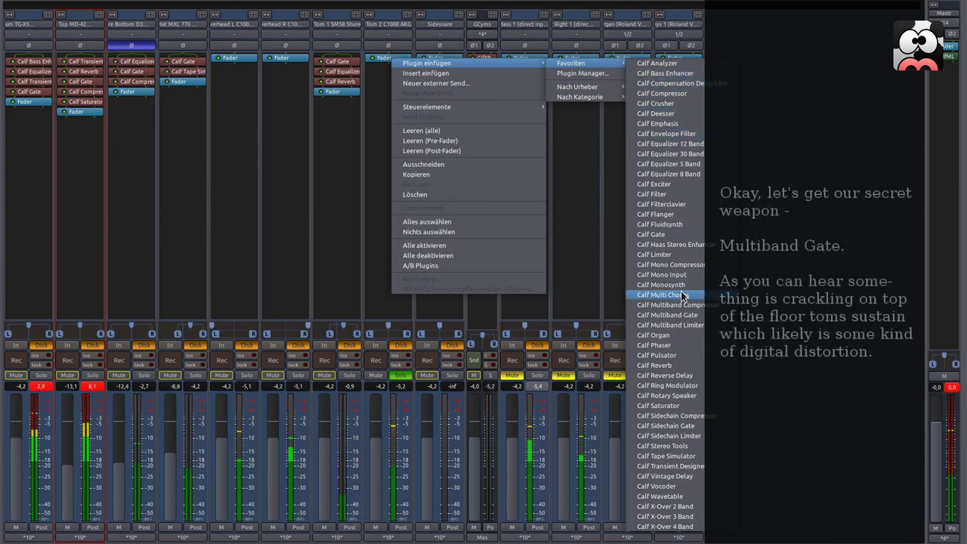
{"action": "left_click", "coordinate": [683, 315]}
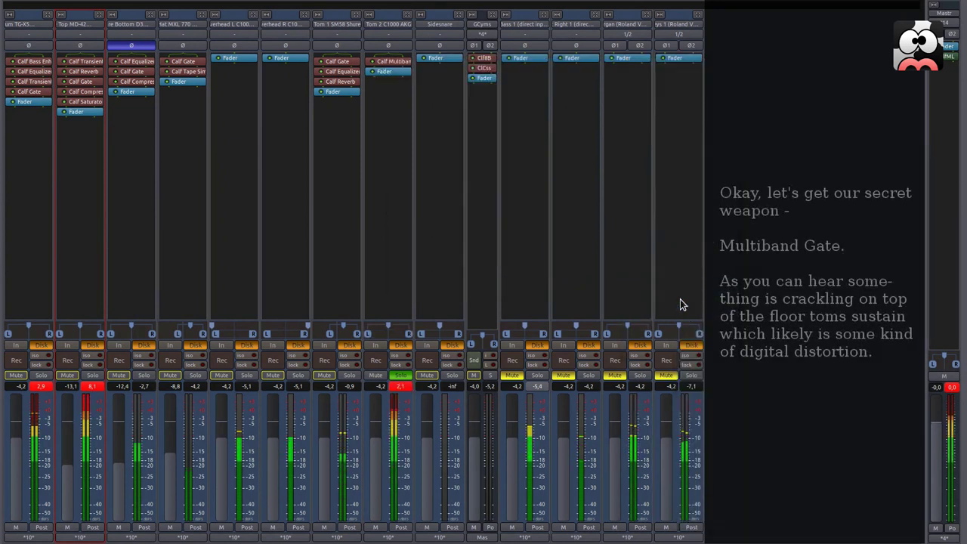
{"action": "double_click", "coordinate": [392, 65]}
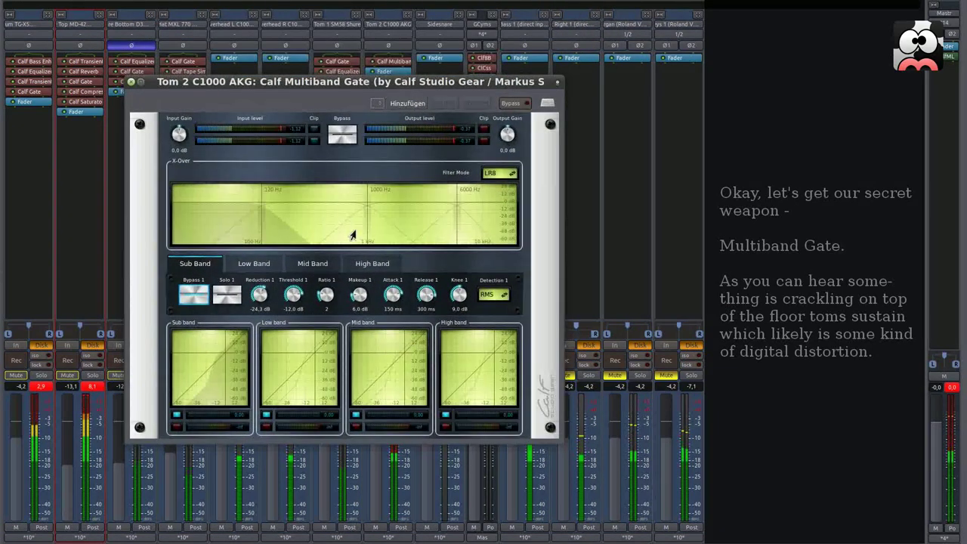
- Push the two upper crossovers to the high end of the spectrum and raise the lowest crossover to about 460 Hz
{"action": "left_click_drag", "start_coordinate": [455, 227], "coordinate": [540, 227]}
{"action": "left_click_drag", "start_coordinate": [370, 230], "coordinate": [526, 232]}
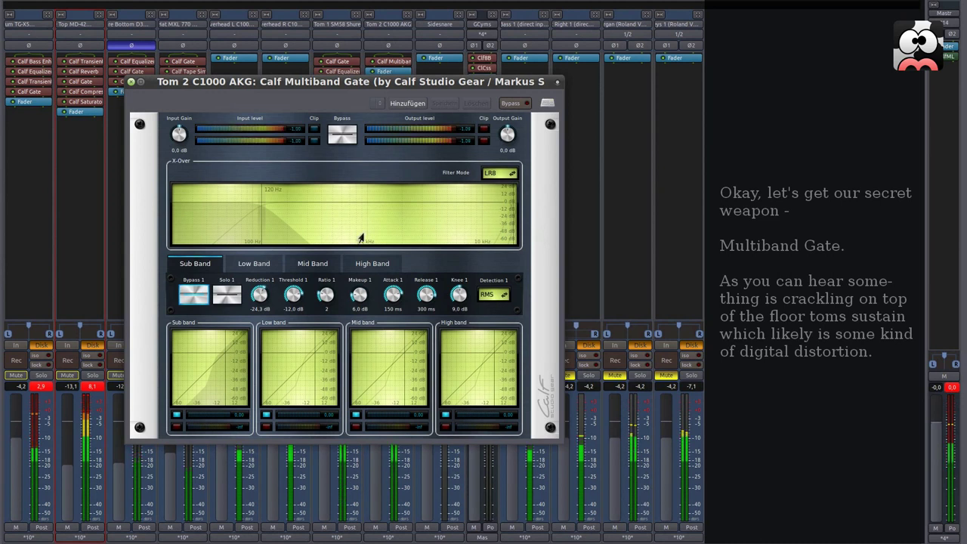
{"action": "left_click_drag", "start_coordinate": [264, 224], "coordinate": [328, 222]}
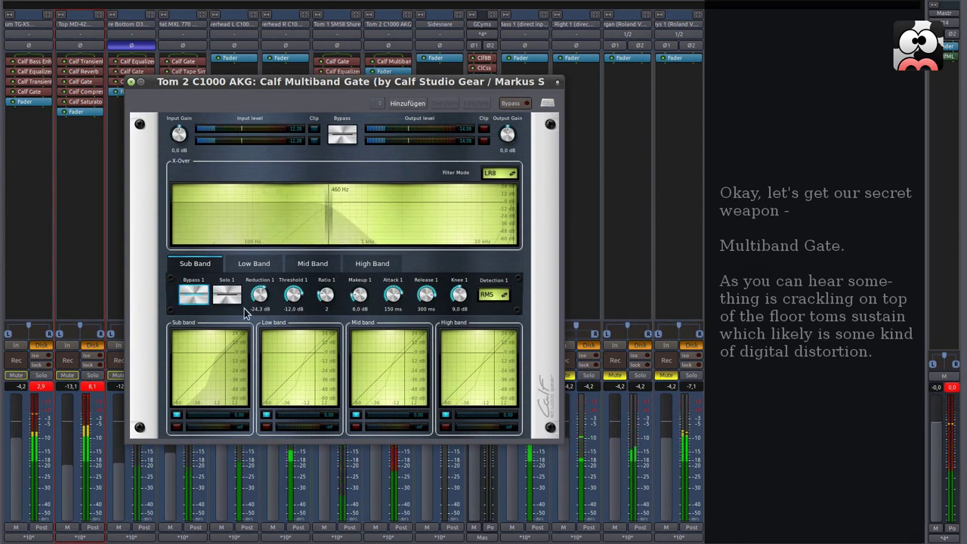
- Take the Sub Band and Low Band out of bypass and solo the Low Band
{"action": "left_click", "coordinate": [195, 297]}
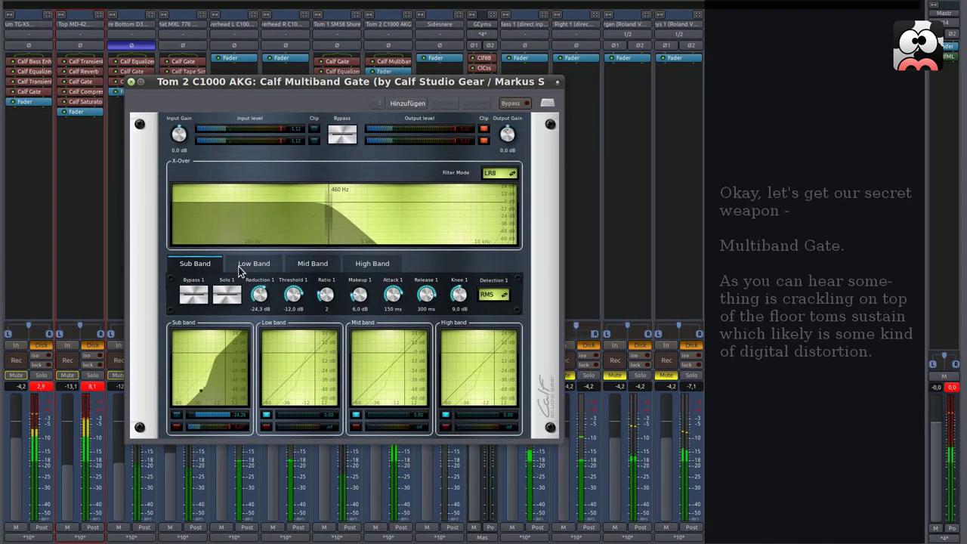
{"action": "left_click", "coordinate": [244, 265]}
{"action": "left_click", "coordinate": [192, 297]}
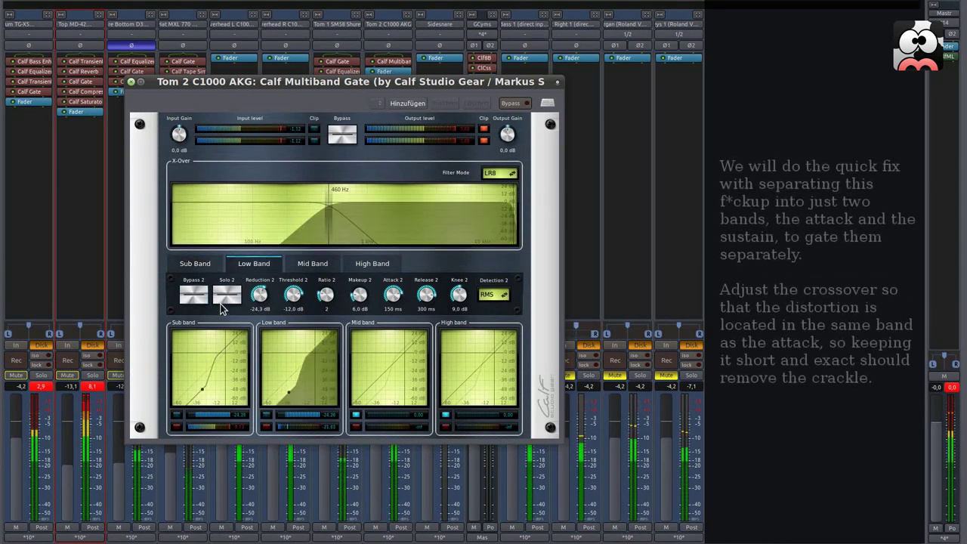
{"action": "left_click", "coordinate": [227, 297]}
- Lower the crossover to about 301 Hz and set the Low Band's reduction to -inf dB, threshold to -22.2 dB and ratio to about 2.95
{"action": "left_click_drag", "start_coordinate": [328, 234], "coordinate": [306, 237]}
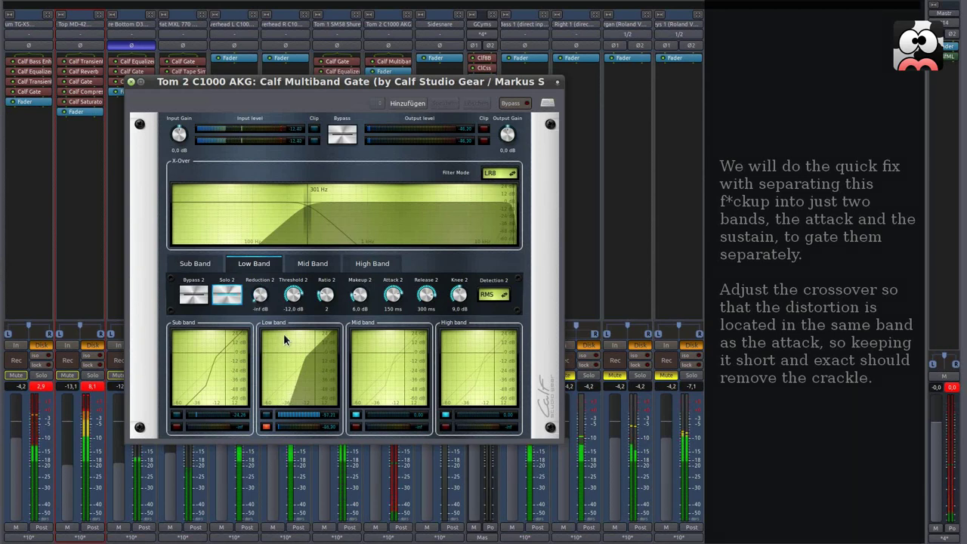
{"action": "scroll", "coordinate": [291, 311], "scroll_direction": "down", "scroll_amount": 8}
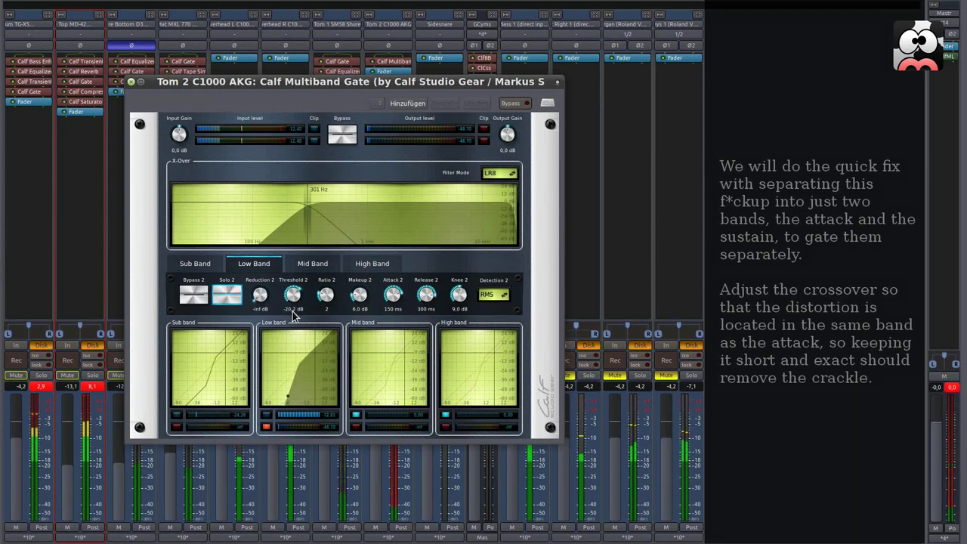
{"action": "scroll", "coordinate": [293, 316], "scroll_direction": "down", "scroll_amount": 1}
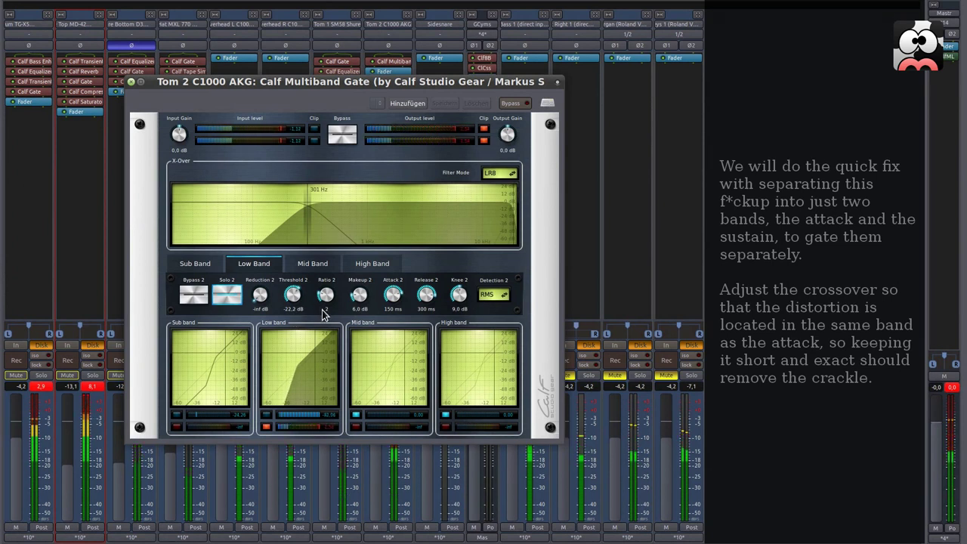
{"action": "left_click_drag", "start_coordinate": [325, 304], "coordinate": [323, 284]}
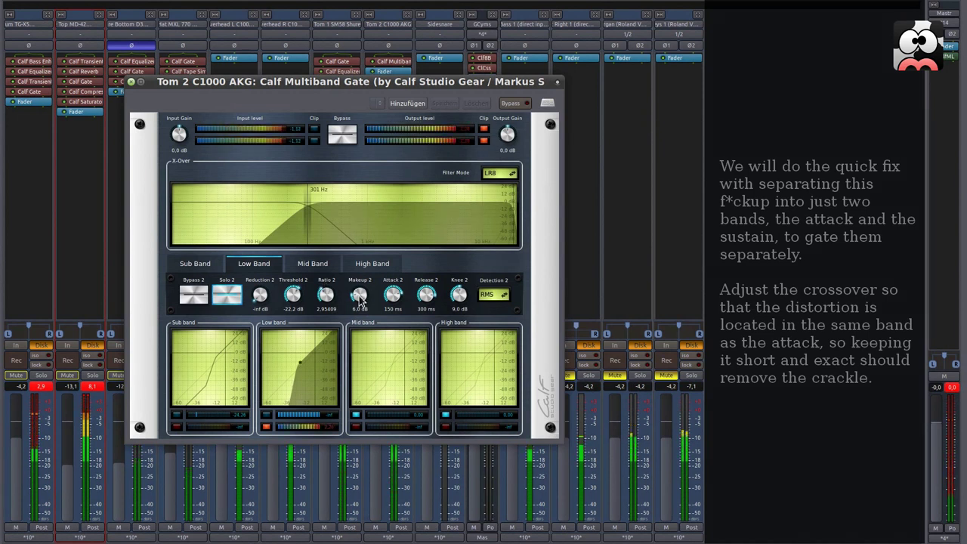
- Set the Low Band's makeup to 1.5 dB, attack to about 51.2 ms and release to about 7.34 ms
{"action": "left_click_drag", "start_coordinate": [360, 297], "coordinate": [368, 314]}
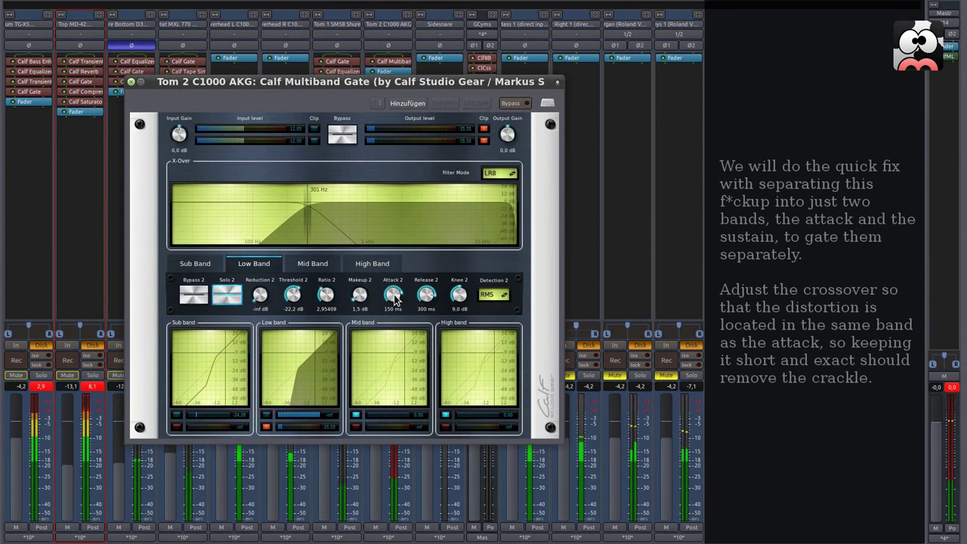
{"action": "left_click_drag", "start_coordinate": [394, 301], "coordinate": [425, 299]}
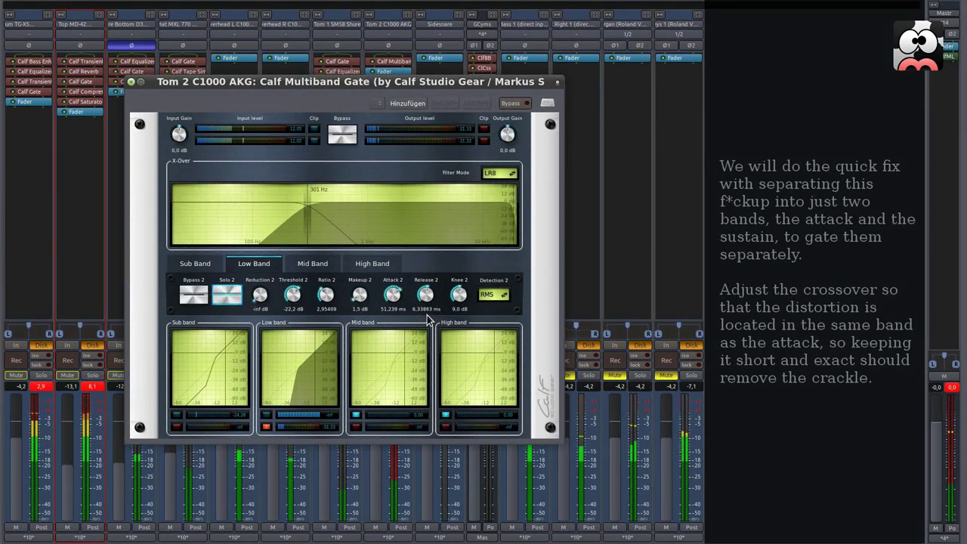
{"action": "left_click_drag", "start_coordinate": [427, 315], "coordinate": [427, 313]}
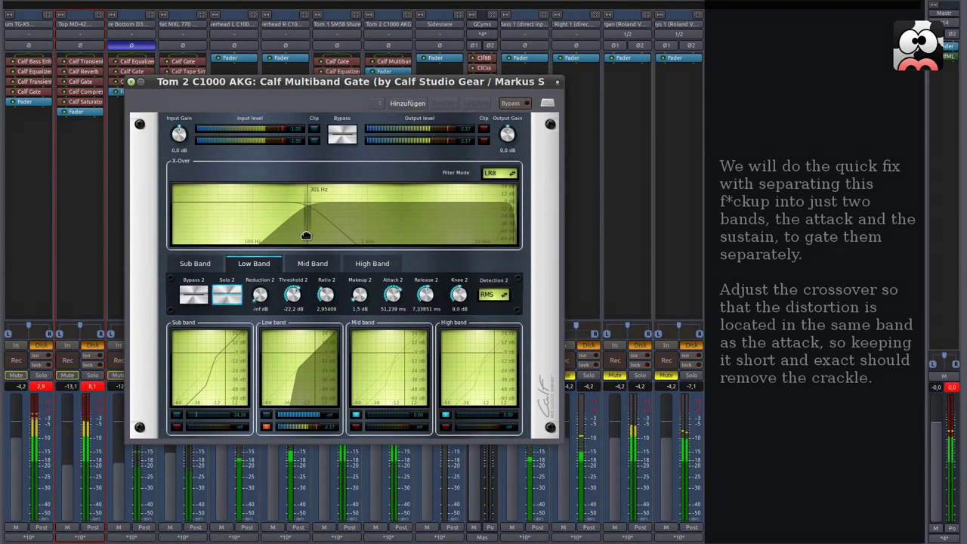
- Raise the crossover to about 364 Hz and end the Low Band's solo
{"action": "left_click_drag", "start_coordinate": [305, 226], "coordinate": [313, 230]}
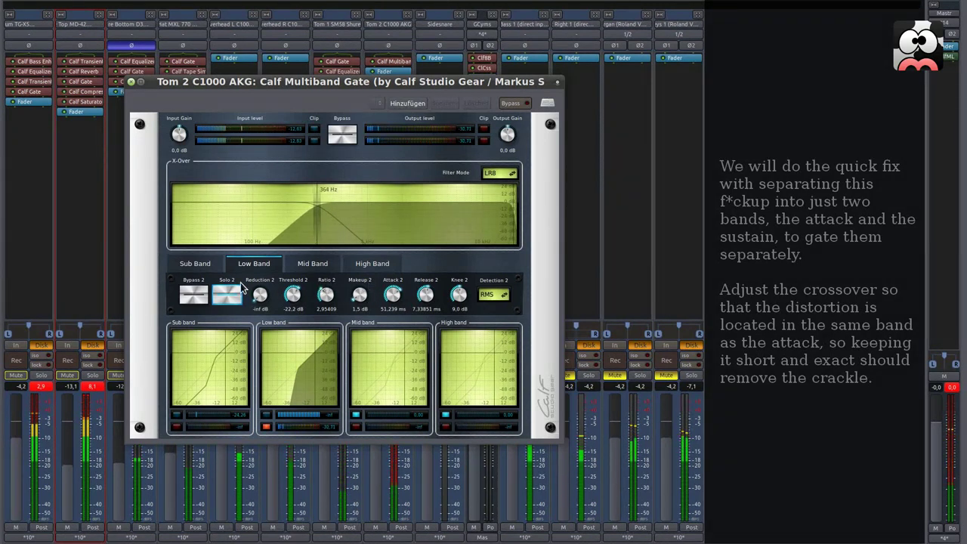
{"action": "left_click", "coordinate": [219, 265]}
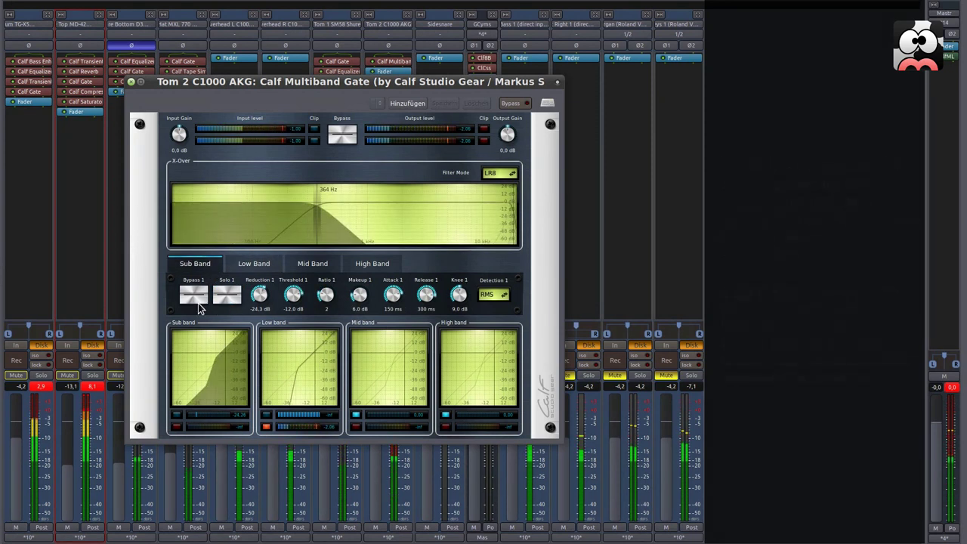
{"action": "left_click", "coordinate": [251, 266]}
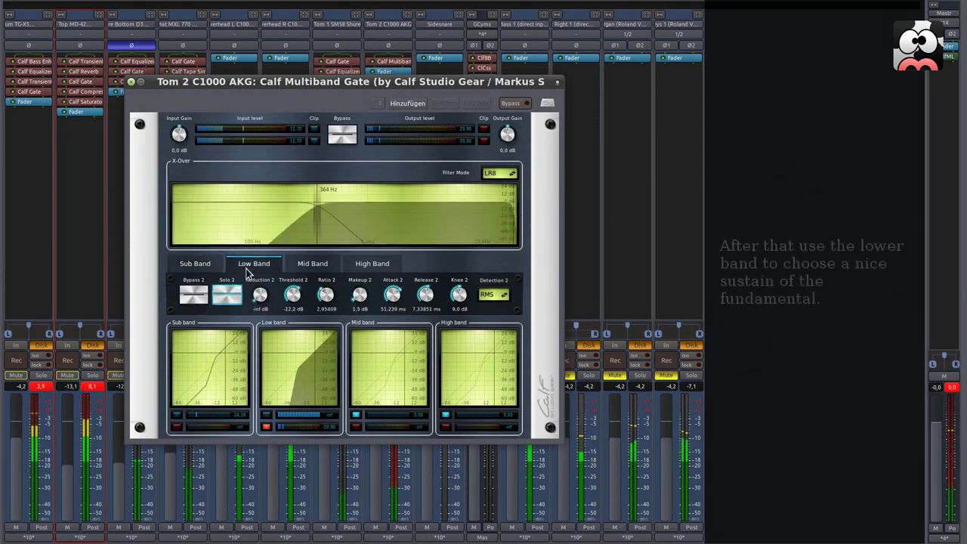
- Solo the Sub Band with reduction -60.1 dB, threshold -16.6 dB, ratio 3.23, makeup 0 dB, attack 33 ms, release 286 ms and knee 11.8 dB
{"action": "left_click", "coordinate": [207, 267]}
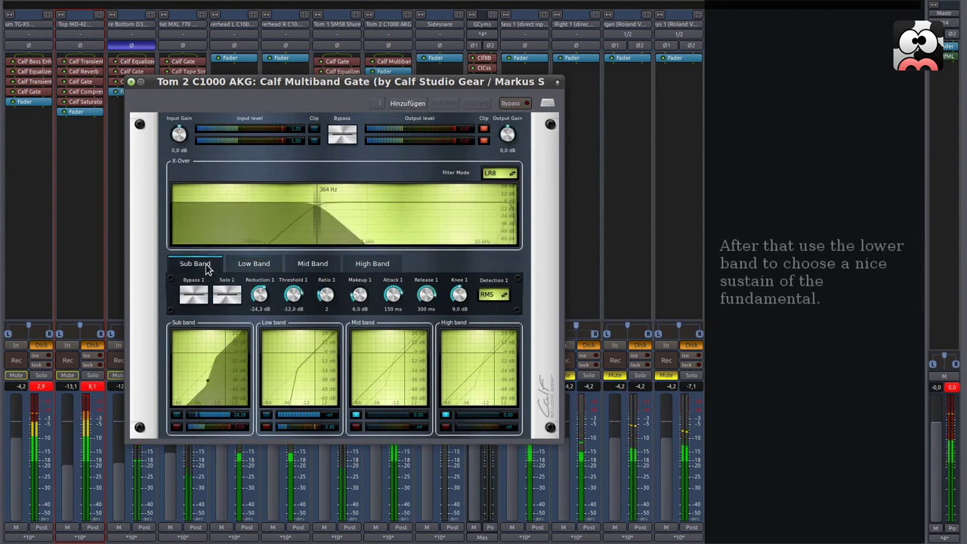
{"action": "left_click_drag", "start_coordinate": [257, 299], "coordinate": [259, 353]}
{"action": "left_click", "coordinate": [229, 301]}
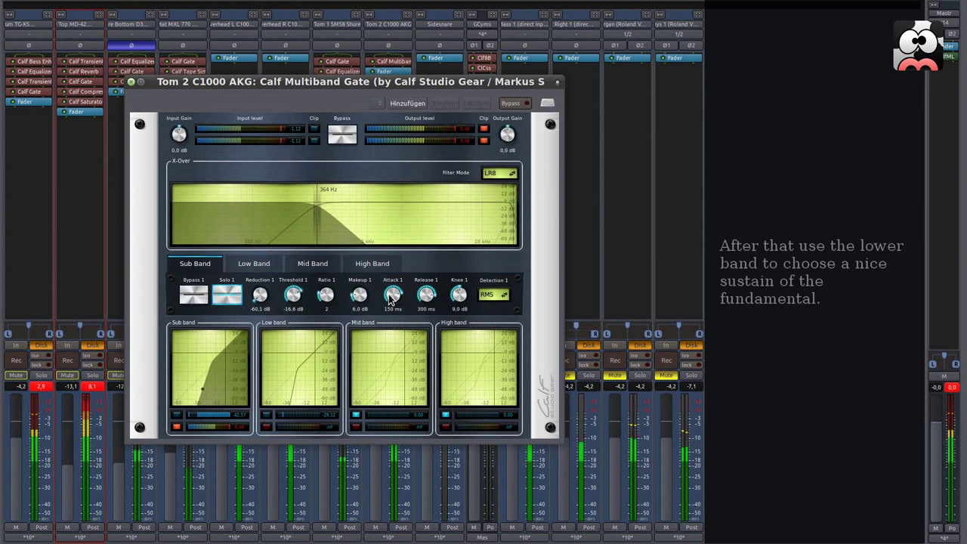
{"action": "left_click_drag", "start_coordinate": [361, 297], "coordinate": [393, 319]}
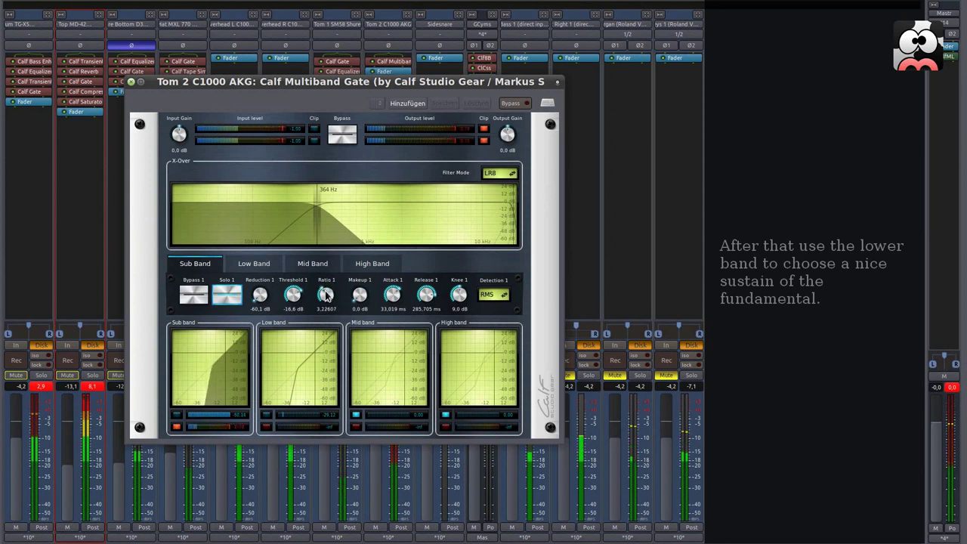
{"action": "left_click_drag", "start_coordinate": [455, 285], "coordinate": [455, 278]}
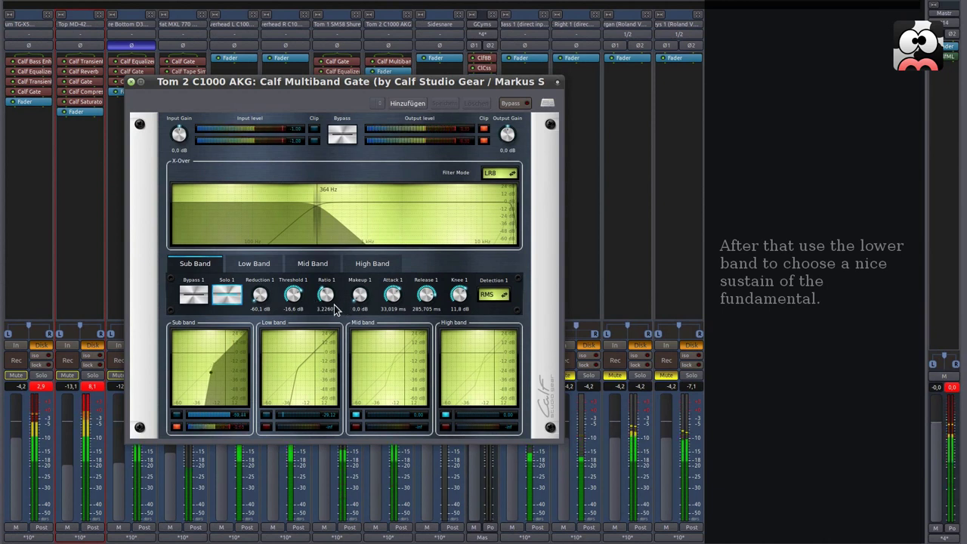
- Refine the Sub Band's threshold to -10.4 dB and release to about 688 ms, end its solo and compare against the gate's bypass
{"action": "left_click_drag", "start_coordinate": [291, 297], "coordinate": [290, 294]}
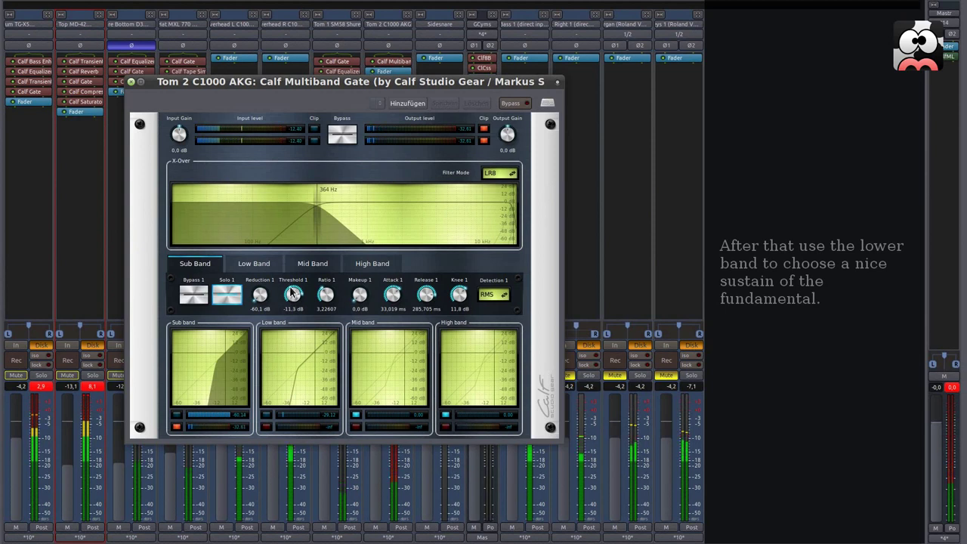
{"action": "left_click_drag", "start_coordinate": [292, 294], "coordinate": [291, 293]}
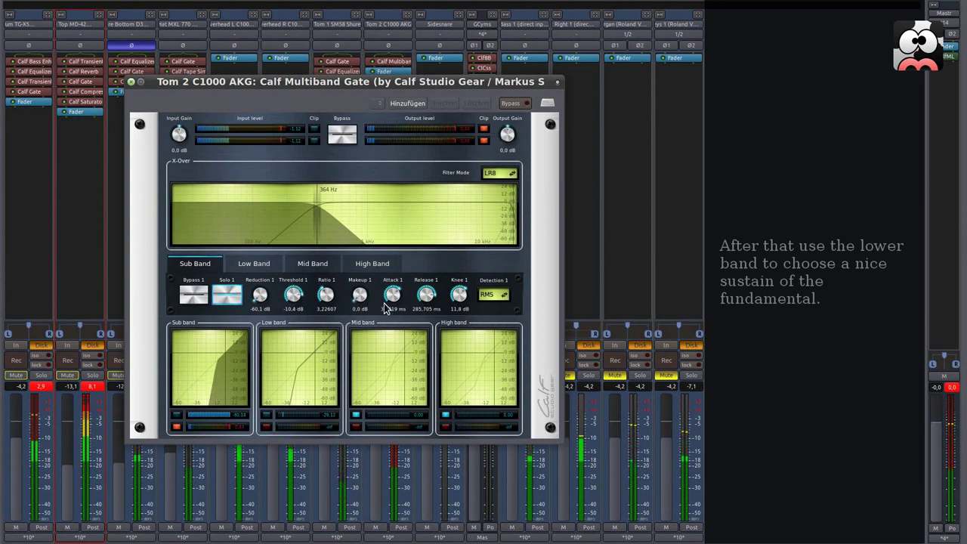
{"action": "left_click_drag", "start_coordinate": [421, 302], "coordinate": [423, 297]}
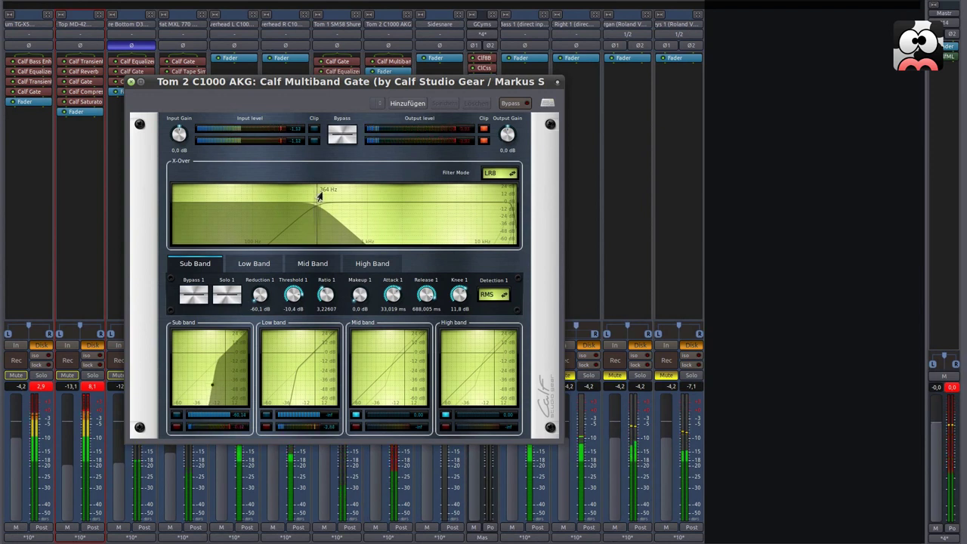
{"action": "left_click", "coordinate": [343, 141]}
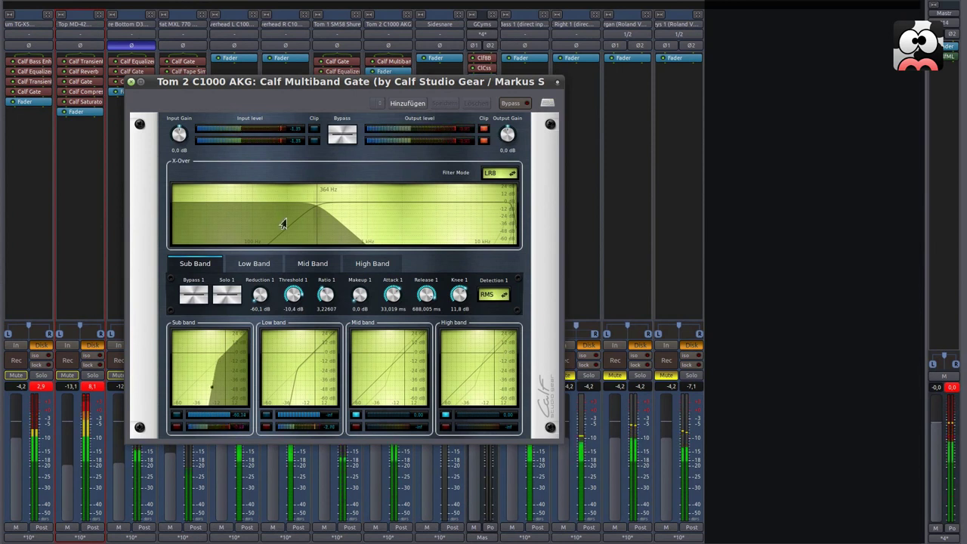
- Set the Low Band's release to about 113 ms and close the Multiband Gate window
{"action": "left_click", "coordinate": [264, 264]}
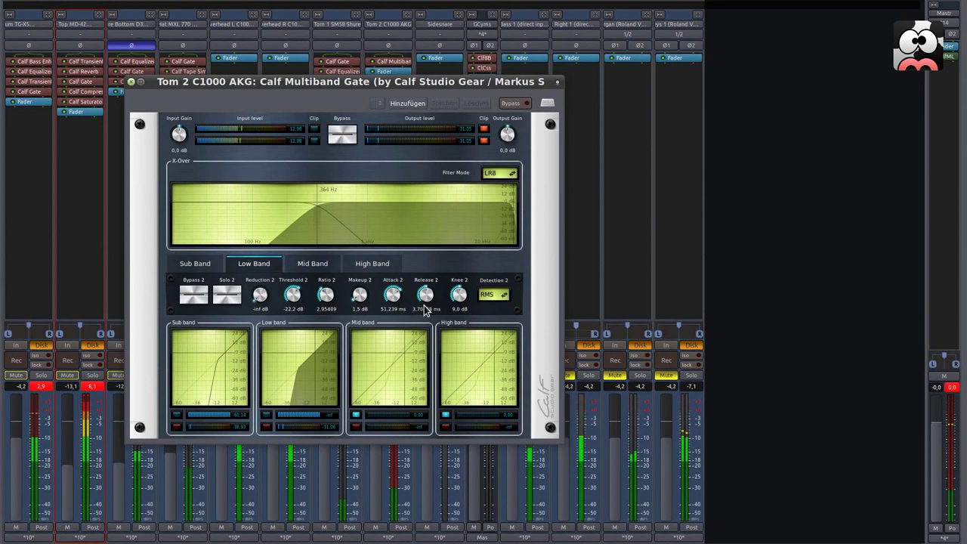
{"action": "left_click_drag", "start_coordinate": [425, 309], "coordinate": [424, 286]}
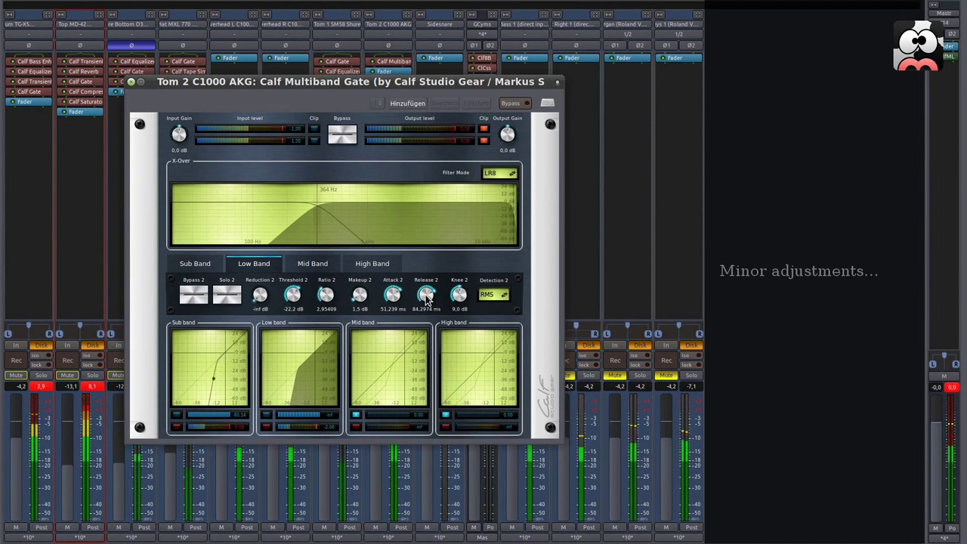
{"action": "left_click_drag", "start_coordinate": [425, 293], "coordinate": [424, 293]}
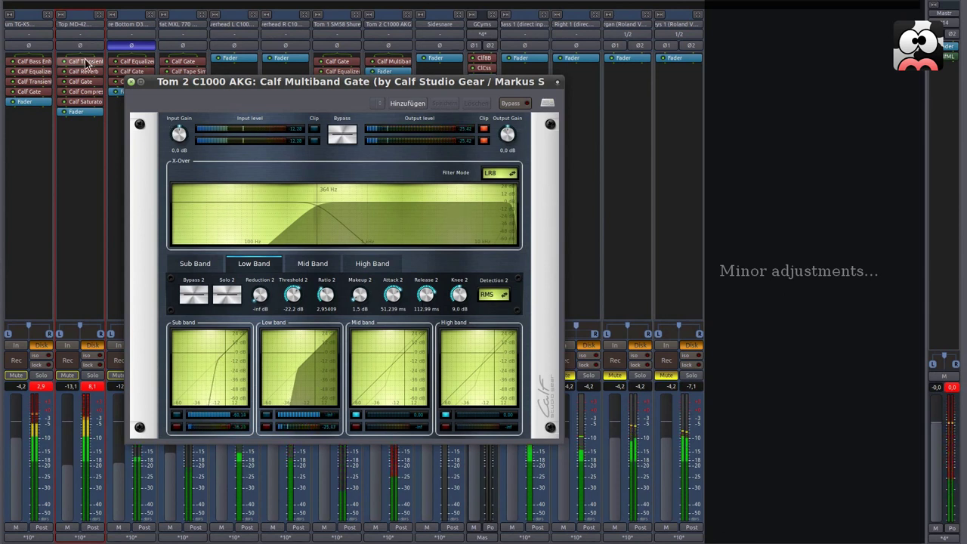
{"action": "left_click", "coordinate": [131, 82]}
- Solo Tom 1 alongside Tom 2, insert a Calf Reverb before the fader on the Tom 2 track and open its window
{"action": "left_click", "coordinate": [349, 375]}
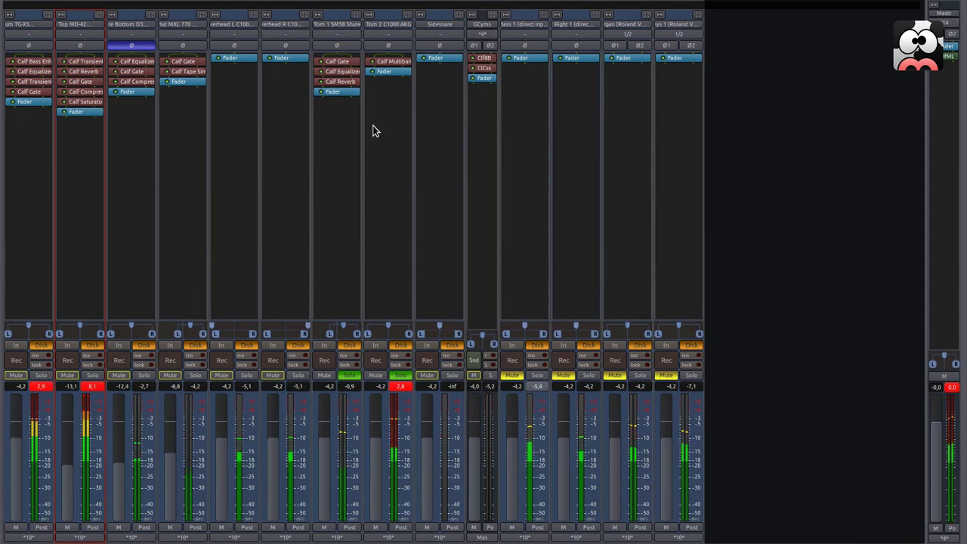
{"action": "right_click", "coordinate": [396, 73]}
{"action": "mouse_move", "coordinate": [525, 82]}
{"action": "mouse_move", "coordinate": [581, 78]}
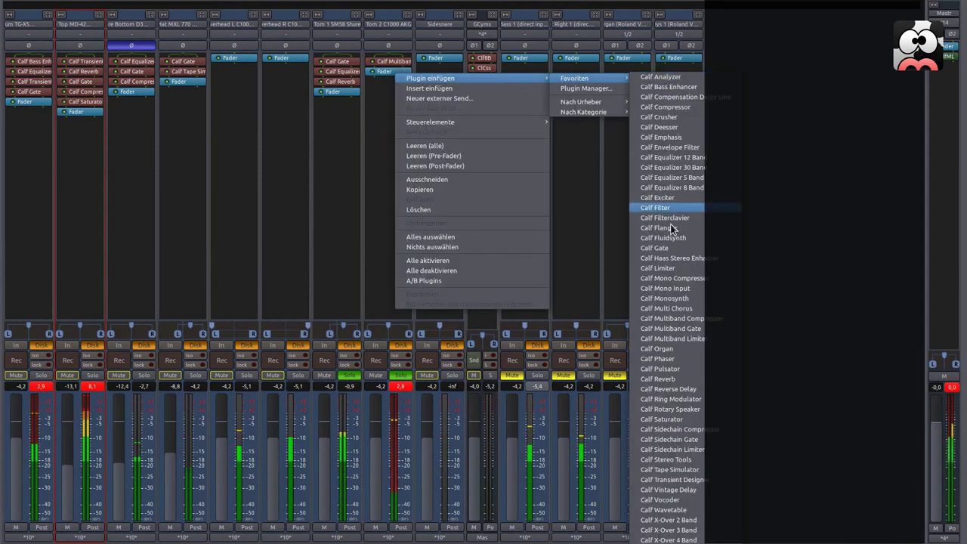
{"action": "left_click", "coordinate": [670, 380]}
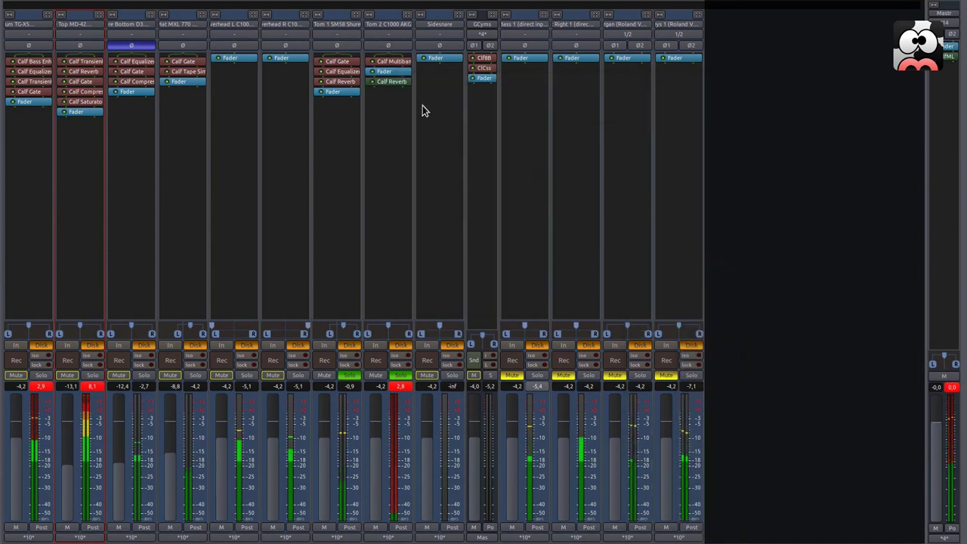
{"action": "double_click", "coordinate": [401, 72]}
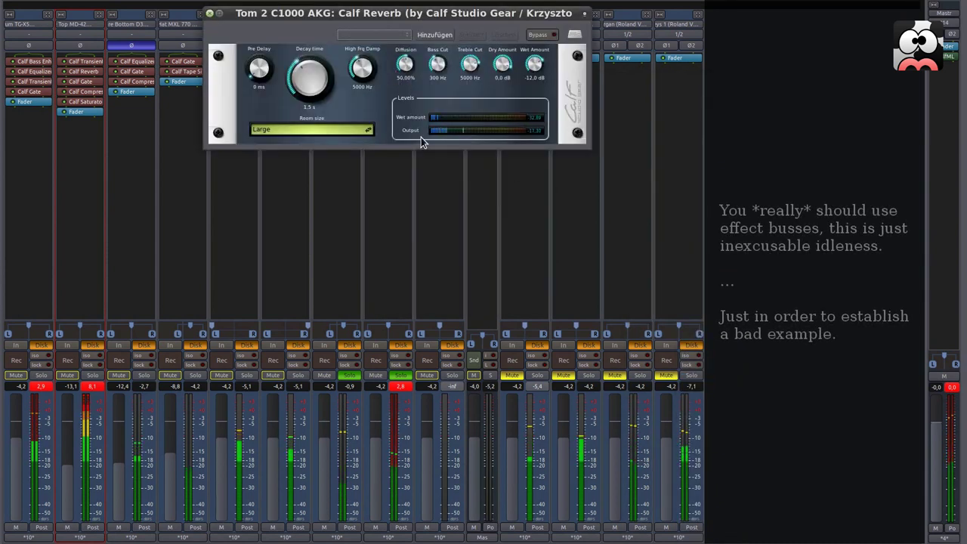
- Set the Tom 2 reverb's decay time to about 0.57 s and treble cut to about 5584 Hz, and close its window
{"action": "left_click_drag", "start_coordinate": [398, 17], "coordinate": [391, 95]}
{"action": "left_click_drag", "start_coordinate": [301, 160], "coordinate": [312, 197]}
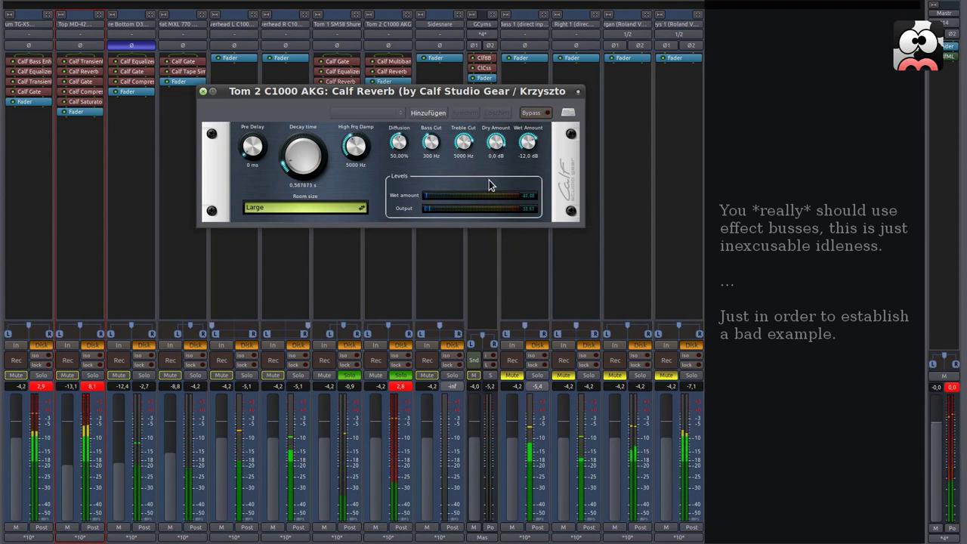
{"action": "left_click_drag", "start_coordinate": [462, 147], "coordinate": [462, 145]}
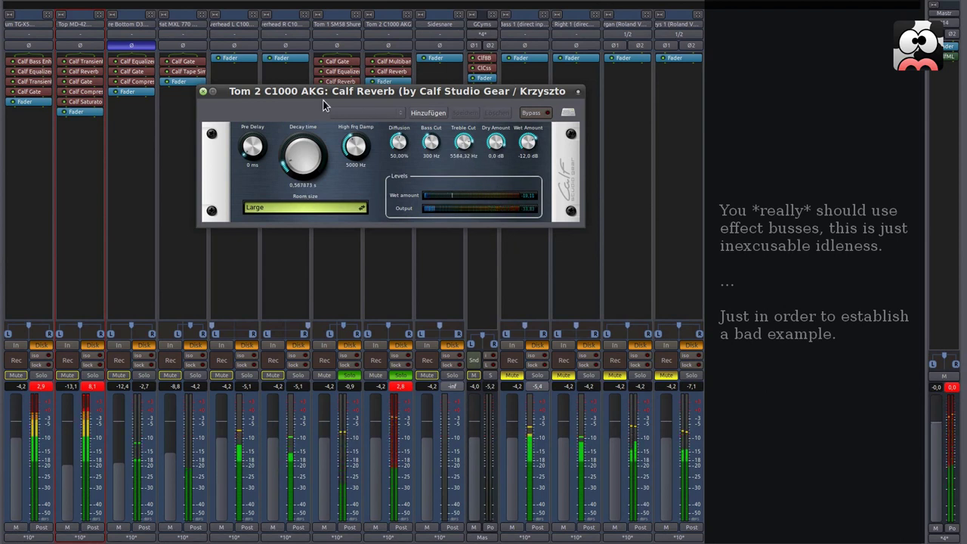
{"action": "left_click", "coordinate": [202, 91]}
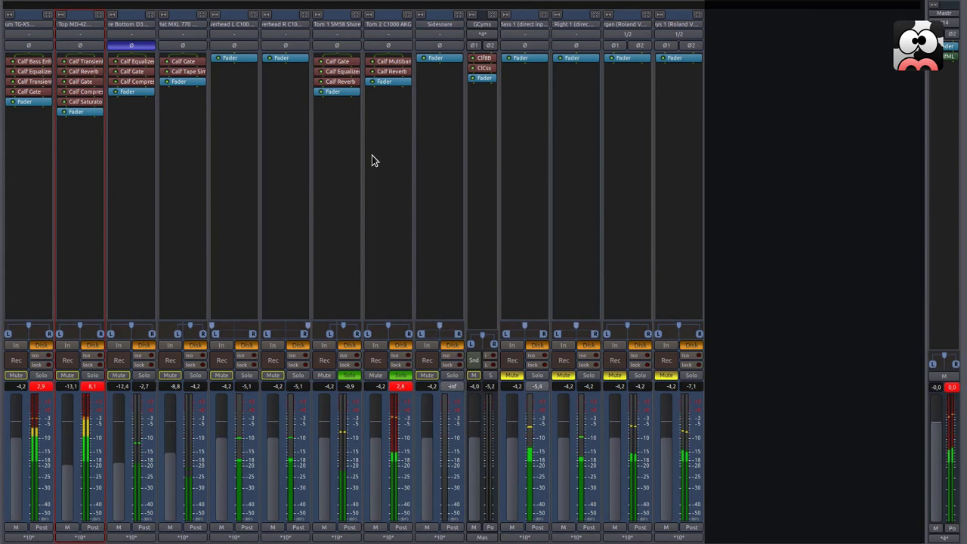
- Insert a Calf Equalizer 8 Band between the multiband gate and the reverb on Tom 2 and open its window
{"action": "right_click", "coordinate": [389, 69]}
{"action": "mouse_move", "coordinate": [409, 78]}
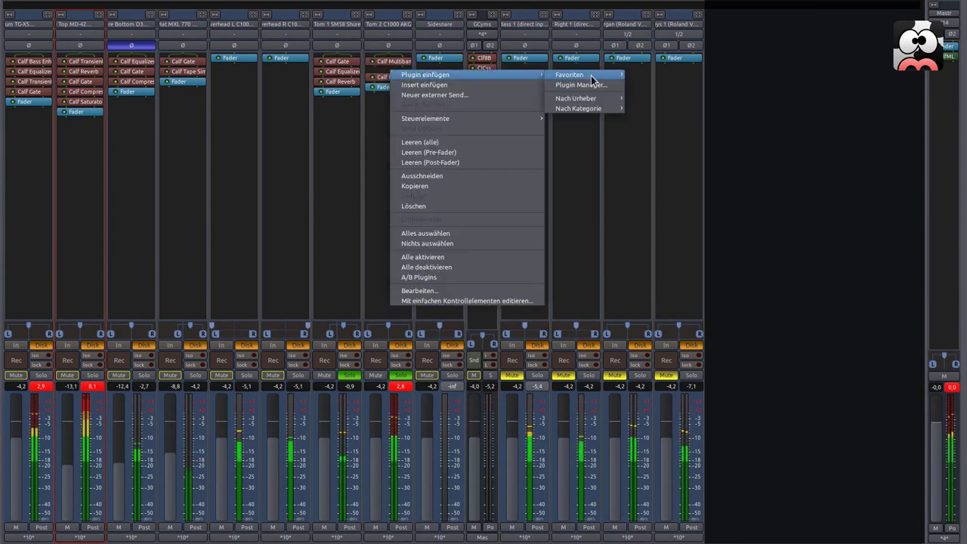
{"action": "mouse_move", "coordinate": [591, 78]}
{"action": "left_click", "coordinate": [700, 187]}
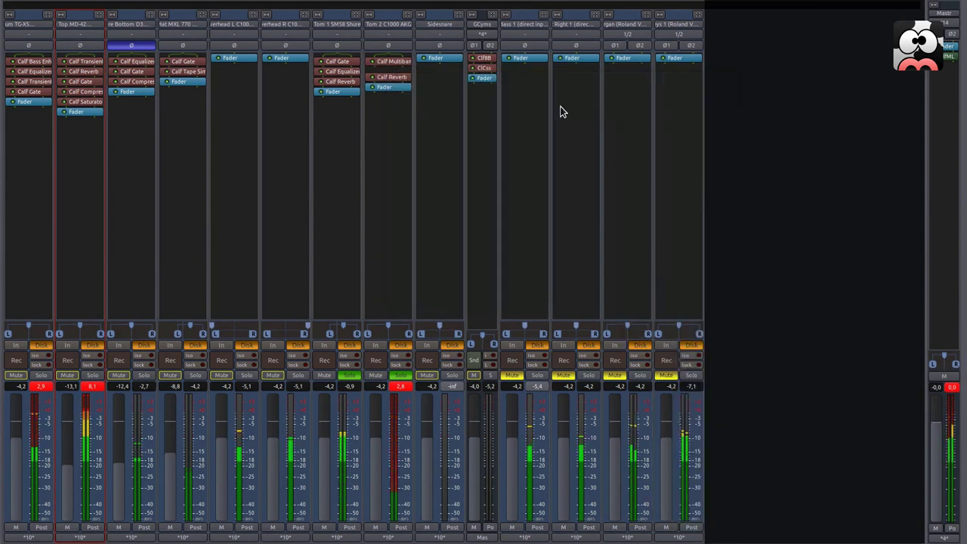
{"action": "double_click", "coordinate": [394, 71]}
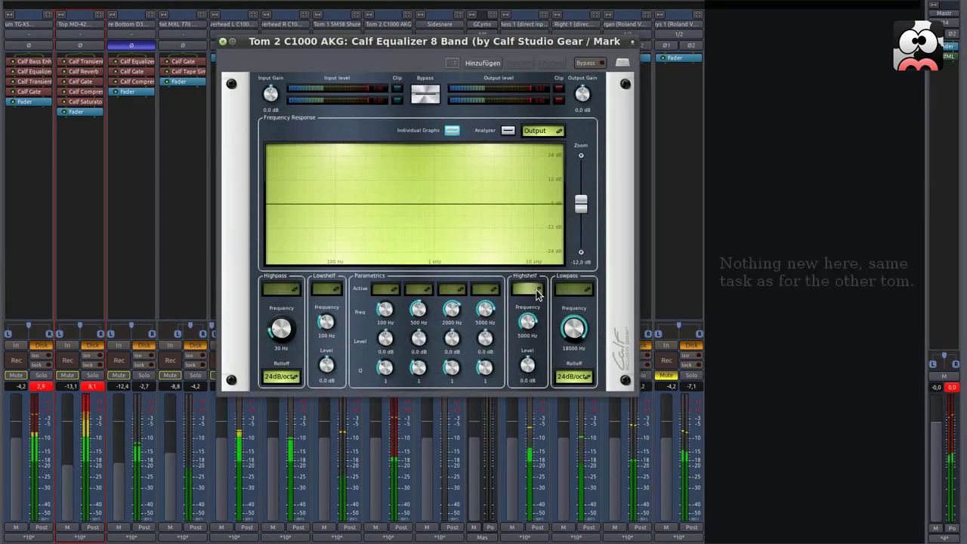
- Enable the Tom 2 equalizer's analyzer and switch on its highpass at about 41 Hz with a 36dB/oct rolloff
{"action": "left_click", "coordinate": [535, 292]}
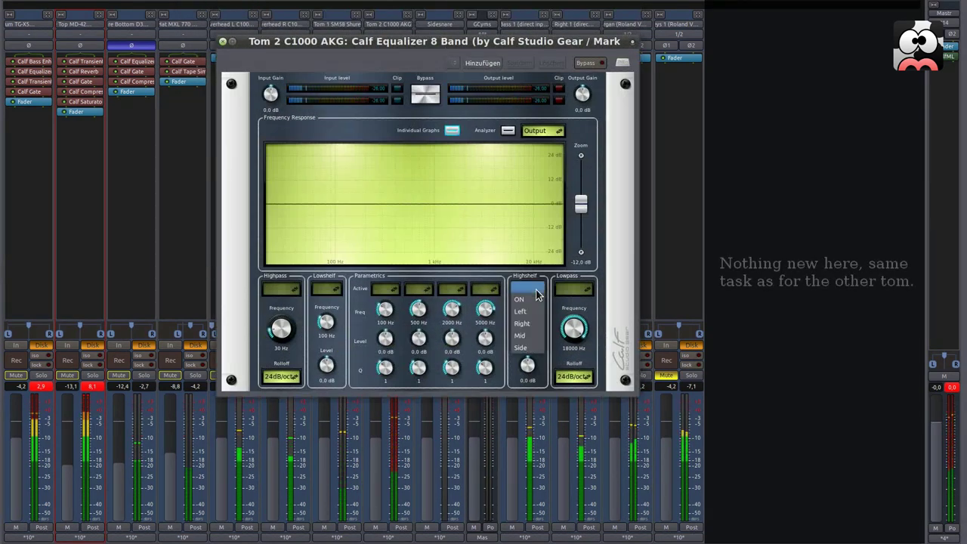
{"action": "left_click", "coordinate": [536, 296]}
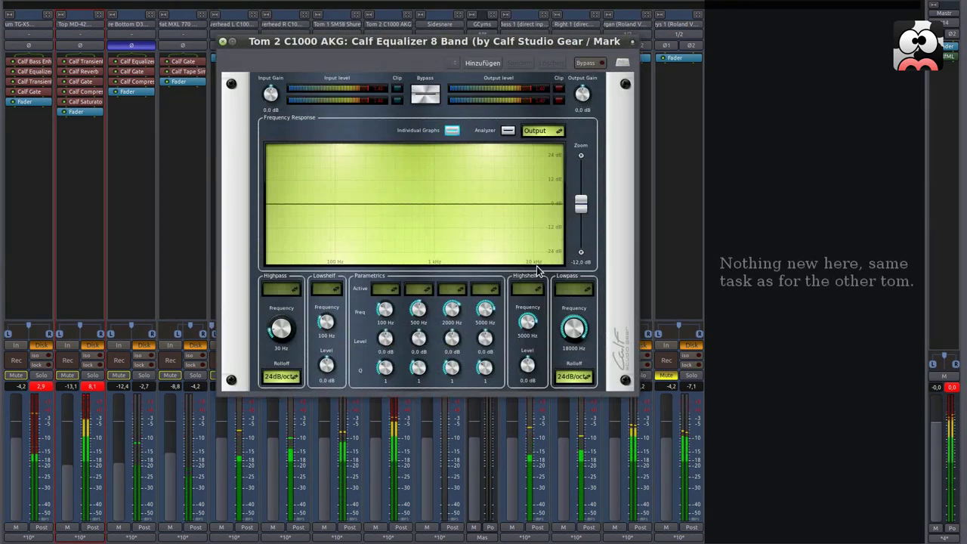
{"action": "left_click", "coordinate": [508, 131]}
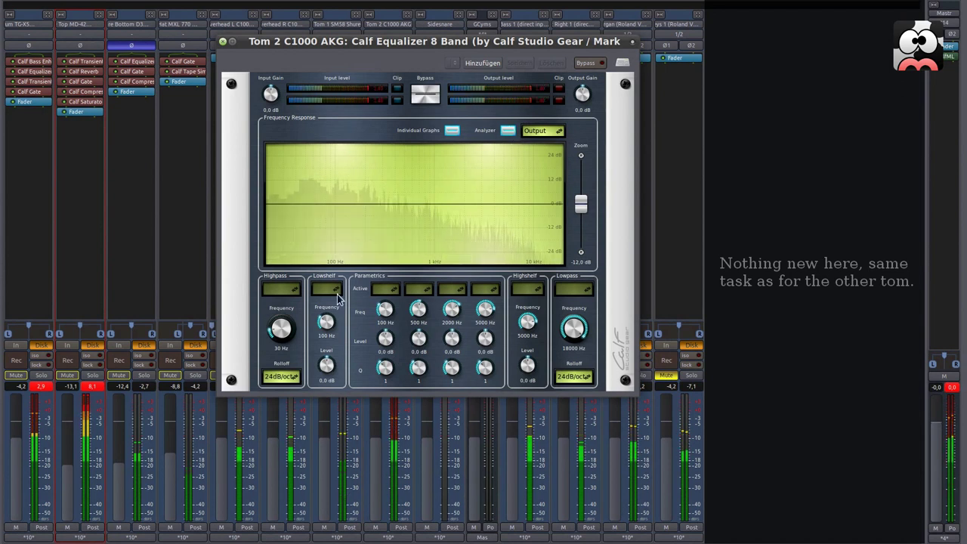
{"action": "left_click", "coordinate": [281, 290]}
{"action": "left_click", "coordinate": [290, 303]}
{"action": "left_click", "coordinate": [291, 379]}
{"action": "left_click", "coordinate": [292, 388]}
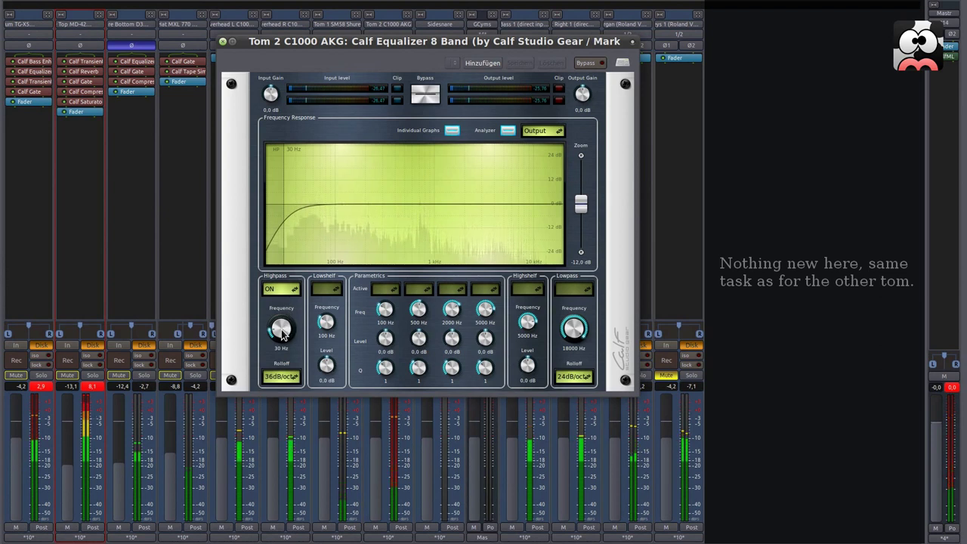
{"action": "left_click_drag", "start_coordinate": [283, 336], "coordinate": [283, 328]}
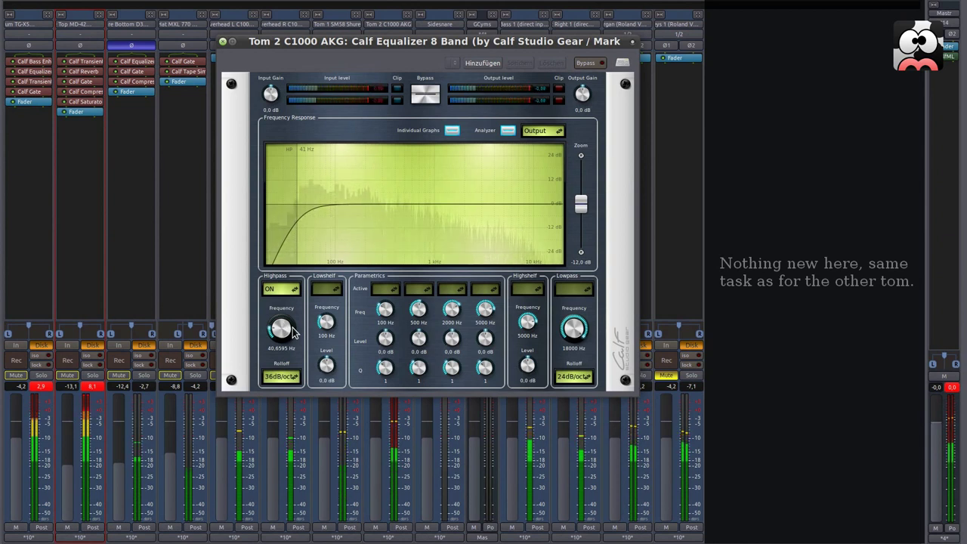
- Activate the first parametric band with a level of 13.9 dB, a Q of about 3.56 and a frequency of about 57 Hz
{"action": "left_click", "coordinate": [385, 289]}
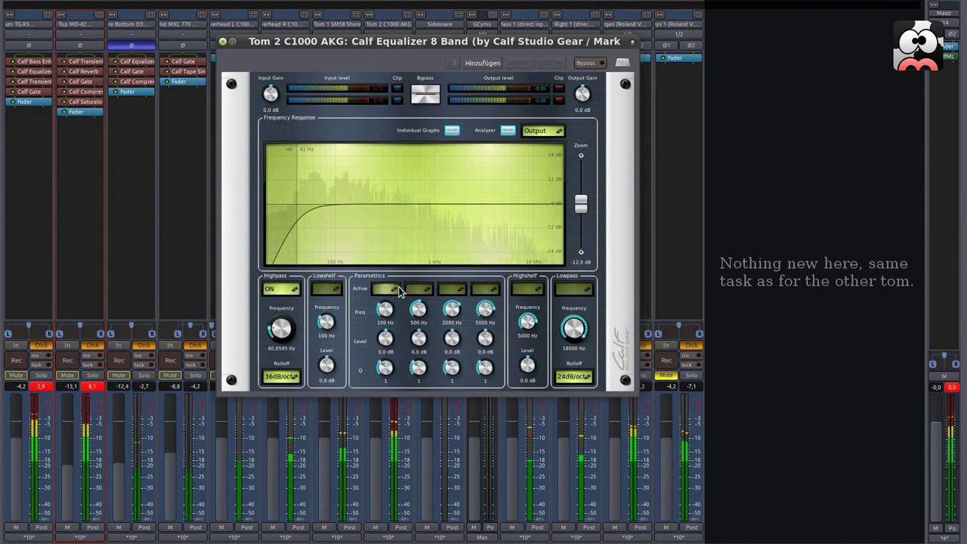
{"action": "left_click_drag", "start_coordinate": [384, 368], "coordinate": [386, 321]}
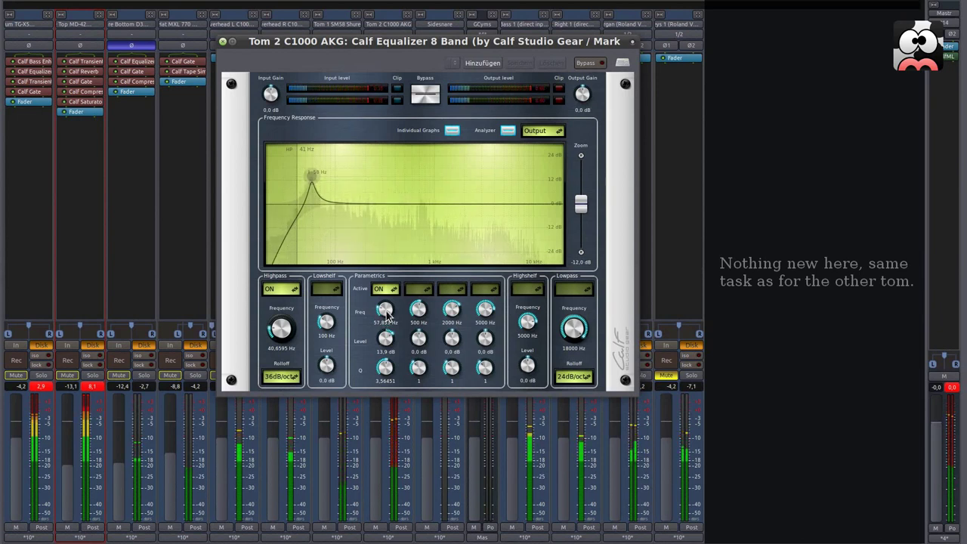
{"action": "scroll", "coordinate": [386, 315], "scroll_direction": "down", "scroll_amount": 1}
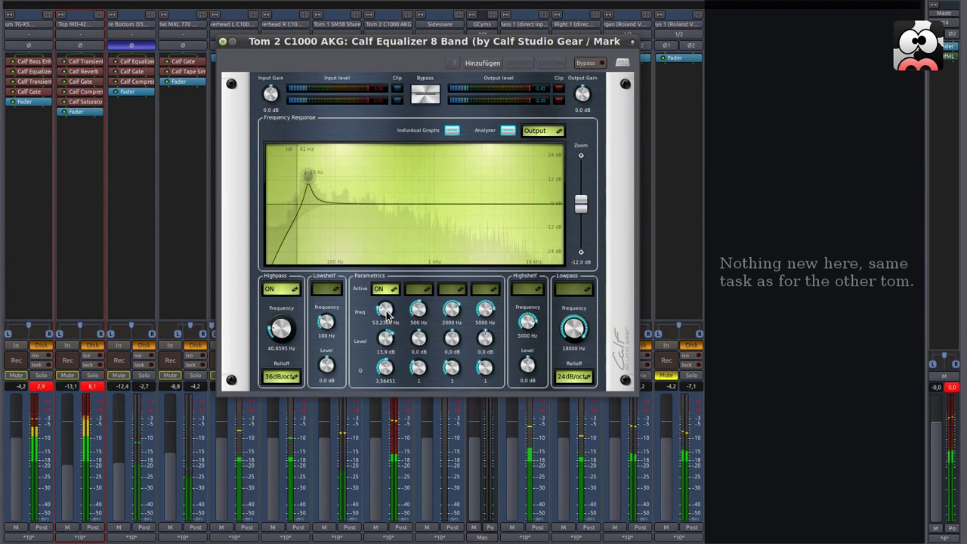
{"action": "scroll", "coordinate": [386, 315], "scroll_direction": "up", "scroll_amount": 1}
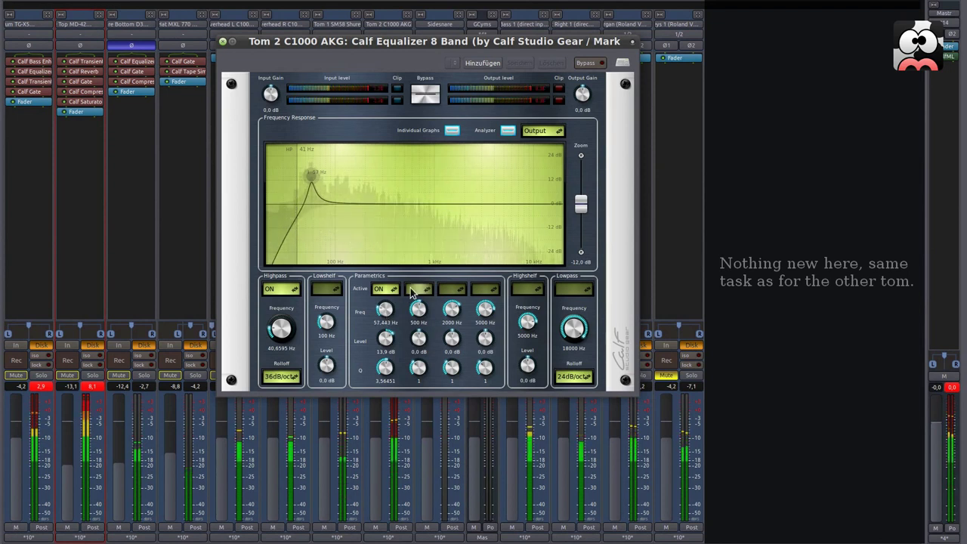
- Activate the second parametric band as a cut of about -14.4 dB at 294 Hz with a Q of about 0.74
{"action": "left_click", "coordinate": [412, 289]}
{"action": "left_click", "coordinate": [414, 302]}
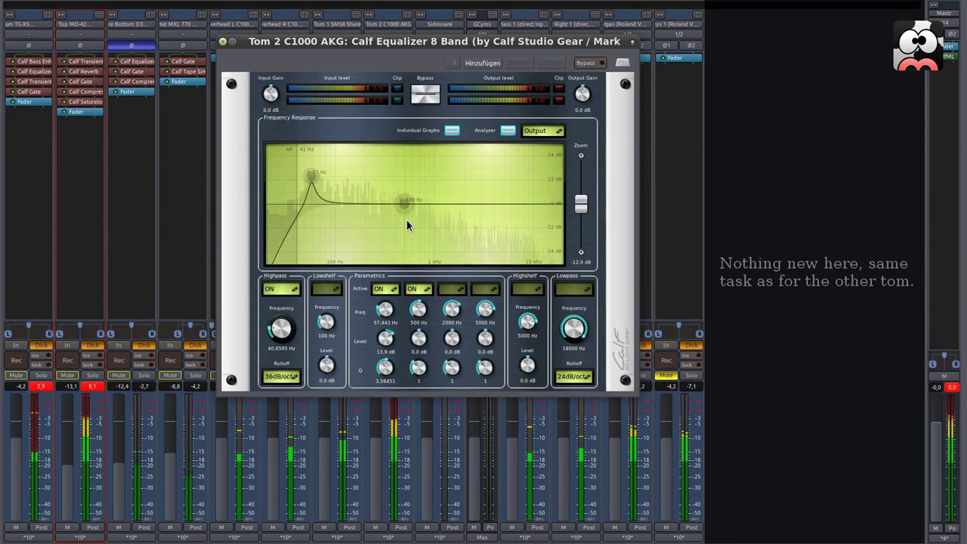
{"action": "left_click_drag", "start_coordinate": [405, 204], "coordinate": [380, 222]}
{"action": "left_click_drag", "start_coordinate": [418, 367], "coordinate": [419, 344]}
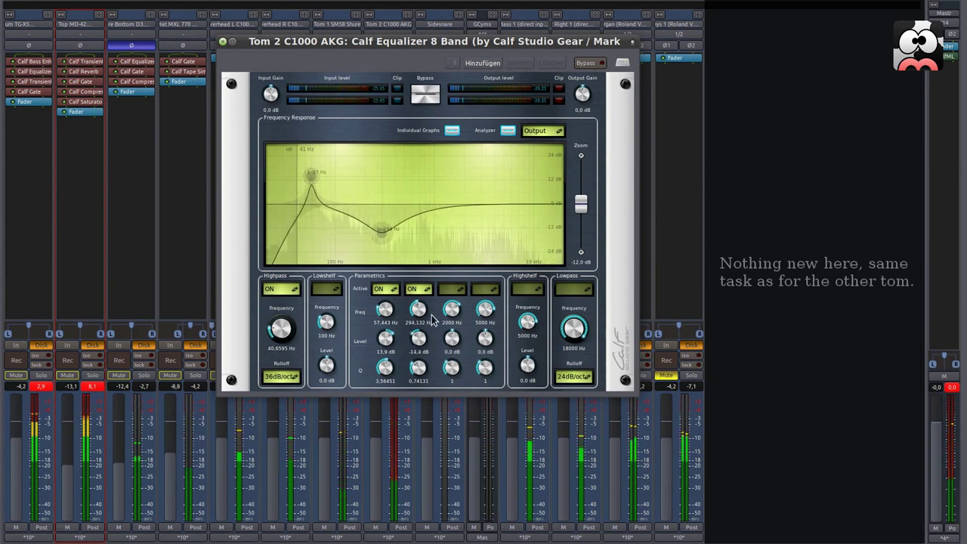
- Activate the third parametric band at about 1224 Hz, -2.9 dB and a Q of about 0.126, and close the equalizer window
{"action": "left_click", "coordinate": [457, 291]}
{"action": "left_click_drag", "start_coordinate": [462, 203], "coordinate": [441, 208]}
{"action": "scroll", "coordinate": [435, 210], "scroll_direction": "down", "scroll_amount": 6}
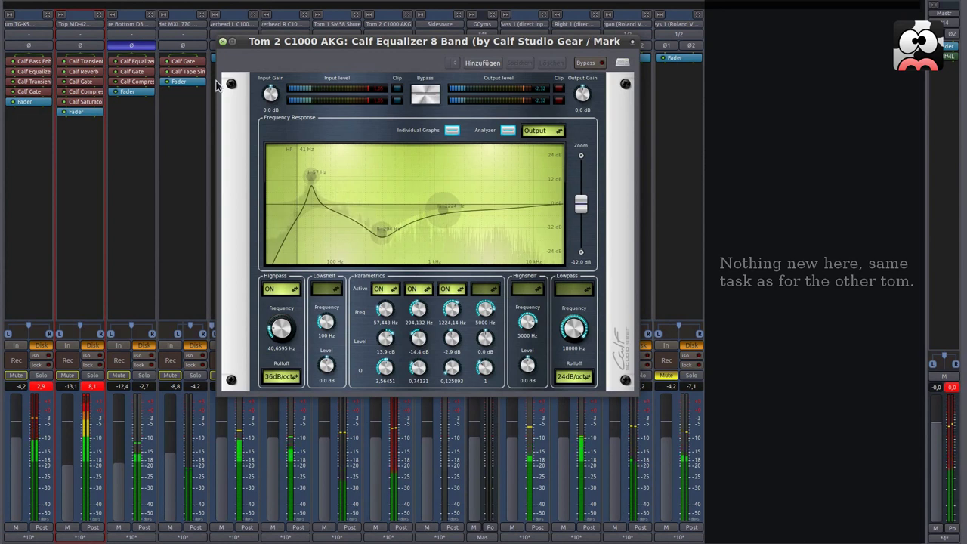
{"action": "left_click", "coordinate": [223, 41]}
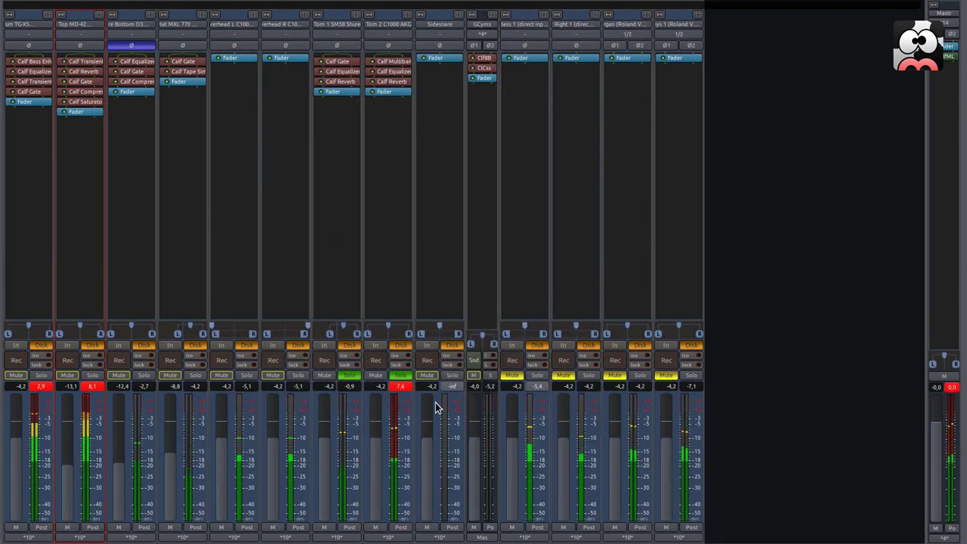
- Unsolo both toms and raise the faders to -2.6 dB on Tom 2 and -2.9 dB on Tom 1
{"action": "left_click", "coordinate": [403, 387]}
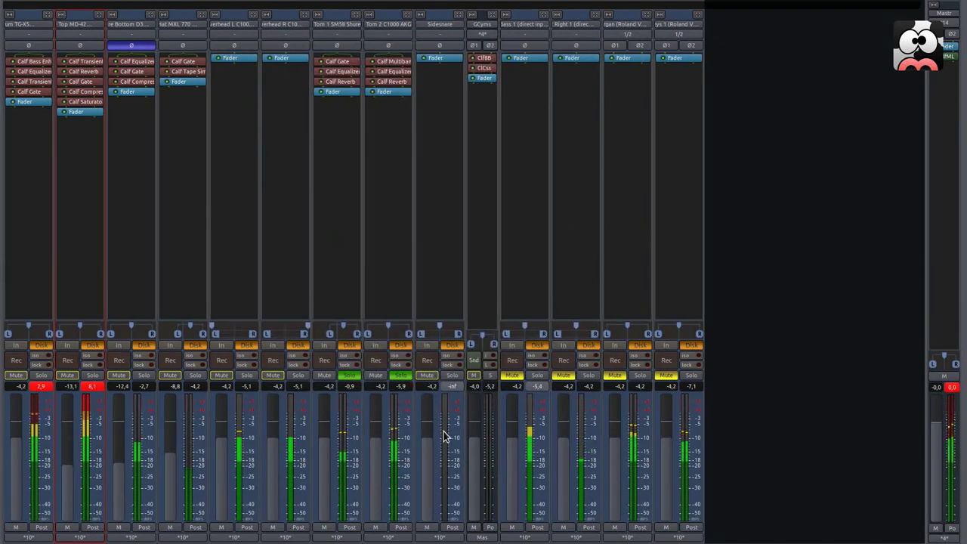
{"action": "left_click", "coordinate": [329, 454]}
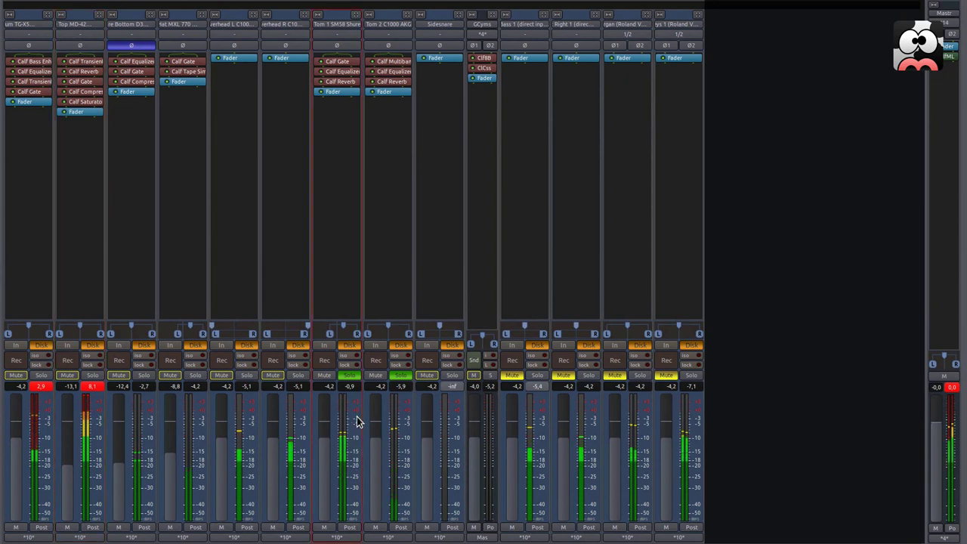
{"action": "left_click", "coordinate": [401, 376]}
{"action": "left_click", "coordinate": [350, 376]}
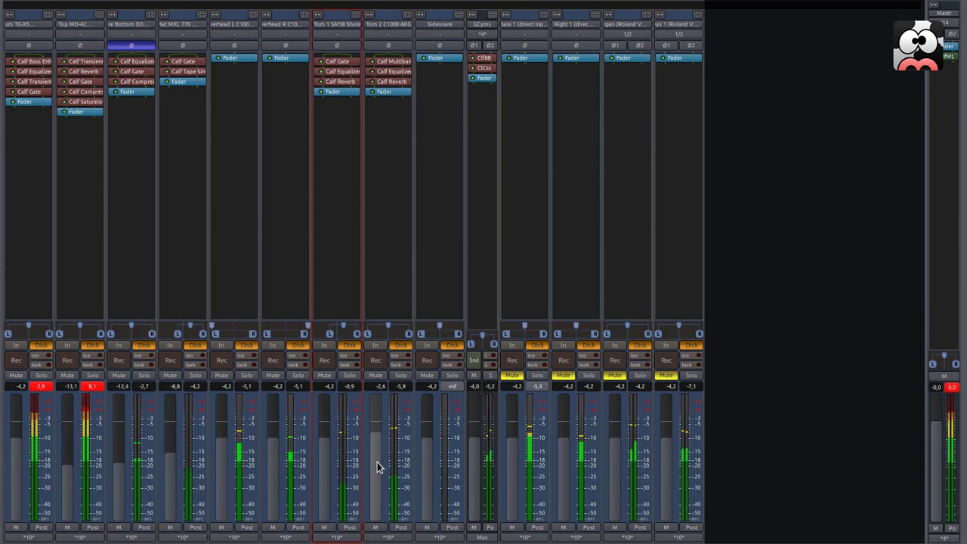
{"action": "left_click_drag", "start_coordinate": [325, 460], "coordinate": [325, 456]}
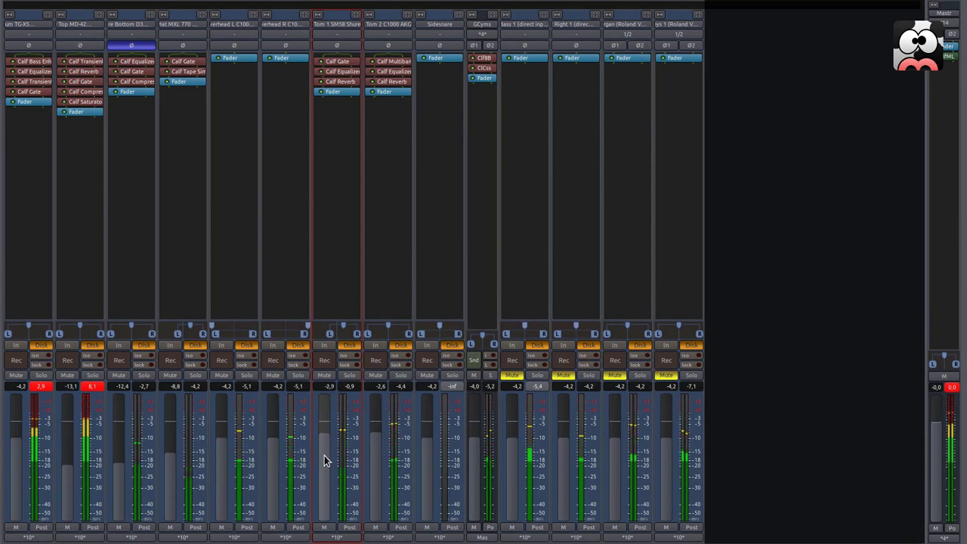
- Extend the loop range in the editor so it spans from the Start marker to the end marker
{"action": "key", "text": "alt+m"}
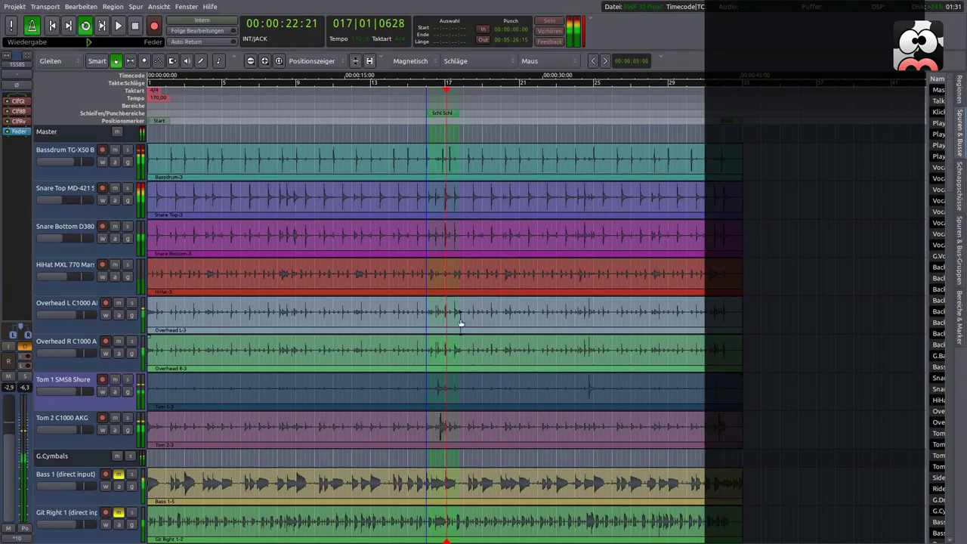
{"action": "mouse_move", "coordinate": [453, 114]}
{"action": "left_mouse_down"}
{"action": "mouse_move", "coordinate": [739, 121]}
{"action": "mouse_move", "coordinate": [689, 116]}
{"action": "left_mouse_up"}
{"action": "left_click_drag", "start_coordinate": [436, 114], "coordinate": [156, 121]}
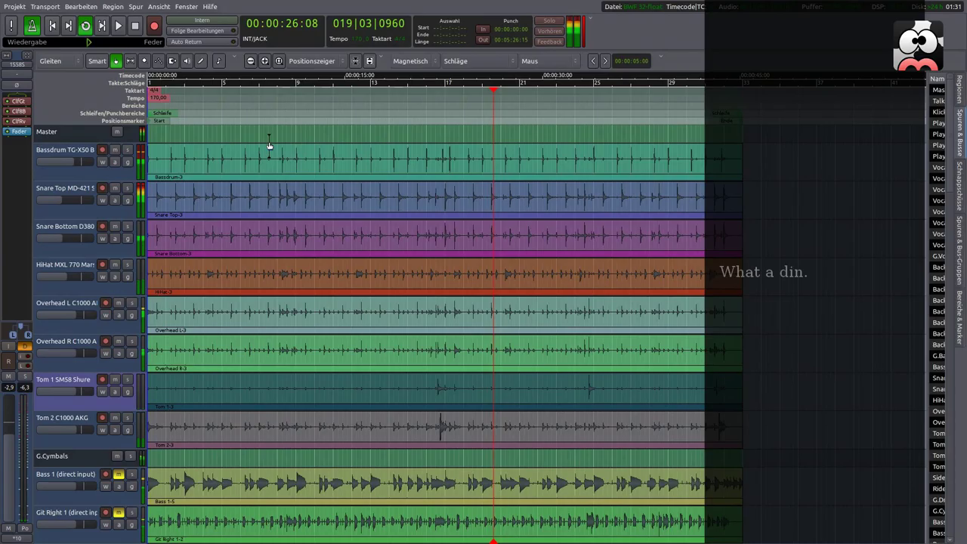
- Make the Sidesnare track visible in the editor, widening the track list for this and narrowing it again
{"action": "key", "text": "alt+m"}
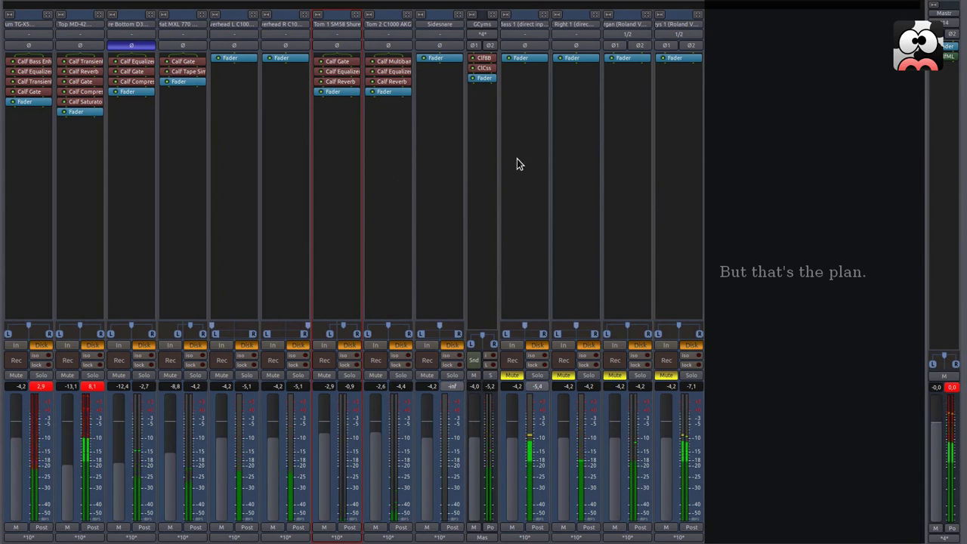
{"action": "key", "text": "alt+e"}
{"action": "scroll", "coordinate": [521, 170], "scroll_direction": "down", "scroll_amount": 3}
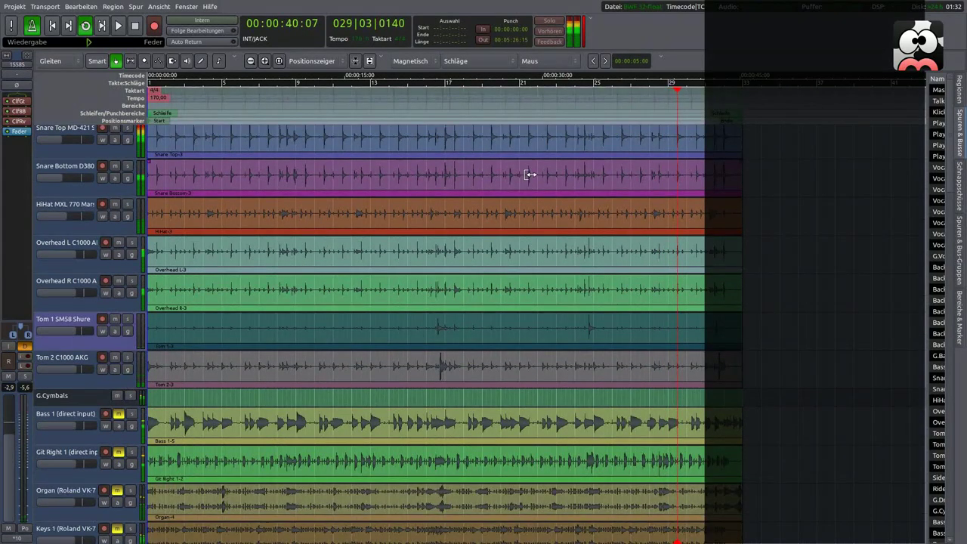
{"action": "scroll", "coordinate": [530, 174], "scroll_direction": "down", "scroll_amount": 1}
{"action": "left_click_drag", "start_coordinate": [928, 217], "coordinate": [760, 227]}
{"action": "scroll", "coordinate": [782, 287], "scroll_direction": "down", "scroll_amount": 5}
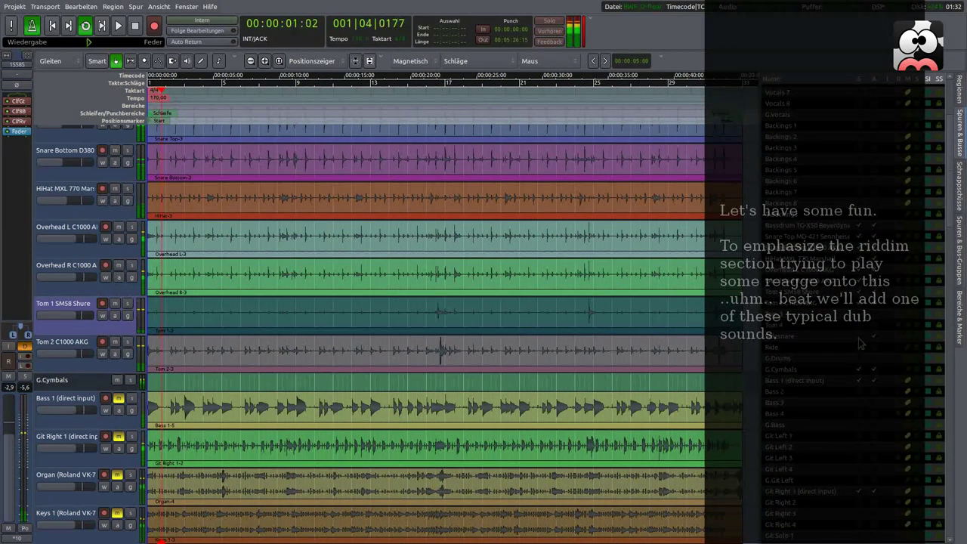
{"action": "left_click", "coordinate": [859, 337]}
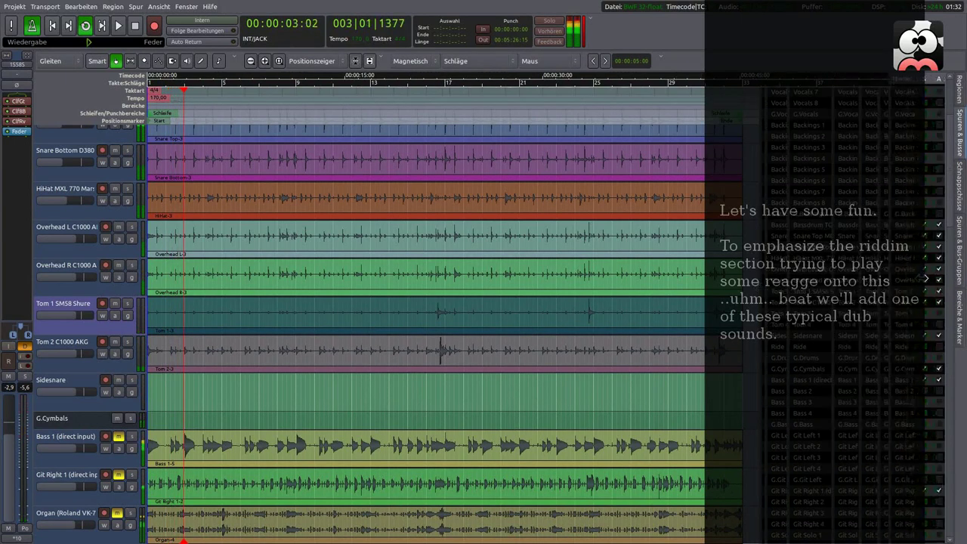
{"action": "left_click_drag", "start_coordinate": [760, 279], "coordinate": [928, 278]}
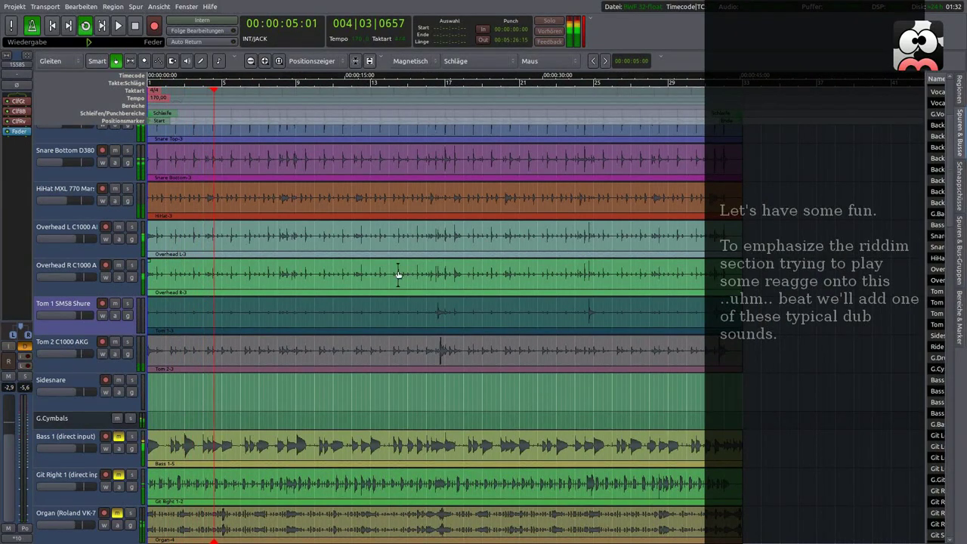
- Copy the Snare Top region onto the Sidesnare track at the same timeline position and solo Sidesnare
{"action": "scroll", "coordinate": [398, 274], "scroll_direction": "up", "scroll_amount": 2}
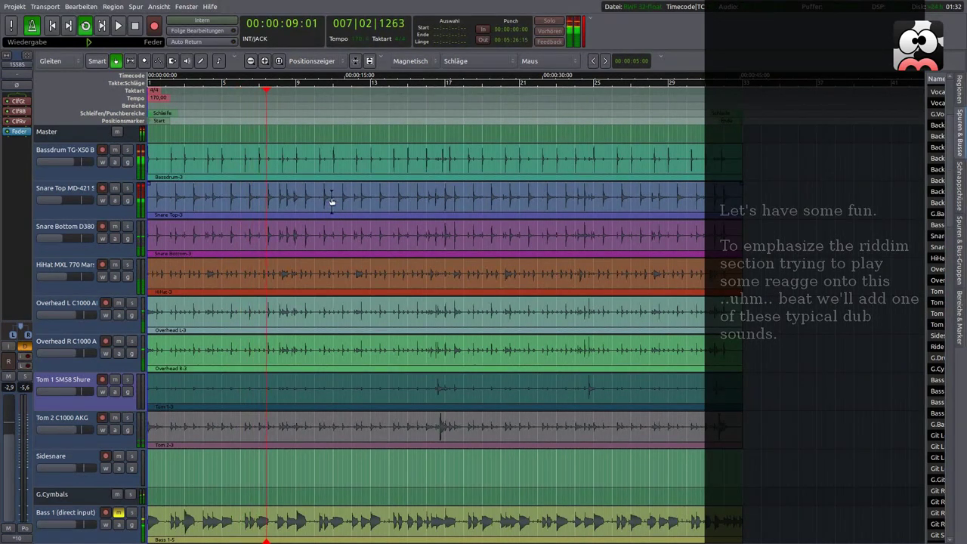
{"action": "left_click_drag", "start_coordinate": [333, 197], "coordinate": [334, 462]}
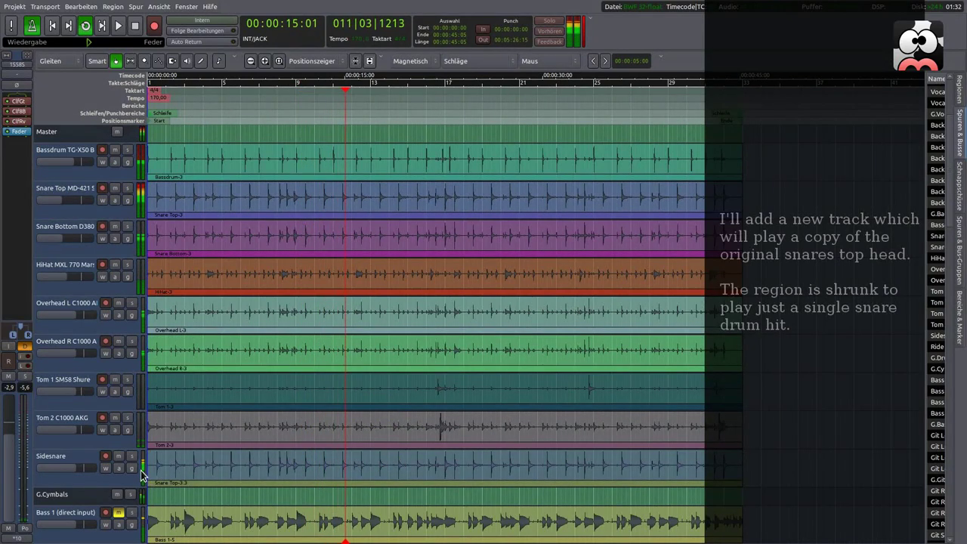
{"action": "left_click", "coordinate": [132, 456]}
- Trim the start of the Sidesnare region to the snare hit halfway through bar 17
{"action": "left_click_drag", "start_coordinate": [157, 484], "coordinate": [436, 483]}
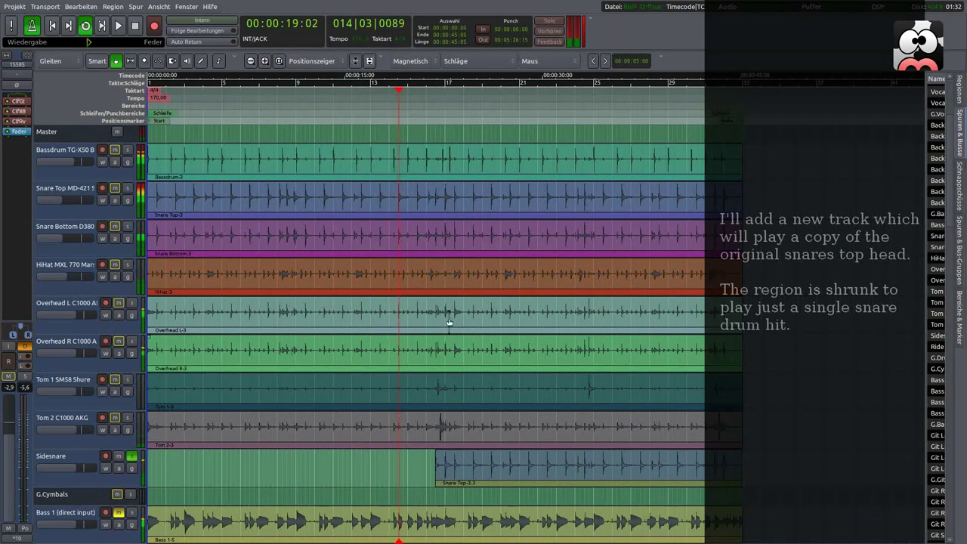
{"action": "left_click", "coordinate": [441, 90]}
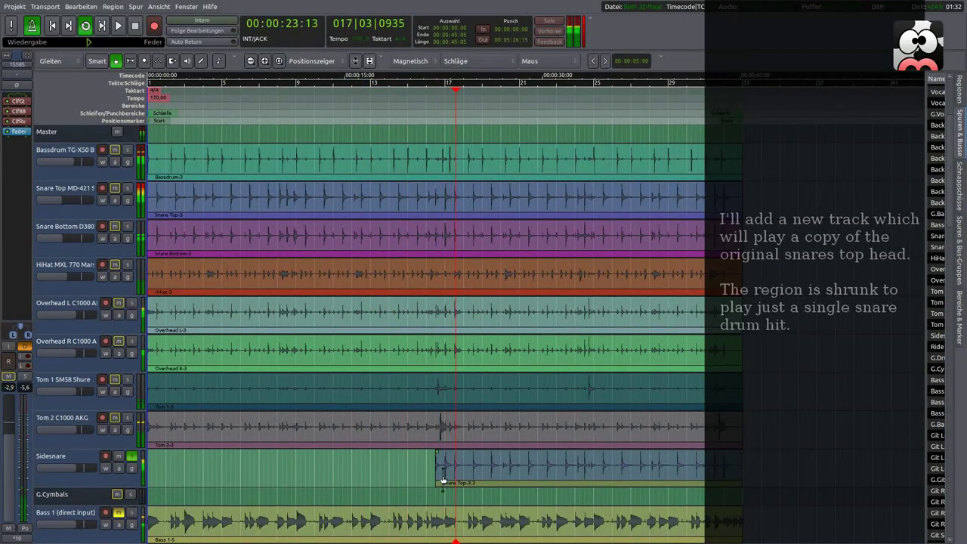
{"action": "left_click_drag", "start_coordinate": [442, 477], "coordinate": [458, 479]}
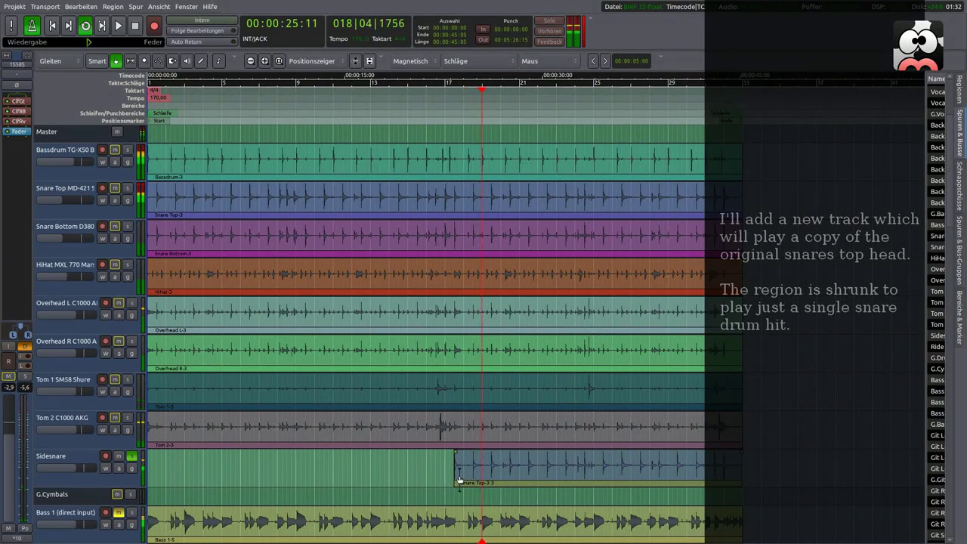
{"action": "scroll", "coordinate": [463, 474], "scroll_direction": "up", "scroll_amount": 3}
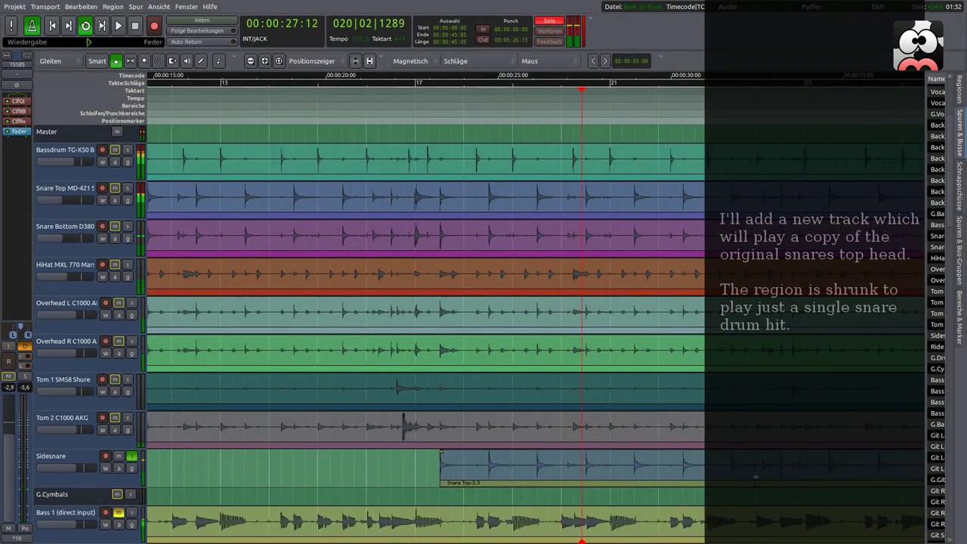
- Trim the end of the Sidesnare region to just after the start of bar 18, leaving one snare hit, and add a fade-out
{"action": "left_click_drag", "start_coordinate": [616, 484], "coordinate": [265, 479]}
{"action": "left_click_drag", "start_coordinate": [515, 483], "coordinate": [481, 483]}
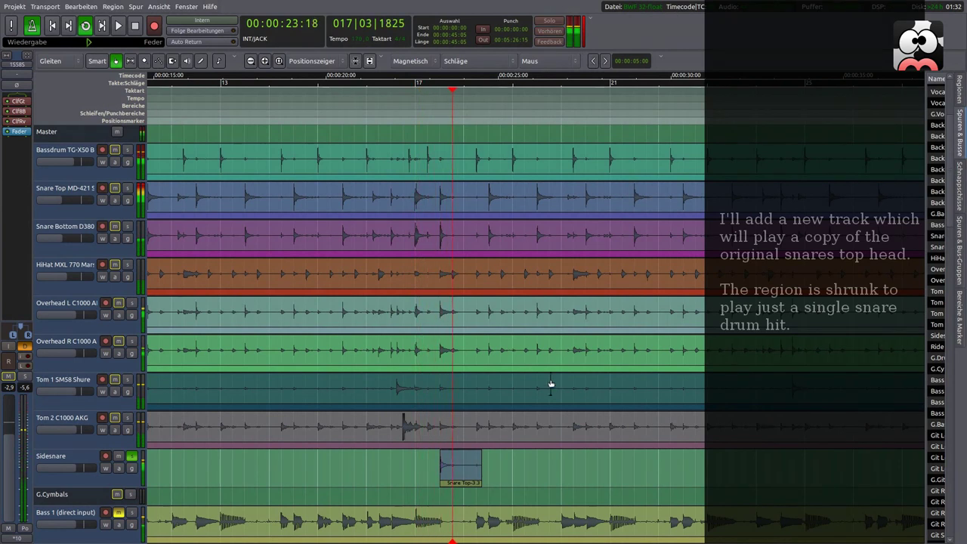
{"action": "left_click_drag", "start_coordinate": [479, 484], "coordinate": [455, 485]}
{"action": "left_click", "coordinate": [423, 89]}
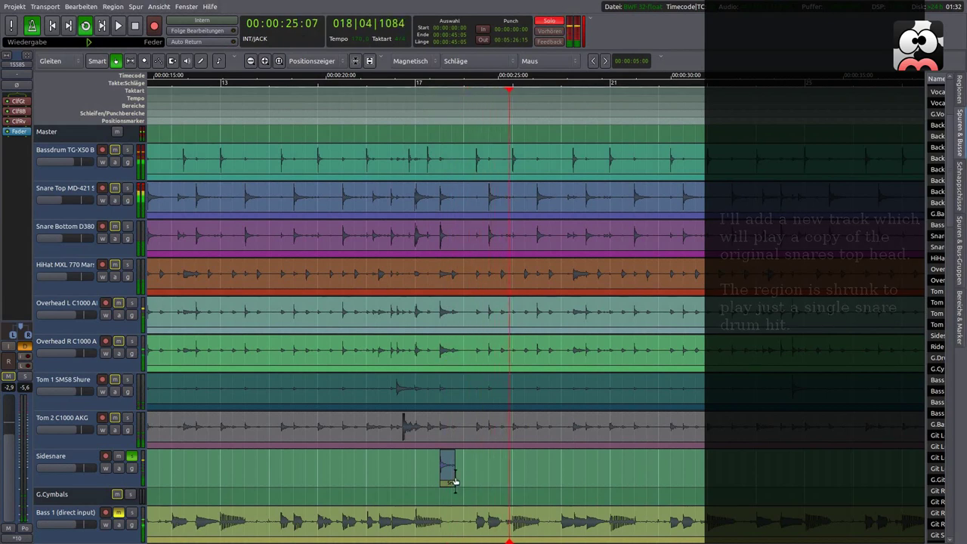
{"action": "left_click_drag", "start_coordinate": [454, 481], "coordinate": [472, 481]}
{"action": "left_click", "coordinate": [406, 89]}
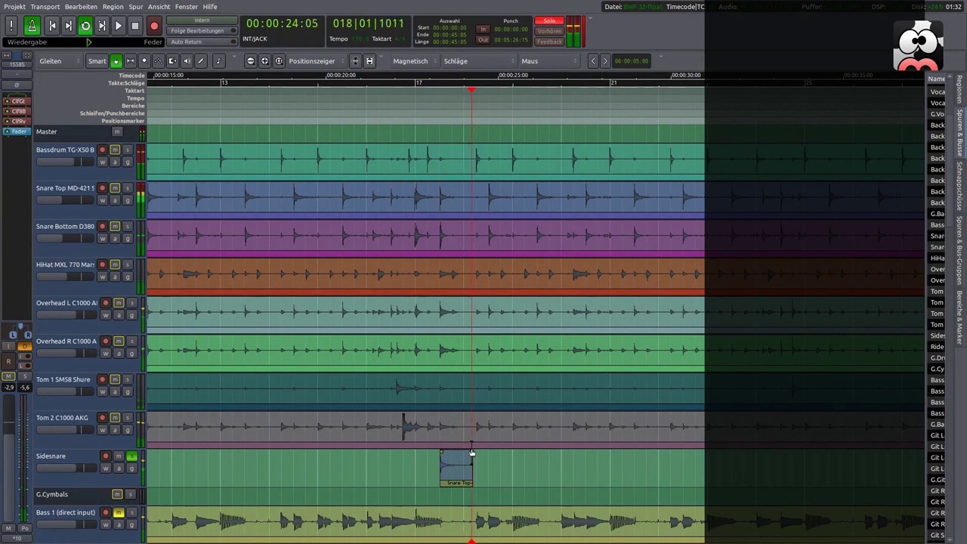
{"action": "left_click_drag", "start_coordinate": [442, 461], "coordinate": [445, 463]}
{"action": "left_click", "coordinate": [411, 83]}
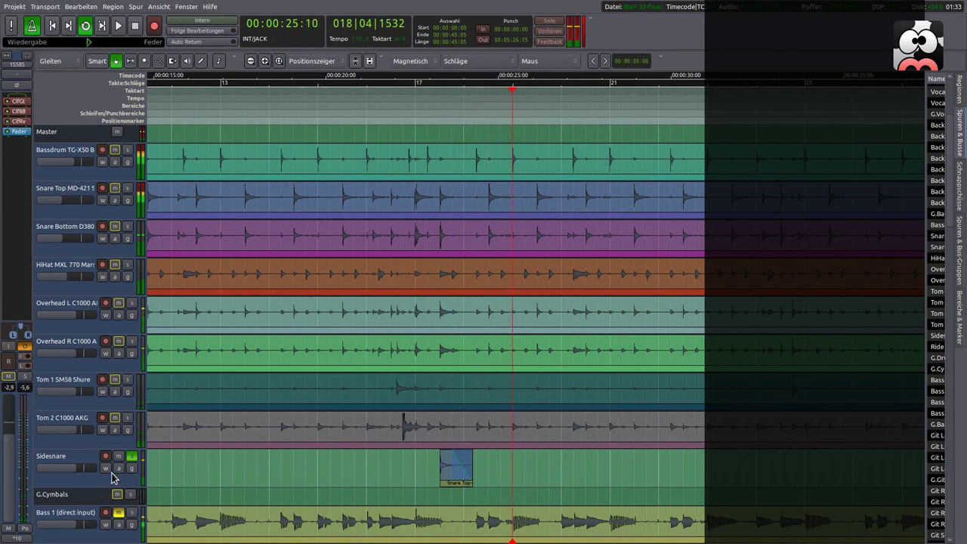
- Insert Calf Vintage Delay on the Sidesnare track, open its settings and move the plugin window clear of the timeline ruler
{"action": "left_click", "coordinate": [109, 478]}
{"action": "right_click", "coordinate": [27, 111]}
{"action": "left_click", "coordinate": [25, 102]}
{"action": "right_click", "coordinate": [26, 97]}
{"action": "mouse_move", "coordinate": [53, 101]}
{"action": "mouse_move", "coordinate": [216, 102]}
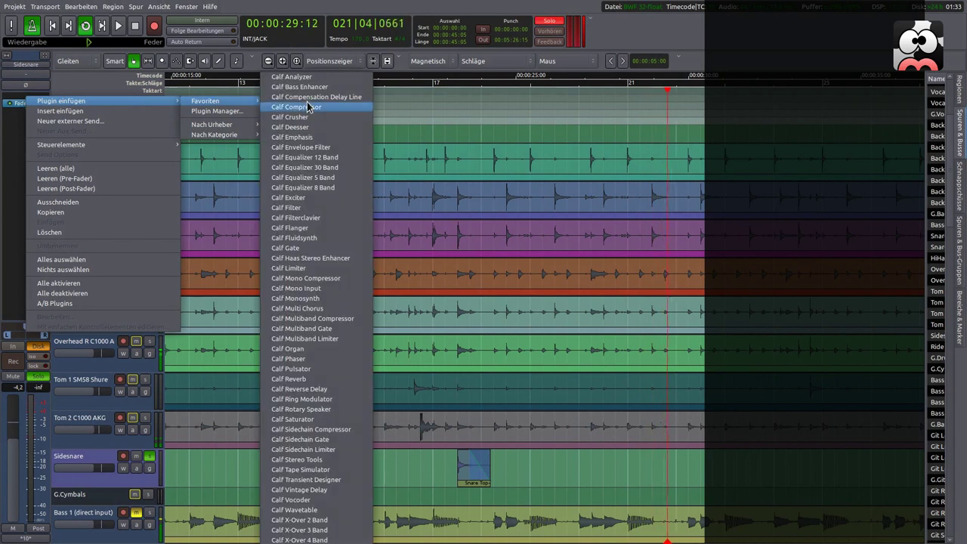
{"action": "left_click", "coordinate": [338, 495]}
{"action": "double_click", "coordinate": [33, 106]}
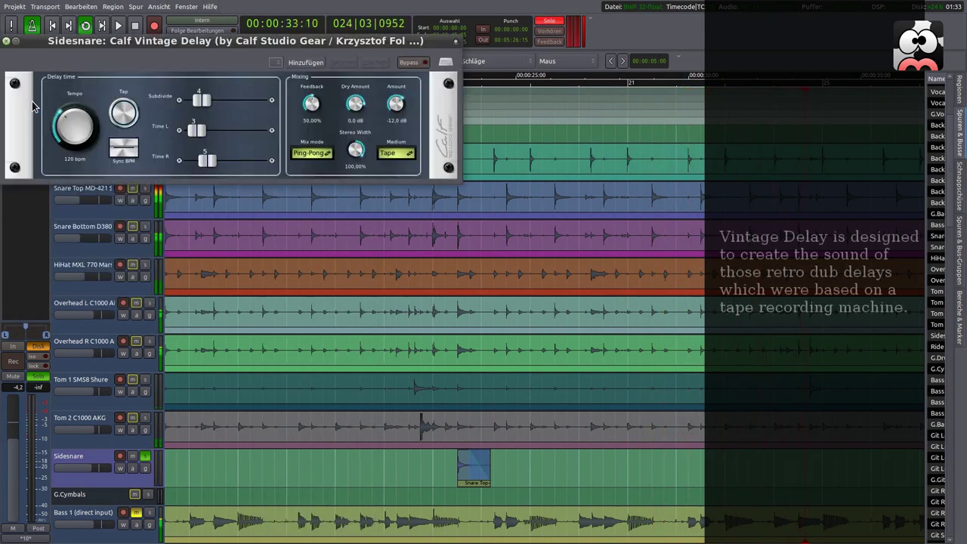
{"action": "left_click_drag", "start_coordinate": [351, 47], "coordinate": [370, 222]}
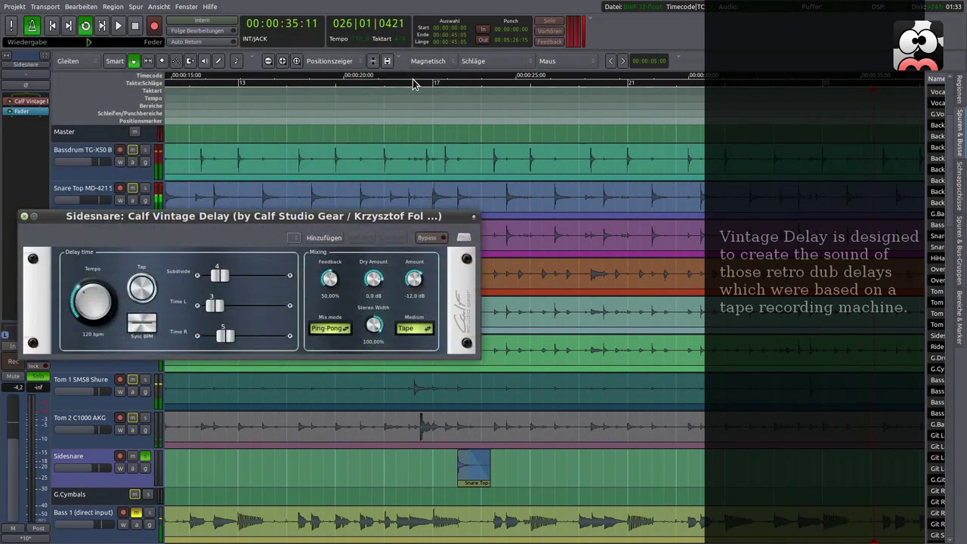
- Sync the Vintage Delay tempo to the host and set Time R to 6 while playing back the snare hit
{"action": "left_click", "coordinate": [414, 83]}
{"action": "left_click", "coordinate": [141, 323]}
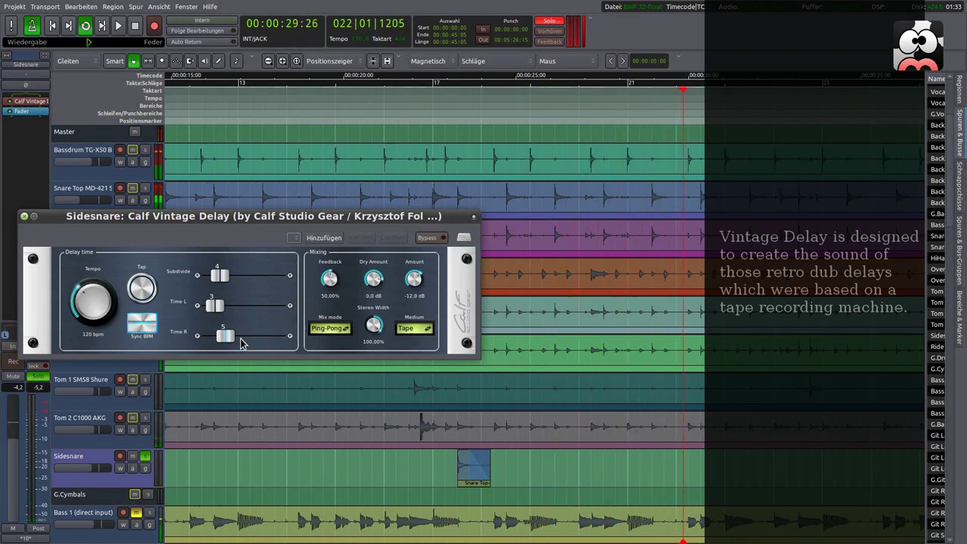
{"action": "left_click", "coordinate": [457, 83]}
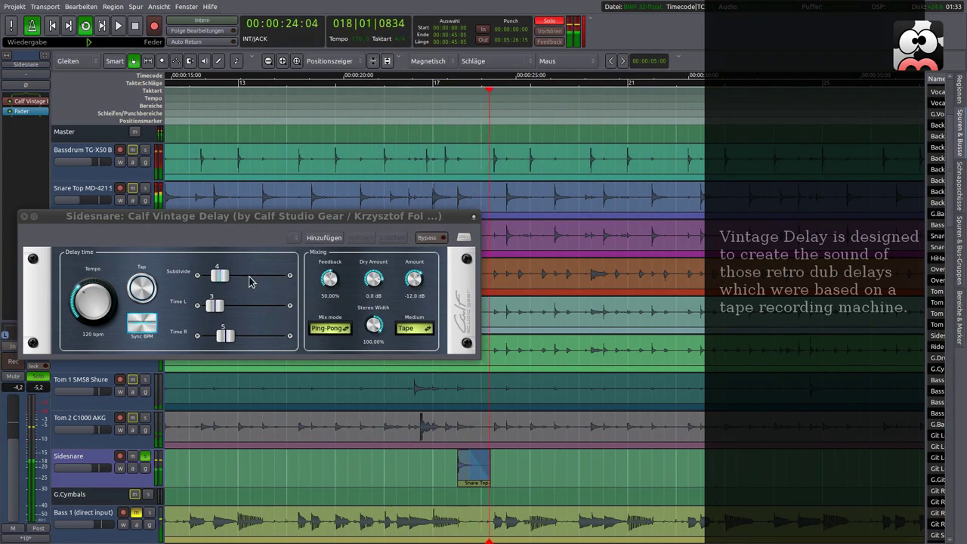
{"action": "left_click_drag", "start_coordinate": [234, 339], "coordinate": [239, 339]}
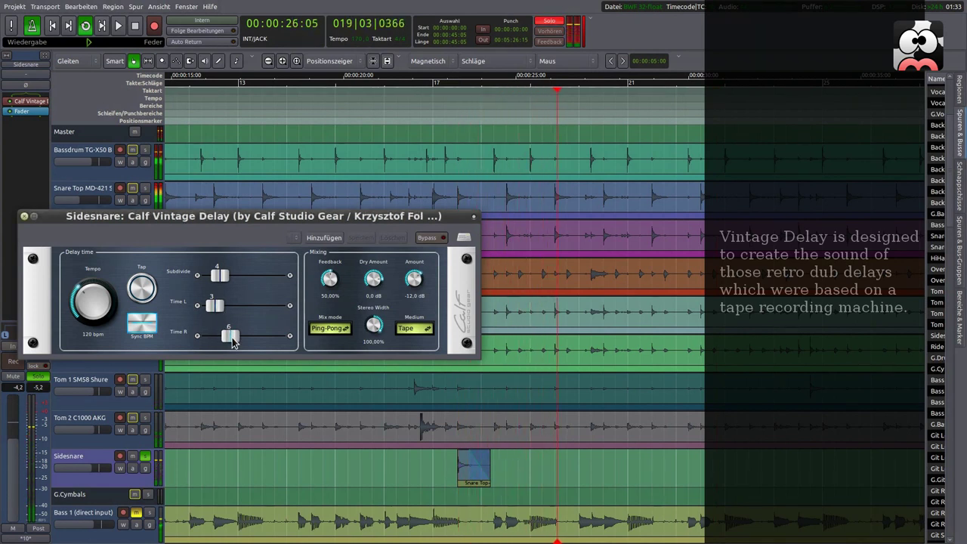
- Switch the delay's medium to Old Tape and raise its feedback to 81.20%, replaying the snare hit between changes
{"action": "left_click", "coordinate": [452, 83]}
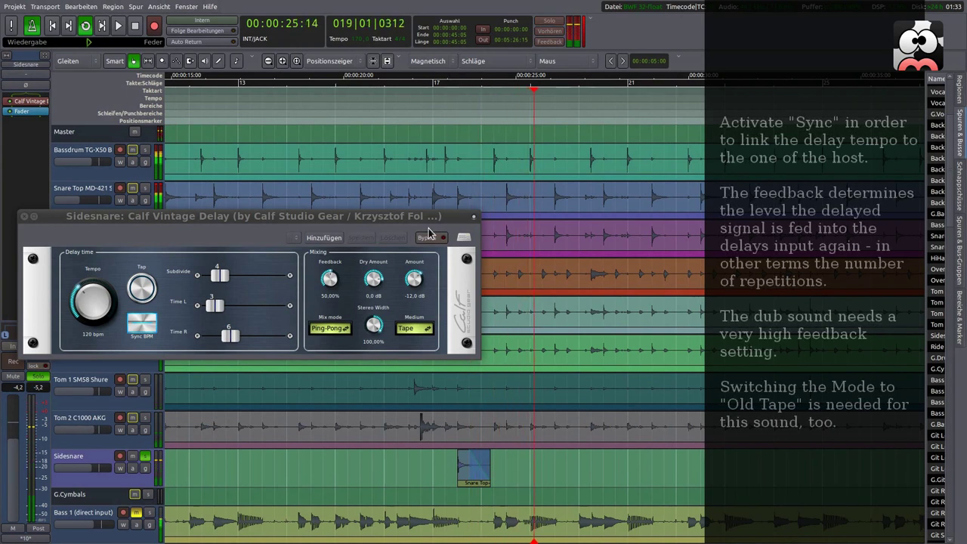
{"action": "left_click", "coordinate": [425, 331]}
{"action": "left_click", "coordinate": [423, 339]}
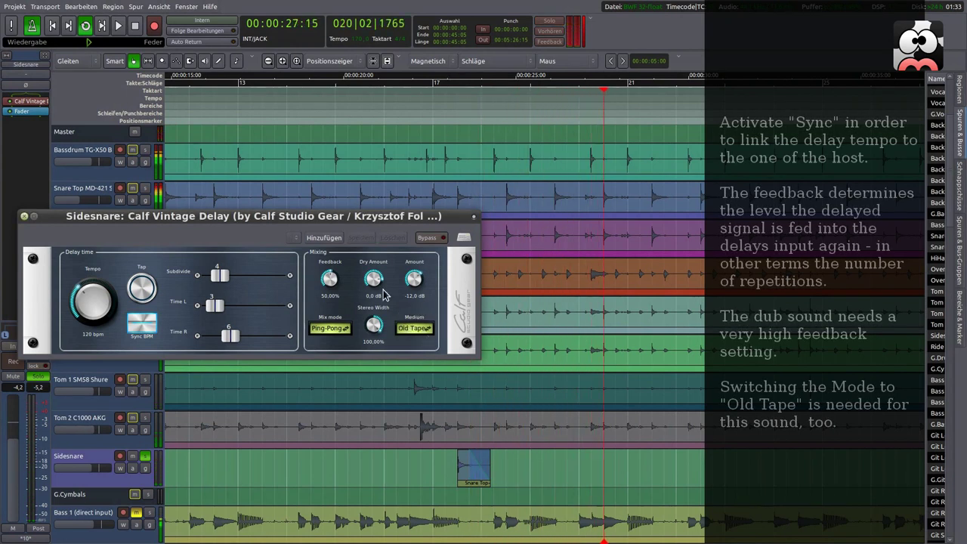
{"action": "left_click", "coordinate": [457, 83]}
{"action": "left_click_drag", "start_coordinate": [329, 279], "coordinate": [323, 244]}
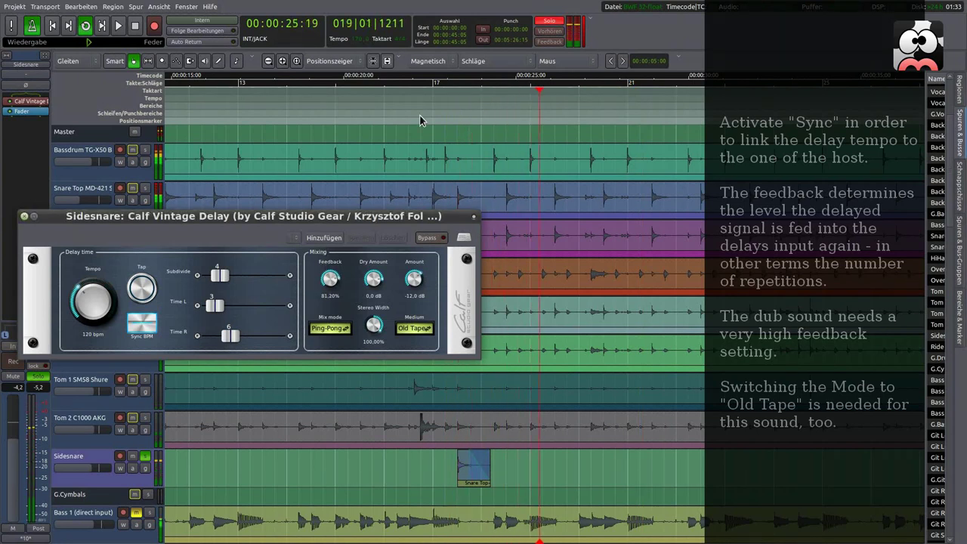
- Turn the delay's Dry Amount down to -inf dB and raise its Amount to -1.9 dB while replaying the hit
{"action": "left_click", "coordinate": [451, 83]}
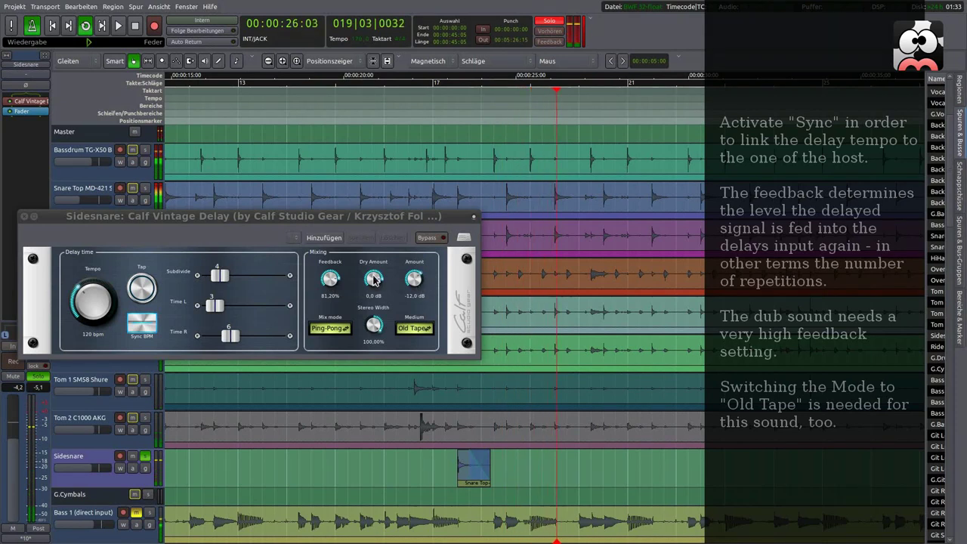
{"action": "left_click_drag", "start_coordinate": [375, 280], "coordinate": [387, 388]}
{"action": "left_click", "coordinate": [434, 83]}
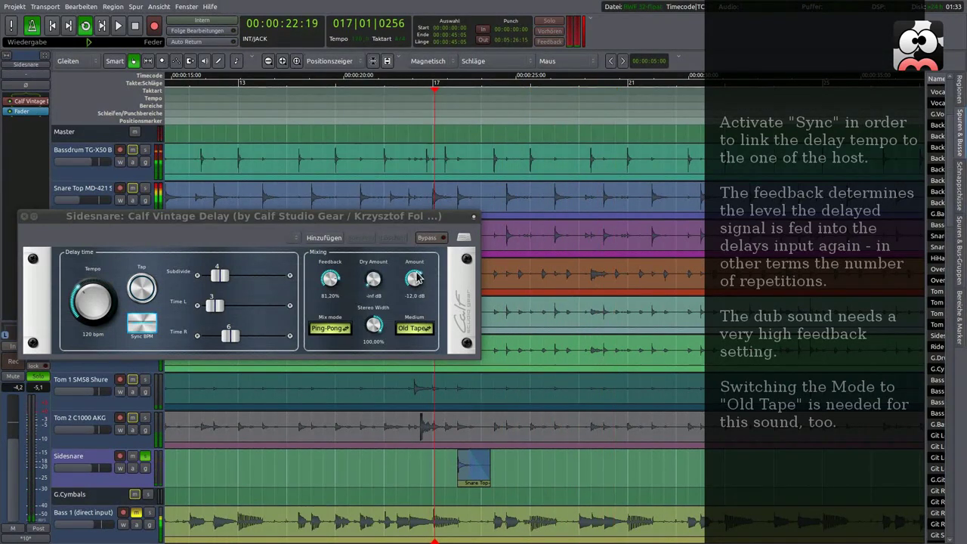
{"action": "left_click_drag", "start_coordinate": [414, 286], "coordinate": [408, 261]}
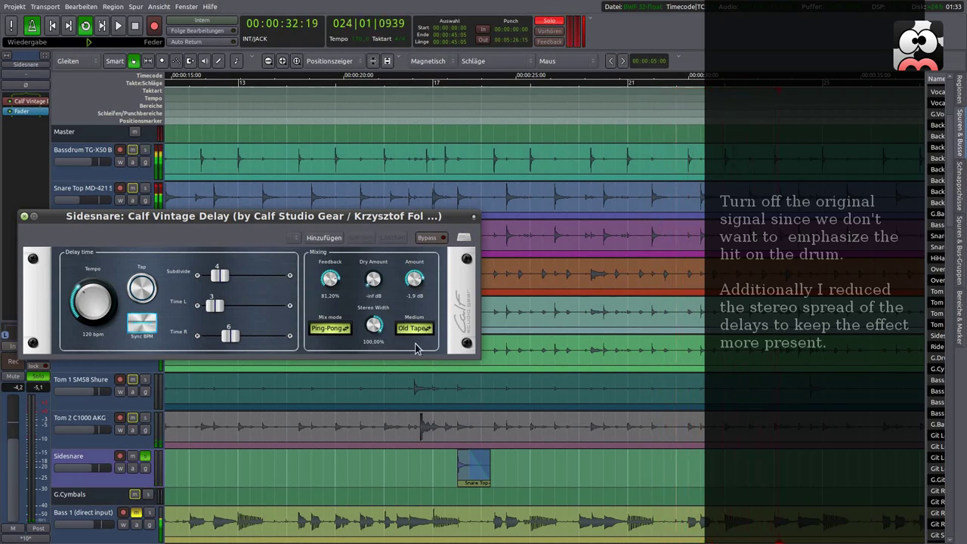
- Reduce the delay's Stereo Width to 49.60%, raise its Amount to -0.4 dB and close the plugin window
{"action": "left_click", "coordinate": [446, 84]}
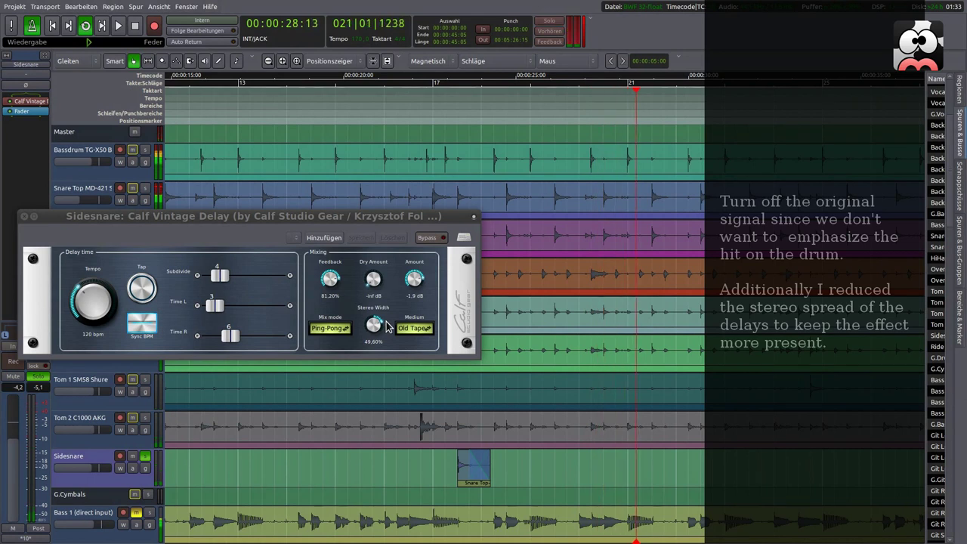
{"action": "left_click_drag", "start_coordinate": [418, 278], "coordinate": [418, 271]}
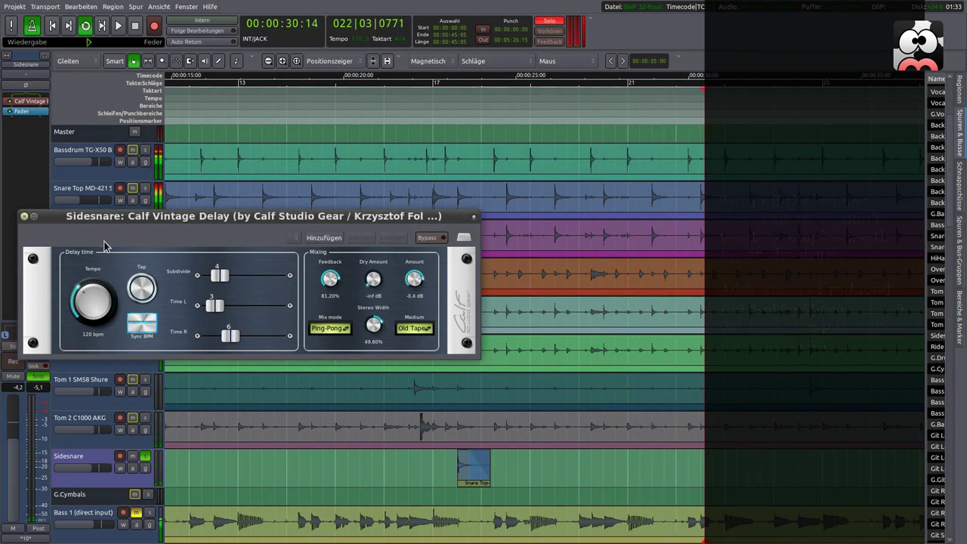
{"action": "left_click", "coordinate": [23, 217]}
- Unsolo the Sidesnare track and raise its fader to about 1.3 dB while playing back the full mix
{"action": "left_click", "coordinate": [146, 456]}
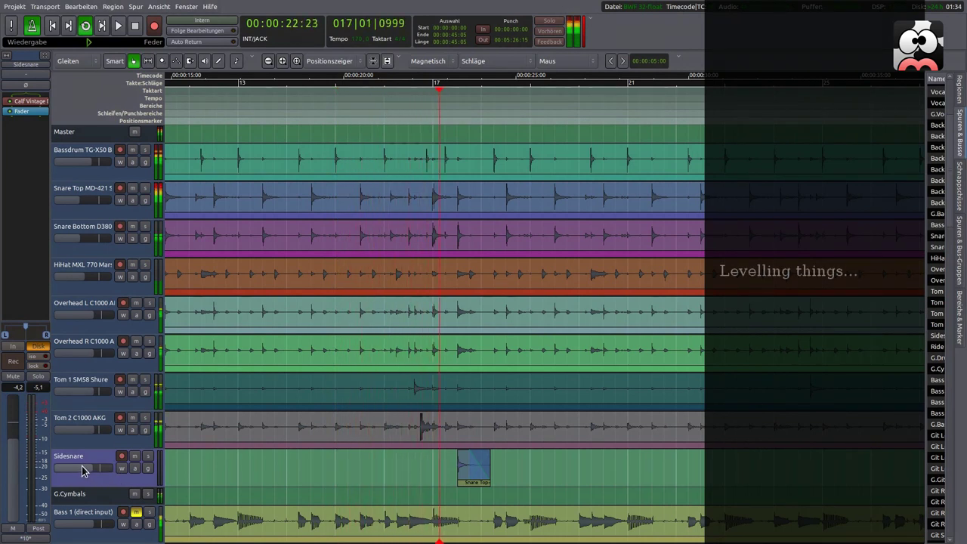
{"action": "left_click_drag", "start_coordinate": [82, 466], "coordinate": [93, 470]}
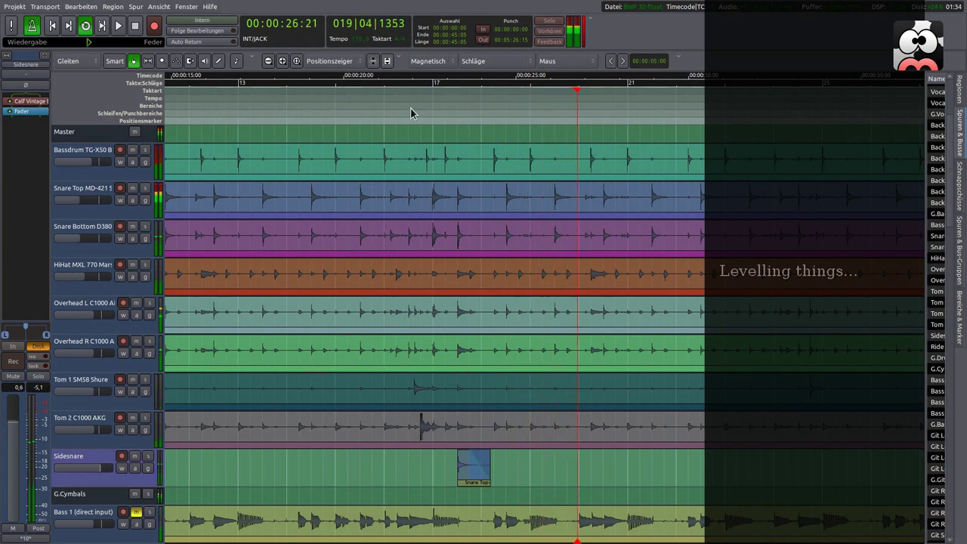
{"action": "left_click", "coordinate": [421, 82]}
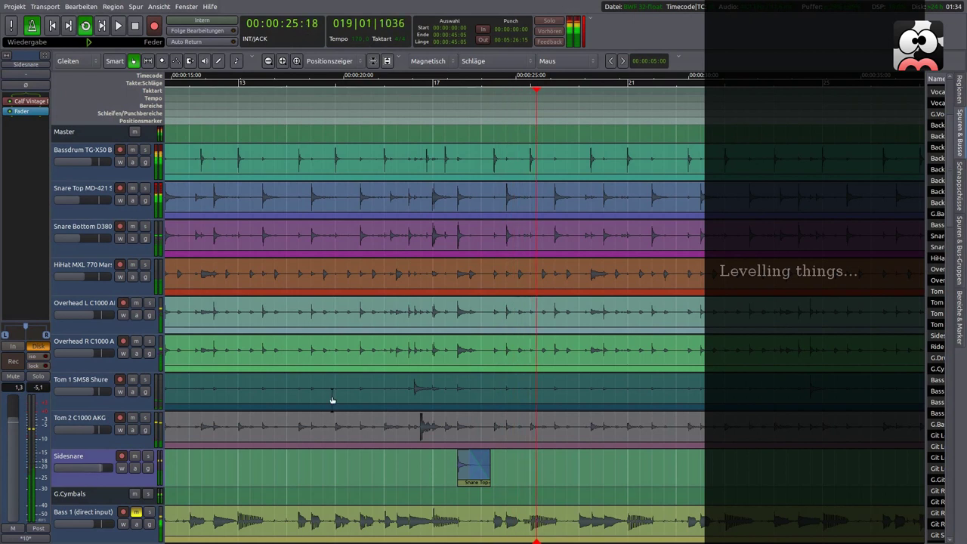
- Zoom out the timeline until the whole loop range from start to end fits in view
{"action": "scroll", "coordinate": [333, 399], "scroll_direction": "down", "scroll_amount": 2}
{"action": "scroll", "coordinate": [333, 398], "scroll_direction": "up", "scroll_amount": 1}
{"action": "scroll", "coordinate": [334, 399], "scroll_direction": "left", "scroll_amount": 1}
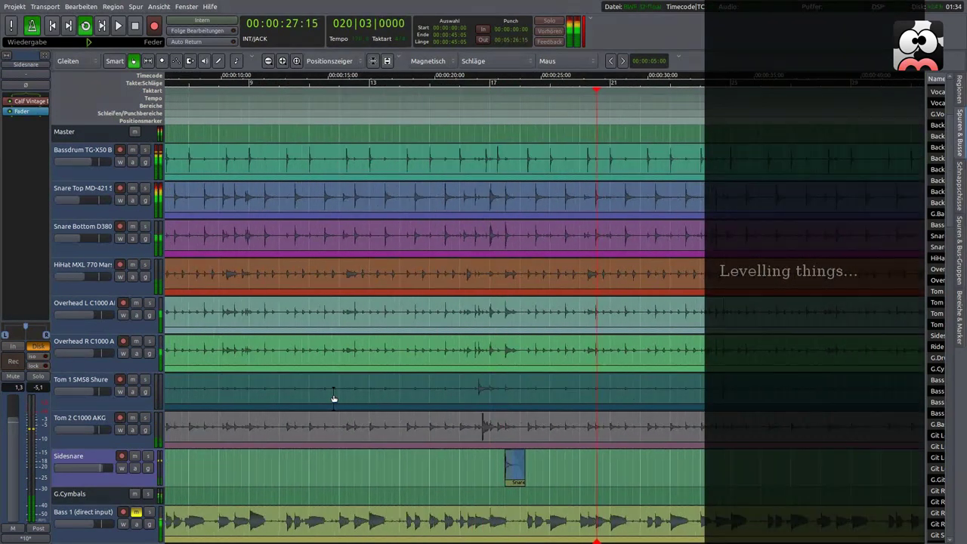
{"action": "scroll", "coordinate": [334, 398], "scroll_direction": "down", "scroll_amount": 1}
{"action": "scroll", "coordinate": [333, 398], "scroll_direction": "left", "scroll_amount": 1}
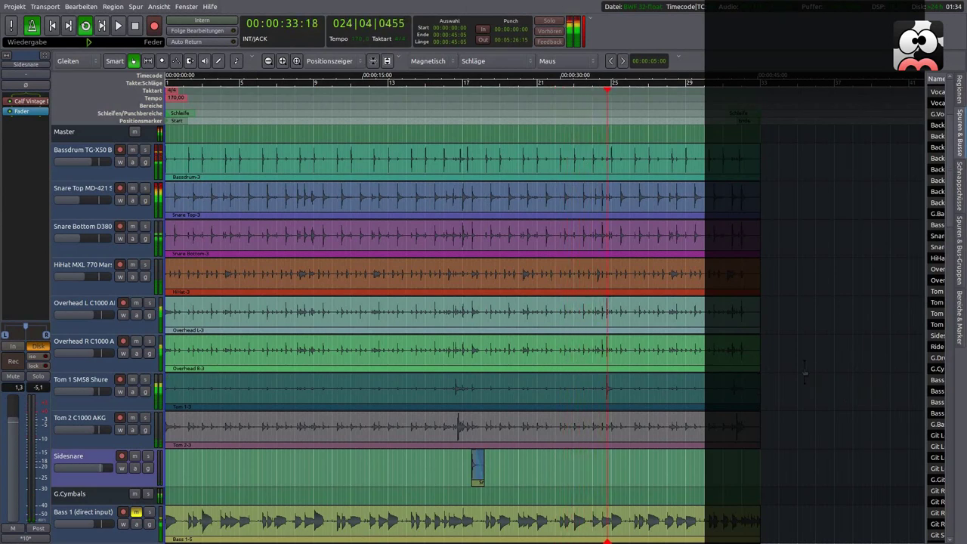
- Unmute the Bass 1 (direct input) track and solo it briefly to hear it alone
{"action": "scroll", "coordinate": [804, 370], "scroll_direction": "down", "scroll_amount": 3}
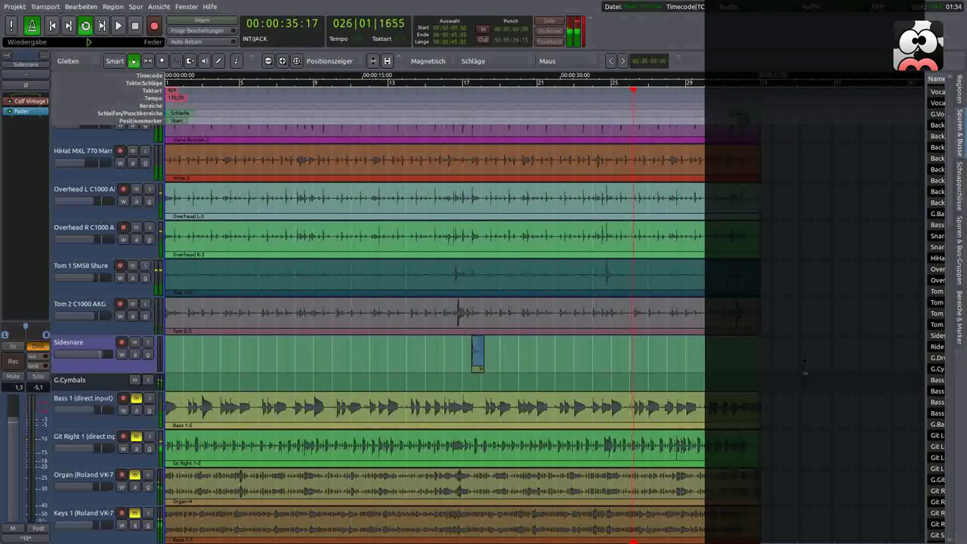
{"action": "left_click", "coordinate": [135, 399]}
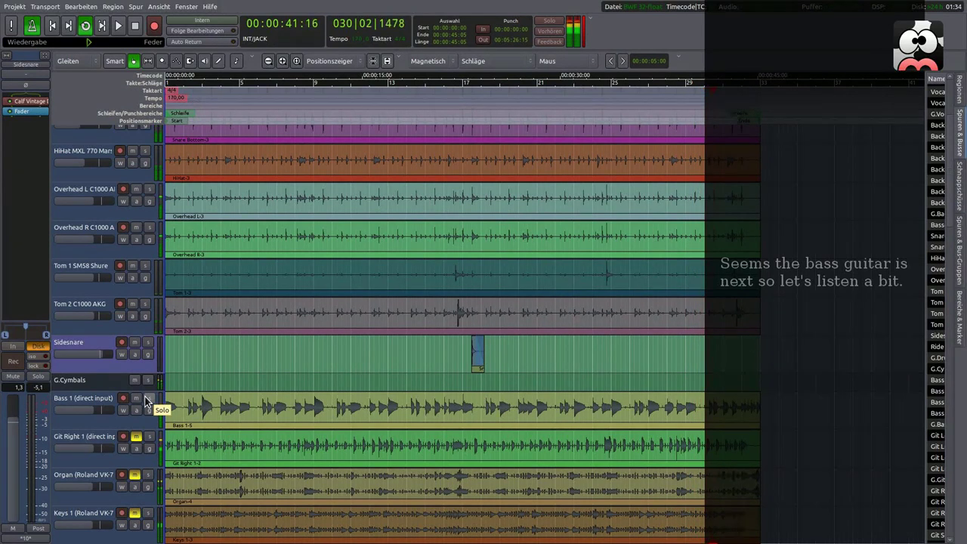
{"action": "left_click", "coordinate": [148, 399]}
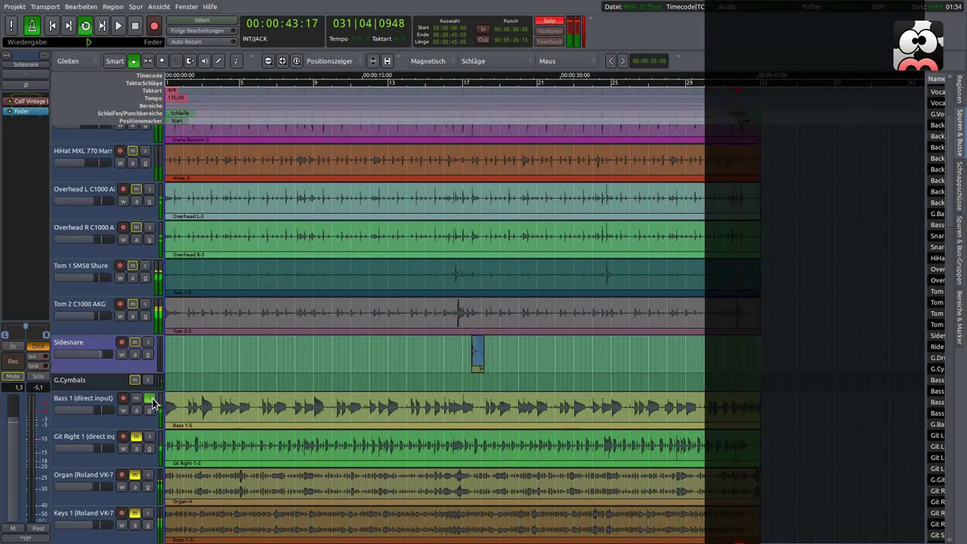
{"action": "left_click", "coordinate": [149, 399]}
- Restart playback from the beginning, solo Bass 1 (direct input) in the mixer and raise its fader to -1.8 dB
{"action": "key", "text": "Home"}
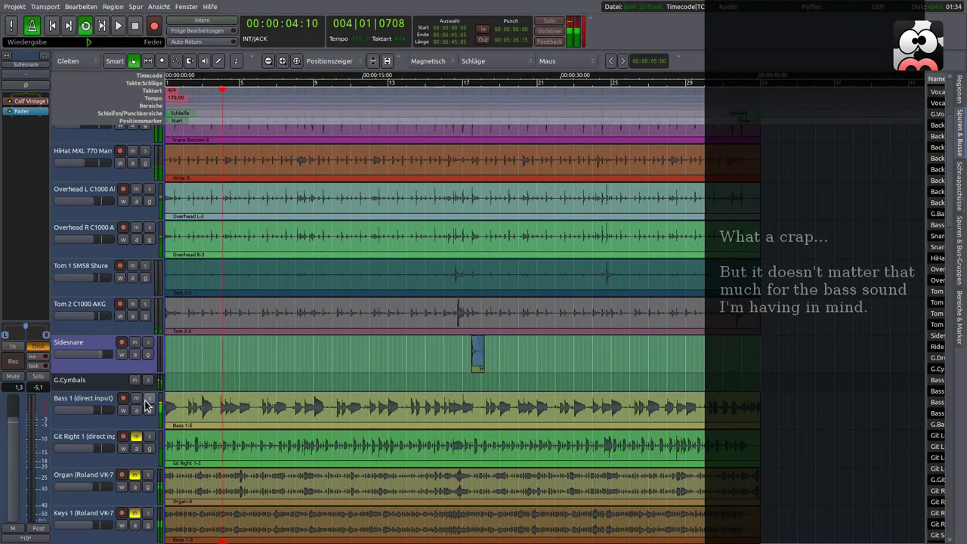
{"action": "key", "text": "alt+m"}
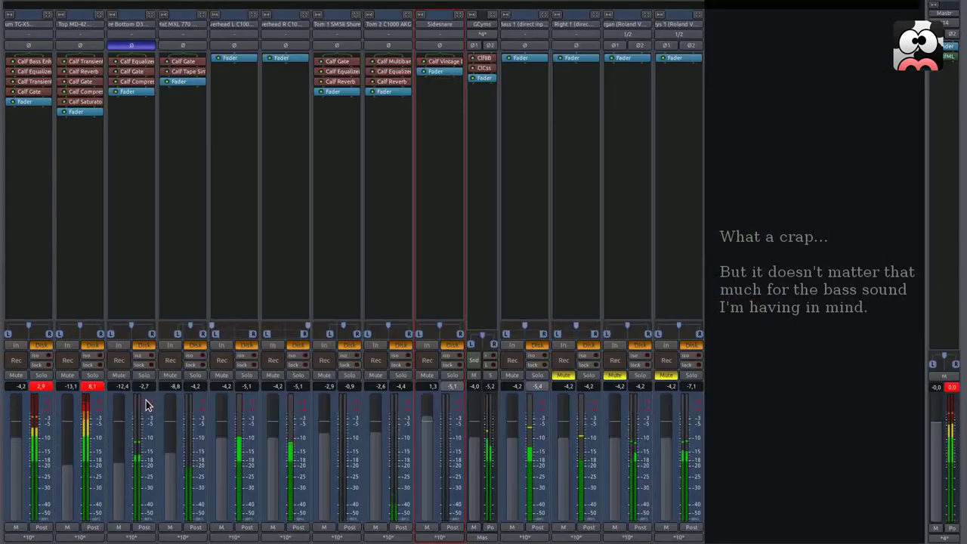
{"action": "left_click", "coordinate": [542, 376]}
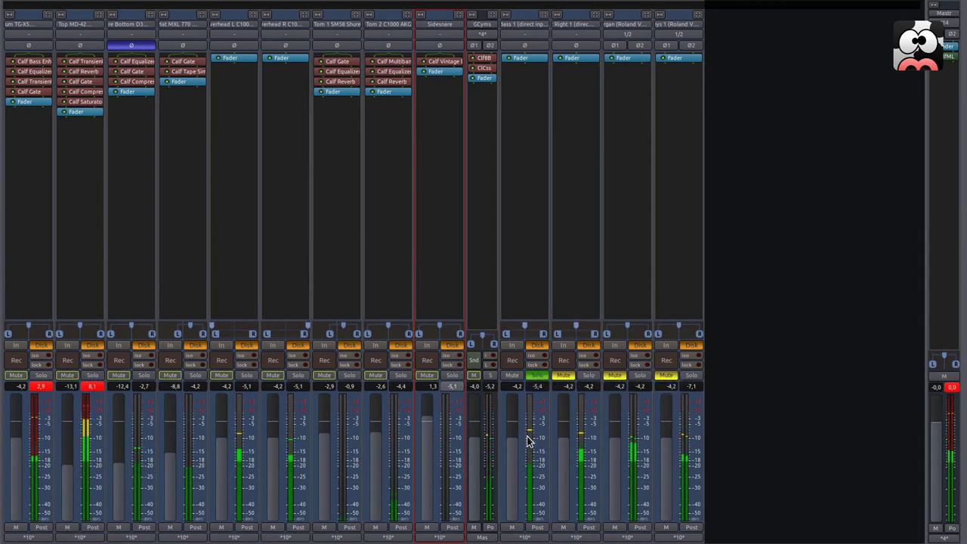
- Insert a Calf Gate before the fader on the Bass 1 channel and open its settings
{"action": "right_click", "coordinate": [526, 127]}
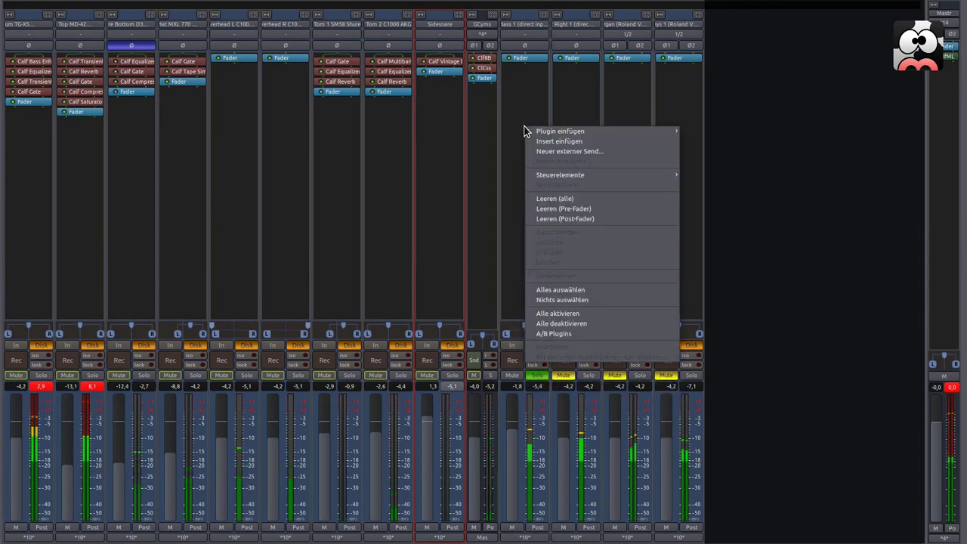
{"action": "right_click", "coordinate": [529, 68]}
{"action": "mouse_move", "coordinate": [574, 61]}
{"action": "mouse_move", "coordinate": [699, 60]}
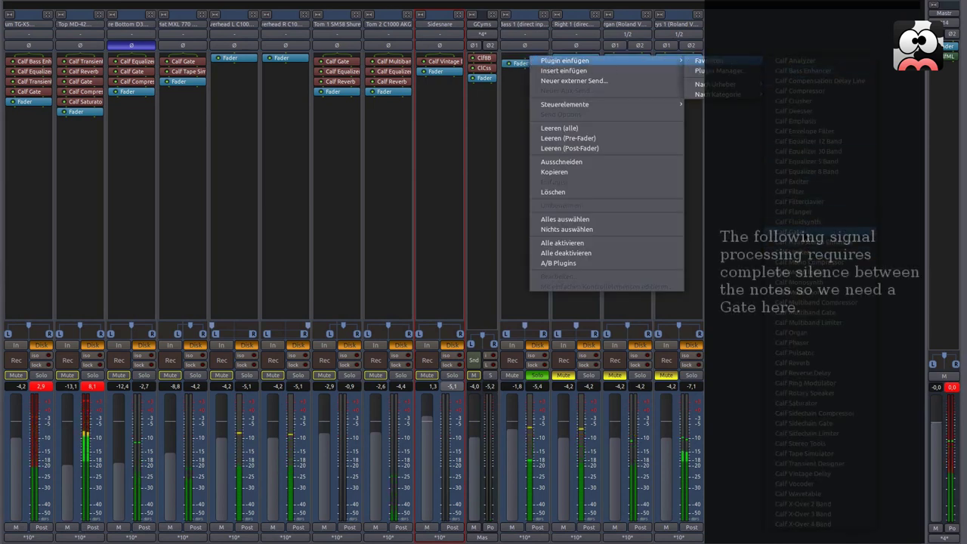
{"action": "left_click", "coordinate": [791, 231]}
{"action": "double_click", "coordinate": [529, 62]}
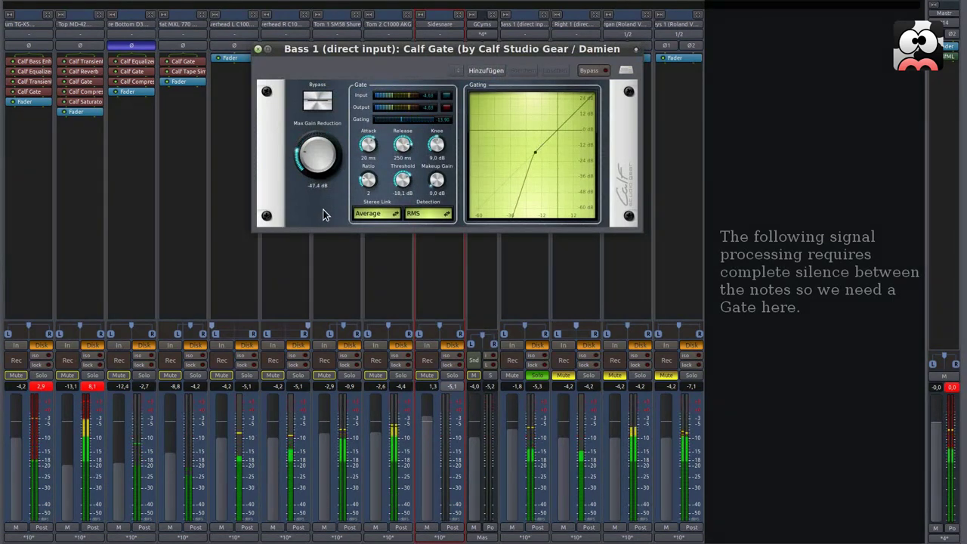
- Set the gate's knee to 10.2 dB, threshold to -27.9 dB, ratio to about 2.54 and attack to about 5.6 ms, and close it
{"action": "left_click_drag", "start_coordinate": [432, 146], "coordinate": [431, 139]}
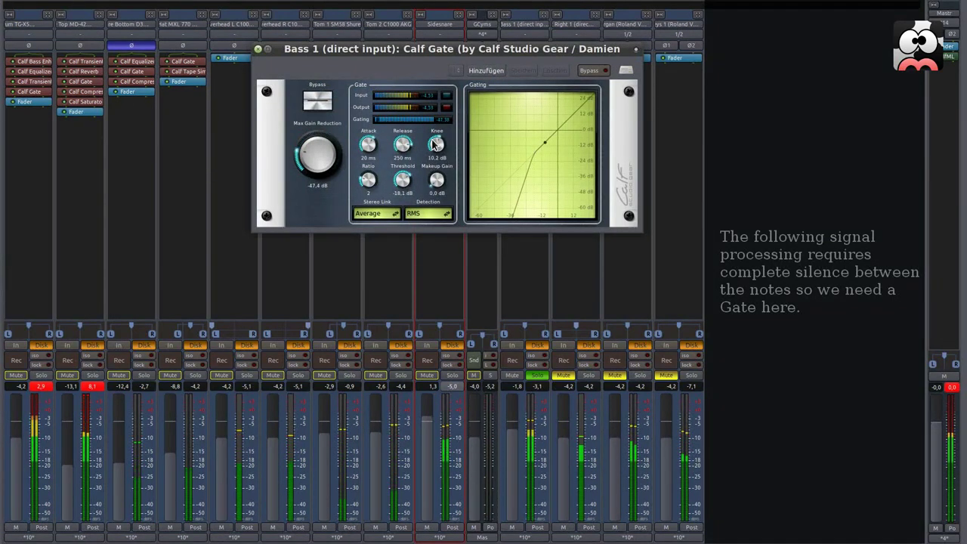
{"action": "left_click_drag", "start_coordinate": [402, 183], "coordinate": [402, 199]}
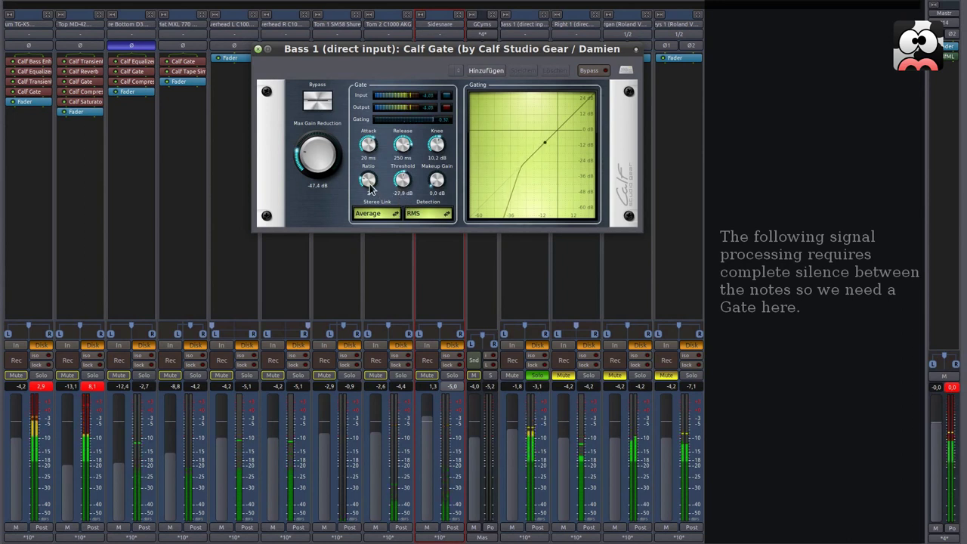
{"action": "mouse_move", "coordinate": [369, 190]}
{"action": "left_mouse_down"}
{"action": "mouse_move", "coordinate": [372, 198]}
{"action": "mouse_move", "coordinate": [371, 181]}
{"action": "left_mouse_up"}
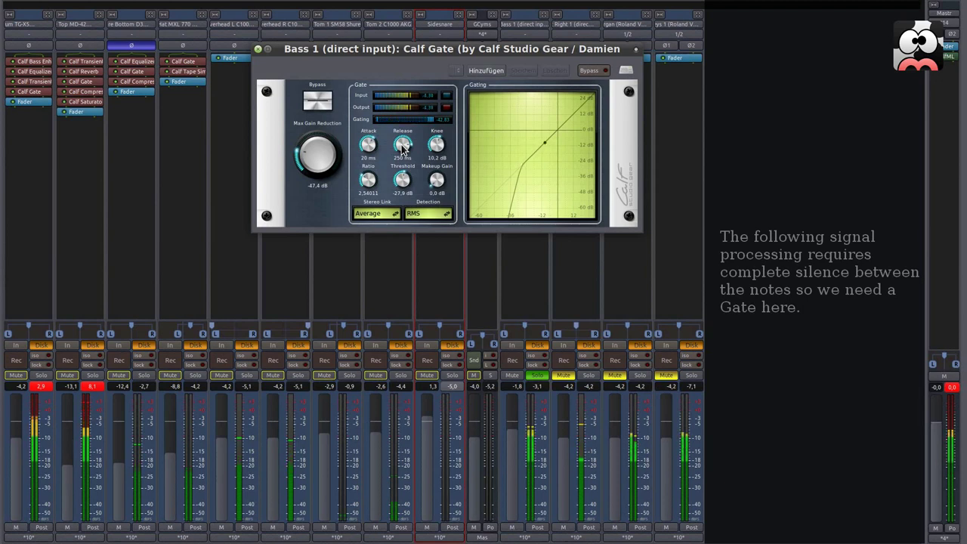
{"action": "left_click_drag", "start_coordinate": [377, 155], "coordinate": [371, 156]}
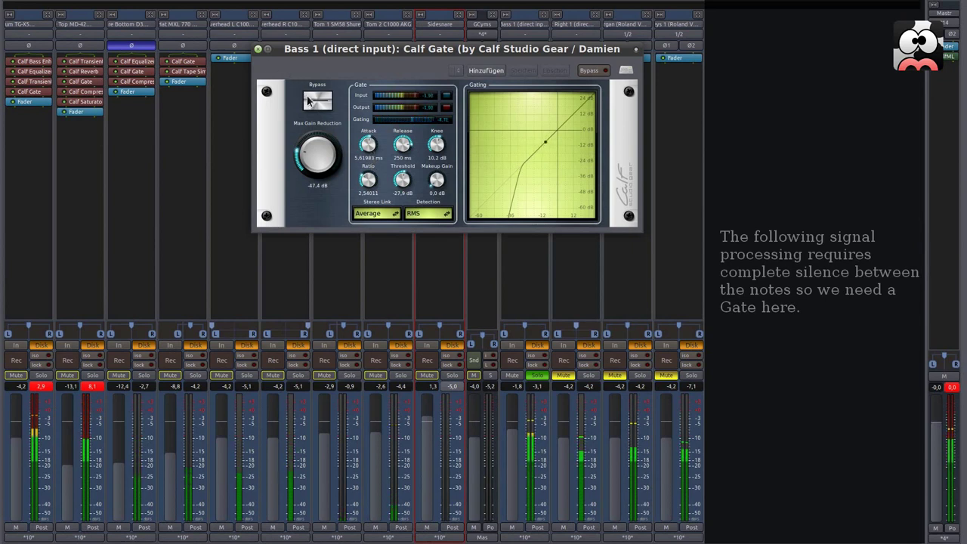
{"action": "left_click", "coordinate": [258, 49]}
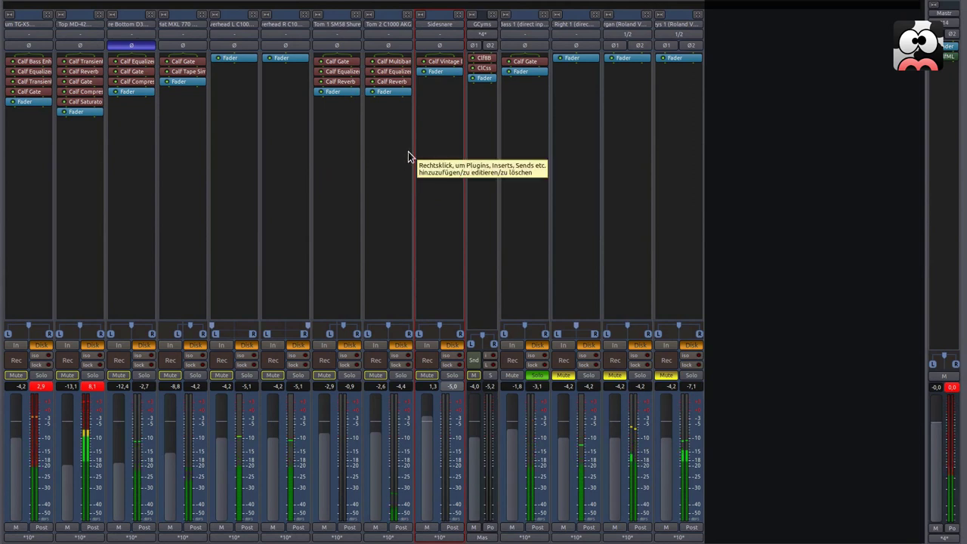
- Insert a Calf Tape Simulator after the gate on the Bass 1 channel and open its settings
{"action": "right_click", "coordinate": [531, 64]}
{"action": "mouse_move", "coordinate": [551, 69]}
{"action": "mouse_move", "coordinate": [720, 69]}
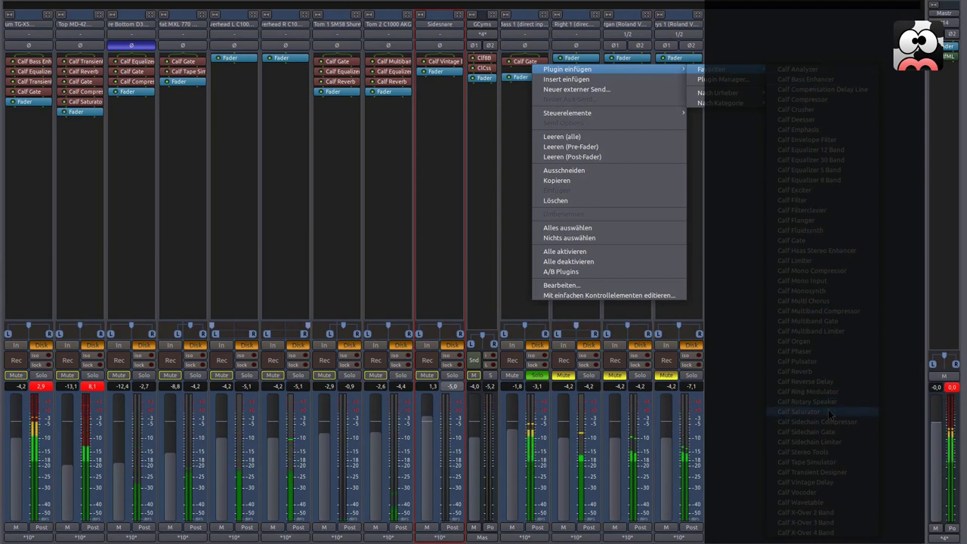
{"action": "left_click", "coordinate": [805, 461]}
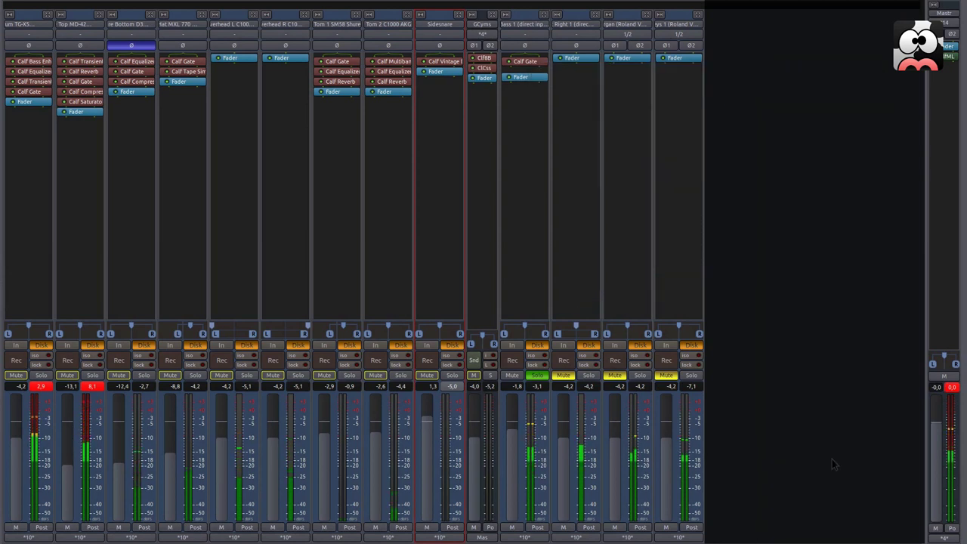
{"action": "double_click", "coordinate": [536, 75]}
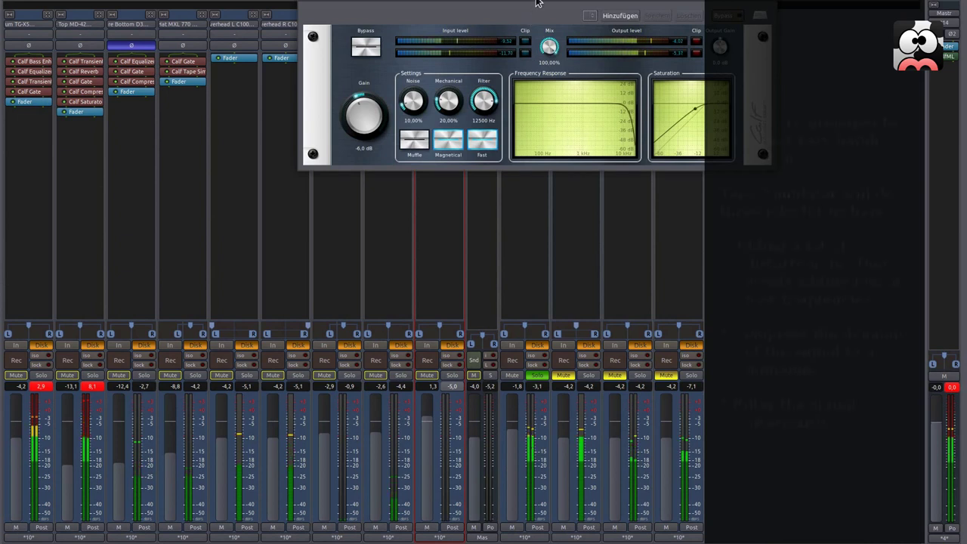
{"action": "left_click_drag", "start_coordinate": [535, 2], "coordinate": [405, 107]}
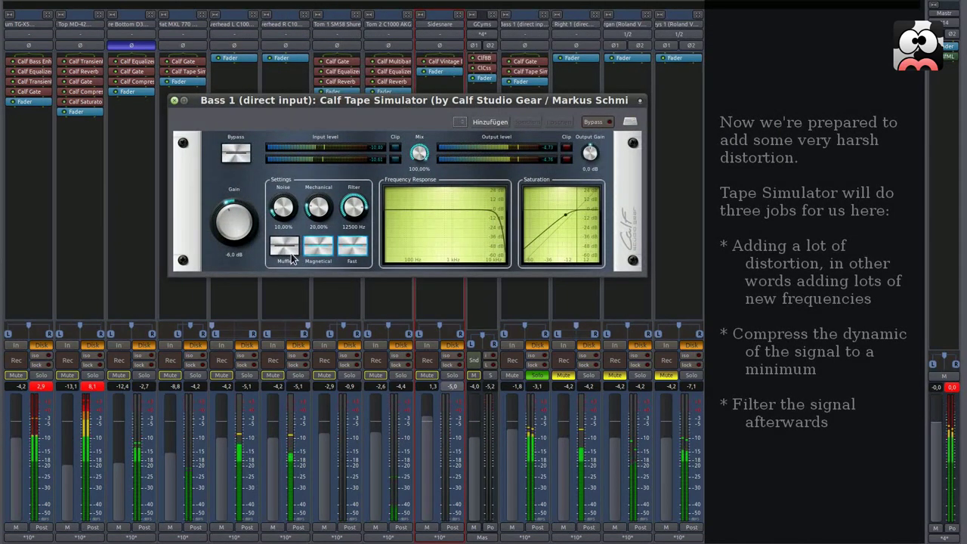
- Set the Tape Simulator's noise to 0%, gain to 21.1 dB and output gain to -12.4 dB
{"action": "double_click", "coordinate": [284, 212]}
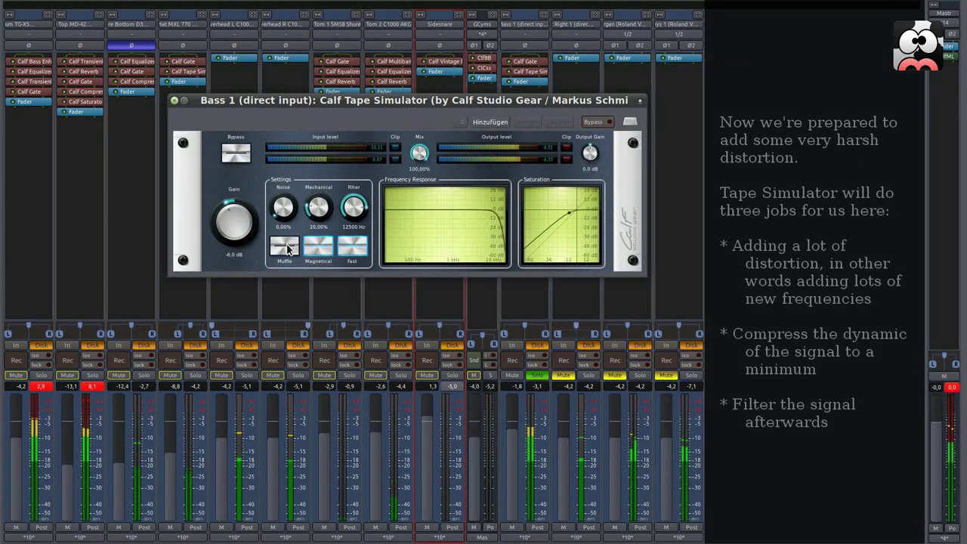
{"action": "double_click", "coordinate": [232, 217]}
{"action": "left_click_drag", "start_coordinate": [232, 217], "coordinate": [232, 191]}
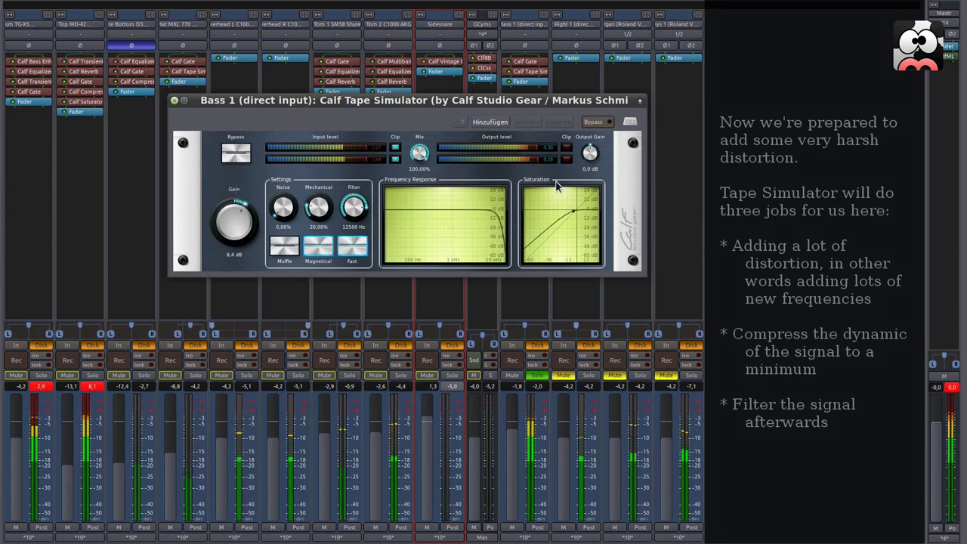
{"action": "left_click_drag", "start_coordinate": [589, 157], "coordinate": [589, 183]}
{"action": "left_click_drag", "start_coordinate": [231, 234], "coordinate": [231, 226]}
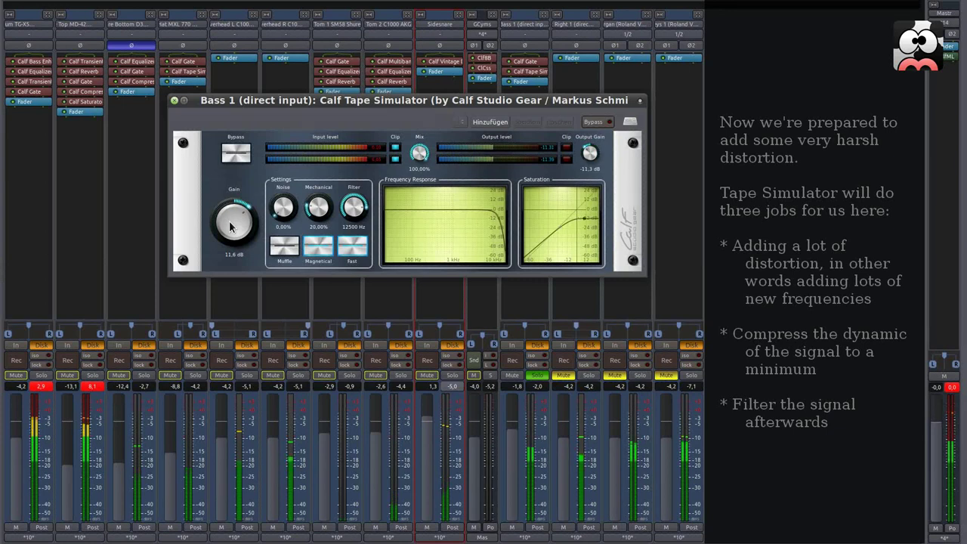
{"action": "scroll", "coordinate": [229, 229], "scroll_direction": "up", "scroll_amount": 3}
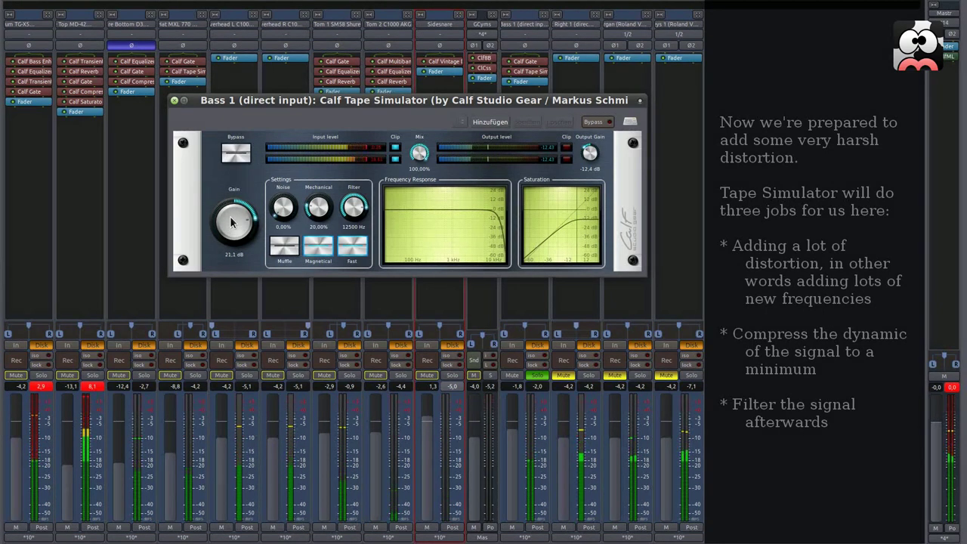
- Set the Tape Simulator's filter to about 7648 Hz and output gain to -8.7 dB, compare with bypass and close it
{"action": "left_click_drag", "start_coordinate": [342, 229], "coordinate": [351, 235]}
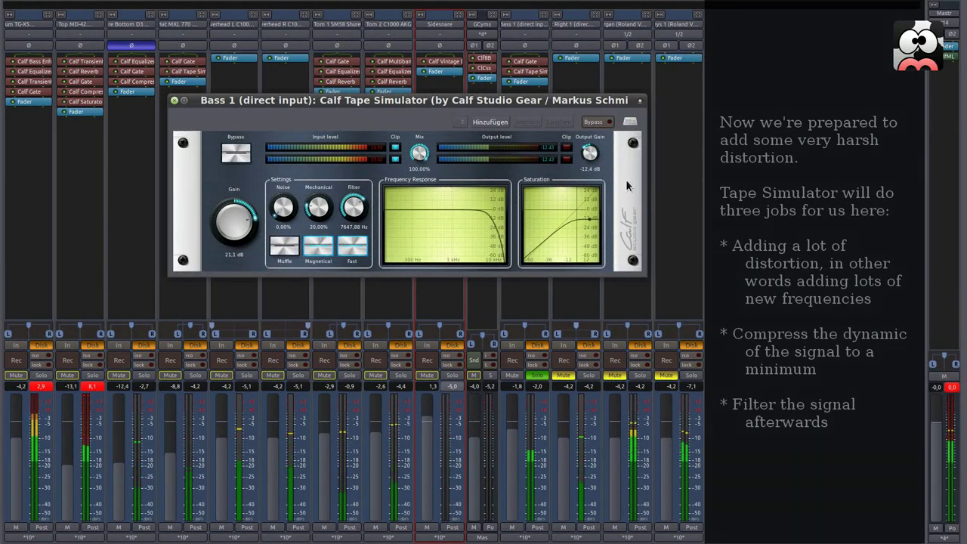
{"action": "left_click_drag", "start_coordinate": [594, 160], "coordinate": [594, 154]}
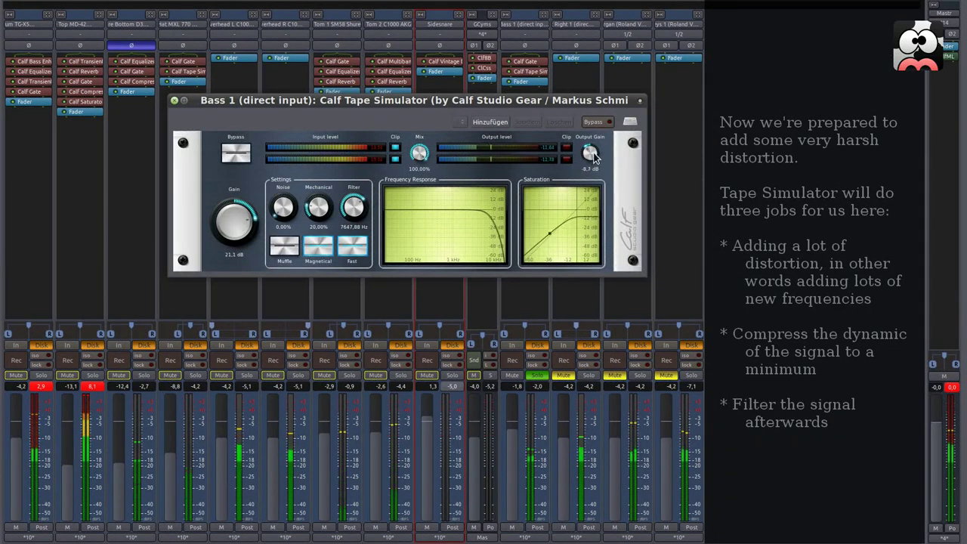
{"action": "left_click", "coordinate": [240, 155]}
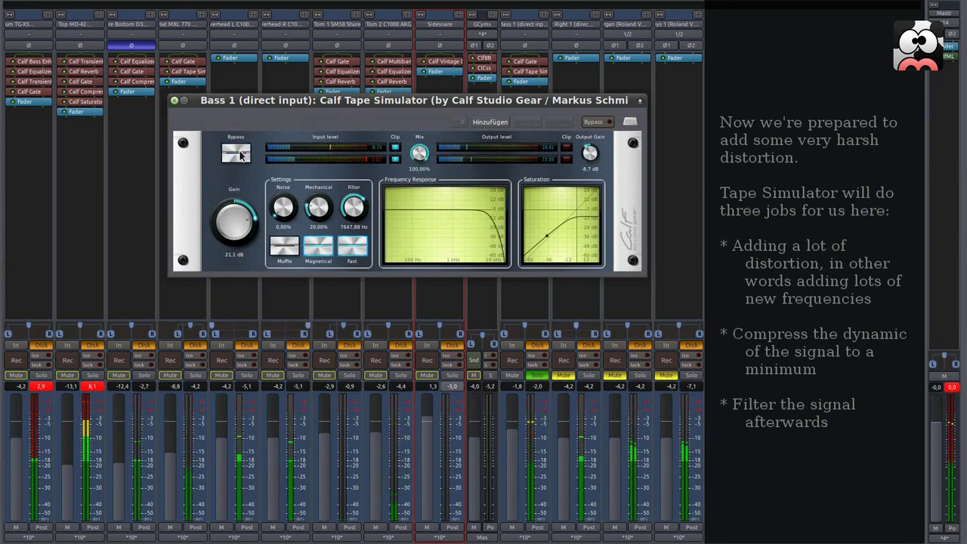
{"action": "left_click", "coordinate": [174, 102]}
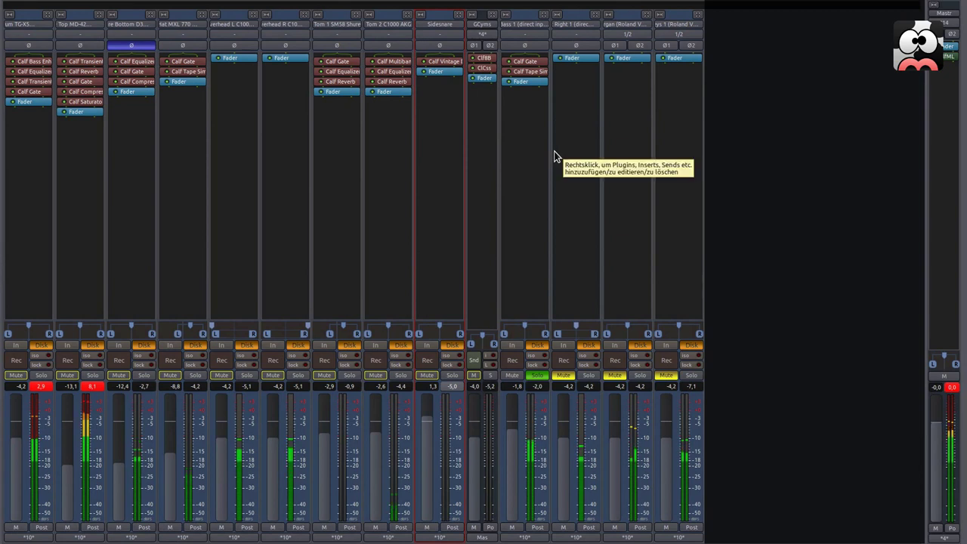
- Insert a Calf Crusher between the Tape Simulator and the fader on Bass 1 and open its settings
{"action": "right_click", "coordinate": [525, 83]}
{"action": "mouse_move", "coordinate": [589, 89]}
{"action": "mouse_move", "coordinate": [723, 89]}
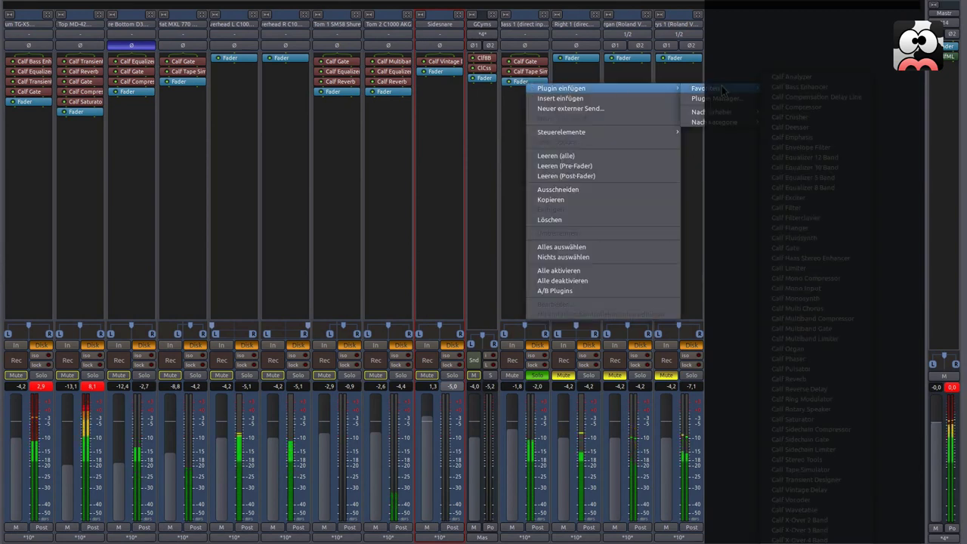
{"action": "left_click", "coordinate": [816, 121]}
{"action": "left_click_drag", "start_coordinate": [536, 96], "coordinate": [538, 82]}
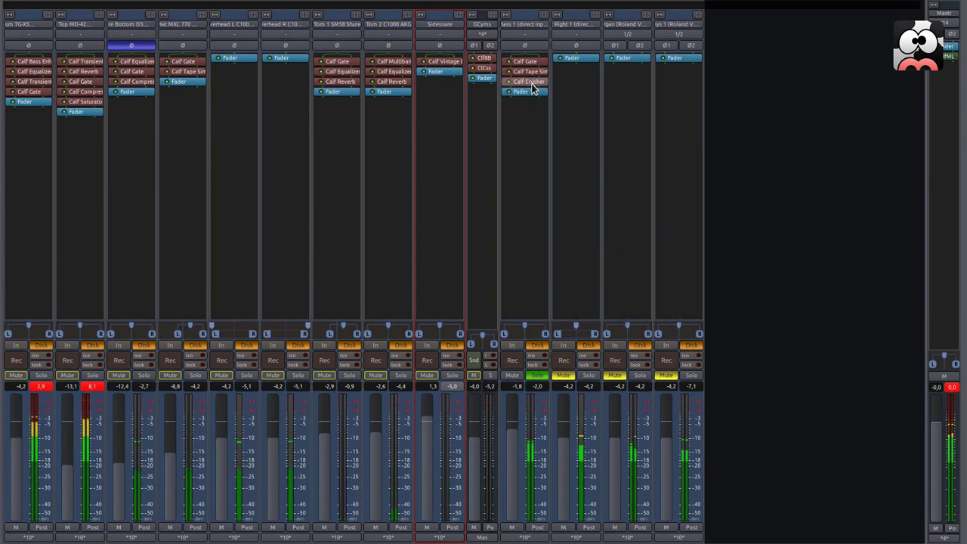
{"action": "double_click", "coordinate": [531, 81]}
{"action": "left_click_drag", "start_coordinate": [499, 6], "coordinate": [375, 79]}
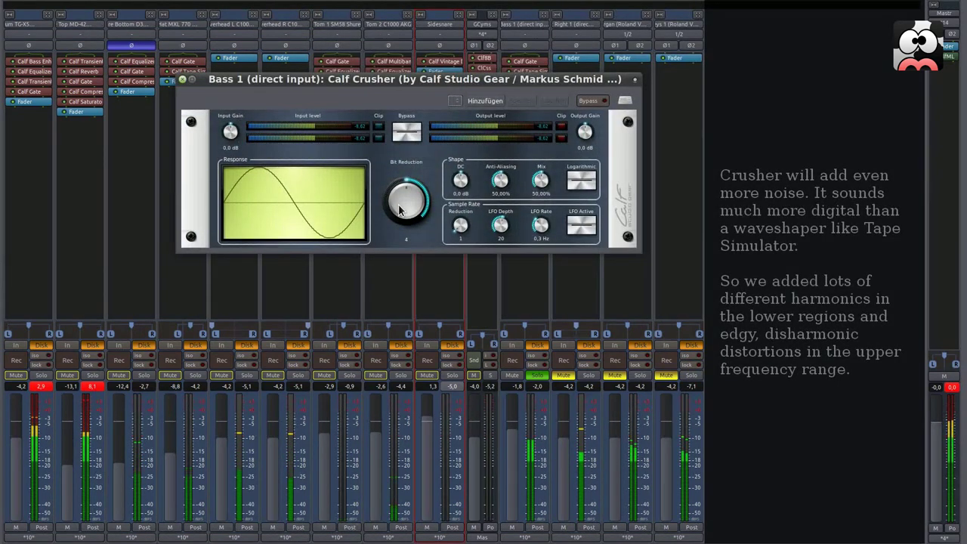
- Set the Crusher's bit reduction to about 2.3, DC to -4.6 dB, anti-aliasing to 28% and mix to 90.4%, and close it
{"action": "left_click_drag", "start_coordinate": [415, 185], "coordinate": [405, 215]}
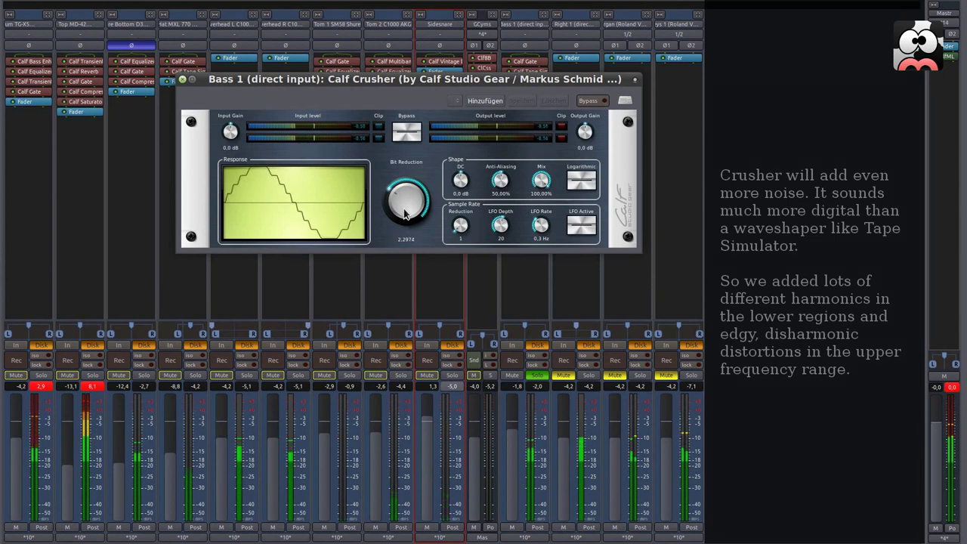
{"action": "left_click_drag", "start_coordinate": [460, 180], "coordinate": [457, 219]}
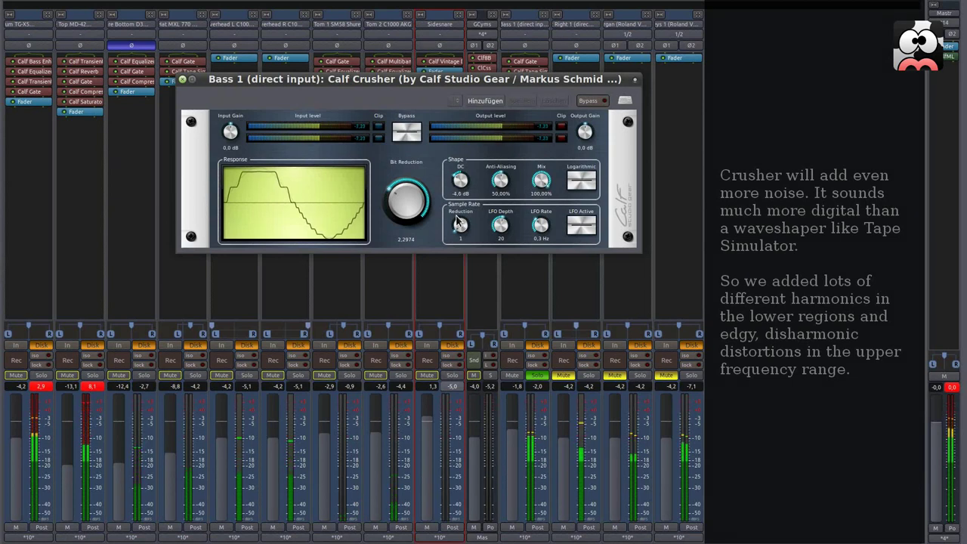
{"action": "left_click_drag", "start_coordinate": [499, 186], "coordinate": [495, 208]}
{"action": "left_click_drag", "start_coordinate": [541, 181], "coordinate": [548, 313]}
{"action": "left_click_drag", "start_coordinate": [541, 196], "coordinate": [541, 172]}
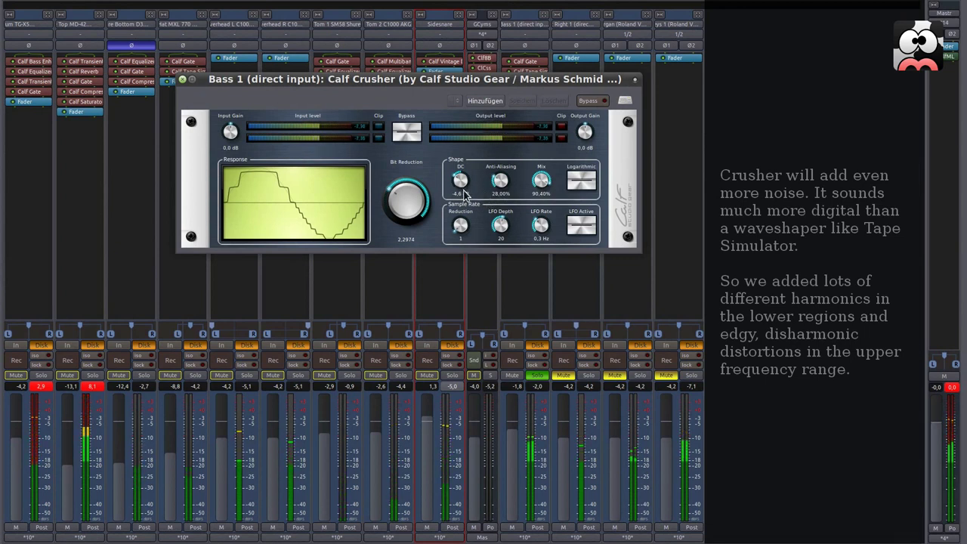
{"action": "left_click", "coordinate": [181, 79]}
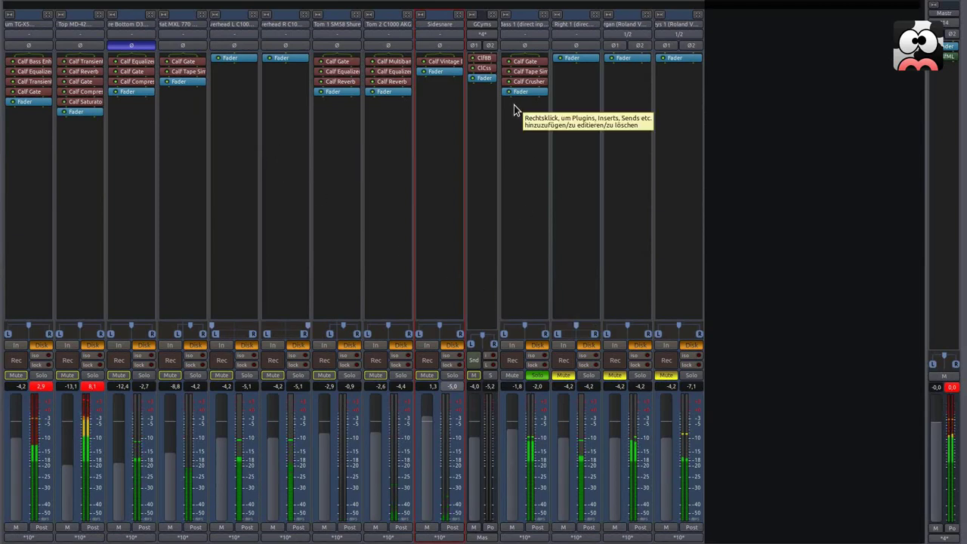
- Insert a Calf Multi Chorus between the Crusher and the fader on Bass 1 and open its settings
{"action": "right_click", "coordinate": [532, 85]}
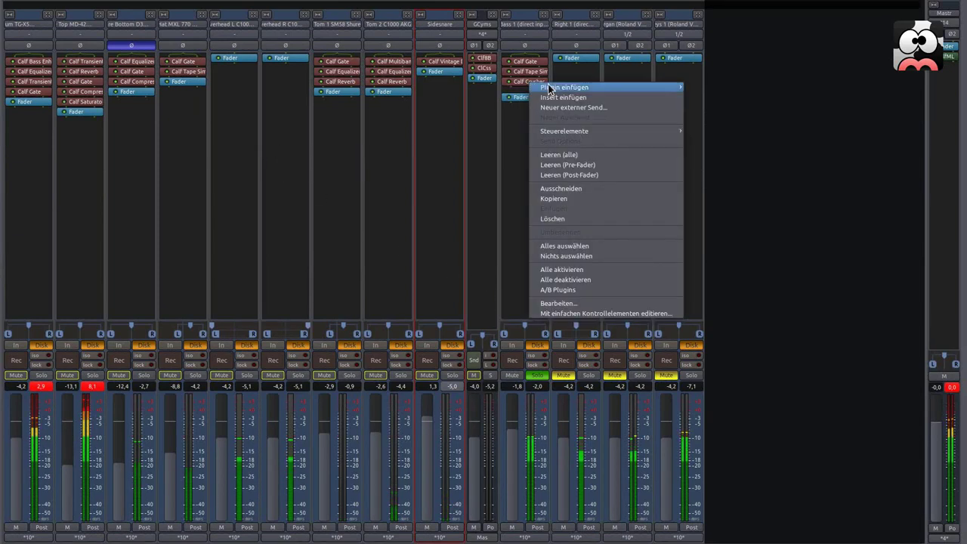
{"action": "mouse_move", "coordinate": [566, 87]}
{"action": "mouse_move", "coordinate": [708, 89]}
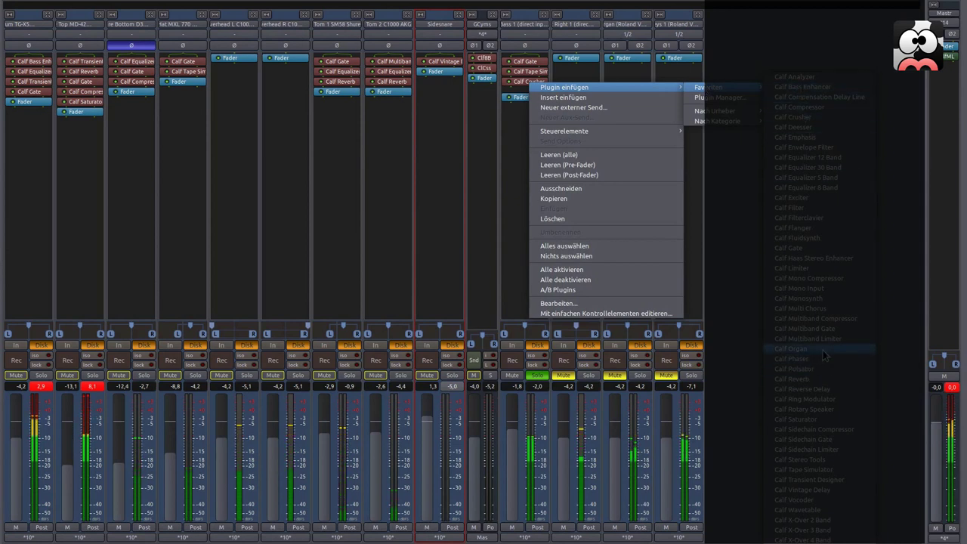
{"action": "left_click", "coordinate": [821, 309]}
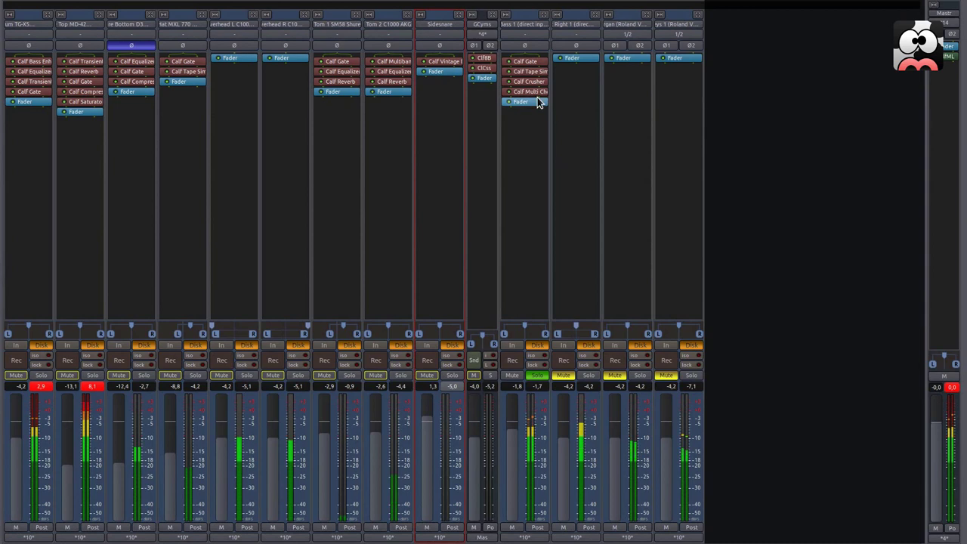
{"action": "double_click", "coordinate": [535, 92]}
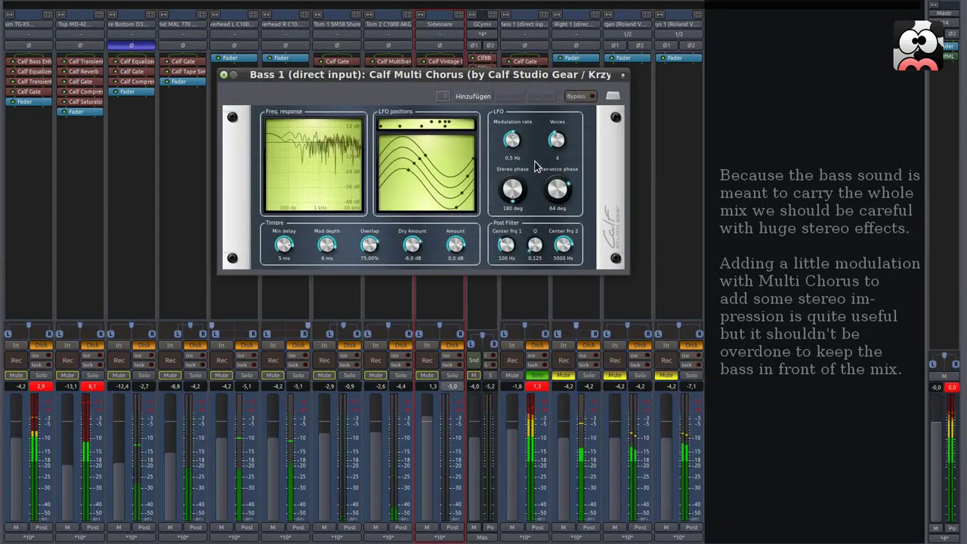
- Set the Multi Chorus's modulation rate to about 0.1 Hz, stereo phase to 260.64 deg, inter-voice phase to 216.64 deg and dry amount to 0.3 dB
{"action": "left_click_drag", "start_coordinate": [513, 147], "coordinate": [510, 172]}
{"action": "scroll", "coordinate": [511, 172], "scroll_direction": "up", "scroll_amount": 5}
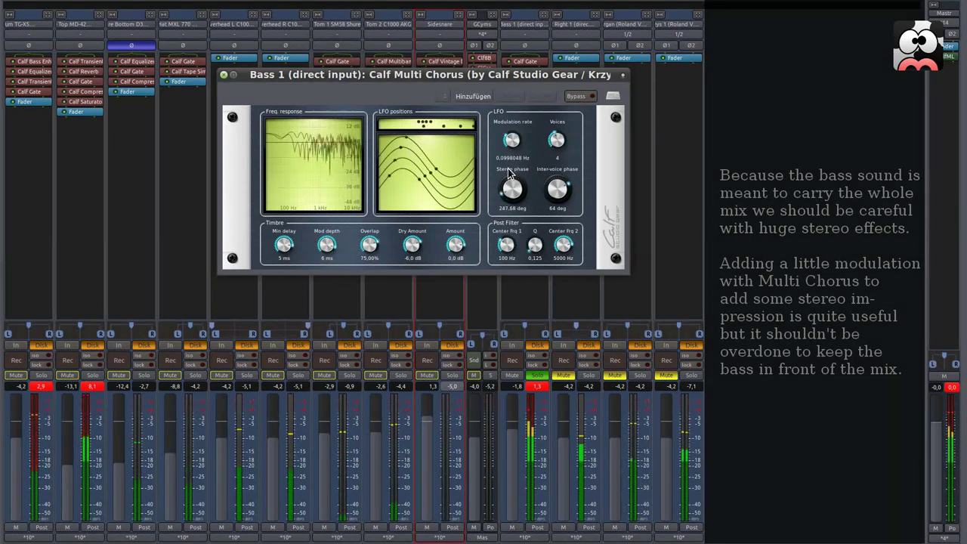
{"action": "left_click_drag", "start_coordinate": [520, 191], "coordinate": [569, 126]}
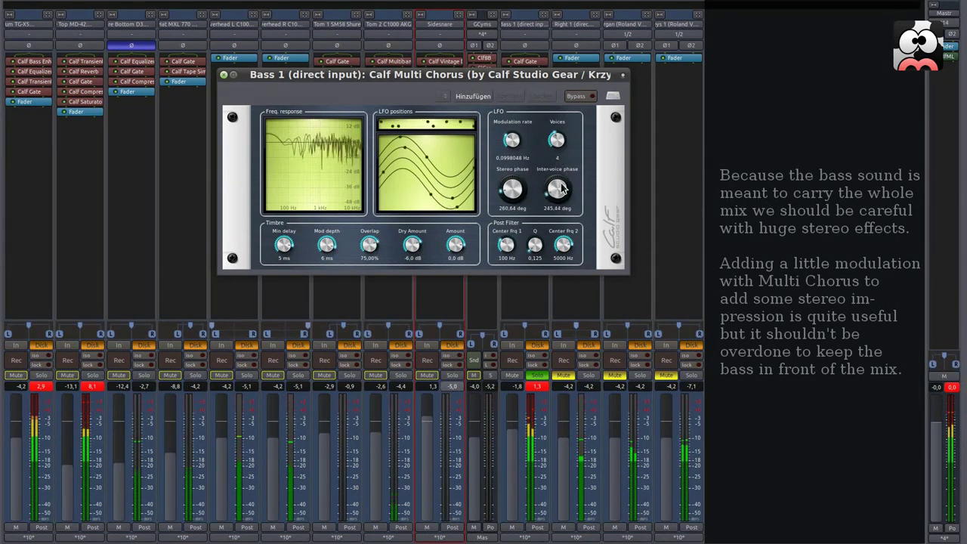
{"action": "mouse_move", "coordinate": [558, 198]}
{"action": "left_mouse_down"}
{"action": "mouse_move", "coordinate": [552, 180]}
{"action": "mouse_move", "coordinate": [561, 217]}
{"action": "left_mouse_up"}
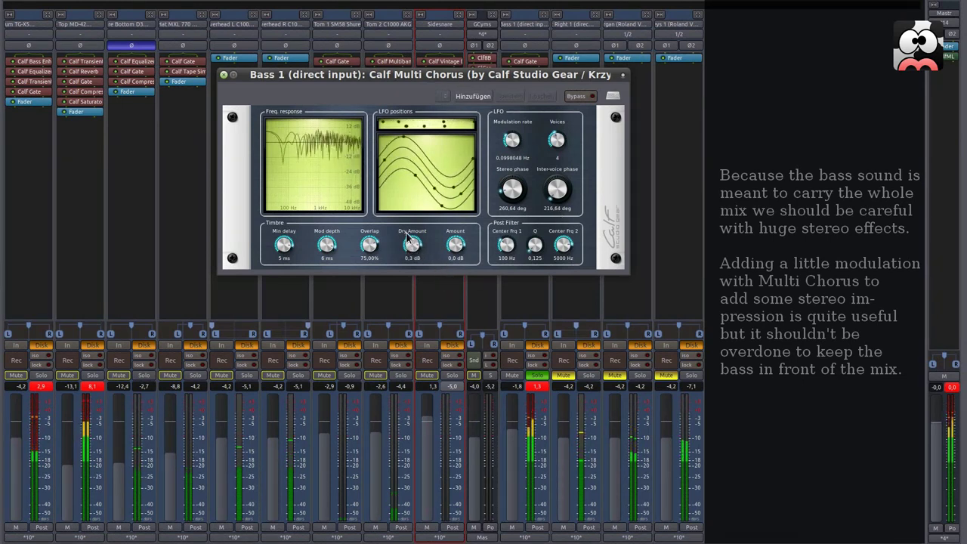
- Set the Multi Chorus to 8 voices with an effect amount of -5.8 dB and close its window
{"action": "left_click_drag", "start_coordinate": [452, 246], "coordinate": [456, 256]}
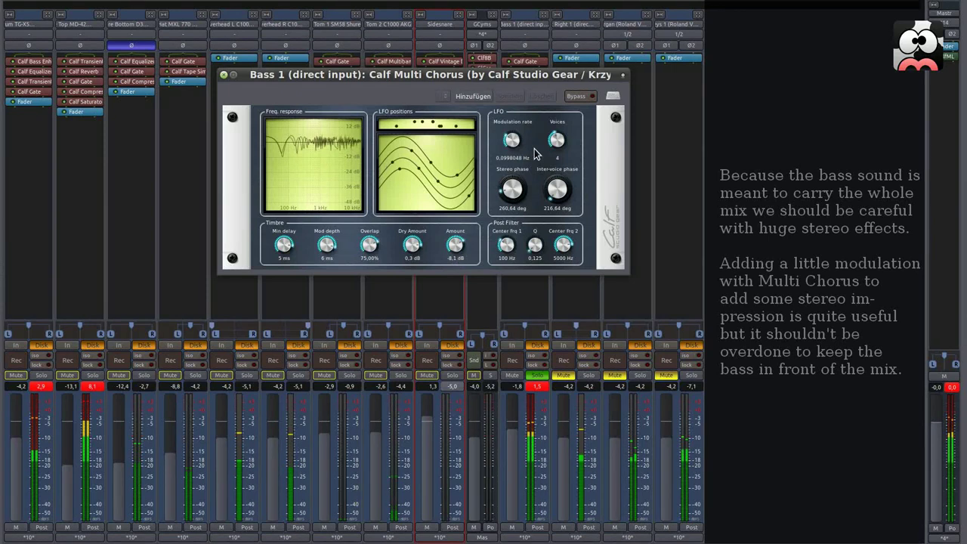
{"action": "left_click_drag", "start_coordinate": [556, 141], "coordinate": [565, 93]}
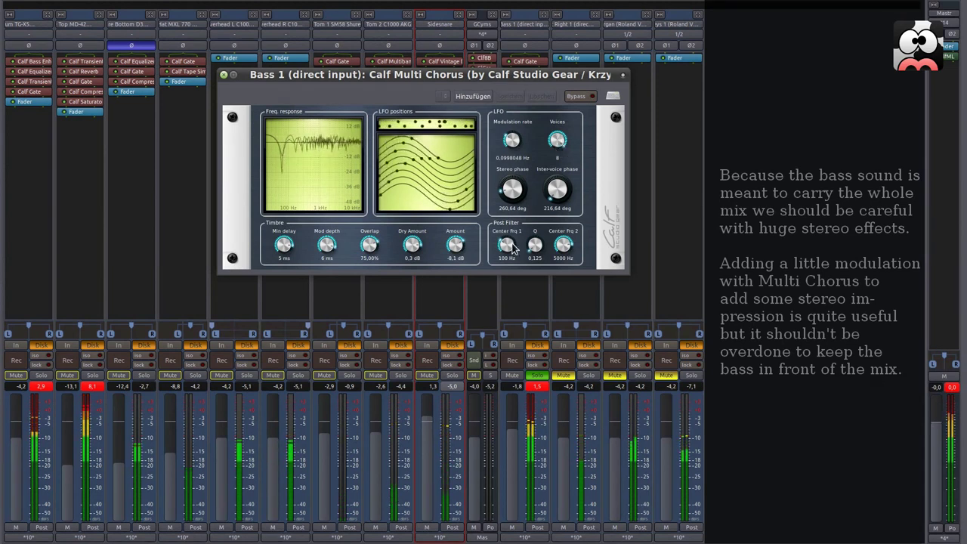
{"action": "left_click_drag", "start_coordinate": [463, 259], "coordinate": [456, 245]}
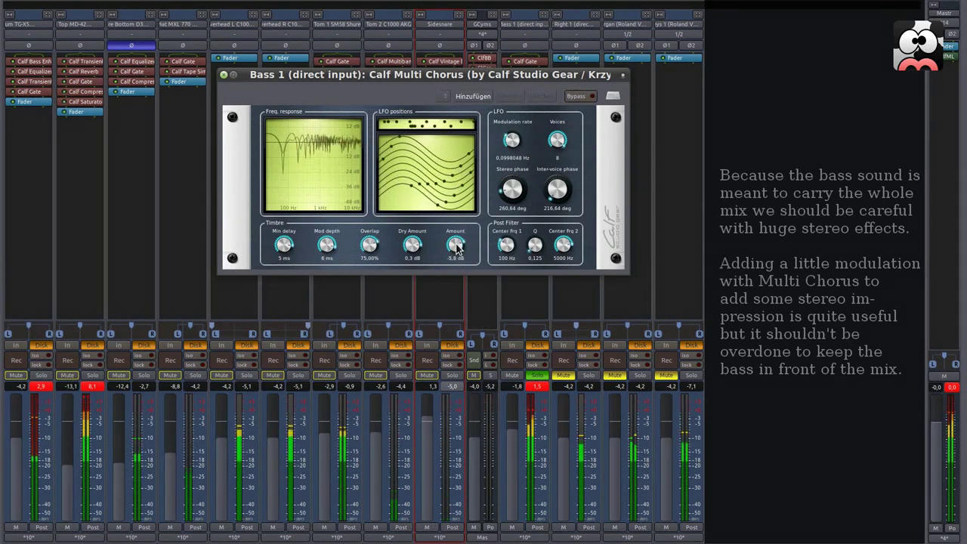
{"action": "left_click", "coordinate": [223, 76]}
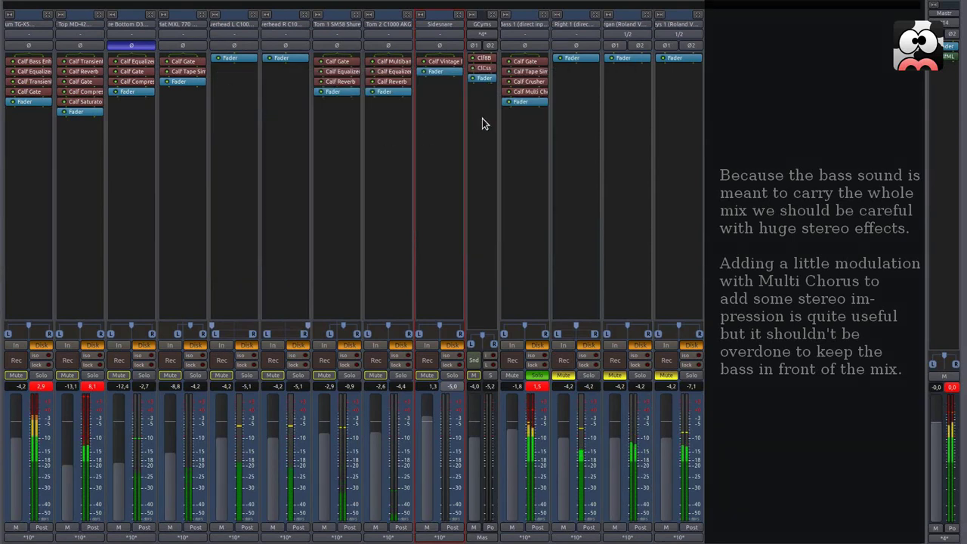
- Reopen the Multi Chorus on Bass 1, set dry amount to 0.9 dB and amount to -8.1 dB, and close it
{"action": "double_click", "coordinate": [529, 92]}
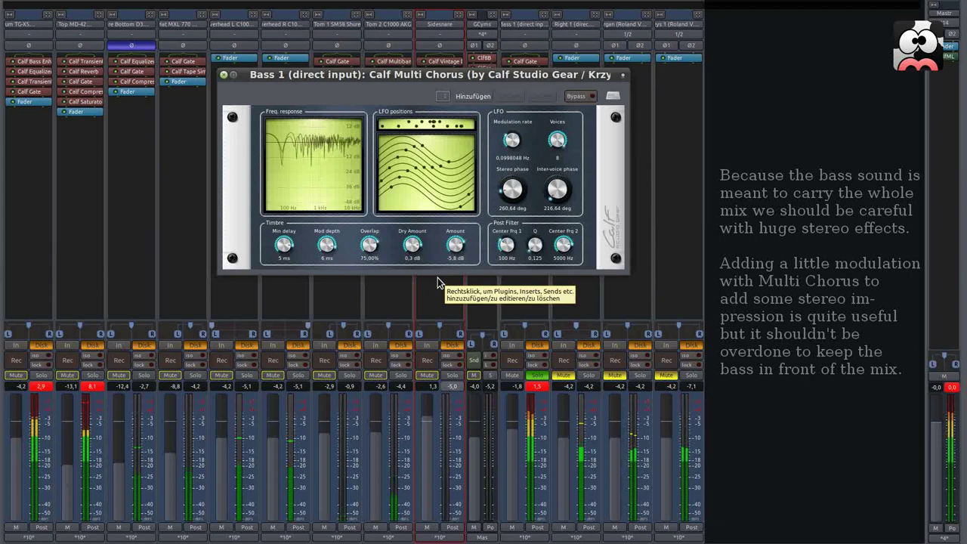
{"action": "left_click_drag", "start_coordinate": [410, 246], "coordinate": [466, 255]}
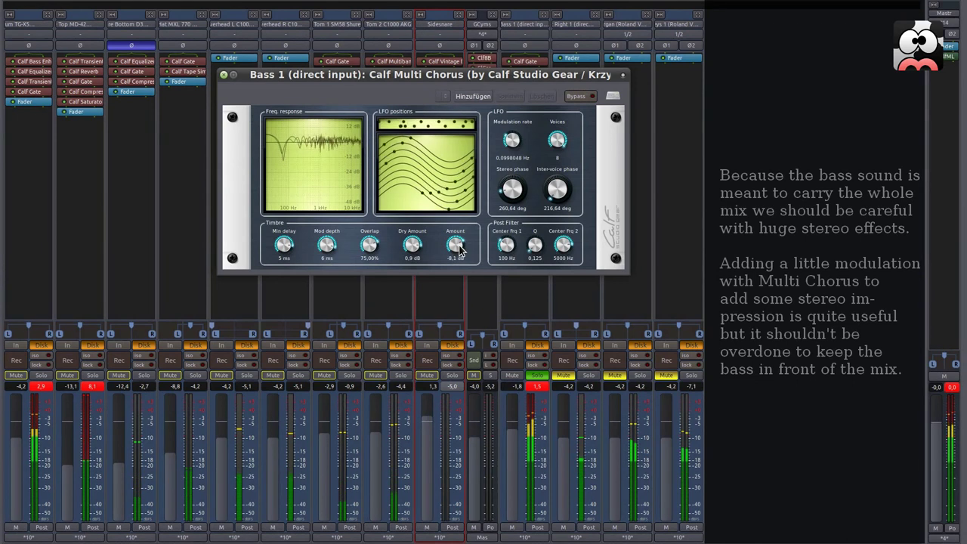
{"action": "left_click", "coordinate": [224, 75]}
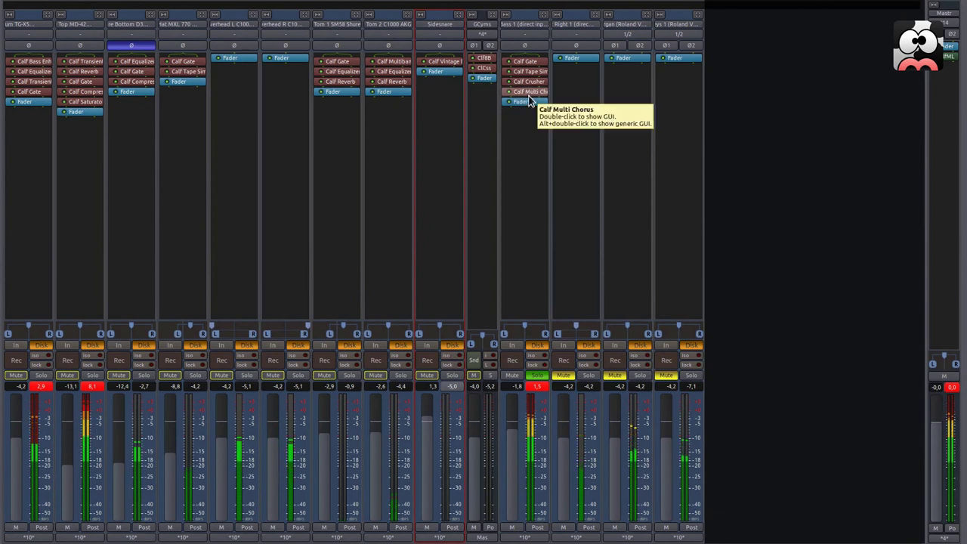
- Insert a Calf Equalizer 8 Band between the Multi Chorus and the fader on Bass 1 and open its settings
{"action": "right_click", "coordinate": [529, 103]}
{"action": "mouse_move", "coordinate": [550, 103]}
{"action": "mouse_move", "coordinate": [695, 104]}
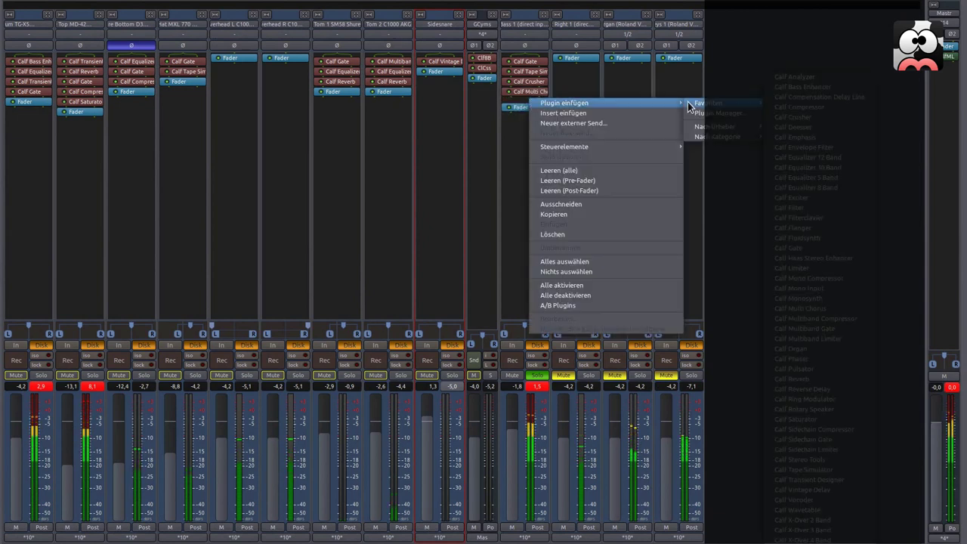
{"action": "left_click", "coordinate": [825, 187]}
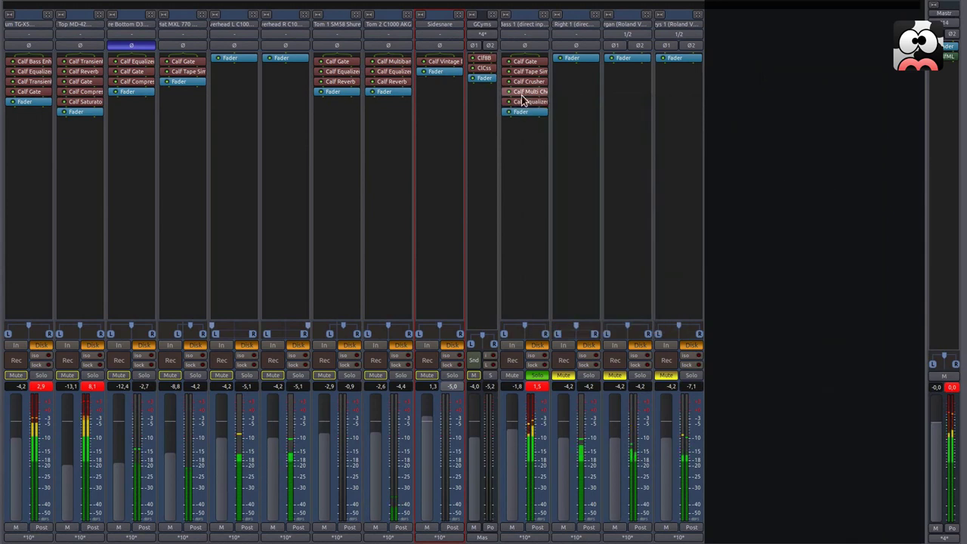
{"action": "double_click", "coordinate": [527, 100]}
- Set the equalizer's analyzer to Output and turn it on to show the bass spectrum
{"action": "left_click", "coordinate": [640, 22]}
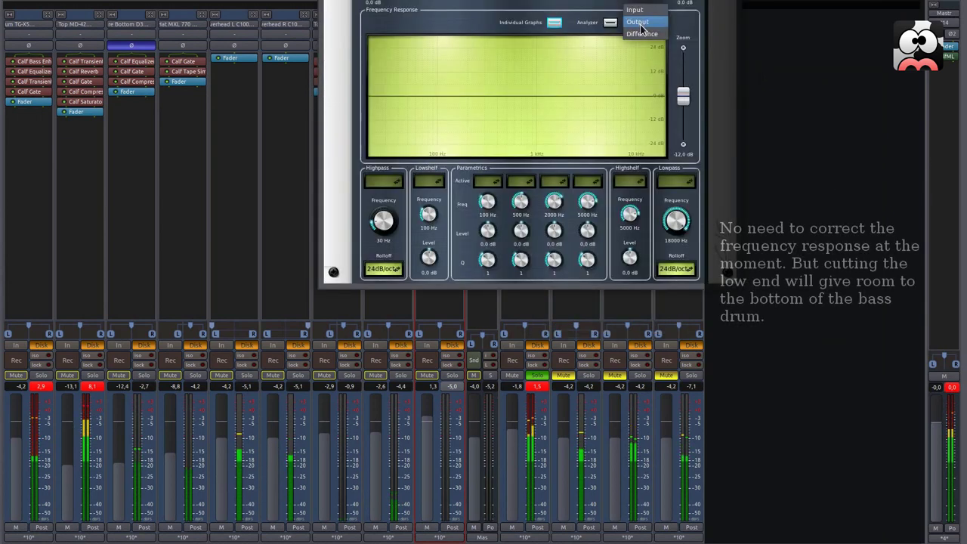
{"action": "left_click", "coordinate": [637, 22]}
{"action": "left_click", "coordinate": [609, 22]}
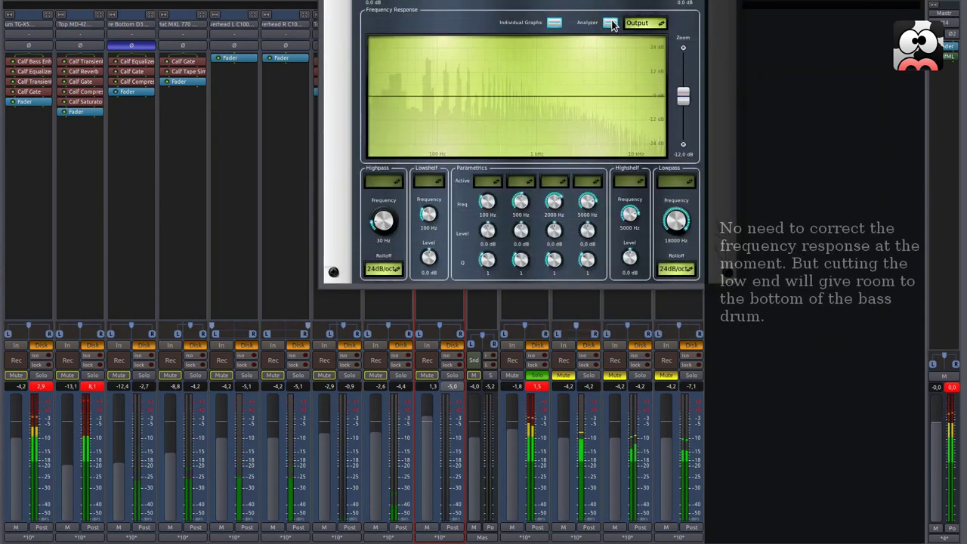
- Enable the equalizer's highpass with a 36 dB/oct rolloff and a frequency of about 41 Hz
{"action": "left_click", "coordinate": [384, 181]}
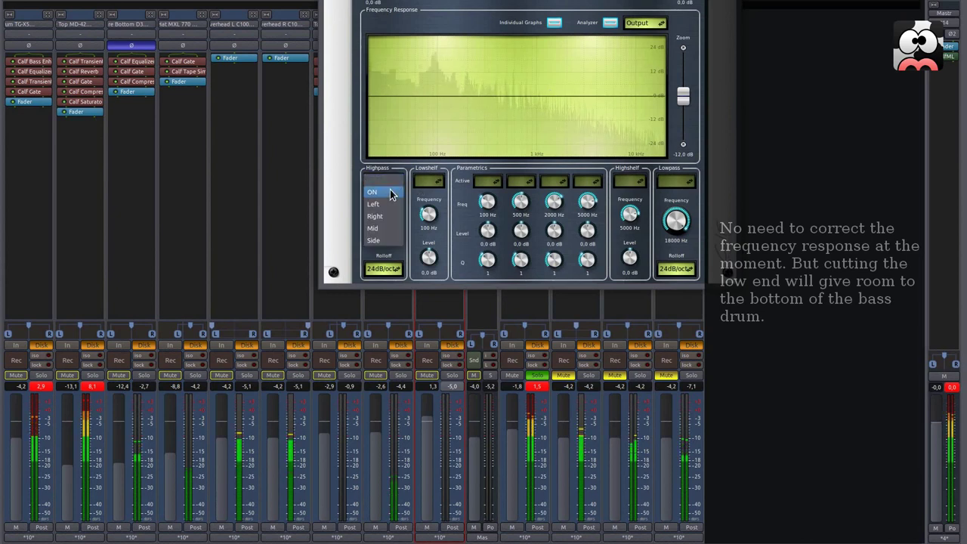
{"action": "left_click", "coordinate": [381, 193]}
{"action": "left_click", "coordinate": [383, 269]}
{"action": "left_click", "coordinate": [381, 279]}
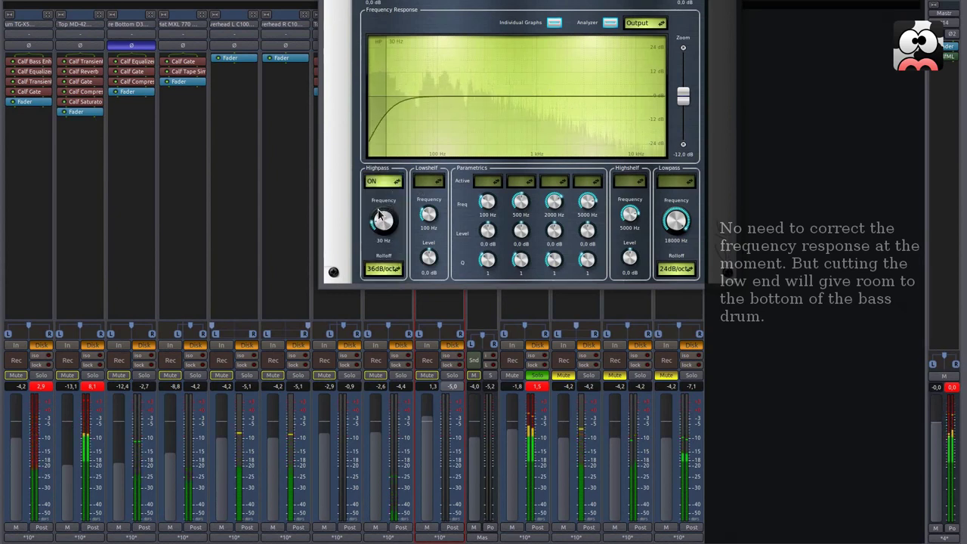
{"action": "scroll", "coordinate": [382, 220], "scroll_direction": "up", "scroll_amount": 1}
{"action": "scroll", "coordinate": [381, 220], "scroll_direction": "up", "scroll_amount": 2}
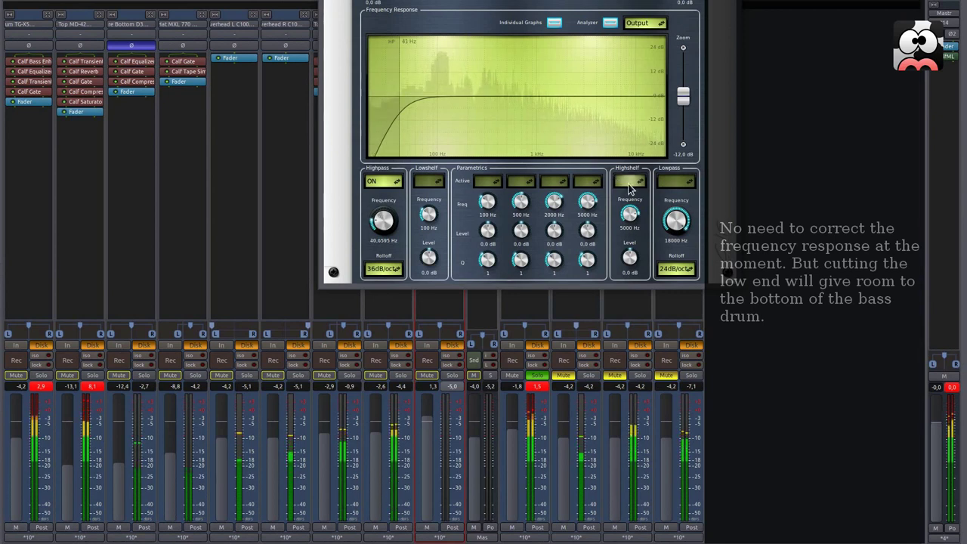
- Enable the equalizer's lowpass at about 11547 Hz, turn the analyzer off and close the equalizer
{"action": "left_click", "coordinate": [664, 180]}
{"action": "left_click", "coordinate": [664, 193]}
{"action": "mouse_move", "coordinate": [658, 112]}
{"action": "left_mouse_down"}
{"action": "mouse_move", "coordinate": [616, 117]}
{"action": "mouse_move", "coordinate": [640, 118]}
{"action": "left_mouse_up"}
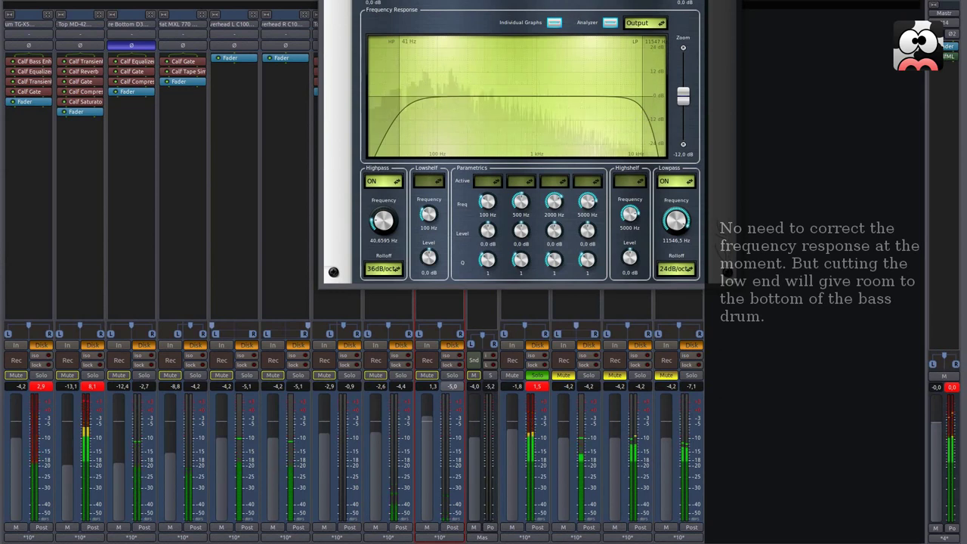
{"action": "left_click", "coordinate": [607, 23]}
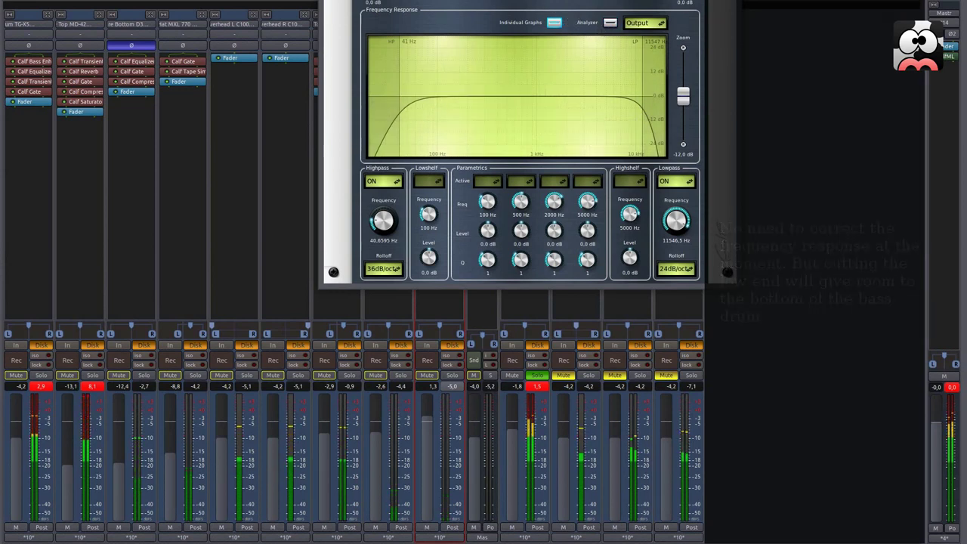
{"action": "key", "text": "alt+F4"}
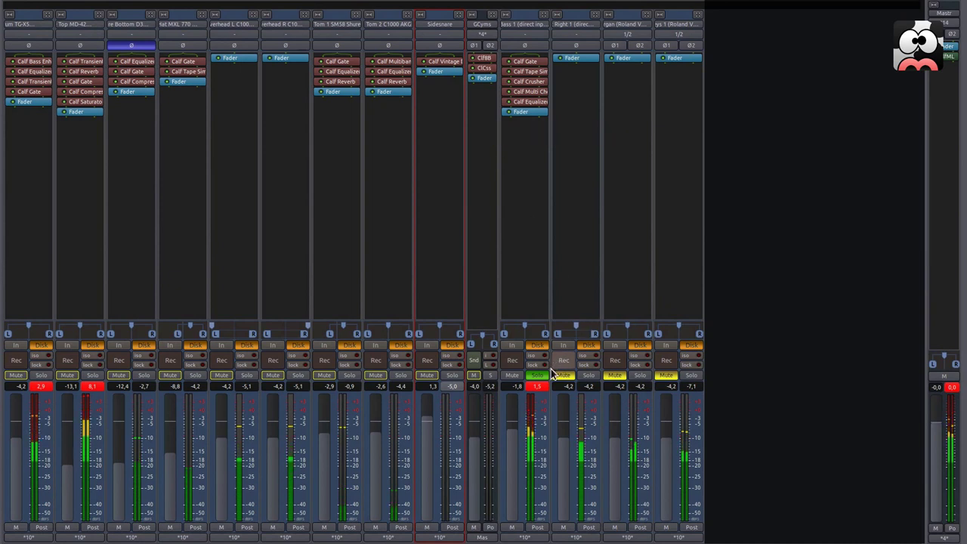
- Return to the editor, unsolo Bass 1 and move playback to about bar 15, just before the tom fill
{"action": "key", "text": "alt+m"}
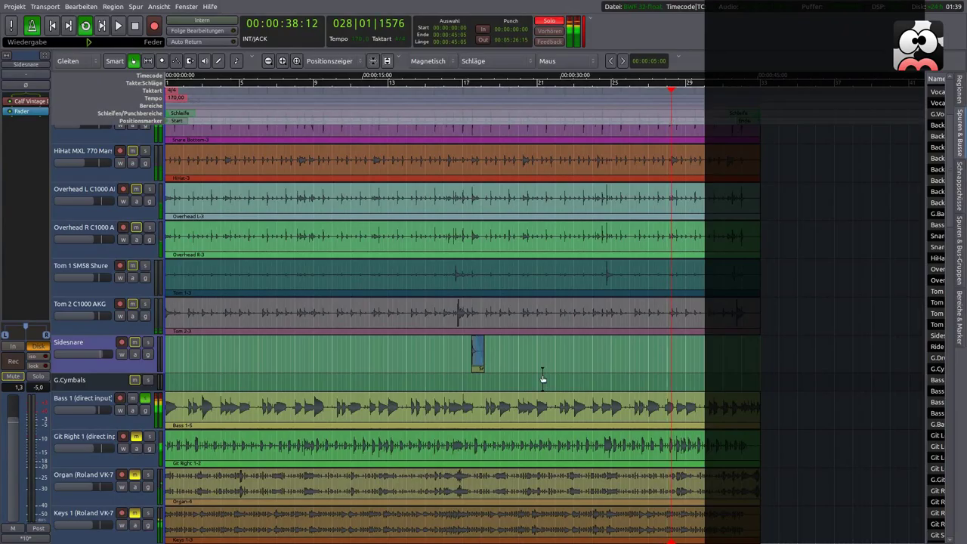
{"action": "left_click", "coordinate": [144, 398]}
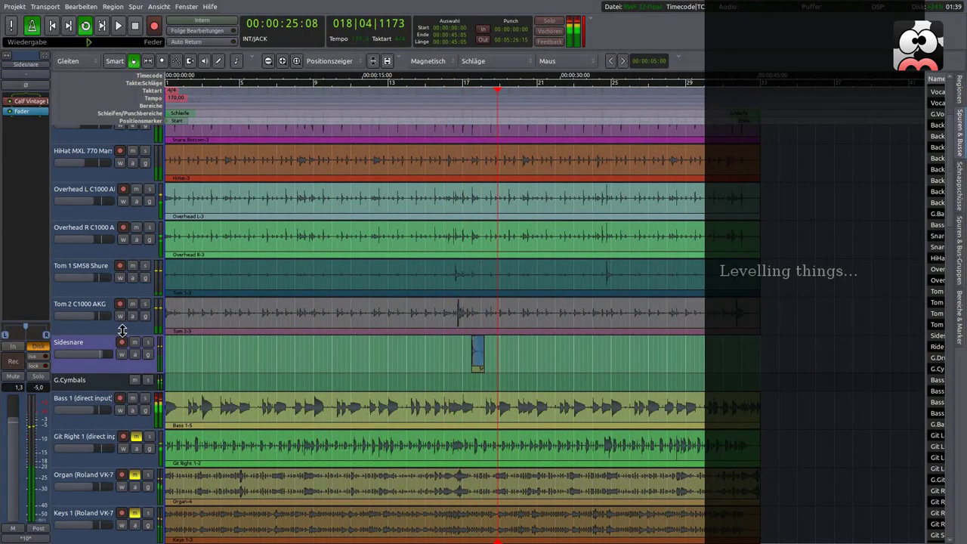
{"action": "left_click", "coordinate": [428, 85]}
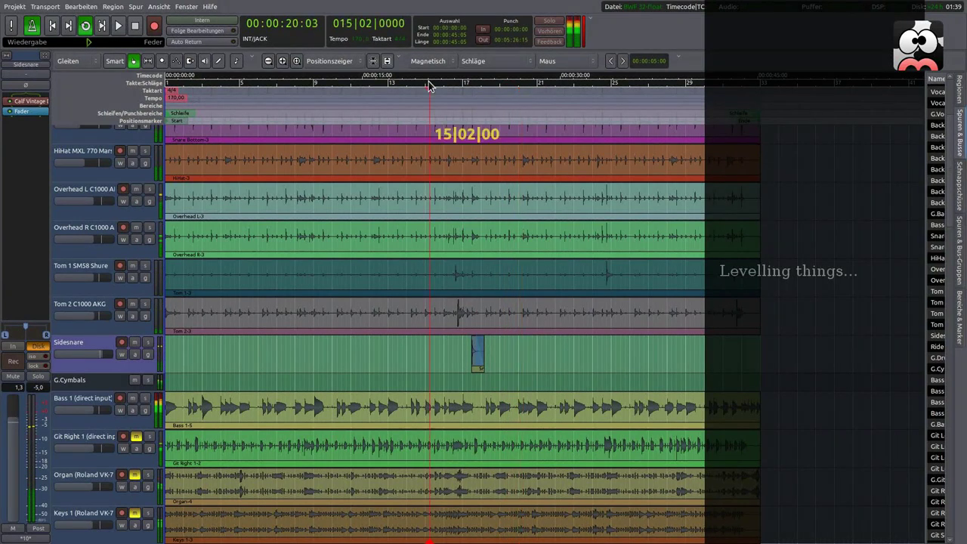
- Raise the Tom 1 fader to -0.6 dB and Tom 2 to -0.2 dB in the mixer, and replay the tom fill
{"action": "key", "text": "alt+m"}
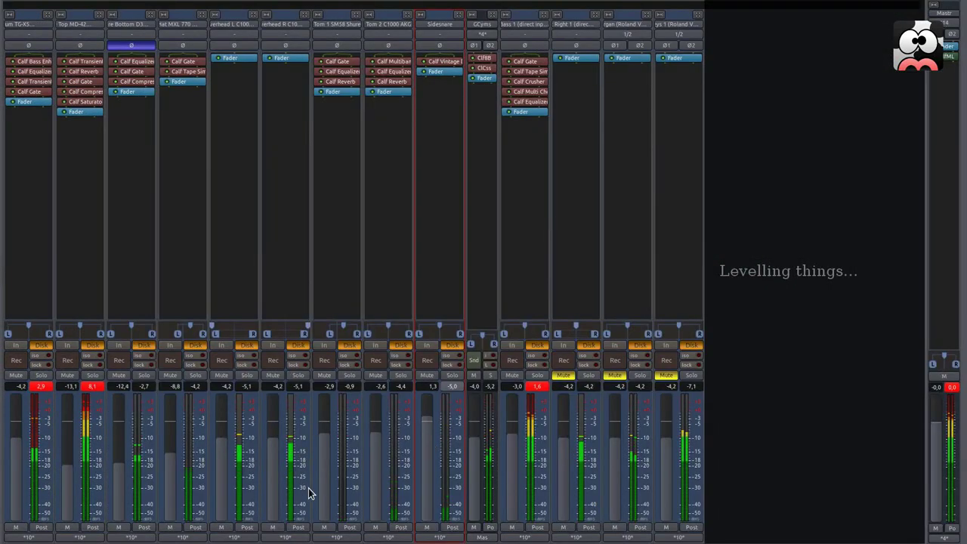
{"action": "left_click_drag", "start_coordinate": [374, 465], "coordinate": [324, 454]}
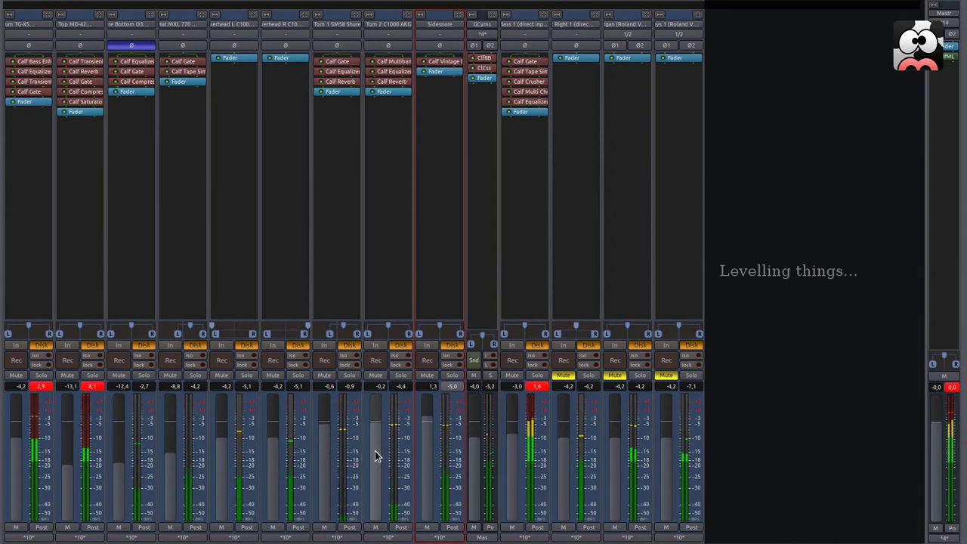
{"action": "key", "text": "alt+m"}
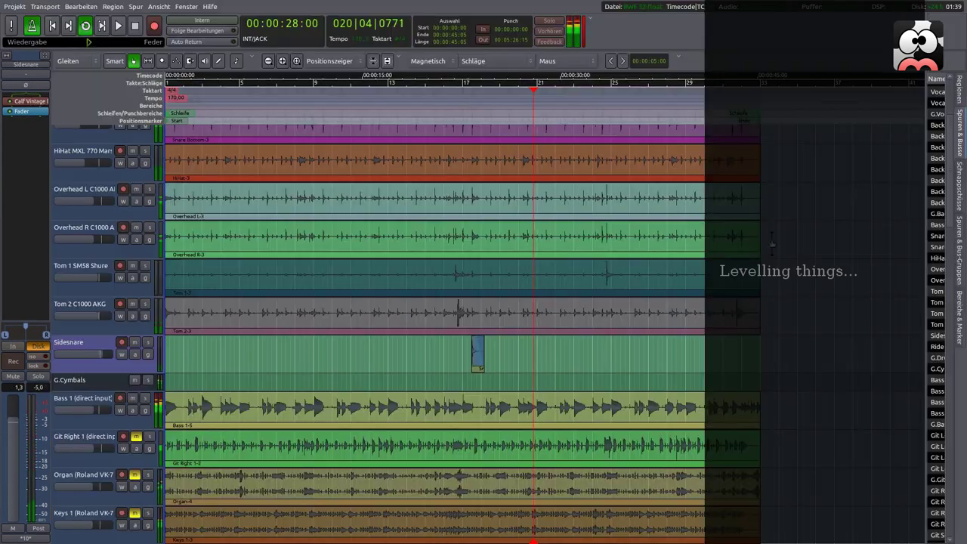
{"action": "left_click", "coordinate": [456, 90]}
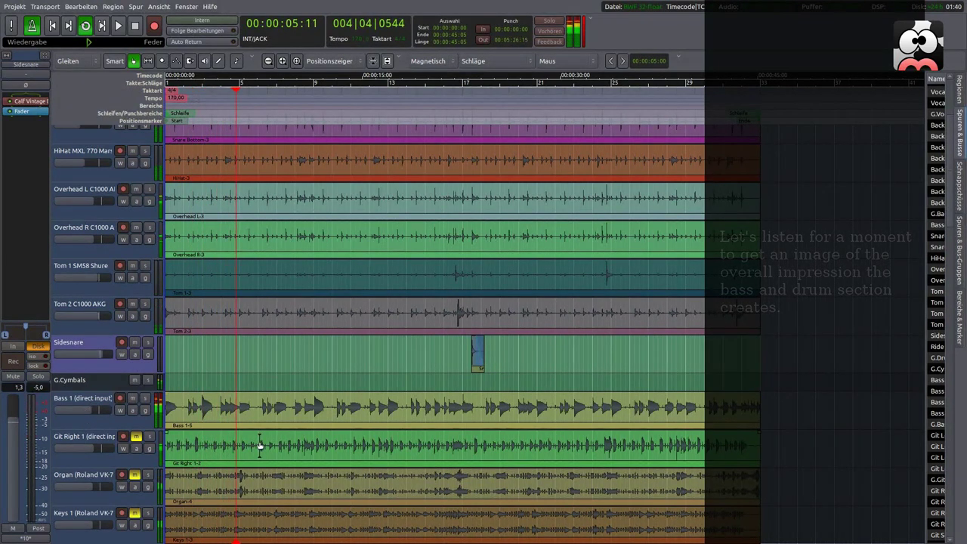
- Unmute the Git Right 1 track, raise its fader to -1.3 dB and solo it
{"action": "left_click", "coordinate": [147, 440]}
{"action": "left_click", "coordinate": [147, 438]}
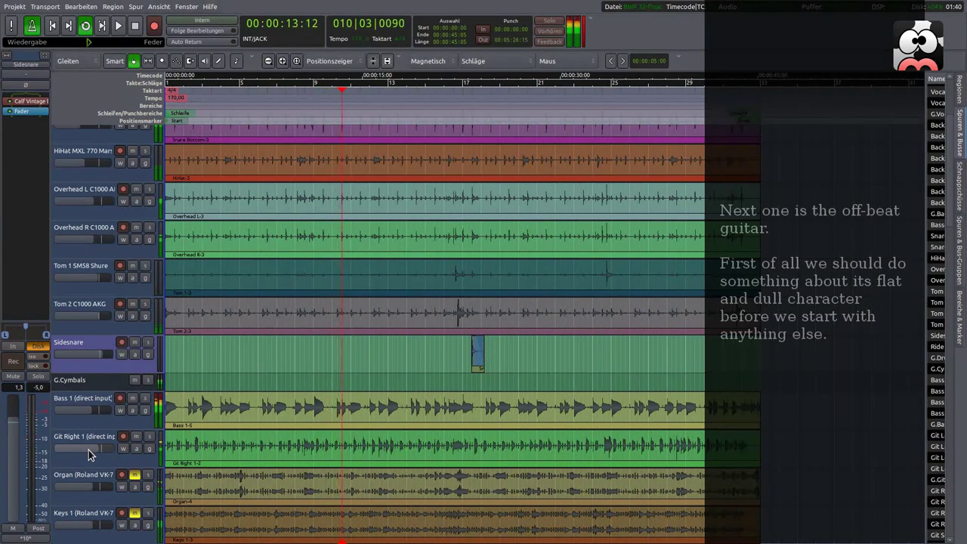
{"action": "left_click", "coordinate": [149, 438]}
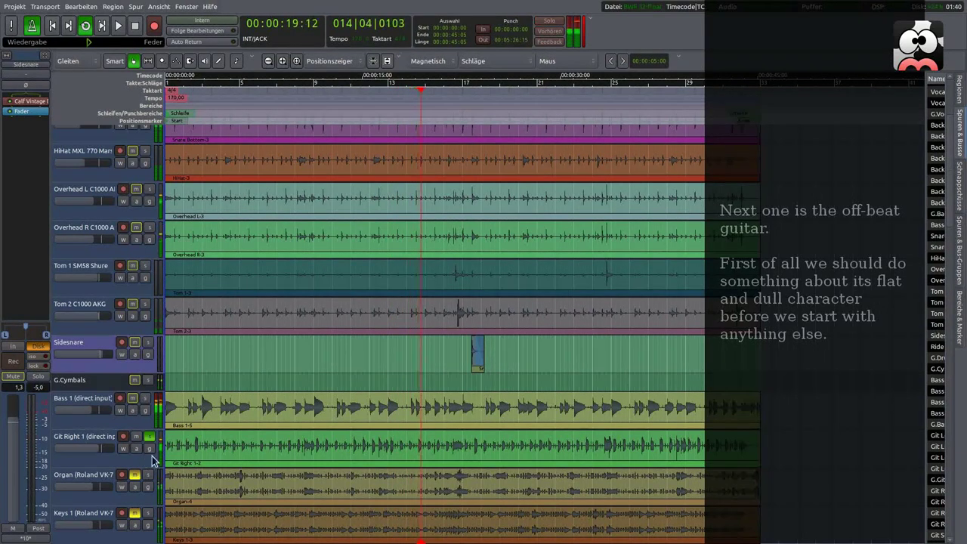
- Show the mixer, insert a Calf Compressor on Git Right 1 and open its interface
{"action": "key", "text": "alt+m"}
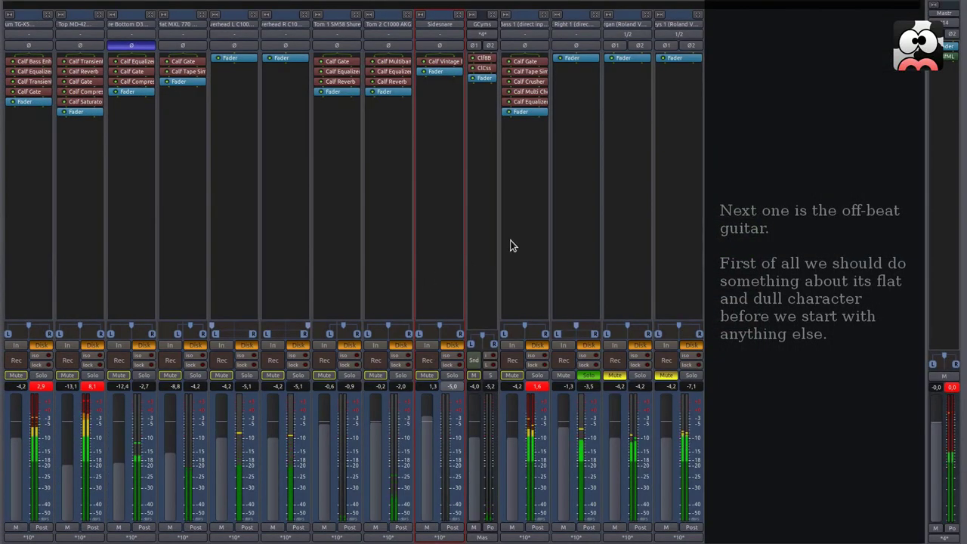
{"action": "right_click", "coordinate": [573, 59]}
{"action": "mouse_move", "coordinate": [632, 65]}
{"action": "mouse_move", "coordinate": [763, 64]}
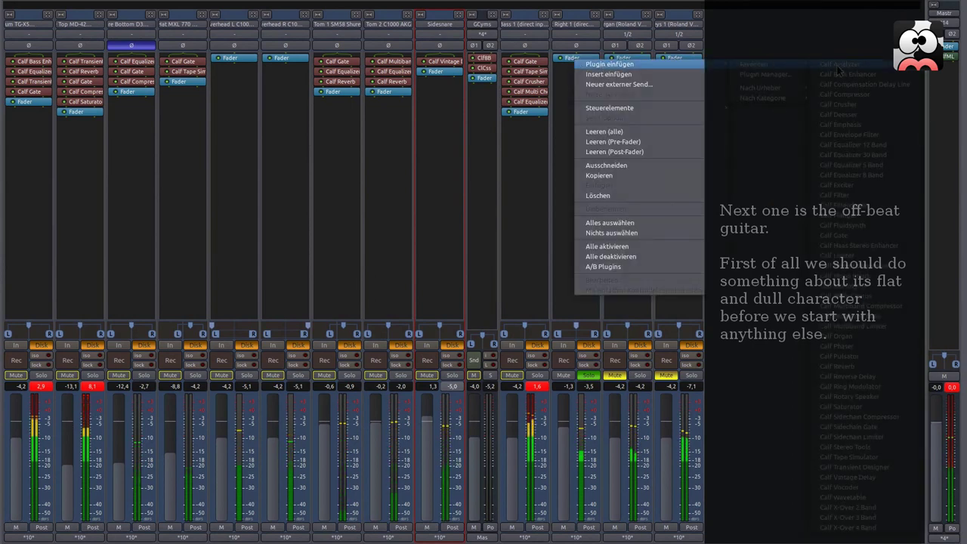
{"action": "left_click", "coordinate": [860, 96]}
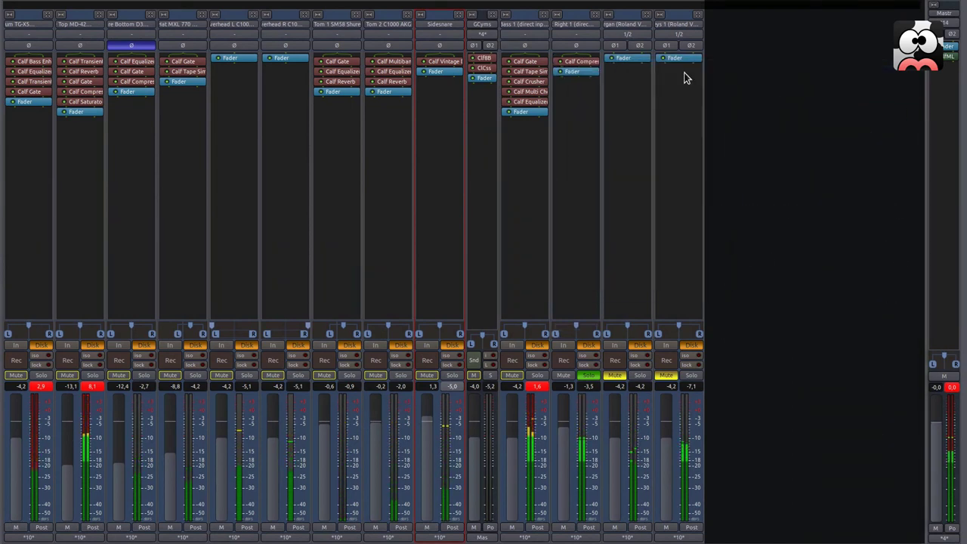
{"action": "double_click", "coordinate": [579, 66]}
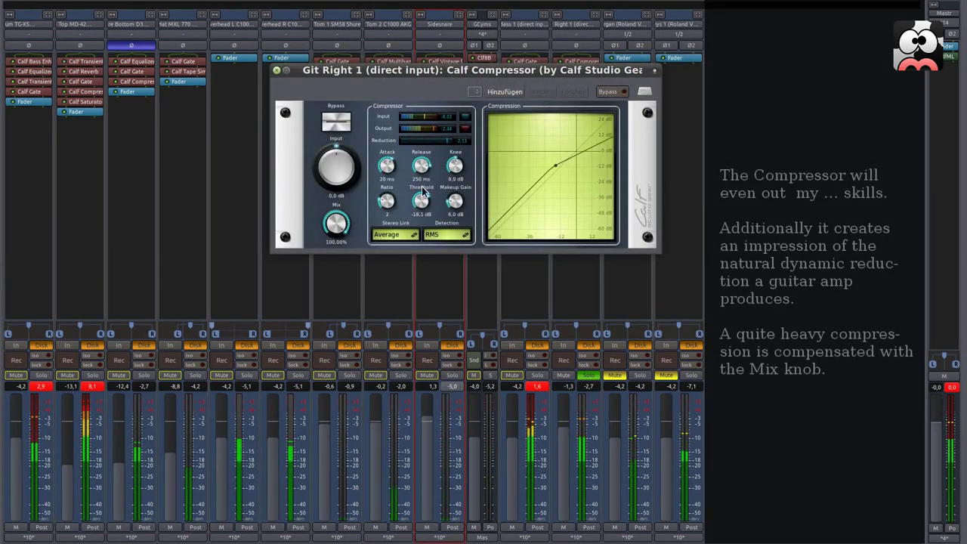
- Set the compressor's ratio to about 9.17, threshold to -21.2 dB, attack to about 37.7 ms and mix to 65.2%, and close it
{"action": "left_click_drag", "start_coordinate": [387, 202], "coordinate": [389, 171]}
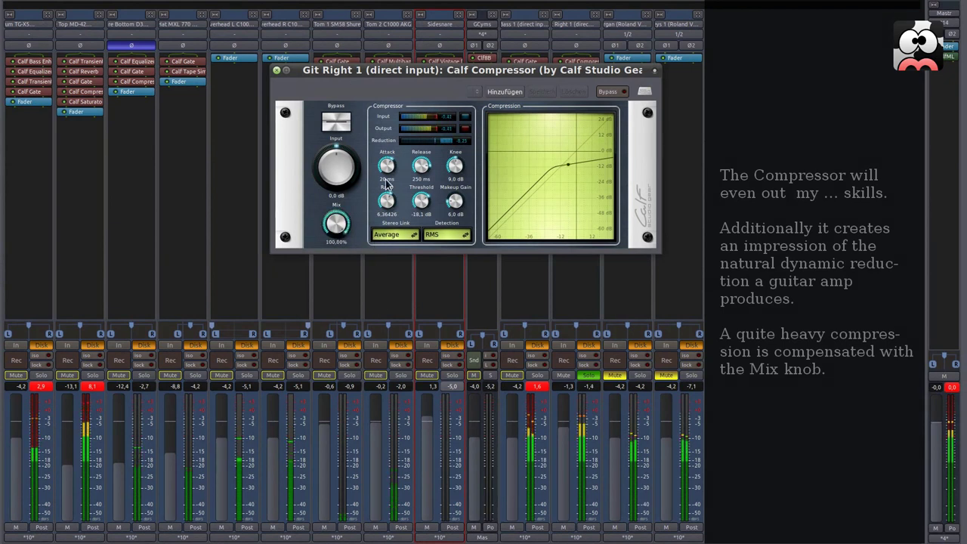
{"action": "left_click_drag", "start_coordinate": [387, 203], "coordinate": [422, 210]}
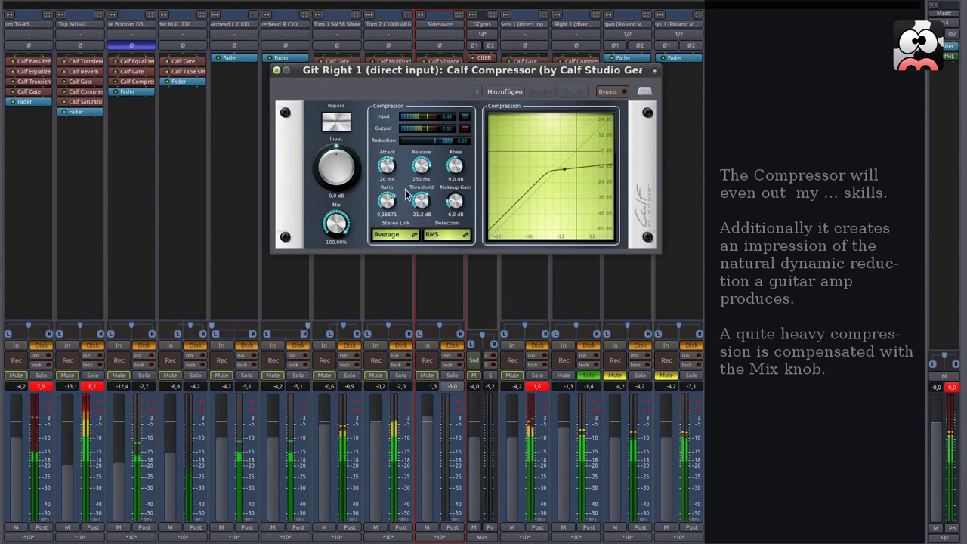
{"action": "left_click_drag", "start_coordinate": [389, 161], "coordinate": [389, 159]}
{"action": "left_click_drag", "start_coordinate": [337, 220], "coordinate": [347, 285]}
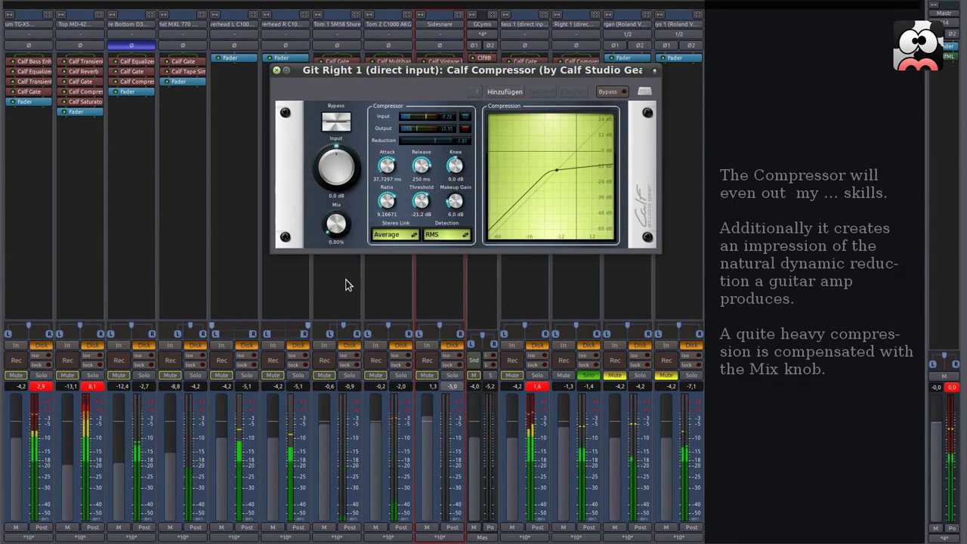
{"action": "left_click_drag", "start_coordinate": [338, 239], "coordinate": [340, 262]}
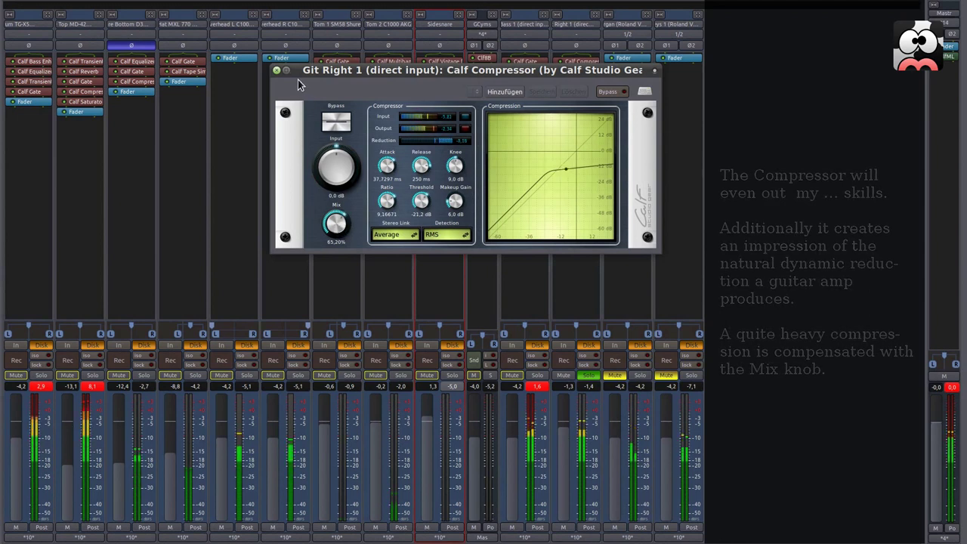
{"action": "left_click", "coordinate": [276, 70]}
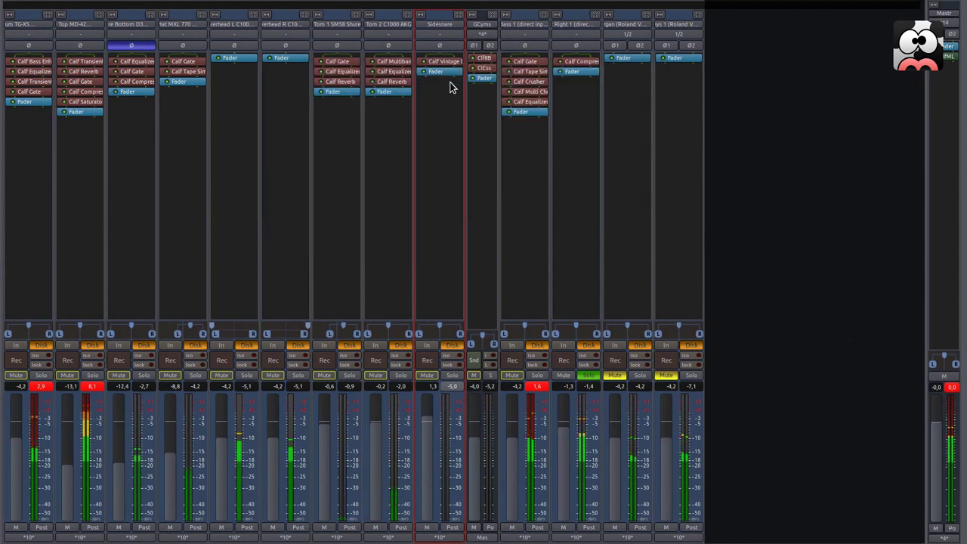
- Insert a Calf Saturator after the compressor on Git Right 1 and open its interface clear of the window's edge
{"action": "right_click", "coordinate": [590, 67]}
{"action": "mouse_move", "coordinate": [681, 70]}
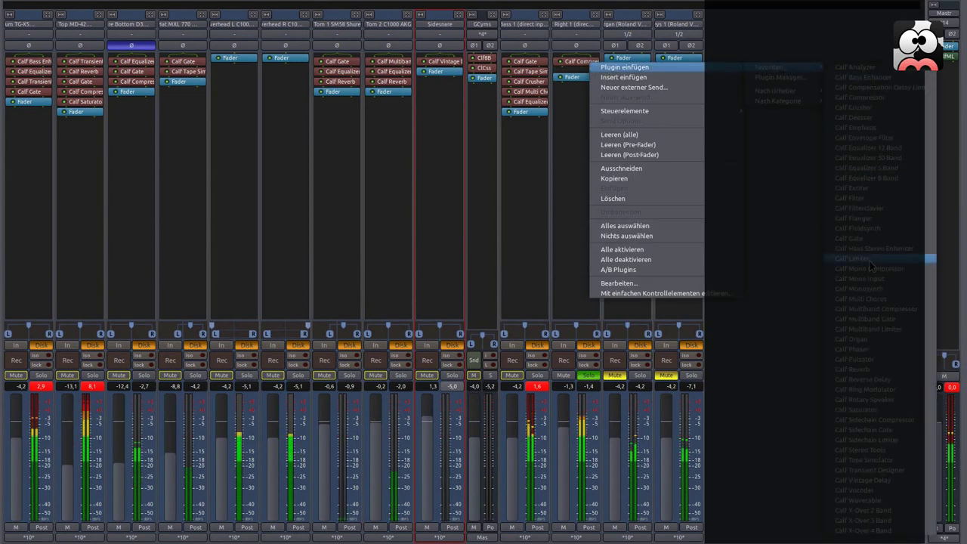
{"action": "left_click", "coordinate": [877, 408]}
{"action": "double_click", "coordinate": [582, 71]}
{"action": "left_click_drag", "start_coordinate": [594, 9], "coordinate": [476, 62]}
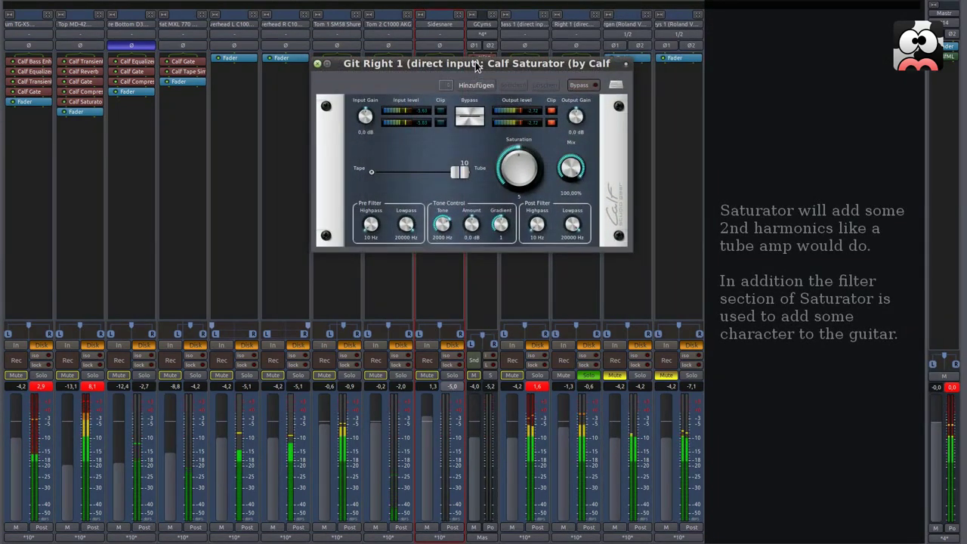
- Set the saturator's pre-filter highpass to about 87 Hz, post-filter highpass to 114 Hz and lowpass to 3873 Hz, and saturation to 5.6
{"action": "left_click_drag", "start_coordinate": [370, 226], "coordinate": [370, 215]}
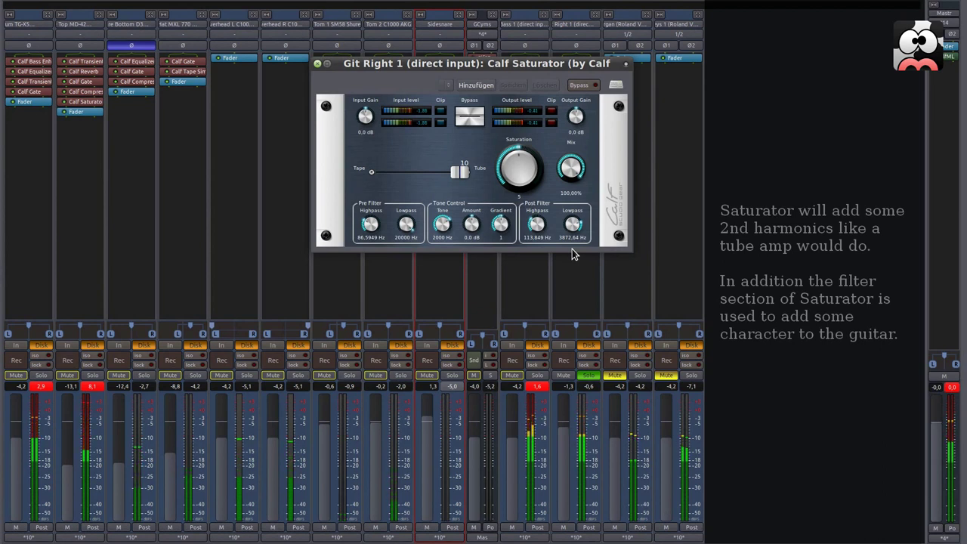
{"action": "mouse_move", "coordinate": [520, 189]}
{"action": "left_mouse_down"}
{"action": "mouse_move", "coordinate": [516, 170]}
{"action": "mouse_move", "coordinate": [515, 179]}
{"action": "left_mouse_up"}
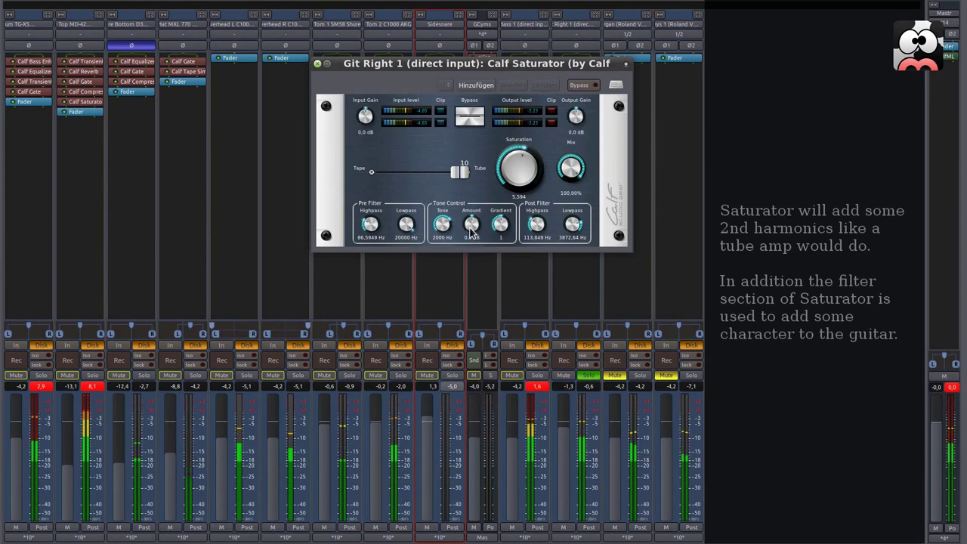
- Shape the saturator's tone control with tone at about 2649 Hz, amount at 16.4 dB and gradient at about 0.575
{"action": "scroll", "coordinate": [470, 227], "scroll_direction": "up", "scroll_amount": 4}
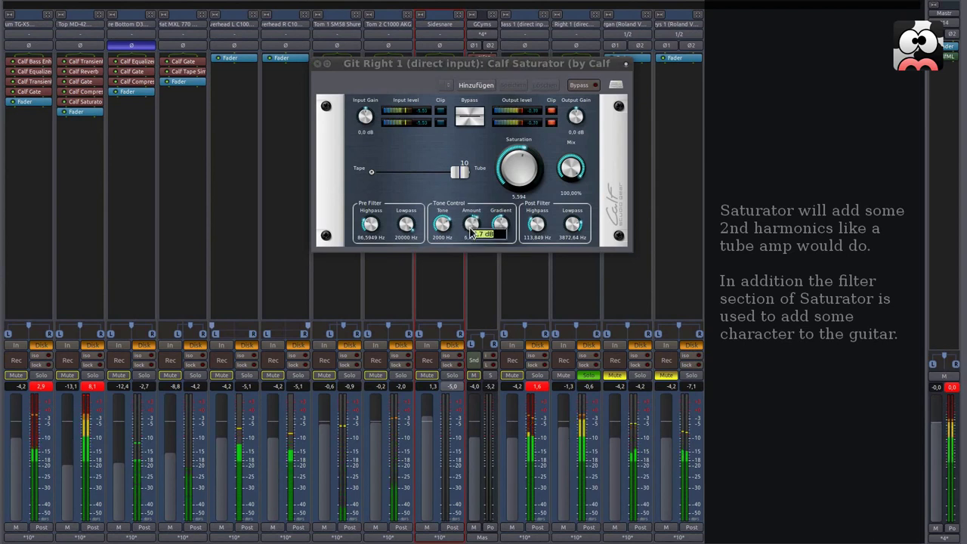
{"action": "scroll", "coordinate": [470, 228], "scroll_direction": "up", "scroll_amount": 1}
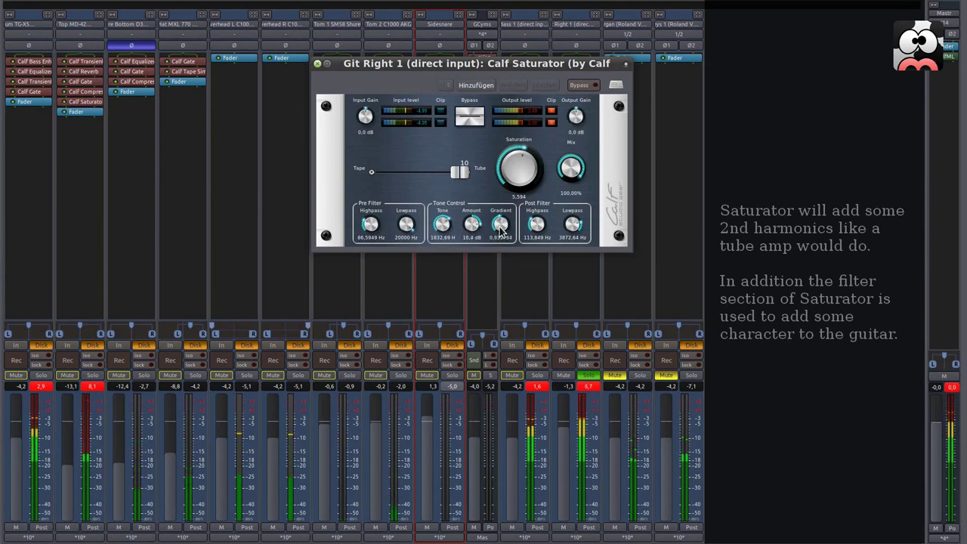
{"action": "scroll", "coordinate": [501, 225], "scroll_direction": "down", "scroll_amount": 1}
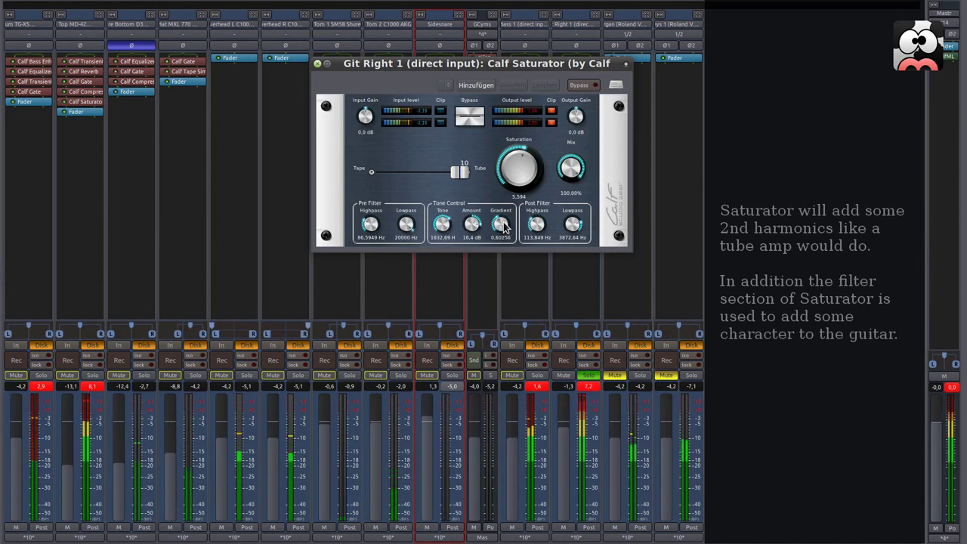
{"action": "scroll", "coordinate": [444, 225], "scroll_direction": "up", "scroll_amount": 2}
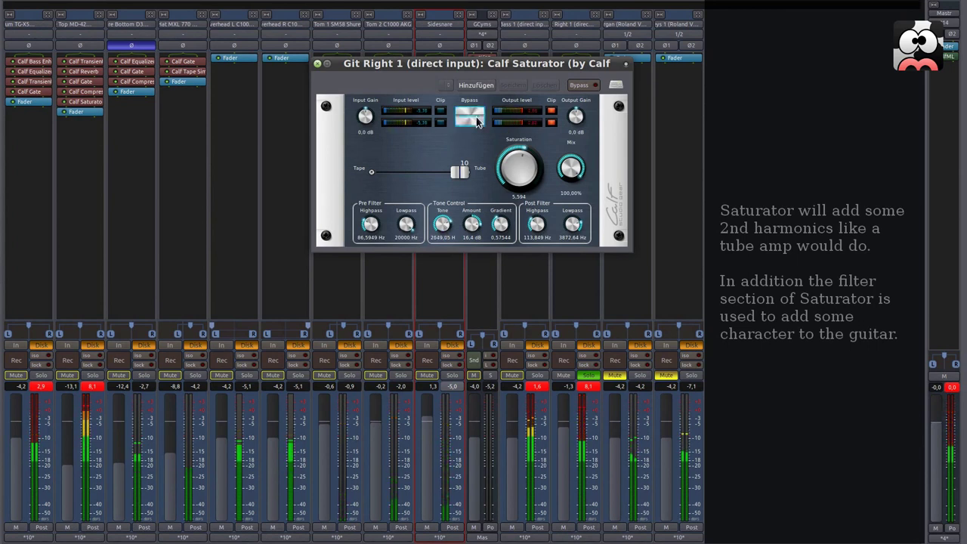
- Lower the saturator's output gain to -2.9 dB, compare the sound using bypass and close the plugin
{"action": "scroll", "coordinate": [576, 117], "scroll_direction": "down", "scroll_amount": 1}
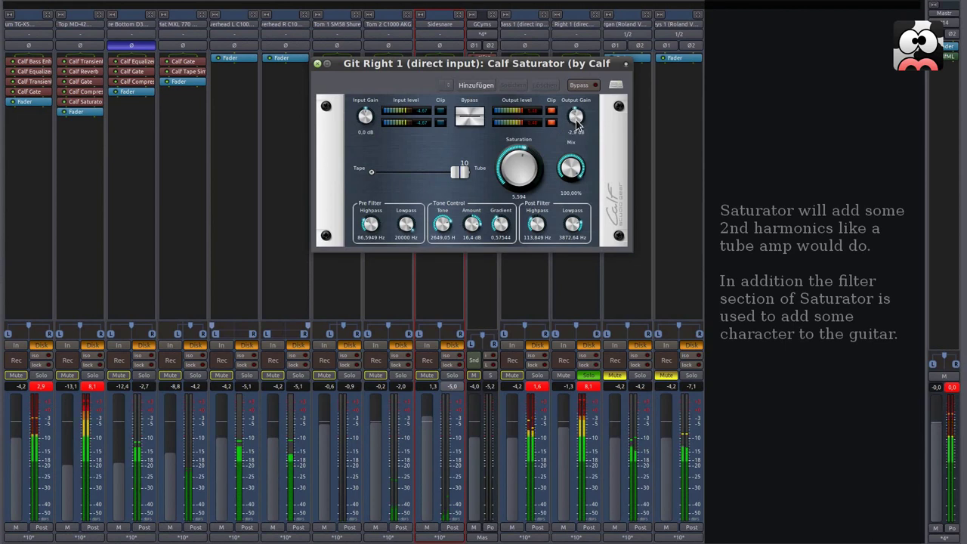
{"action": "left_click", "coordinate": [474, 121]}
{"action": "left_click", "coordinate": [475, 122]}
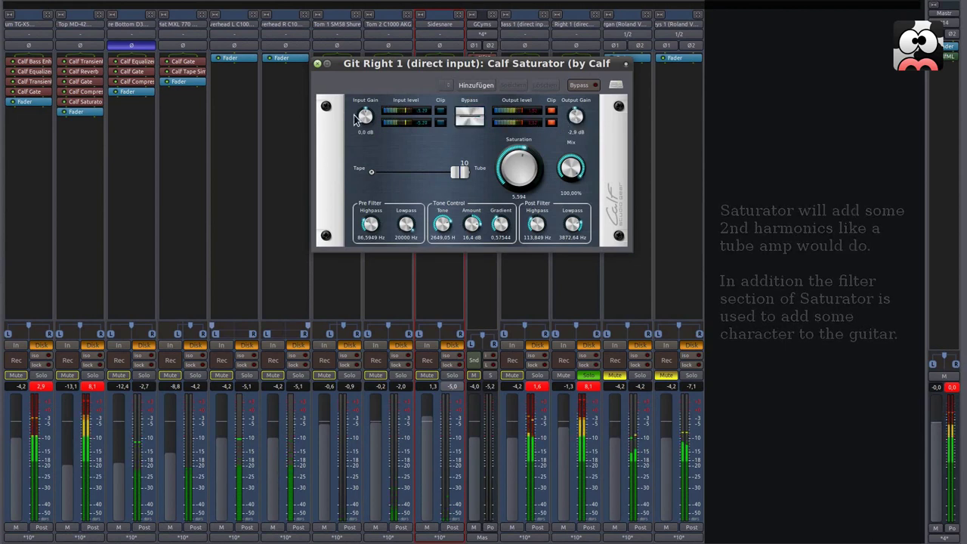
{"action": "left_click", "coordinate": [317, 63]}
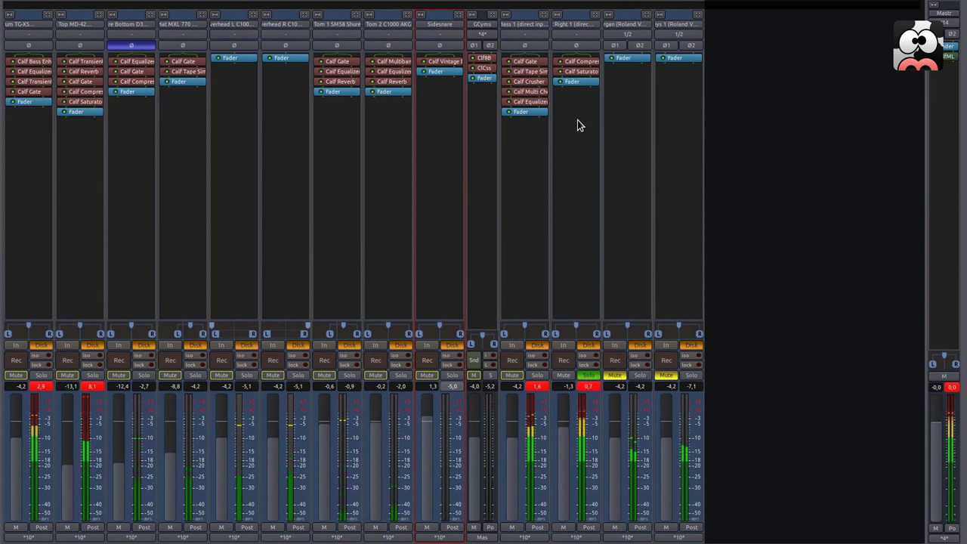
- Insert a Calf Haas Stereo Enhancer after the saturator on Git Right 1 and open its interface
{"action": "right_click", "coordinate": [581, 81]}
{"action": "mouse_move", "coordinate": [764, 87]}
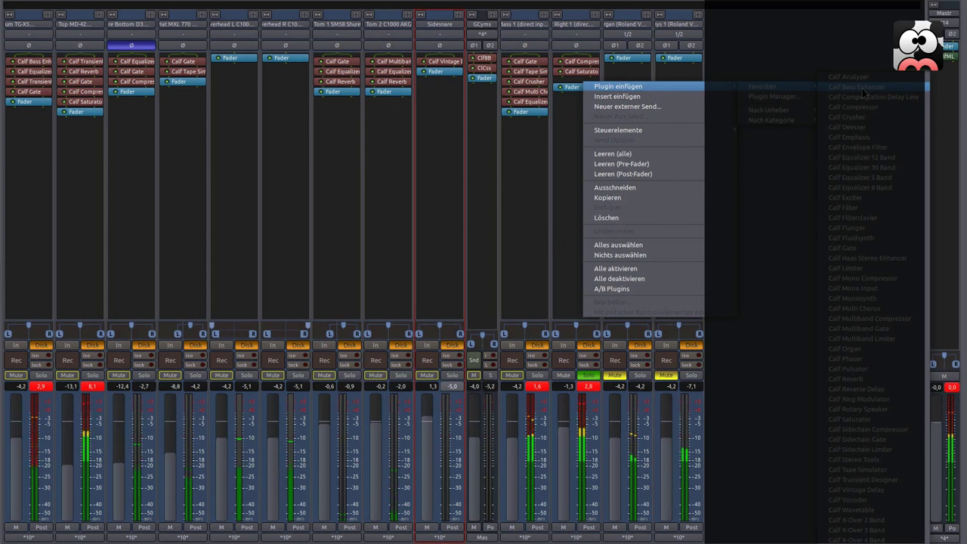
{"action": "left_click", "coordinate": [872, 256]}
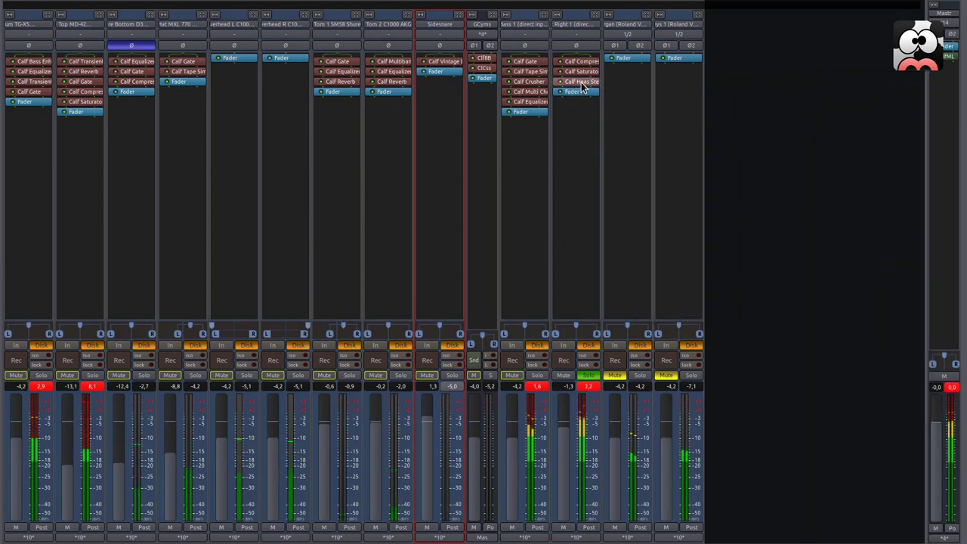
{"action": "double_click", "coordinate": [581, 82]}
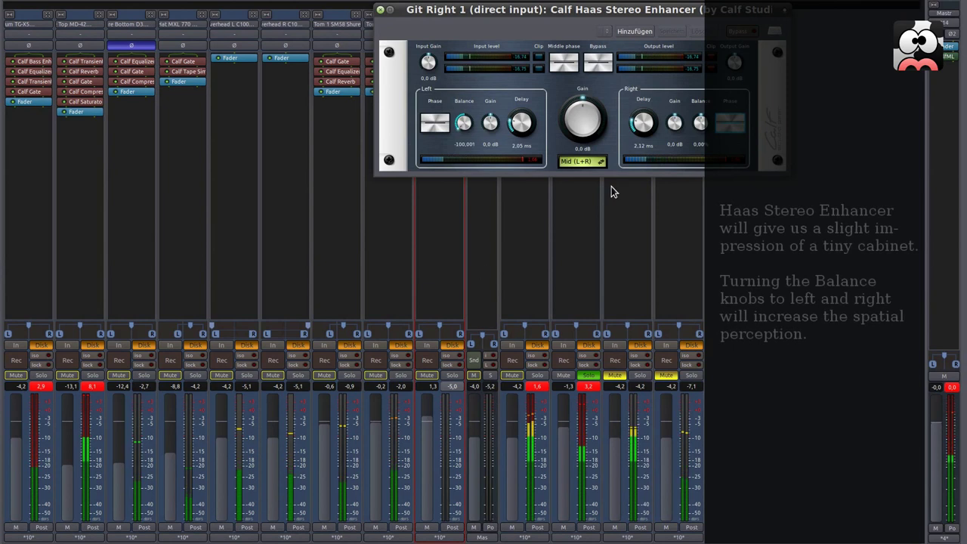
- Set the enhancer's right balance to 100%, left delay to 0.57 ms, right delay to 0.36 ms and middle gain to -10.7 dB
{"action": "left_click_drag", "start_coordinate": [702, 126], "coordinate": [695, 104]}
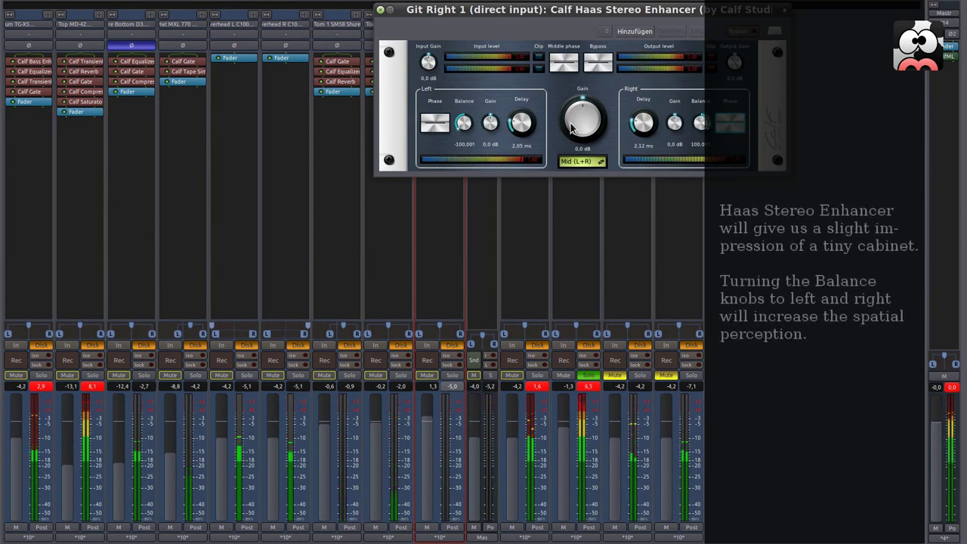
{"action": "left_click_drag", "start_coordinate": [524, 125], "coordinate": [529, 153]}
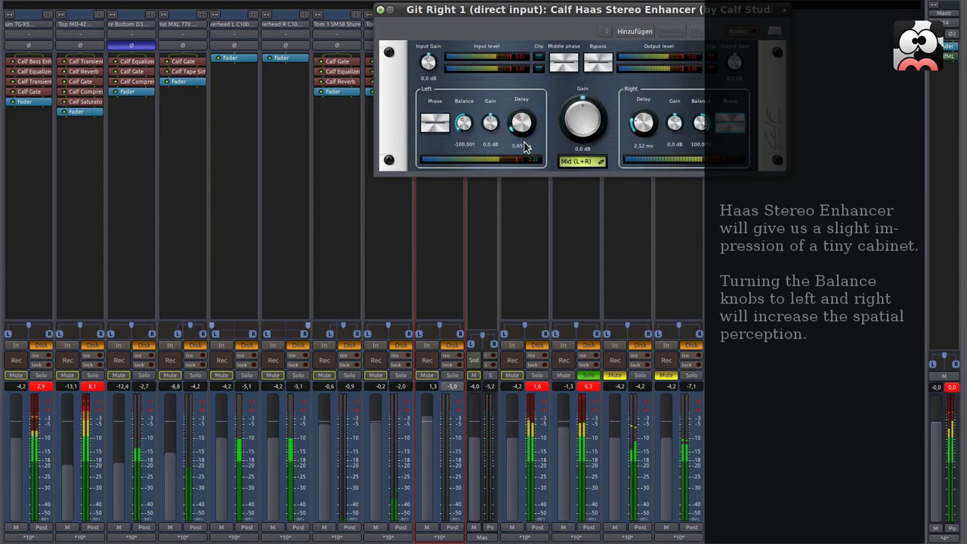
{"action": "left_click_drag", "start_coordinate": [651, 146], "coordinate": [651, 145]}
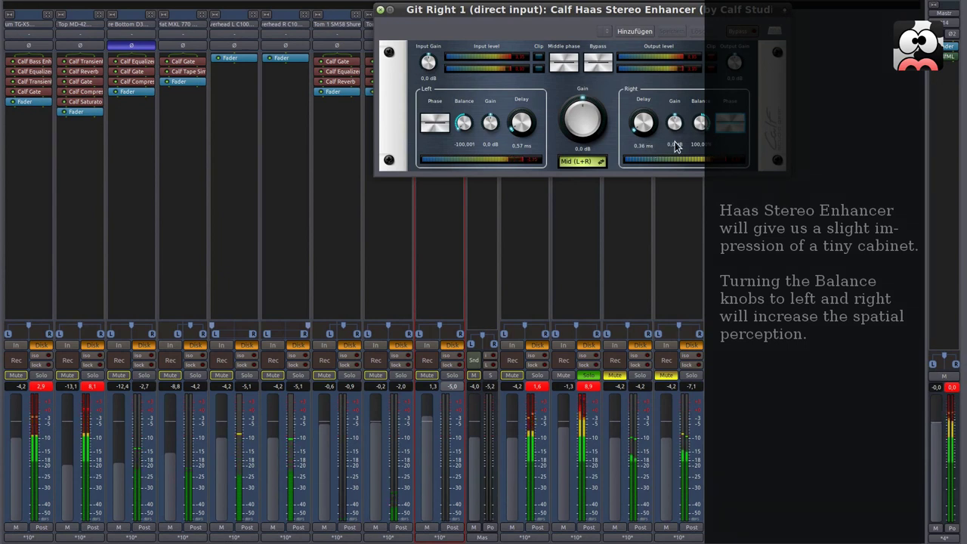
{"action": "left_click_drag", "start_coordinate": [584, 130], "coordinate": [590, 222]}
{"action": "left_click_drag", "start_coordinate": [585, 130], "coordinate": [581, 83]}
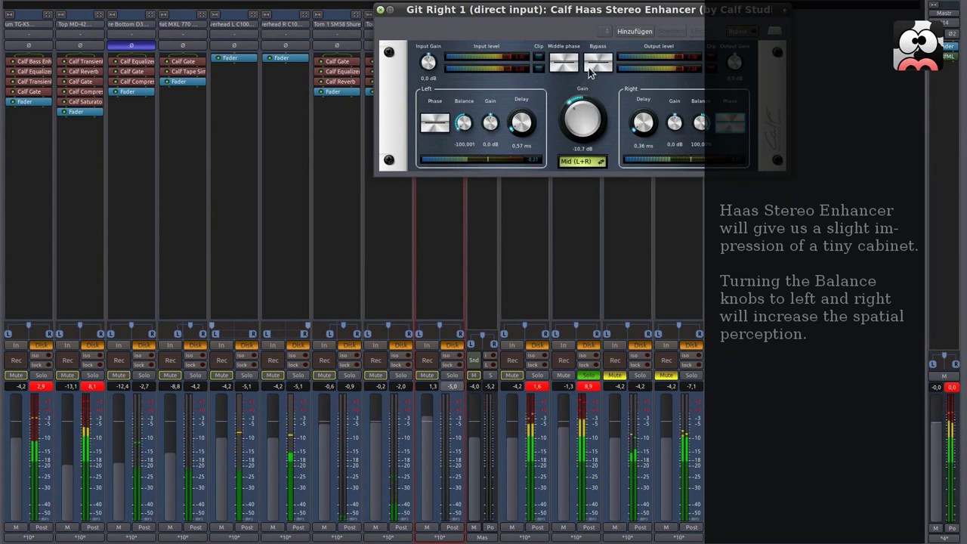
- Compare the guitar with the Haas Stereo Enhancer bypassed and active, and close the plugin
{"action": "left_click", "coordinate": [601, 67]}
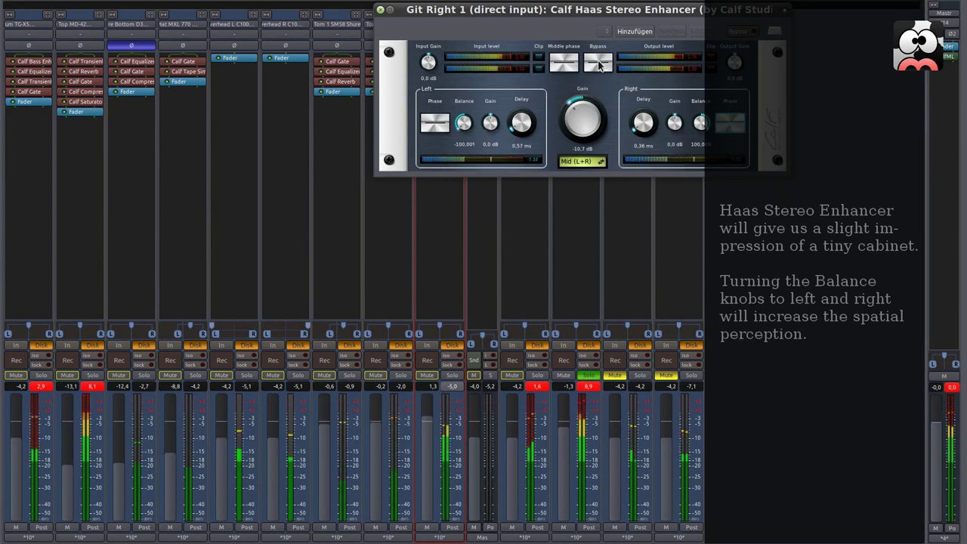
{"action": "left_click", "coordinate": [601, 67]}
{"action": "left_click", "coordinate": [600, 67]}
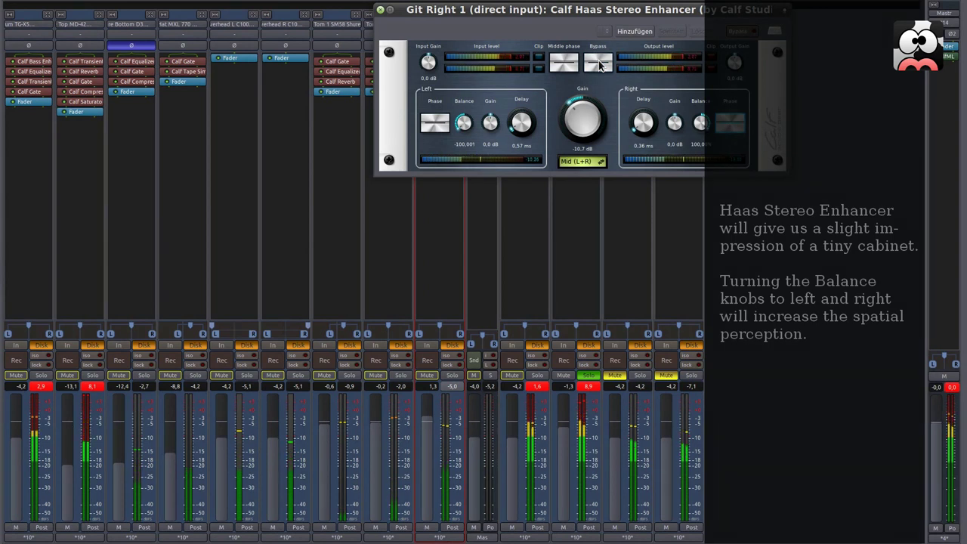
{"action": "left_click", "coordinate": [601, 66]}
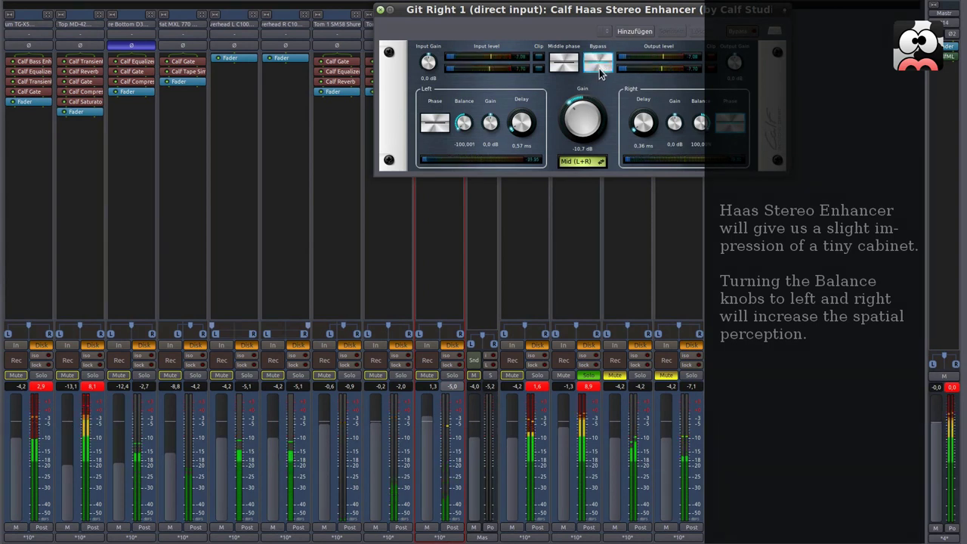
{"action": "left_click", "coordinate": [380, 10]}
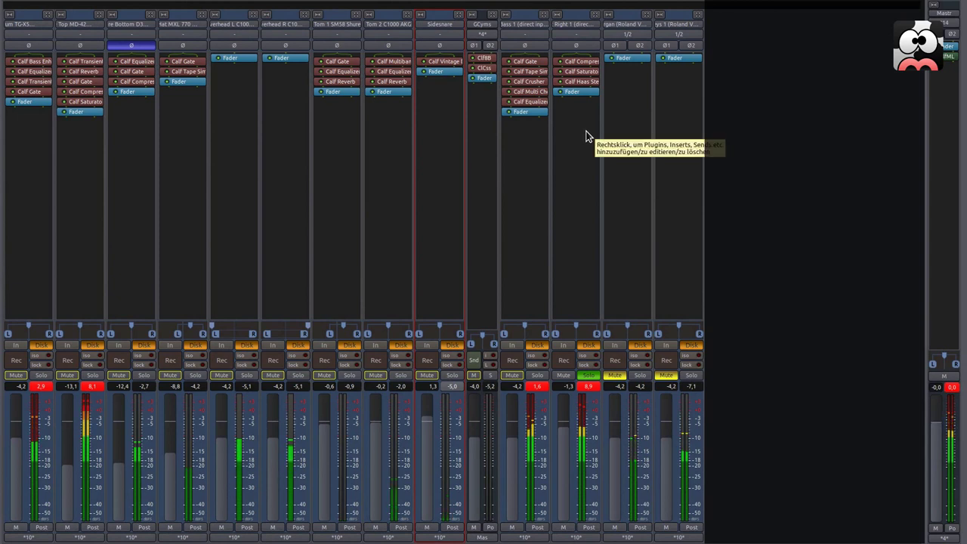
- Insert a Calf Ring Modulator after the stereo enhancer on Git Right 1 and open its interface fully in view
{"action": "right_click", "coordinate": [583, 96]}
{"action": "mouse_move", "coordinate": [643, 97]}
{"action": "mouse_move", "coordinate": [774, 99]}
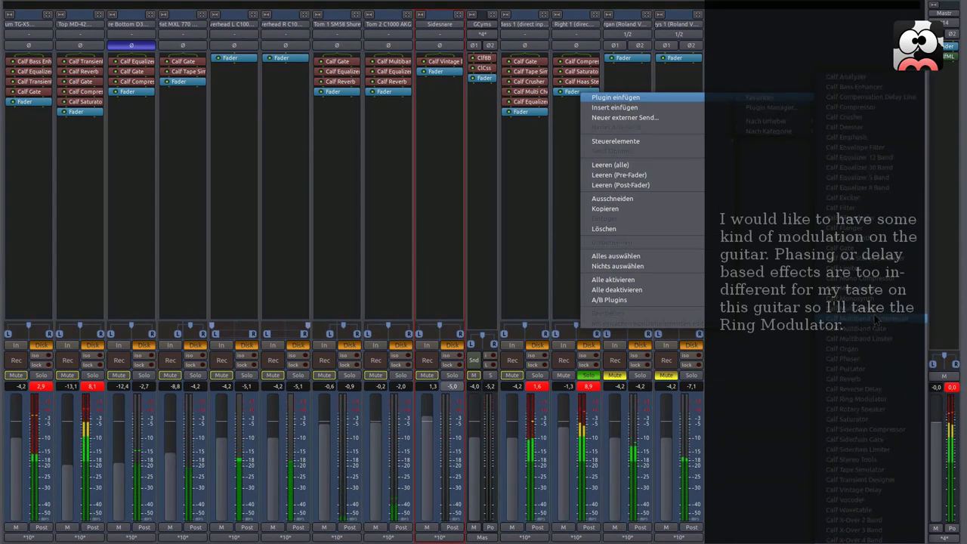
{"action": "left_click", "coordinate": [874, 399]}
{"action": "mouse_move", "coordinate": [590, 101]}
{"action": "left_mouse_down"}
{"action": "mouse_move", "coordinate": [594, 88]}
{"action": "mouse_move", "coordinate": [585, 91]}
{"action": "left_mouse_up"}
{"action": "double_click", "coordinate": [585, 91]}
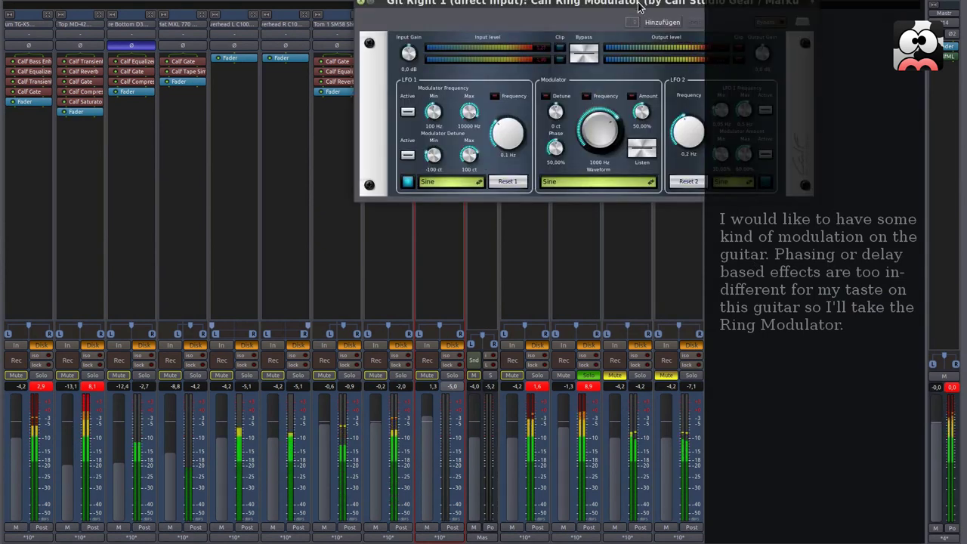
{"action": "left_click_drag", "start_coordinate": [639, 6], "coordinate": [529, 92]}
- Let LFO 1 modulate the modulator frequency, with its minimum at about 577 Hz and its maximum at about 3942 Hz
{"action": "left_click", "coordinate": [298, 199]}
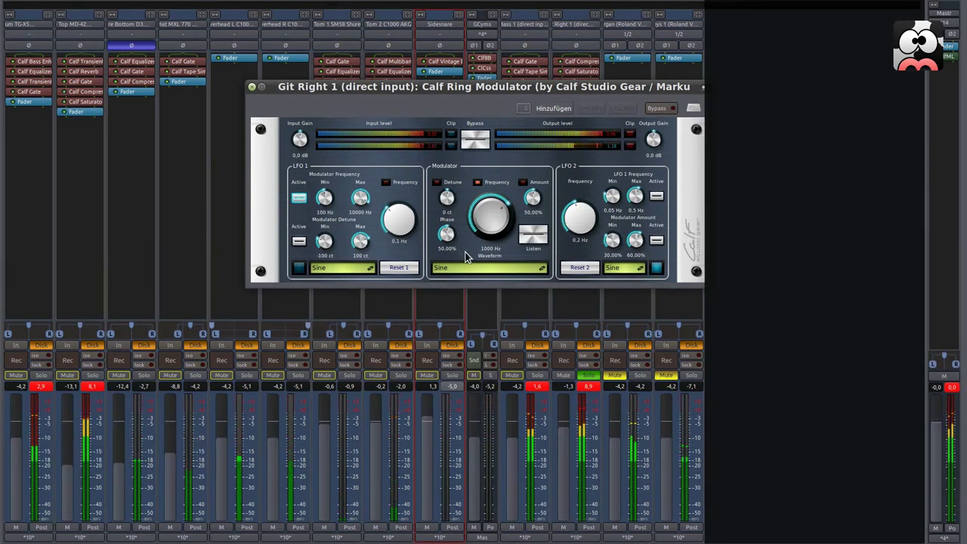
{"action": "scroll", "coordinate": [329, 203], "scroll_direction": "up", "scroll_amount": 2}
{"action": "scroll", "coordinate": [326, 204], "scroll_direction": "up", "scroll_amount": 4}
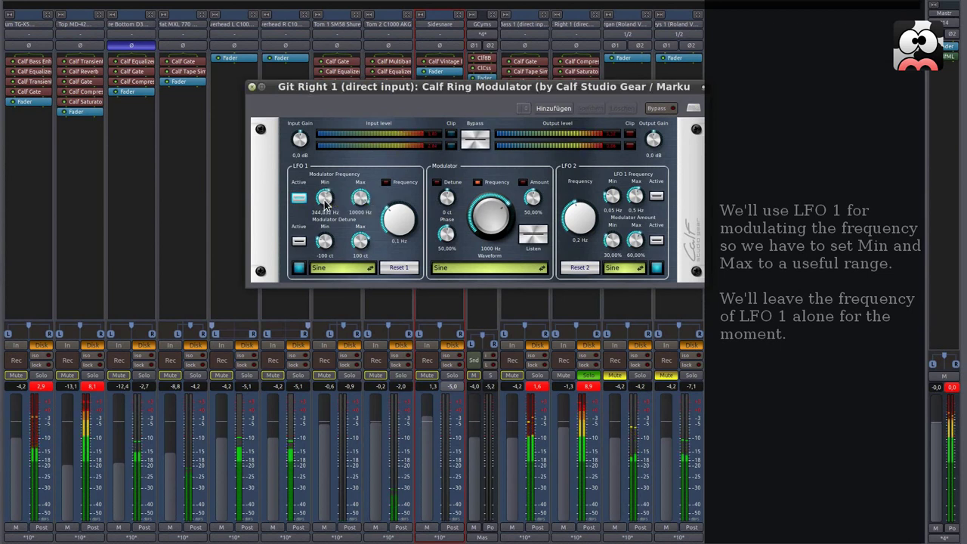
{"action": "left_click_drag", "start_coordinate": [365, 201], "coordinate": [367, 211]}
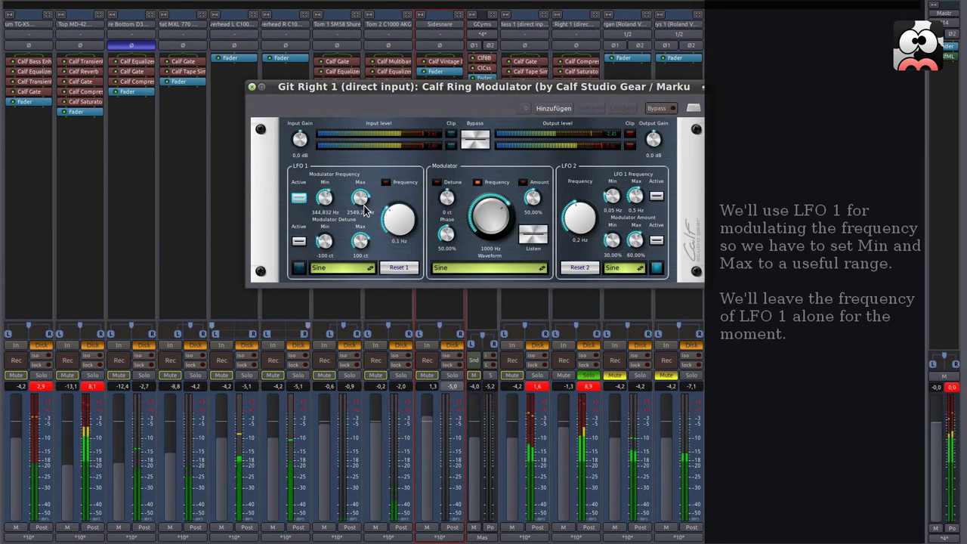
{"action": "left_click_drag", "start_coordinate": [365, 210], "coordinate": [360, 199]}
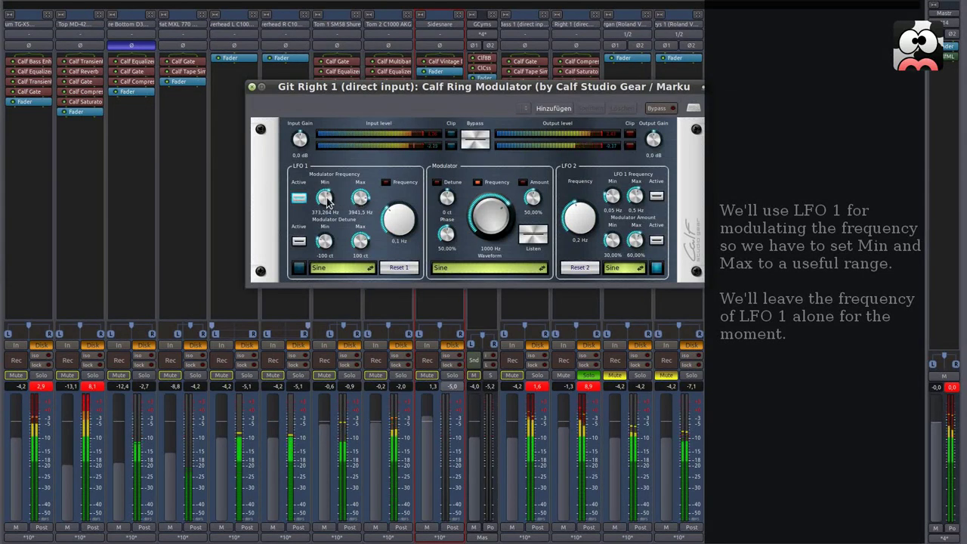
{"action": "left_click_drag", "start_coordinate": [325, 201], "coordinate": [327, 196]}
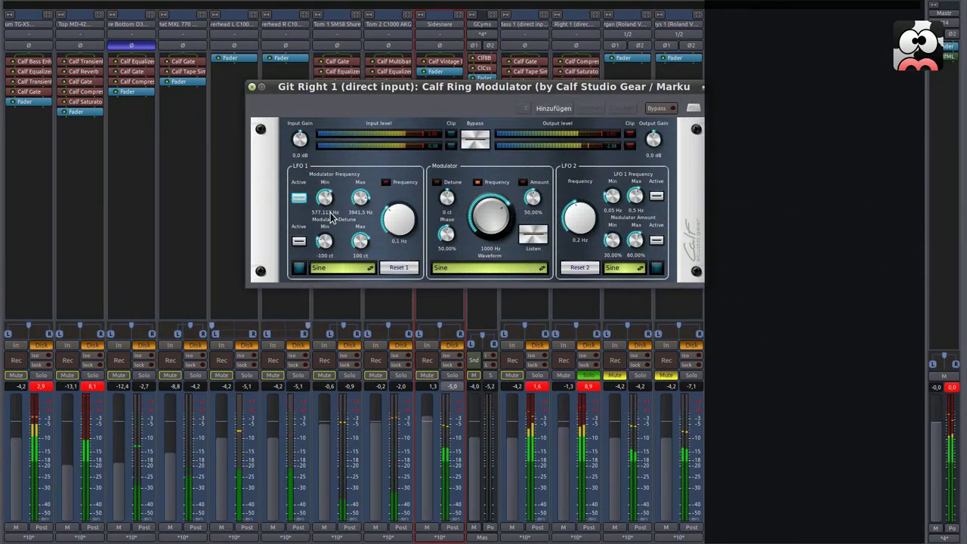
- Reduce the modulator amount to 37% and set its waveform to Triangle after auditioning Sine and Square
{"action": "left_click_drag", "start_coordinate": [533, 203], "coordinate": [535, 214]}
{"action": "left_click", "coordinate": [463, 267]}
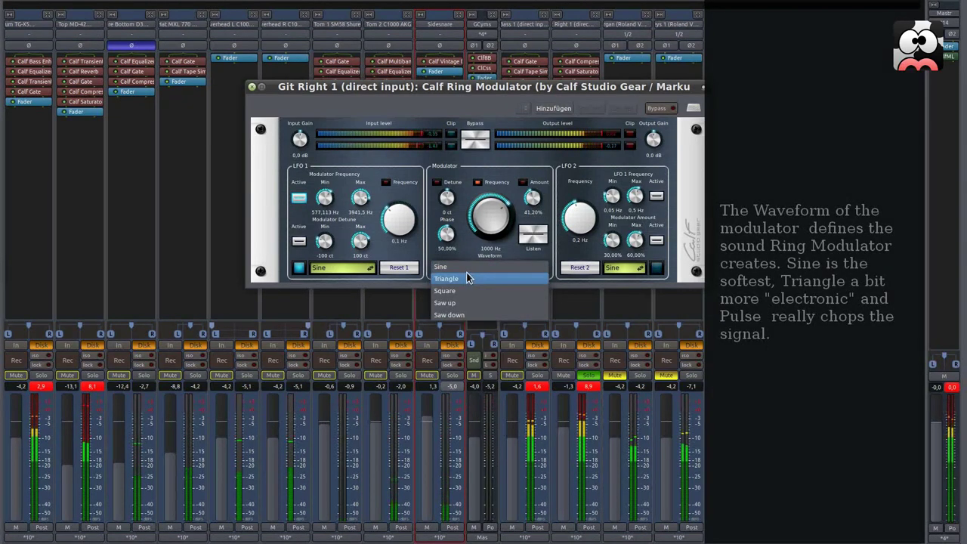
{"action": "left_click", "coordinate": [467, 278]}
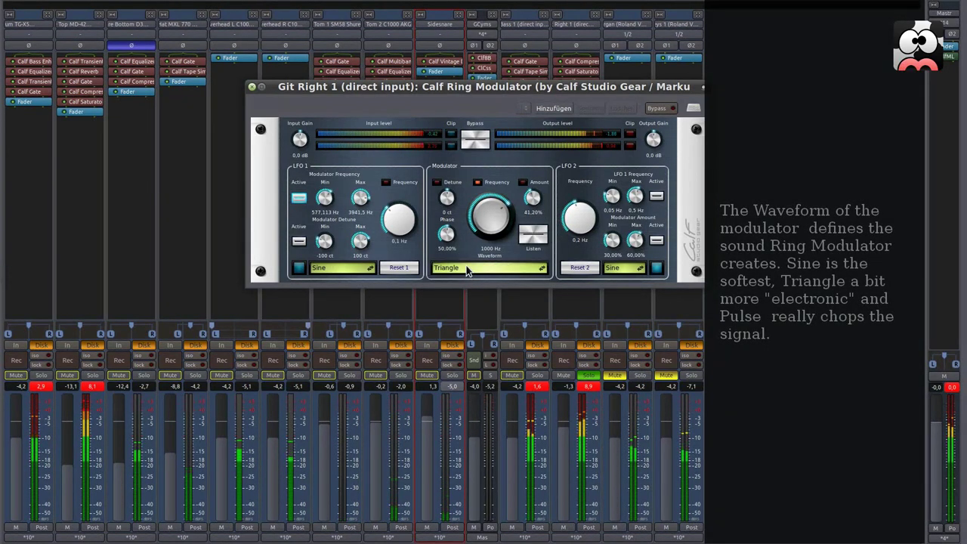
{"action": "left_click", "coordinate": [466, 271]}
{"action": "left_click", "coordinate": [464, 267]}
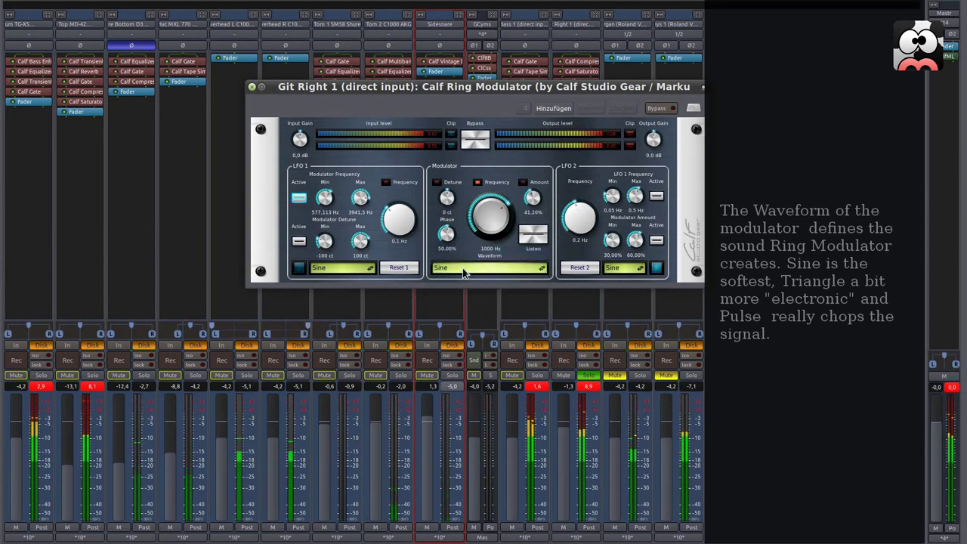
{"action": "left_click", "coordinate": [465, 272]}
{"action": "left_click", "coordinate": [463, 291]}
{"action": "left_click", "coordinate": [465, 272]}
{"action": "left_click", "coordinate": [464, 264]}
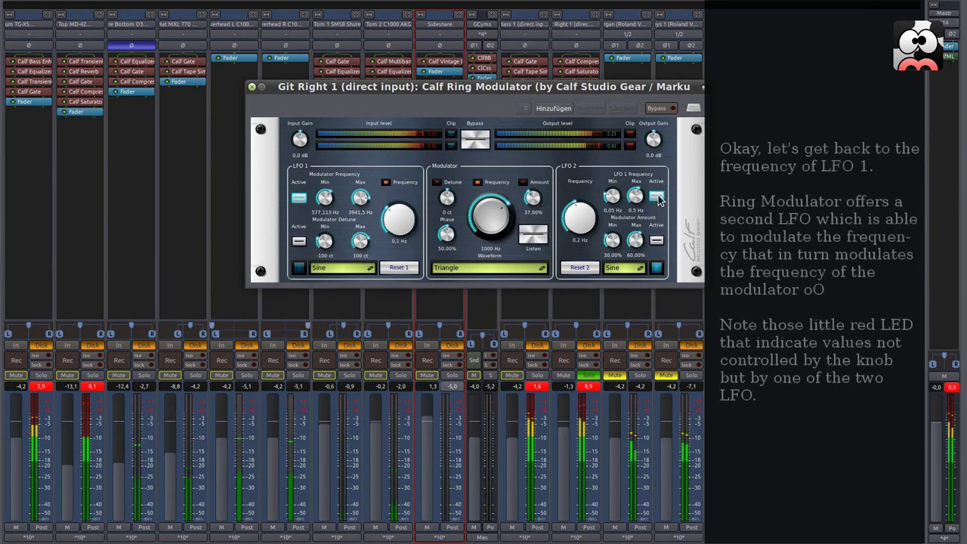
- Set LFO 2's range for LFO 1's frequency to about 0.03 to 0.13 Hz, lower the modulator amount to 34%, and close the plugin
{"action": "left_click_drag", "start_coordinate": [611, 197], "coordinate": [617, 212]}
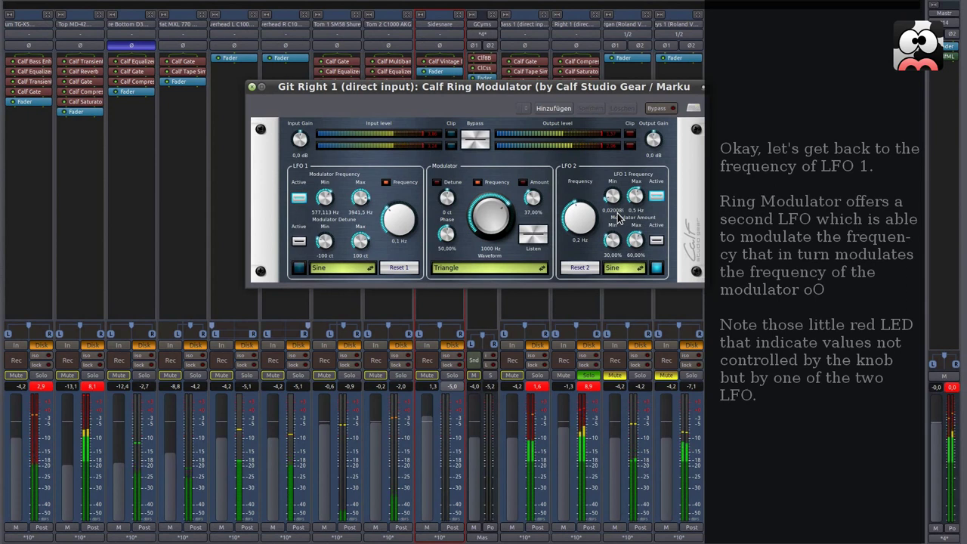
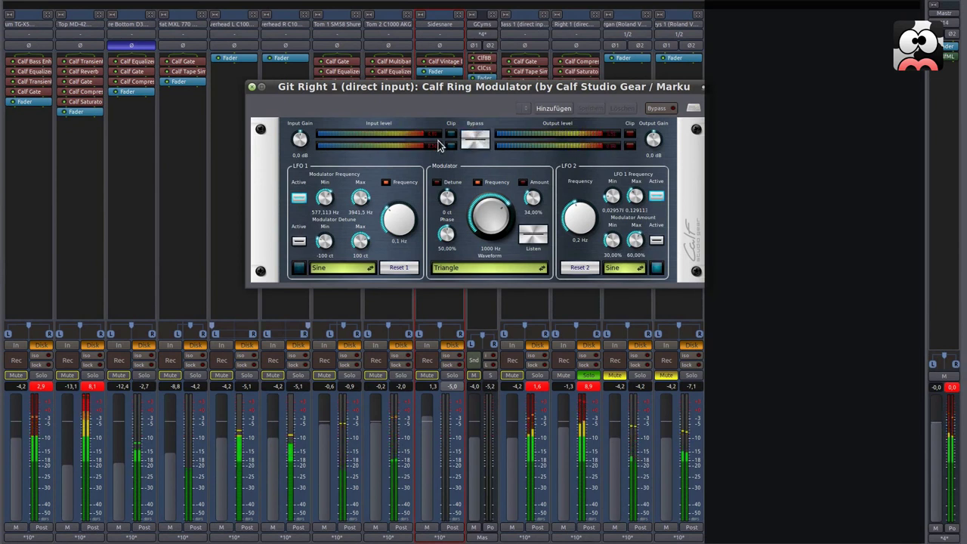
{"action": "left_click", "coordinate": [252, 87]}
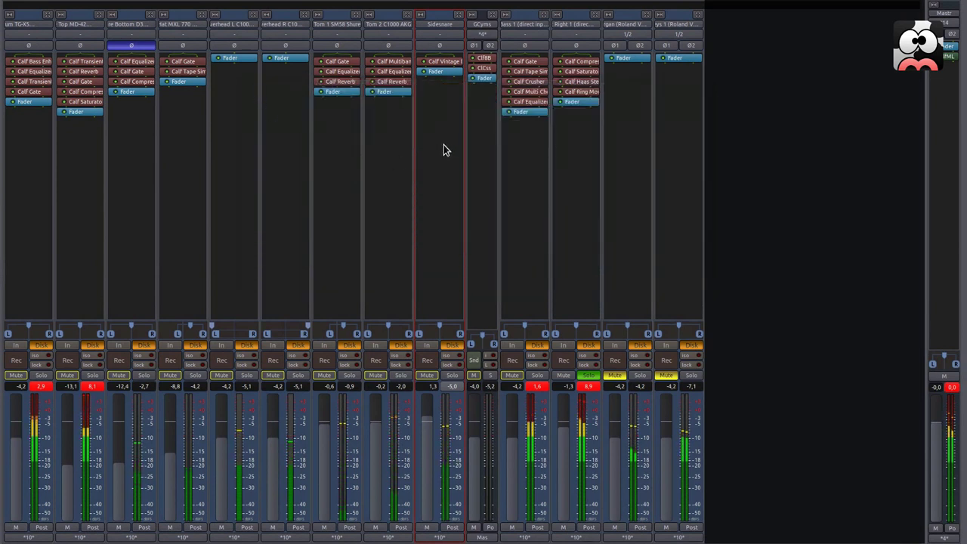
{"action": "right_click", "coordinate": [575, 101]}
{"action": "mouse_move", "coordinate": [631, 108]}
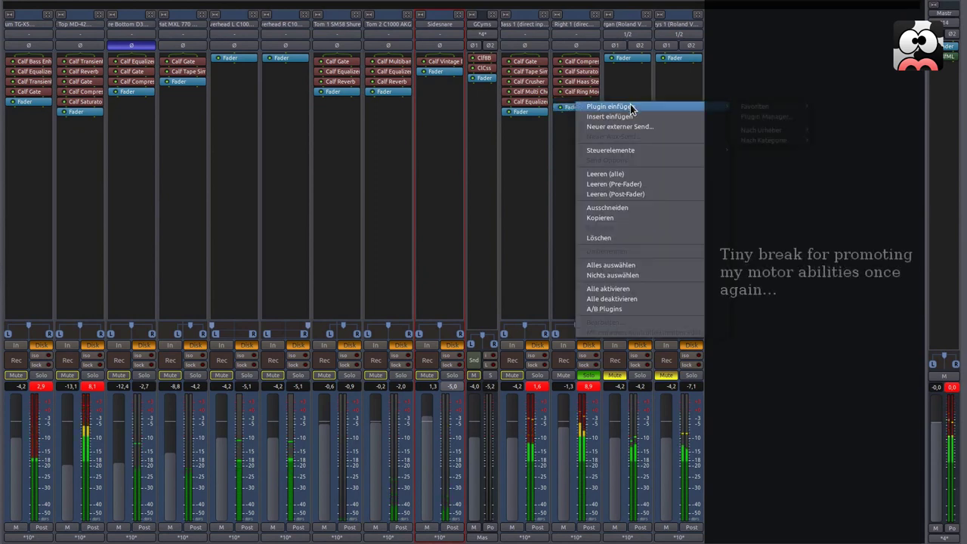
{"action": "mouse_move", "coordinate": [783, 112]}
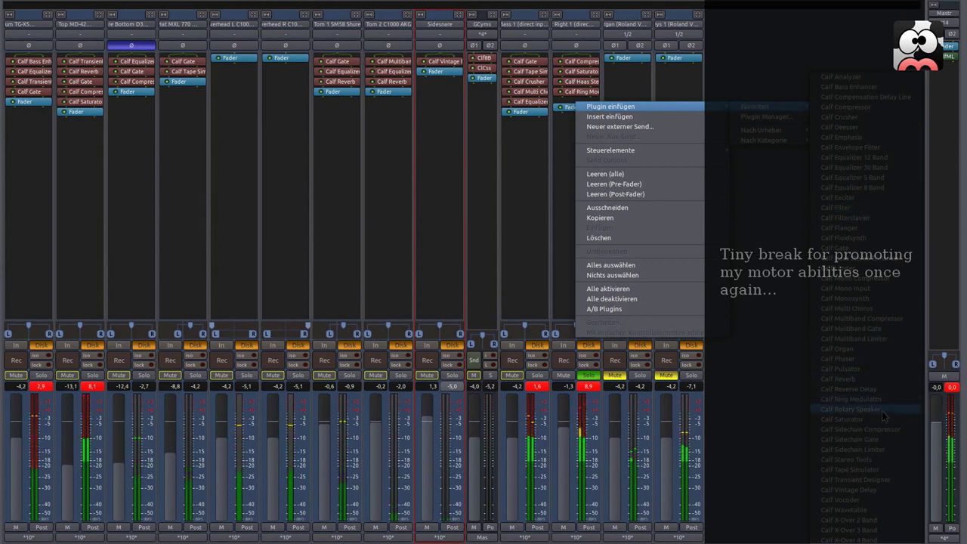
{"action": "left_click", "coordinate": [846, 378]}
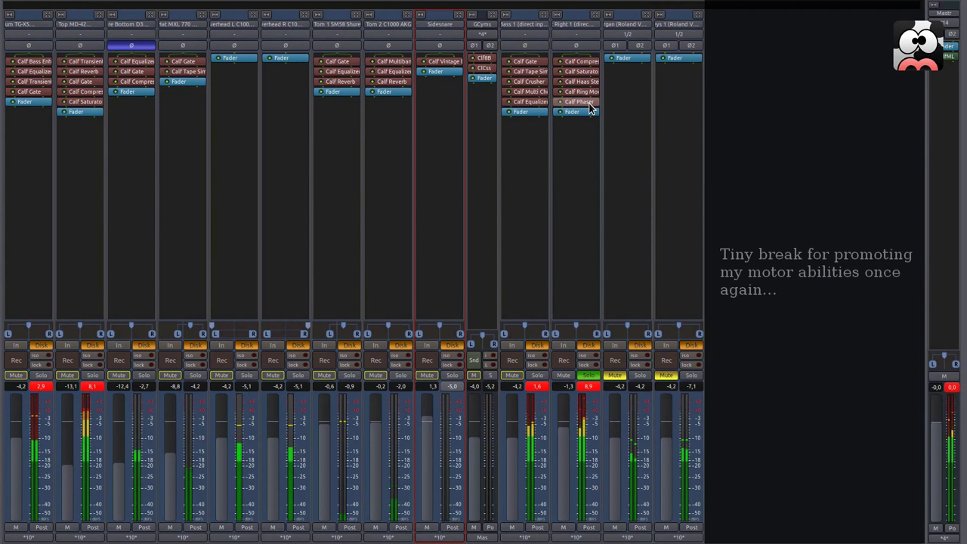
{"action": "double_click", "coordinate": [591, 108]}
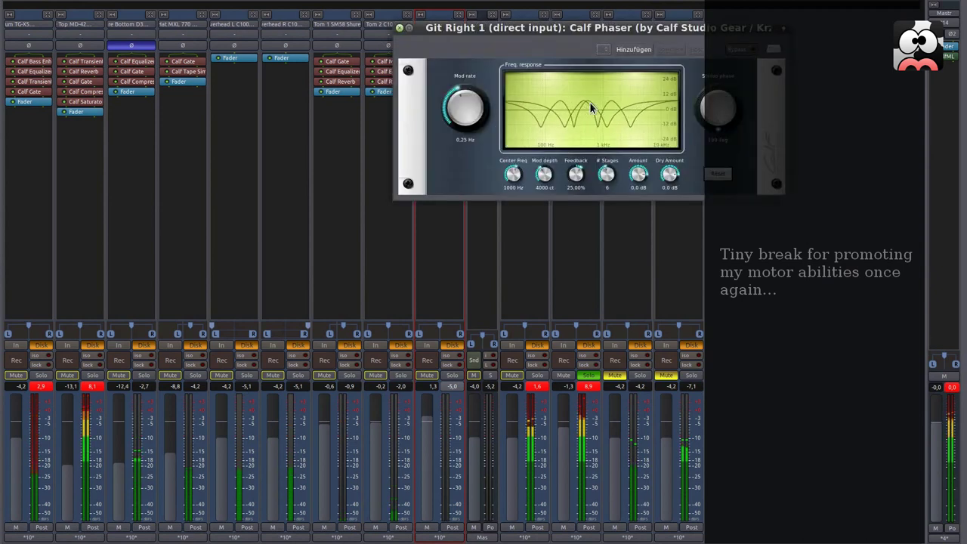
{"action": "left_click", "coordinate": [399, 28]}
{"action": "right_click", "coordinate": [579, 99]}
{"action": "left_click", "coordinate": [572, 108]}
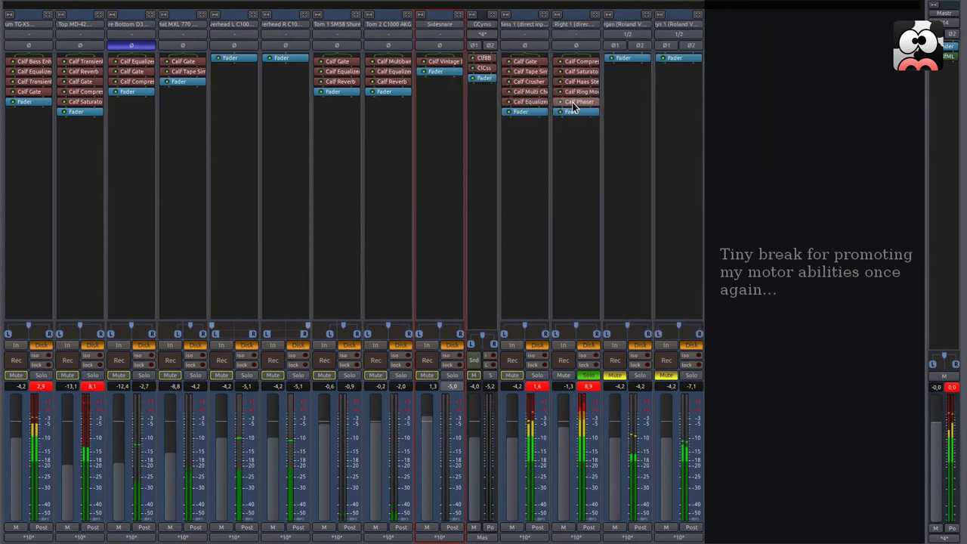
{"action": "right_click", "coordinate": [573, 102]}
{"action": "left_click", "coordinate": [571, 106]}
{"action": "right_click", "coordinate": [570, 106]}
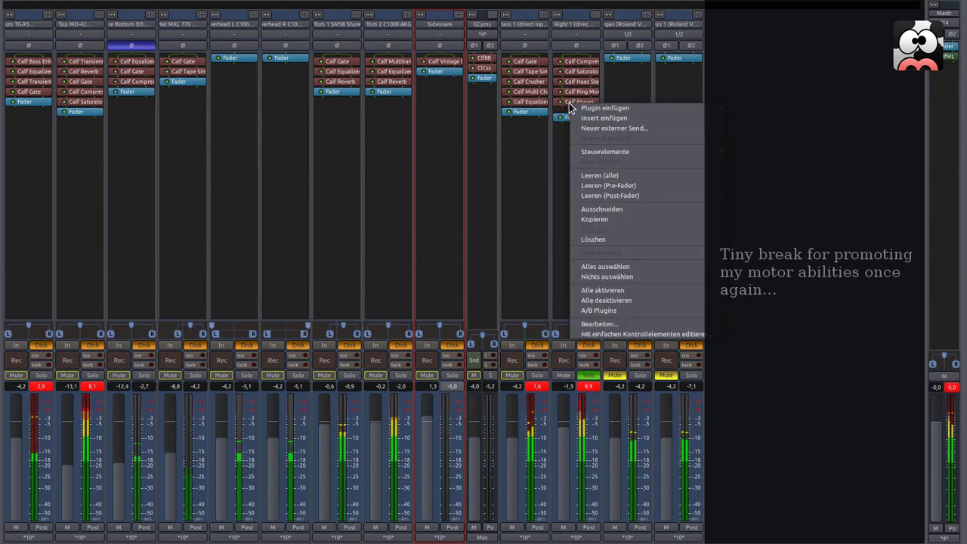
{"action": "left_click", "coordinate": [611, 238]}
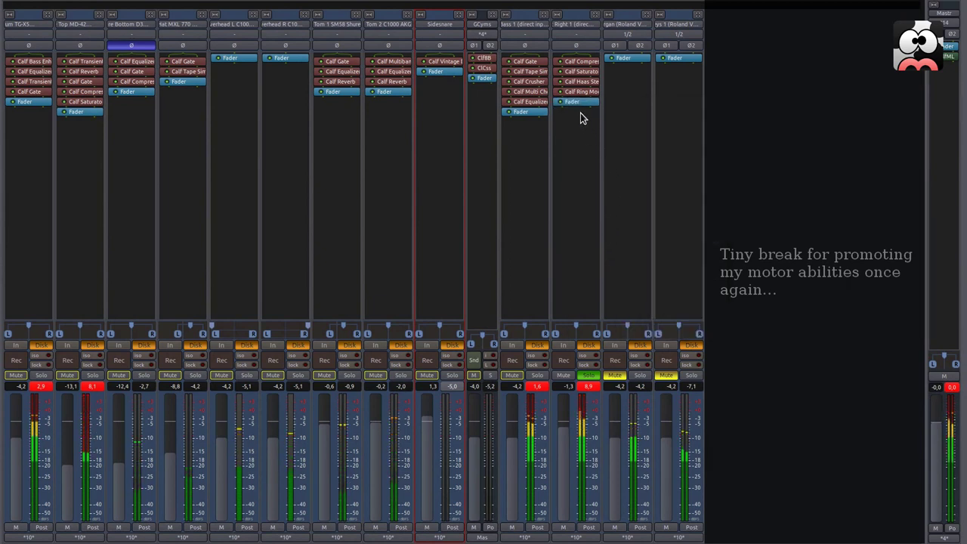
- Insert a Calf Pulsator after the ring modulator on Git Right 1 and open its interface
{"action": "right_click", "coordinate": [584, 96]}
{"action": "mouse_move", "coordinate": [597, 97]}
{"action": "mouse_move", "coordinate": [764, 98]}
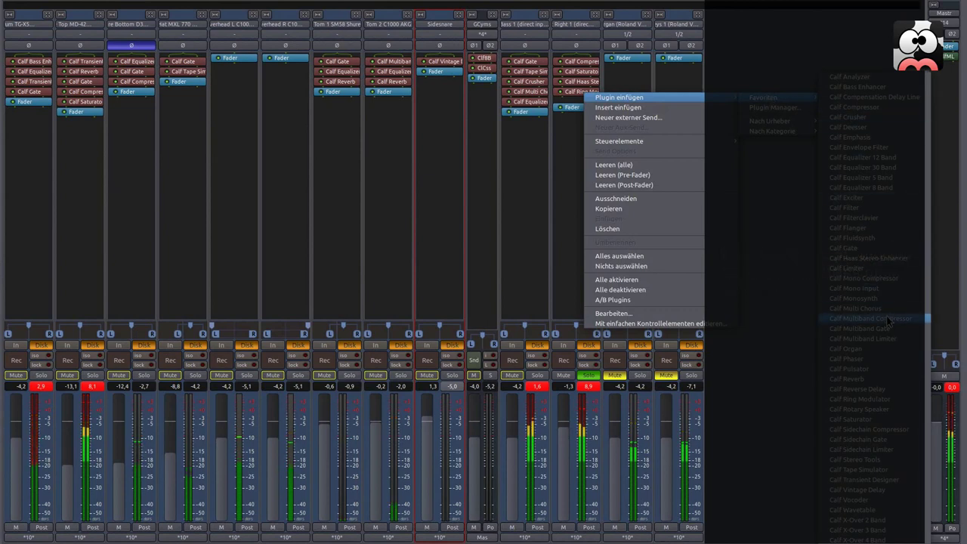
{"action": "left_click", "coordinate": [879, 368]}
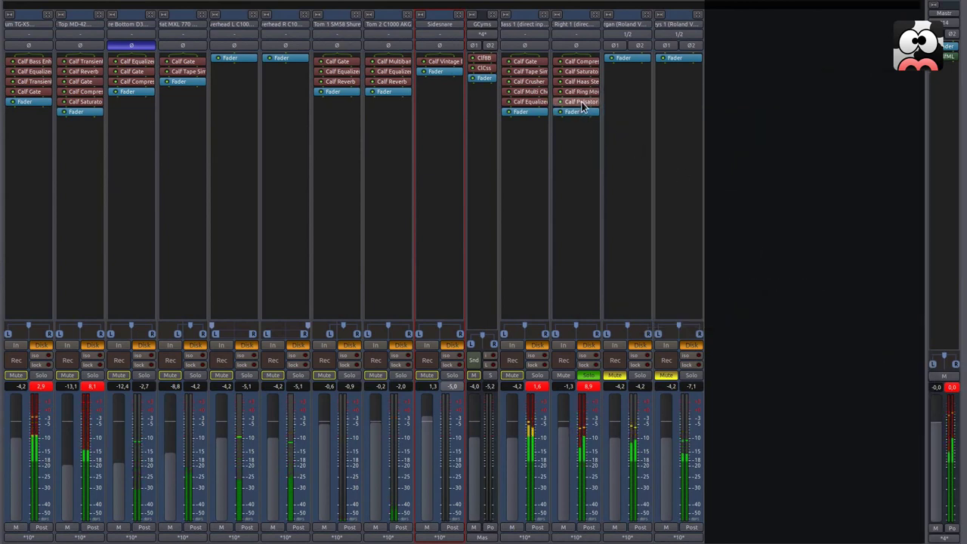
{"action": "double_click", "coordinate": [579, 106]}
- Set the Pulsator to reduced modulation, a frequency of about 0.042 Hz and Triangle mode, and close it
{"action": "mouse_move", "coordinate": [589, 181]}
{"action": "left_mouse_down"}
{"action": "mouse_move", "coordinate": [573, 182]}
{"action": "mouse_move", "coordinate": [590, 182]}
{"action": "left_mouse_up"}
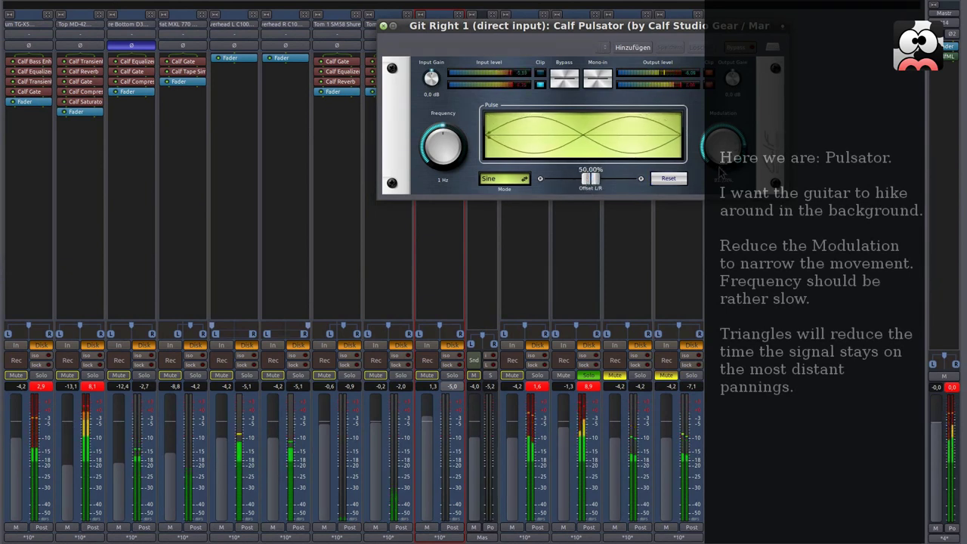
{"action": "left_click_drag", "start_coordinate": [442, 156], "coordinate": [445, 207]}
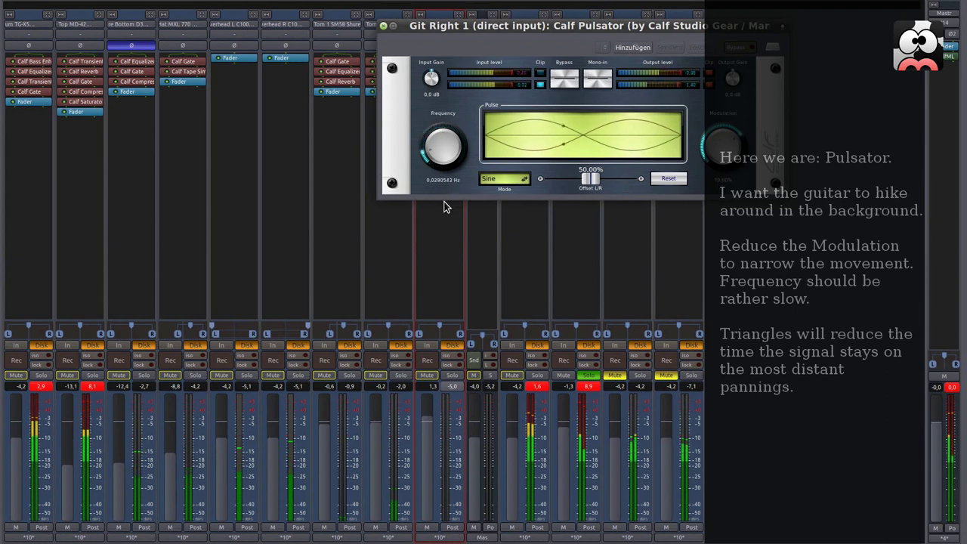
{"action": "left_click", "coordinate": [520, 179]}
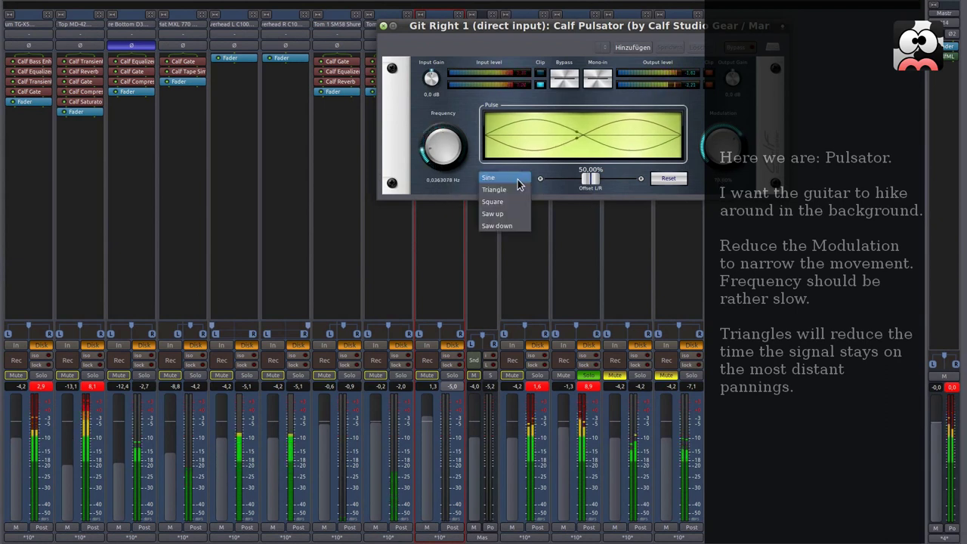
{"action": "left_click", "coordinate": [518, 190]}
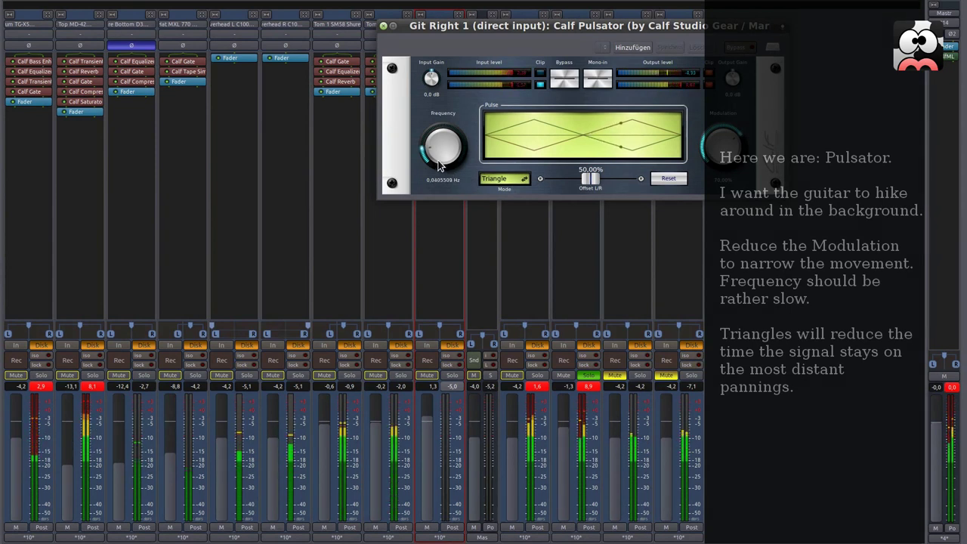
{"action": "left_click_drag", "start_coordinate": [440, 165], "coordinate": [439, 161]}
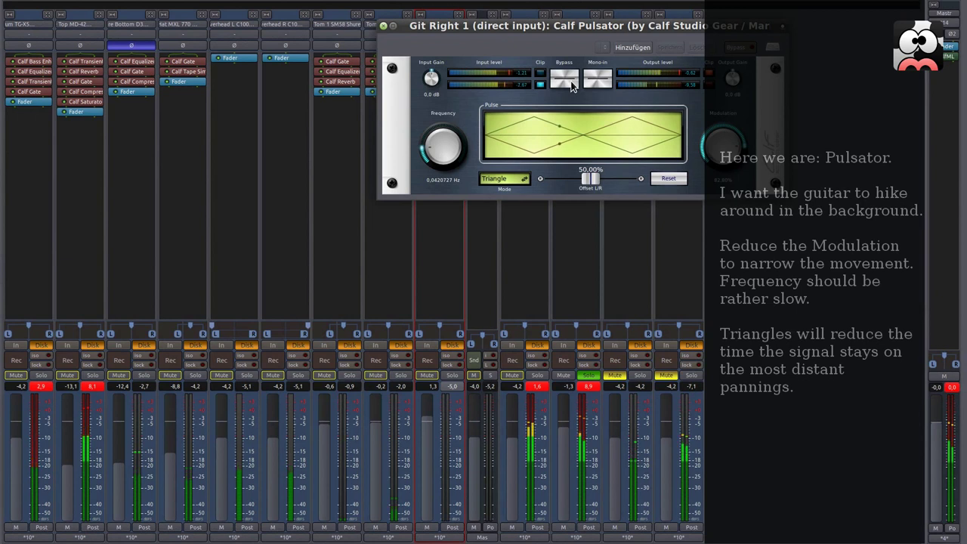
{"action": "left_click", "coordinate": [384, 28]}
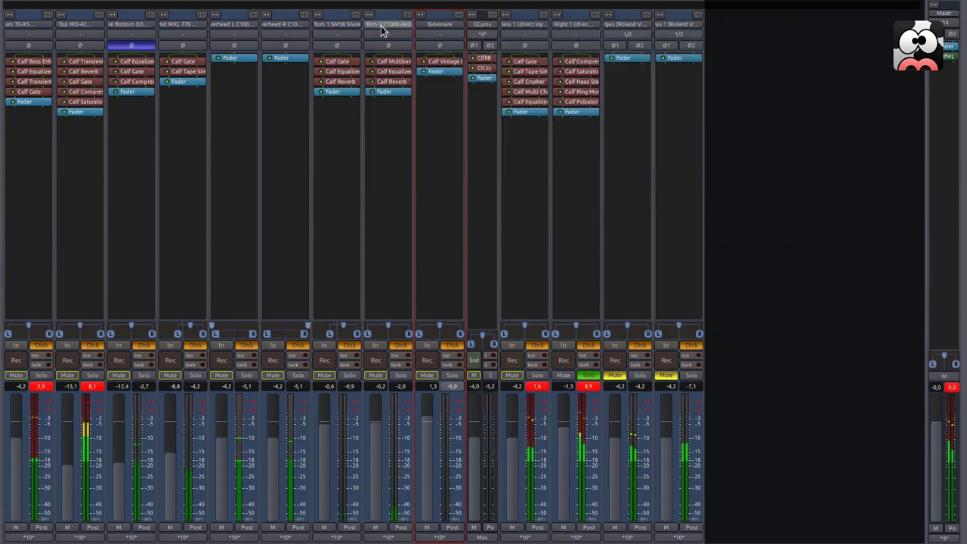
- Insert a Calf Equalizer 8 Band on Git Right 1, place it after the Pulsator and open its interface
{"action": "right_click", "coordinate": [578, 103]}
{"action": "mouse_move", "coordinate": [604, 106]}
{"action": "mouse_move", "coordinate": [759, 106]}
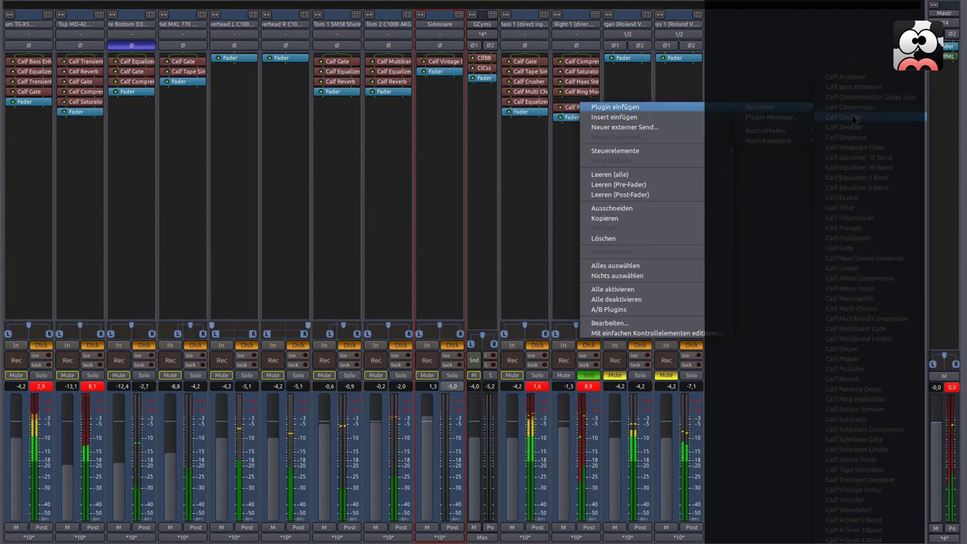
{"action": "left_click", "coordinate": [883, 187]}
{"action": "left_click_drag", "start_coordinate": [578, 106], "coordinate": [582, 122]}
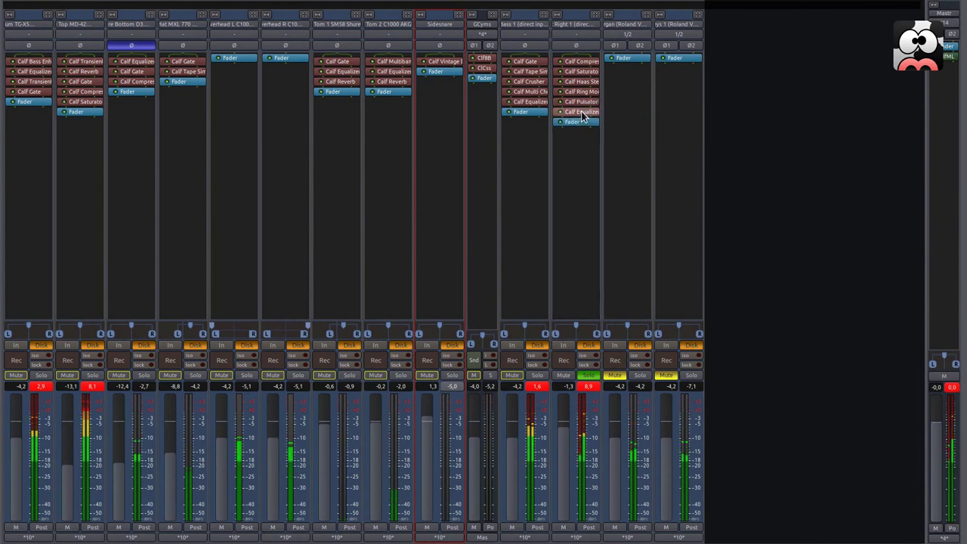
{"action": "double_click", "coordinate": [581, 114]}
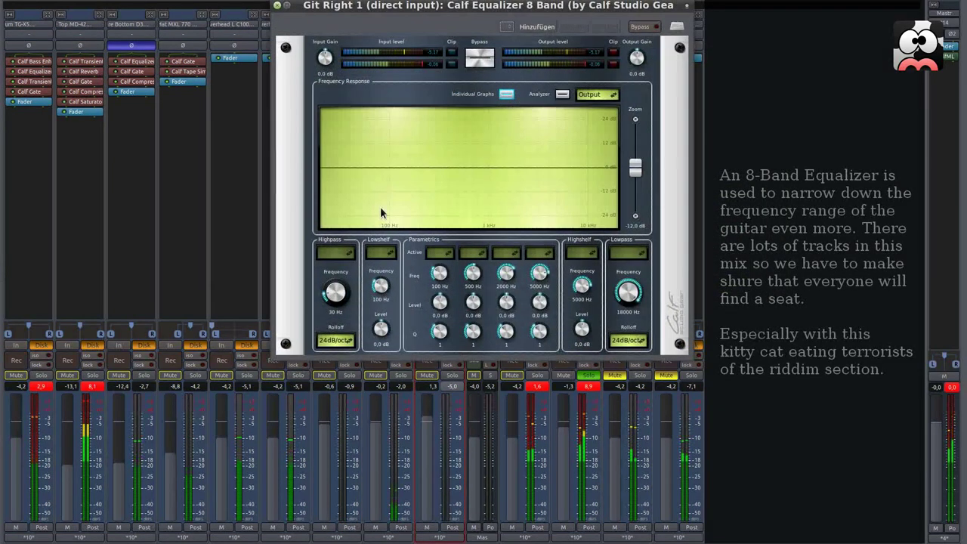
- Turn on the equalizer's analyzer with Output as the displayed signal
{"action": "left_click", "coordinate": [596, 94]}
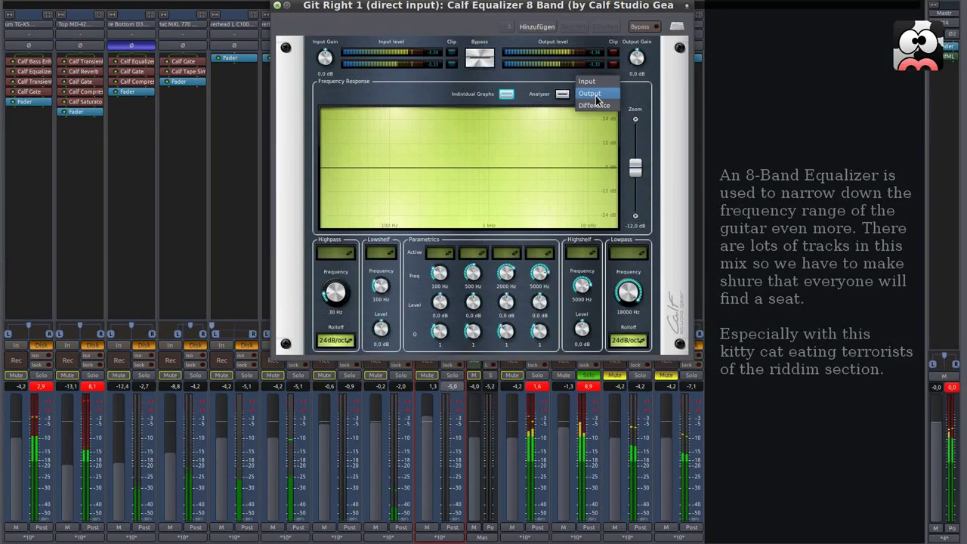
{"action": "left_click", "coordinate": [594, 93]}
{"action": "left_click", "coordinate": [562, 94]}
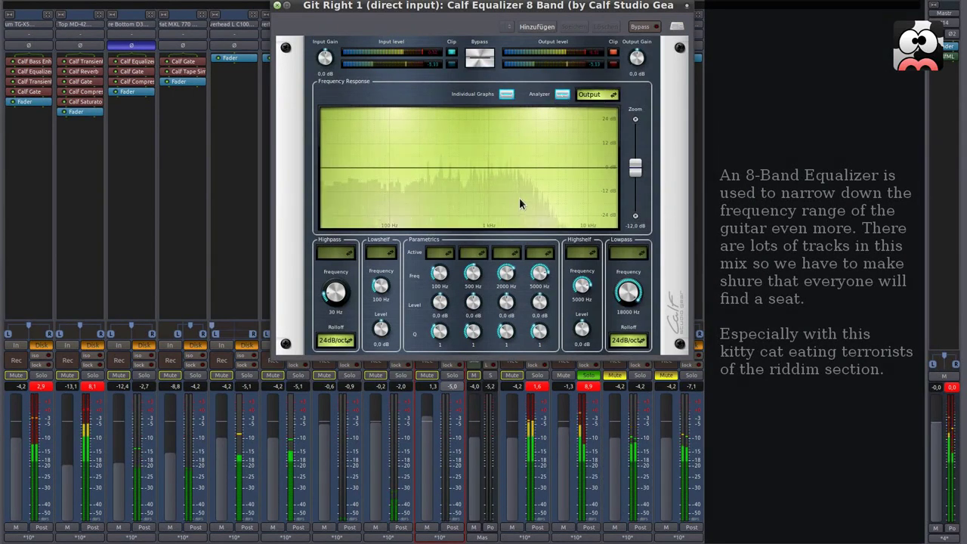
- Narrow the guitar's range with the highpass on at about 149 Hz and the lowpass on at about 5036 Hz
{"action": "left_click", "coordinate": [337, 252]}
{"action": "left_click", "coordinate": [336, 262]}
{"action": "left_click_drag", "start_coordinate": [335, 180], "coordinate": [405, 182]}
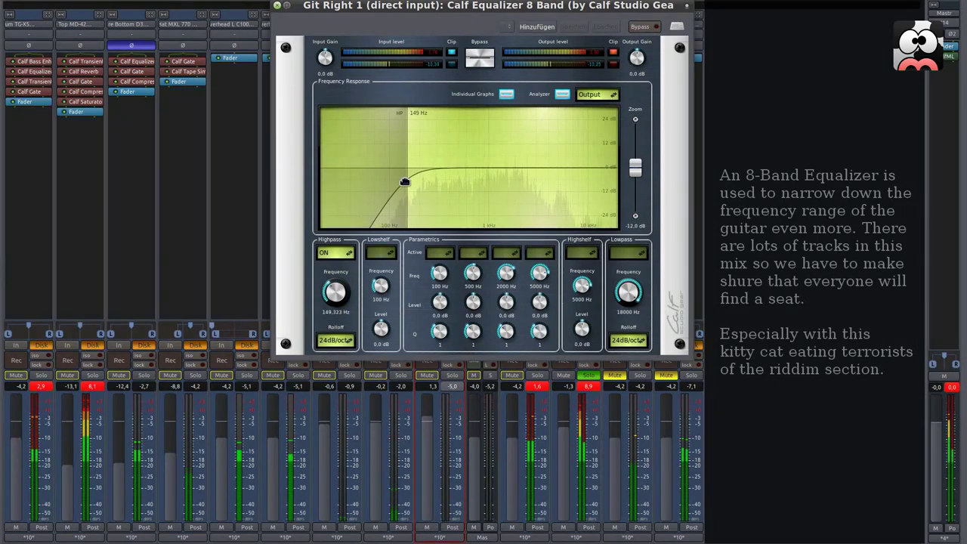
{"action": "left_click", "coordinate": [627, 253]}
{"action": "left_click", "coordinate": [618, 264]}
{"action": "left_click_drag", "start_coordinate": [616, 168], "coordinate": [560, 202]}
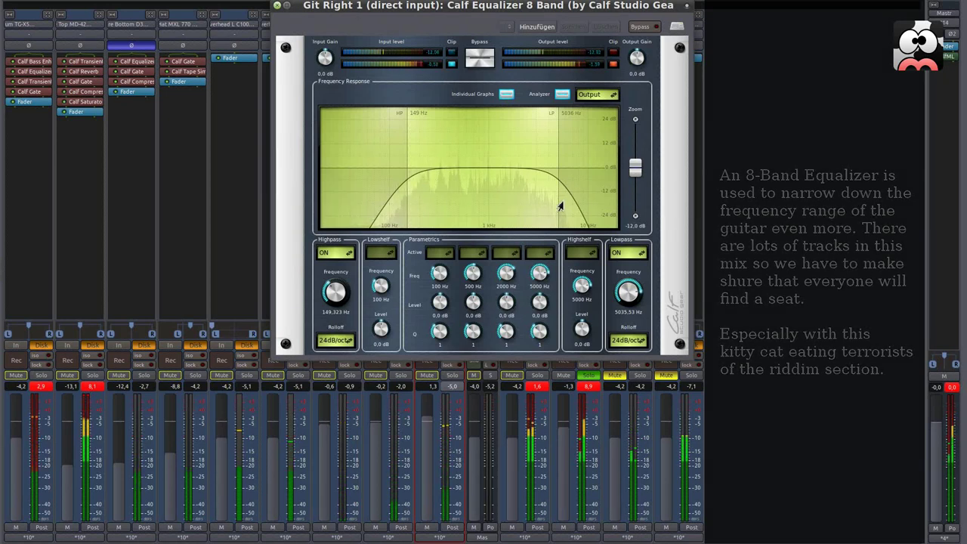
- Turn on the second parametric band and boost about 980 Hz by about 9.4 dB with a Q of about 9.9
{"action": "left_click", "coordinate": [475, 253]}
{"action": "left_click", "coordinate": [468, 263]}
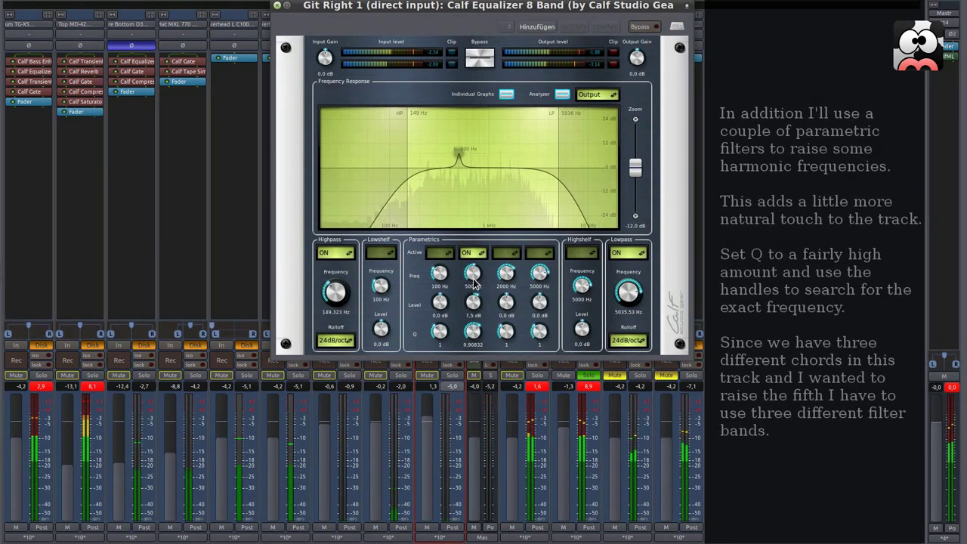
{"action": "left_click_drag", "start_coordinate": [473, 284], "coordinate": [473, 266]}
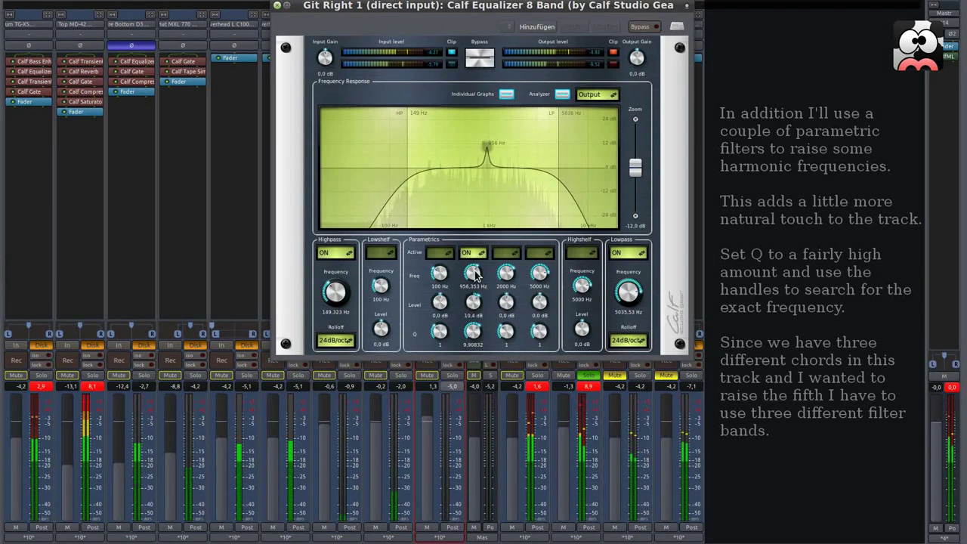
{"action": "left_click_drag", "start_coordinate": [486, 146], "coordinate": [486, 140]}
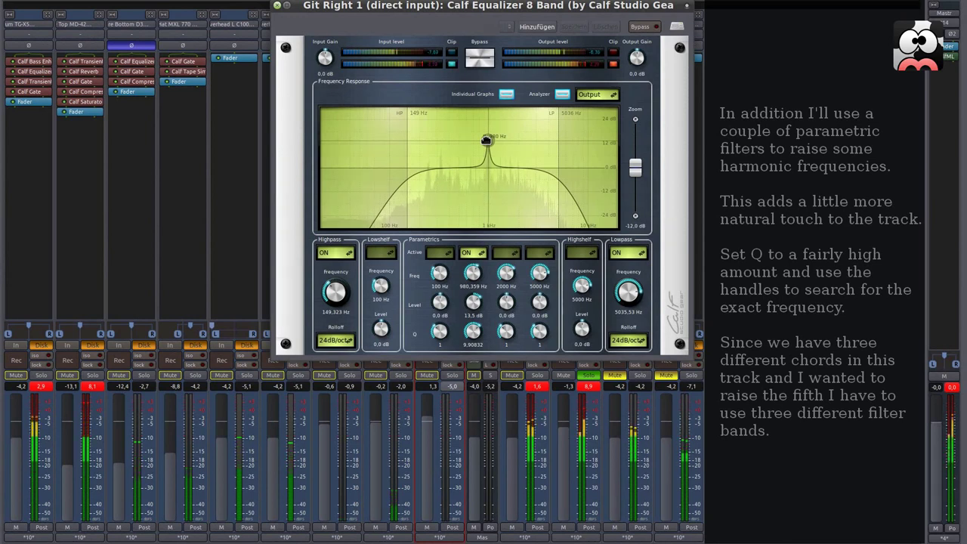
{"action": "scroll", "coordinate": [473, 301], "scroll_direction": "down", "scroll_amount": 3}
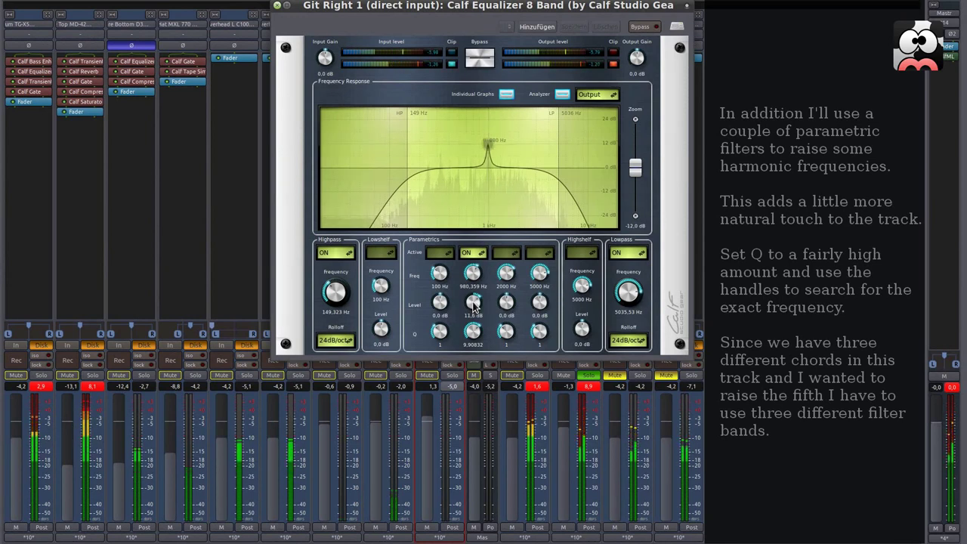
{"action": "scroll", "coordinate": [475, 303], "scroll_direction": "down", "scroll_amount": 1}
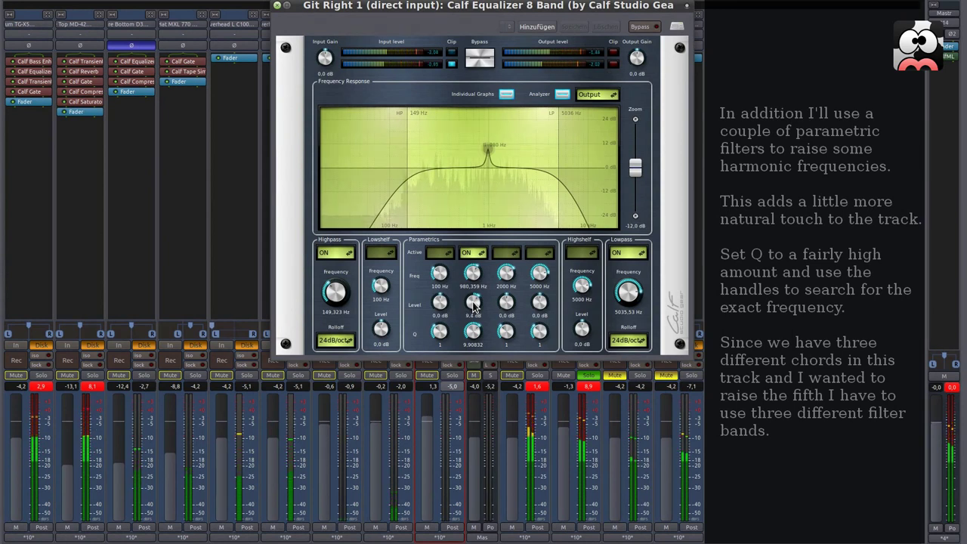
- Turn on the third parametric band at about 886 Hz with a level of about 7.2 dB and a Q of about 13.5
{"action": "left_click", "coordinate": [505, 252]}
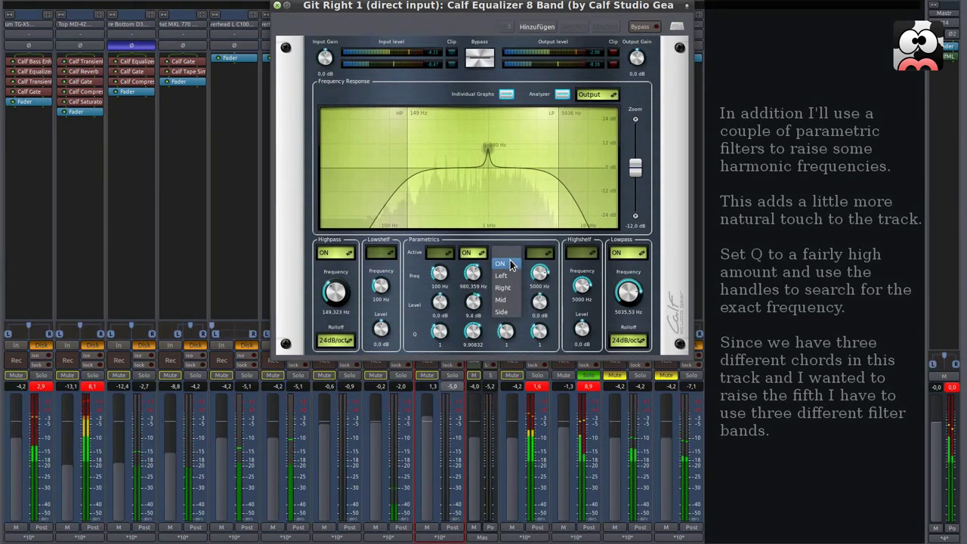
{"action": "left_click", "coordinate": [512, 268]}
{"action": "mouse_move", "coordinate": [506, 280]}
{"action": "left_mouse_down"}
{"action": "mouse_move", "coordinate": [511, 308]}
{"action": "mouse_move", "coordinate": [509, 270]}
{"action": "left_mouse_up"}
{"action": "left_click_drag", "start_coordinate": [477, 136], "coordinate": [480, 142]}
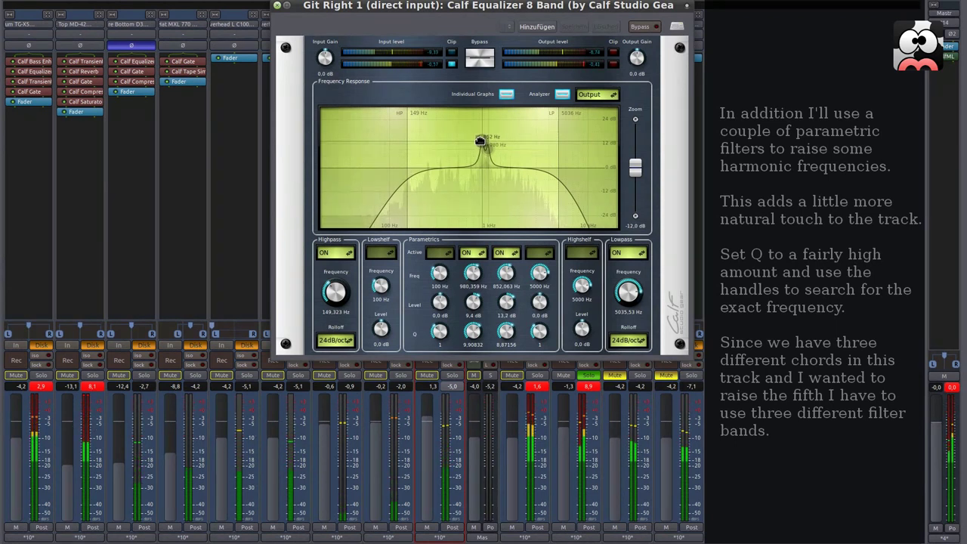
{"action": "left_click_drag", "start_coordinate": [480, 141], "coordinate": [482, 140]}
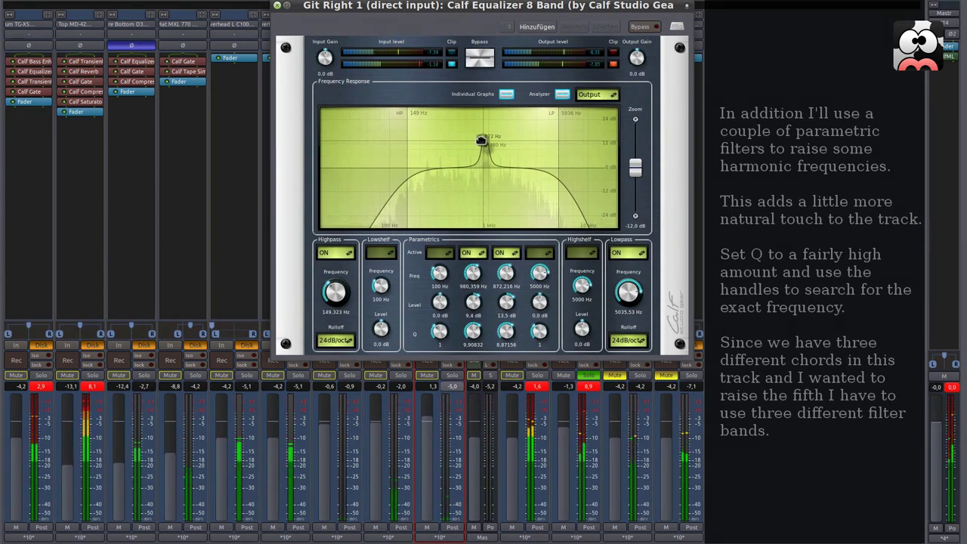
{"action": "scroll", "coordinate": [505, 338], "scroll_direction": "up", "scroll_amount": 4}
{"action": "scroll", "coordinate": [506, 274], "scroll_direction": "up", "scroll_amount": 3}
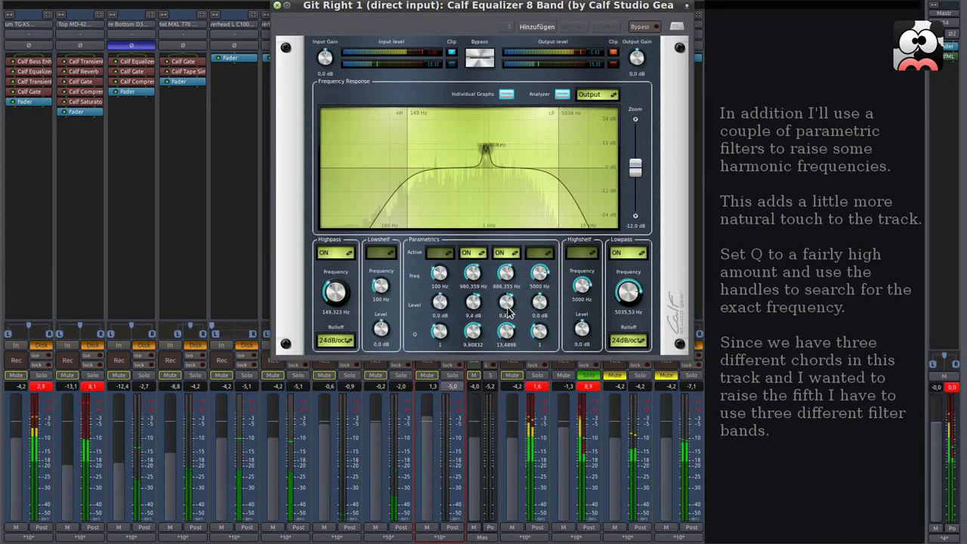
- Turn on the fourth parametric band at about 776 Hz with a level of about 19.5 dB and a Q of about 9.1
{"action": "left_click", "coordinate": [540, 253]}
{"action": "left_click", "coordinate": [543, 264]}
{"action": "left_click_drag", "start_coordinate": [540, 307], "coordinate": [541, 275]}
{"action": "left_click_drag", "start_coordinate": [539, 334], "coordinate": [539, 278]}
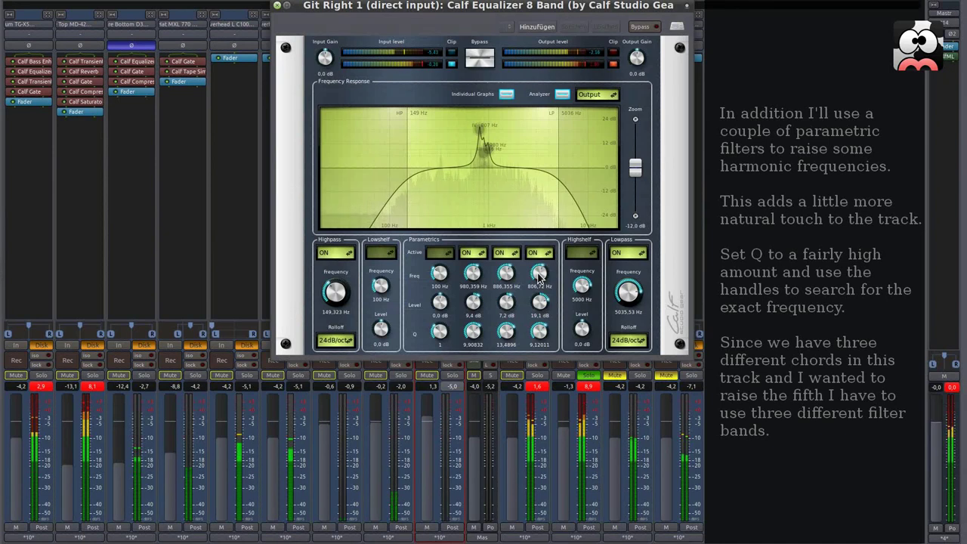
{"action": "left_click_drag", "start_coordinate": [477, 126], "coordinate": [478, 129]}
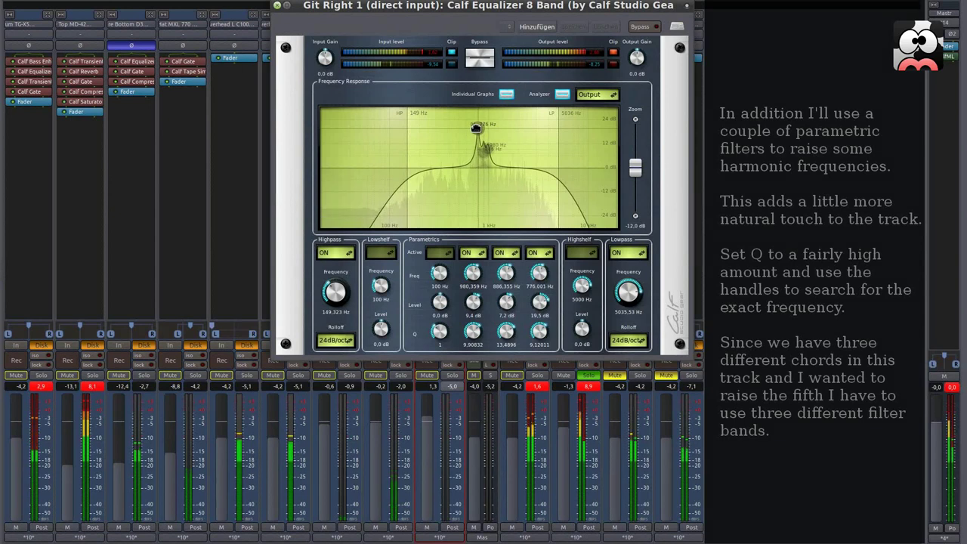
{"action": "left_click_drag", "start_coordinate": [475, 128], "coordinate": [476, 127]}
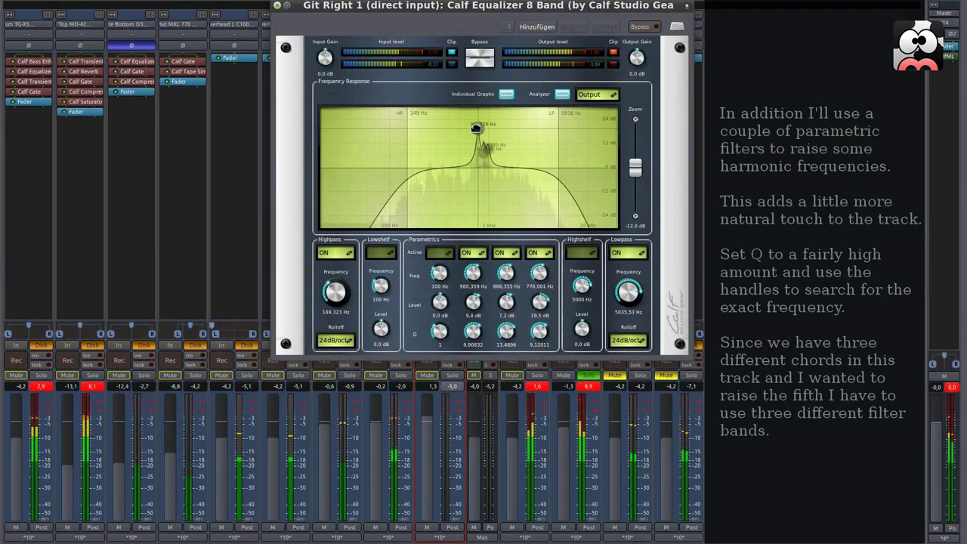
- Adjust the third band to about 8.7 dB with Q 15.5 and the fourth band to about 12.3 dB with Q 11.7
{"action": "scroll", "coordinate": [542, 305], "scroll_direction": "down", "scroll_amount": 5}
{"action": "middle_click", "coordinate": [542, 305]}
{"action": "scroll", "coordinate": [542, 305], "scroll_direction": "down", "scroll_amount": 2}
{"action": "scroll", "coordinate": [539, 303], "scroll_direction": "down", "scroll_amount": 6}
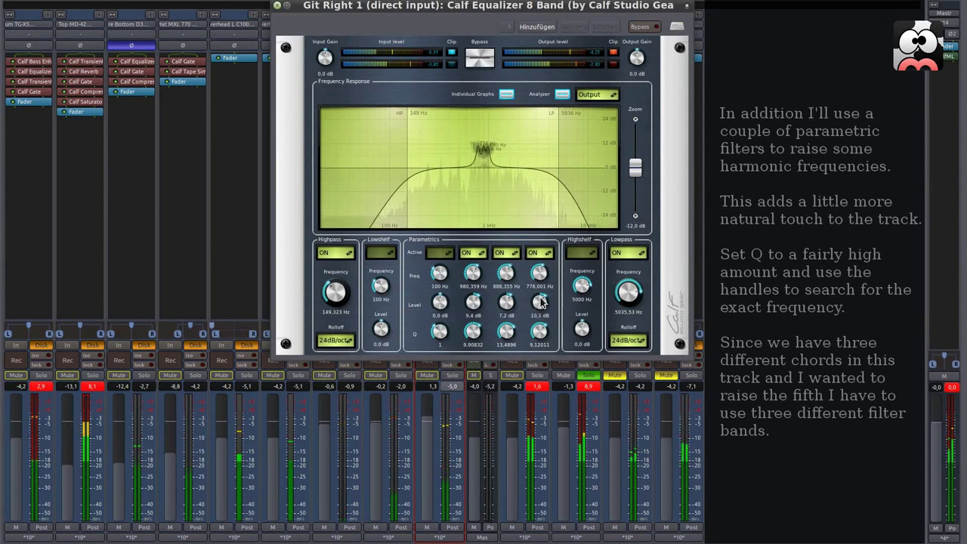
{"action": "scroll", "coordinate": [541, 302], "scroll_direction": "up", "scroll_amount": 2}
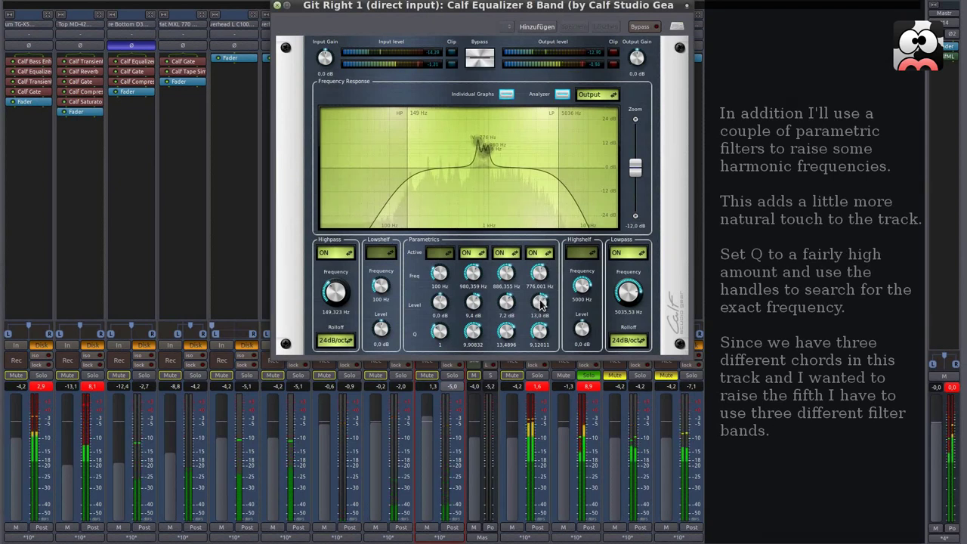
{"action": "scroll", "coordinate": [513, 308], "scroll_direction": "up", "scroll_amount": 3}
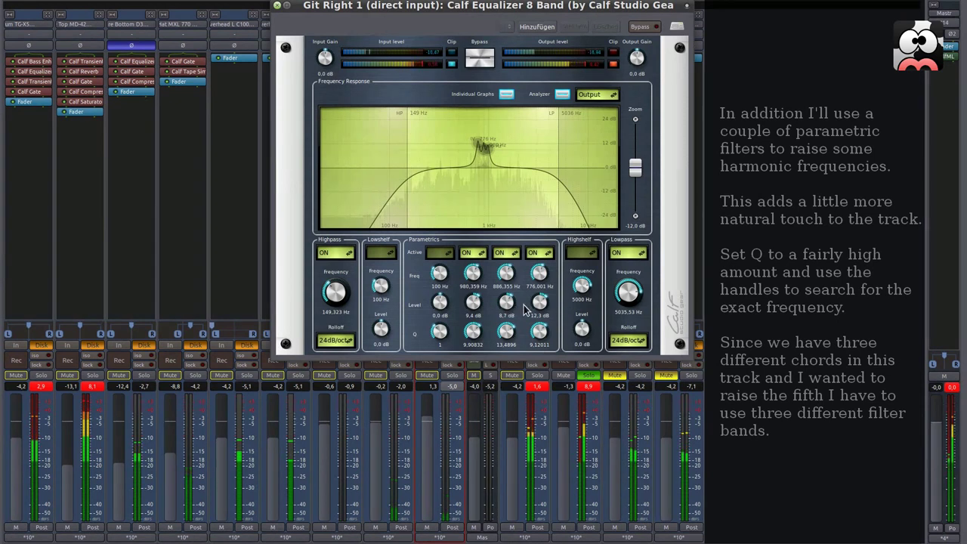
{"action": "scroll", "coordinate": [511, 334], "scroll_direction": "up", "scroll_amount": 2}
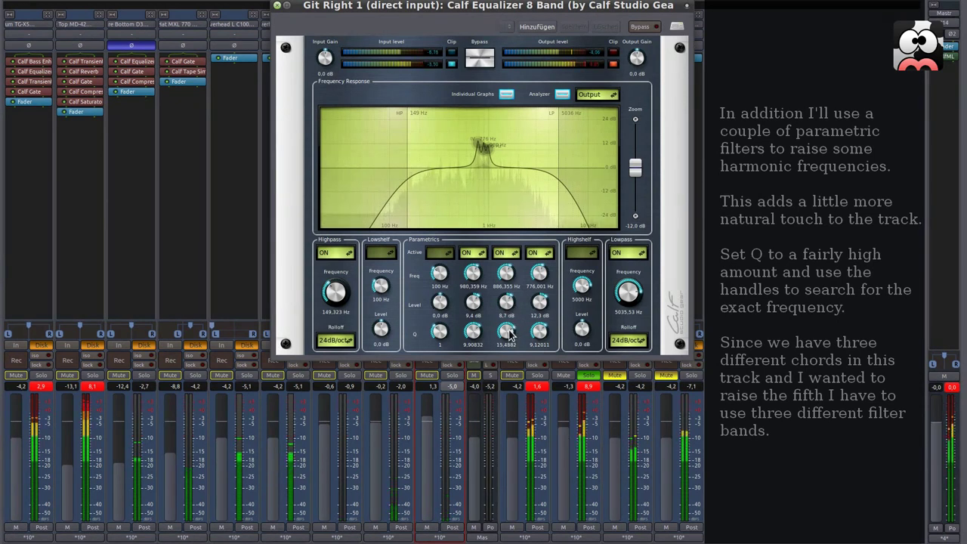
{"action": "scroll", "coordinate": [539, 335], "scroll_direction": "up", "scroll_amount": 2}
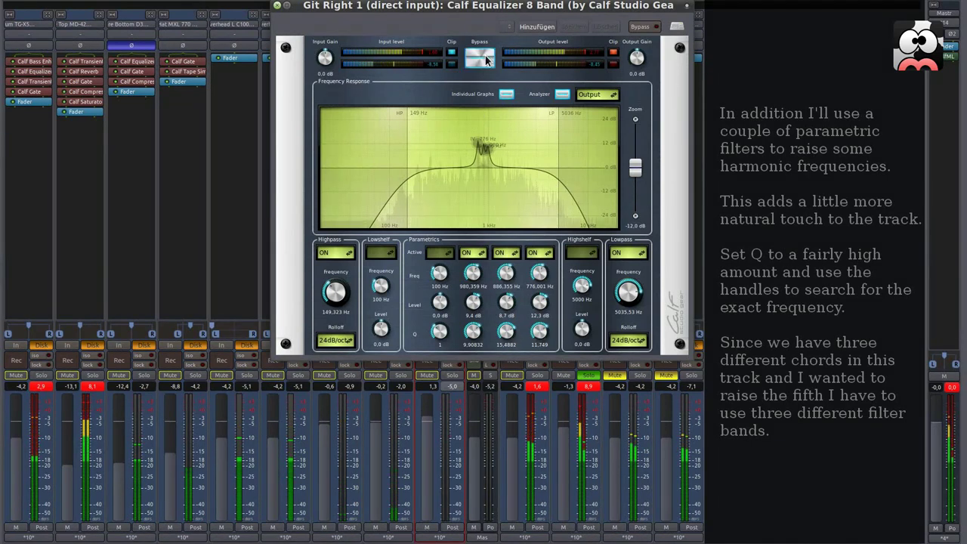
- Compare using the equalizer's bypass, reduce the second and third bands to 7.9 dB and the fourth to 10.1 dB, and close it
{"action": "left_click", "coordinate": [486, 56]}
{"action": "scroll", "coordinate": [510, 303], "scroll_direction": "down", "scroll_amount": 1}
{"action": "scroll", "coordinate": [473, 304], "scroll_direction": "down", "scroll_amount": 1}
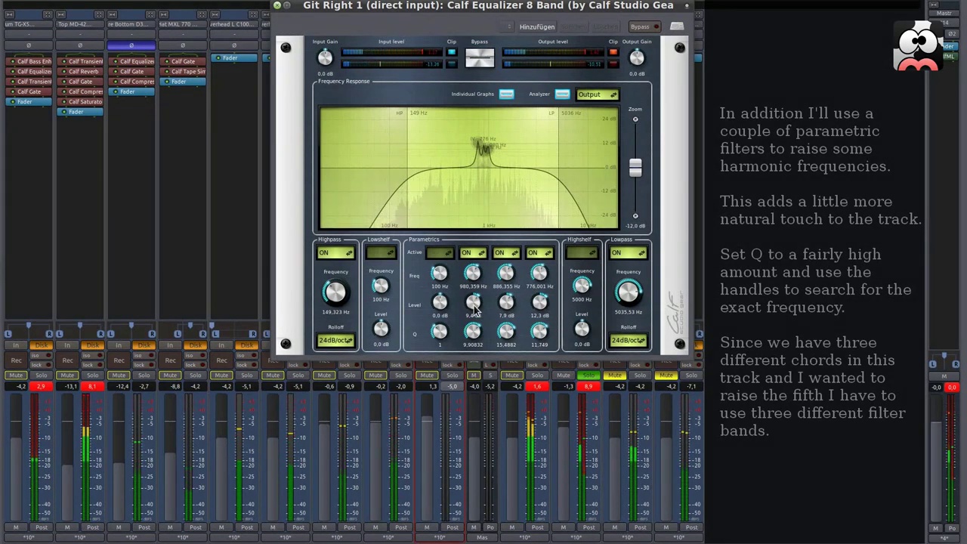
{"action": "scroll", "coordinate": [541, 305], "scroll_direction": "down", "scroll_amount": 3}
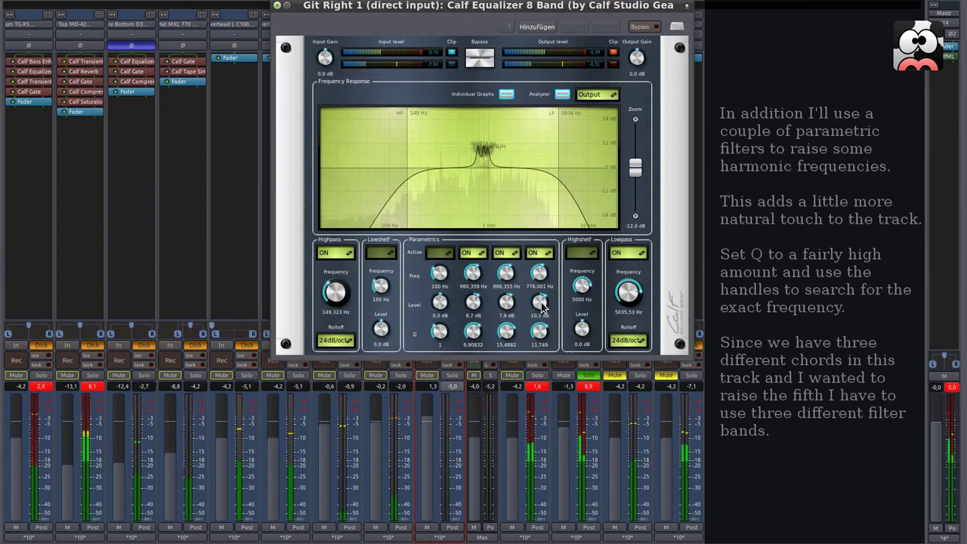
{"action": "scroll", "coordinate": [473, 304], "scroll_direction": "down", "scroll_amount": 1}
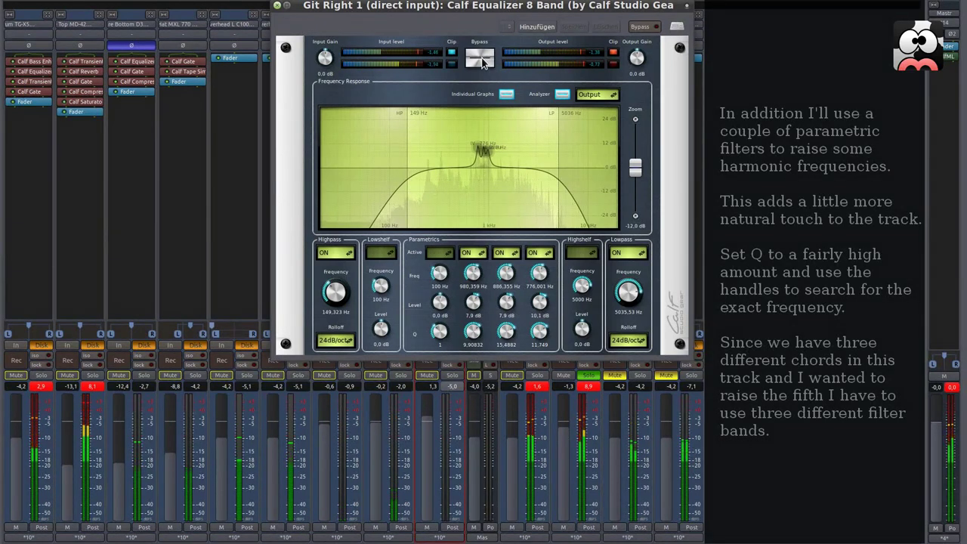
{"action": "left_click", "coordinate": [277, 6]}
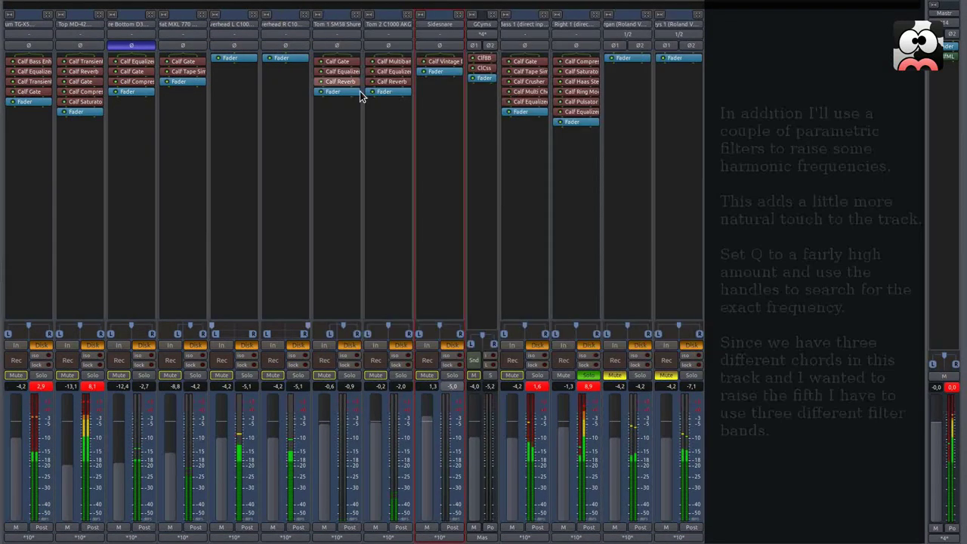
- Insert a Calf Reverb on Git Right 1, place it after the equalizer and open its interface
{"action": "right_click", "coordinate": [572, 122]}
{"action": "mouse_move", "coordinate": [615, 115]}
{"action": "mouse_move", "coordinate": [752, 115]}
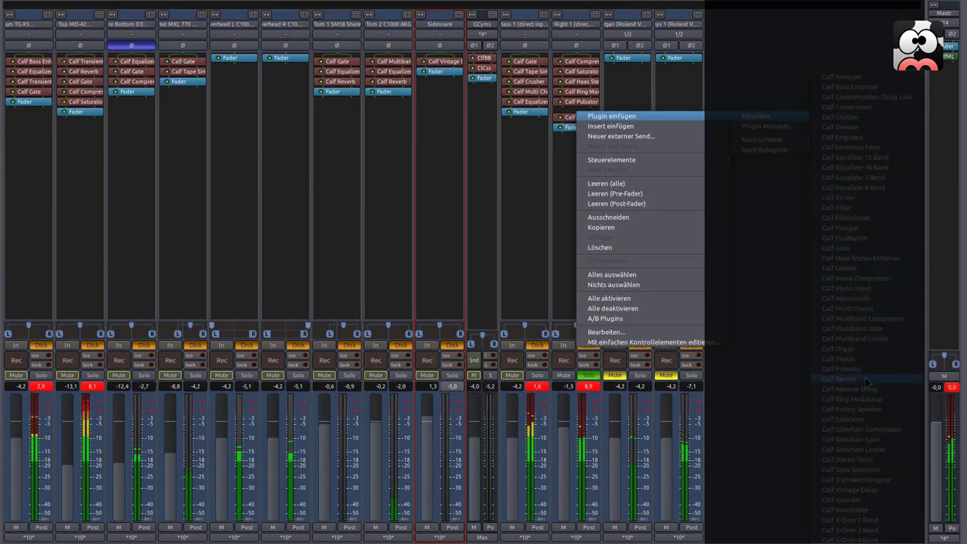
{"action": "key", "text": "Escape"}
{"action": "left_click_drag", "start_coordinate": [590, 112], "coordinate": [587, 128]}
{"action": "double_click", "coordinate": [587, 122]}
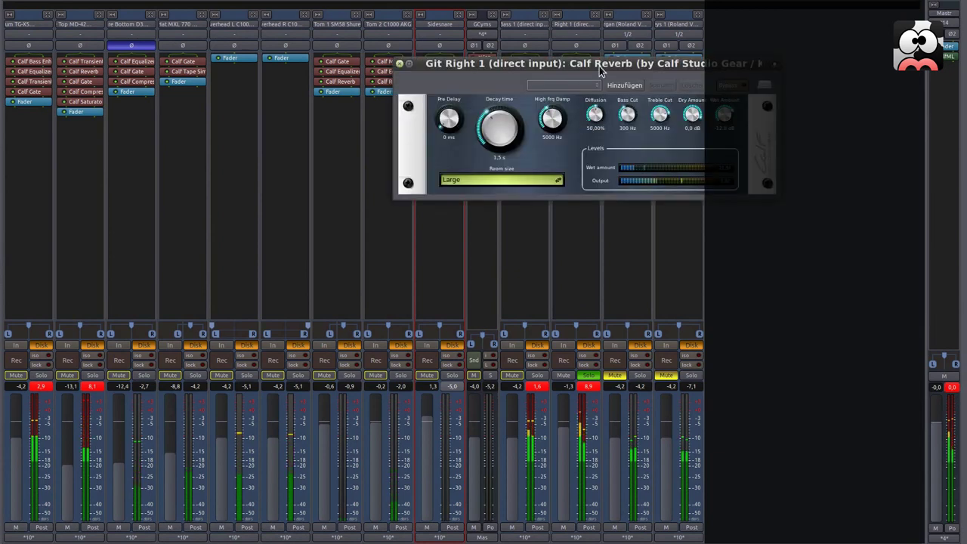
- Set the reverb's room size to Medium and its decay time to about 0.71 s
{"action": "scroll", "coordinate": [432, 207], "scroll_direction": "down", "scroll_amount": 7}
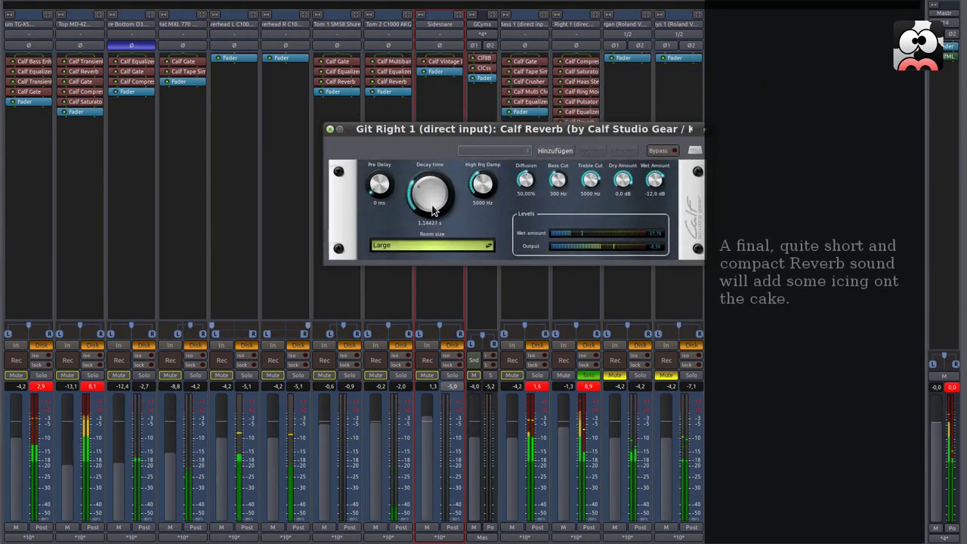
{"action": "scroll", "coordinate": [432, 210], "scroll_direction": "up", "scroll_amount": 5}
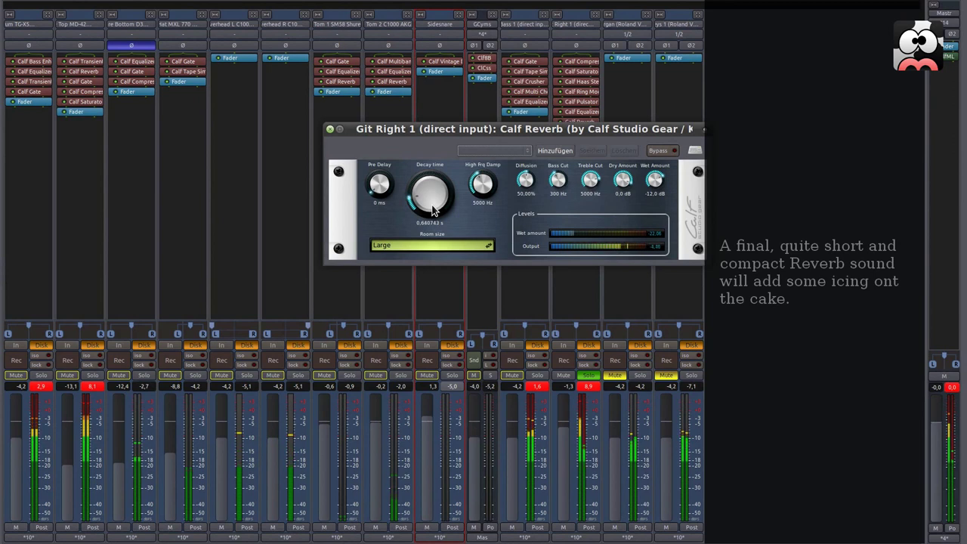
{"action": "scroll", "coordinate": [432, 210], "scroll_direction": "down", "scroll_amount": 1}
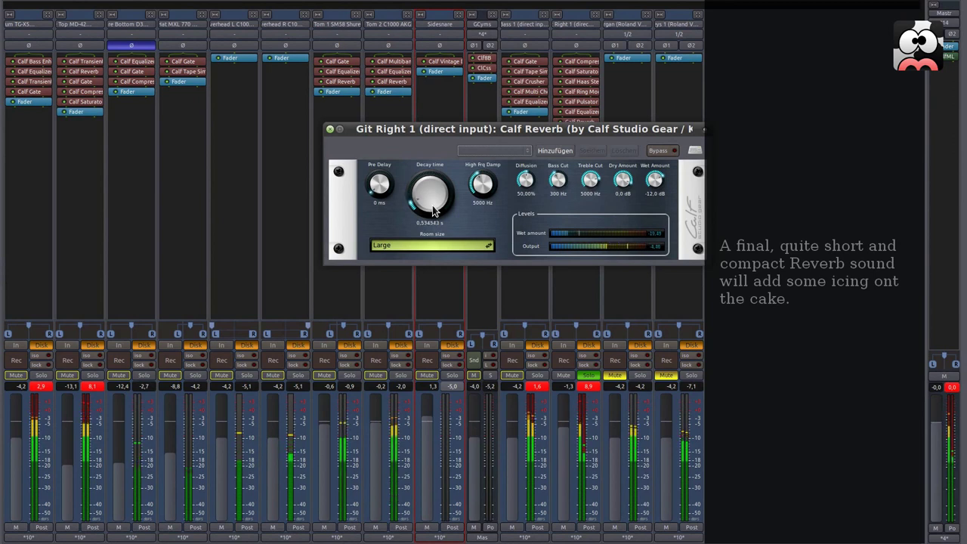
{"action": "left_click", "coordinate": [434, 246]}
{"action": "left_click", "coordinate": [433, 232]}
{"action": "scroll", "coordinate": [427, 209], "scroll_direction": "up", "scroll_amount": 1}
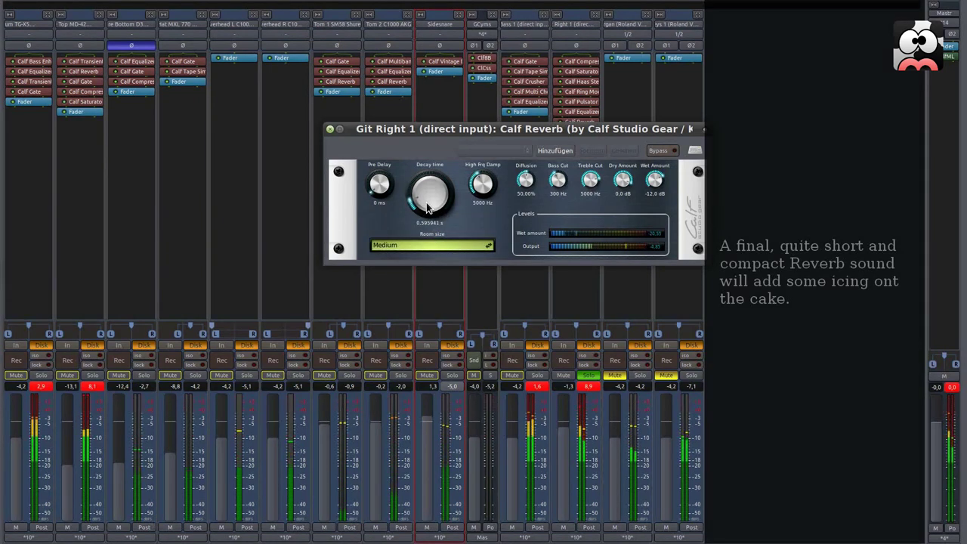
{"action": "scroll", "coordinate": [427, 209], "scroll_direction": "up", "scroll_amount": 1}
- Set the reverb's high frequency damping to about 10739 Hz and its diffusion to 82%
{"action": "scroll", "coordinate": [482, 184], "scroll_direction": "up", "scroll_amount": 5}
{"action": "scroll", "coordinate": [483, 185], "scroll_direction": "up", "scroll_amount": 1}
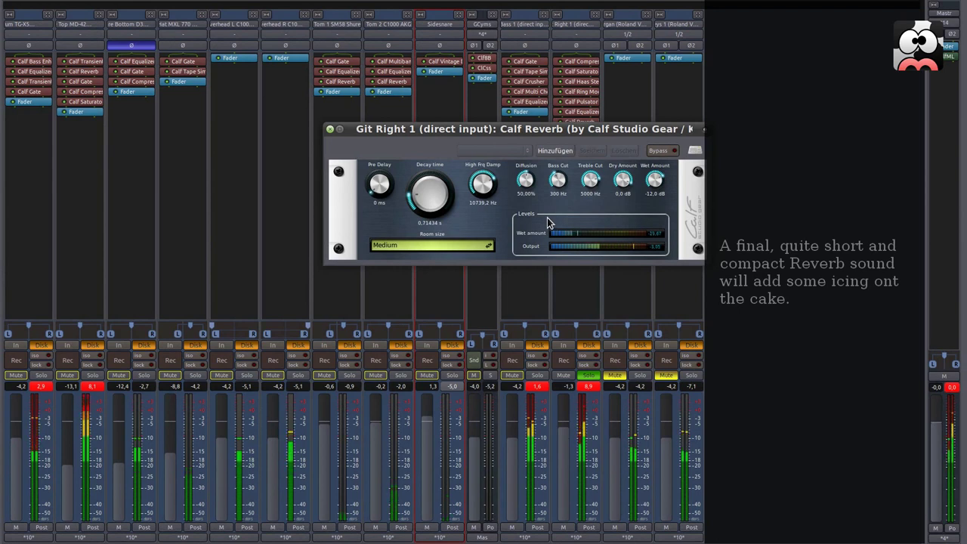
{"action": "scroll", "coordinate": [527, 178], "scroll_direction": "up", "scroll_amount": 5}
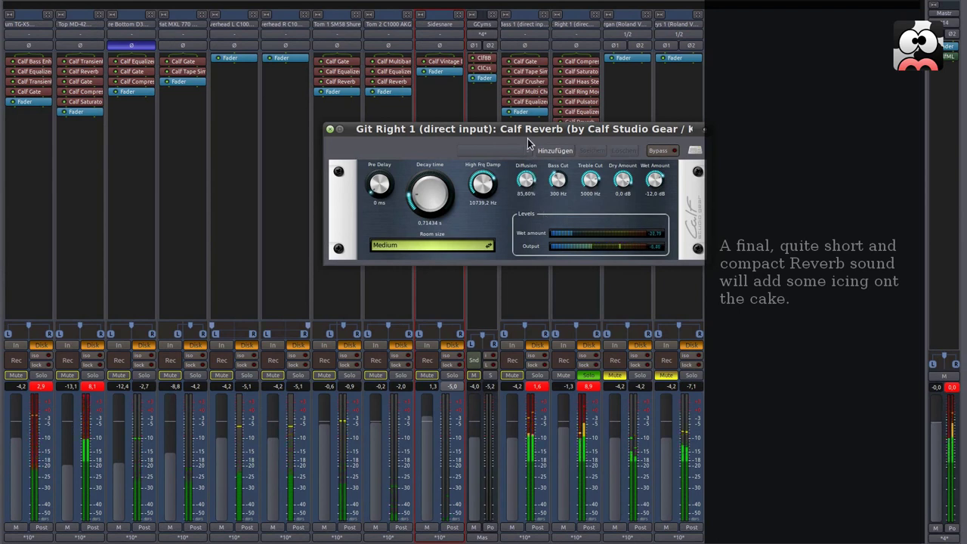
{"action": "left_click_drag", "start_coordinate": [526, 176], "coordinate": [537, 346]}
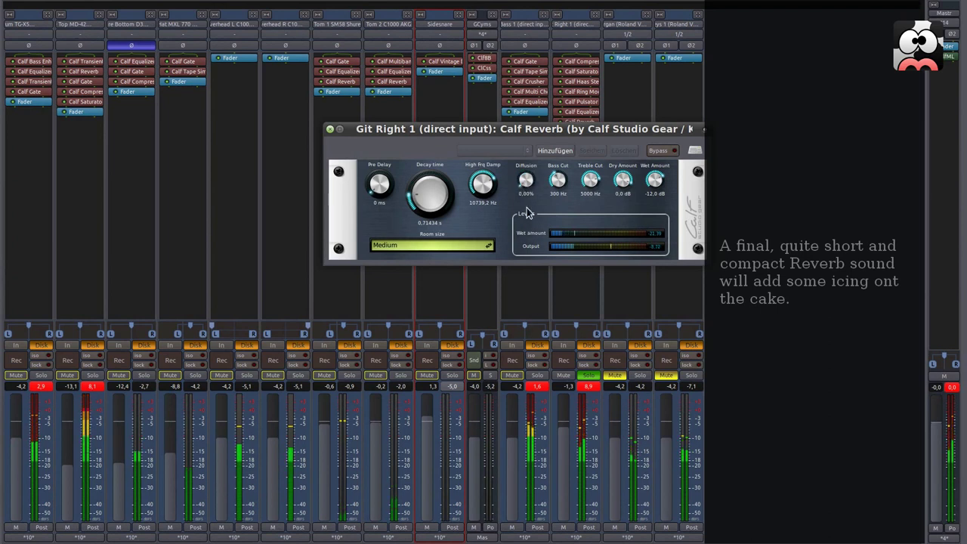
{"action": "left_click_drag", "start_coordinate": [525, 185], "coordinate": [536, 52]}
{"action": "left_click_drag", "start_coordinate": [527, 178], "coordinate": [527, 204]}
- Set the reverb's treble cut to about 7568 Hz and its wet amount to -16 dB, and close it
{"action": "left_click_drag", "start_coordinate": [591, 186], "coordinate": [589, 177]}
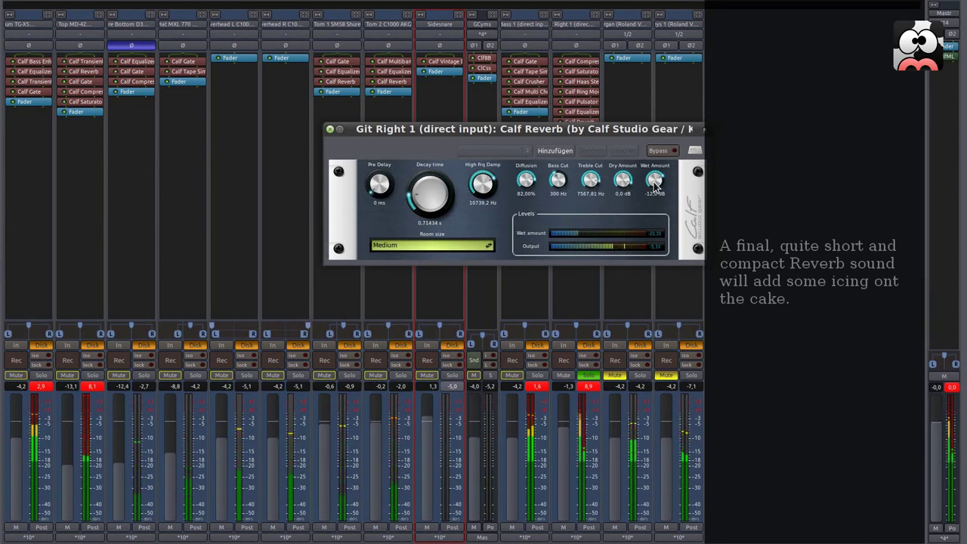
{"action": "left_click_drag", "start_coordinate": [656, 189], "coordinate": [656, 194]}
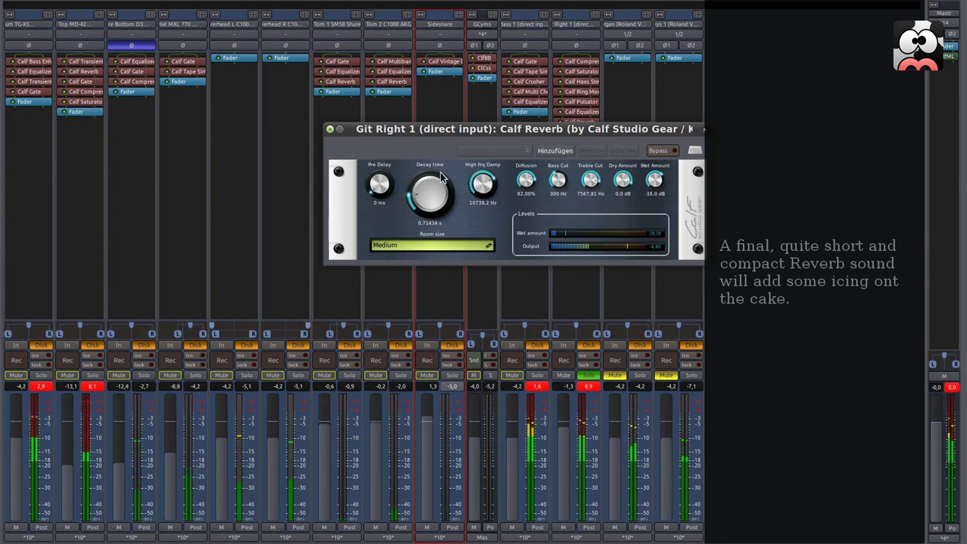
{"action": "left_click", "coordinate": [330, 131]}
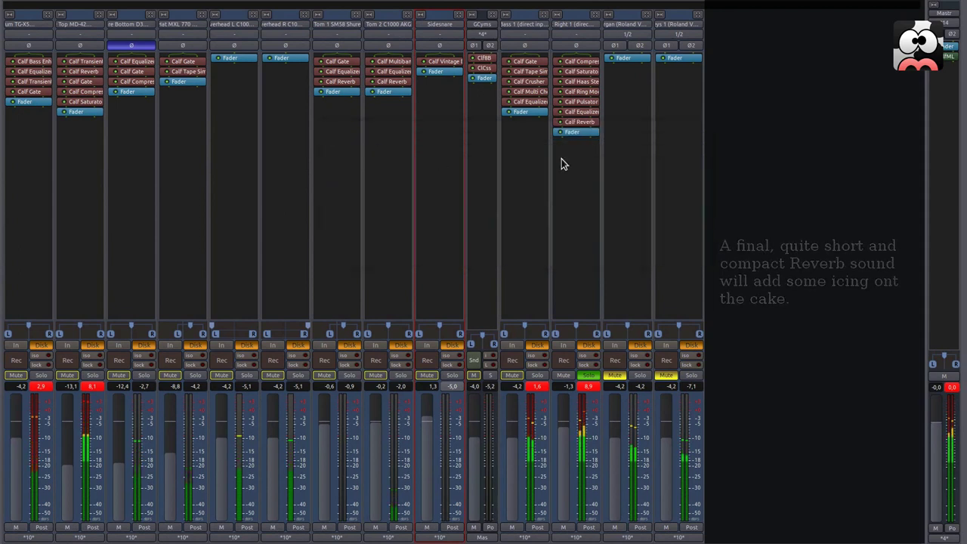
- Take Git Right 1 out of solo and lower its fader to -3.3 dB
{"action": "left_click", "coordinate": [591, 376]}
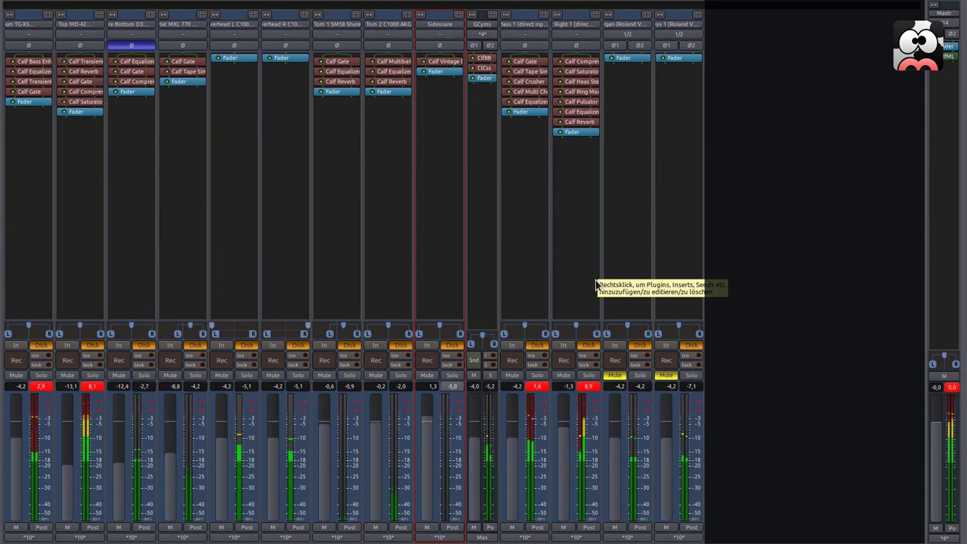
{"action": "scroll", "coordinate": [568, 457], "scroll_direction": "down", "scroll_amount": 2}
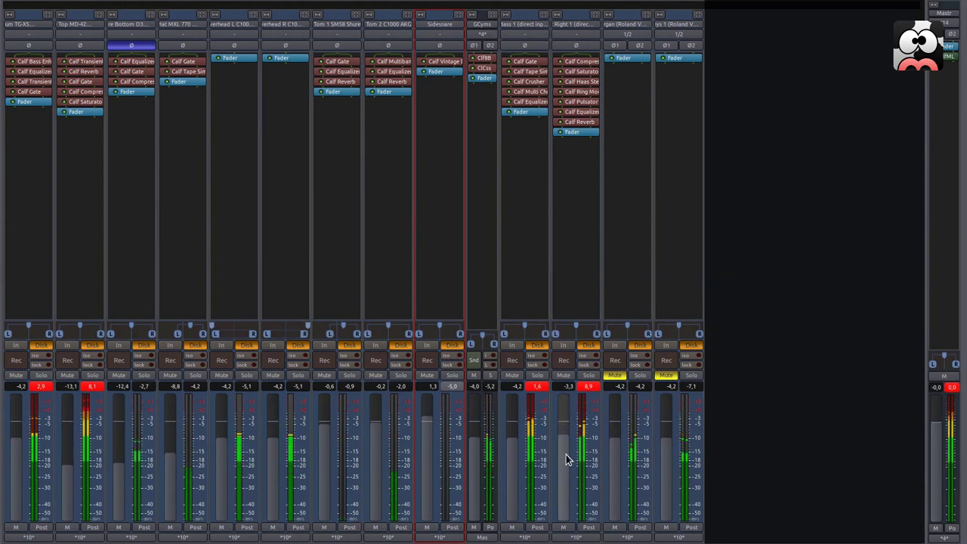
- Lower the Bass 1 fader to -5.7 dB and the Git Right 1 fader to -6.4 dB, resetting both tracks' peak meters
{"action": "scroll", "coordinate": [513, 450], "scroll_direction": "down", "scroll_amount": 1}
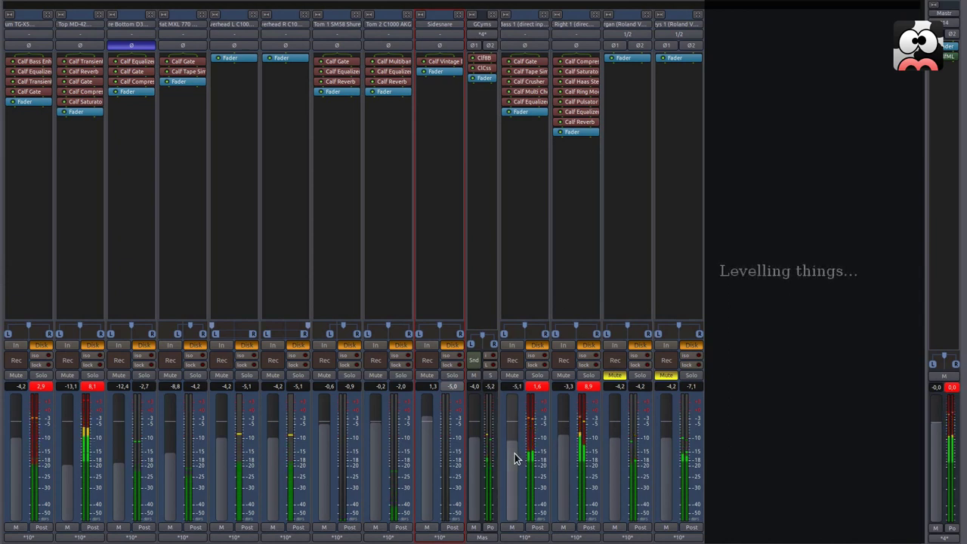
{"action": "scroll", "coordinate": [516, 459], "scroll_direction": "down", "scroll_amount": 1}
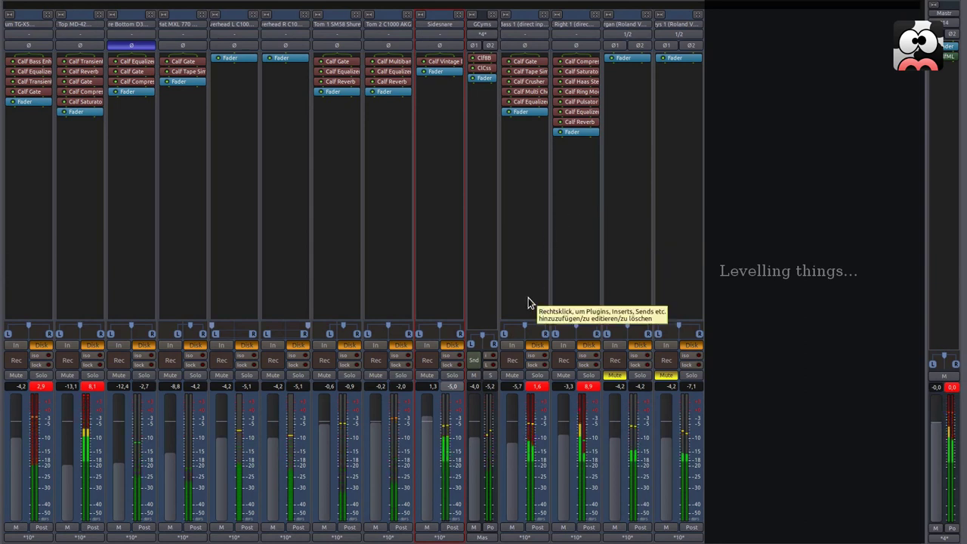
{"action": "scroll", "coordinate": [574, 476], "scroll_direction": "down", "scroll_amount": 4}
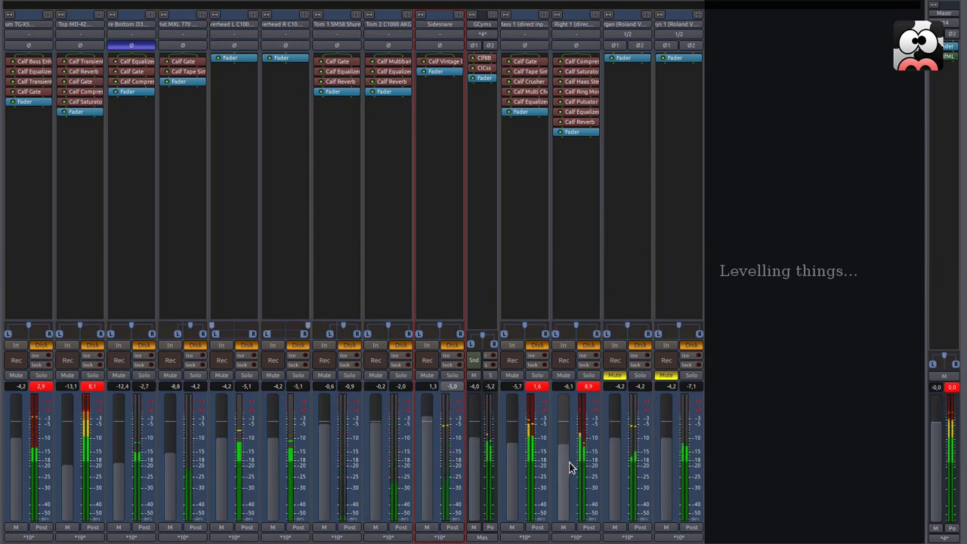
{"action": "left_click", "coordinate": [587, 388]}
{"action": "scroll", "coordinate": [568, 449], "scroll_direction": "up", "scroll_amount": 2}
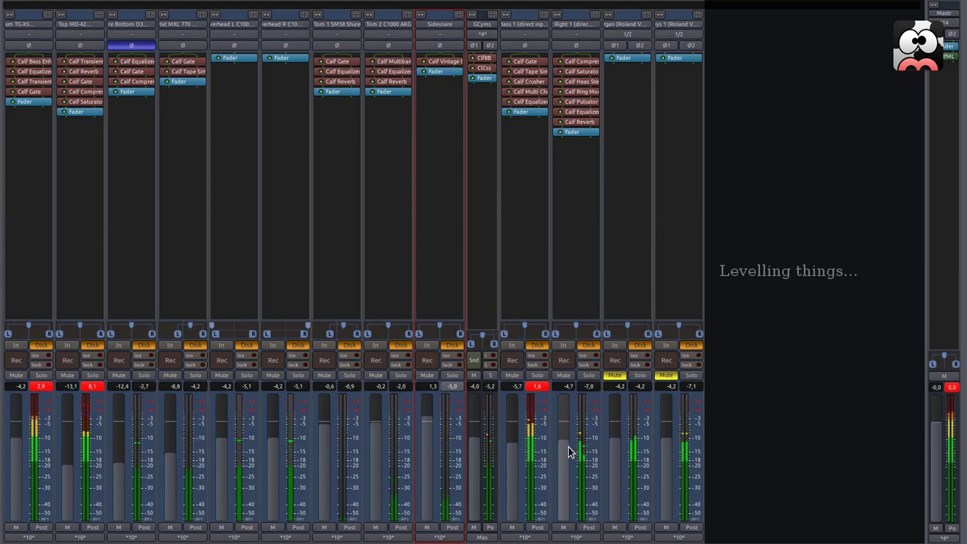
{"action": "scroll", "coordinate": [568, 453], "scroll_direction": "down", "scroll_amount": 1}
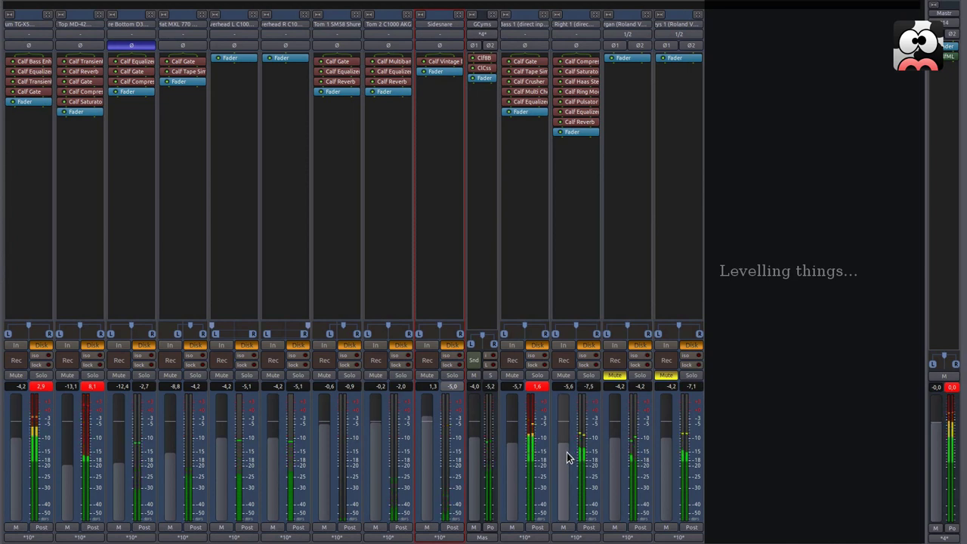
{"action": "scroll", "coordinate": [569, 457], "scroll_direction": "up", "scroll_amount": 1}
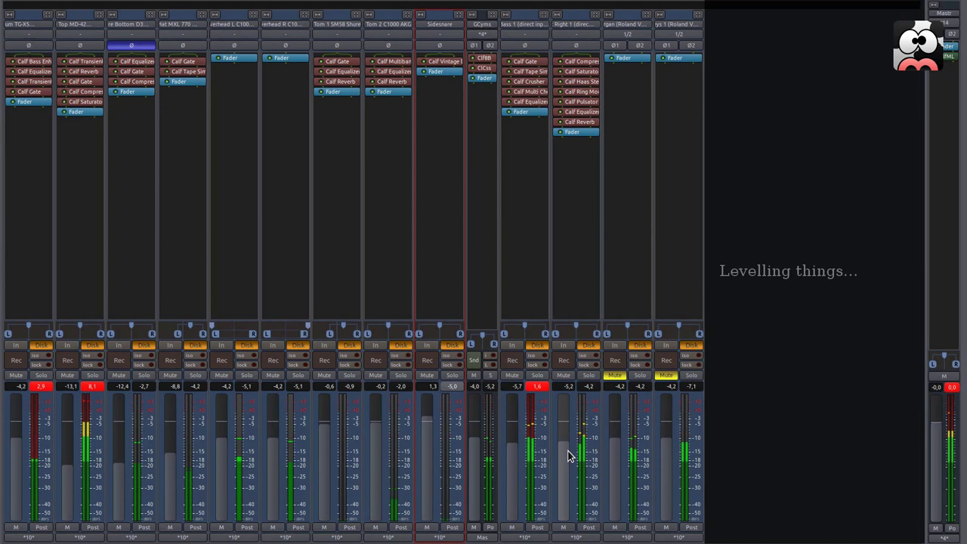
{"action": "scroll", "coordinate": [572, 459], "scroll_direction": "down", "scroll_amount": 2}
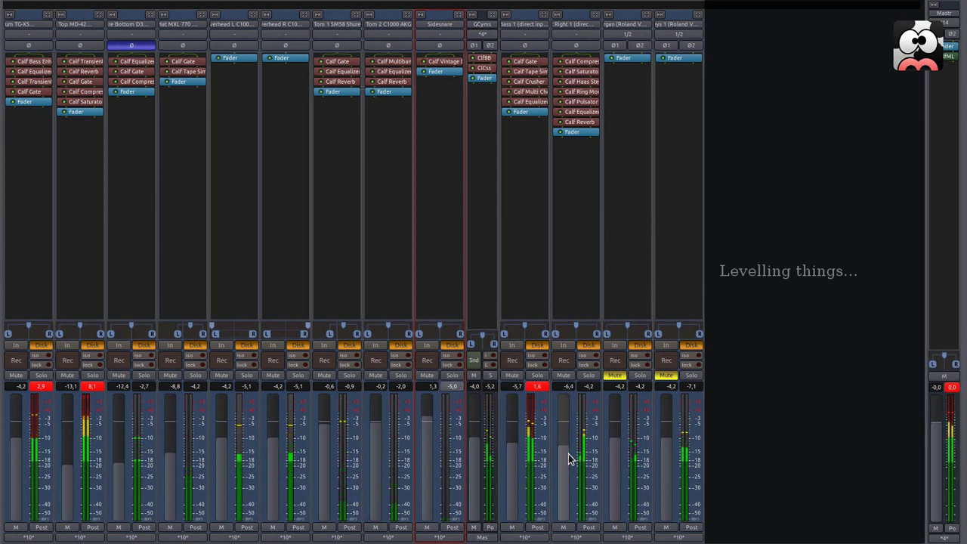
{"action": "left_click", "coordinate": [537, 387]}
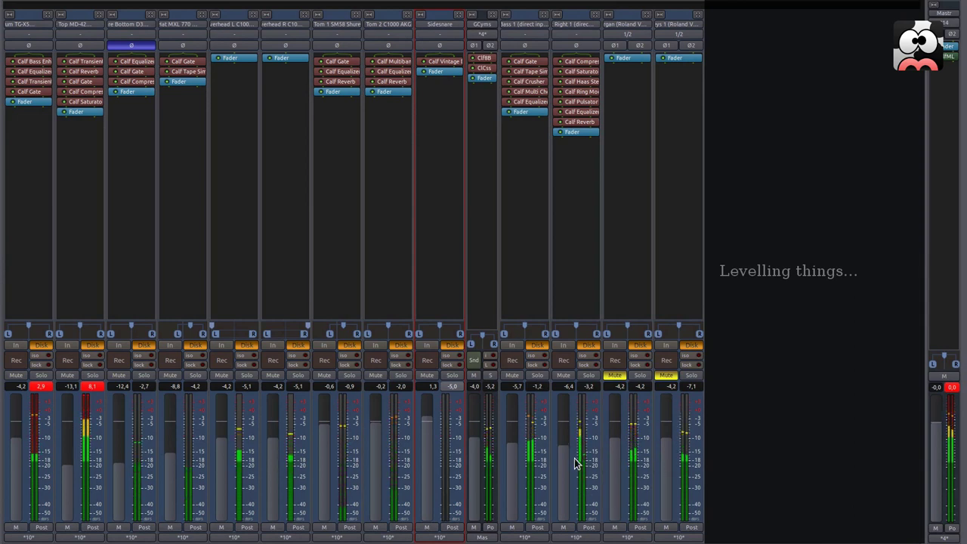
- Unmute the Organ track and set the Git Right 1 fader to -6.8 dB
{"action": "left_click_drag", "start_coordinate": [567, 457], "coordinate": [568, 455]}
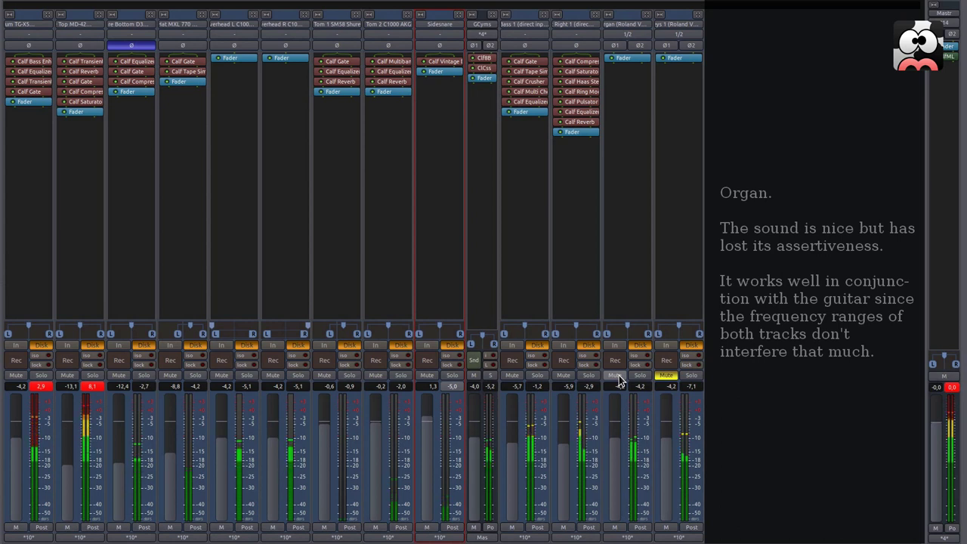
{"action": "scroll", "coordinate": [564, 462], "scroll_direction": "down", "scroll_amount": 1}
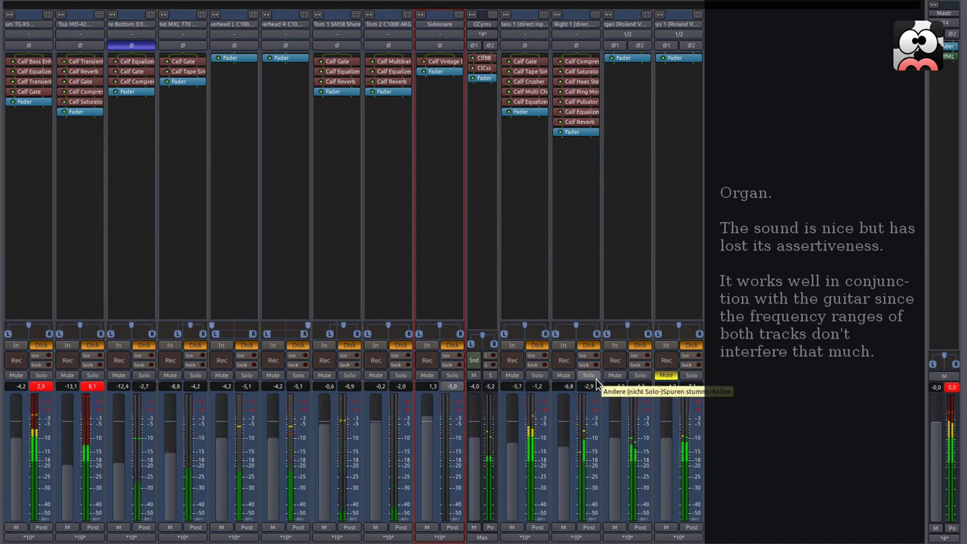
- Solo the Organ track, insert a Calf Saturator before its fader and open the plugin
{"action": "left_click", "coordinate": [639, 376]}
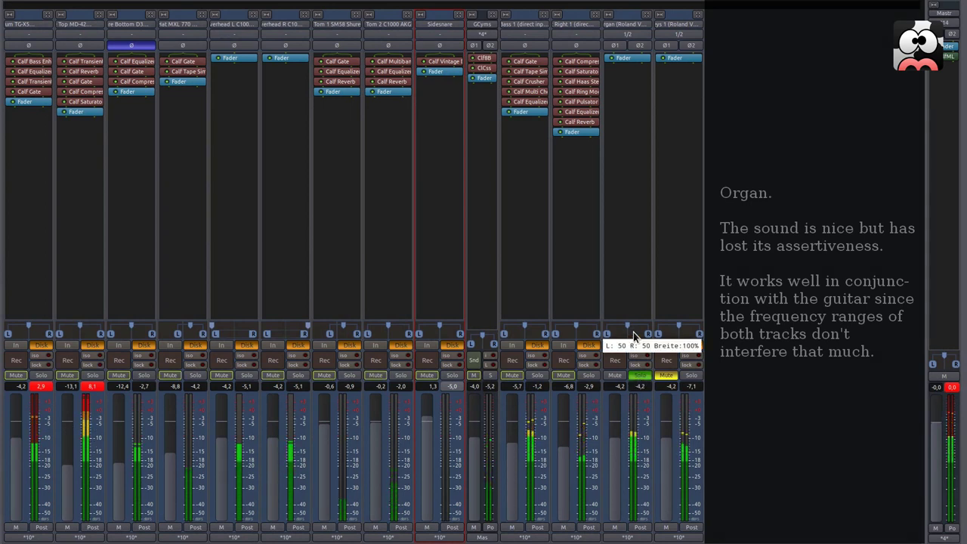
{"action": "right_click", "coordinate": [641, 59]}
{"action": "mouse_move", "coordinate": [662, 62]}
{"action": "mouse_move", "coordinate": [812, 59]}
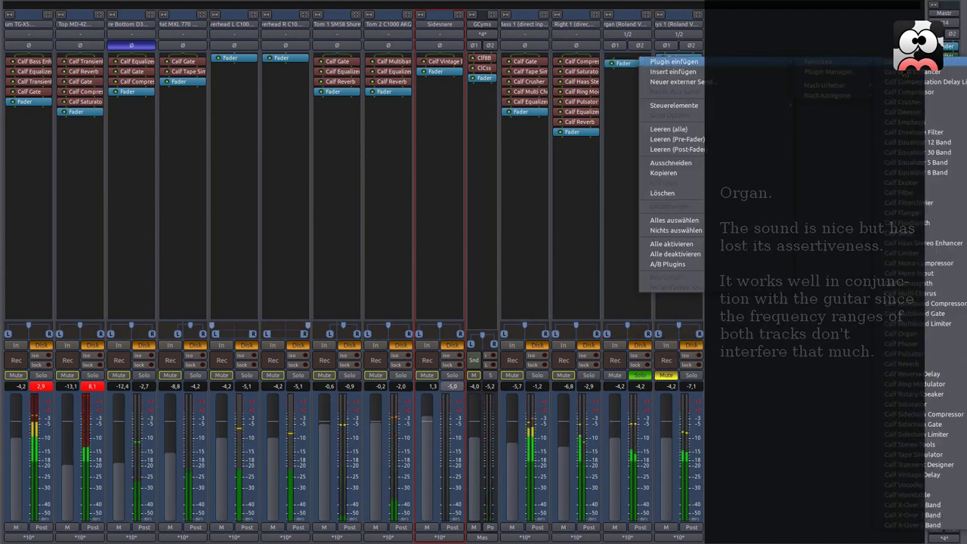
{"action": "left_click", "coordinate": [928, 404]}
{"action": "double_click", "coordinate": [640, 62]}
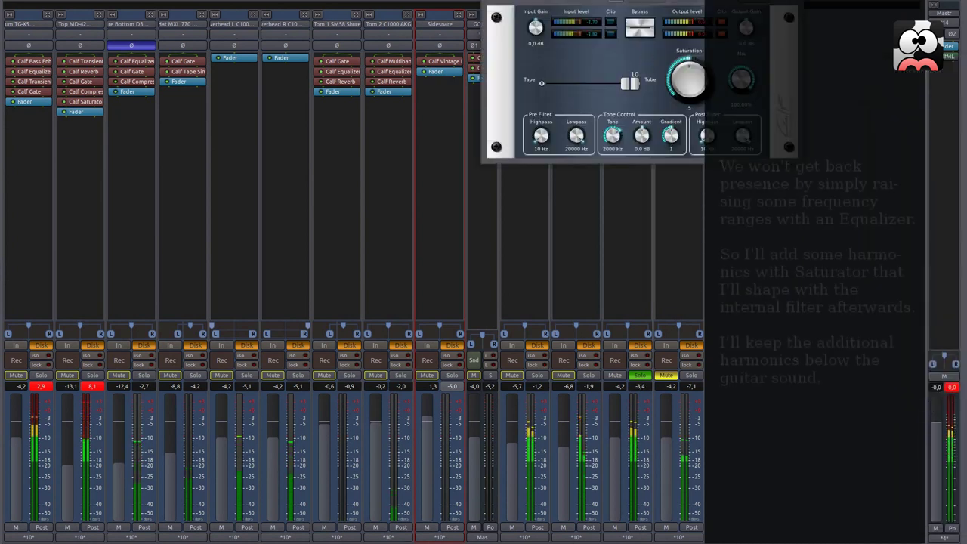
- Set the organ Saturator's saturation to about 7.5, tone to about 582 Hz, amount to 9.1 dB and gradient to about 0.72
{"action": "mouse_move", "coordinate": [542, 218]}
{"action": "left_mouse_down"}
{"action": "mouse_move", "coordinate": [541, 191]}
{"action": "mouse_move", "coordinate": [544, 234]}
{"action": "left_mouse_up"}
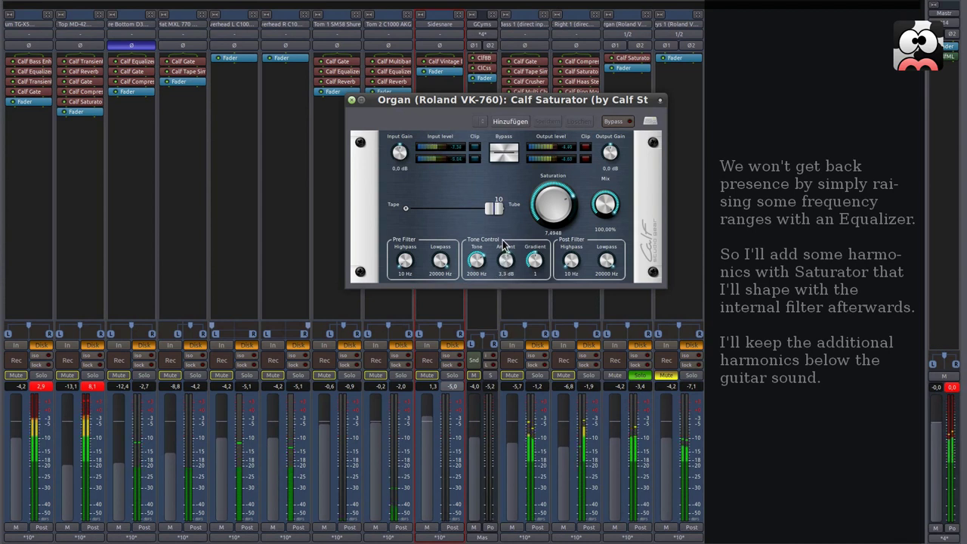
{"action": "left_click_drag", "start_coordinate": [506, 232], "coordinate": [507, 227]}
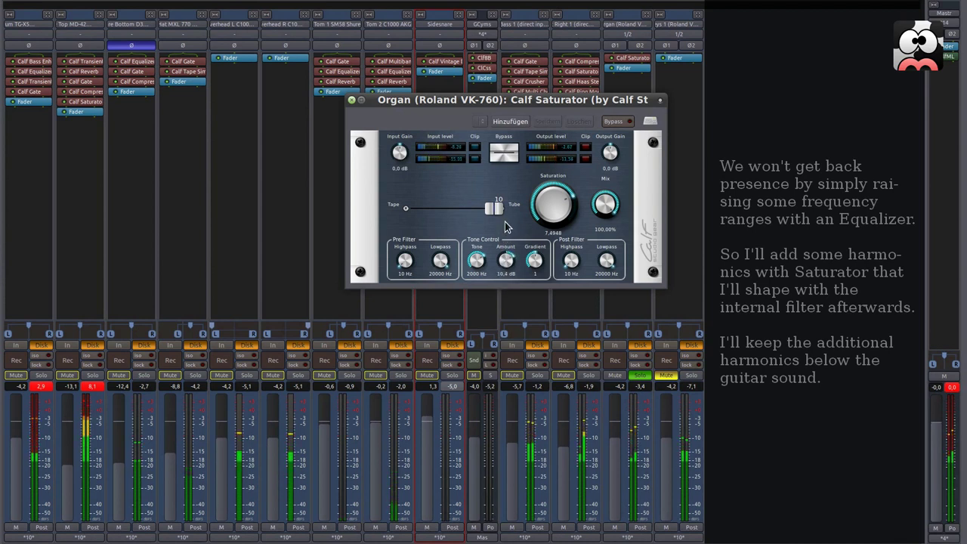
{"action": "left_click_drag", "start_coordinate": [534, 262], "coordinate": [533, 269]}
{"action": "left_click_drag", "start_coordinate": [476, 298], "coordinate": [474, 315]}
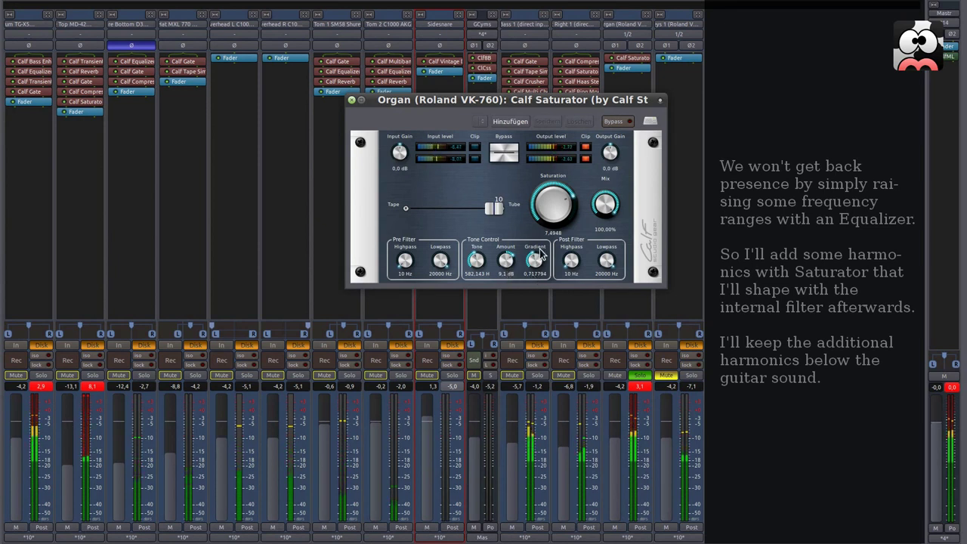
{"action": "mouse_move", "coordinate": [490, 210]}
{"action": "left_mouse_down"}
{"action": "mouse_move", "coordinate": [402, 212]}
{"action": "mouse_move", "coordinate": [506, 218]}
{"action": "left_mouse_up"}
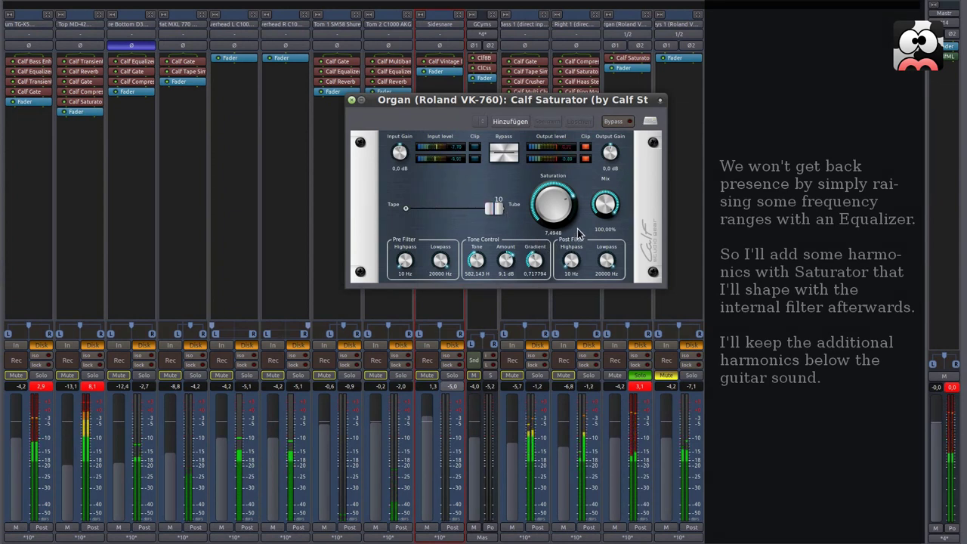
- Set the organ Saturator's mix to 41.2%, compare it with the bypassed sound, and close the plugin
{"action": "left_click_drag", "start_coordinate": [607, 207], "coordinate": [610, 382]}
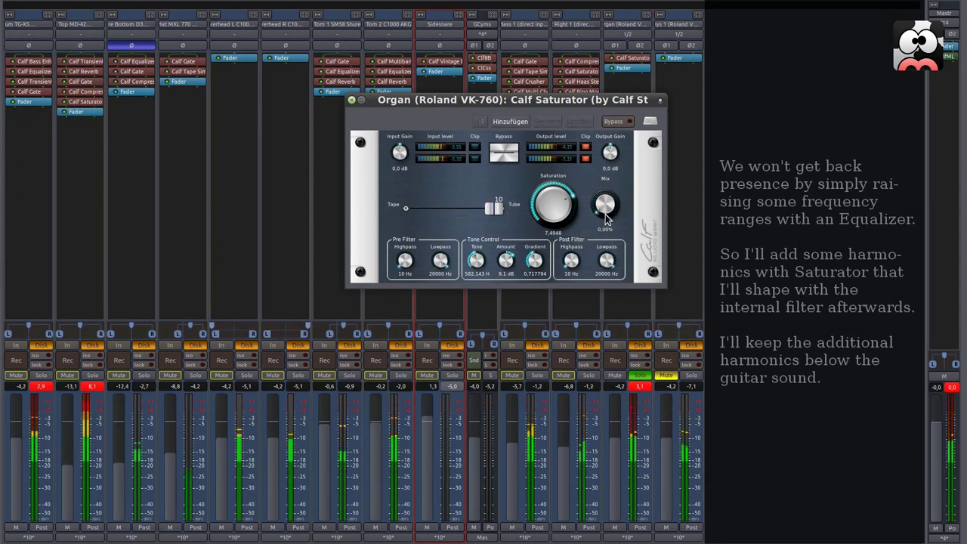
{"action": "left_click_drag", "start_coordinate": [607, 218], "coordinate": [605, 182]}
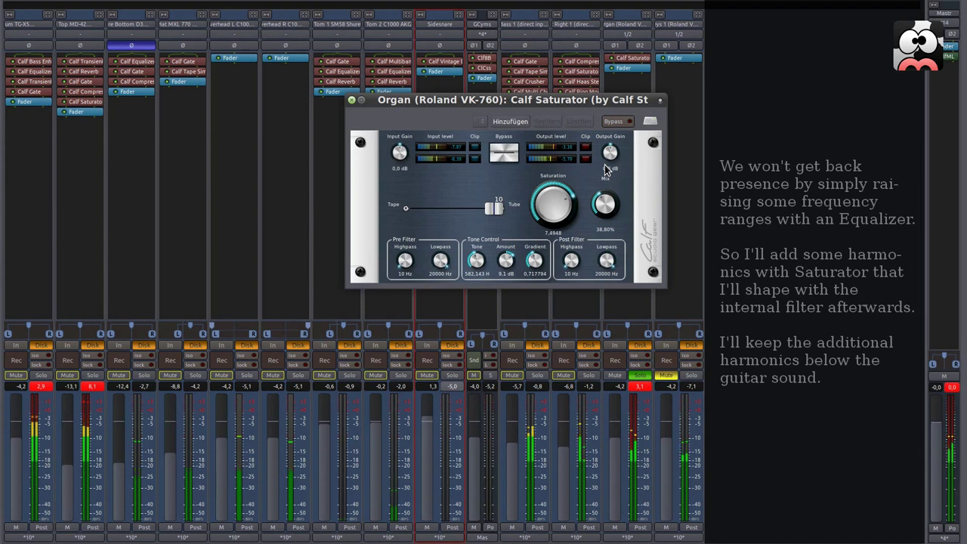
{"action": "left_click_drag", "start_coordinate": [604, 170], "coordinate": [608, 163]}
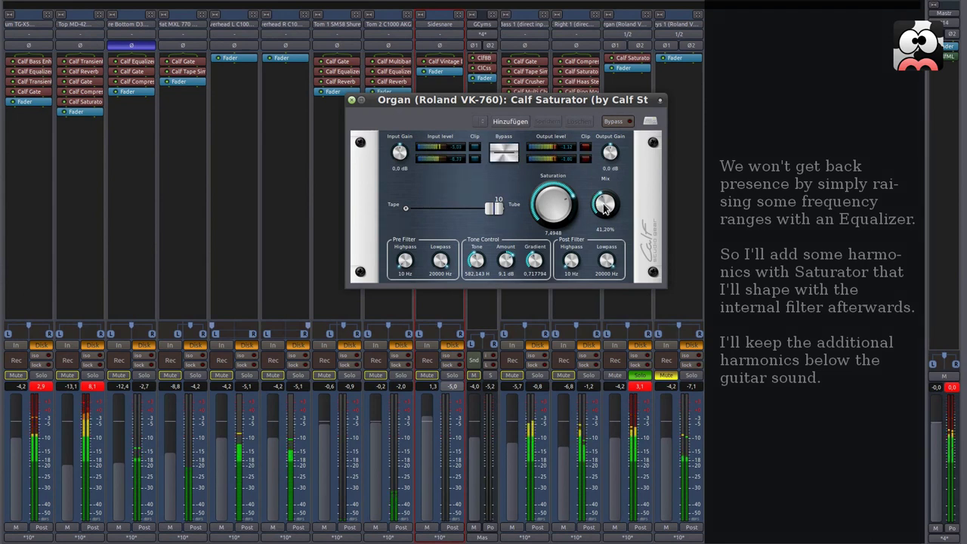
{"action": "left_click", "coordinate": [511, 158]}
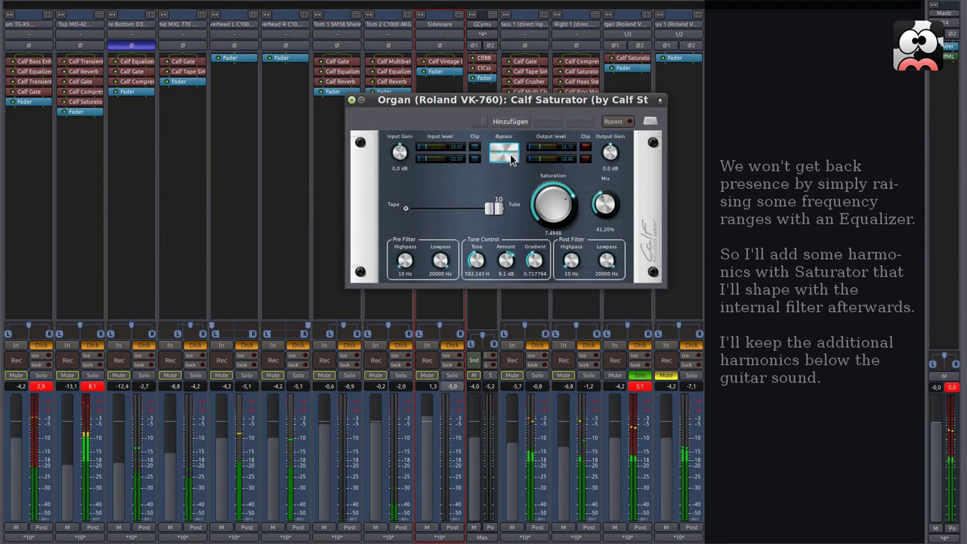
{"action": "left_click", "coordinate": [352, 100]}
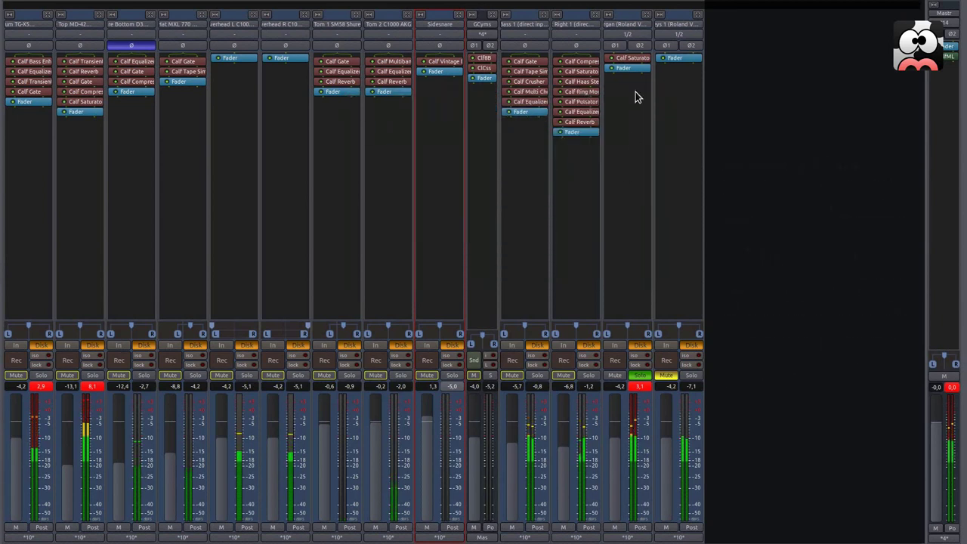
- Insert a Calf Phaser after the Saturator on the Organ track and open it
{"action": "right_click", "coordinate": [633, 73]}
{"action": "mouse_move", "coordinate": [666, 73]}
{"action": "mouse_move", "coordinate": [818, 96]}
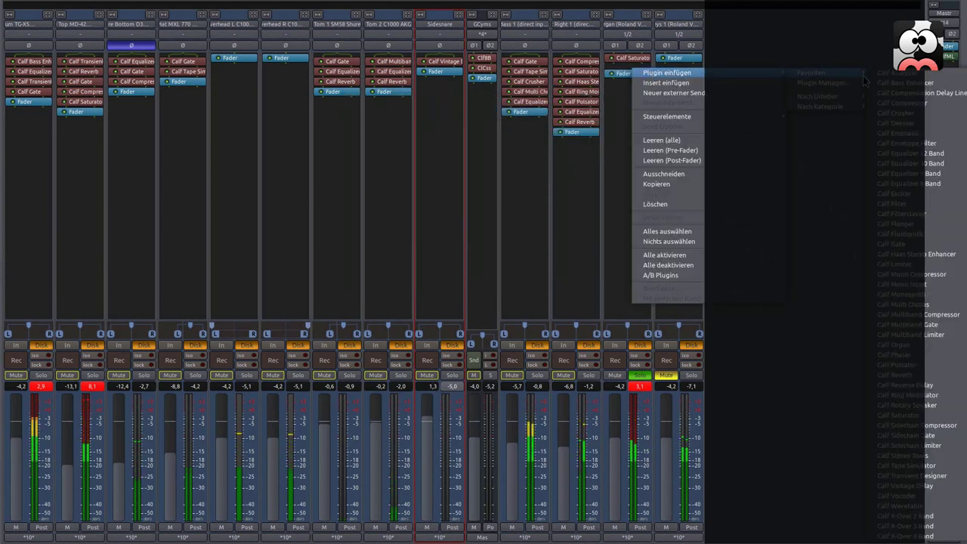
{"action": "left_click", "coordinate": [911, 357]}
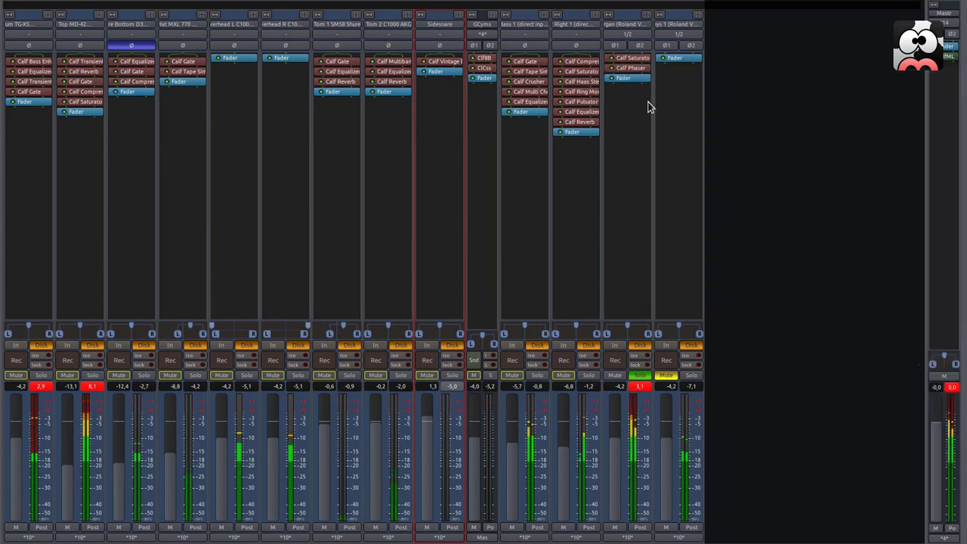
{"action": "double_click", "coordinate": [632, 68]}
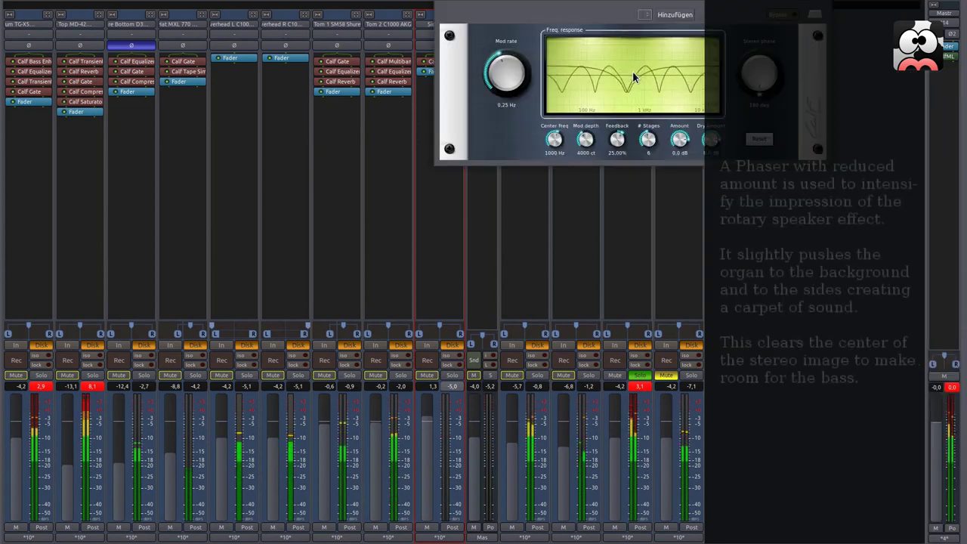
{"action": "left_click_drag", "start_coordinate": [686, 3], "coordinate": [526, 117]}
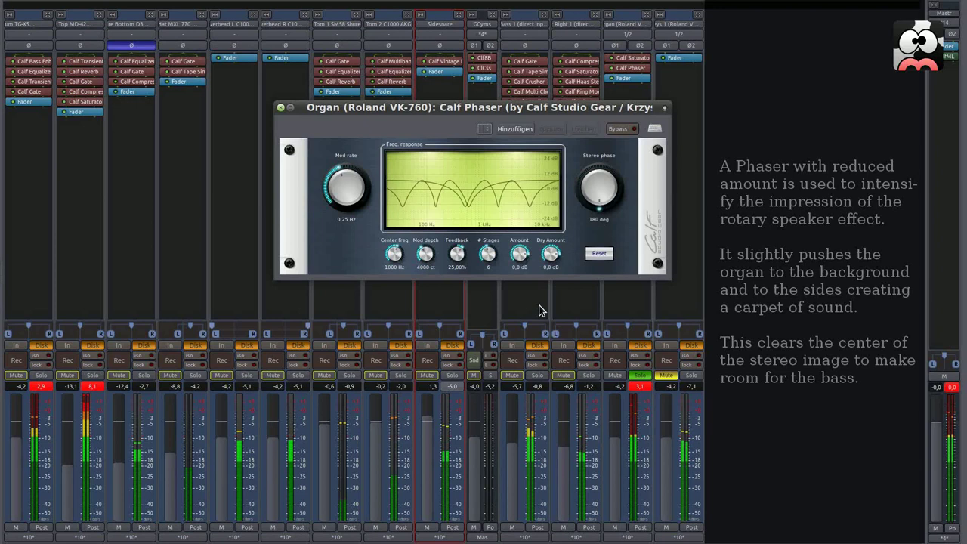
- Set the phaser's stereo phase to about 232 deg, amount to -7.2 dB and mod rate to about 0.068 Hz, and close it
{"action": "mouse_move", "coordinate": [592, 196]}
{"action": "left_mouse_down"}
{"action": "mouse_move", "coordinate": [590, 180]}
{"action": "mouse_move", "coordinate": [590, 216]}
{"action": "mouse_move", "coordinate": [591, 186]}
{"action": "mouse_move", "coordinate": [592, 198]}
{"action": "left_mouse_up"}
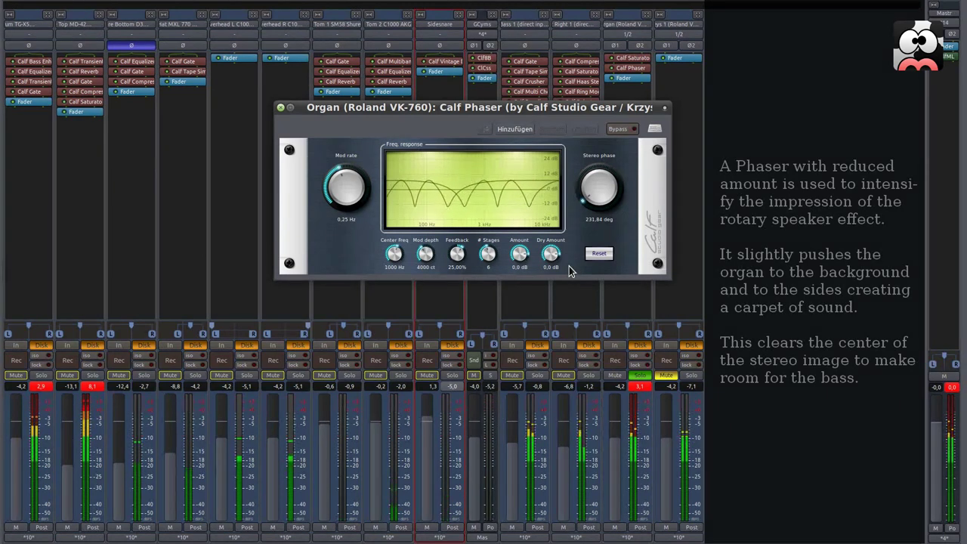
{"action": "left_click_drag", "start_coordinate": [517, 254], "coordinate": [524, 269]}
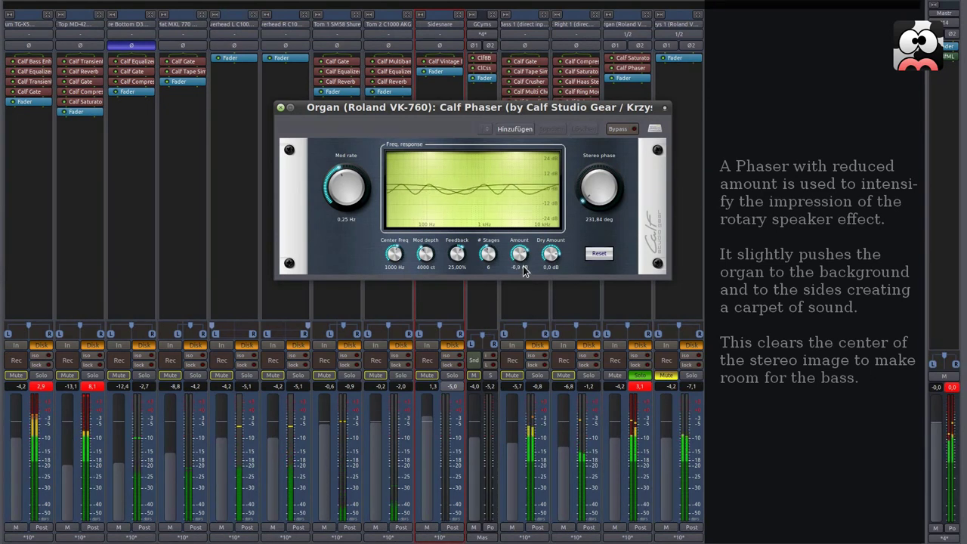
{"action": "left_click_drag", "start_coordinate": [349, 189], "coordinate": [339, 210]}
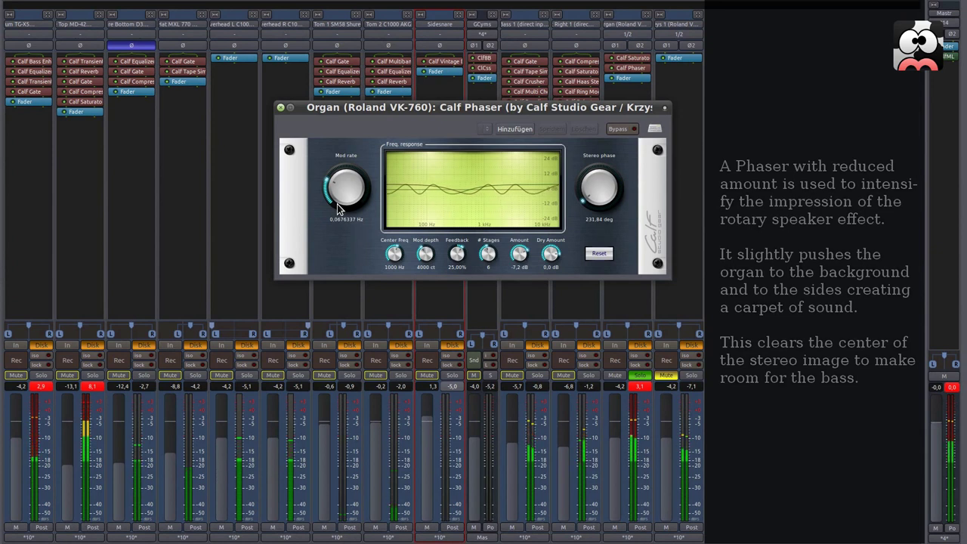
{"action": "left_click", "coordinate": [280, 108]}
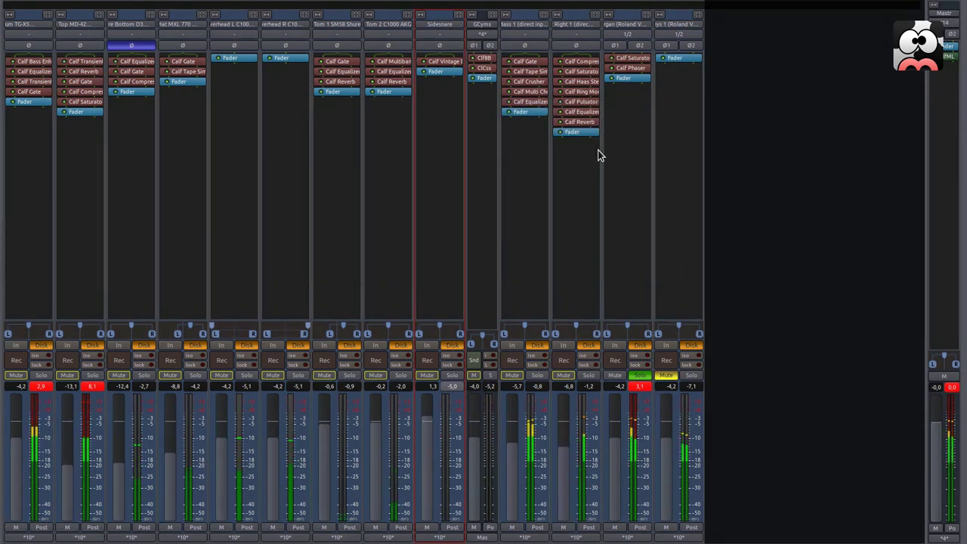
- Toggle the organ's Phaser to compare the sound and reset the track's peak meter
{"action": "middle_click", "coordinate": [630, 70]}
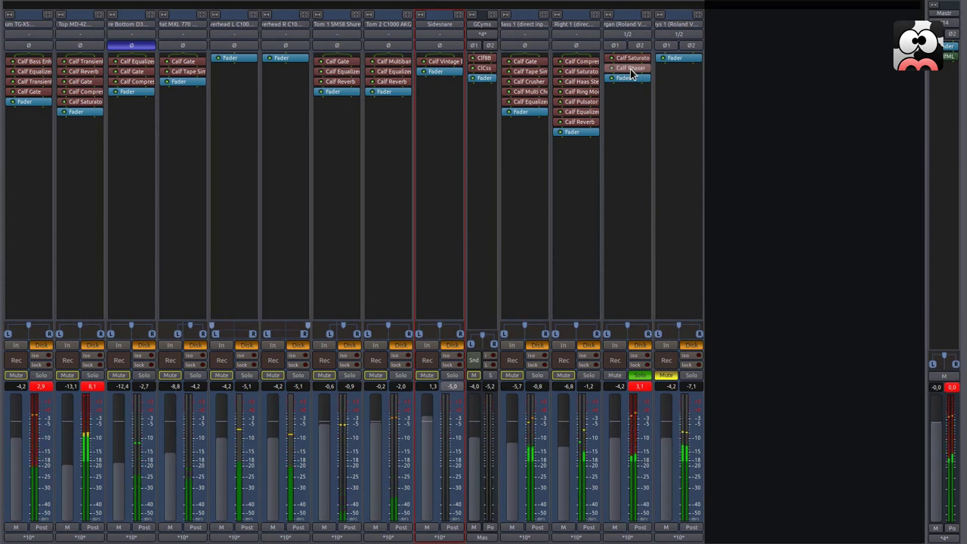
{"action": "left_click", "coordinate": [642, 386]}
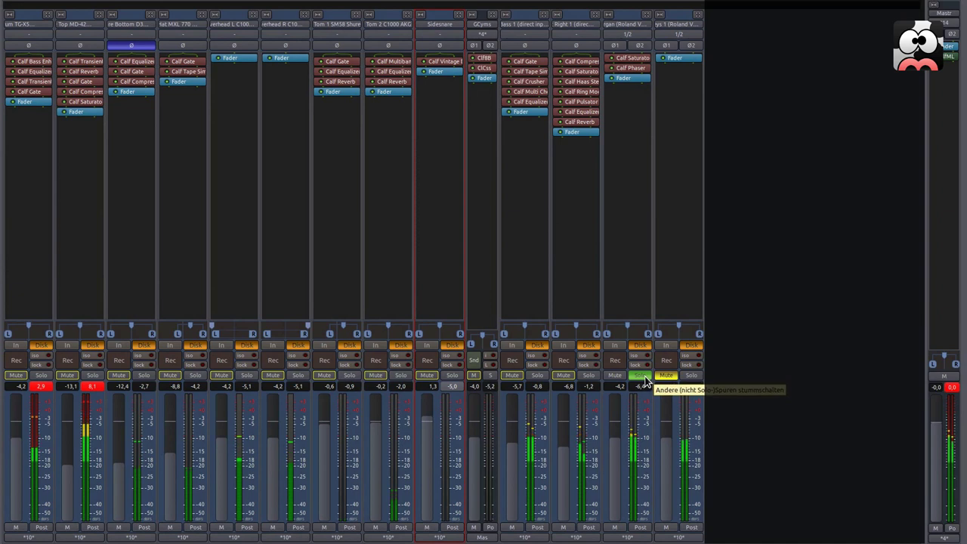
- Reopen the organ's Saturator and set its pre-filter highpass to about 68 Hz, comparing against the bypassed sound
{"action": "double_click", "coordinate": [631, 58]}
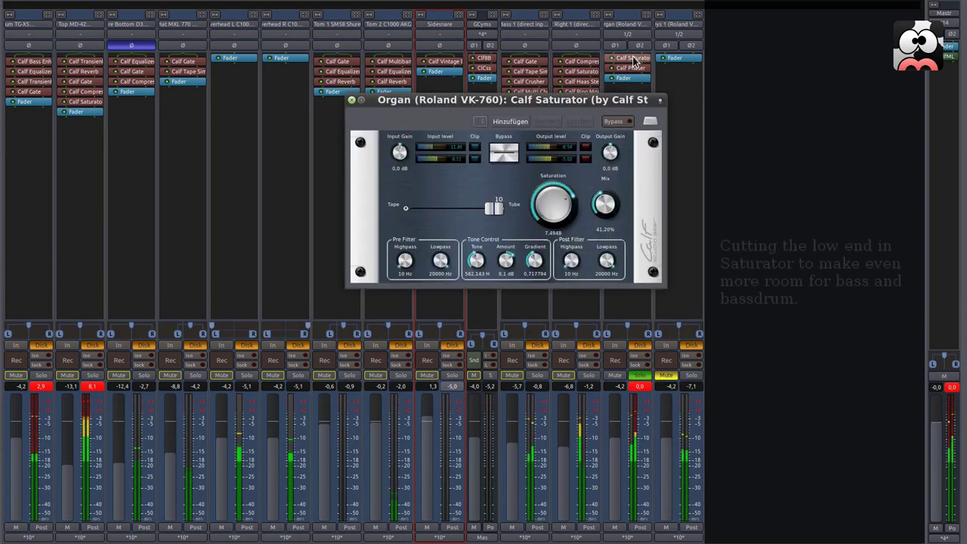
{"action": "left_click_drag", "start_coordinate": [404, 261], "coordinate": [401, 234]}
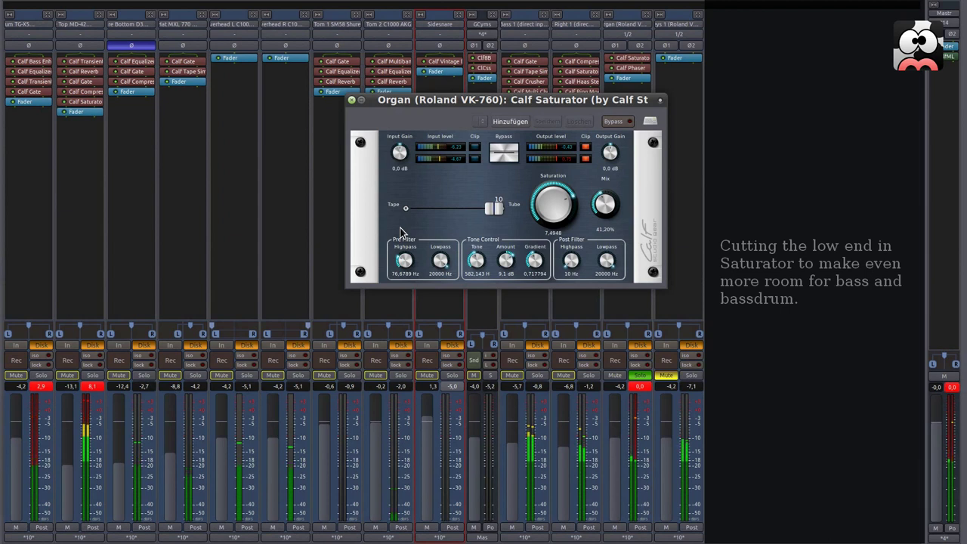
{"action": "left_click", "coordinate": [501, 157]}
{"action": "left_click_drag", "start_coordinate": [405, 261], "coordinate": [406, 264]}
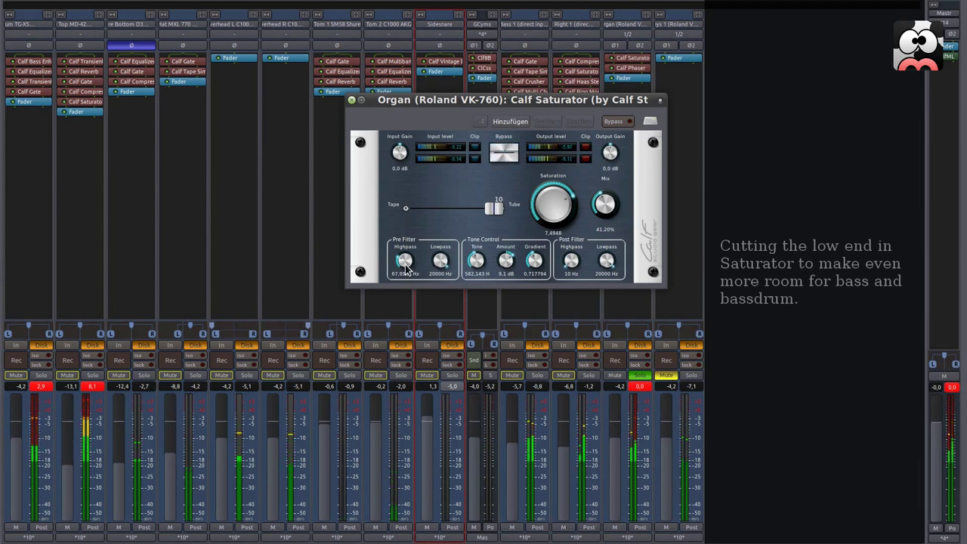
- Close the organ's Saturator, unsolo the Organ track, reset its peak meter and lower its fader to -5.9 dB
{"action": "left_click", "coordinate": [351, 99]}
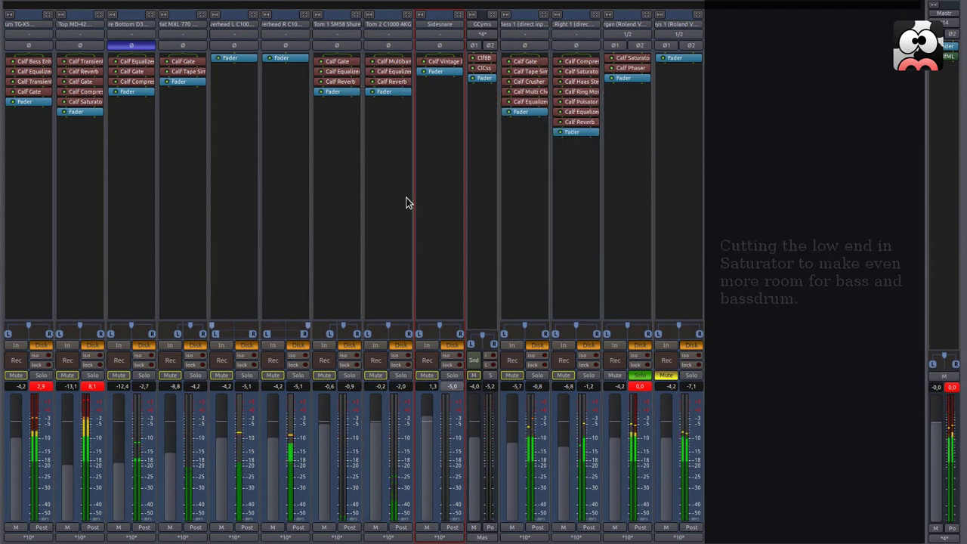
{"action": "left_click", "coordinate": [640, 376]}
{"action": "left_click", "coordinate": [641, 386]}
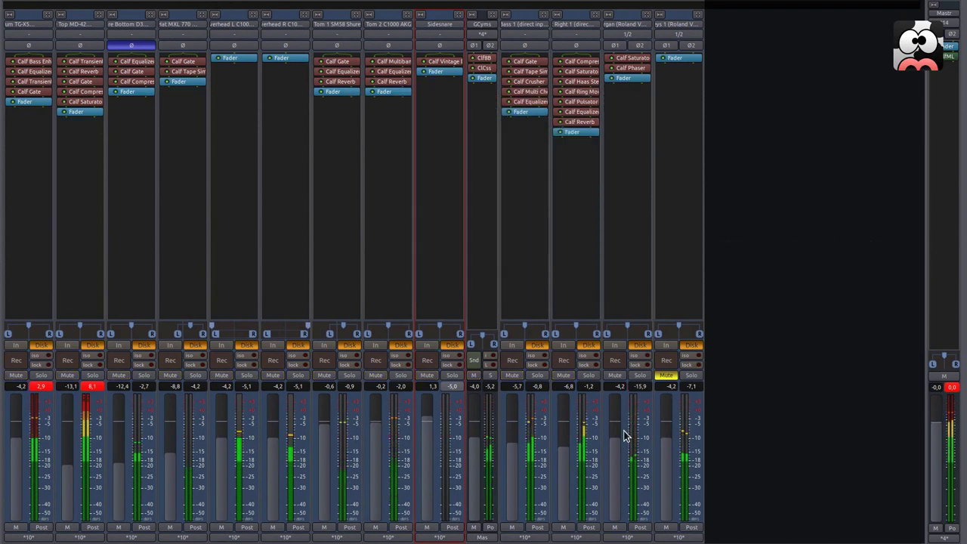
{"action": "left_click_drag", "start_coordinate": [616, 449], "coordinate": [619, 455]}
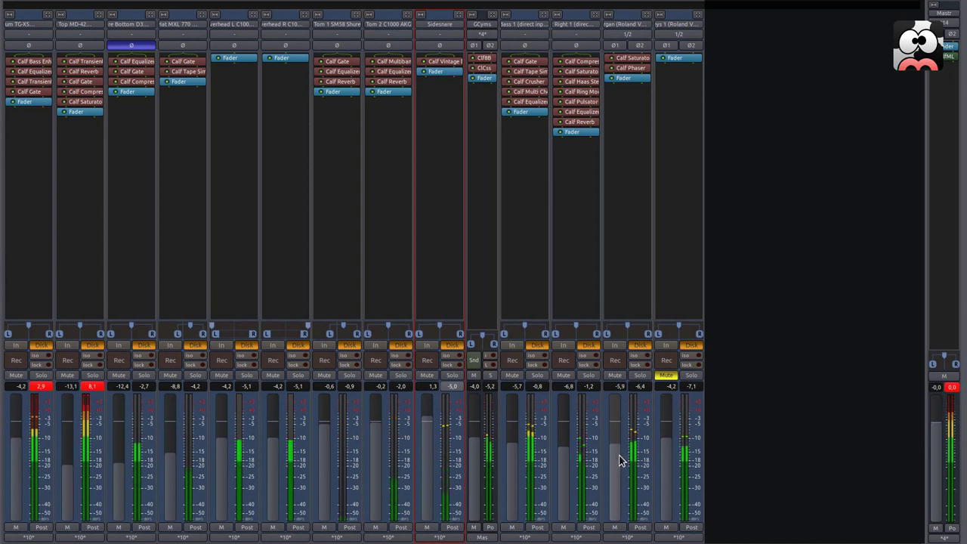
- Solo the Right 1 guitar and Organ tracks together and set their faders to -7.5 dB and -5.4 dB
{"action": "left_click", "coordinate": [588, 376]}
{"action": "left_click", "coordinate": [640, 376]}
{"action": "mouse_move", "coordinate": [615, 456]}
{"action": "left_mouse_down"}
{"action": "mouse_move", "coordinate": [562, 460]}
{"action": "mouse_move", "coordinate": [619, 454]}
{"action": "left_mouse_up"}
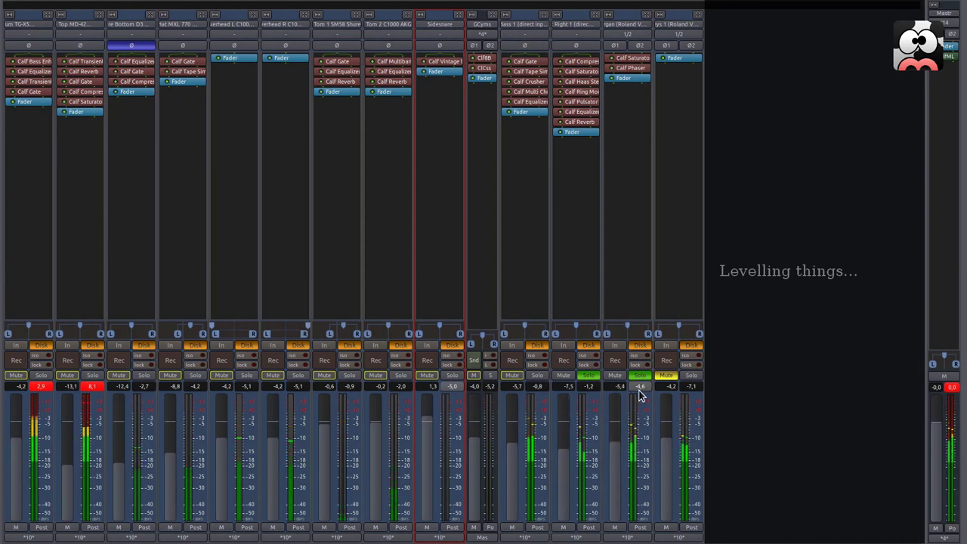
- Lower the organ Saturator's tone frequency, and rebalance the unsoloed organ and guitar faders to -5.8 dB and -7.1 dB
{"action": "double_click", "coordinate": [631, 59]}
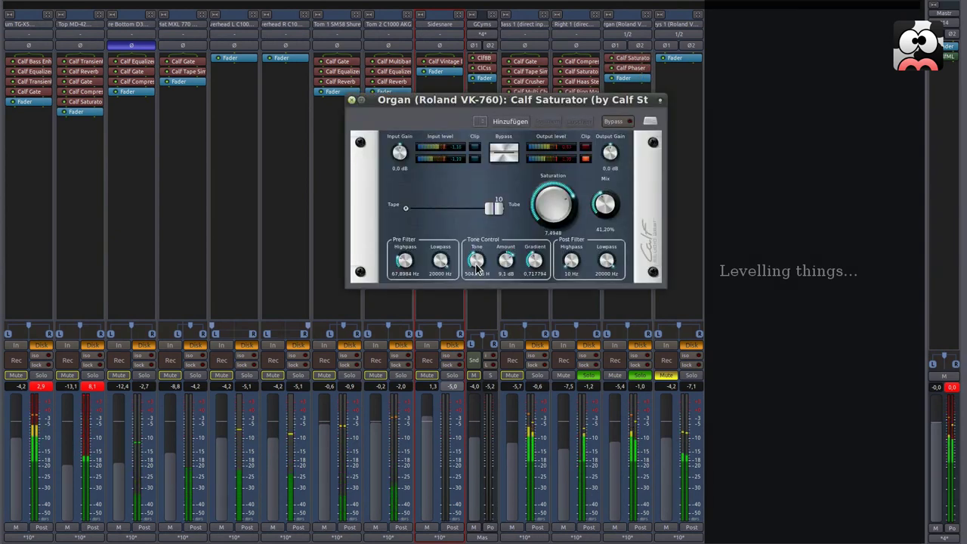
{"action": "left_click", "coordinate": [353, 100]}
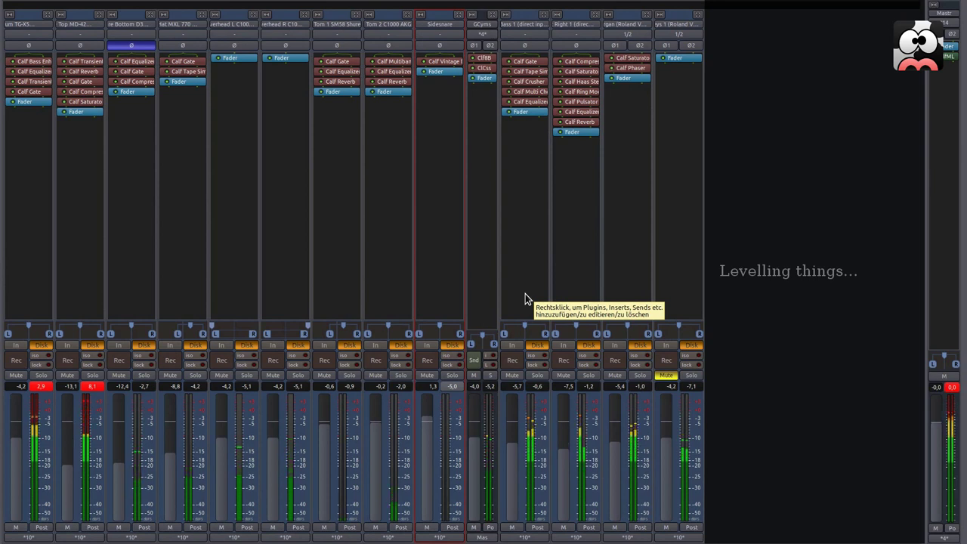
{"action": "left_click_drag", "start_coordinate": [616, 449], "coordinate": [566, 457]}
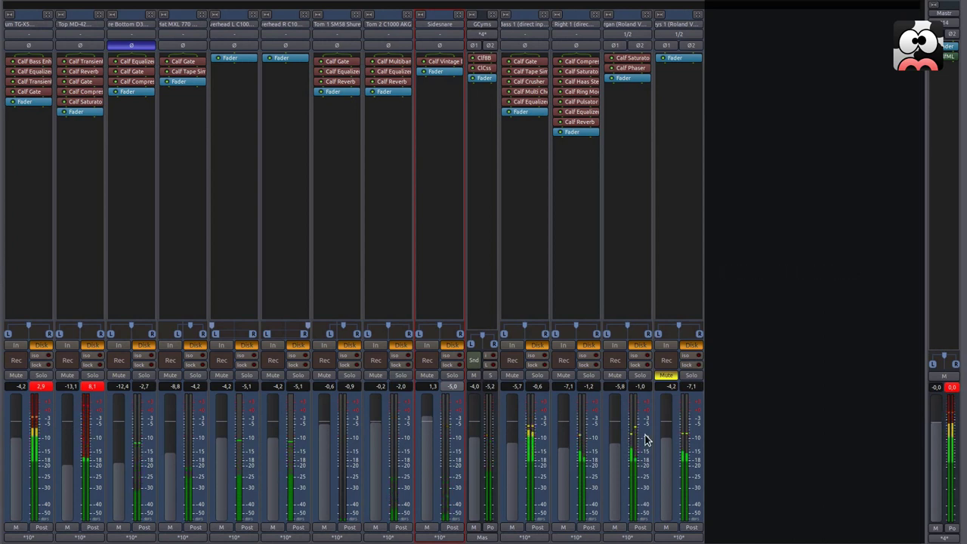
- Unmute the Keys 1 track, set its fader to -4.9 dB and solo it
{"action": "left_click", "coordinate": [666, 376]}
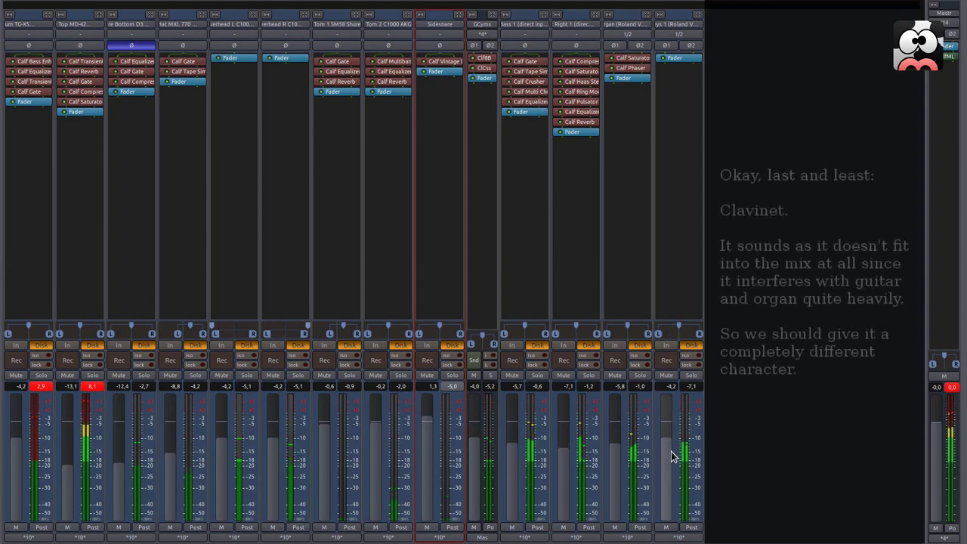
{"action": "left_click_drag", "start_coordinate": [669, 450], "coordinate": [673, 454]}
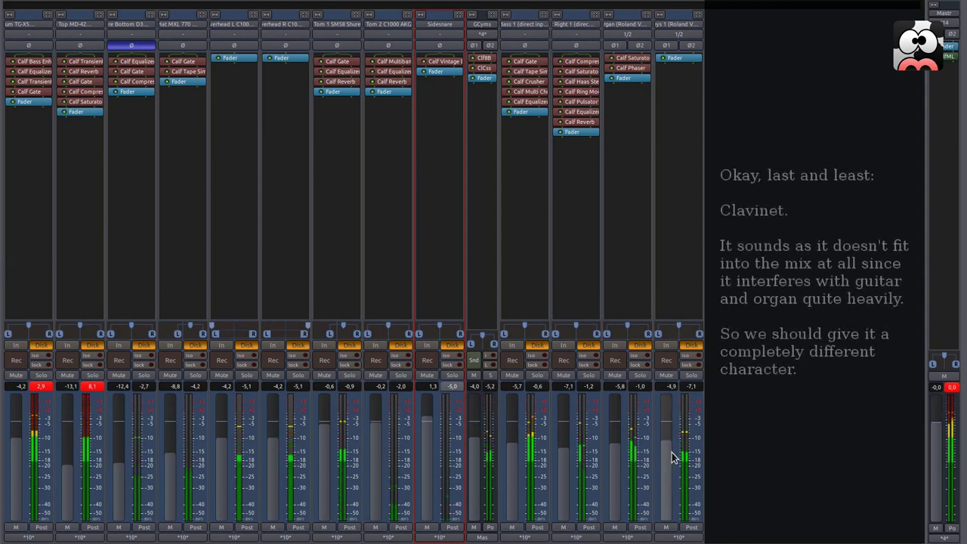
{"action": "left_click", "coordinate": [689, 376]}
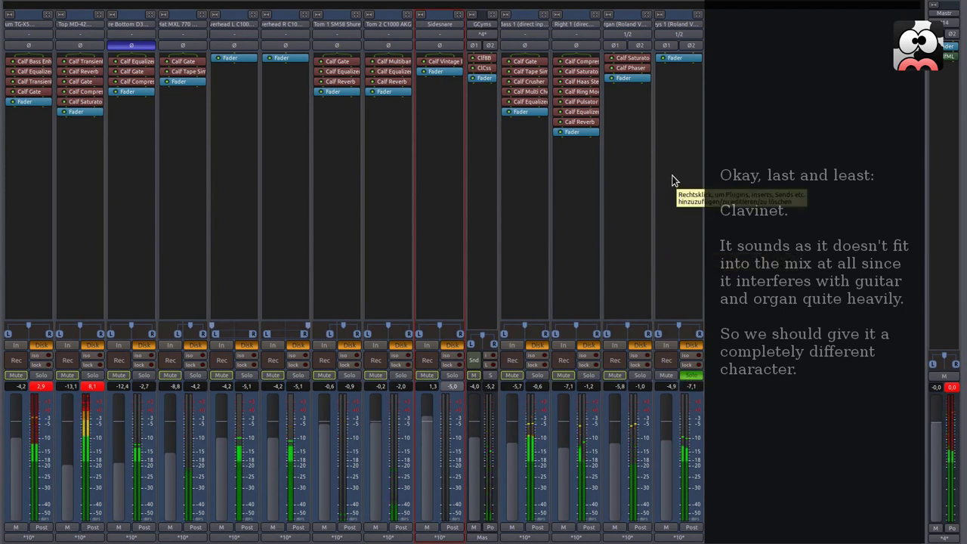
- Insert a Calf Envelope Filter on the Keys 1 track and open it
{"action": "right_click", "coordinate": [682, 60]}
{"action": "mouse_move", "coordinate": [699, 66]}
{"action": "mouse_move", "coordinate": [865, 64]}
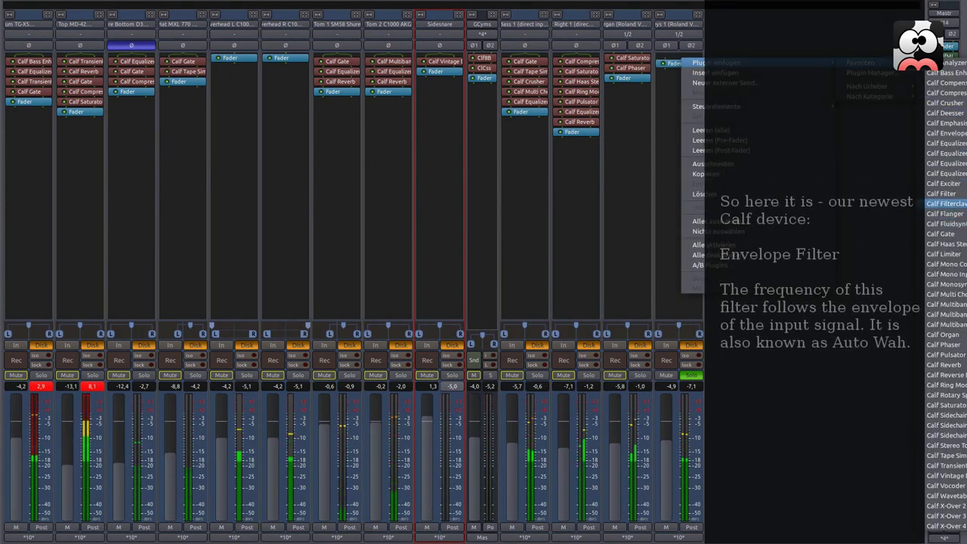
{"action": "left_click", "coordinate": [944, 133]}
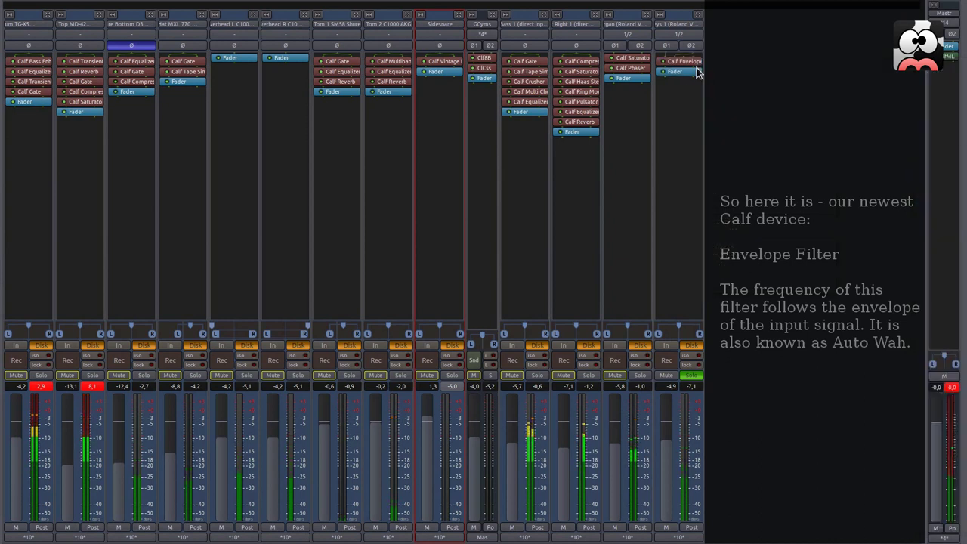
{"action": "double_click", "coordinate": [684, 65]}
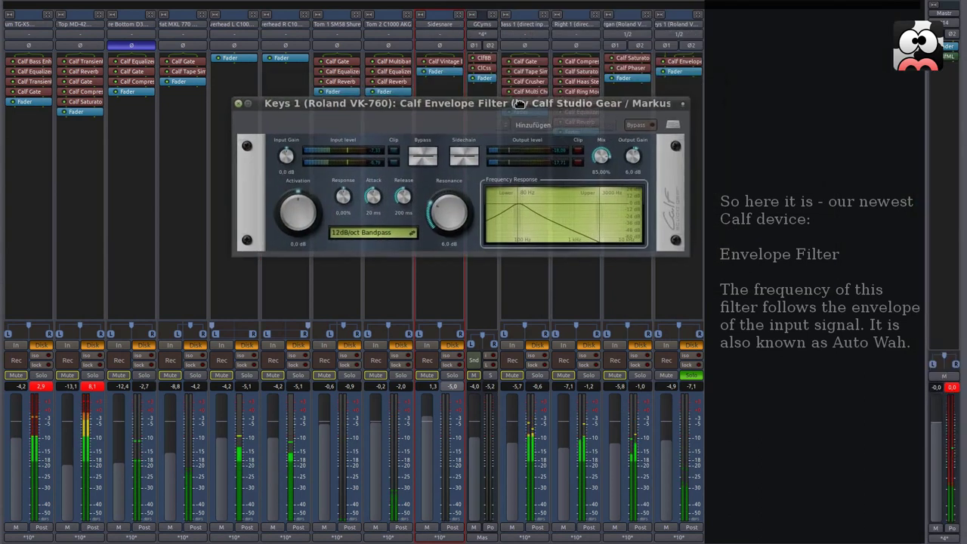
- Set the Envelope Filter's activation to 15.2 dB, response 20%, attack about 68 ms, release about 305 ms and resonance 9.7 dB, compare with bypass and close it
{"action": "left_click_drag", "start_coordinate": [300, 254], "coordinate": [301, 249]}
{"action": "scroll", "coordinate": [301, 254], "scroll_direction": "up", "scroll_amount": 11}
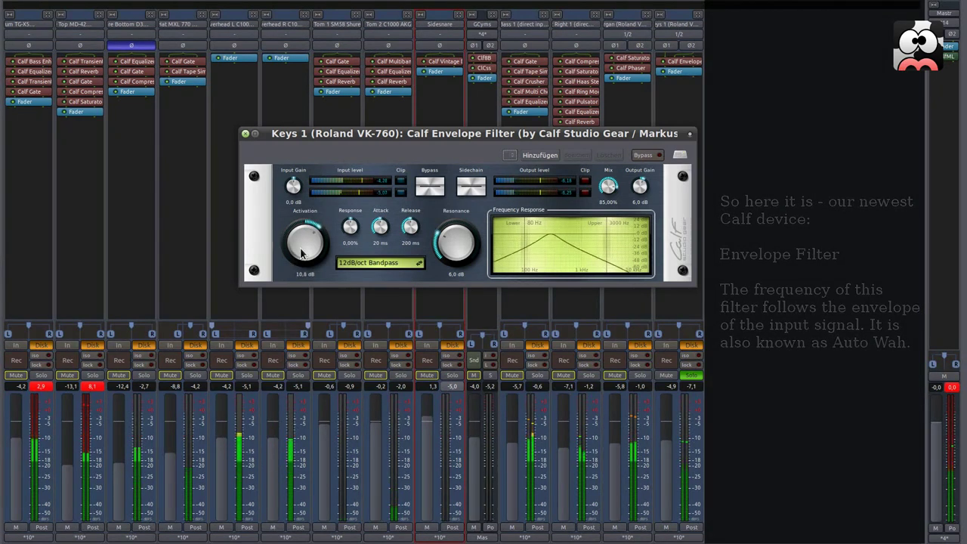
{"action": "scroll", "coordinate": [301, 254], "scroll_direction": "up", "scroll_amount": 1}
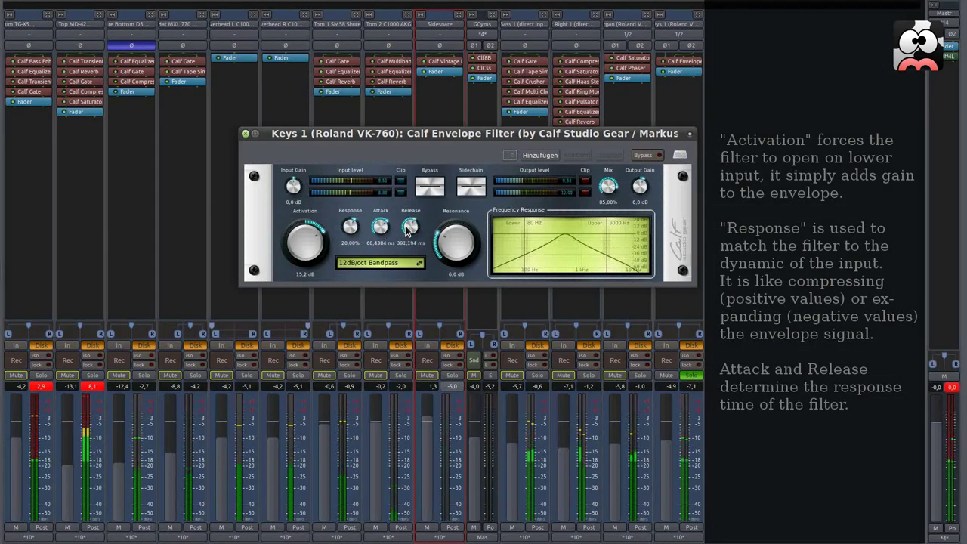
{"action": "scroll", "coordinate": [407, 231], "scroll_direction": "down", "scroll_amount": 1}
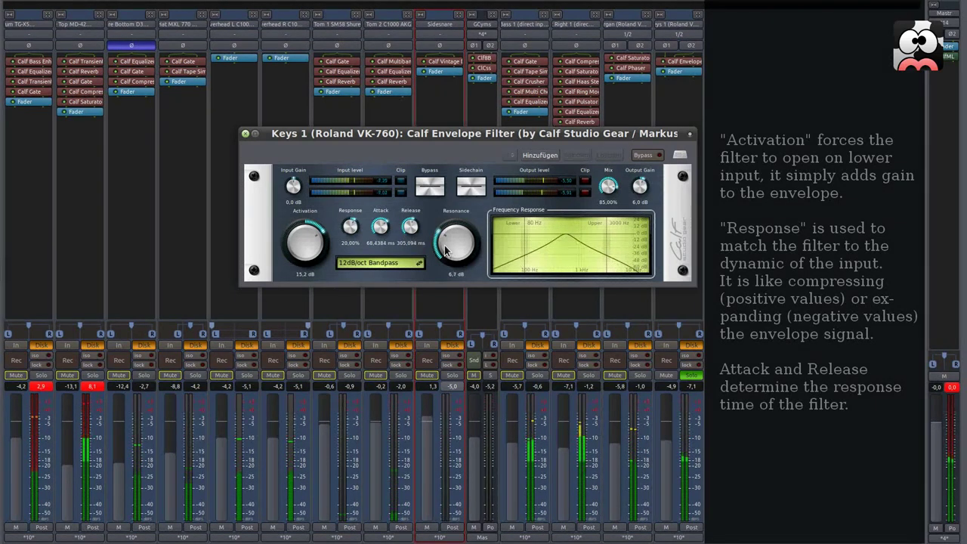
{"action": "left_click_drag", "start_coordinate": [446, 251], "coordinate": [443, 234]}
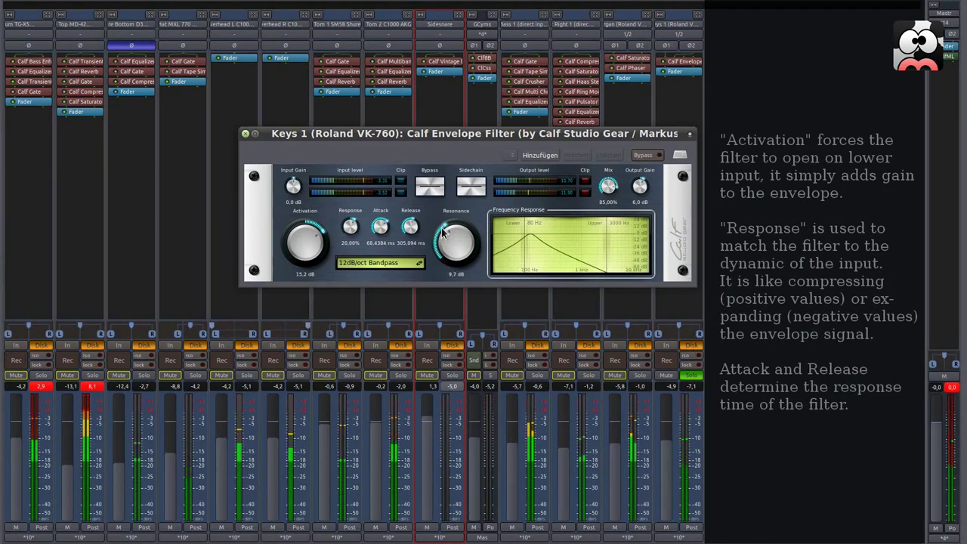
{"action": "left_click", "coordinate": [435, 187]}
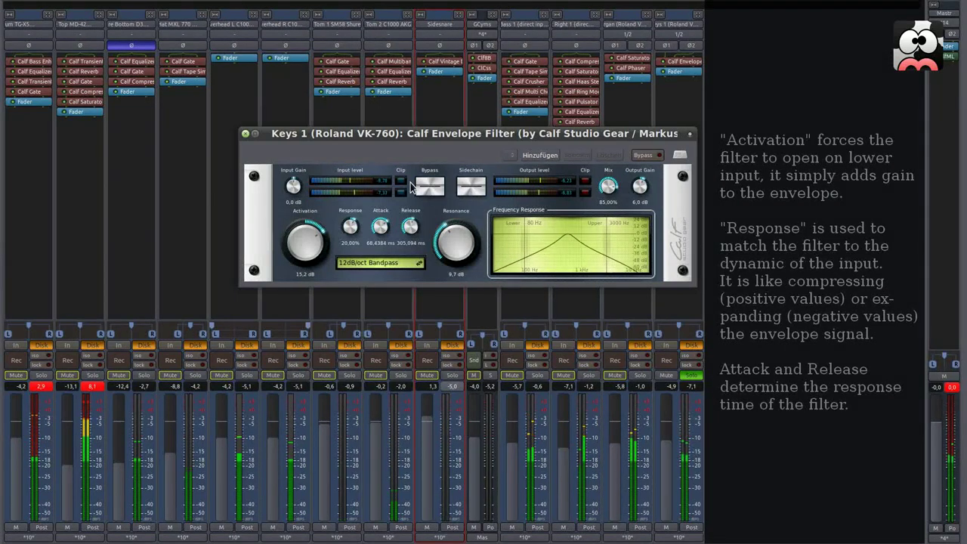
{"action": "left_click", "coordinate": [245, 133]}
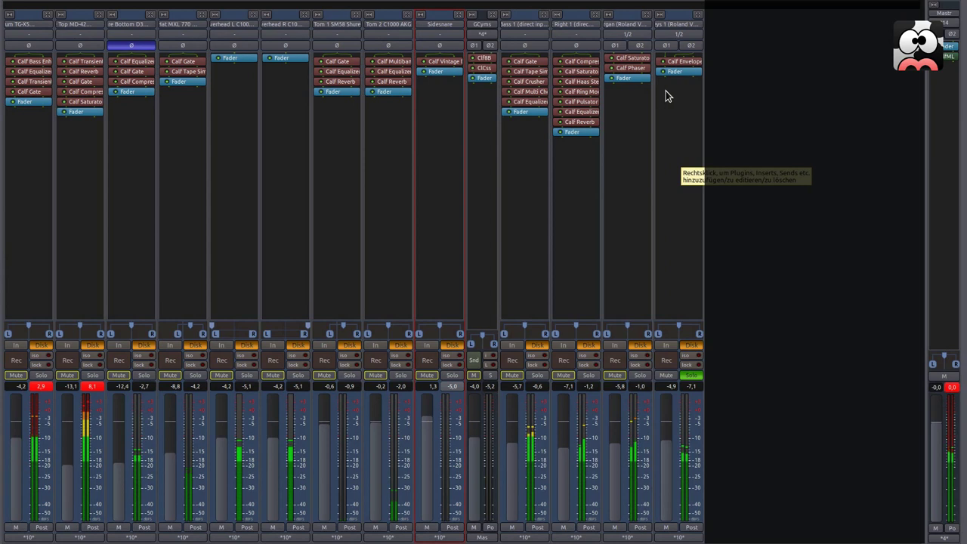
- Insert a Calf Transient Designer after the Envelope Filter on the Keys 1 track and open it
{"action": "right_click", "coordinate": [674, 67]}
{"action": "mouse_move", "coordinate": [861, 67]}
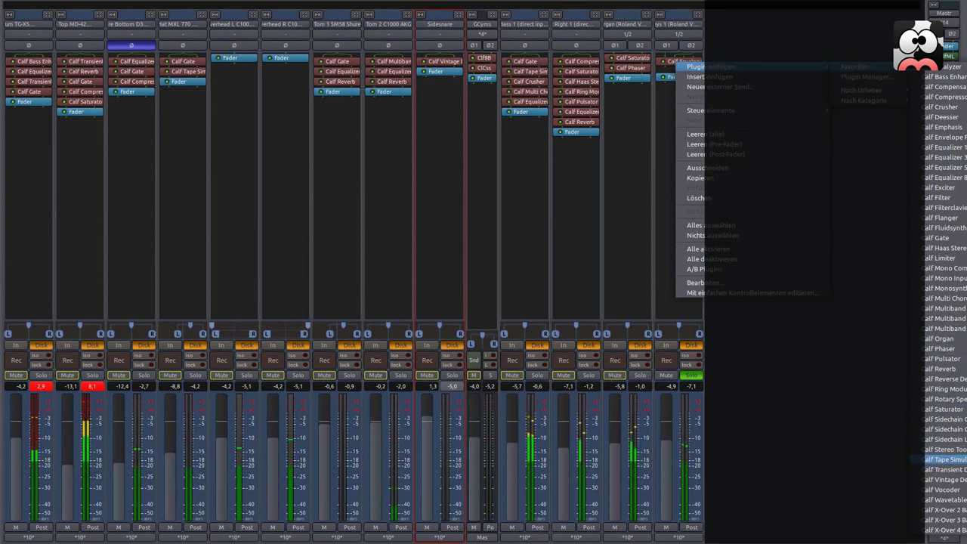
{"action": "left_click", "coordinate": [944, 459]}
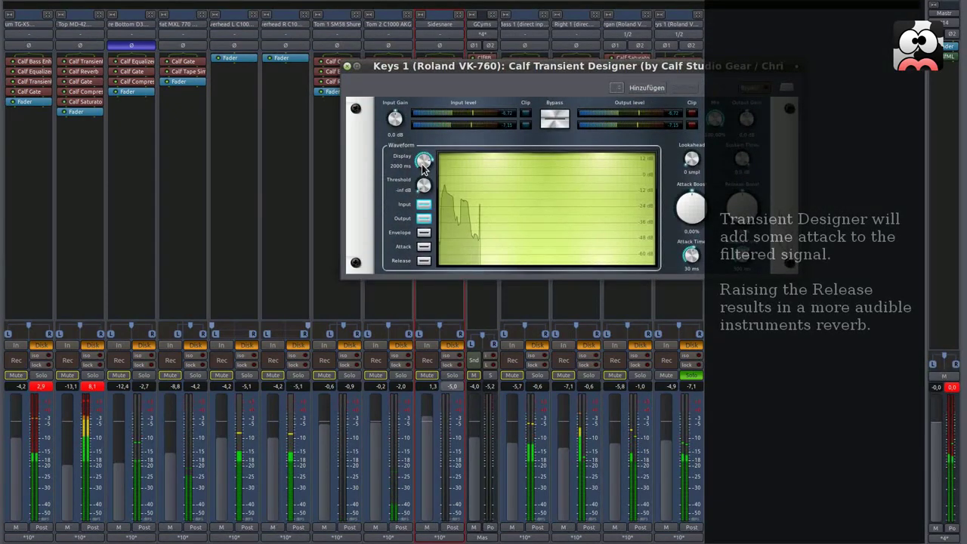
- Set the Transient Designer's display to about 869 ms, attack boost to 16.8% and attack time to about 14.5 ms, and close it
{"action": "scroll", "coordinate": [423, 166], "scroll_direction": "down", "scroll_amount": 3}
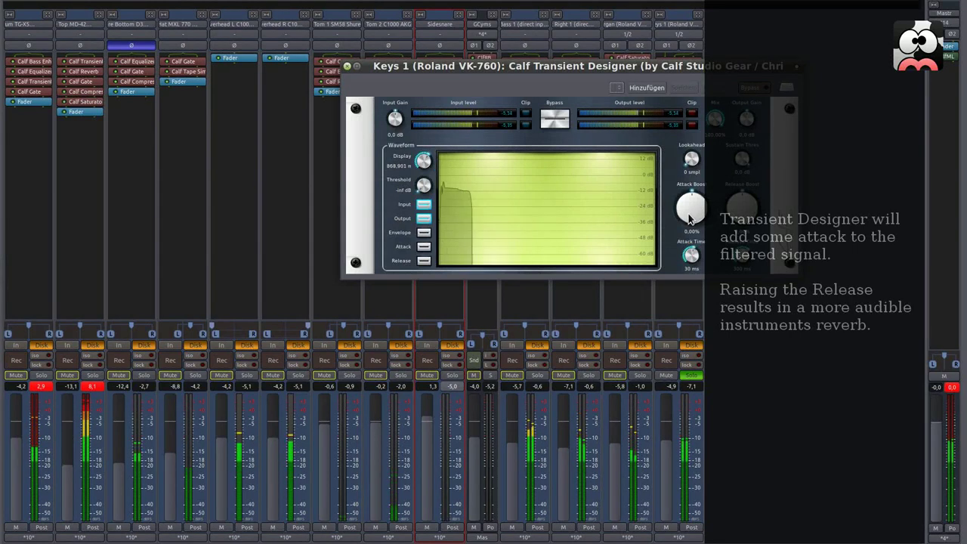
{"action": "left_click_drag", "start_coordinate": [689, 219], "coordinate": [689, 191]}
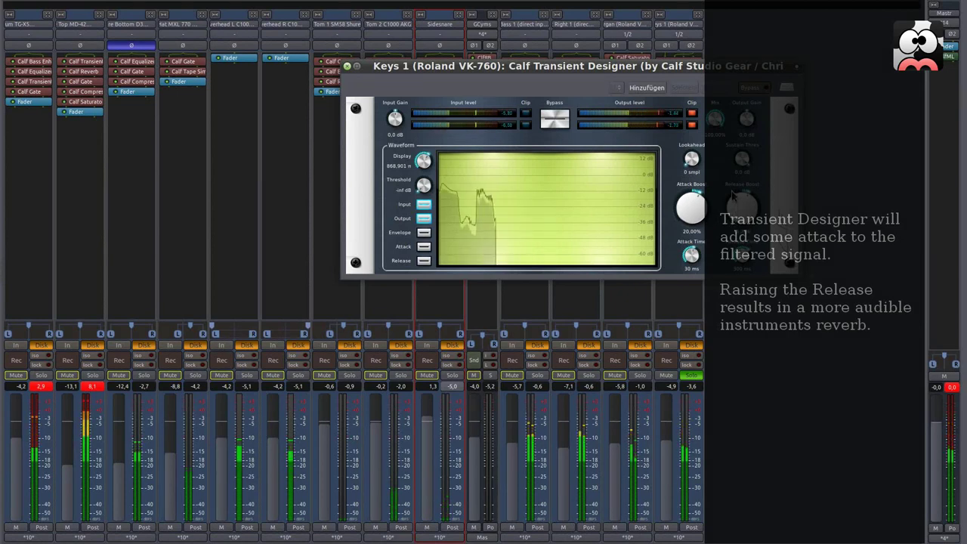
{"action": "left_click_drag", "start_coordinate": [690, 214], "coordinate": [691, 216]}
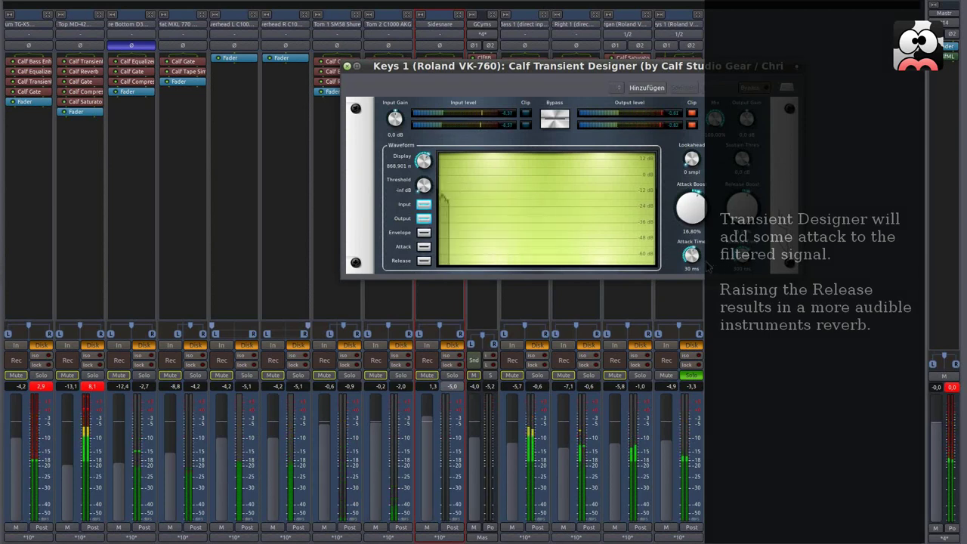
{"action": "left_click_drag", "start_coordinate": [691, 254], "coordinate": [692, 256]}
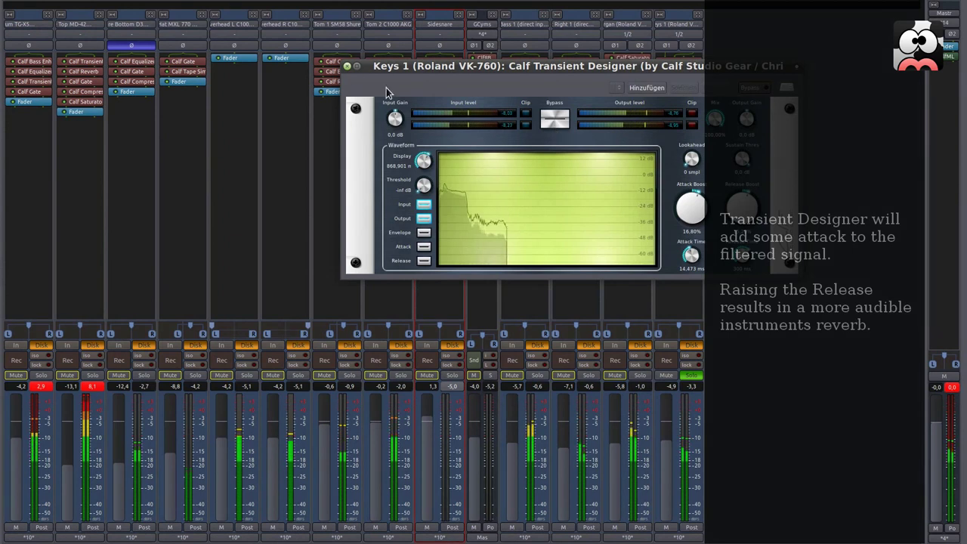
{"action": "left_click", "coordinate": [347, 67]}
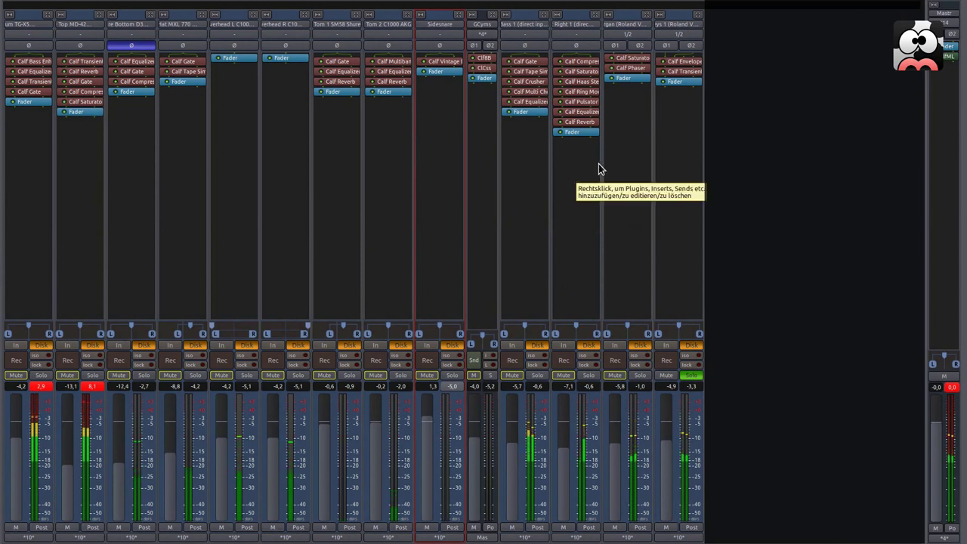
- Insert a Calf Crusher after the Transient Designer on the Keys 1 track, open it and move its window fully into view
{"action": "right_click", "coordinate": [679, 83]}
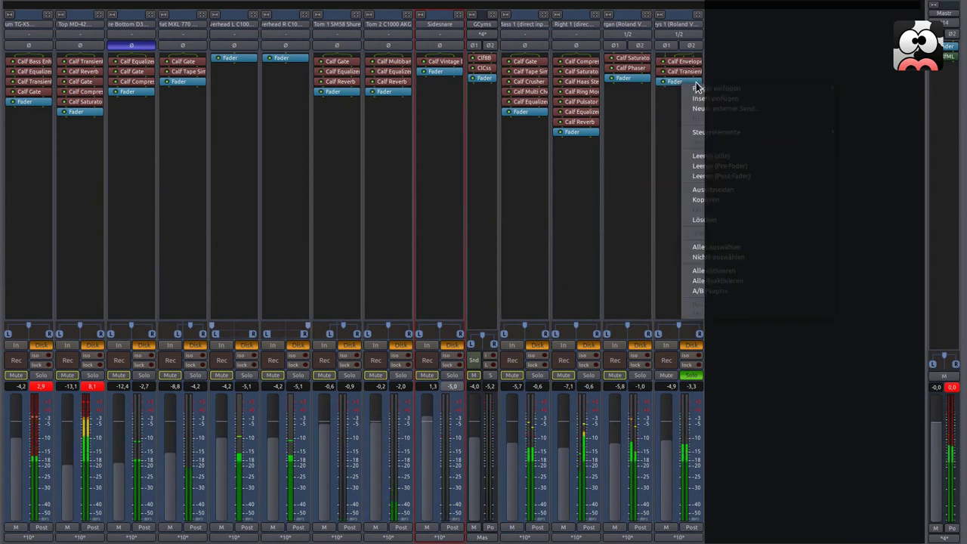
{"action": "mouse_move", "coordinate": [707, 88]}
{"action": "mouse_move", "coordinate": [862, 89]}
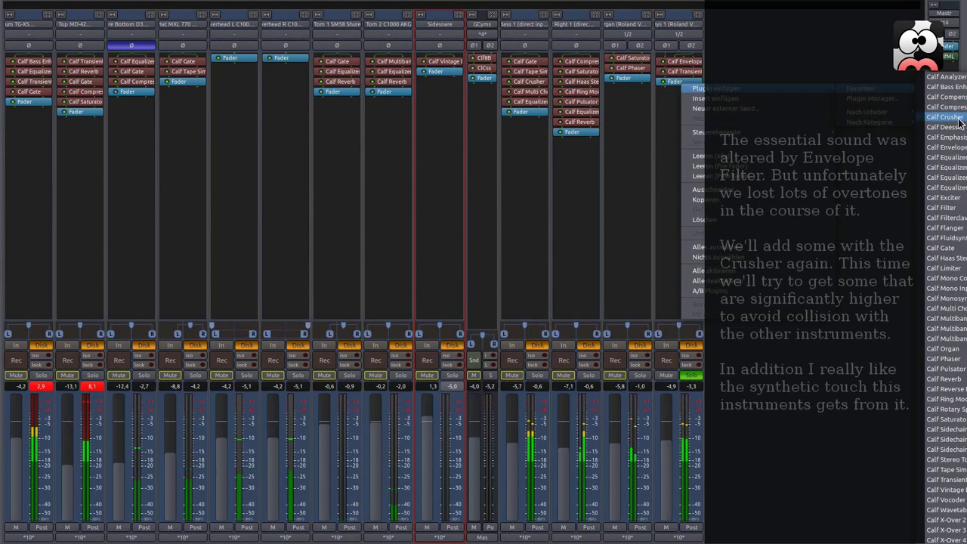
{"action": "left_click", "coordinate": [944, 117]}
{"action": "left_click_drag", "start_coordinate": [690, 92], "coordinate": [686, 85]}
{"action": "double_click", "coordinate": [685, 84]}
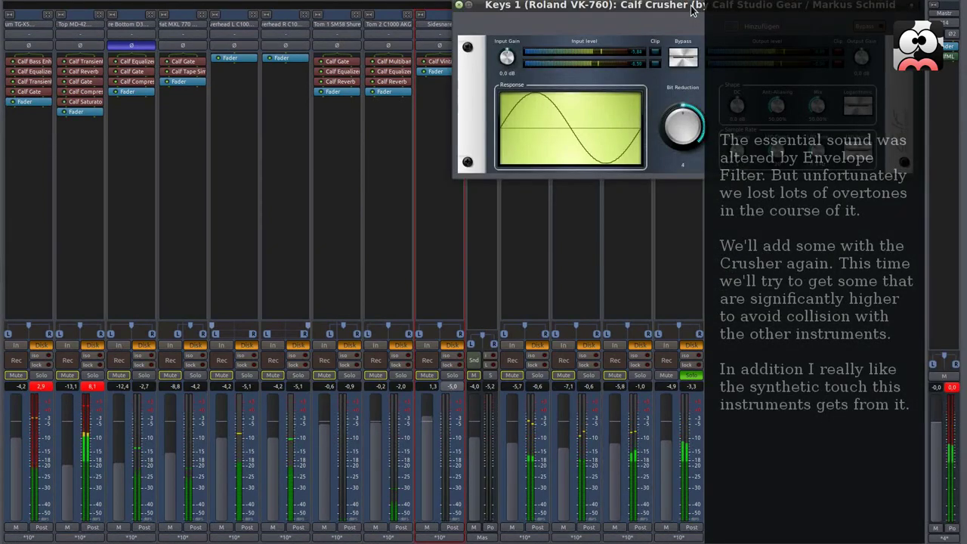
{"action": "left_click_drag", "start_coordinate": [693, 14], "coordinate": [580, 81]}
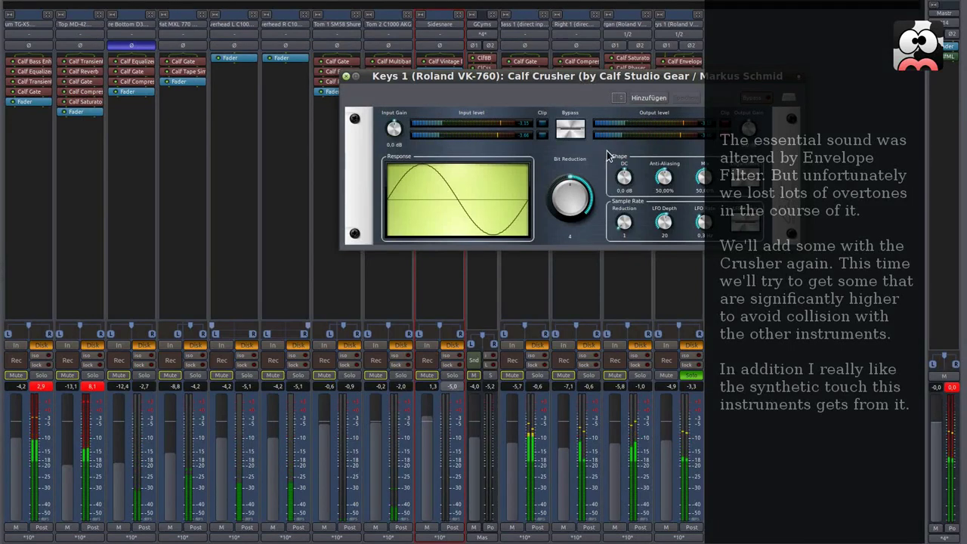
- Set the Crusher's bit reduction to about 2.57, DC to -4.1 dB, anti-aliasing to 40% and mix to about 54%
{"action": "left_click_drag", "start_coordinate": [698, 181], "coordinate": [711, 71]}
{"action": "left_click_drag", "start_coordinate": [564, 194], "coordinate": [563, 215]}
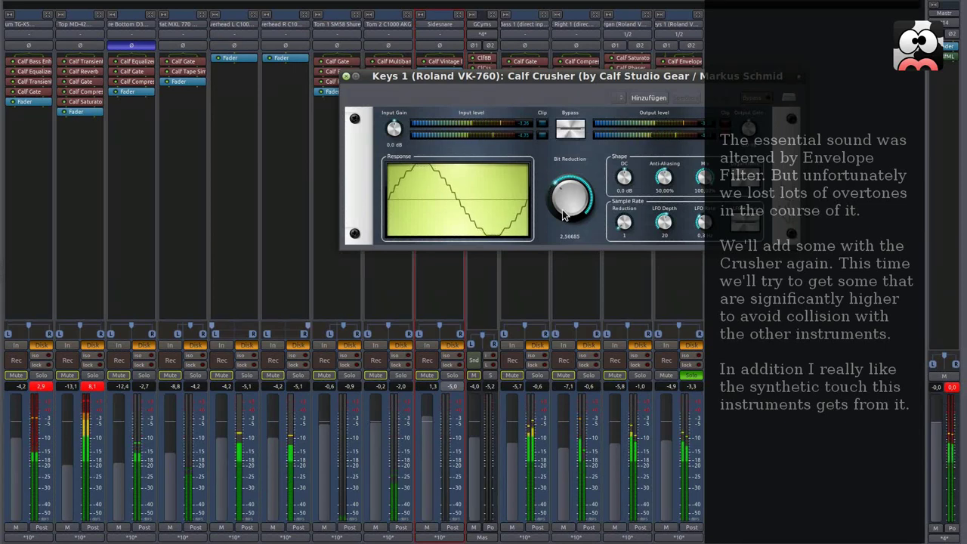
{"action": "left_click_drag", "start_coordinate": [705, 176], "coordinate": [703, 260]}
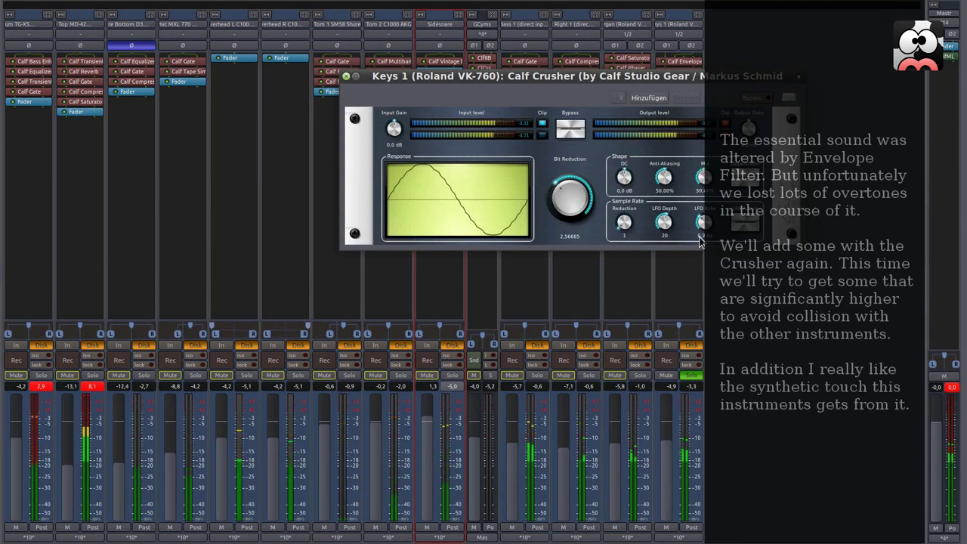
{"action": "left_click_drag", "start_coordinate": [698, 234], "coordinate": [697, 230]}
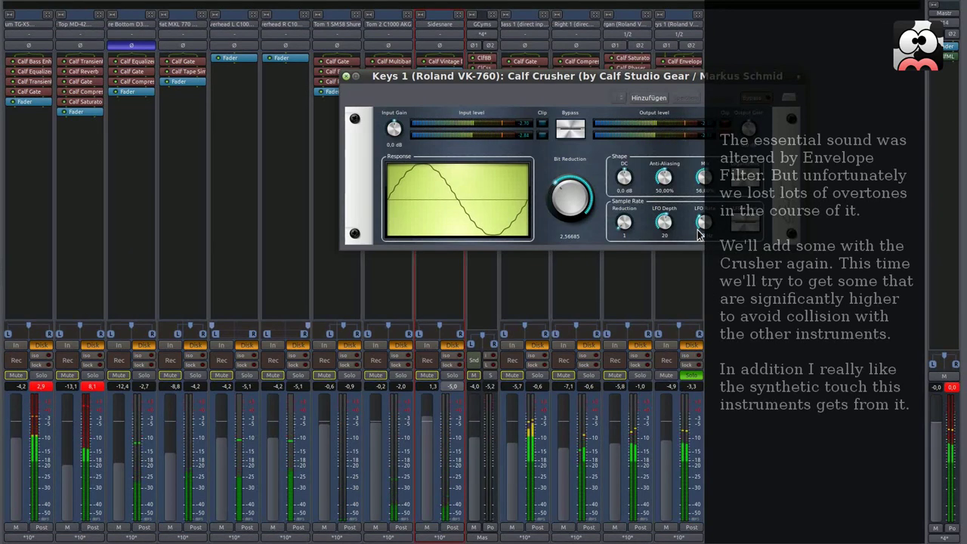
{"action": "left_click_drag", "start_coordinate": [623, 178], "coordinate": [618, 208]}
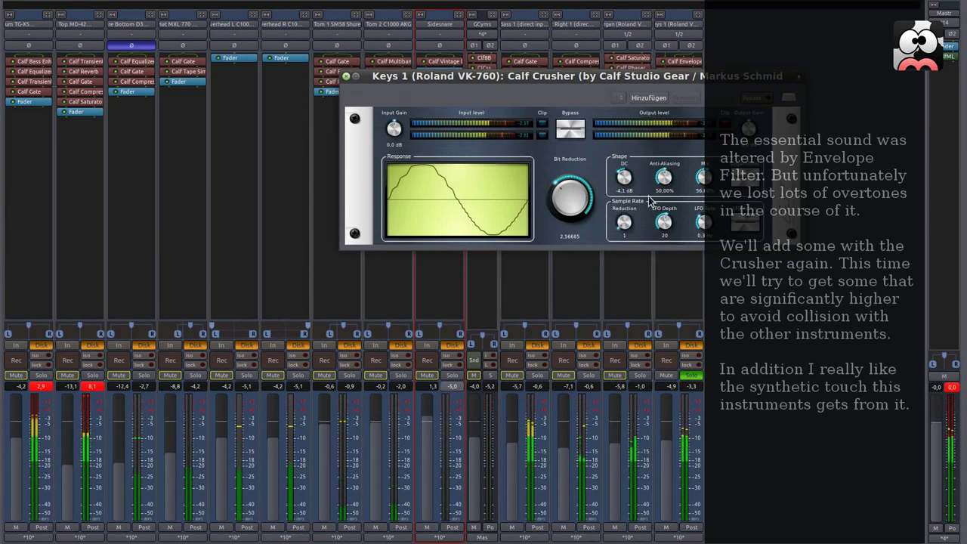
{"action": "left_click_drag", "start_coordinate": [666, 187], "coordinate": [668, 263]}
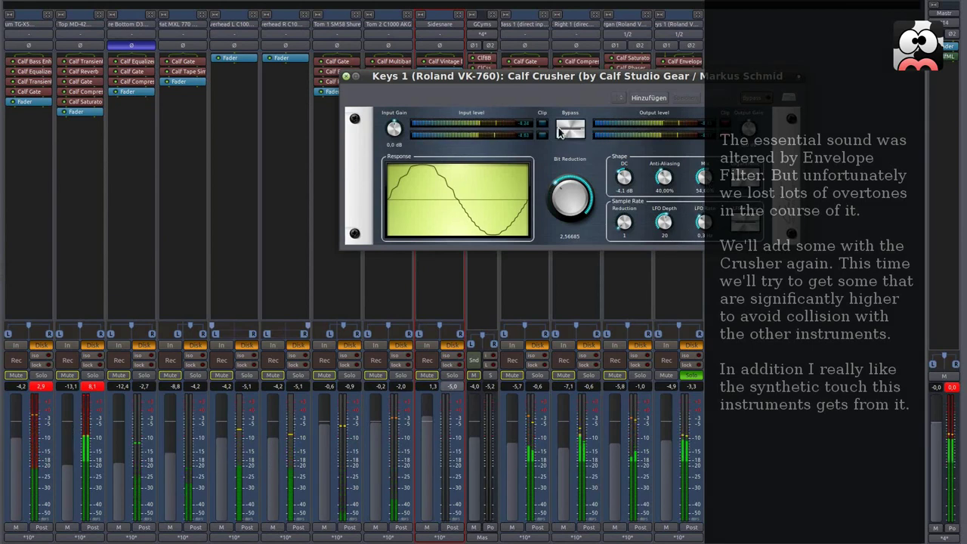
- Compare the Crusher bypassed and active, set its bit reduction to about 2.57 and DC to -3.9 dB, and close it
{"action": "scroll", "coordinate": [574, 213], "scroll_direction": "down", "scroll_amount": 2}
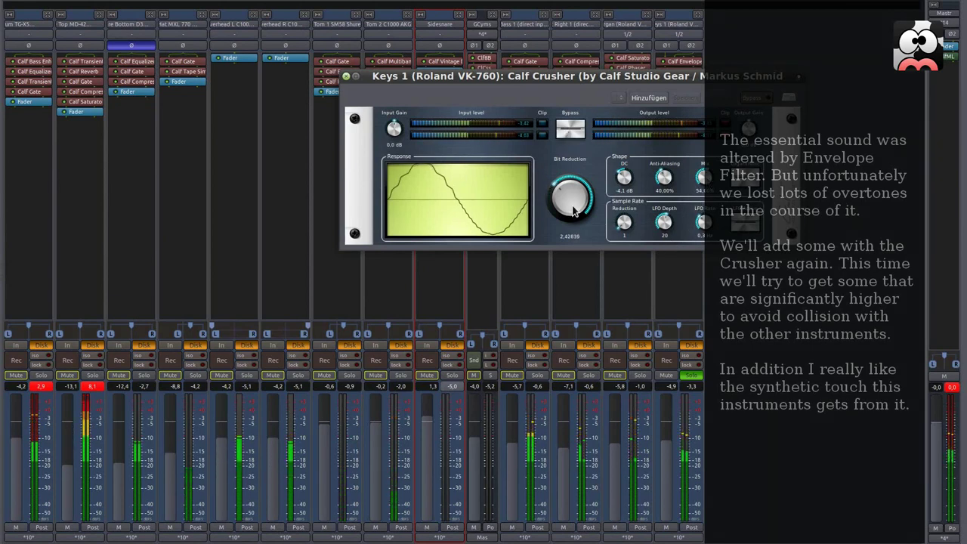
{"action": "left_click", "coordinate": [570, 130]}
{"action": "left_click", "coordinate": [570, 130]}
{"action": "scroll", "coordinate": [574, 216], "scroll_direction": "up", "scroll_amount": 3}
{"action": "scroll", "coordinate": [574, 216], "scroll_direction": "down", "scroll_amount": 1}
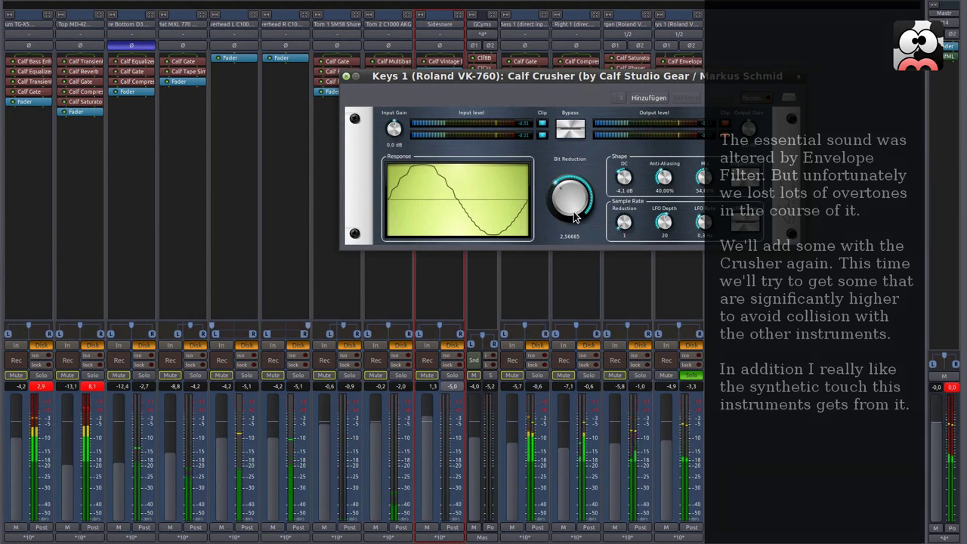
{"action": "scroll", "coordinate": [627, 182], "scroll_direction": "up", "scroll_amount": 1}
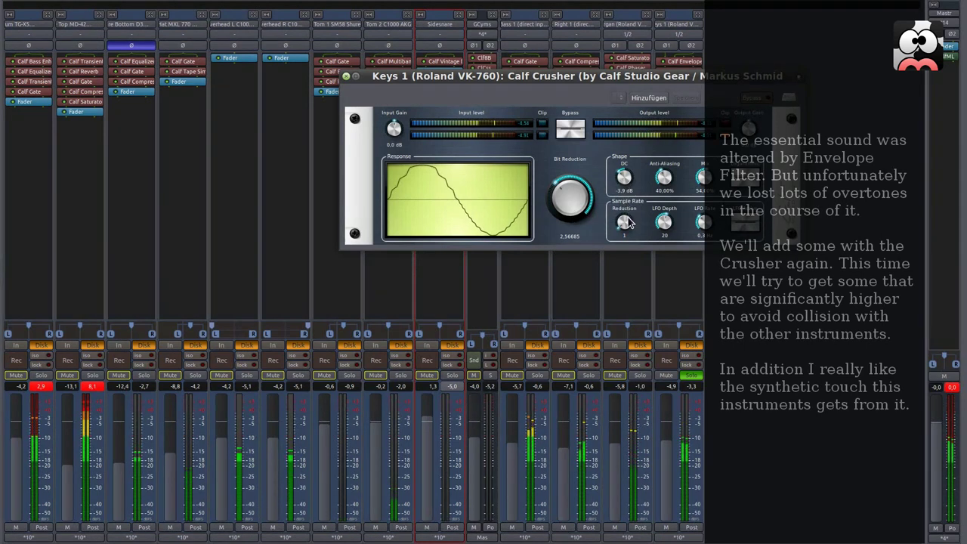
{"action": "left_click", "coordinate": [346, 76]}
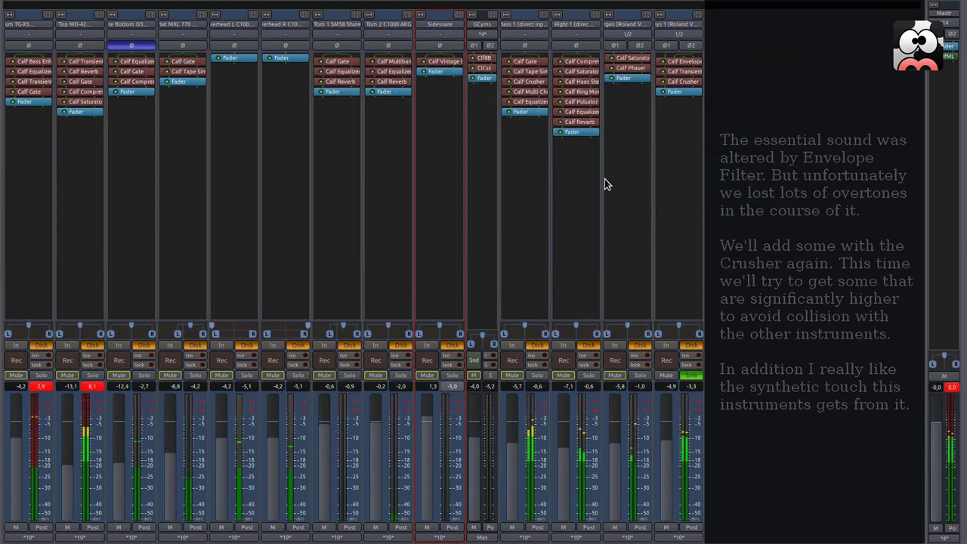
- Insert a Calf Compressor after the Crusher on the Keys 1 track, open it and move its window toward the middle of the mixer
{"action": "right_click", "coordinate": [691, 86]}
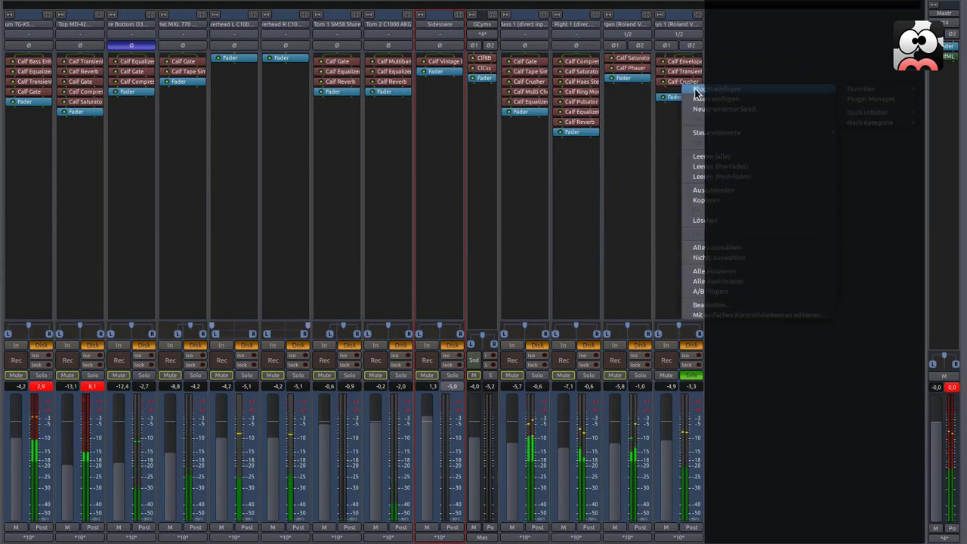
{"action": "mouse_move", "coordinate": [861, 89]}
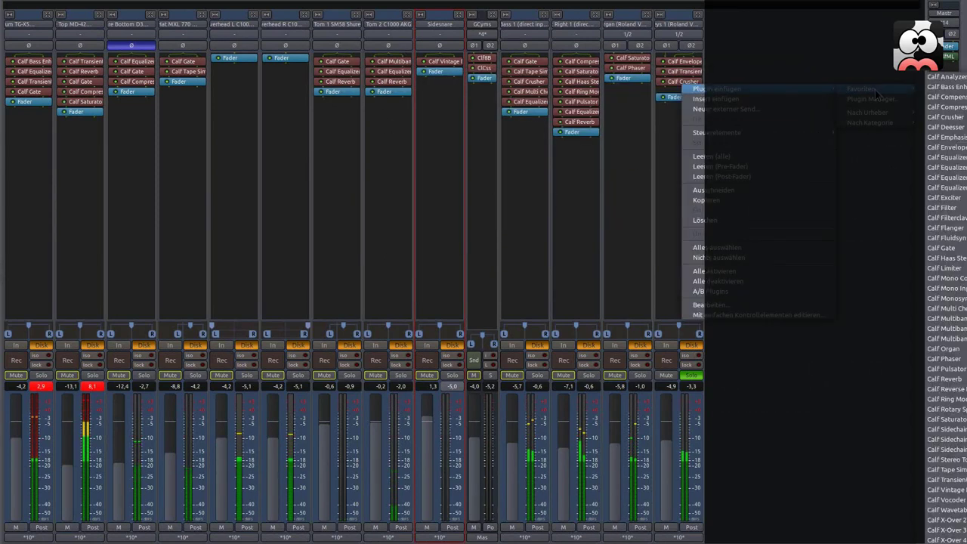
{"action": "left_click", "coordinate": [954, 107]}
{"action": "double_click", "coordinate": [688, 92]}
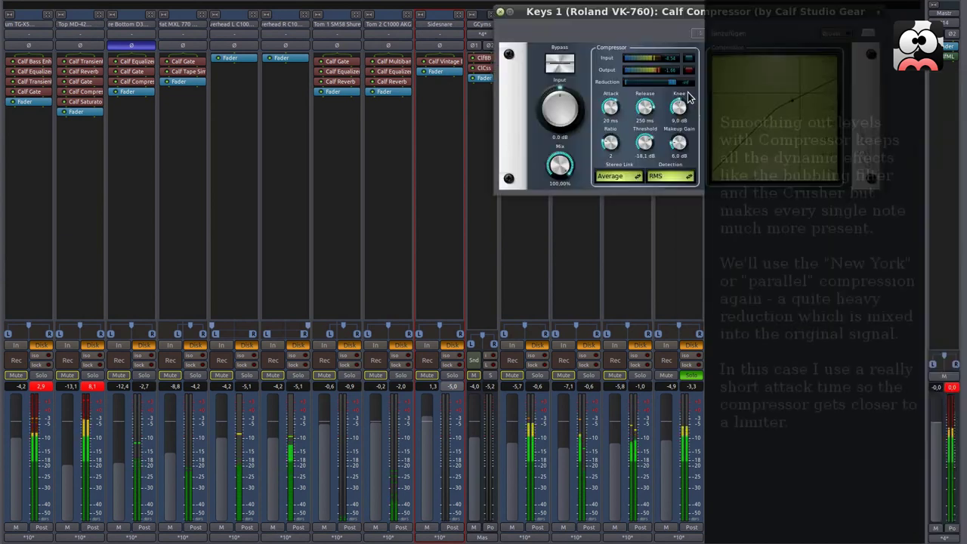
{"action": "left_click_drag", "start_coordinate": [729, 9], "coordinate": [565, 75]}
- Set the Compressor's attack to about 0.62 ms, release to about 41 ms, ratio to infinity and threshold to -20.0 dB
{"action": "left_click_drag", "start_coordinate": [458, 178], "coordinate": [455, 204]}
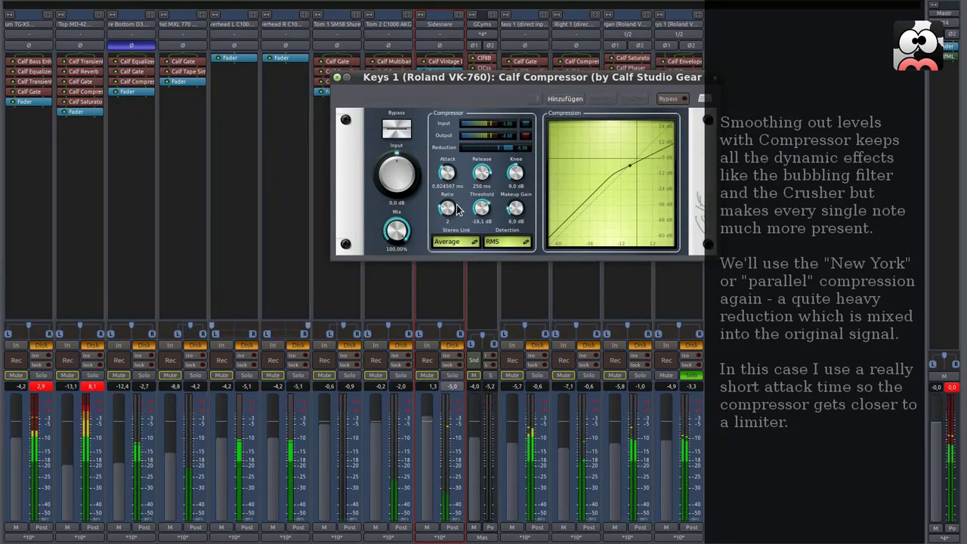
{"action": "left_click_drag", "start_coordinate": [473, 183], "coordinate": [491, 208]}
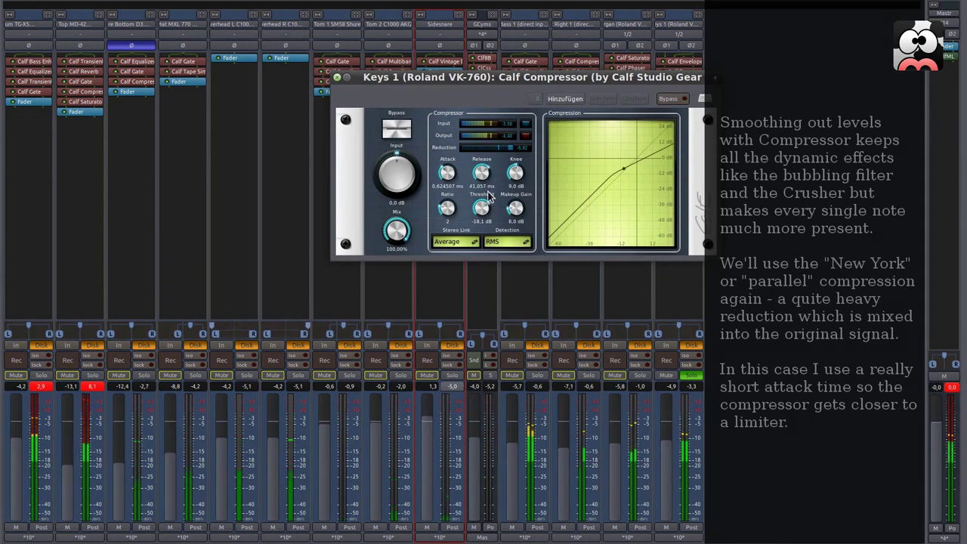
{"action": "left_click_drag", "start_coordinate": [445, 219], "coordinate": [457, 95]}
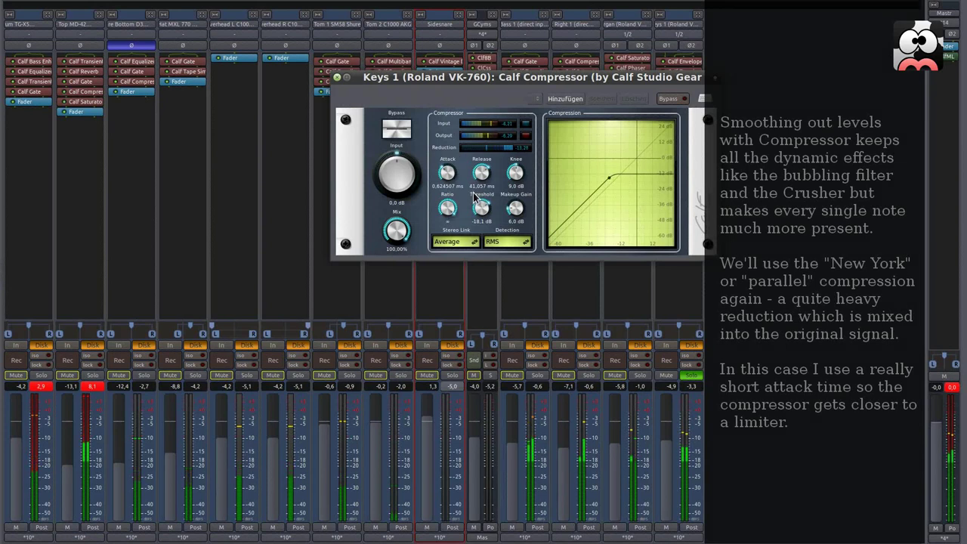
{"action": "left_click_drag", "start_coordinate": [483, 209], "coordinate": [483, 209]}
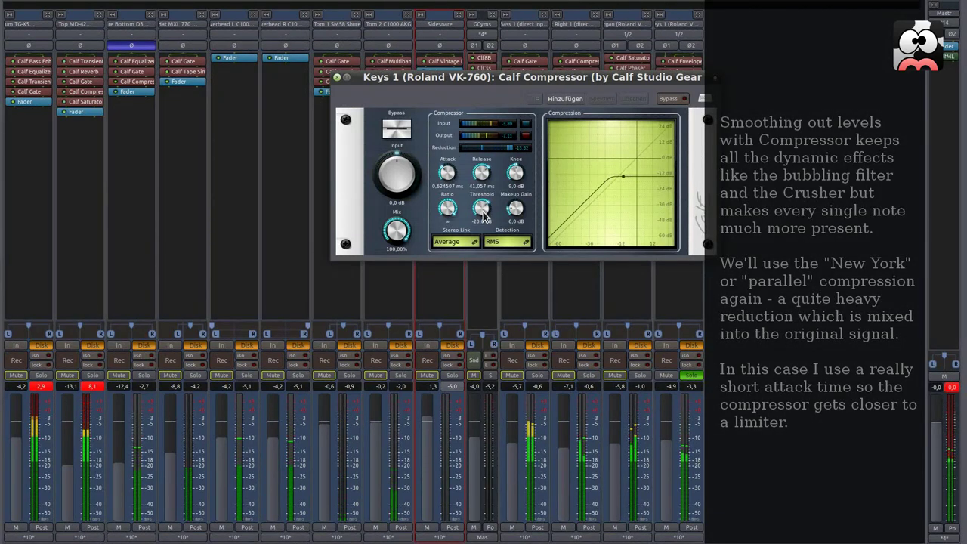
- Set the Compressor's mix to about 49.6% for parallel compression and close it
{"action": "left_click_drag", "start_coordinate": [392, 235], "coordinate": [400, 346]}
{"action": "left_click_drag", "start_coordinate": [396, 242], "coordinate": [418, 191]}
{"action": "left_click_drag", "start_coordinate": [398, 231], "coordinate": [399, 294]}
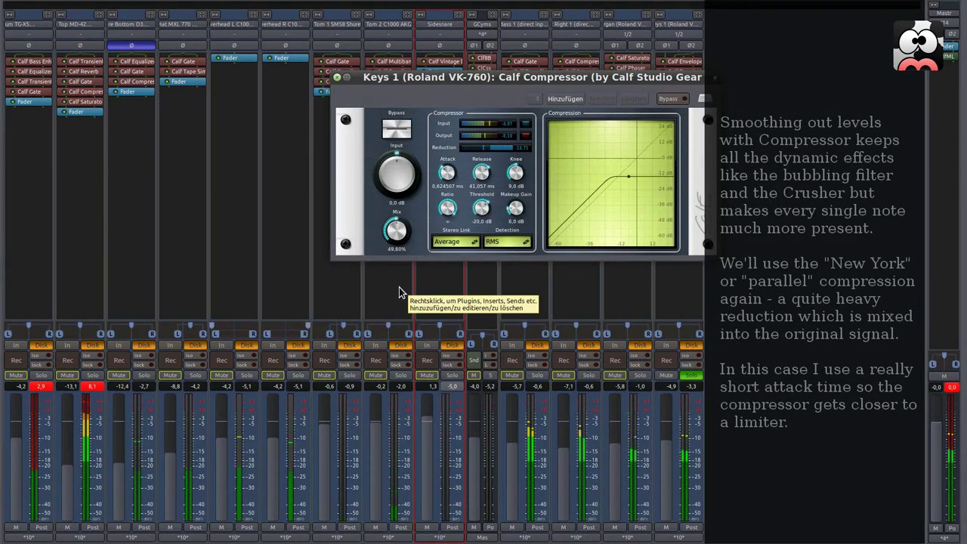
{"action": "left_click", "coordinate": [339, 77]}
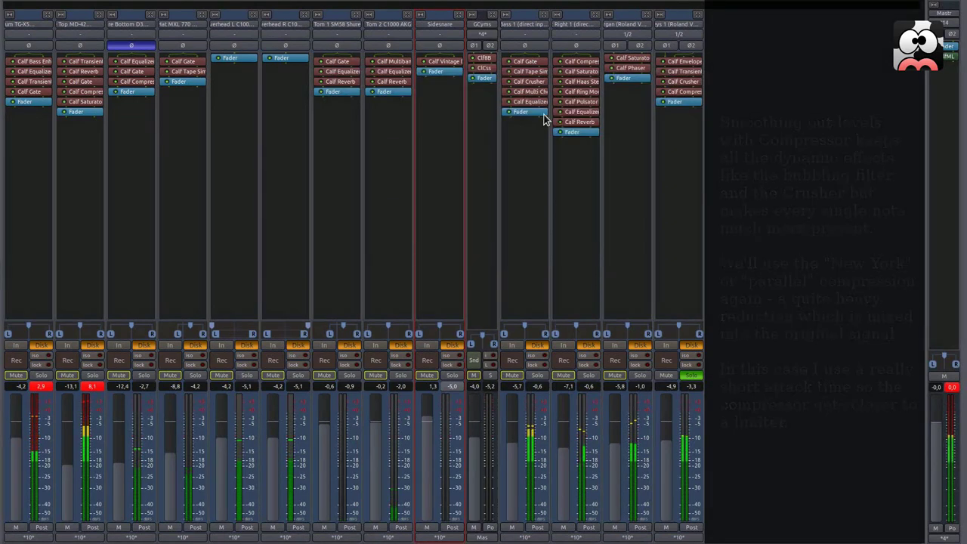
- Insert a Calf Multi Chorus after the Compressor on the Keys 1 track, open it and move its window fully into view
{"action": "right_click", "coordinate": [692, 103]}
{"action": "mouse_move", "coordinate": [730, 97]}
{"action": "mouse_move", "coordinate": [880, 121]}
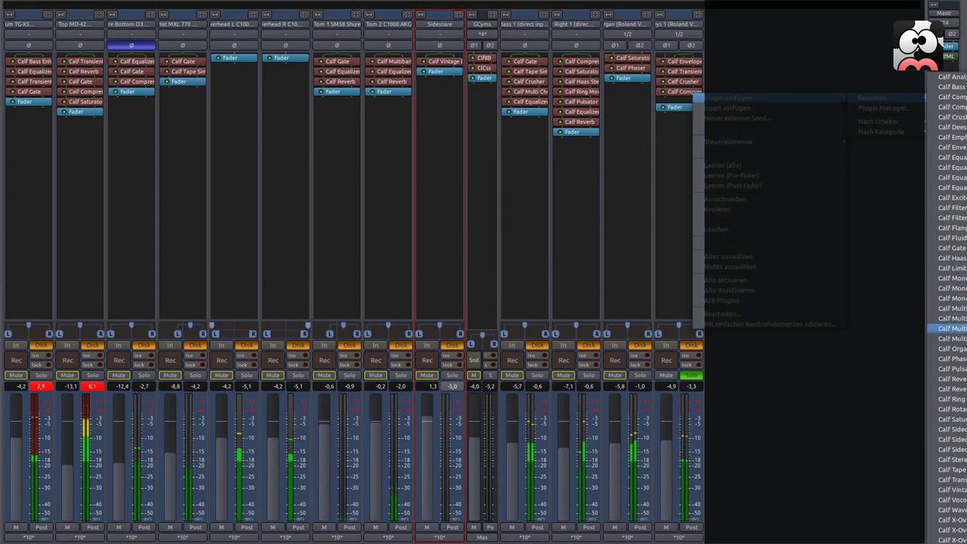
{"action": "left_click", "coordinate": [948, 329]}
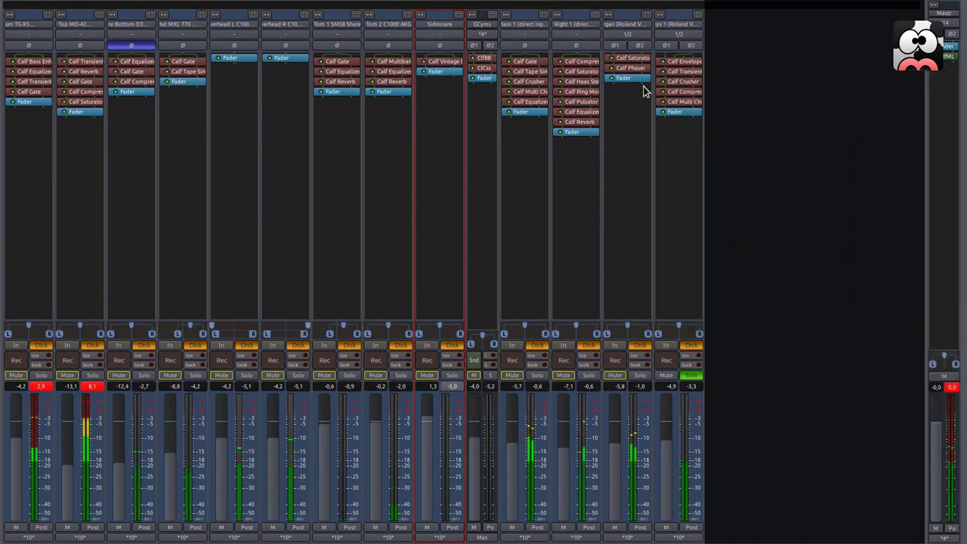
{"action": "double_click", "coordinate": [692, 105]}
{"action": "left_click_drag", "start_coordinate": [734, 11], "coordinate": [475, 113]}
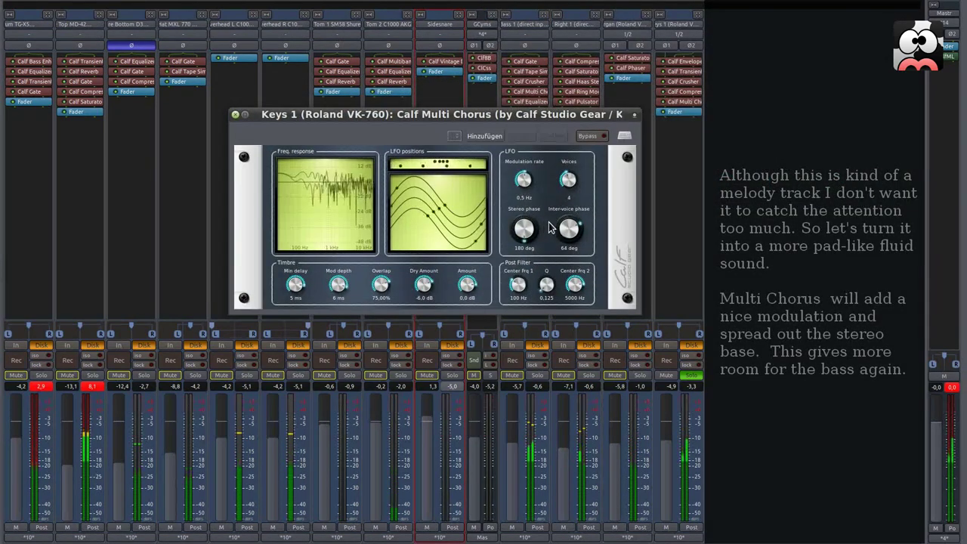
- Set the Multi Chorus to 8 voices, stereo phase about 255°, inter-voice phase about 251°, dry amount -0.2 dB and amount -5.3 dB, and close it
{"action": "left_click_drag", "start_coordinate": [525, 236], "coordinate": [522, 204]}
{"action": "left_click_drag", "start_coordinate": [565, 234], "coordinate": [570, 283]}
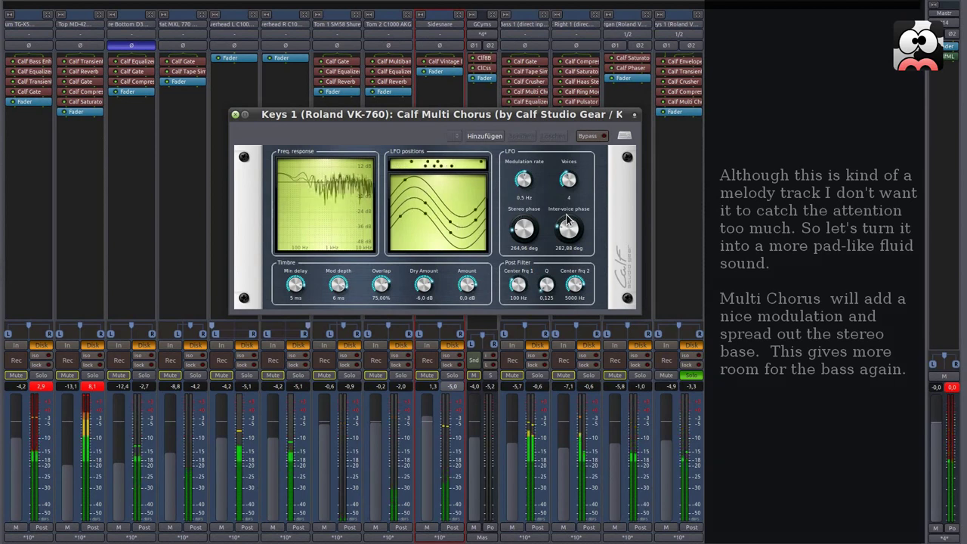
{"action": "left_click_drag", "start_coordinate": [571, 185], "coordinate": [572, 122]}
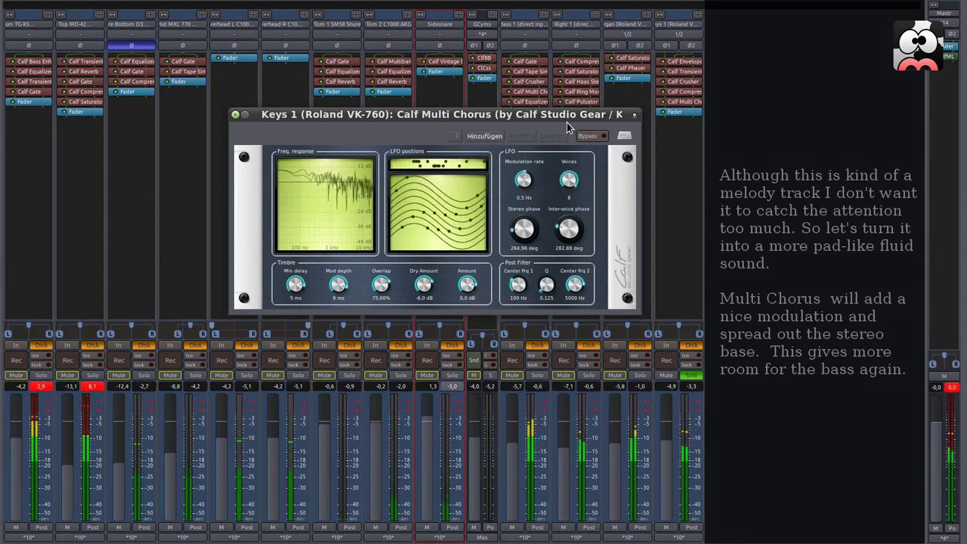
{"action": "mouse_move", "coordinate": [568, 240]}
{"action": "left_mouse_down"}
{"action": "mouse_move", "coordinate": [568, 228]}
{"action": "mouse_move", "coordinate": [567, 257]}
{"action": "left_mouse_up"}
{"action": "left_click_drag", "start_coordinate": [527, 231], "coordinate": [564, 234]}
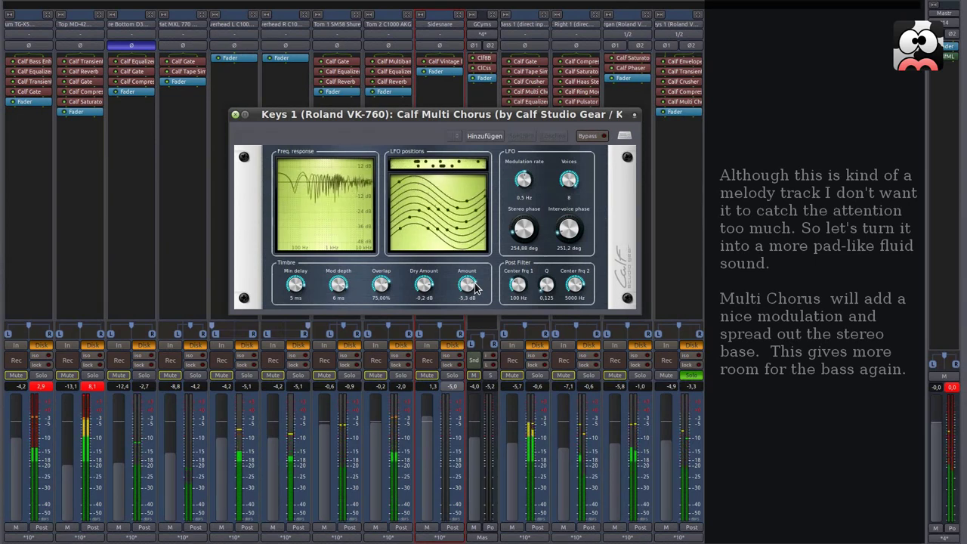
{"action": "left_click", "coordinate": [235, 115]}
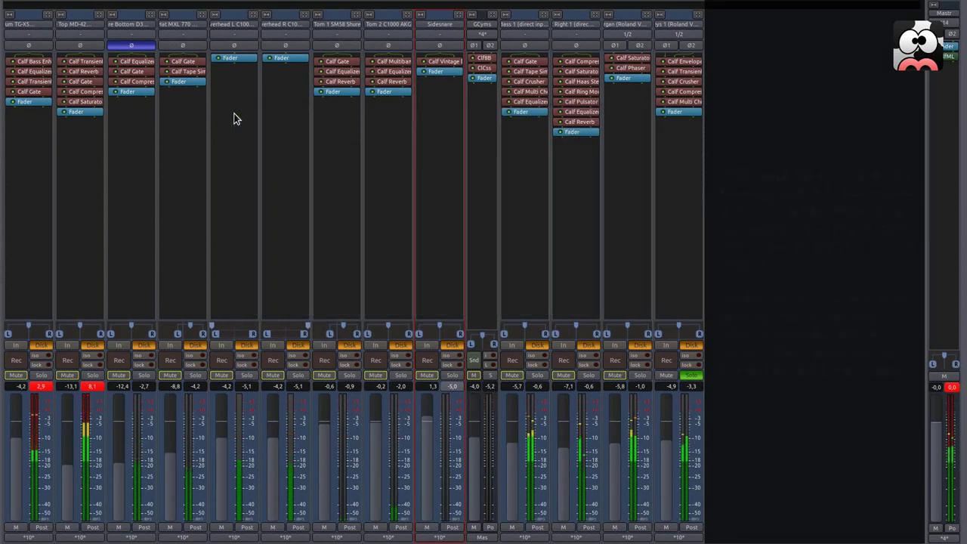
- Insert a Calf Vintage Delay on the Keys 1 track, place it after the Multi Chorus and open it
{"action": "right_click", "coordinate": [679, 106]}
{"action": "mouse_move", "coordinate": [718, 108]}
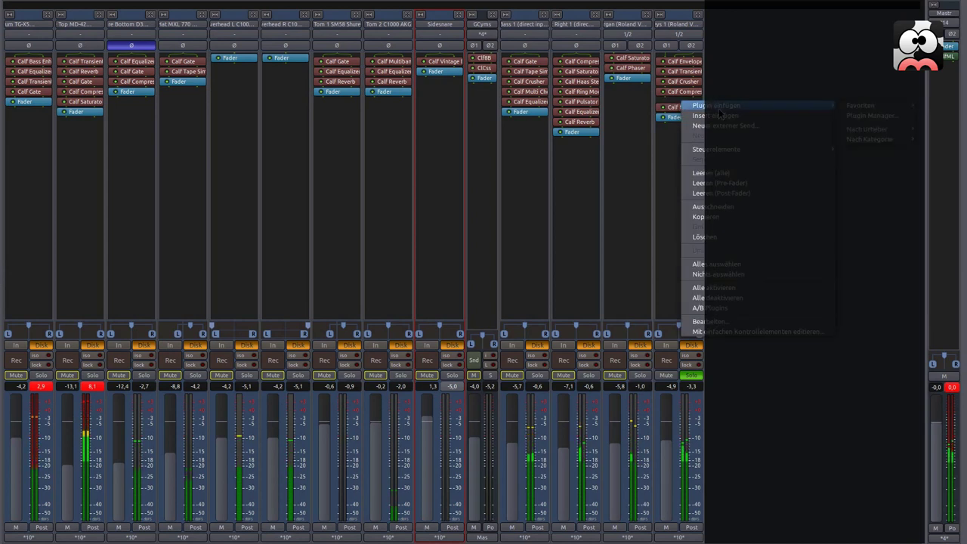
{"action": "mouse_move", "coordinate": [873, 109]}
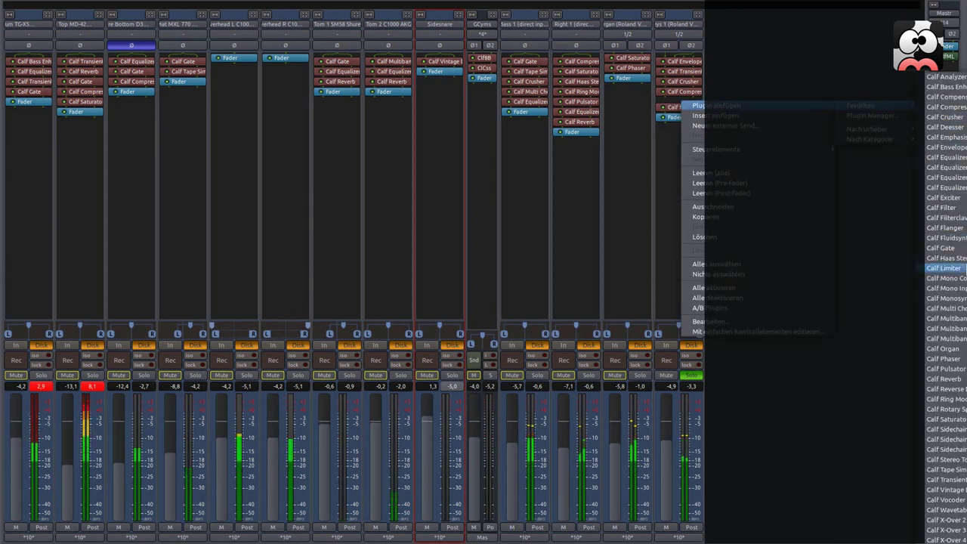
{"action": "left_click", "coordinate": [945, 489]}
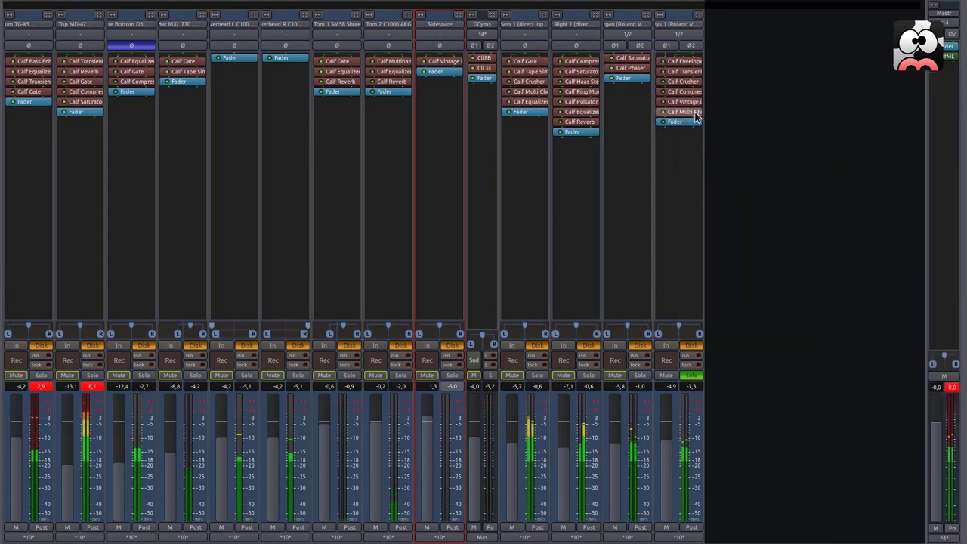
{"action": "left_click_drag", "start_coordinate": [694, 103], "coordinate": [693, 118]}
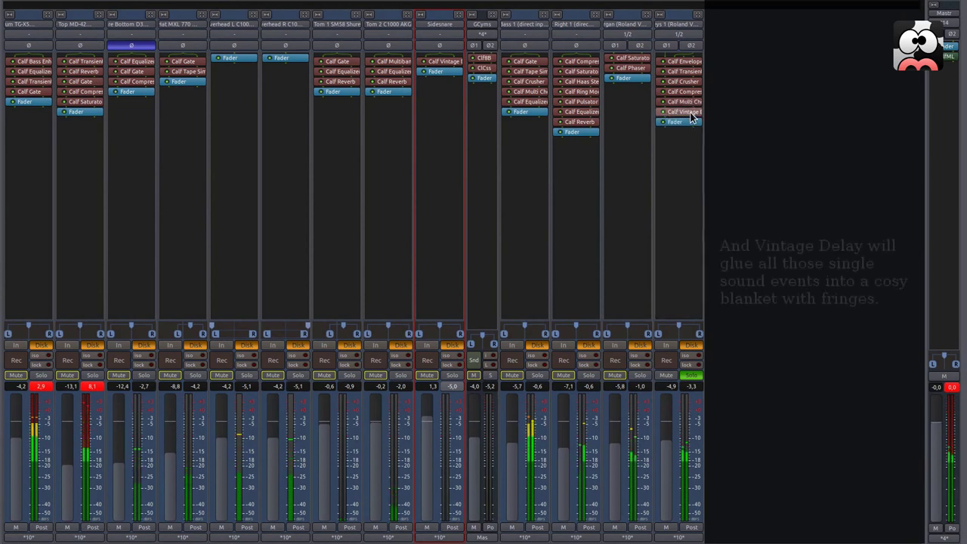
{"action": "double_click", "coordinate": [690, 112]}
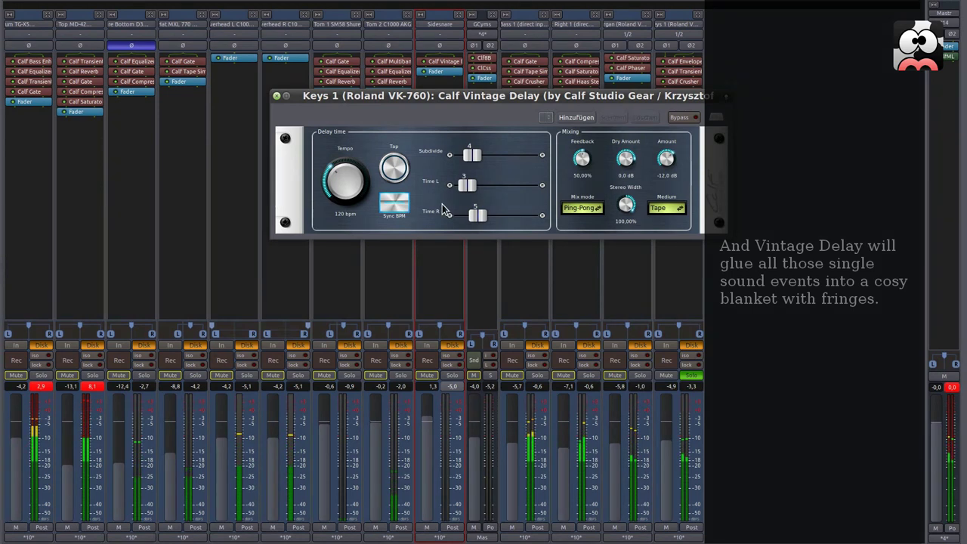
- Set the Vintage Delay's Time L to 4, Time R to 6, feedback to 58% and amount to -7.1 dB, and close it
{"action": "scroll", "coordinate": [471, 187], "scroll_direction": "down", "scroll_amount": 7}
{"action": "left_click_drag", "start_coordinate": [531, 185], "coordinate": [465, 185]}
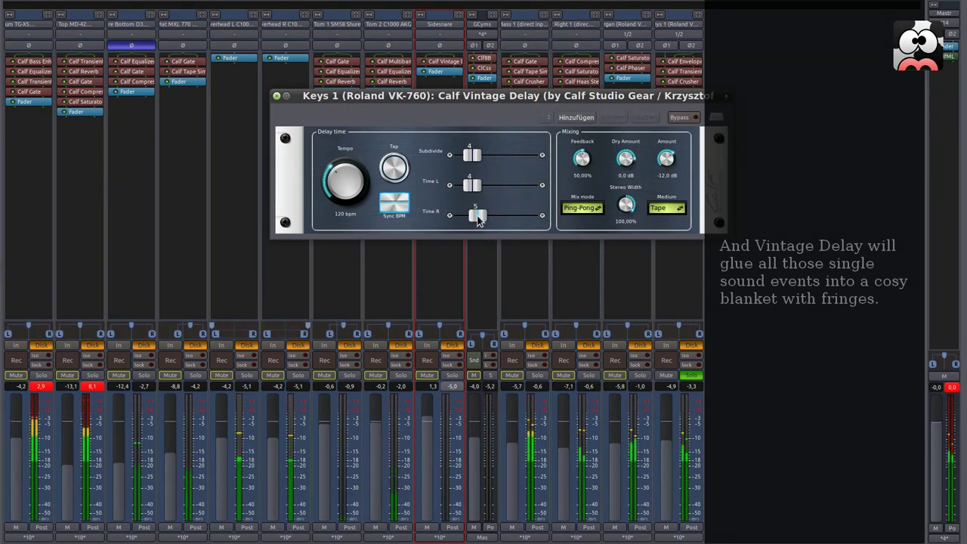
{"action": "left_click_drag", "start_coordinate": [481, 218], "coordinate": [485, 218]}
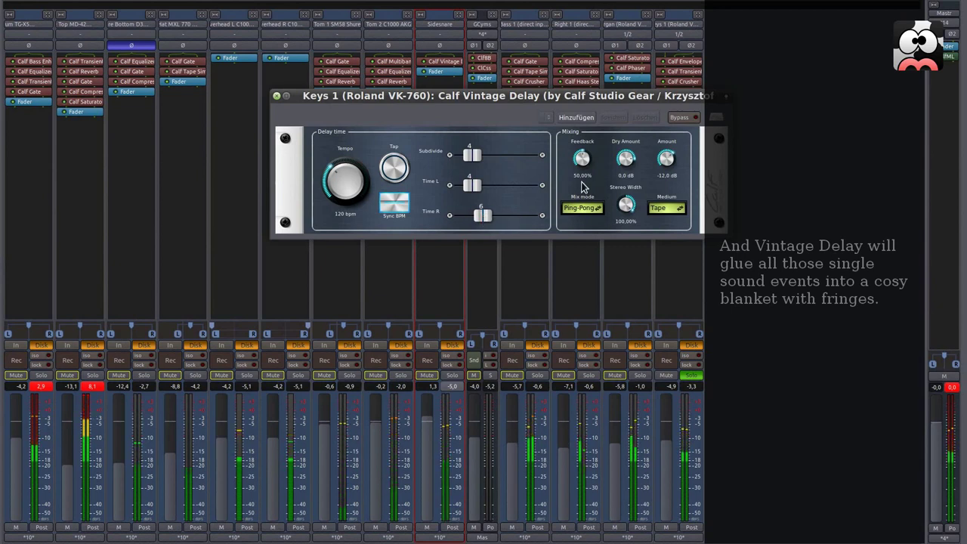
{"action": "left_click_drag", "start_coordinate": [582, 162], "coordinate": [580, 157]}
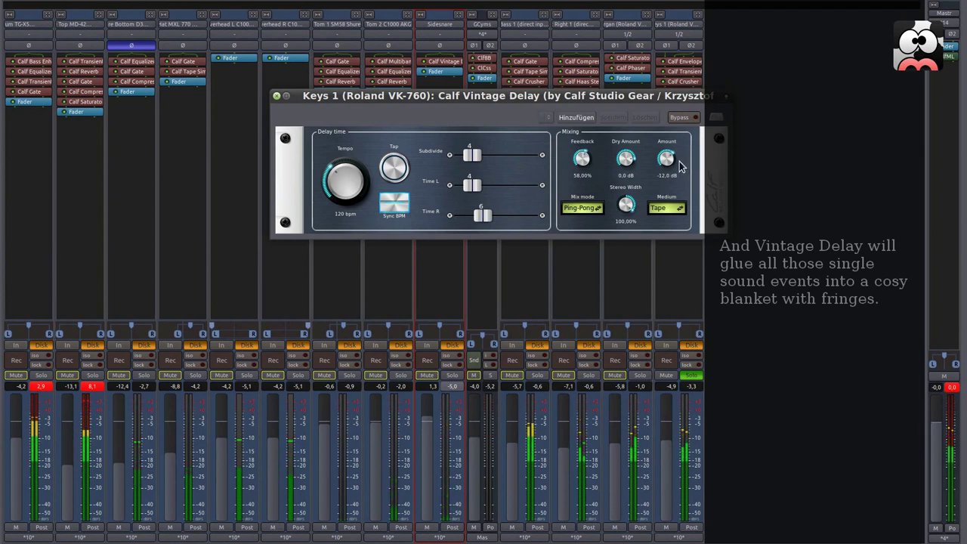
{"action": "left_click_drag", "start_coordinate": [665, 158], "coordinate": [665, 154]}
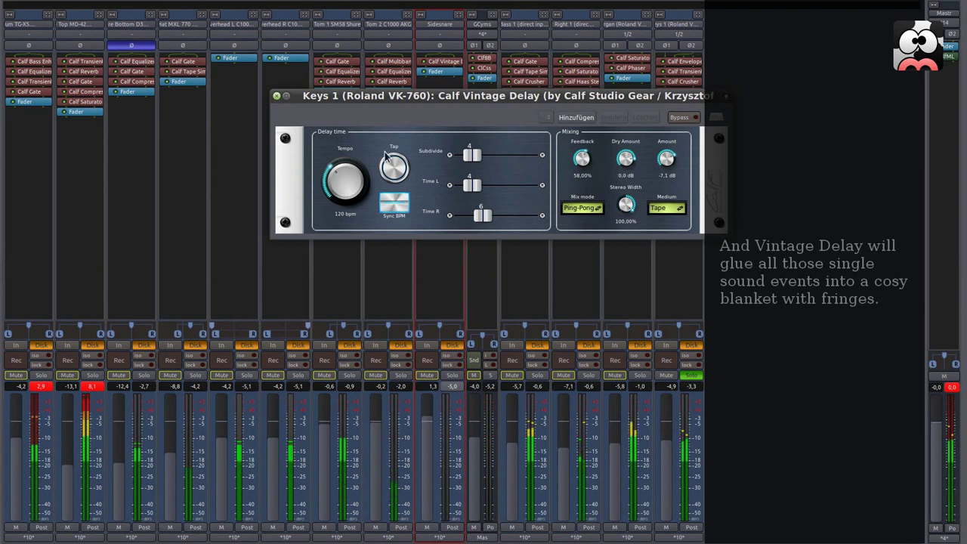
{"action": "left_click", "coordinate": [277, 98]}
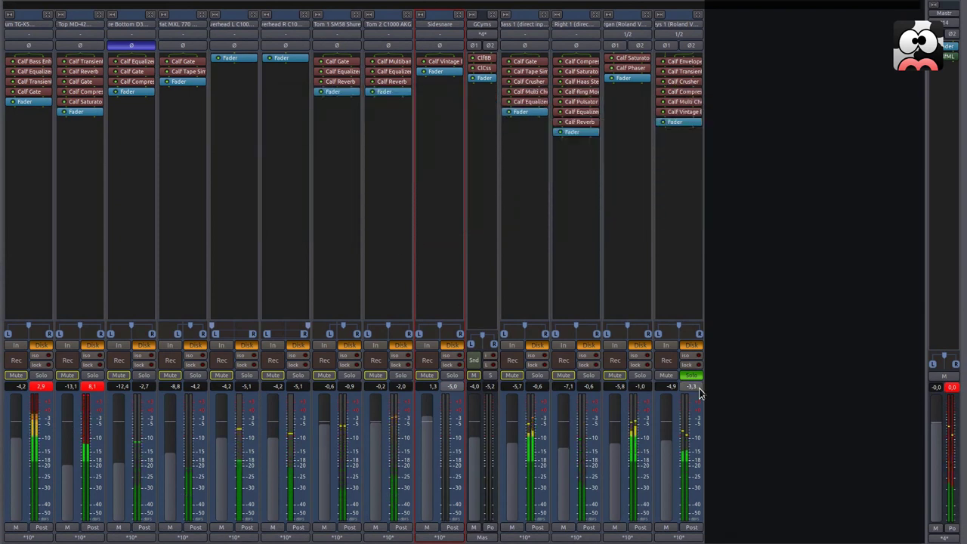
- Listen to Keys 1 with the organ soloed, add the Right 1 guitar to the solo and unsolo the organ
{"action": "left_click", "coordinate": [647, 374]}
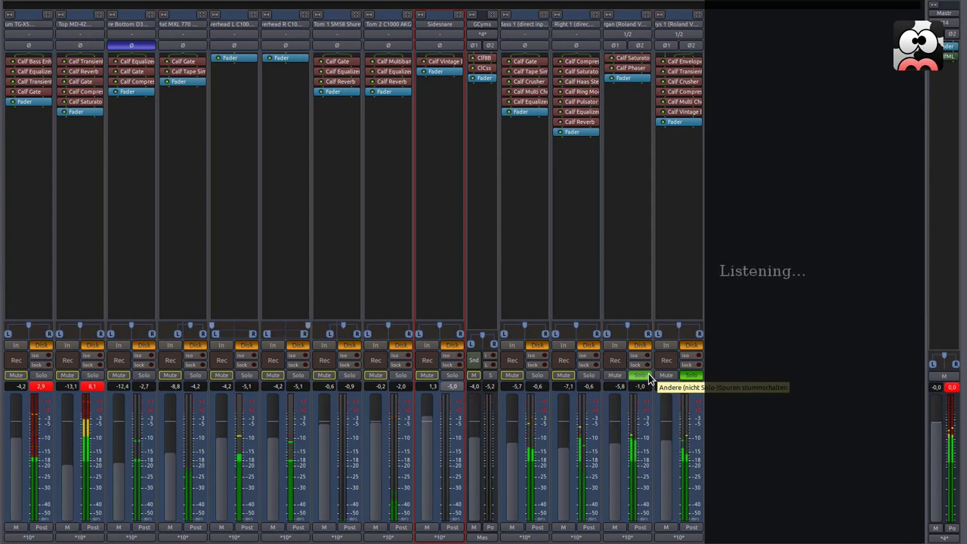
{"action": "left_click", "coordinate": [594, 376]}
{"action": "left_click", "coordinate": [632, 373]}
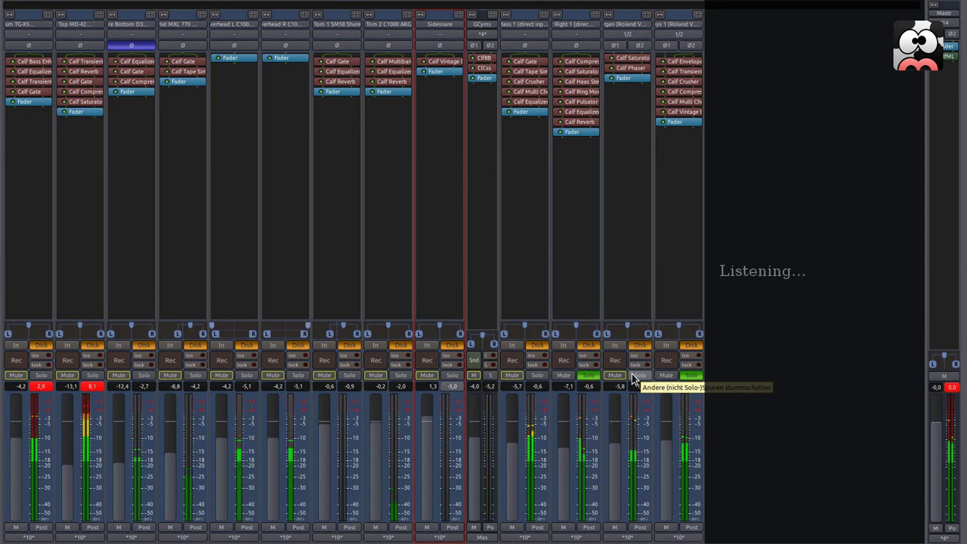
- Insert a Calf Equalizer 8 Band after the Vintage Delay on the Keys 1 track and open it
{"action": "right_click", "coordinate": [686, 120]}
{"action": "mouse_move", "coordinate": [722, 118]}
{"action": "mouse_move", "coordinate": [865, 119]}
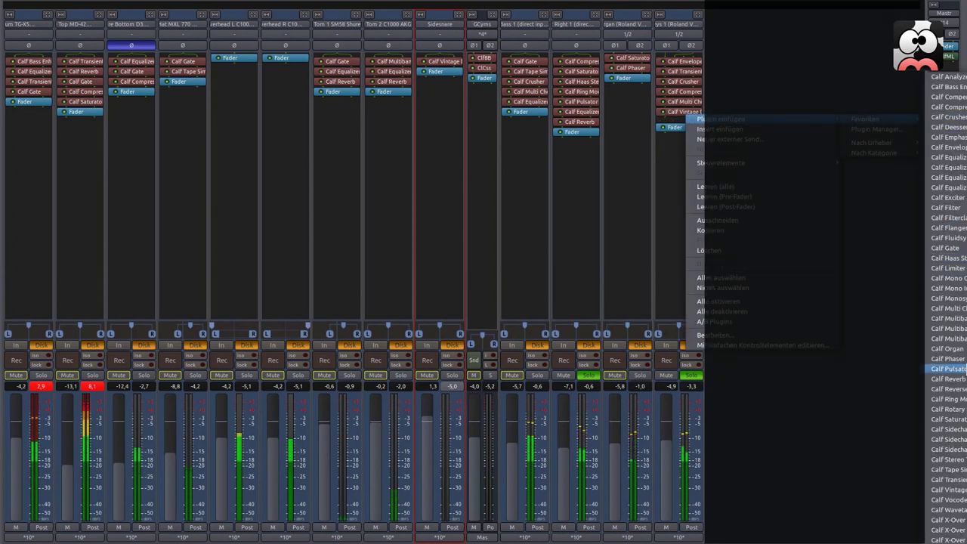
{"action": "left_click", "coordinate": [948, 188]}
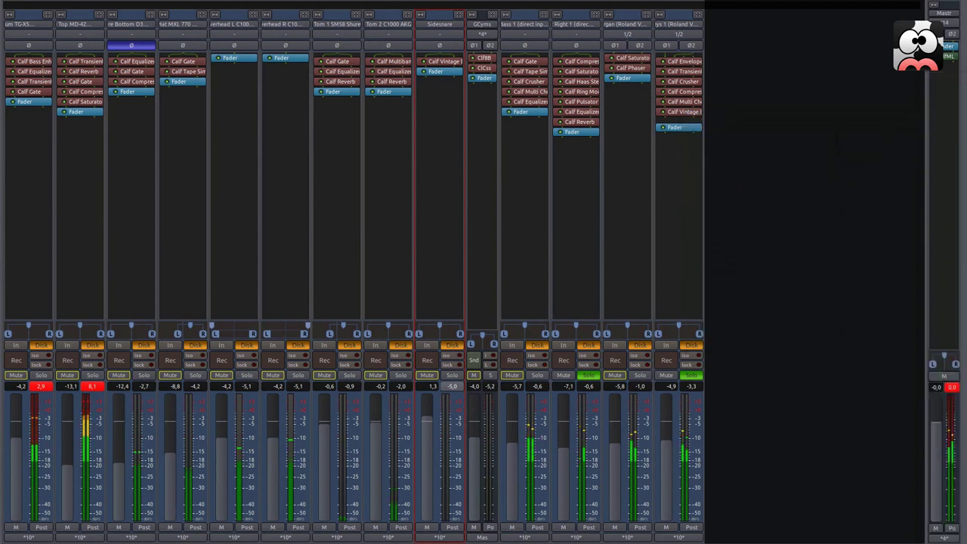
{"action": "double_click", "coordinate": [689, 122]}
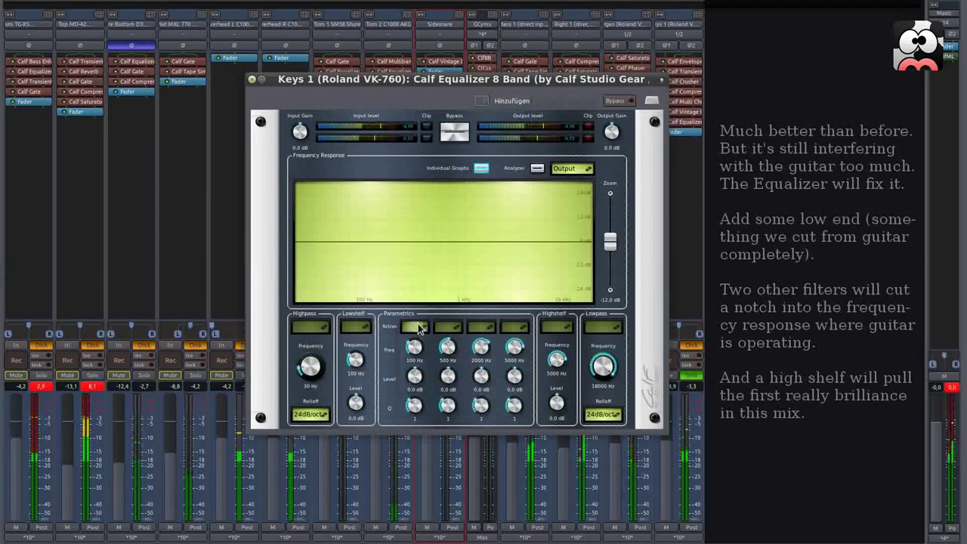
- Enable the equalizer's first parametric band and shape it into a wide boost at about 540 Hz, 3.9 dB, Q 0.35
{"action": "left_click", "coordinate": [419, 331]}
{"action": "left_click", "coordinate": [419, 339]}
{"action": "left_click_drag", "start_coordinate": [391, 238], "coordinate": [434, 231]}
{"action": "scroll", "coordinate": [435, 230], "scroll_direction": "down", "scroll_amount": 5}
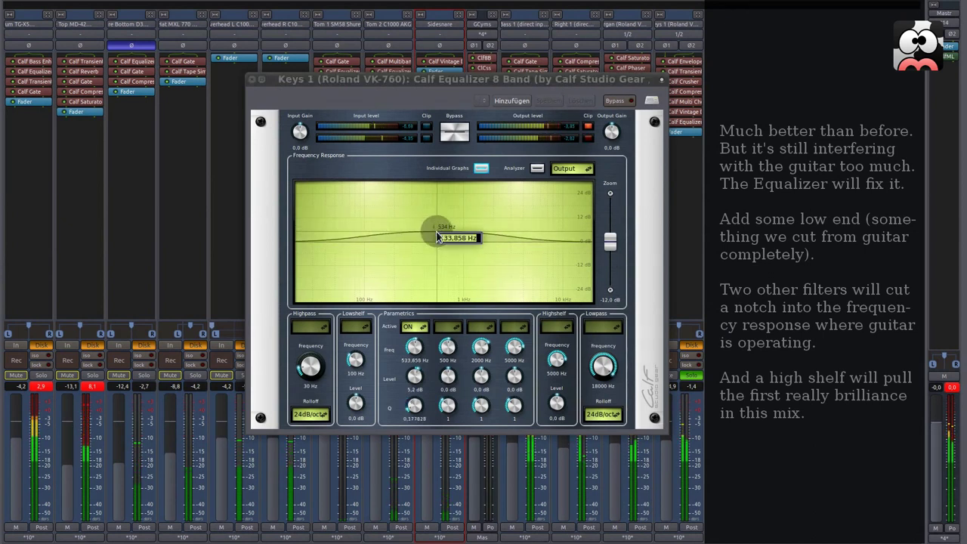
{"action": "scroll", "coordinate": [434, 227], "scroll_direction": "up", "scroll_amount": 1}
{"action": "scroll", "coordinate": [436, 230], "scroll_direction": "up", "scroll_amount": 2}
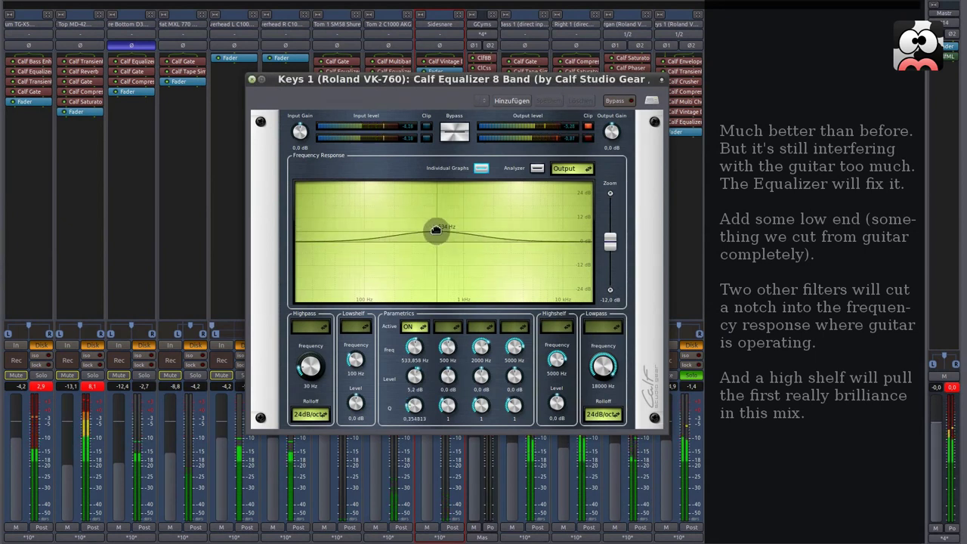
{"action": "left_click_drag", "start_coordinate": [436, 230], "coordinate": [437, 233]}
- Enable the third parametric band and set it as a cut at about 2907 Hz, -8.9 dB, with Q about 2
{"action": "left_click", "coordinate": [486, 328]}
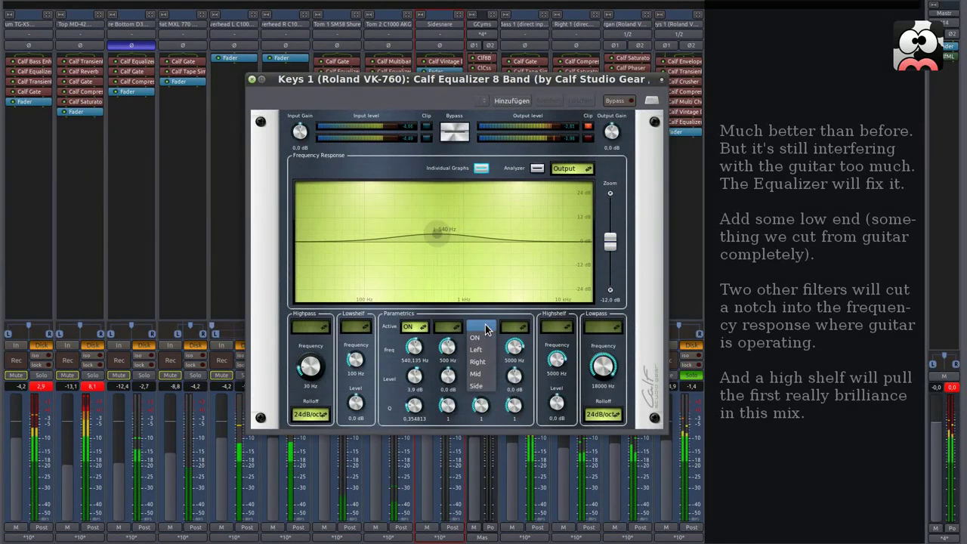
{"action": "left_click", "coordinate": [475, 337]}
{"action": "left_click_drag", "start_coordinate": [501, 232], "coordinate": [508, 260]}
{"action": "scroll", "coordinate": [510, 206], "scroll_direction": "up", "scroll_amount": 5}
{"action": "scroll", "coordinate": [510, 205], "scroll_direction": "down", "scroll_amount": 3}
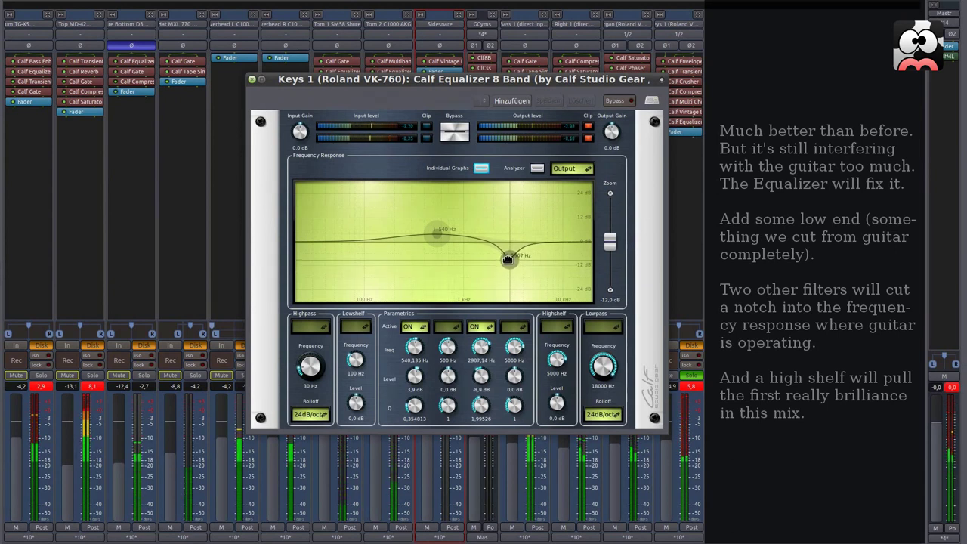
- Enable the fourth parametric band and set it as a slight cut at about 4377 Hz, -2.9 dB
{"action": "left_click", "coordinate": [515, 327]}
{"action": "left_click", "coordinate": [518, 337]}
{"action": "left_click_drag", "start_coordinate": [523, 242], "coordinate": [525, 248]}
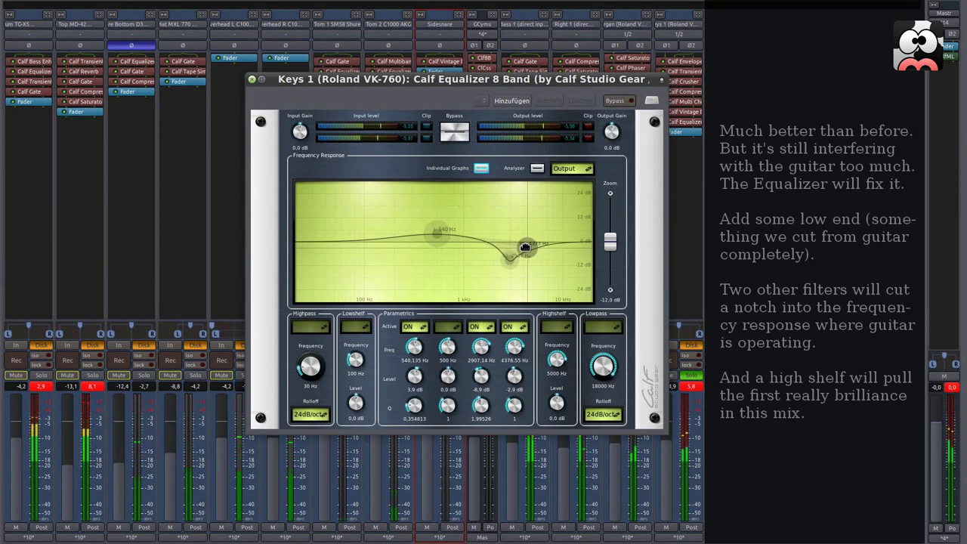
- Enable the high shelf and set it to about 7234 Hz with an 8.7 dB boost
{"action": "left_click", "coordinate": [558, 326]}
{"action": "left_click", "coordinate": [558, 338]}
{"action": "left_click_drag", "start_coordinate": [533, 244], "coordinate": [544, 223]}
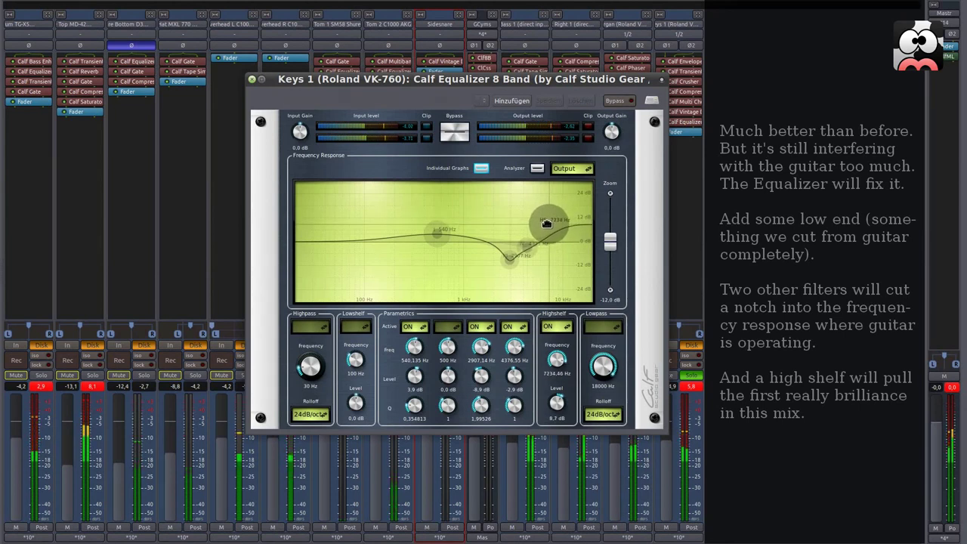
- Compare the equalizer with bypass, move the first band to about 629 Hz at 2.6 dB, and close the plugin
{"action": "left_click", "coordinate": [458, 136]}
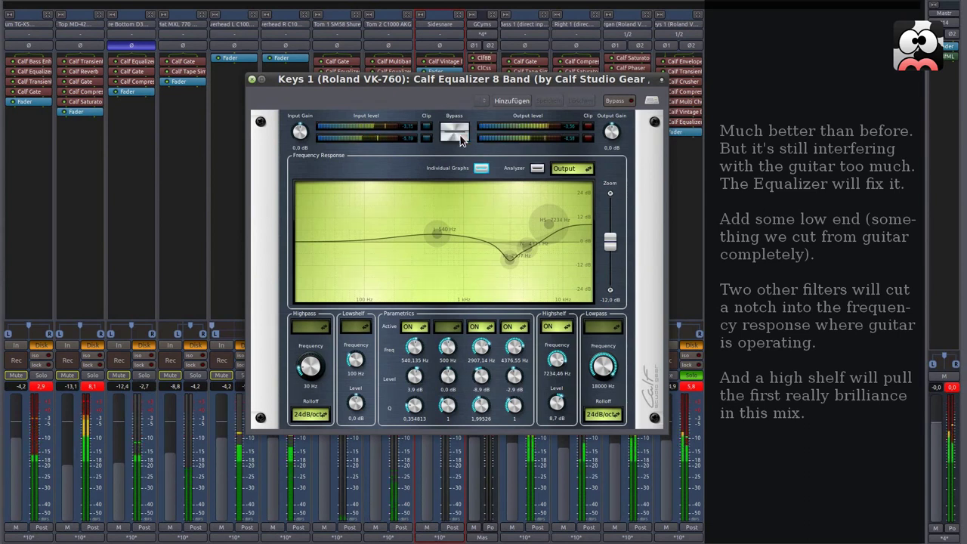
{"action": "left_click_drag", "start_coordinate": [435, 232], "coordinate": [442, 234]}
{"action": "left_click", "coordinate": [458, 134]}
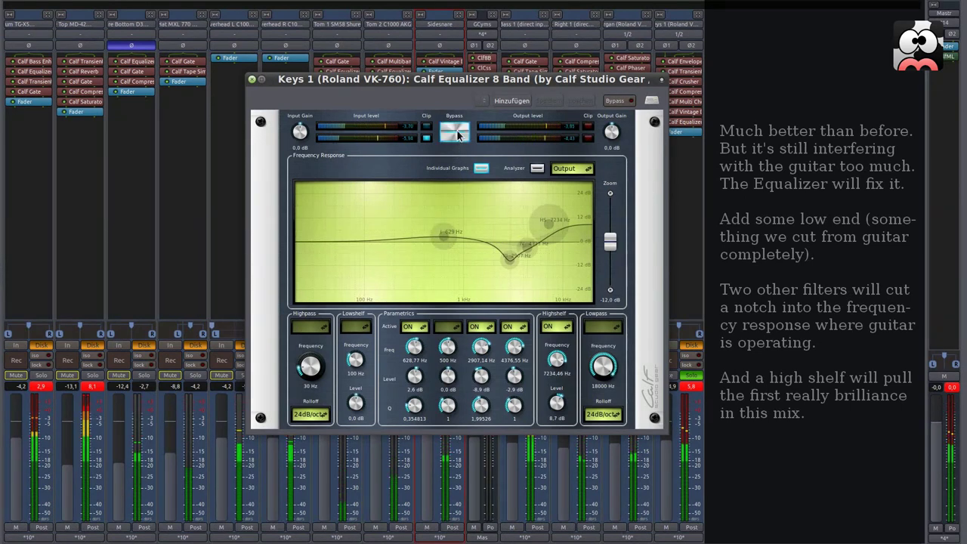
{"action": "left_click", "coordinate": [458, 134]}
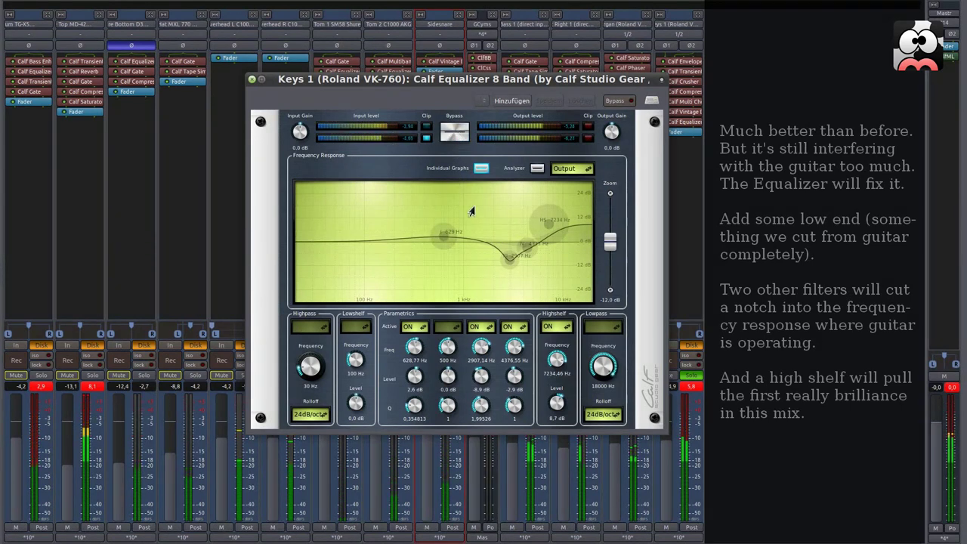
{"action": "left_click", "coordinate": [252, 79]}
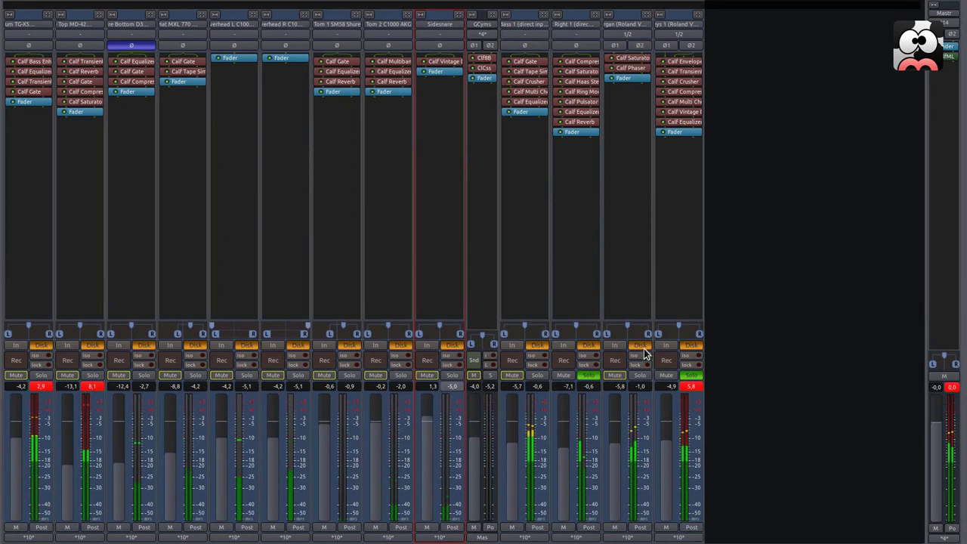
- Solo the organ instead of the Right 1 guitar, lower the Keys 1 fader to -5.6 dB and reset its peak reading
{"action": "left_click", "coordinate": [639, 376]}
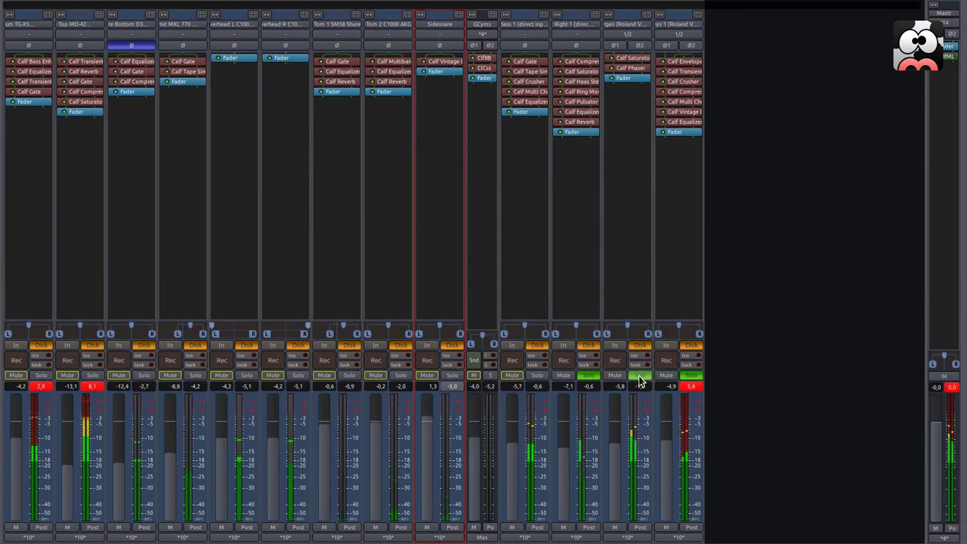
{"action": "left_click", "coordinate": [587, 376]}
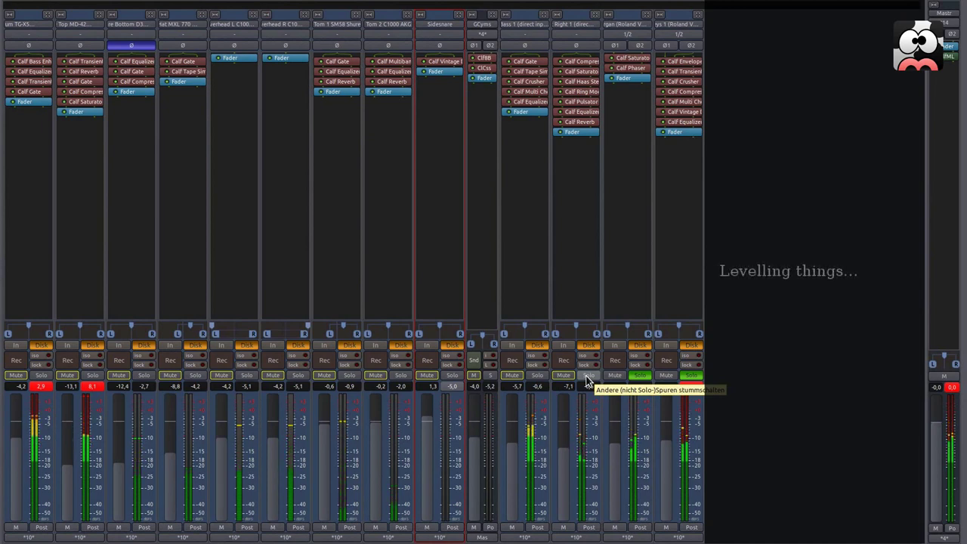
{"action": "left_click_drag", "start_coordinate": [667, 454], "coordinate": [667, 455]}
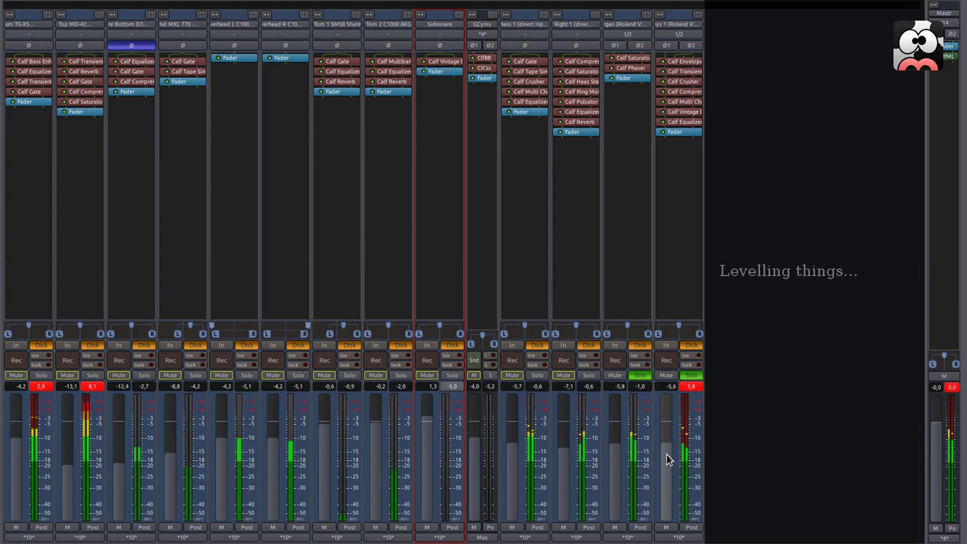
{"action": "left_click", "coordinate": [688, 387]}
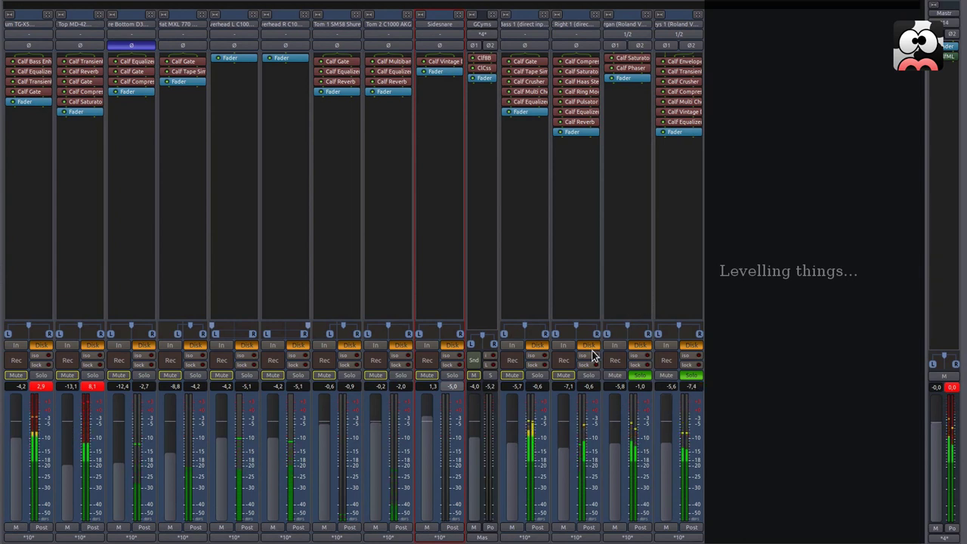
- Add Bass 1 to the solo and set the faders to -4.9 dB for Keys 1 and -5.9 dB for Bass 1
{"action": "left_click", "coordinate": [540, 376]}
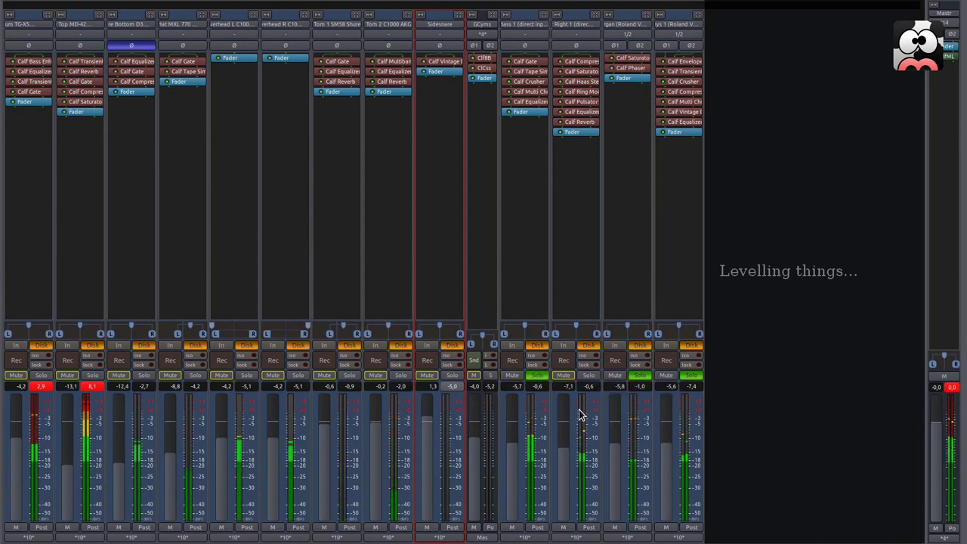
{"action": "left_click_drag", "start_coordinate": [667, 450], "coordinate": [668, 447]}
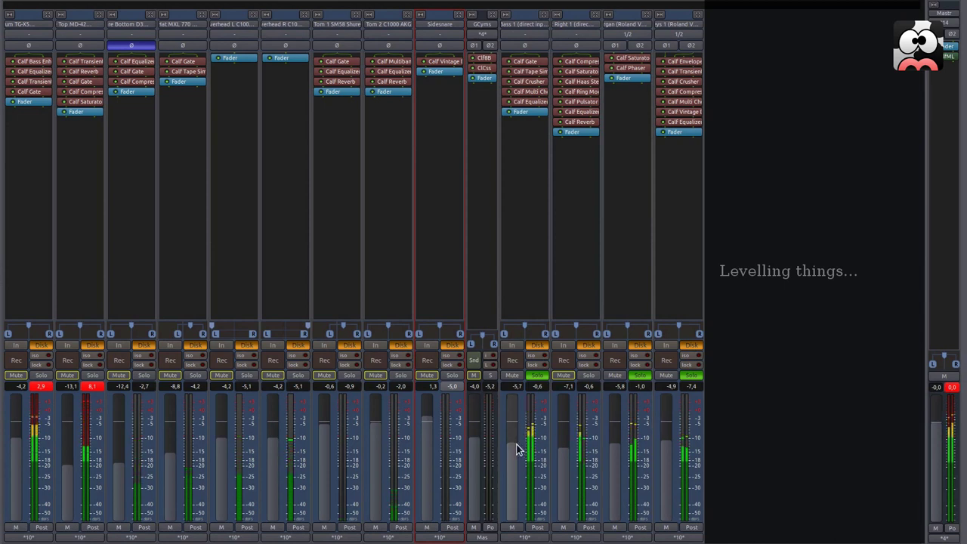
{"action": "left_click_drag", "start_coordinate": [515, 452], "coordinate": [516, 454]}
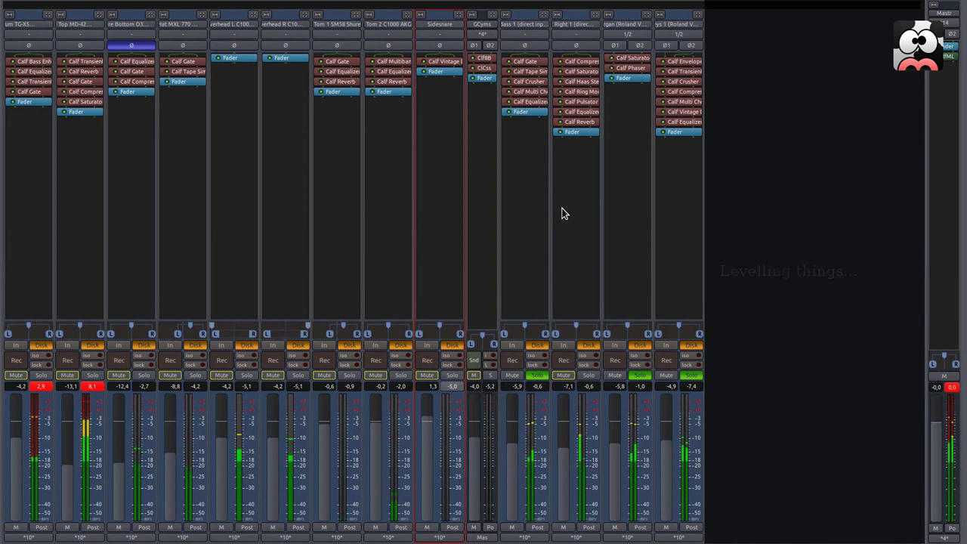
- Open the Bass 1 equalizer, enable its high shelf with a gentle boost starting near 2 kHz, and close the plugin
{"action": "double_click", "coordinate": [540, 106]}
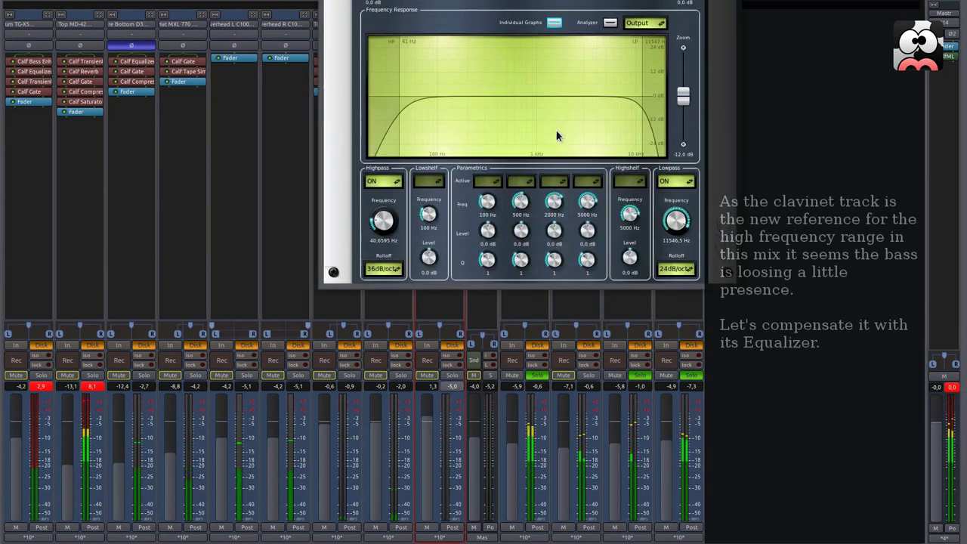
{"action": "left_click", "coordinate": [627, 184]}
{"action": "left_click", "coordinate": [626, 190]}
{"action": "left_click_drag", "start_coordinate": [602, 93], "coordinate": [580, 85]}
{"action": "left_click_drag", "start_coordinate": [565, 85], "coordinate": [567, 90]}
{"action": "key", "text": "ctrl+w"}
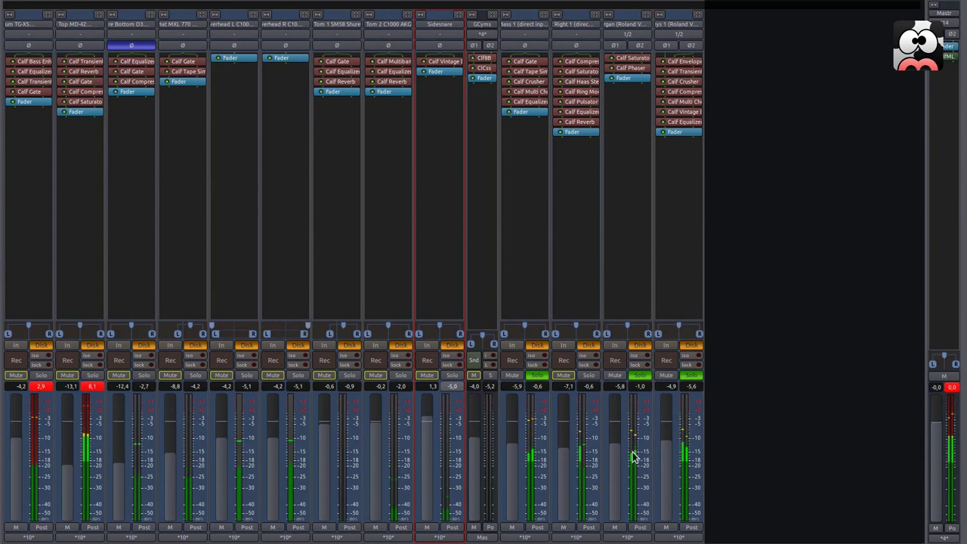
- Raise the Keys 1 fader to -4.0 dB and lower the Right 1 guitar fader to -7.8 dB with the guitar soloed
{"action": "left_click_drag", "start_coordinate": [667, 453], "coordinate": [668, 449]}
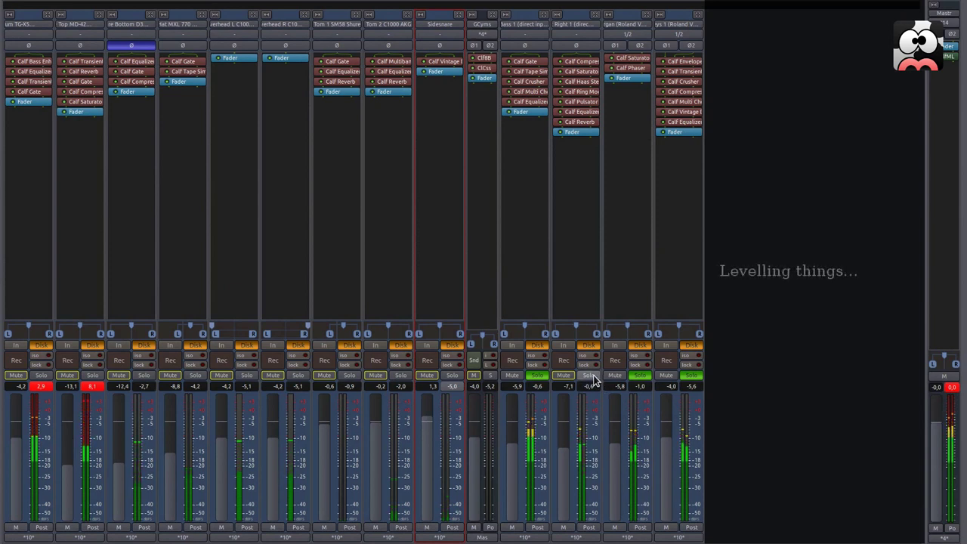
{"action": "left_click_drag", "start_coordinate": [565, 456], "coordinate": [565, 458]}
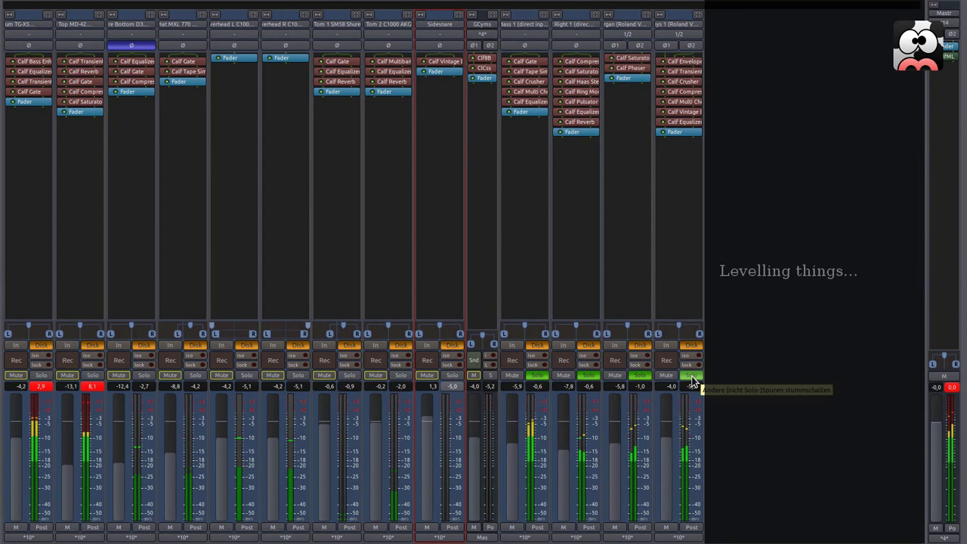
- Clear all solos from the editor window, listen to the full mix, and return to the mixer
{"action": "key", "text": "alt+m"}
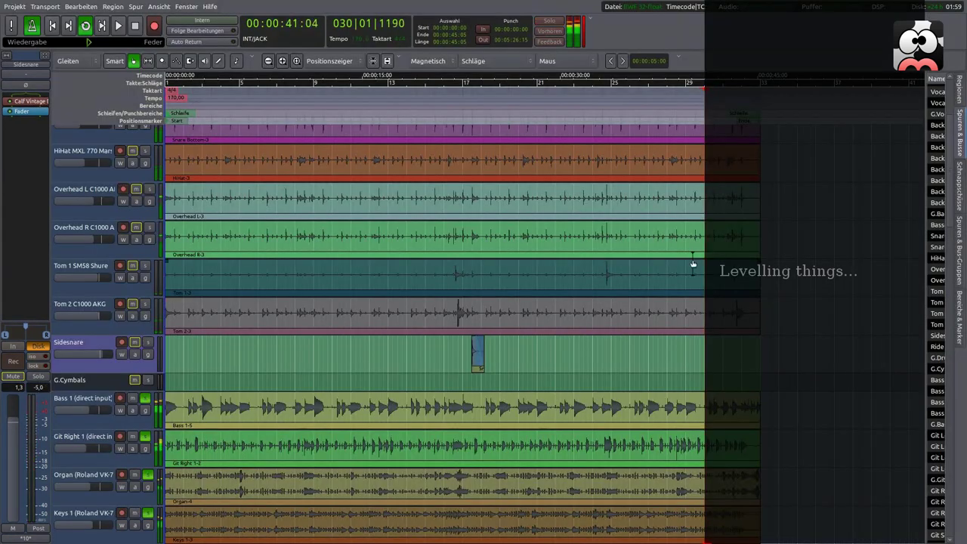
{"action": "left_click", "coordinate": [550, 25]}
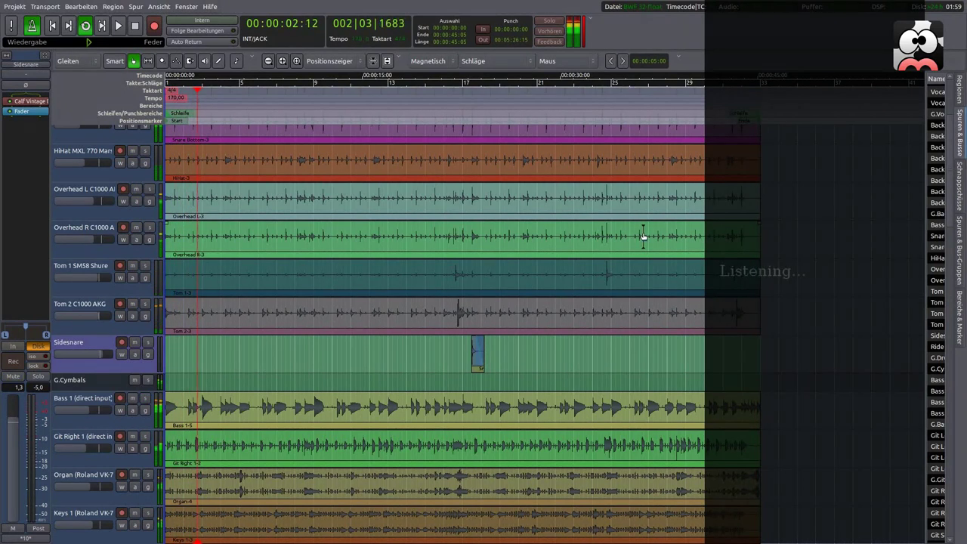
{"action": "key", "text": "alt+m"}
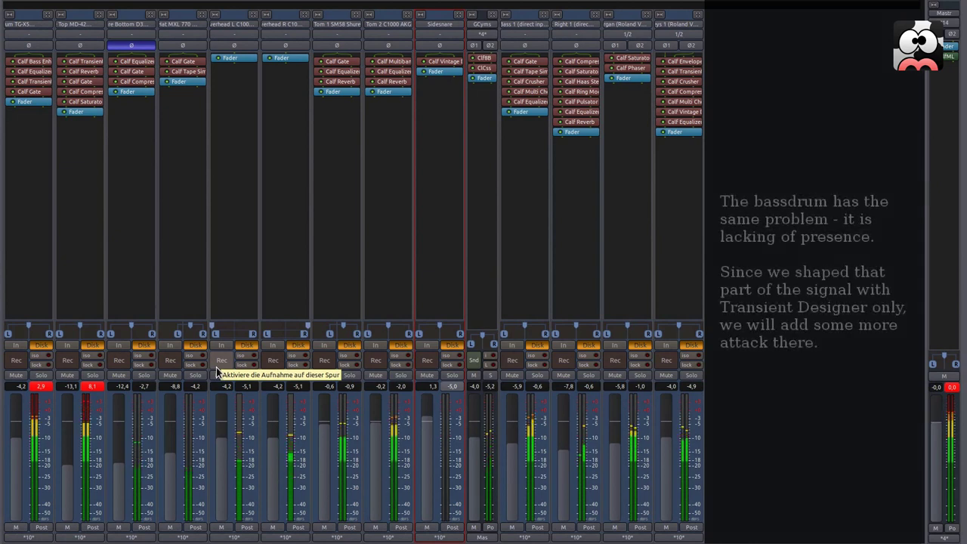
- Solo the bassdrum, raise its Transient Designer's Attack Boost to 28%, close the plugin and unsolo the track
{"action": "left_click", "coordinate": [41, 375]}
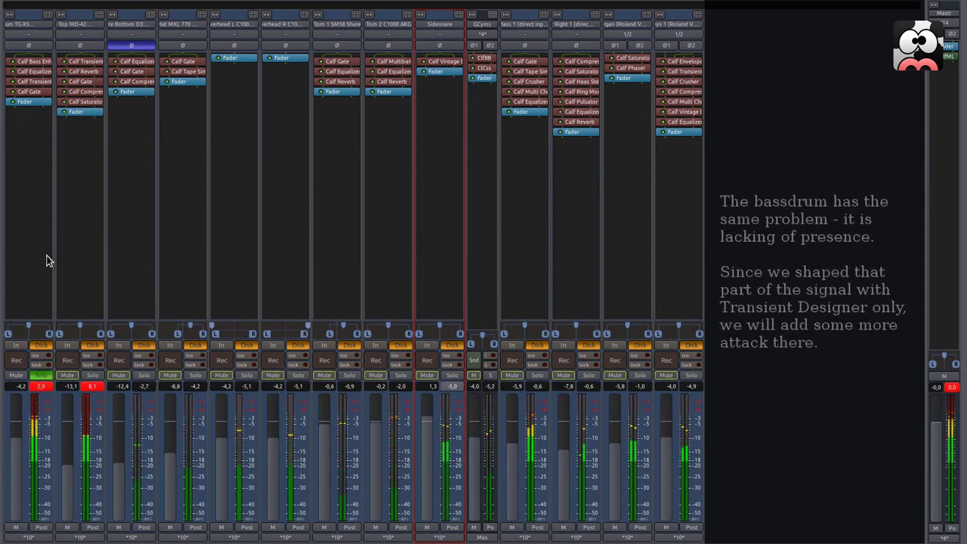
{"action": "double_click", "coordinate": [38, 81]}
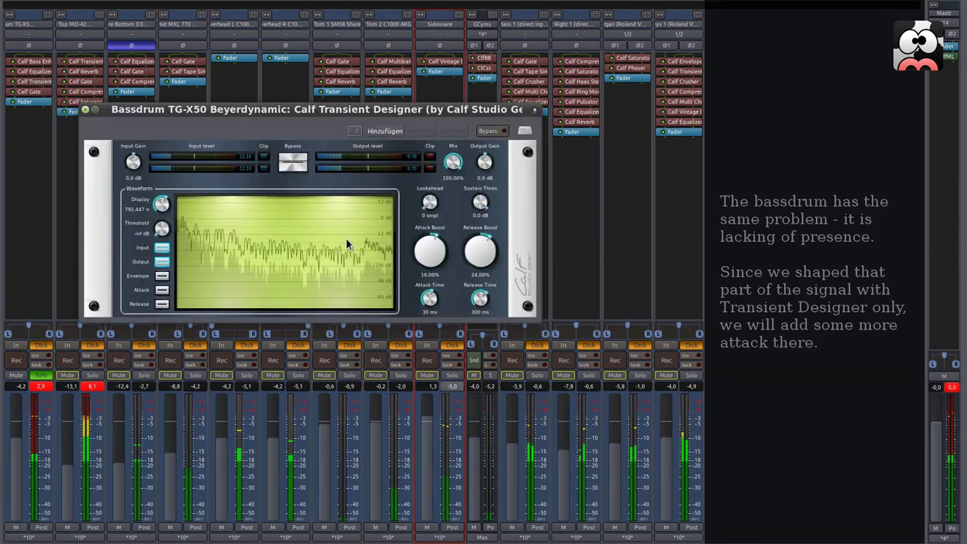
{"action": "scroll", "coordinate": [427, 254], "scroll_direction": "up", "scroll_amount": 6}
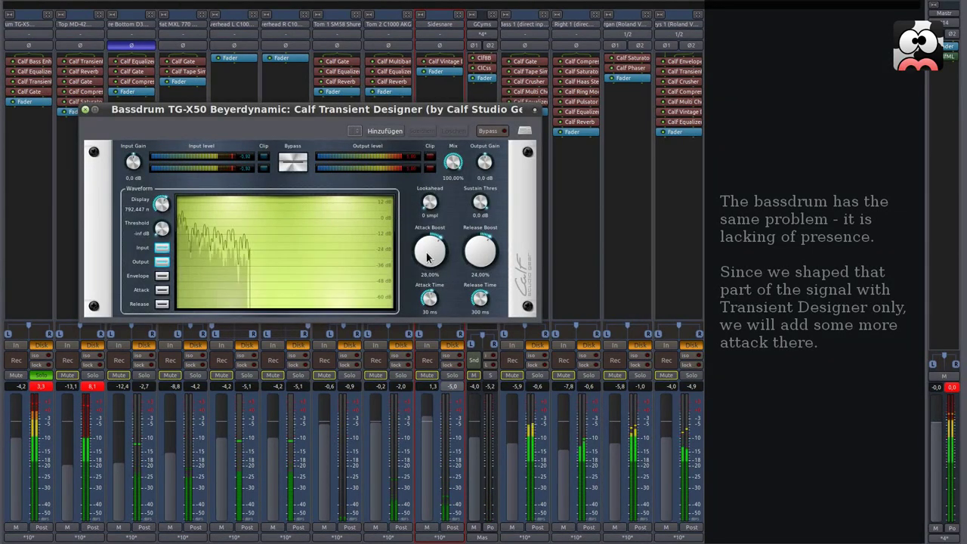
{"action": "left_click", "coordinate": [86, 110]}
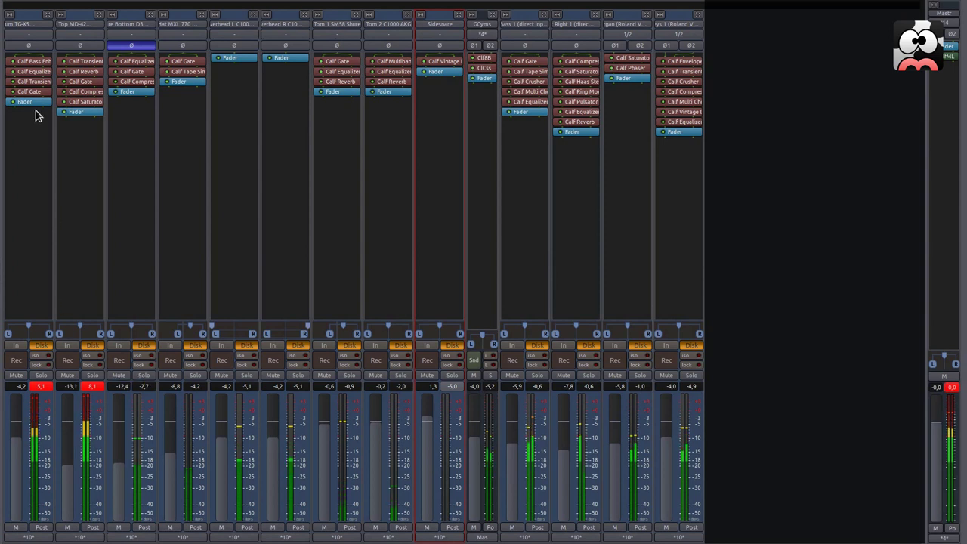
- Reopen the bassdrum's Transient Designer, ease the Attack Boost back and close it
{"action": "double_click", "coordinate": [34, 80]}
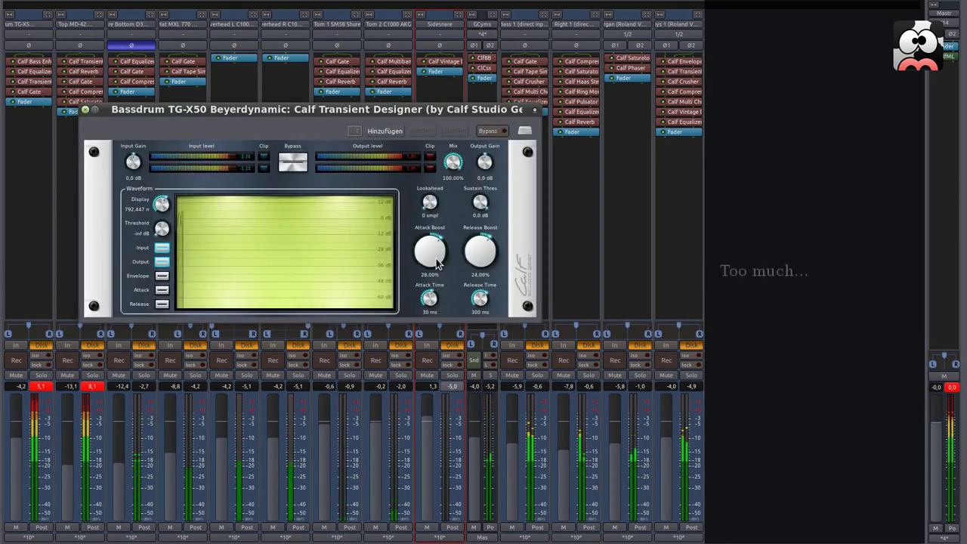
{"action": "left_click", "coordinate": [85, 109]}
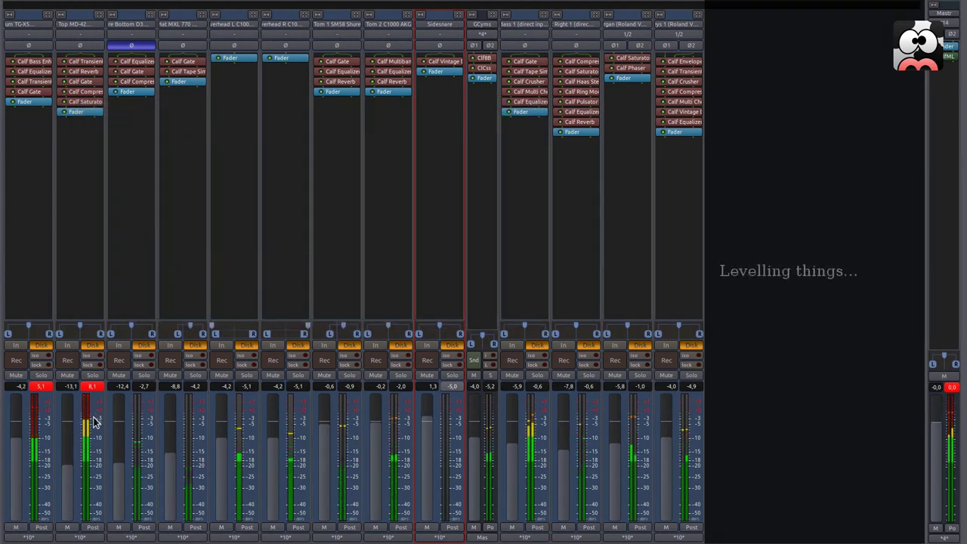
- Raise the snare top fader to -9.1 dB and, with Keys 1 and the organ muted, set the snare bottom fader to -11.6 dB
{"action": "mouse_move", "coordinate": [69, 488]}
{"action": "left_mouse_down"}
{"action": "mouse_move", "coordinate": [70, 467]}
{"action": "mouse_move", "coordinate": [72, 476]}
{"action": "left_mouse_up"}
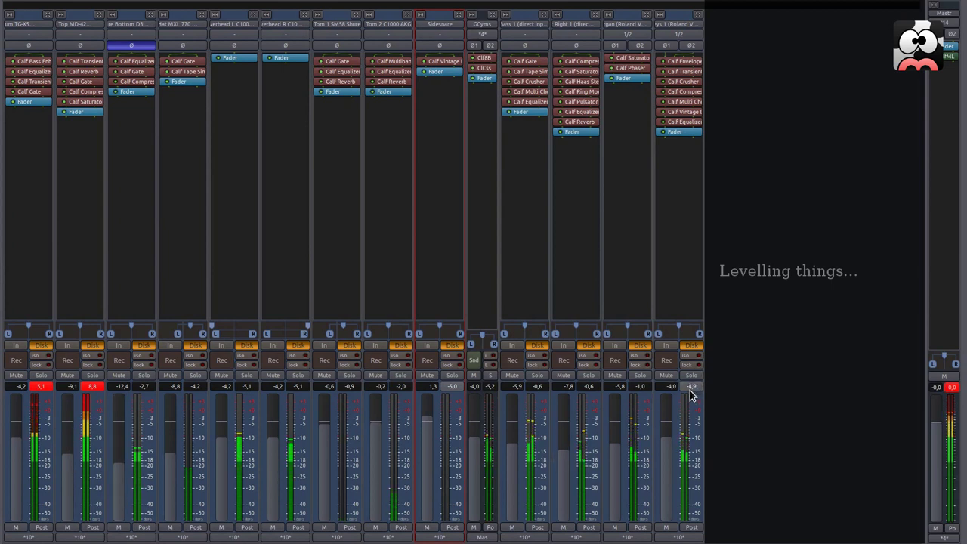
{"action": "left_click", "coordinate": [665, 375]}
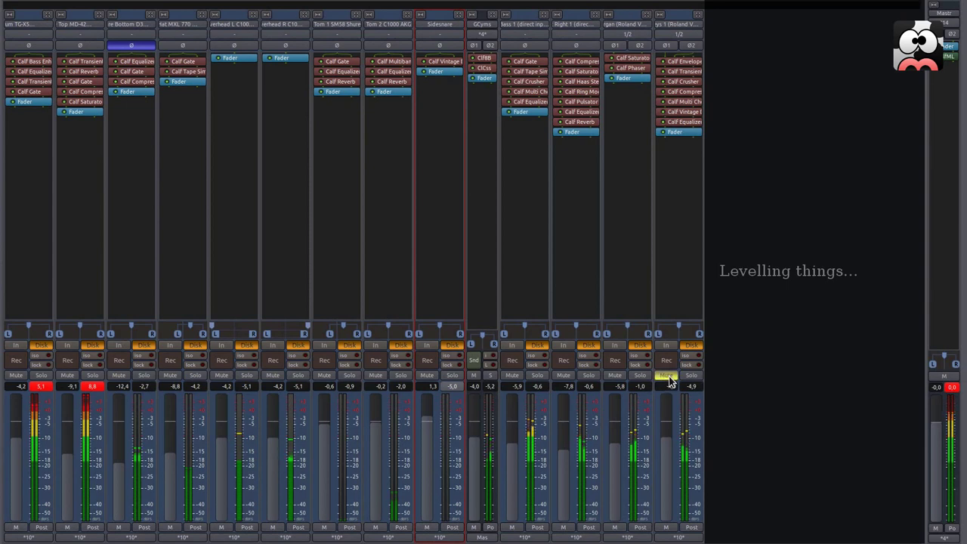
{"action": "left_click", "coordinate": [614, 377]}
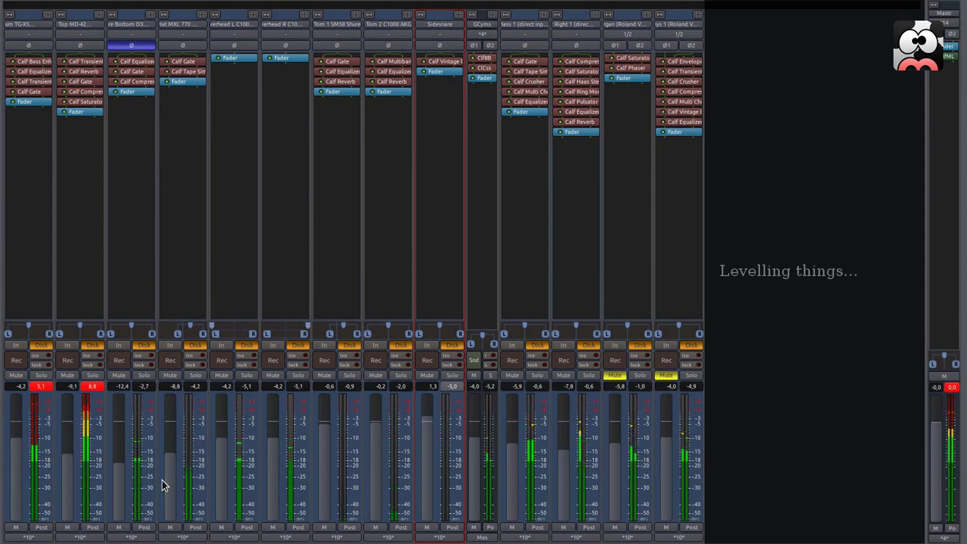
{"action": "left_click_drag", "start_coordinate": [117, 477], "coordinate": [121, 466]}
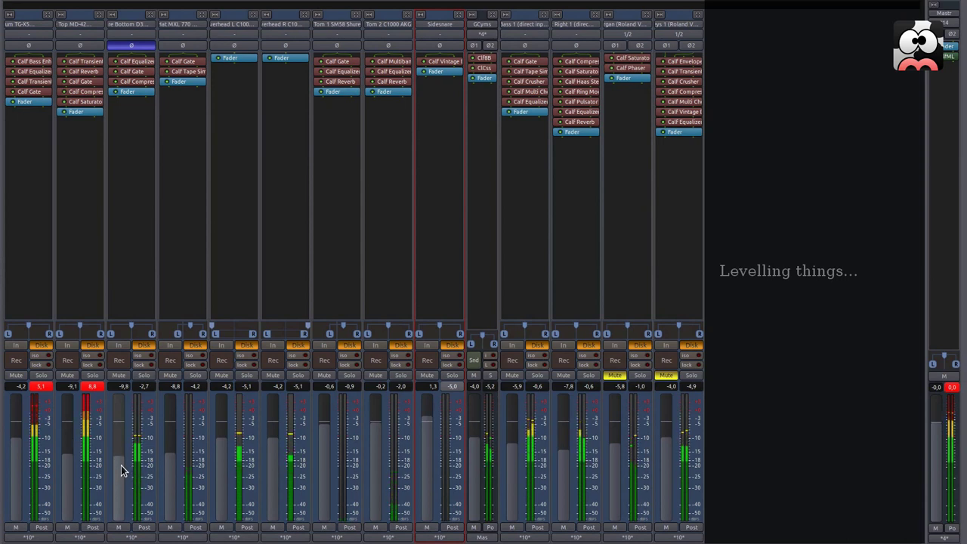
{"action": "left_click_drag", "start_coordinate": [121, 466], "coordinate": [123, 471]}
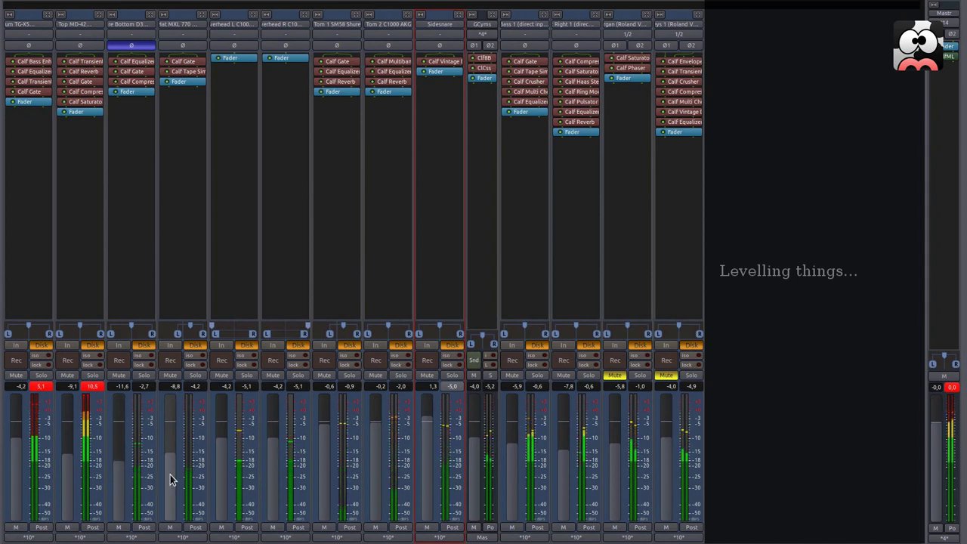
- Set the hi-hat fader to -7.9 dB and pan the track further to the right
{"action": "left_click_drag", "start_coordinate": [170, 475], "coordinate": [170, 473]}
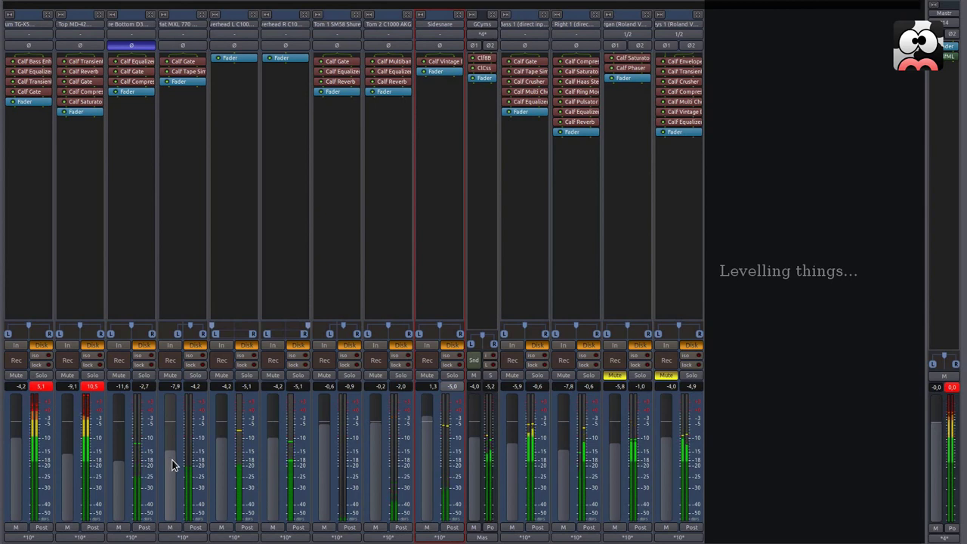
{"action": "left_click_drag", "start_coordinate": [180, 333], "coordinate": [198, 334]}
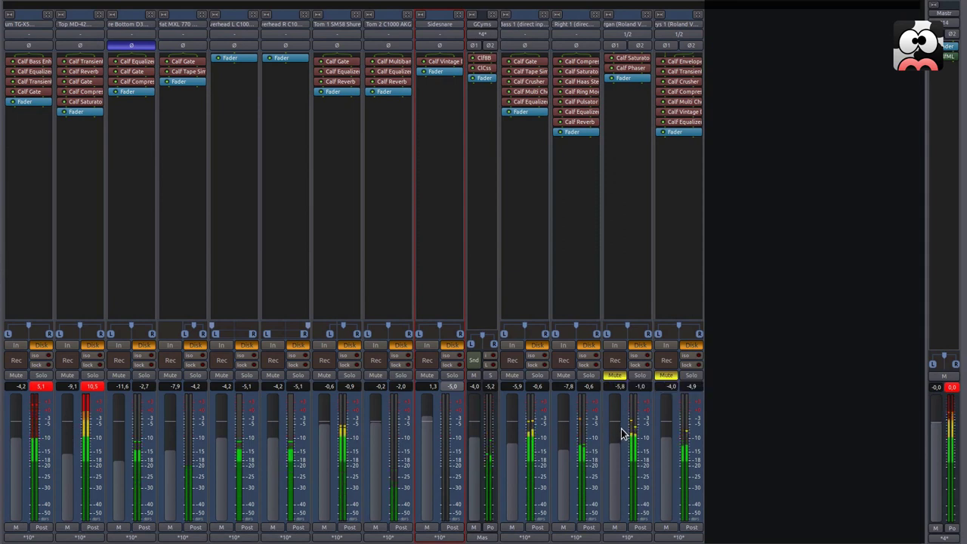
- Unmute the organ, set its fader to -6.1 dB and solo only that track
{"action": "left_click", "coordinate": [617, 376]}
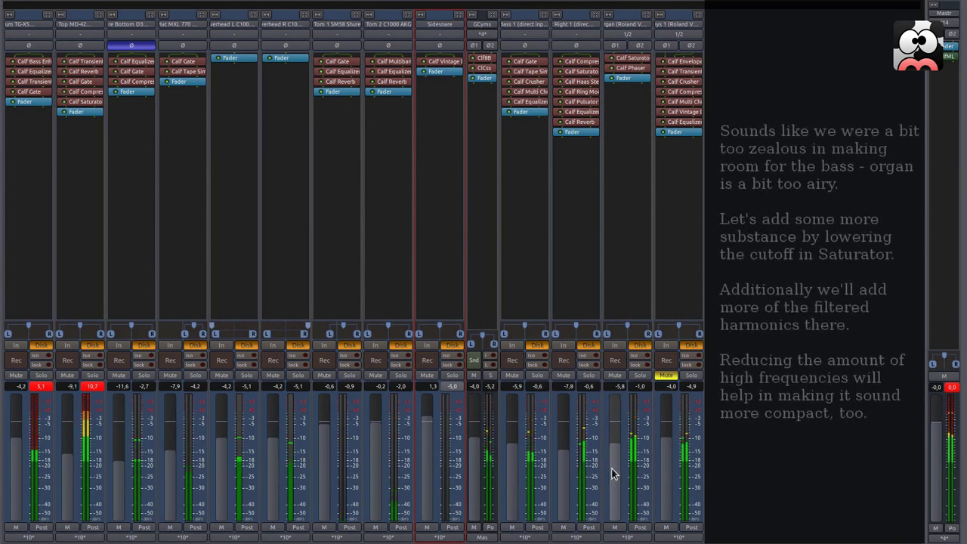
{"action": "left_click", "coordinate": [588, 375]}
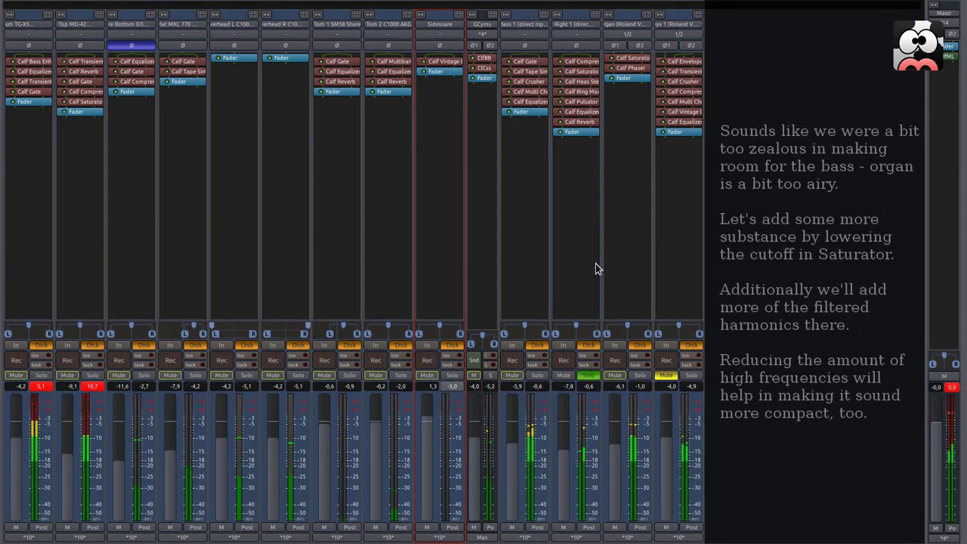
{"action": "left_click", "coordinate": [599, 375]}
{"action": "left_click", "coordinate": [637, 376]}
- In the organ's Saturator, set pre highpass to about 37 Hz, tone 440 Hz, saturation 9.03 and post lowpass about 7560 Hz, and close it
{"action": "double_click", "coordinate": [635, 58]}
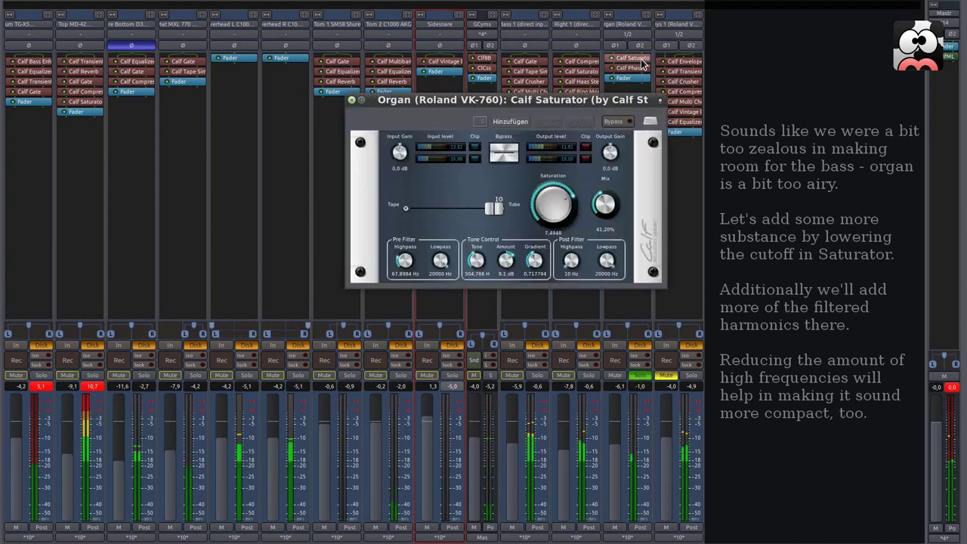
{"action": "left_click_drag", "start_coordinate": [405, 266], "coordinate": [407, 271]}
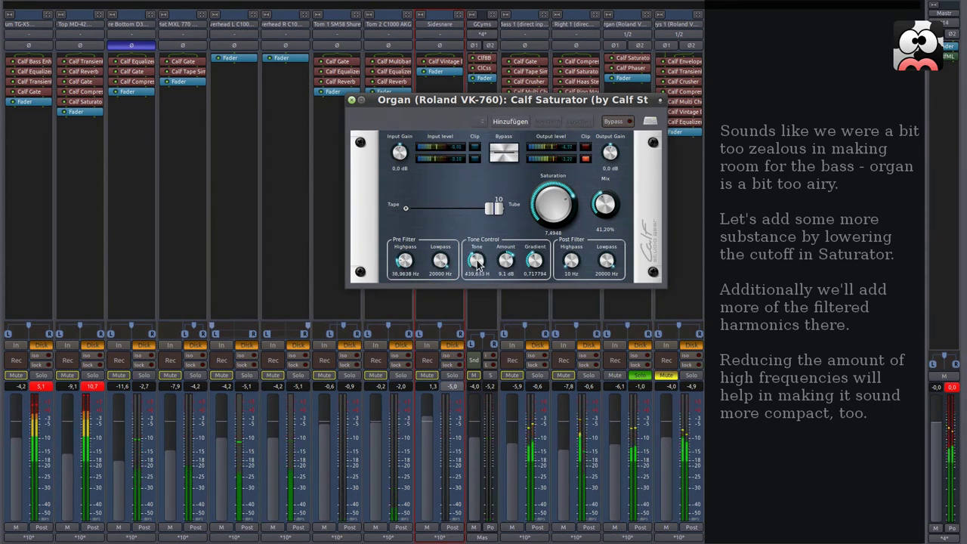
{"action": "scroll", "coordinate": [549, 209], "scroll_direction": "up", "scroll_amount": 3}
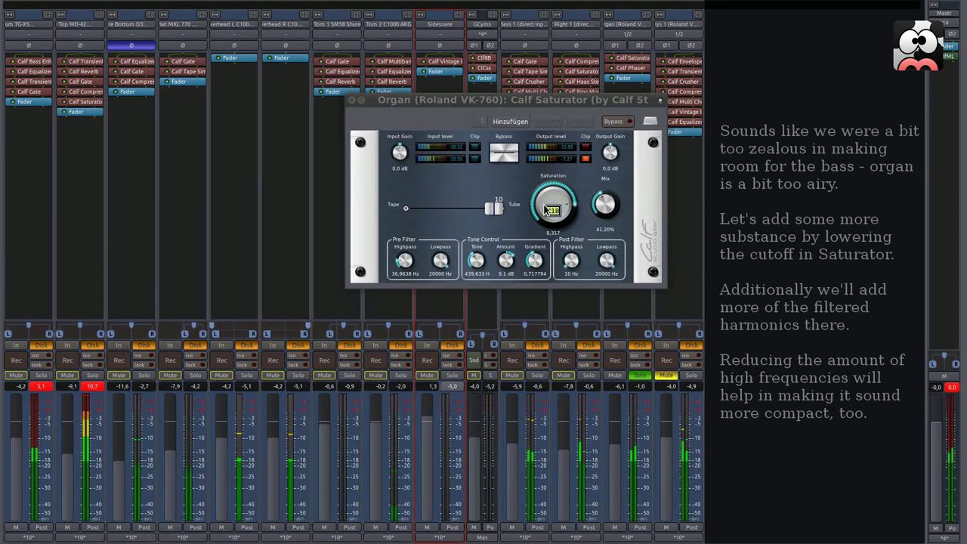
{"action": "left_click_drag", "start_coordinate": [542, 209], "coordinate": [543, 203]}
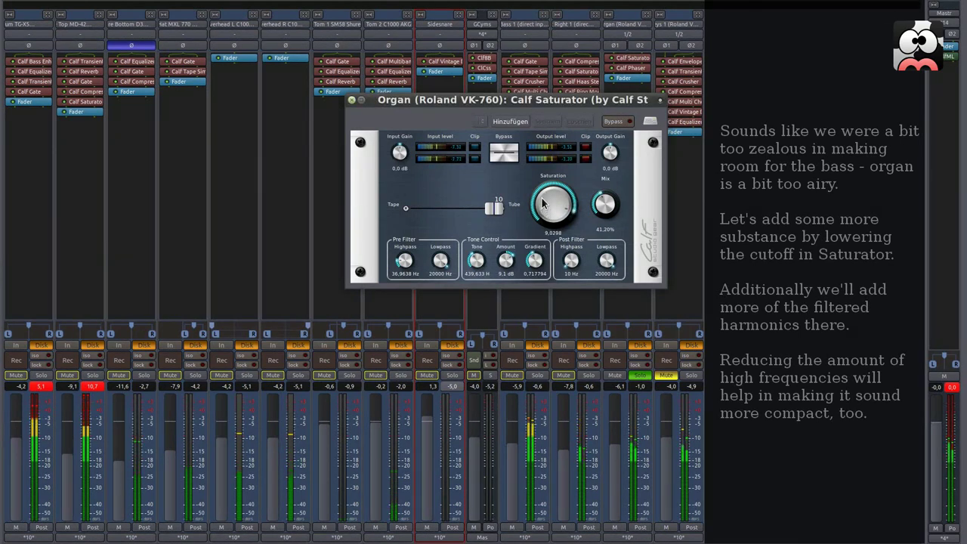
{"action": "mouse_move", "coordinate": [603, 262]}
{"action": "left_mouse_down"}
{"action": "mouse_move", "coordinate": [603, 285]}
{"action": "mouse_move", "coordinate": [602, 262]}
{"action": "left_mouse_up"}
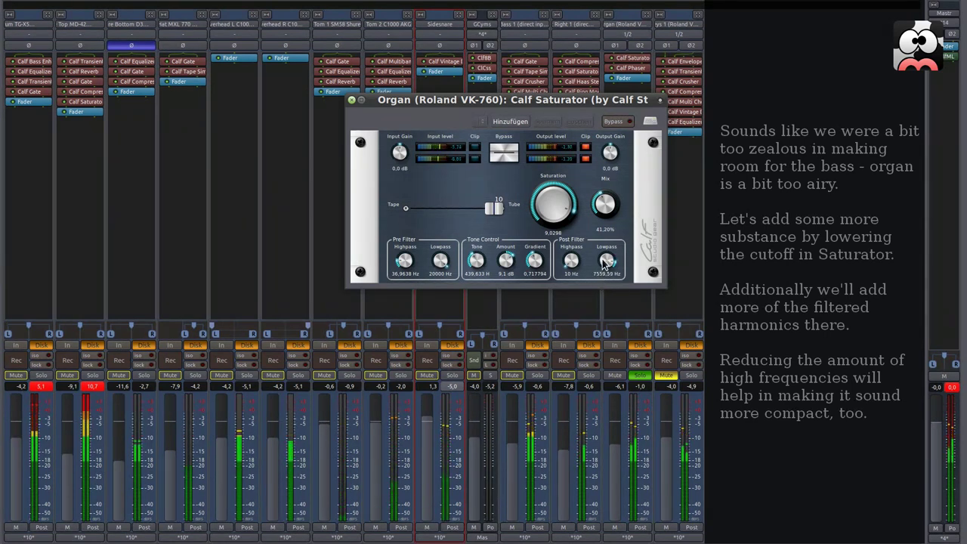
{"action": "left_click", "coordinate": [351, 99]}
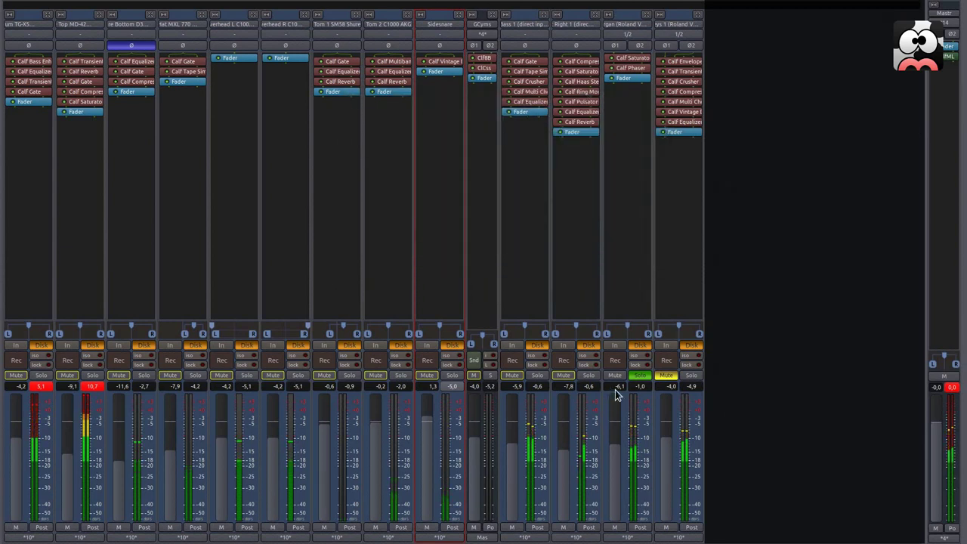
- Unmute Keys 1 and briefly solo it alongside the organ to check whether the two interfere
{"action": "left_click", "coordinate": [668, 376]}
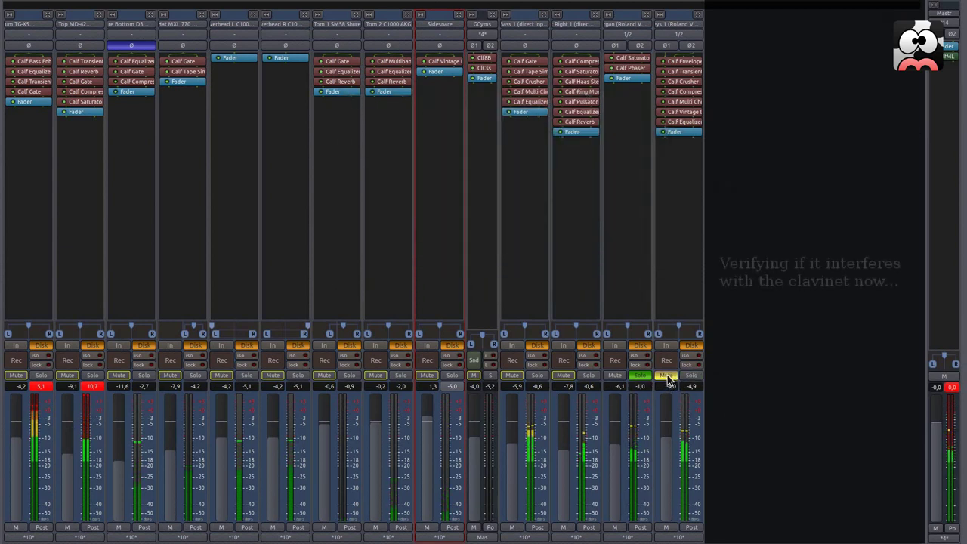
{"action": "left_click", "coordinate": [686, 375]}
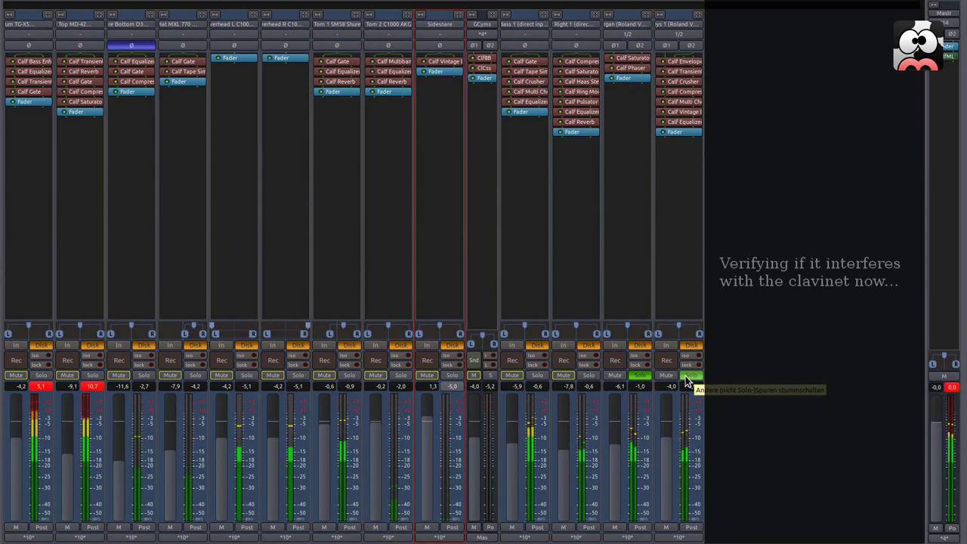
{"action": "left_click", "coordinate": [685, 375]}
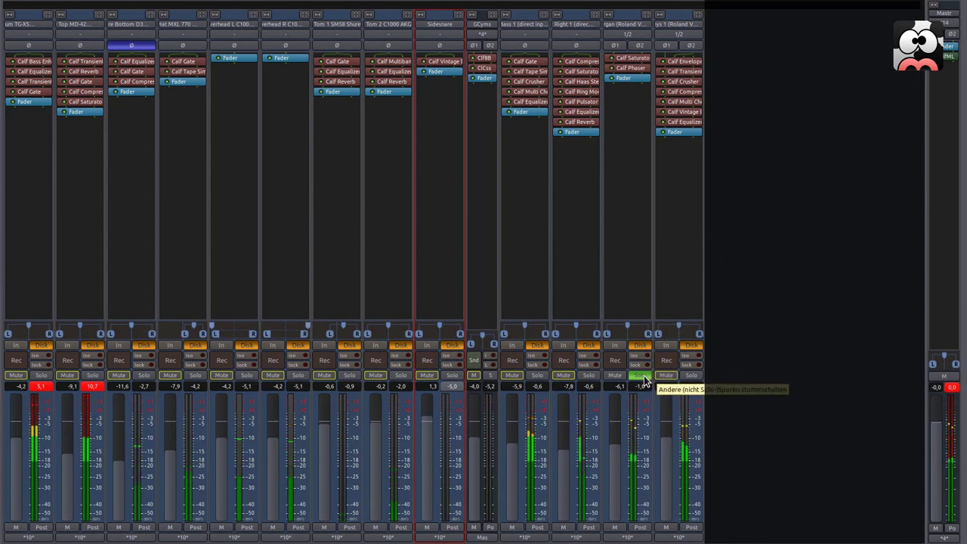
- Clear the remaining solo from the editor window, listen to the full mix and return to the mixer
{"action": "key", "text": "alt+e"}
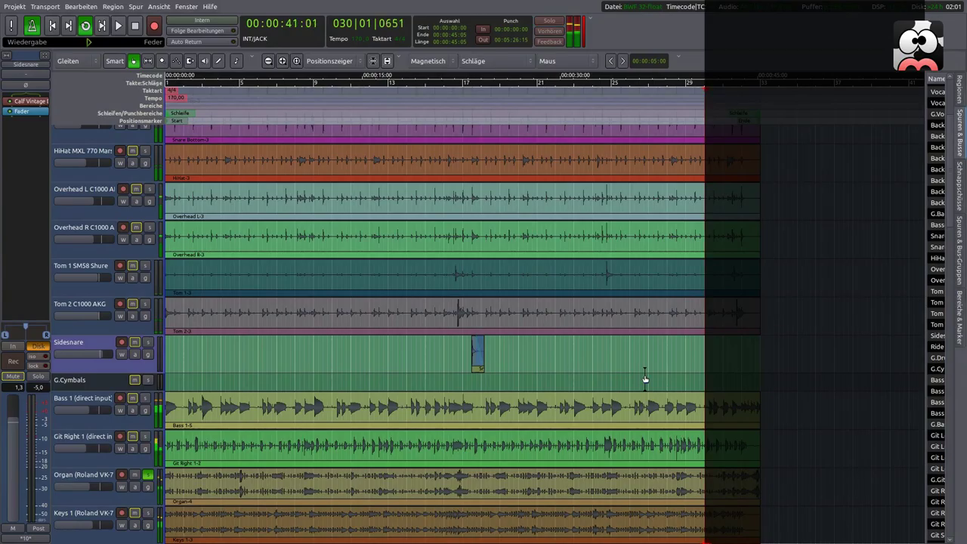
{"action": "left_click", "coordinate": [553, 25]}
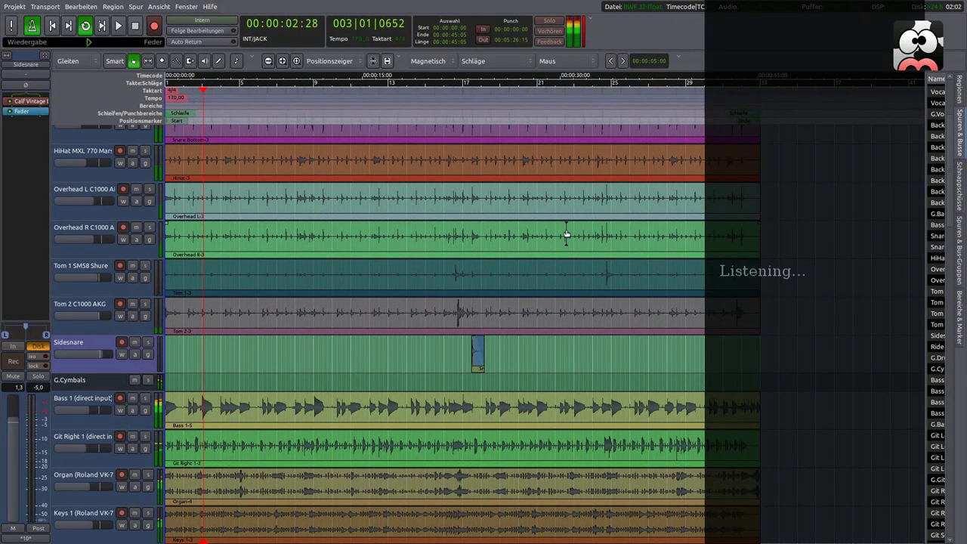
{"action": "key", "text": "alt+m"}
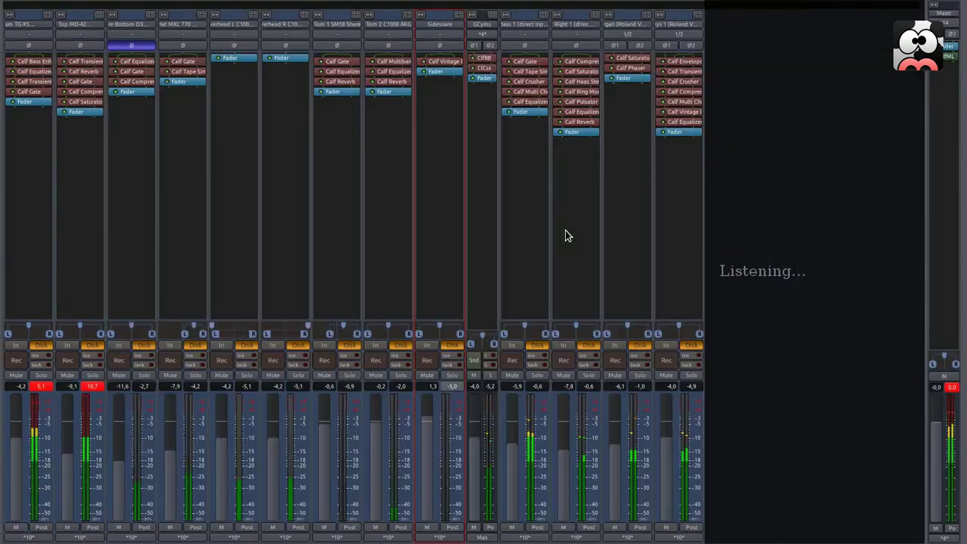
- With Keys 1 muted, set the organ fader to -6.6 dB and the Git Right 1 fader to -7.5 dB
{"action": "left_click", "coordinate": [667, 376]}
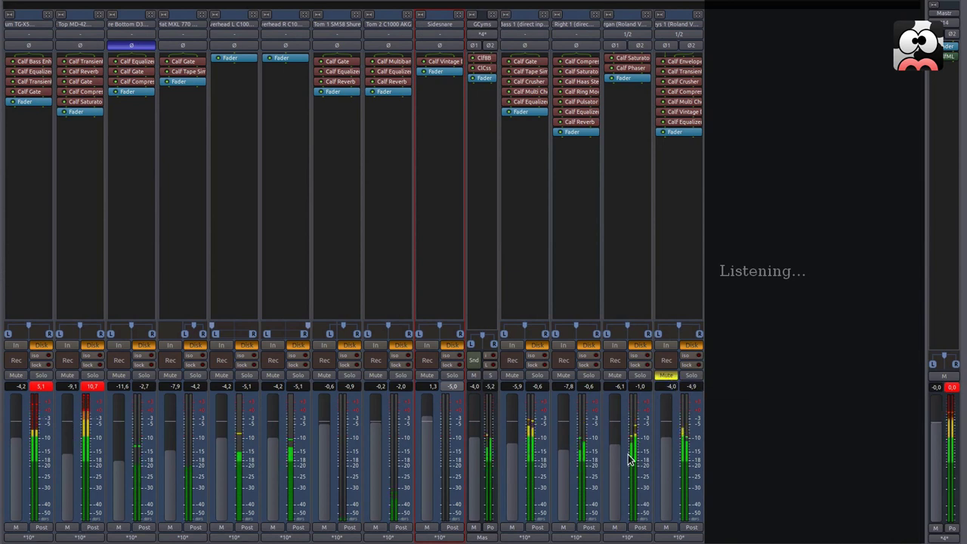
{"action": "left_click_drag", "start_coordinate": [617, 458], "coordinate": [616, 455]}
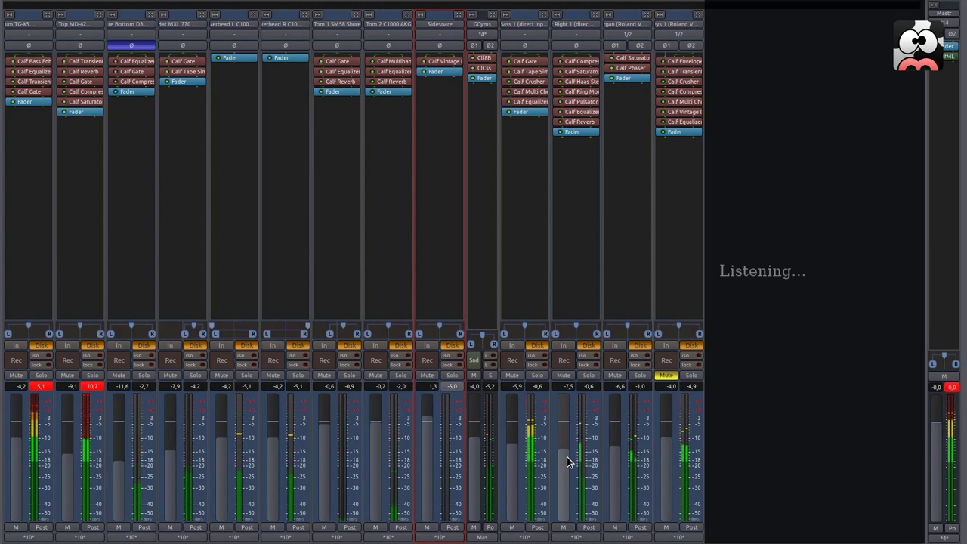
- Mute the bass, lower the hi-hat fader to -8.3 dB and raise the Git Right 1 fader to -6.7 dB
{"action": "left_click", "coordinate": [515, 376]}
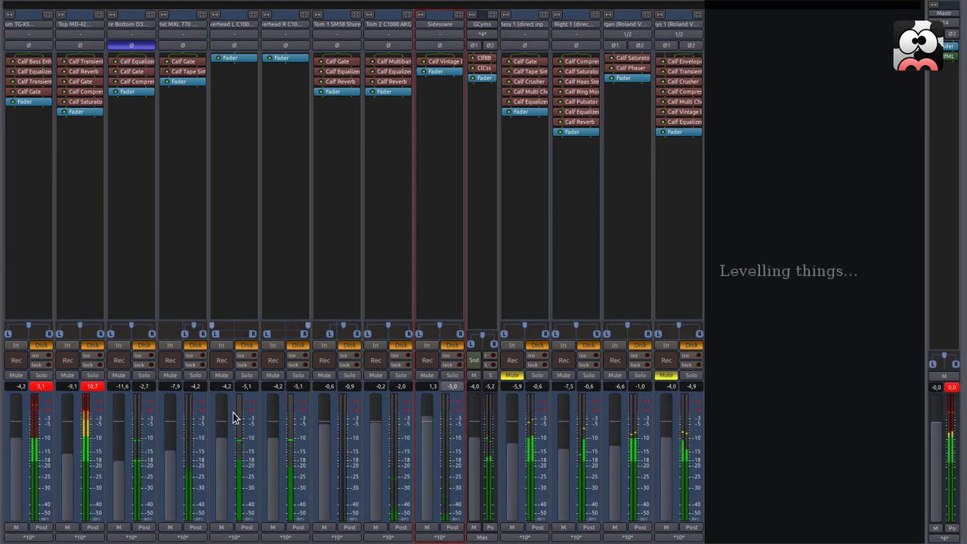
{"action": "left_click_drag", "start_coordinate": [172, 463], "coordinate": [173, 465]}
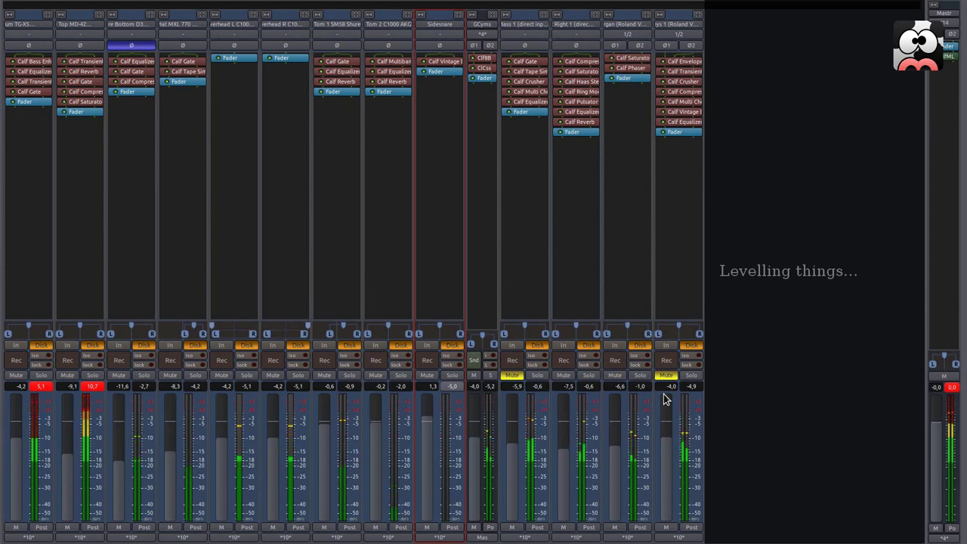
{"action": "left_click_drag", "start_coordinate": [562, 467], "coordinate": [564, 464]}
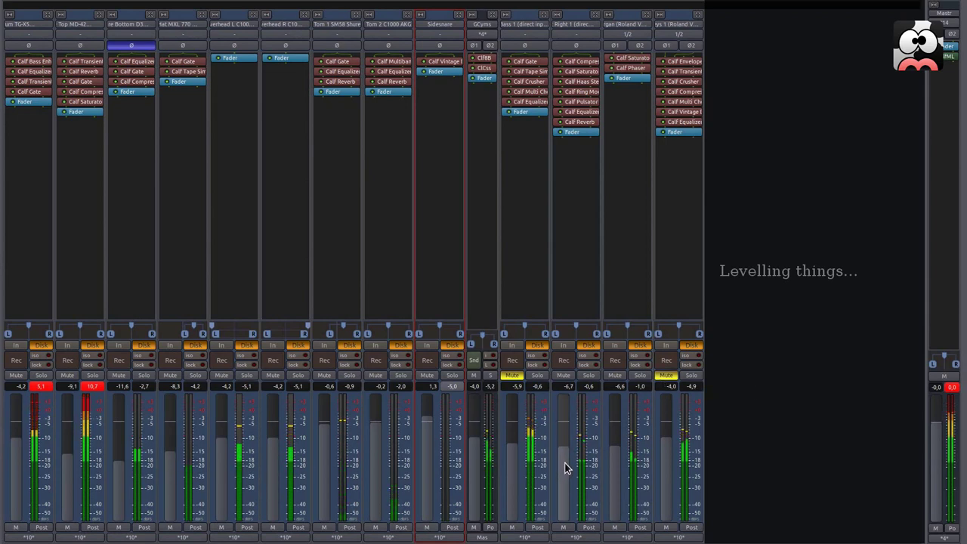
- Raise the highpass frequency in Git Right 1's 8-band equalizer to about 227 Hz and close the plugin
{"action": "double_click", "coordinate": [583, 112]}
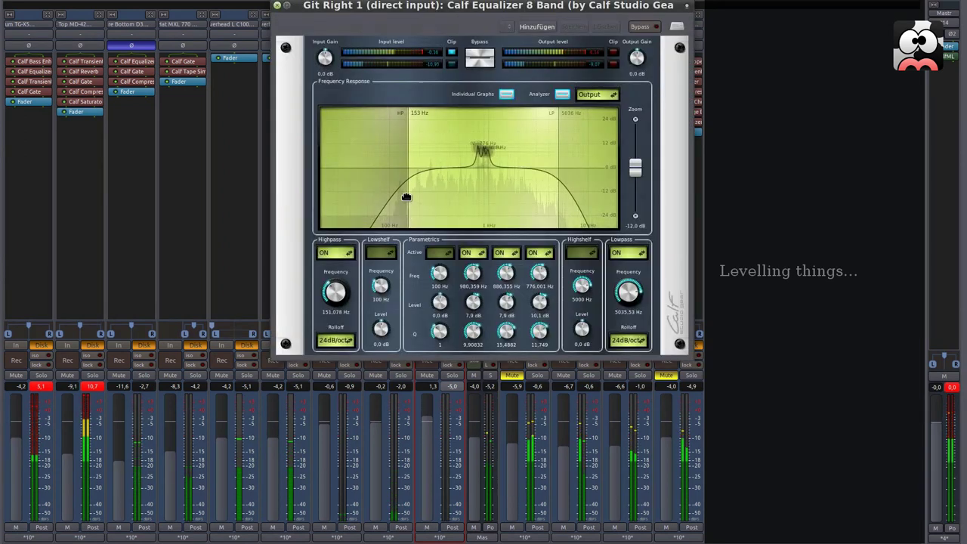
{"action": "left_click_drag", "start_coordinate": [416, 197], "coordinate": [426, 199]}
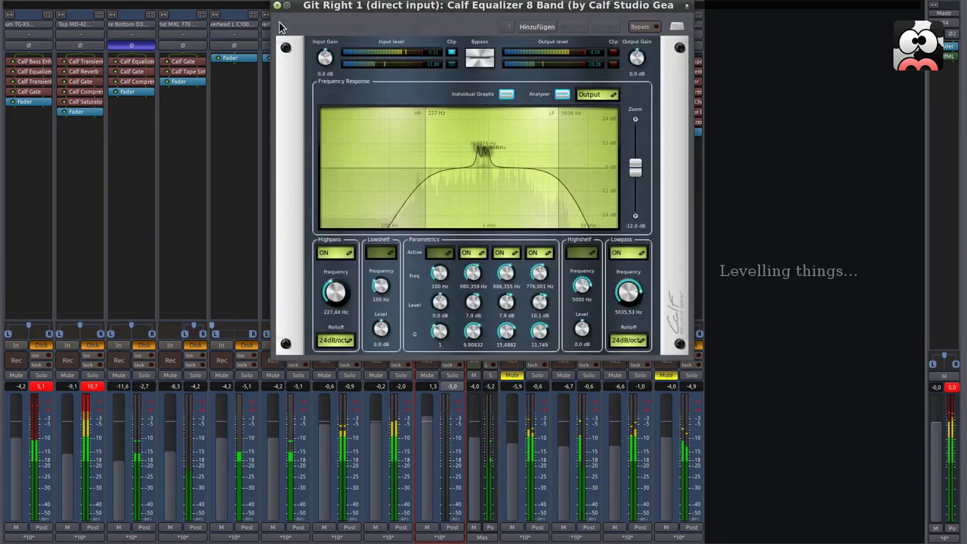
{"action": "left_click", "coordinate": [278, 6]}
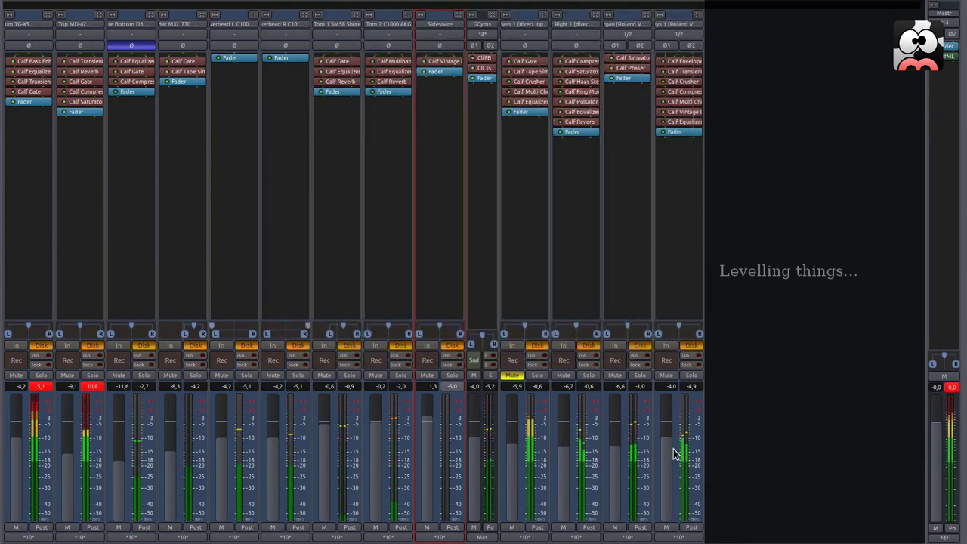
- With Keys 1 unmuted, raise its fader to -2.9 dB and unmute the bass
{"action": "left_click_drag", "start_coordinate": [672, 451], "coordinate": [668, 444]}
{"action": "left_click", "coordinate": [510, 376]}
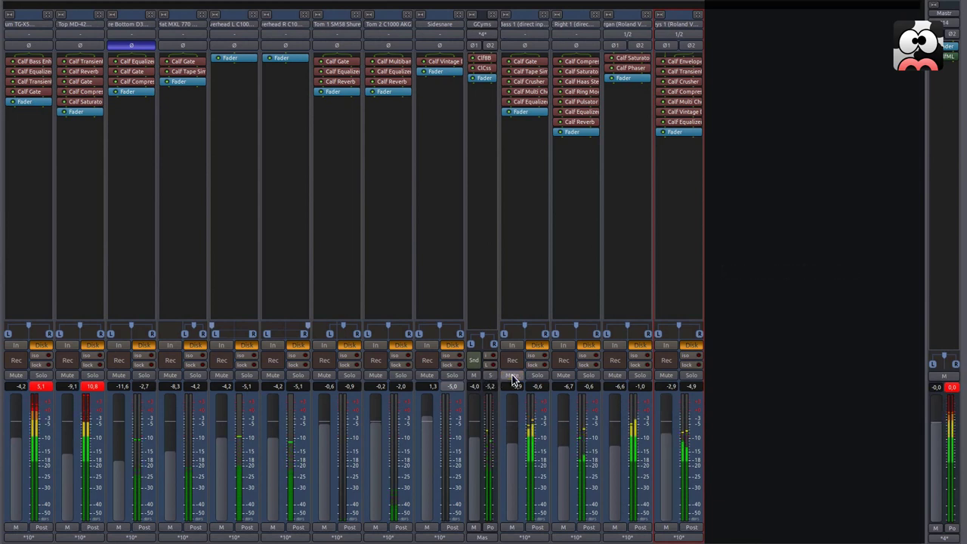
- Repeatedly mute and unmute the bass to compare the mix with and without it, ending with the track unmuted
{"action": "left_click", "coordinate": [513, 377]}
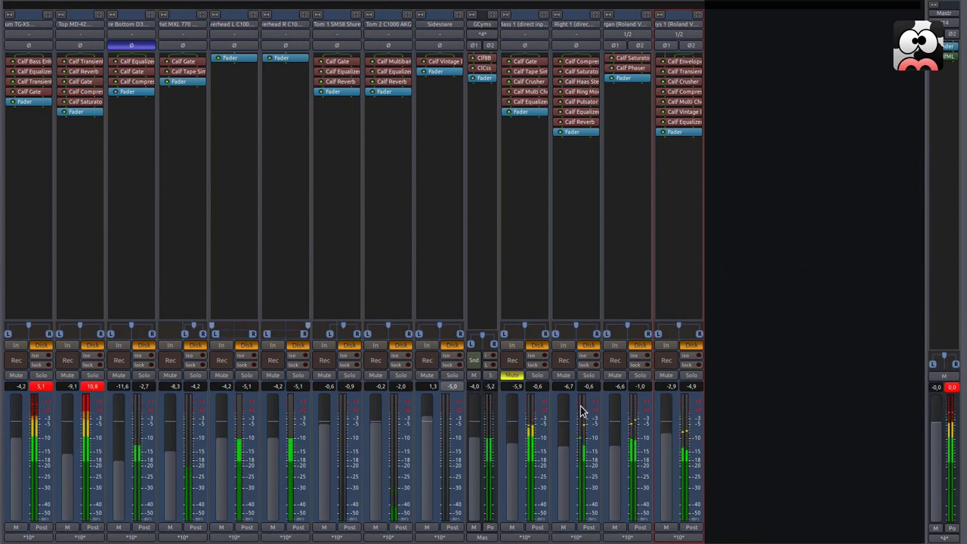
{"action": "left_click", "coordinate": [514, 375]}
{"action": "left_click", "coordinate": [515, 377]}
{"action": "left_click", "coordinate": [515, 376]}
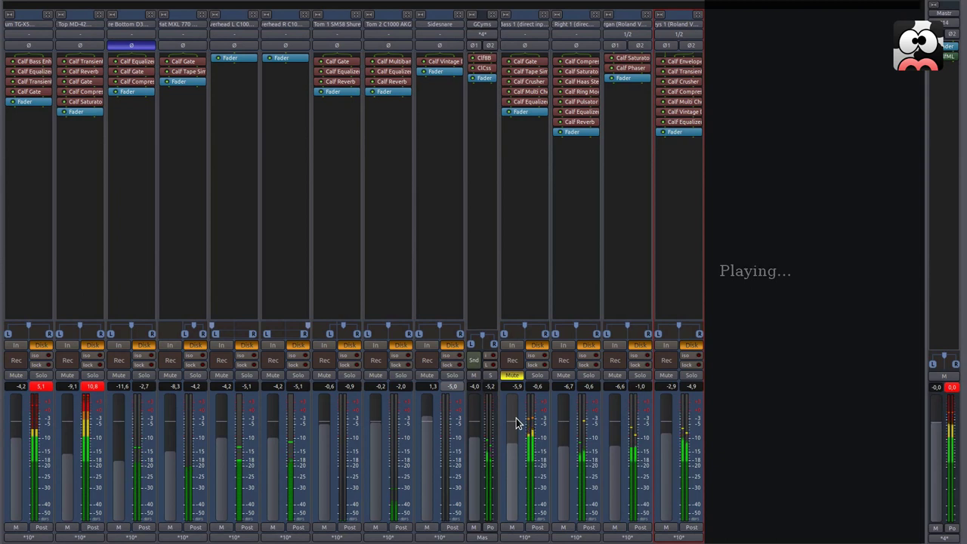
{"action": "left_click", "coordinate": [516, 375]}
{"action": "left_click", "coordinate": [516, 375]}
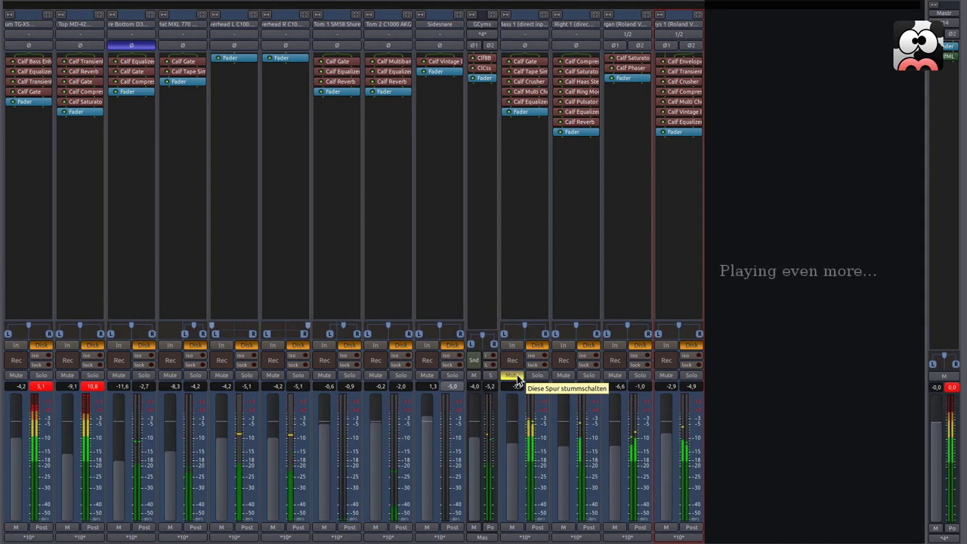
{"action": "left_click", "coordinate": [517, 375]}
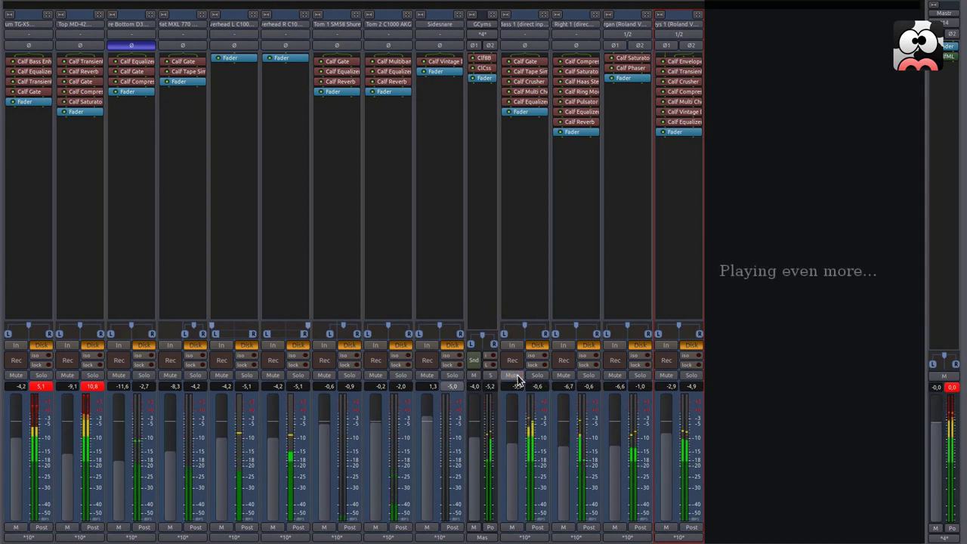
{"action": "left_click", "coordinate": [517, 375]}
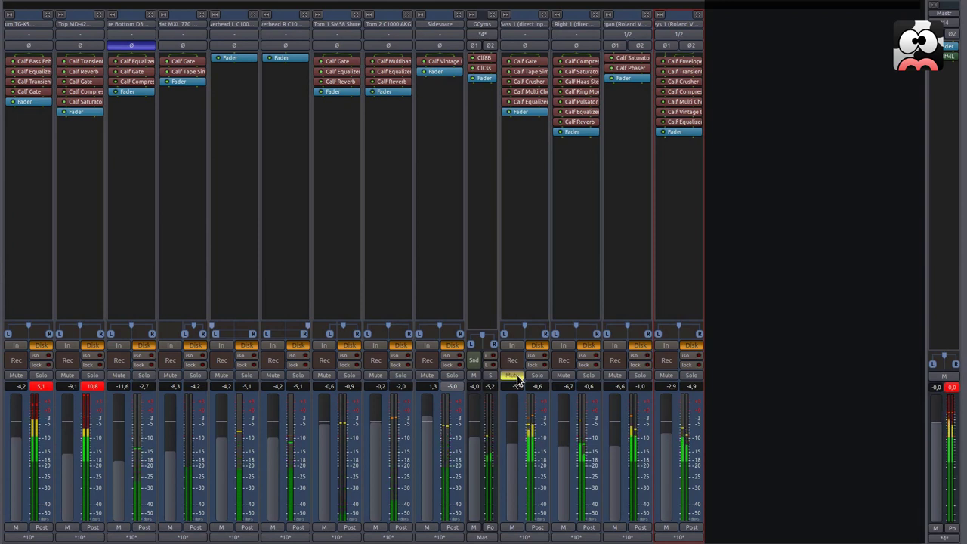
{"action": "left_click", "coordinate": [517, 375]}
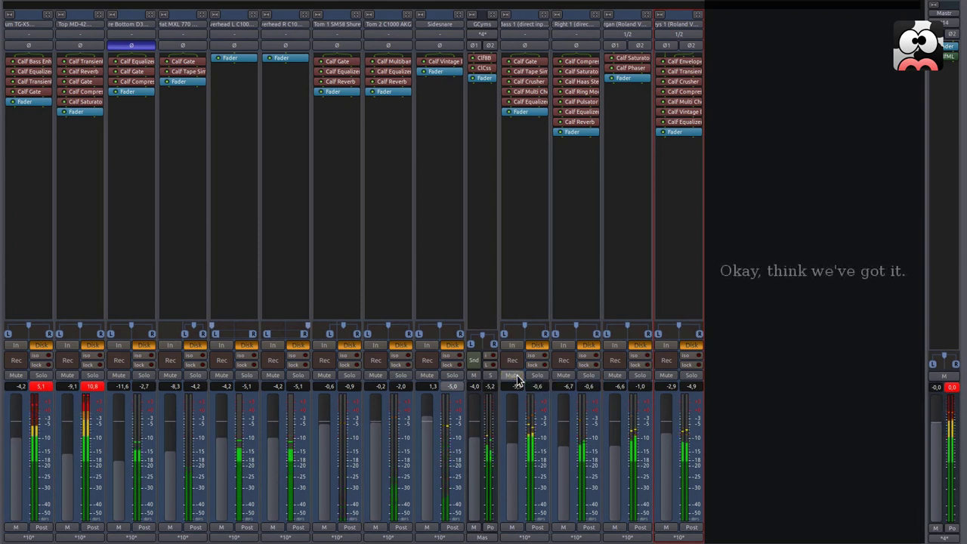
{"action": "left_click", "coordinate": [517, 377]}
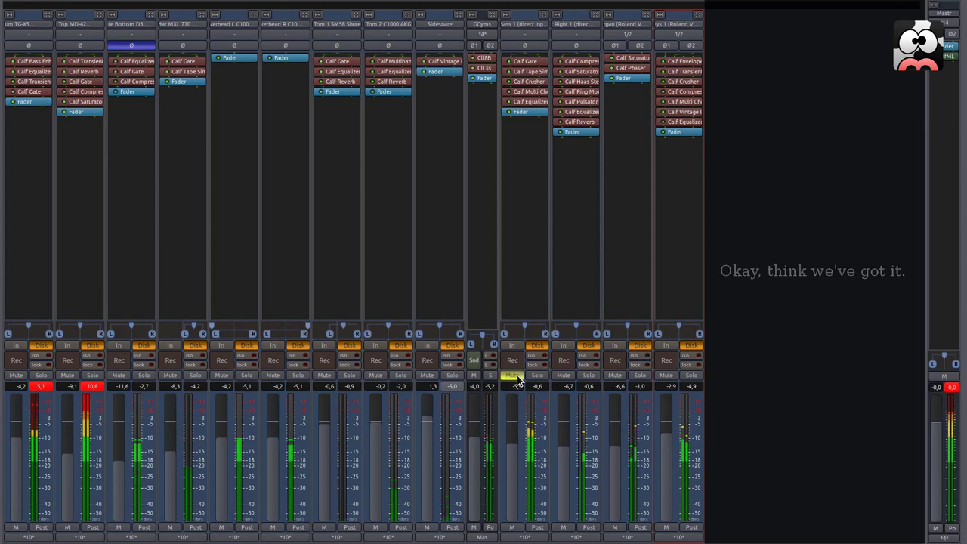
{"action": "left_click", "coordinate": [517, 375]}
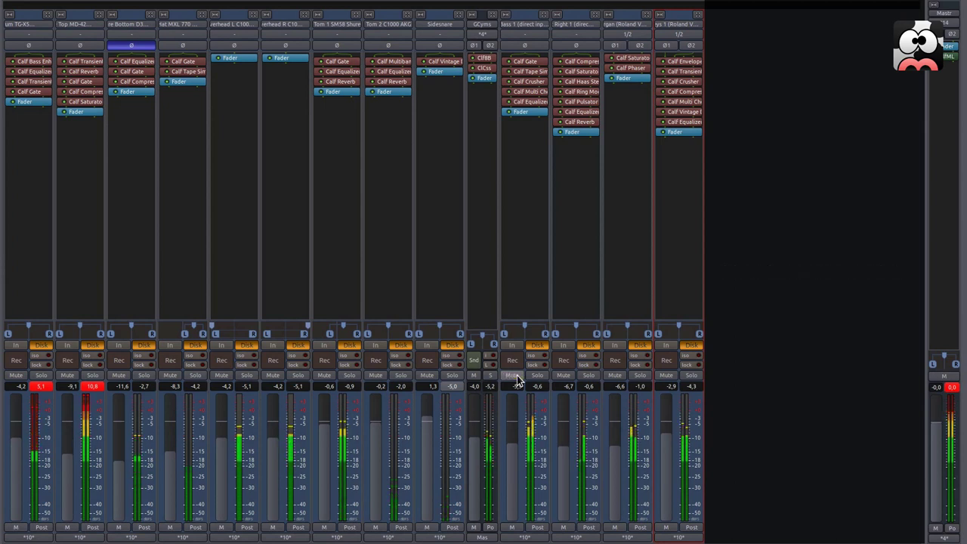
{"action": "left_click", "coordinate": [517, 375]}
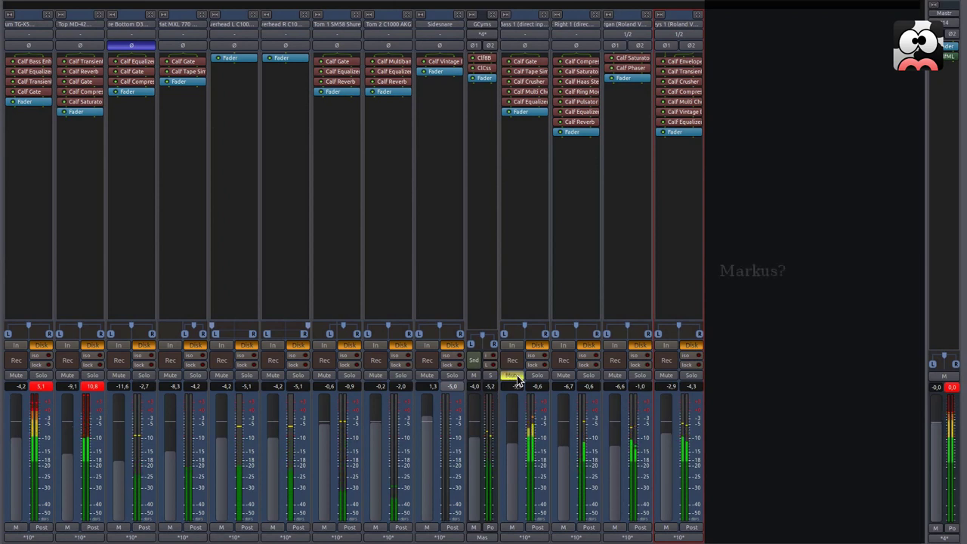
{"action": "left_click", "coordinate": [517, 375]}
{"action": "left_click", "coordinate": [517, 374]}
{"action": "left_click", "coordinate": [520, 375]}
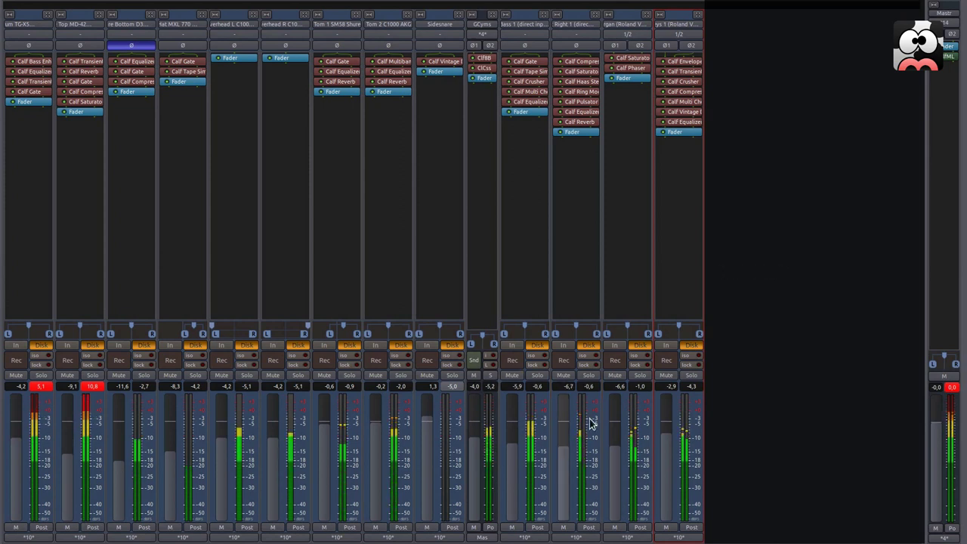
- Mute Keys 1 and look over the track waveforms in the editor during playback, returning to the mixer
{"action": "left_click", "coordinate": [666, 375]}
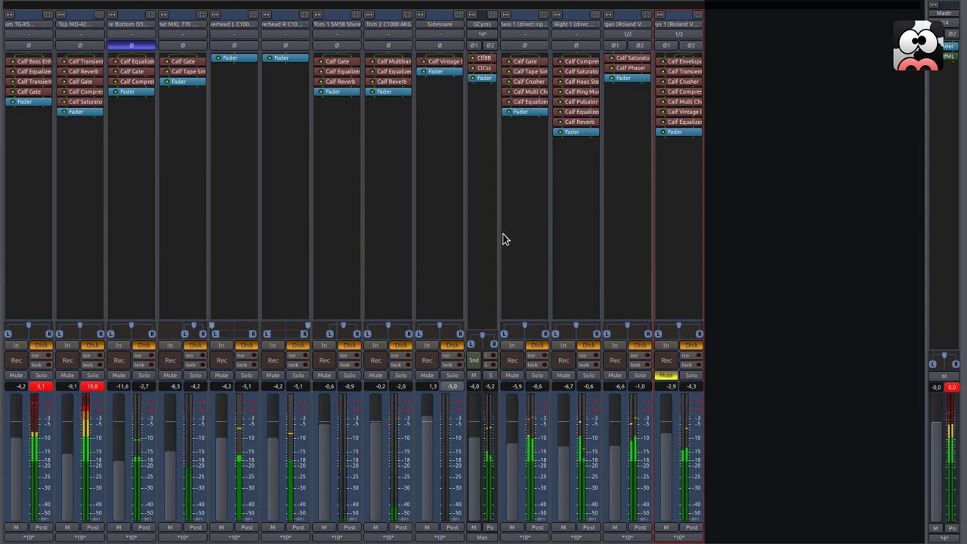
{"action": "key", "text": "alt+e"}
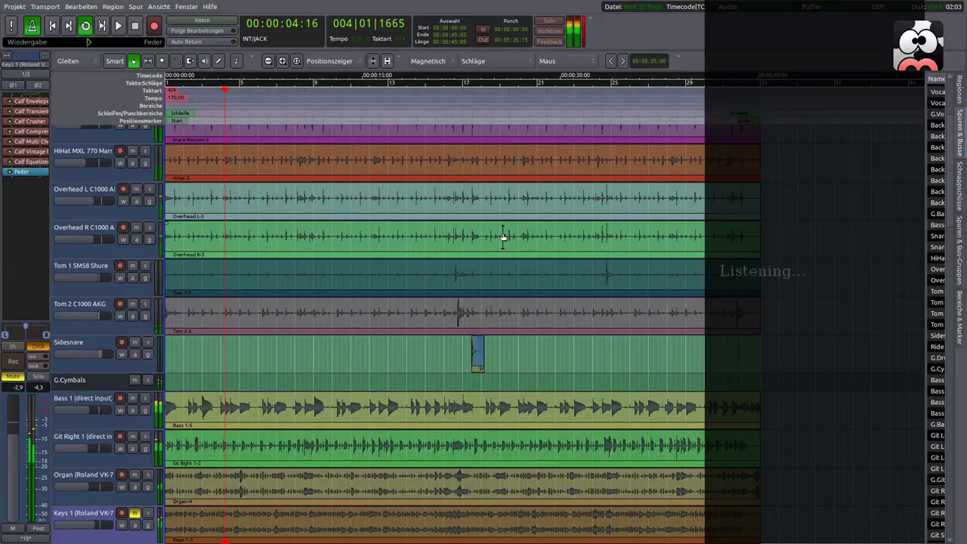
{"action": "scroll", "coordinate": [515, 252], "scroll_direction": "up", "scroll_amount": 3}
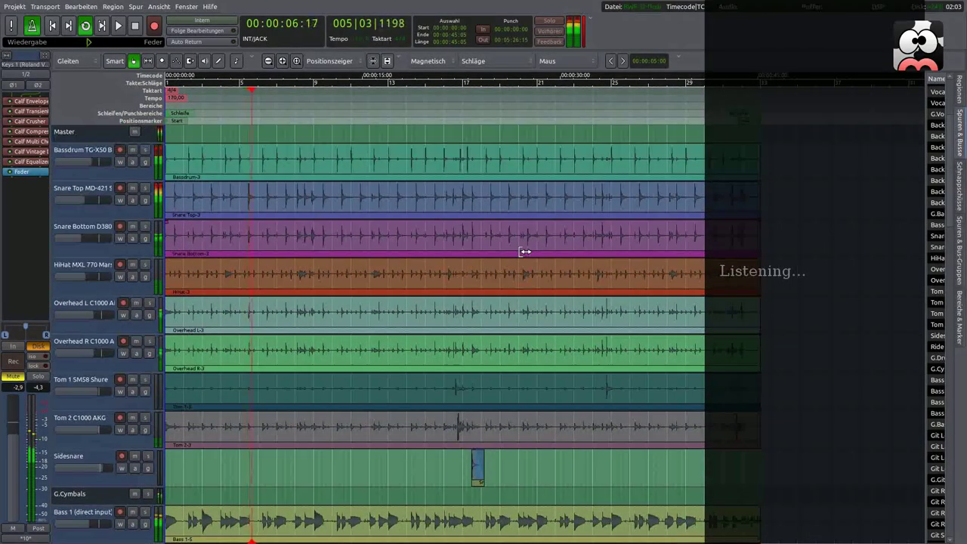
{"action": "scroll", "coordinate": [525, 251], "scroll_direction": "down", "scroll_amount": 3}
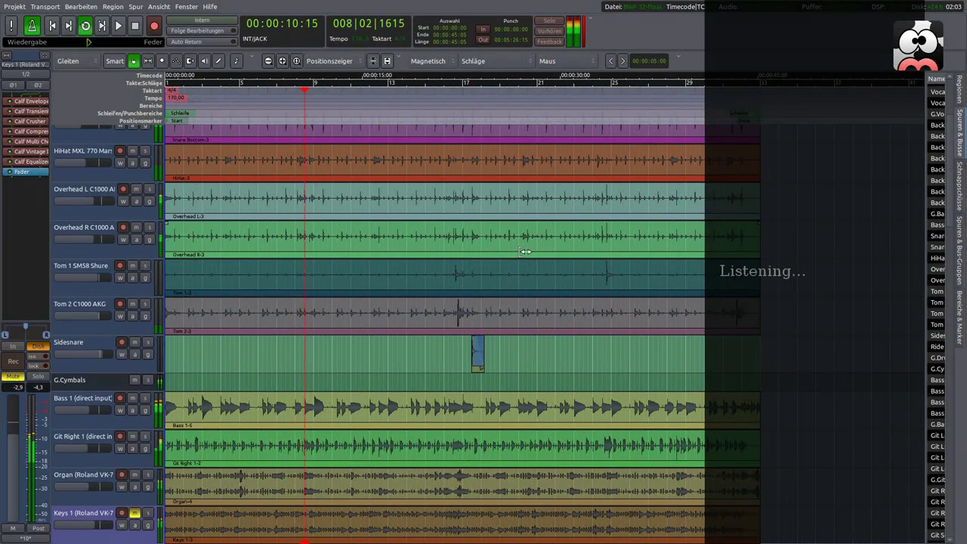
{"action": "key", "text": "alt+m"}
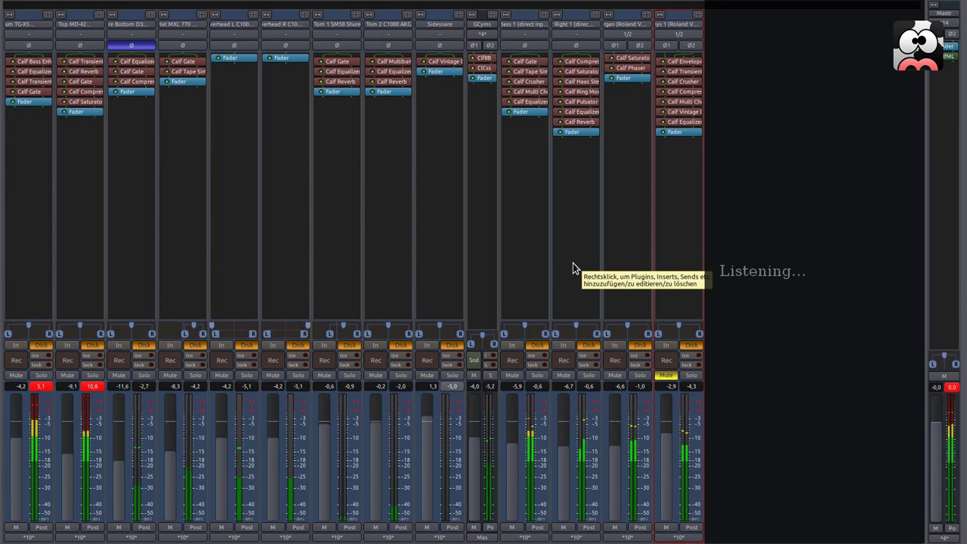
- Unmute Keys 1 and lower its fader to -5.2 dB
{"action": "left_click", "coordinate": [667, 379]}
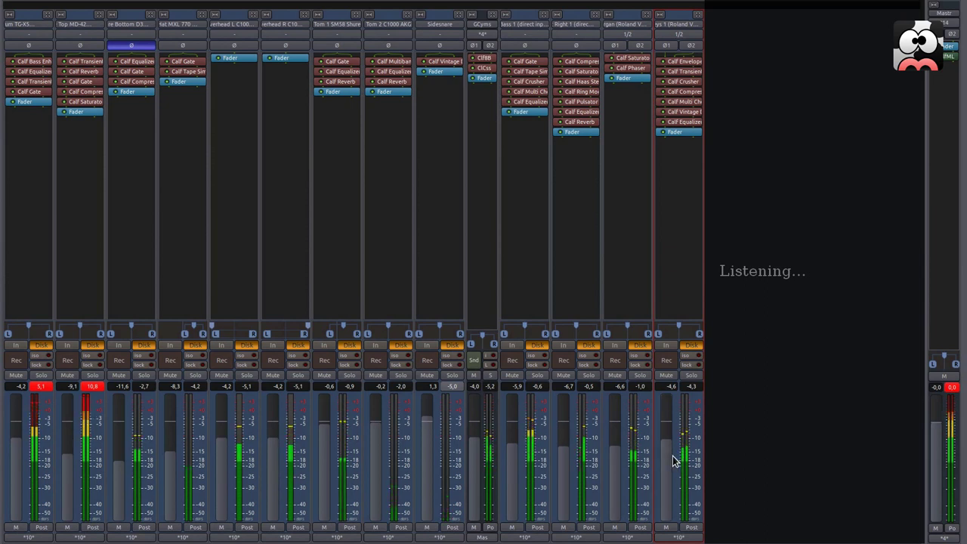
{"action": "scroll", "coordinate": [672, 463], "scroll_direction": "down", "scroll_amount": 1}
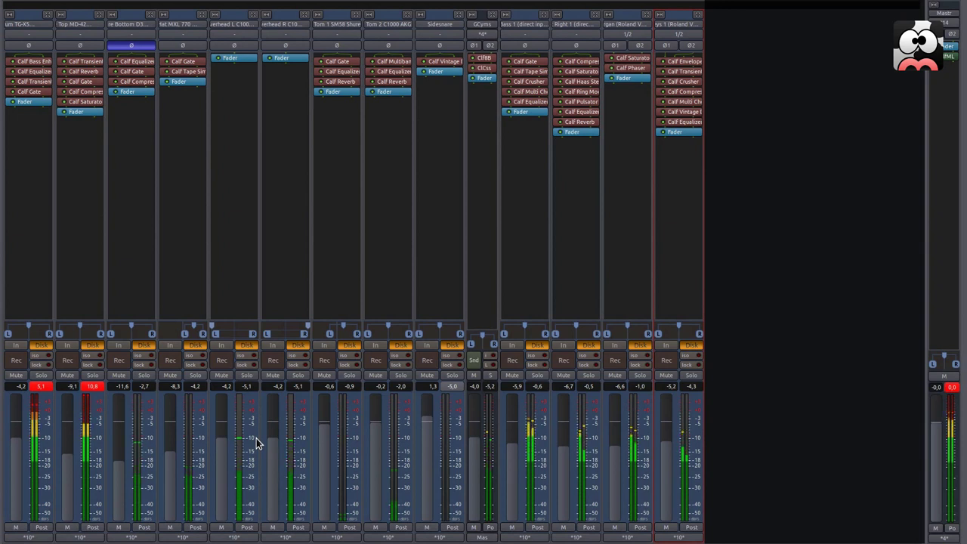
- Move the master bus's Multiband Limiter ahead of the fader and set limit -1.4 dB, release about 3.88 ms and oversampling 4
{"action": "left_click_drag", "start_coordinate": [951, 56], "coordinate": [949, 43]}
{"action": "double_click", "coordinate": [950, 44]}
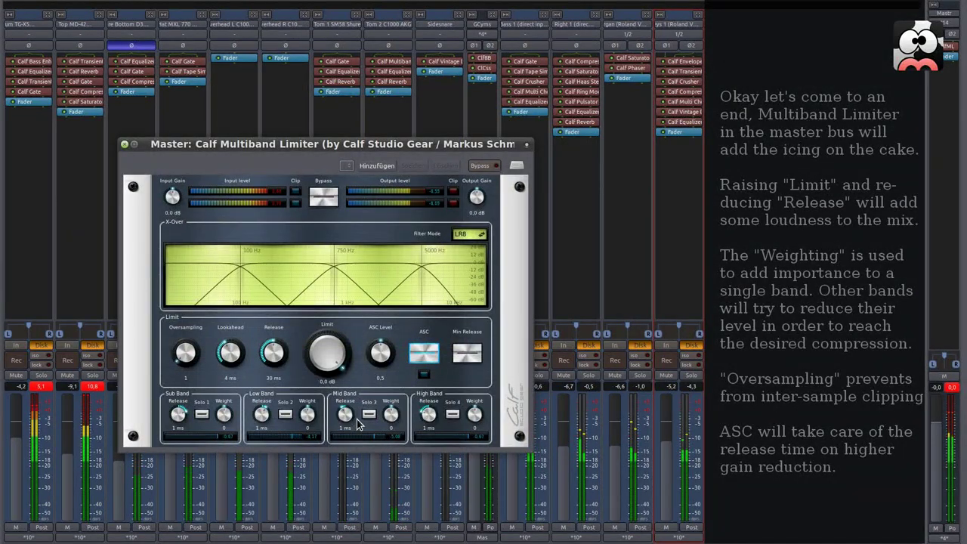
{"action": "left_click_drag", "start_coordinate": [315, 352], "coordinate": [278, 393]}
{"action": "left_click_drag", "start_coordinate": [188, 364], "coordinate": [218, 108]}
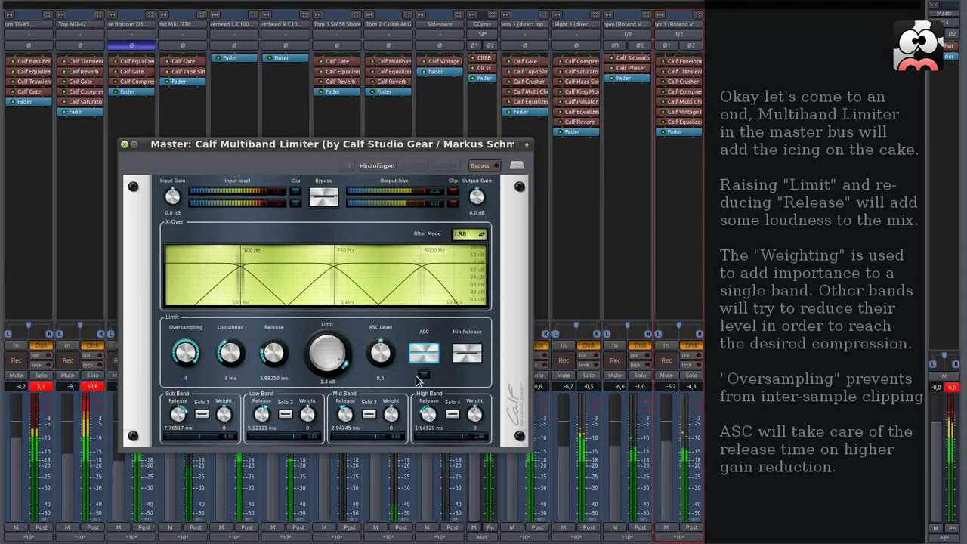
- Set the limiter's ASC Level to 0.768, Mid Band weight 0.344, Sub Band weight 0.264 and limit -1.9 dB, and close the plugin
{"action": "left_click_drag", "start_coordinate": [385, 363], "coordinate": [384, 319]}
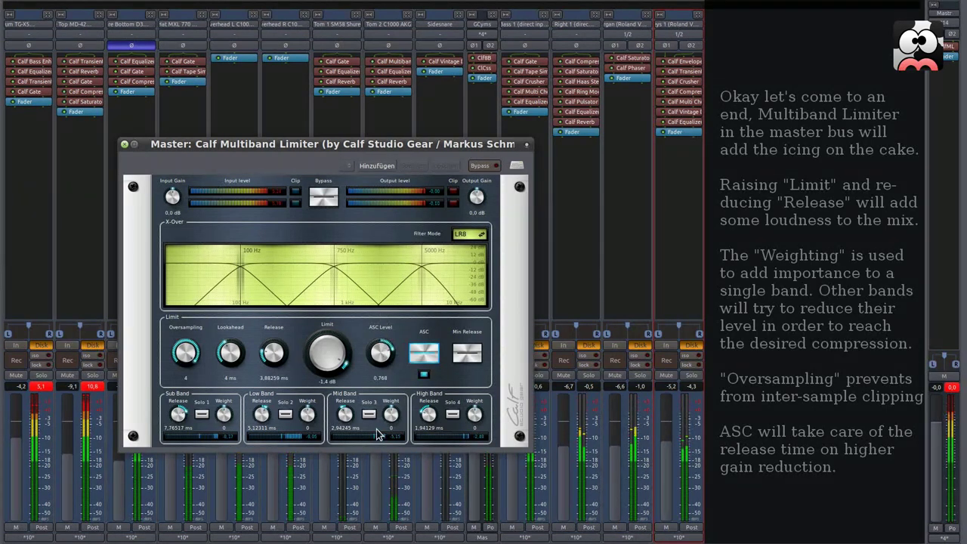
{"action": "left_click_drag", "start_coordinate": [391, 426], "coordinate": [388, 395]}
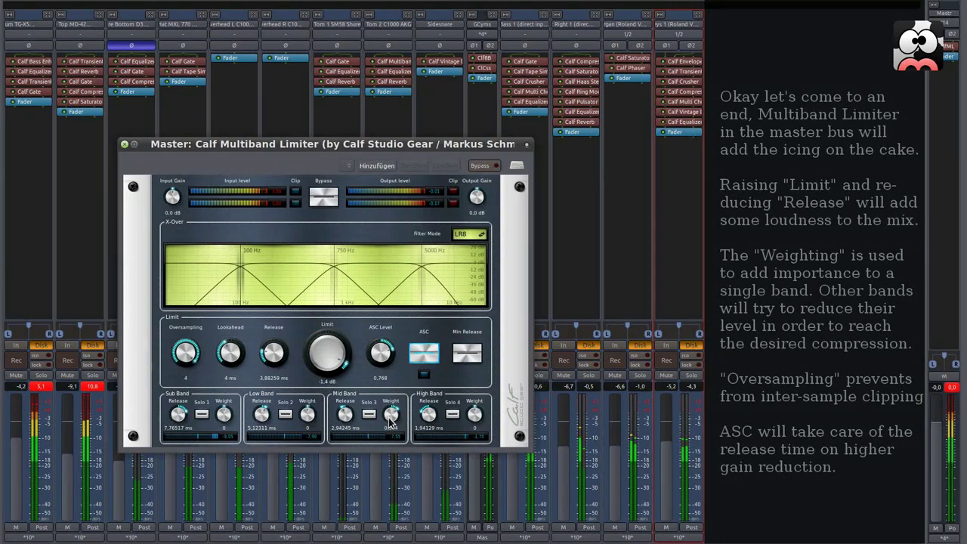
{"action": "left_click_drag", "start_coordinate": [225, 422], "coordinate": [223, 398]}
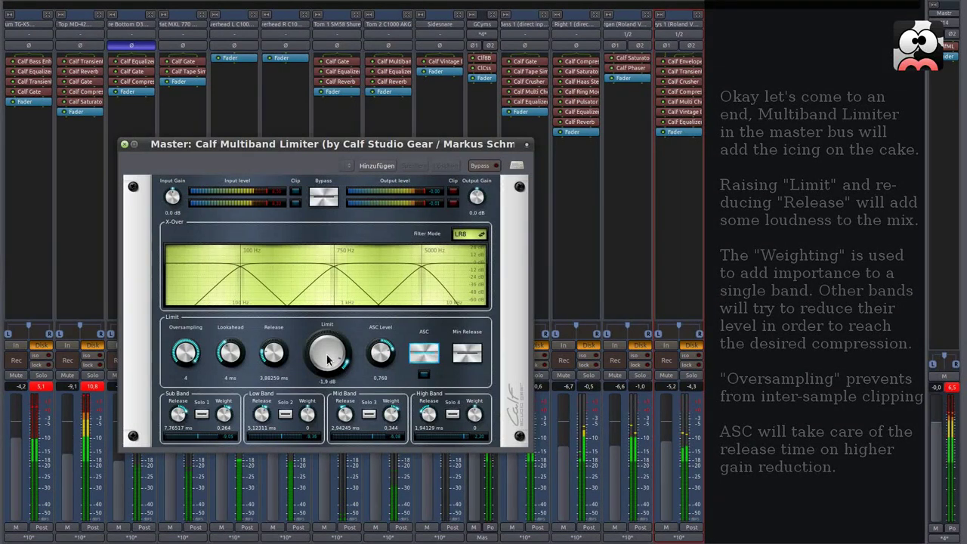
{"action": "left_click", "coordinate": [124, 145]}
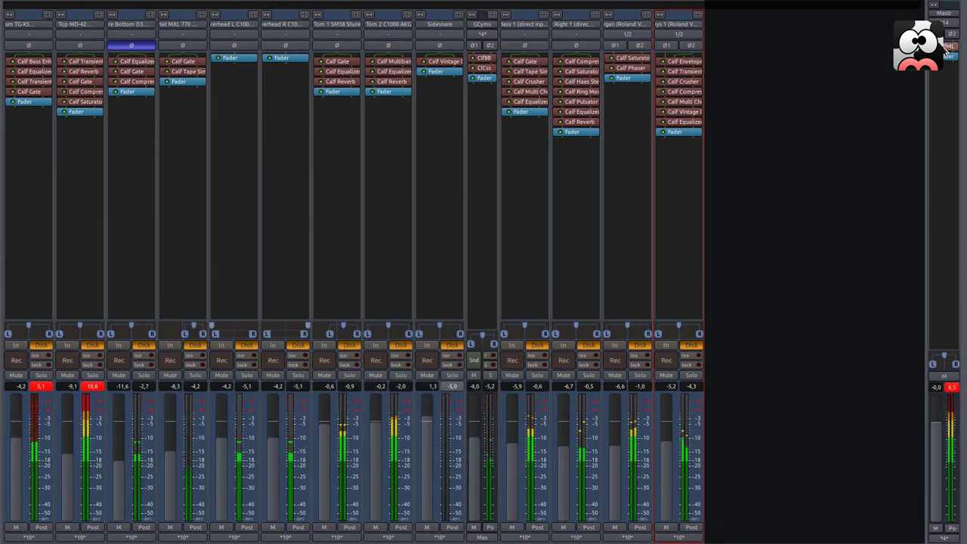
- Add Calf Stereo Tools to the master bus ahead of the Multiband Limiter and open its interface over the mixer
{"action": "right_click", "coordinate": [961, 53]}
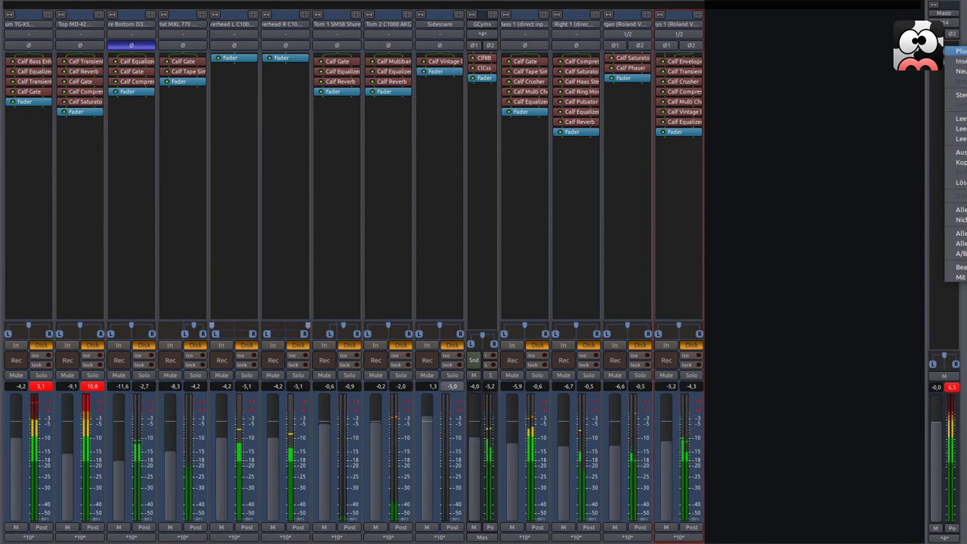
{"action": "left_click", "coordinate": [963, 51]}
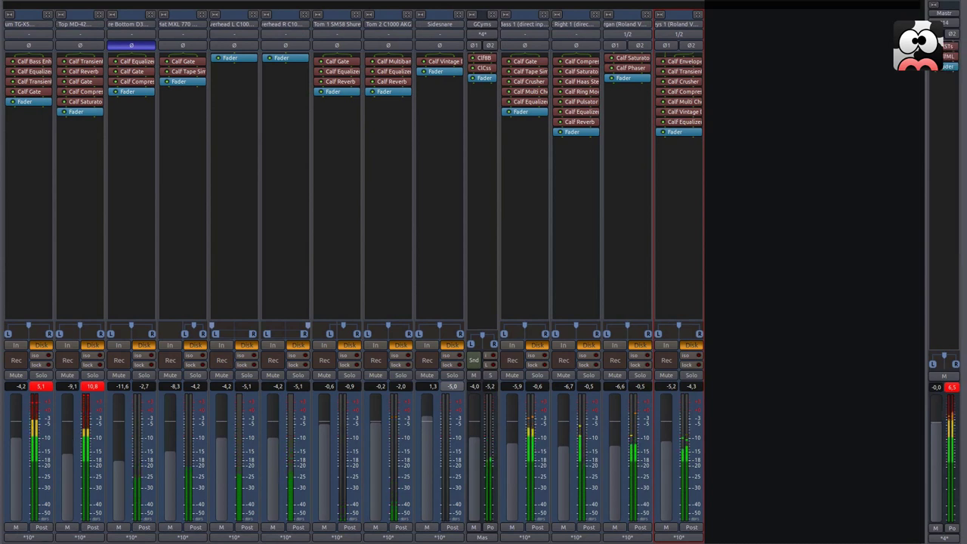
{"action": "double_click", "coordinate": [953, 63]}
{"action": "left_click_drag", "start_coordinate": [820, 8], "coordinate": [240, 153]}
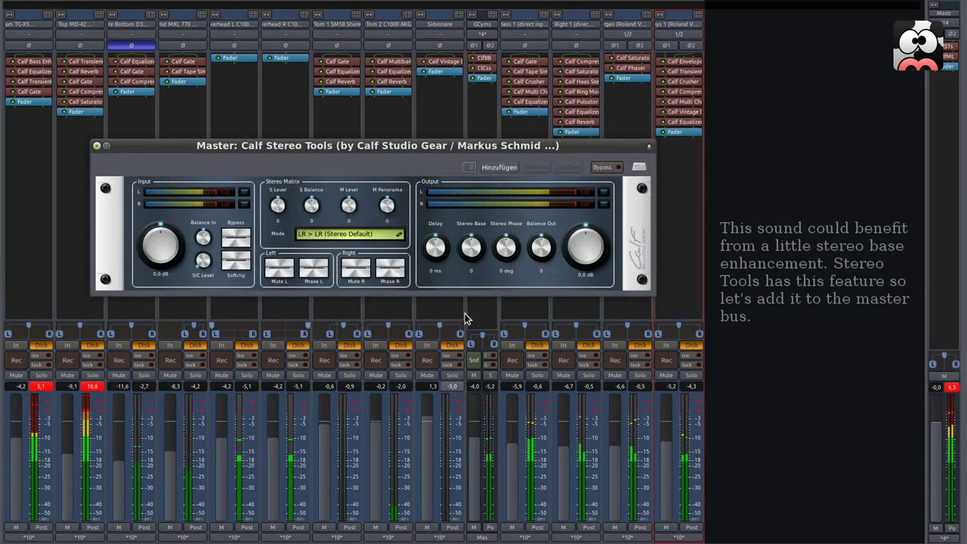
- Raise Stereo Base to 0.22 in the master's Stereo Tools, close the plugin and lower the Keys 1 fader to -6.2 dB
{"action": "left_click_drag", "start_coordinate": [471, 272], "coordinate": [472, 259]}
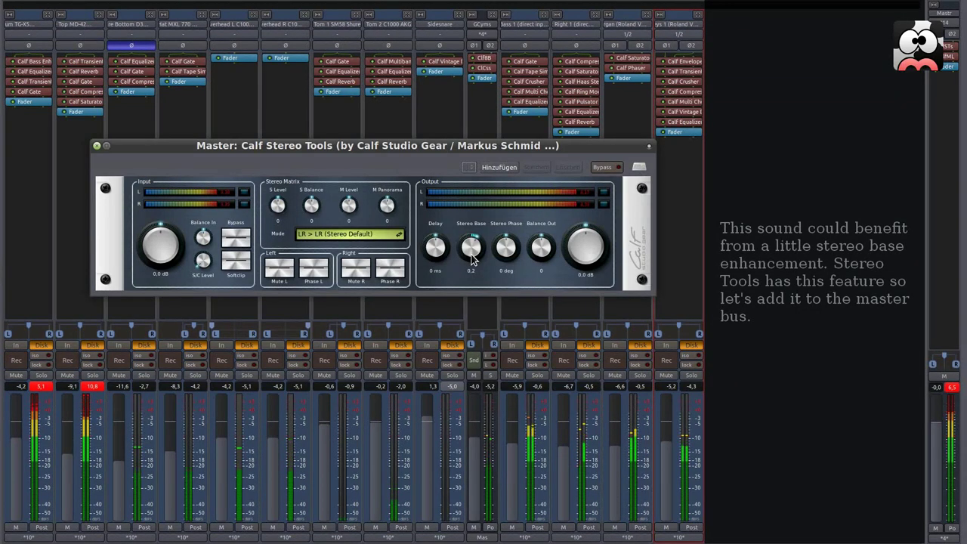
{"action": "left_click_drag", "start_coordinate": [471, 254], "coordinate": [472, 254]}
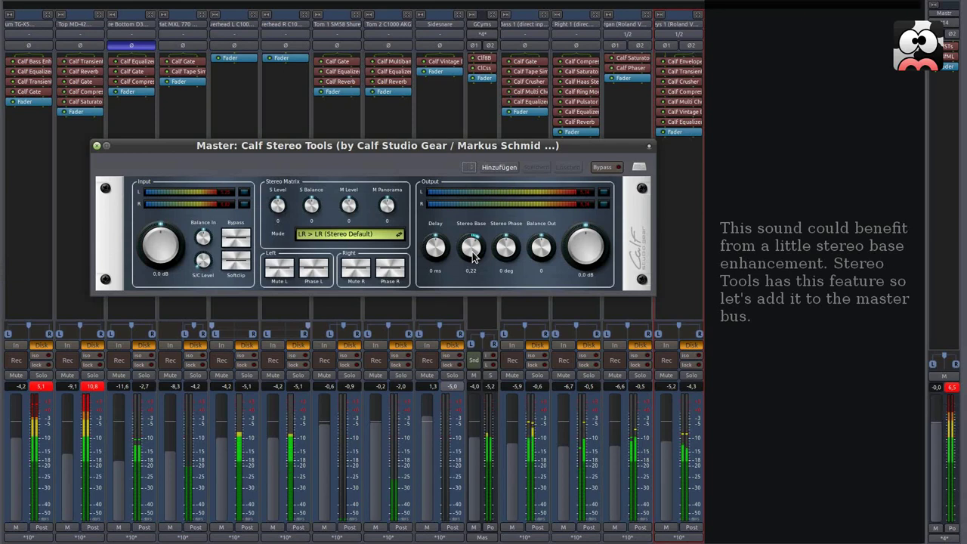
{"action": "left_click", "coordinate": [96, 145]}
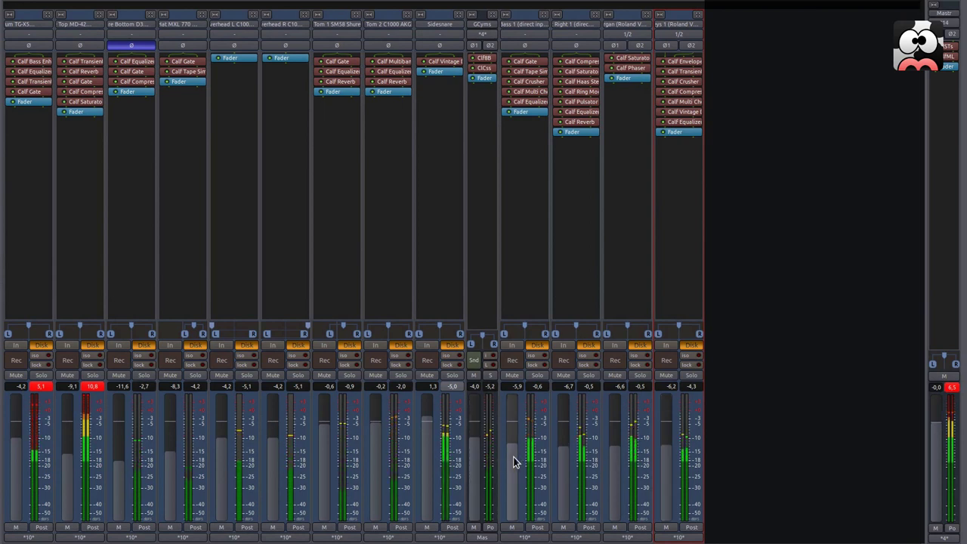
- Raise the Bass 1 fader to -5.6 dB and reduce the Amount in its Multi Chorus to -8.9 dB, closing the plugin
{"action": "double_click", "coordinate": [529, 92]}
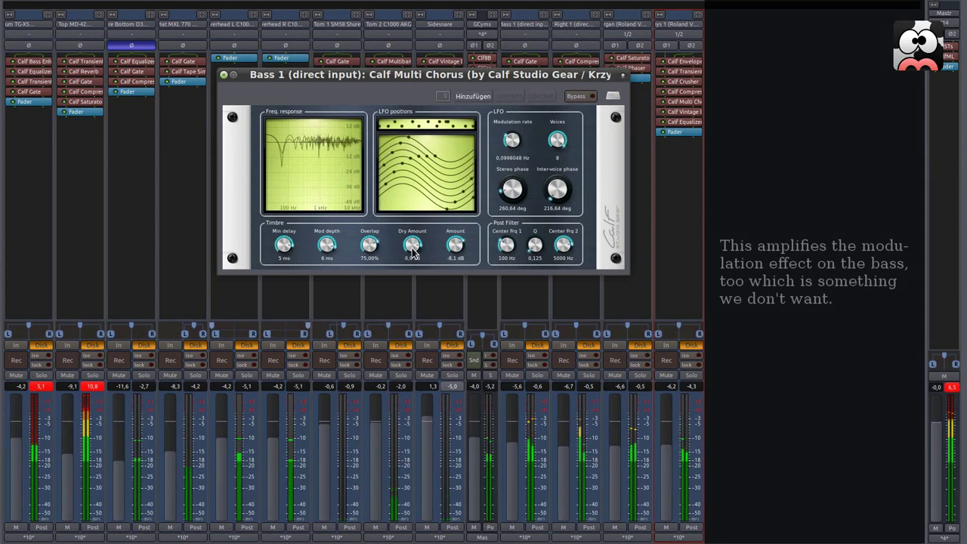
{"action": "scroll", "coordinate": [462, 247], "scroll_direction": "down", "scroll_amount": 1}
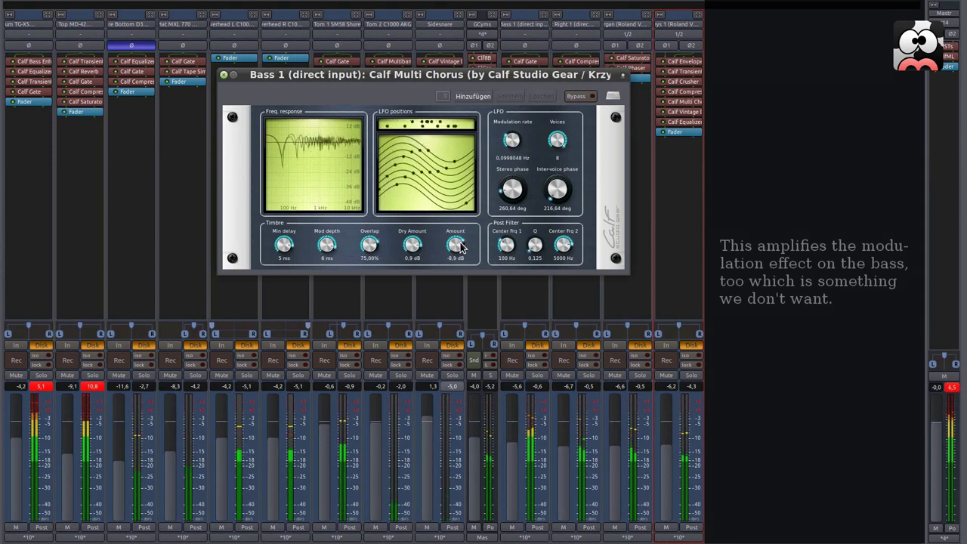
{"action": "left_click", "coordinate": [223, 74]}
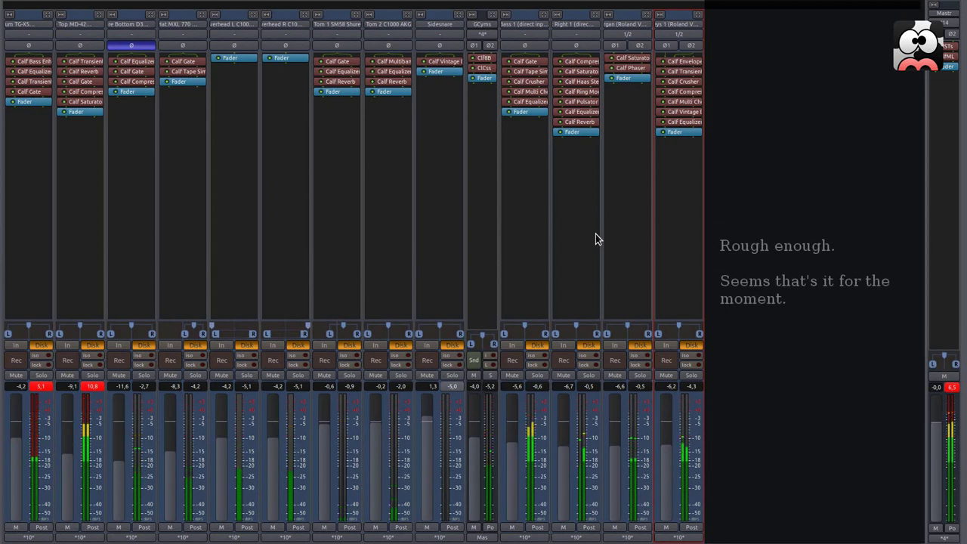
{"action": "key", "text": "alt+Tab"}
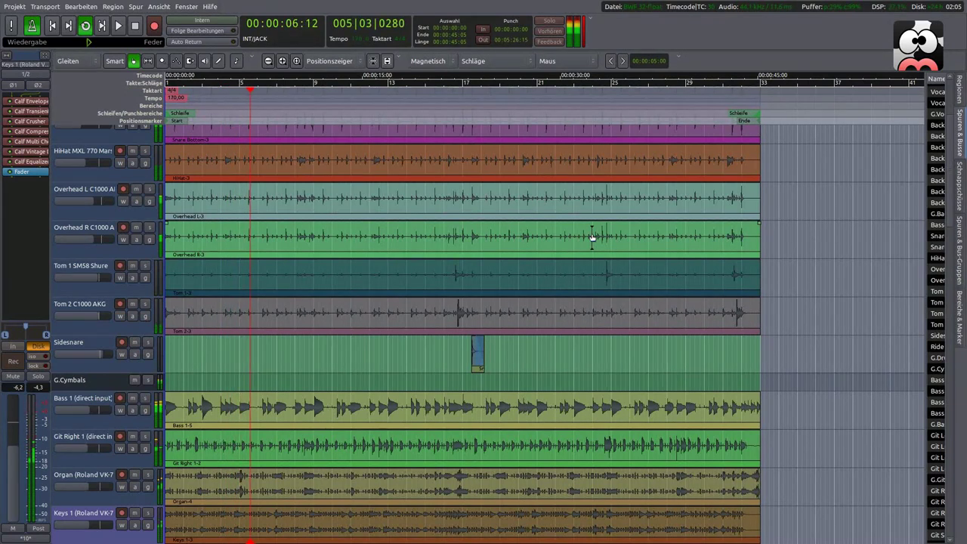
{"action": "key", "text": "alt+m"}
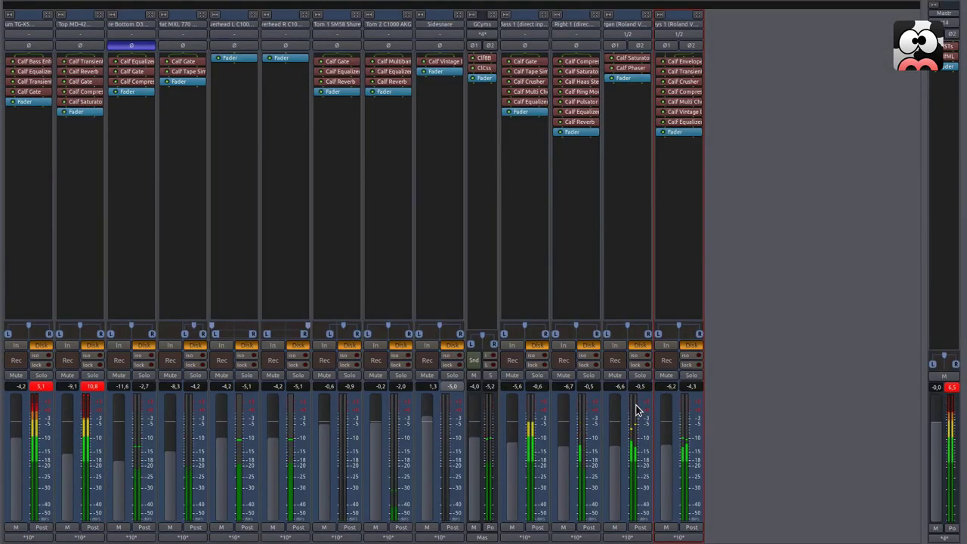